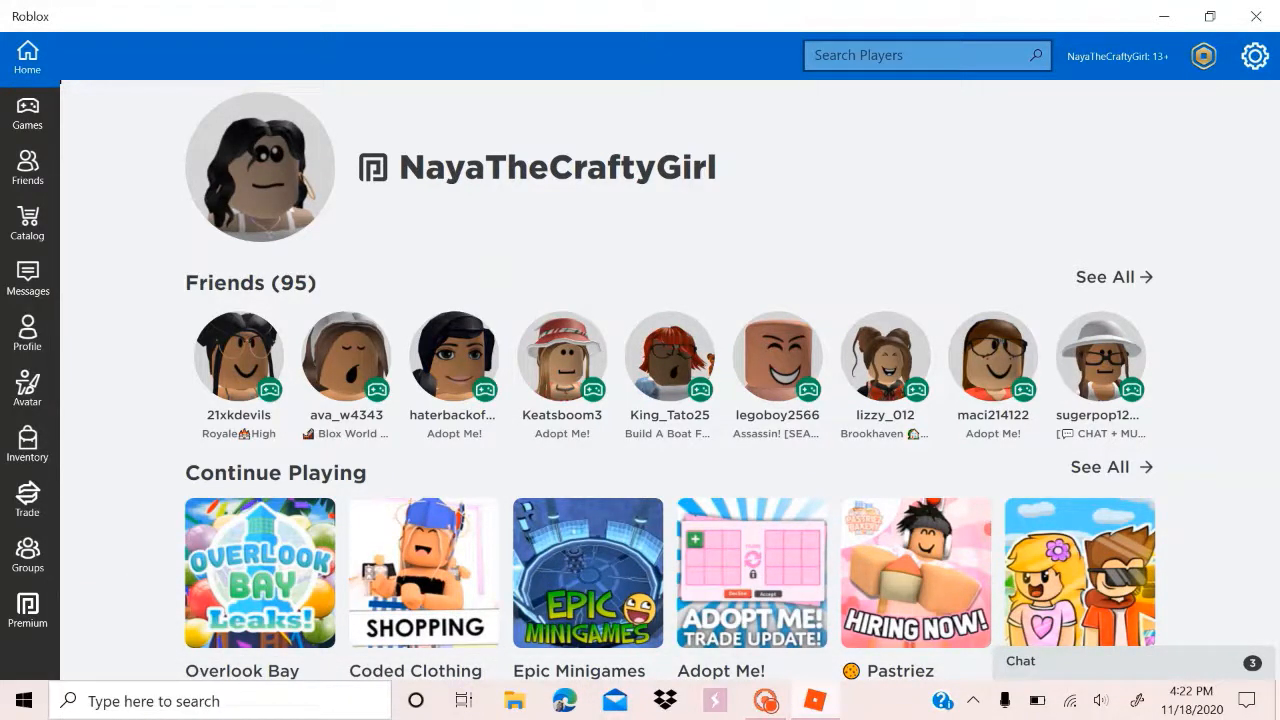
Open the fan group's page and look through its shout, description, members and wall
{"action": "left_click", "coordinate": [28, 555]}
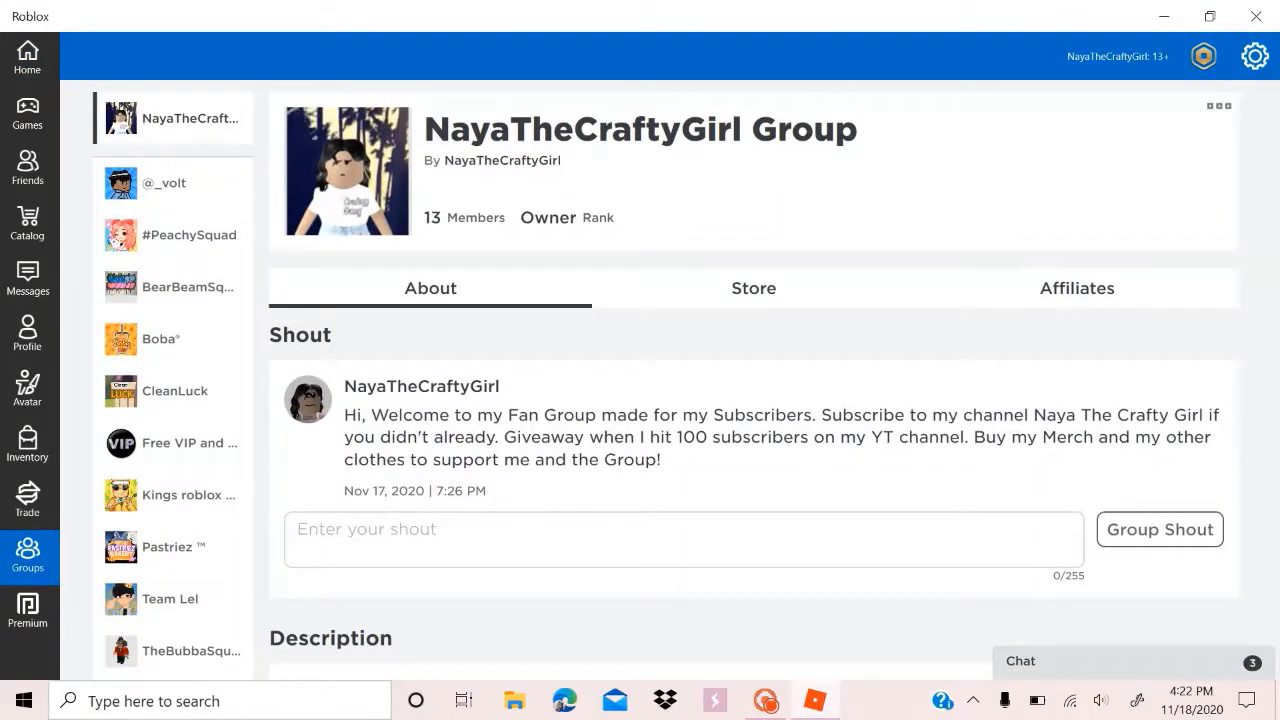
{"action": "scroll", "coordinate": [750, 380], "scroll_direction": "down", "scroll_amount": 5}
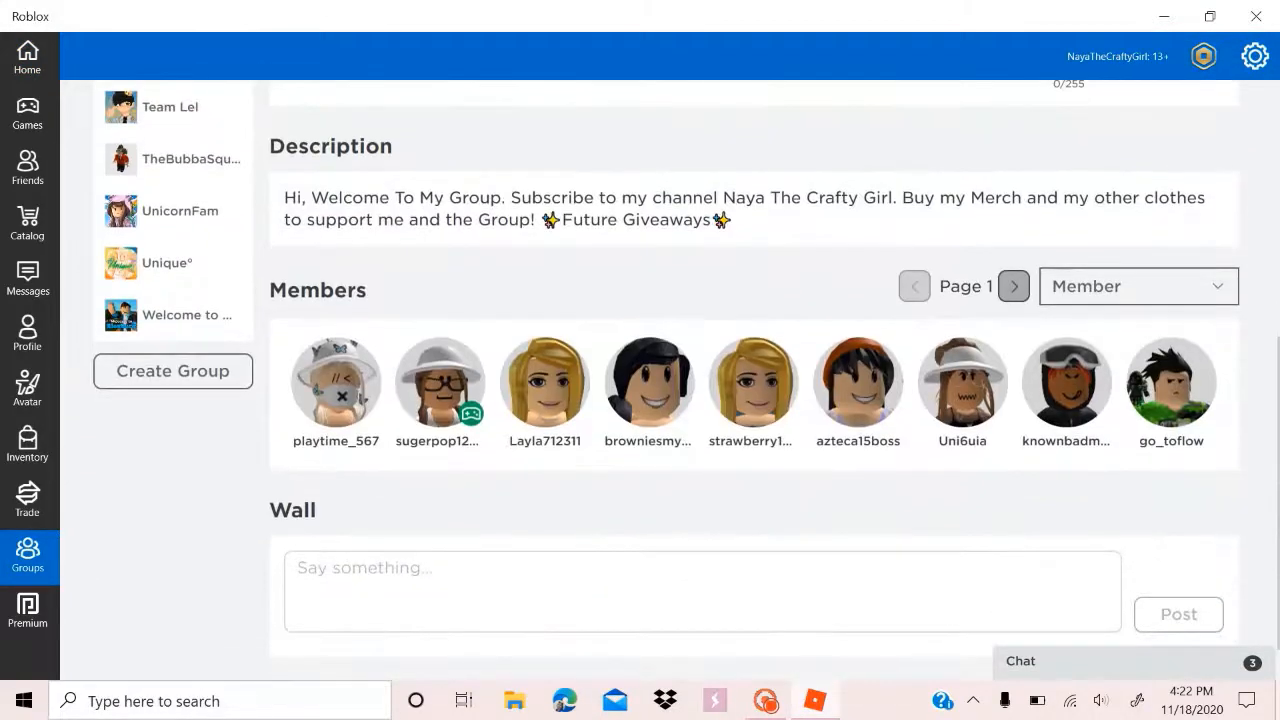
{"action": "scroll", "coordinate": [750, 380], "scroll_direction": "up", "scroll_amount": 6}
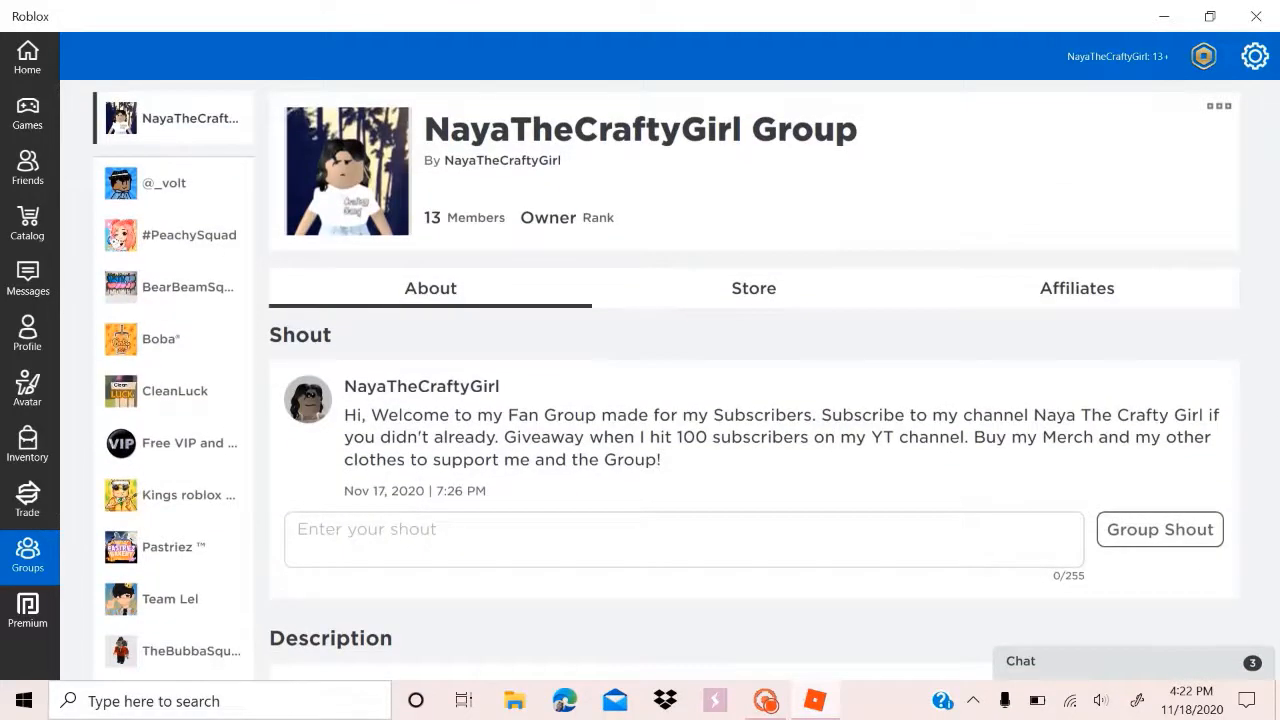
Browse the shirts for sale in the group's store, then return to the home page
{"action": "left_click", "coordinate": [754, 288]}
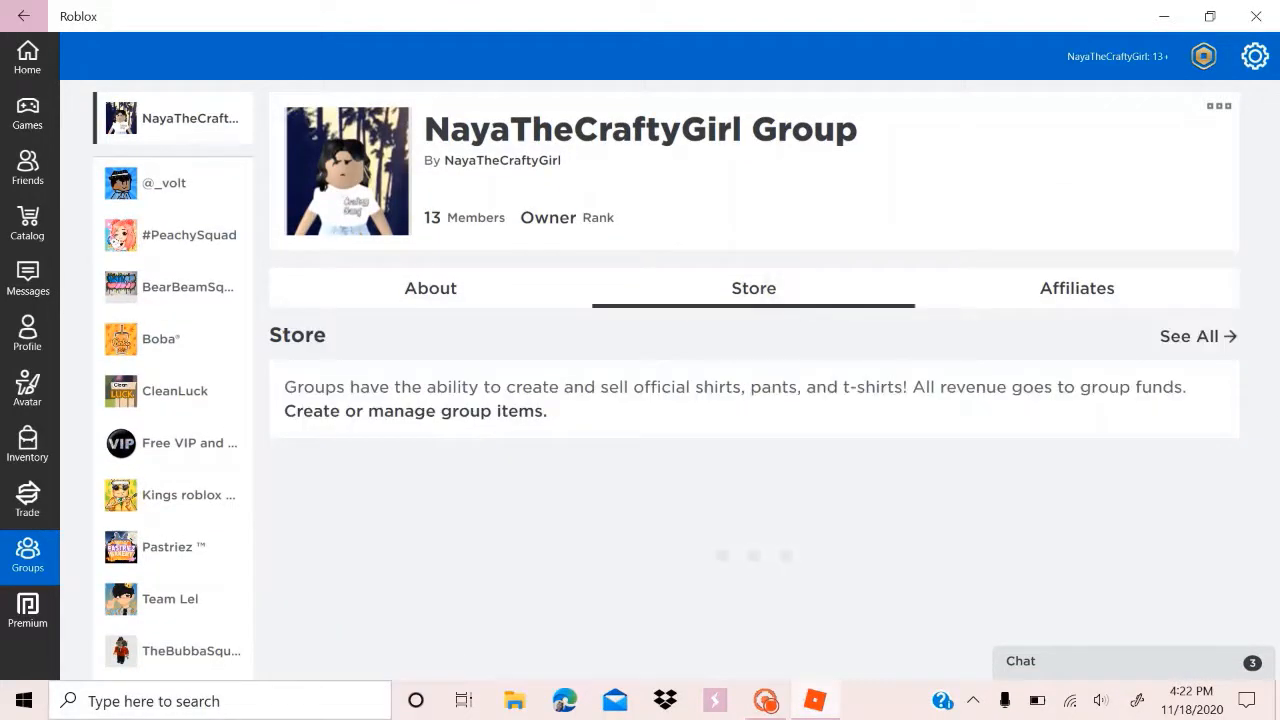
{"action": "scroll", "coordinate": [750, 380], "scroll_direction": "down", "scroll_amount": 2}
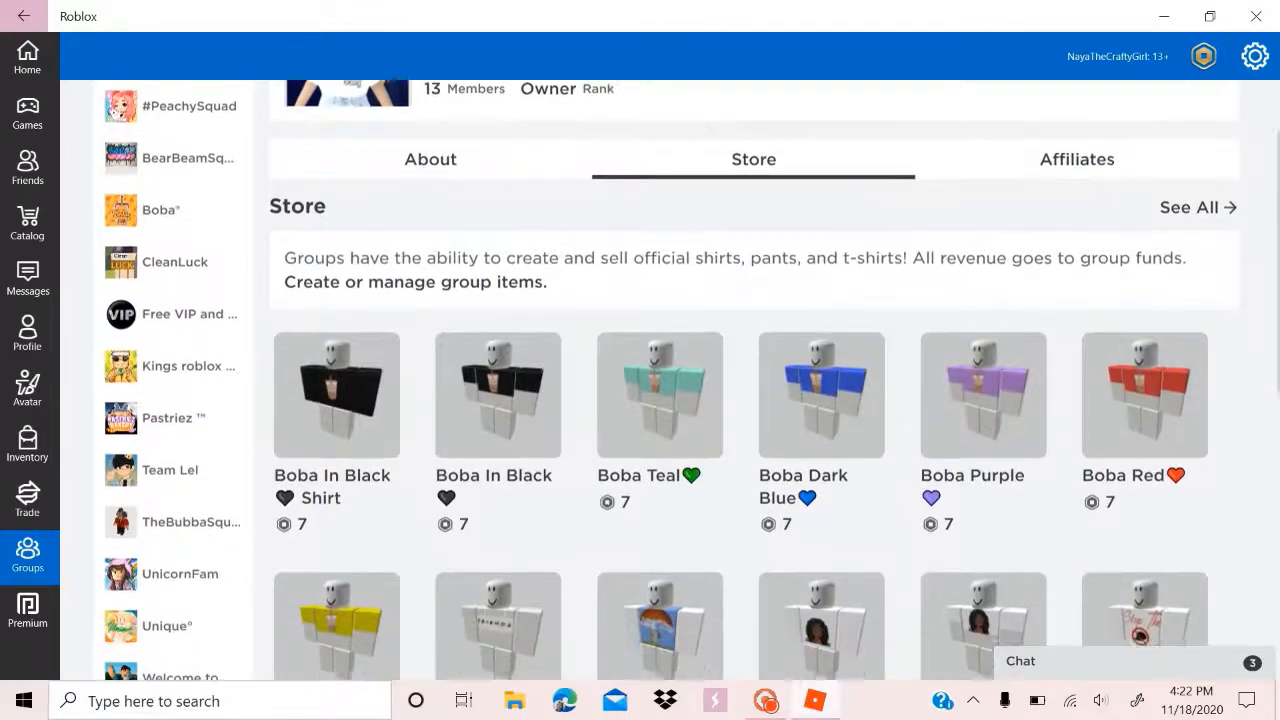
{"action": "scroll", "coordinate": [686, 380], "scroll_direction": "down", "scroll_amount": 2}
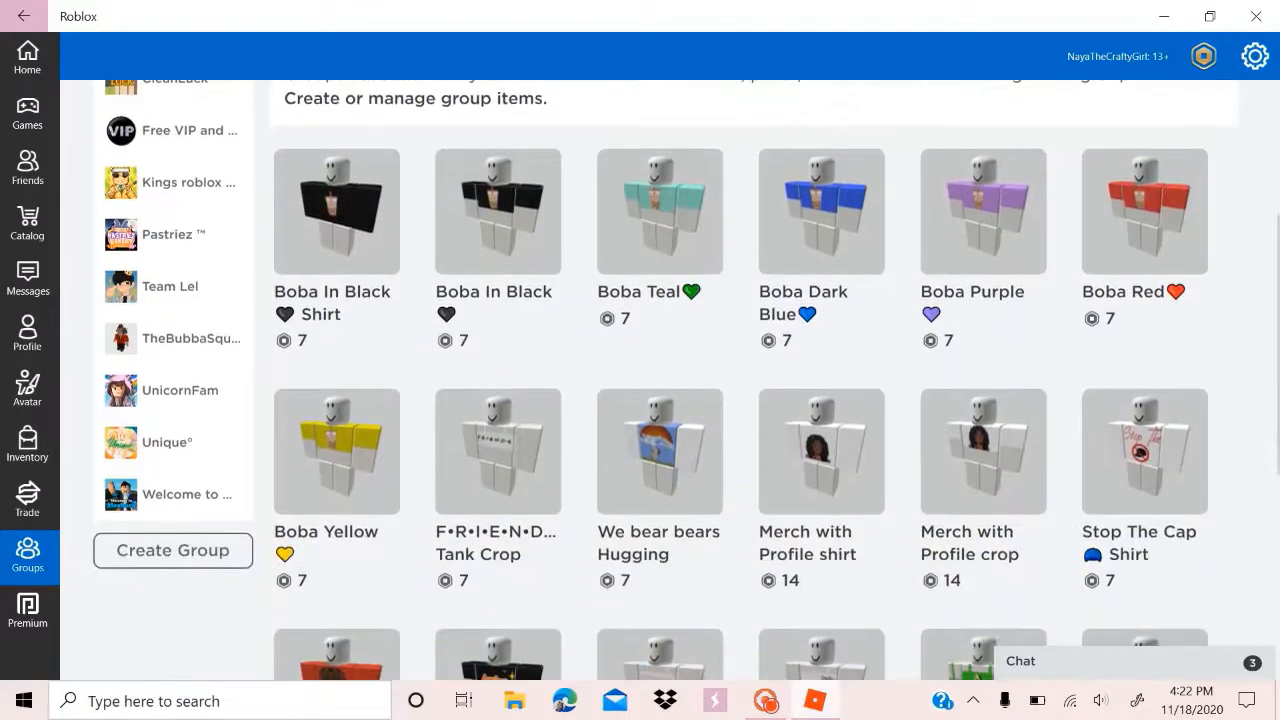
{"action": "scroll", "coordinate": [686, 380], "scroll_direction": "down", "scroll_amount": 2}
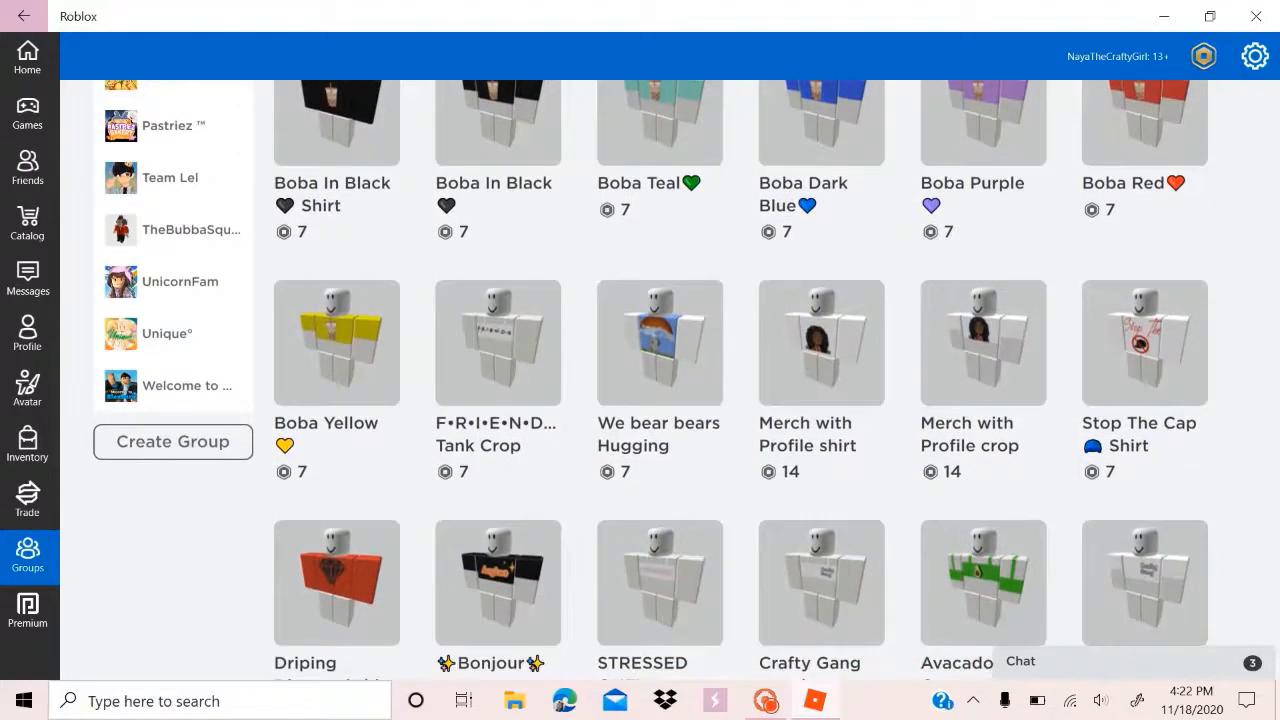
{"action": "scroll", "coordinate": [686, 380], "scroll_direction": "down", "scroll_amount": 3}
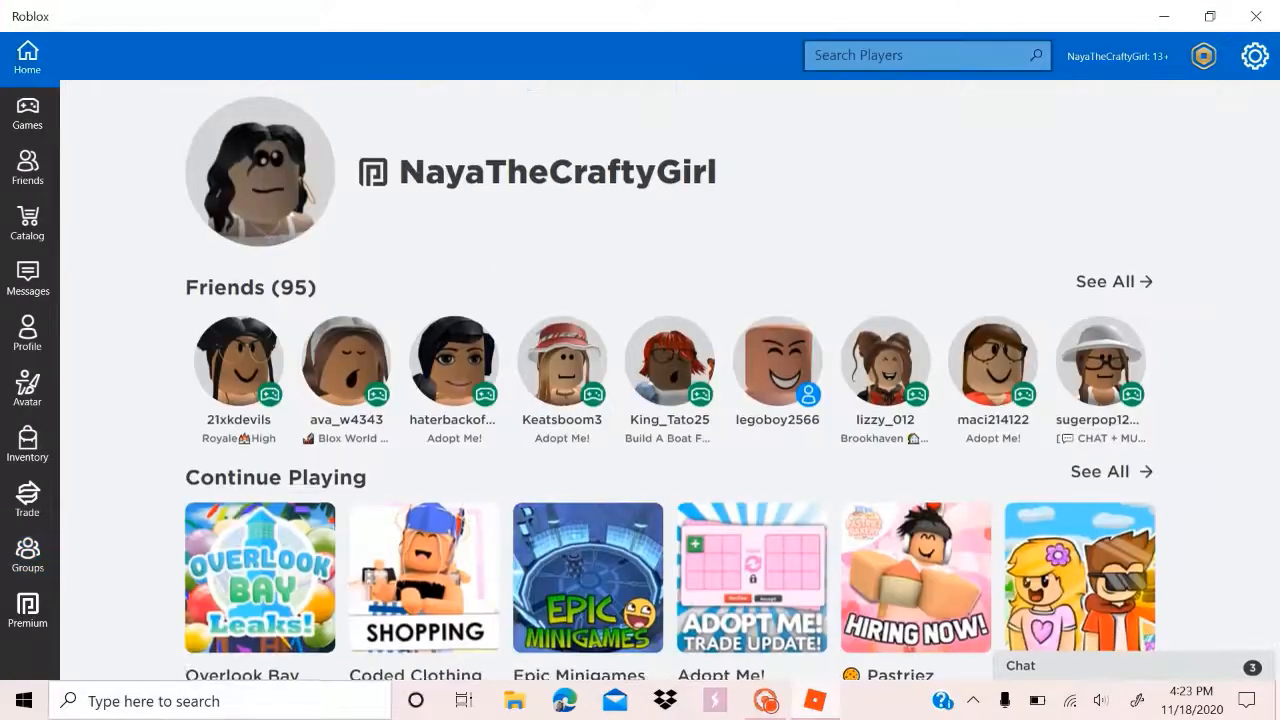
{"action": "scroll", "coordinate": [670, 380], "scroll_direction": "down", "scroll_amount": 1}
{"action": "scroll", "coordinate": [670, 380], "scroll_direction": "up", "scroll_amount": 1}
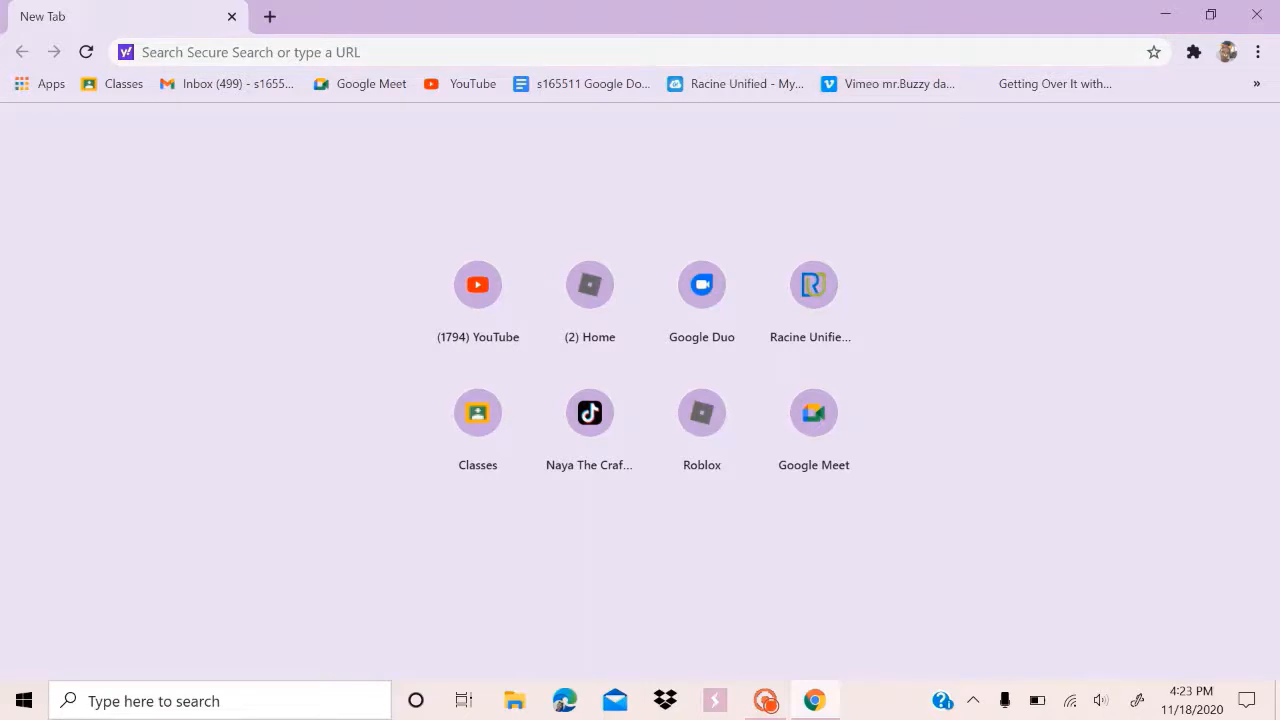
Switch to Chrome, search the web for "pixlr e" and open the Pixlr E photo editor
{"action": "left_click", "coordinate": [463, 51]}
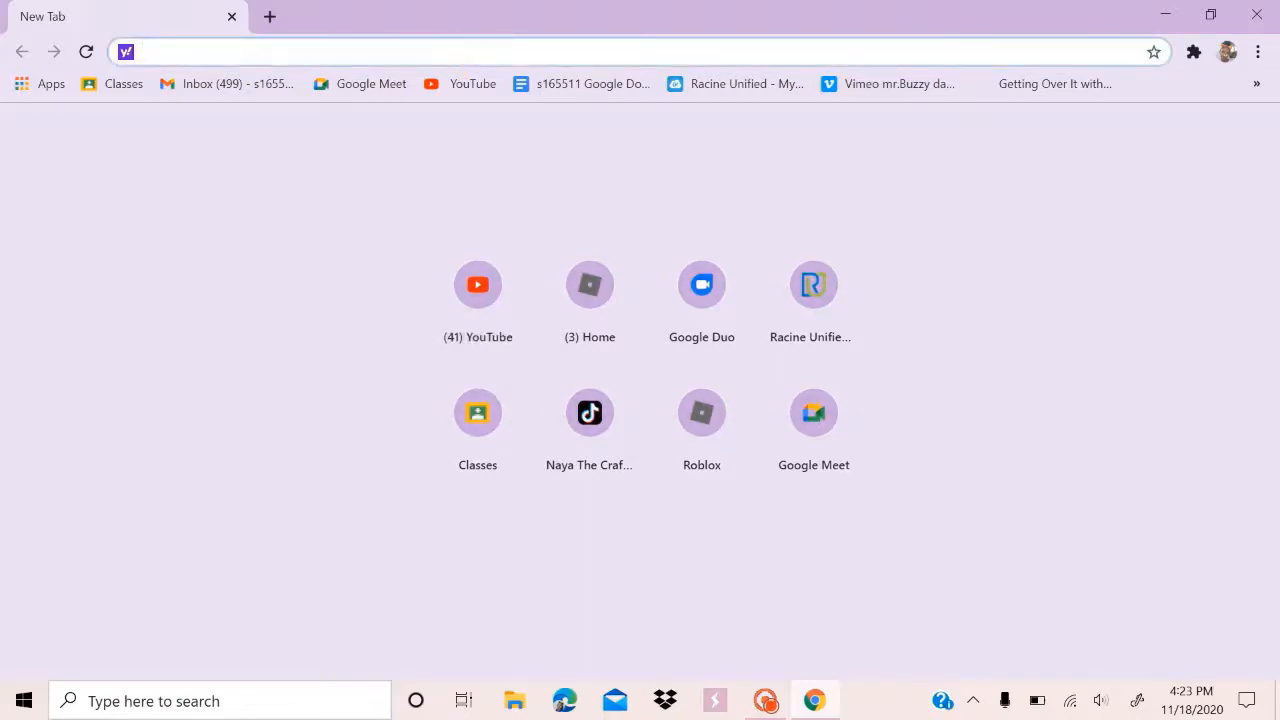
{"action": "type", "text": "p"}
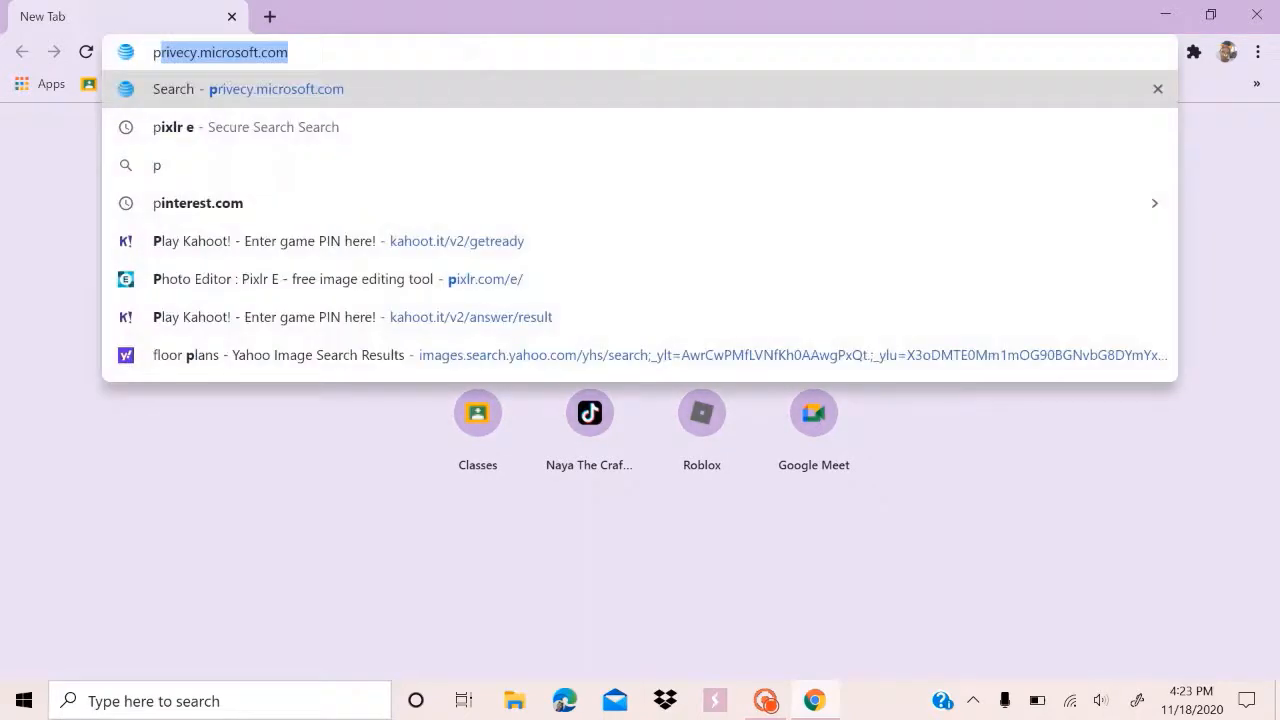
{"action": "type", "text": "i"}
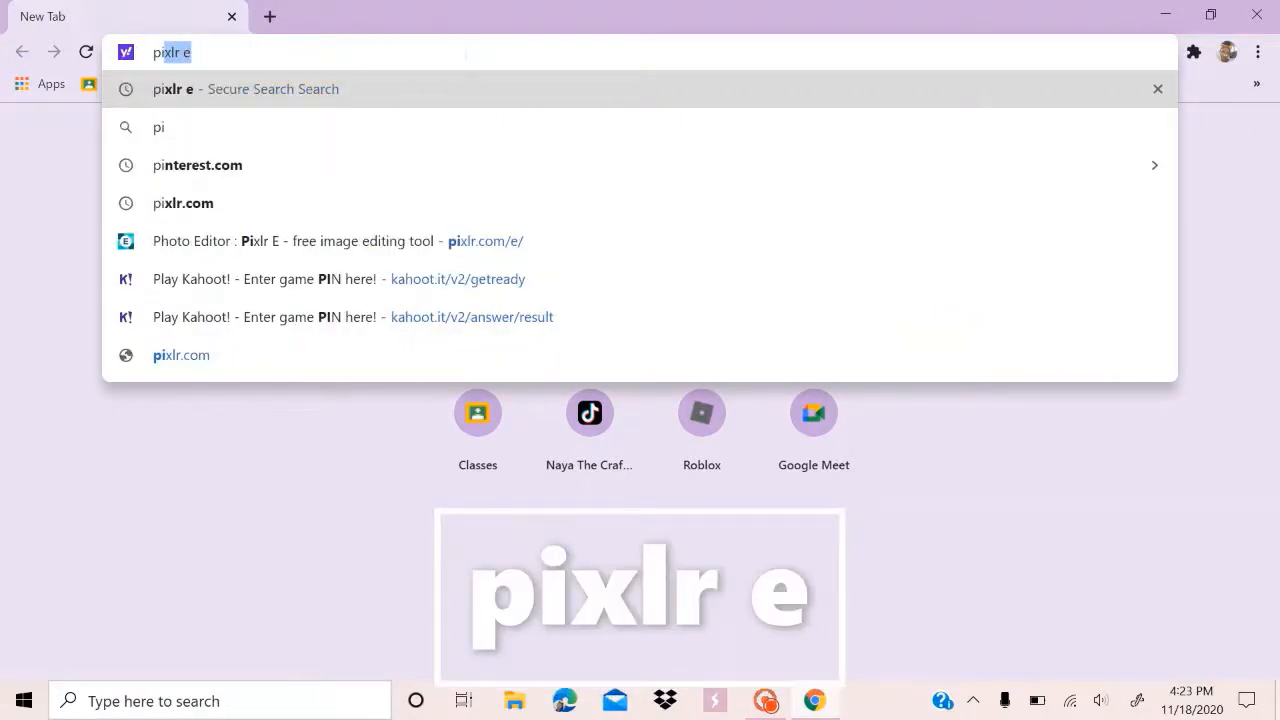
{"action": "type", "text": "xl"}
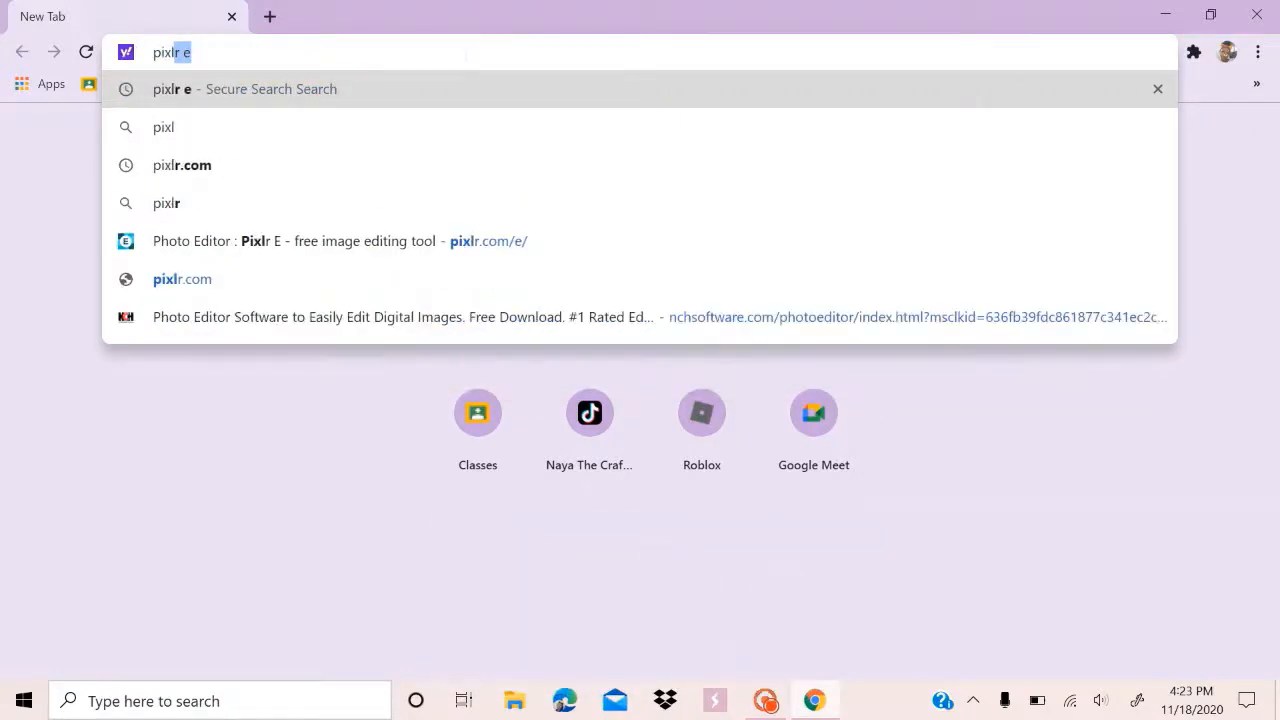
{"action": "type", "text": "r e"}
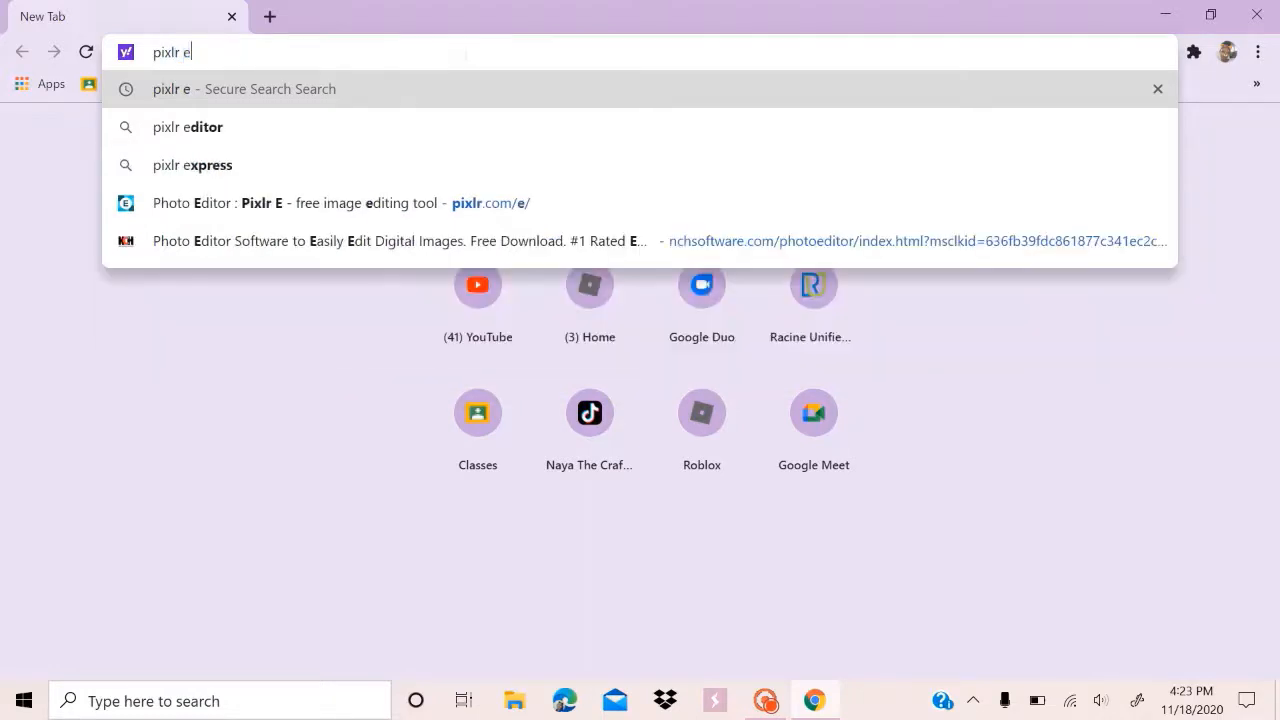
{"action": "key", "text": "Return"}
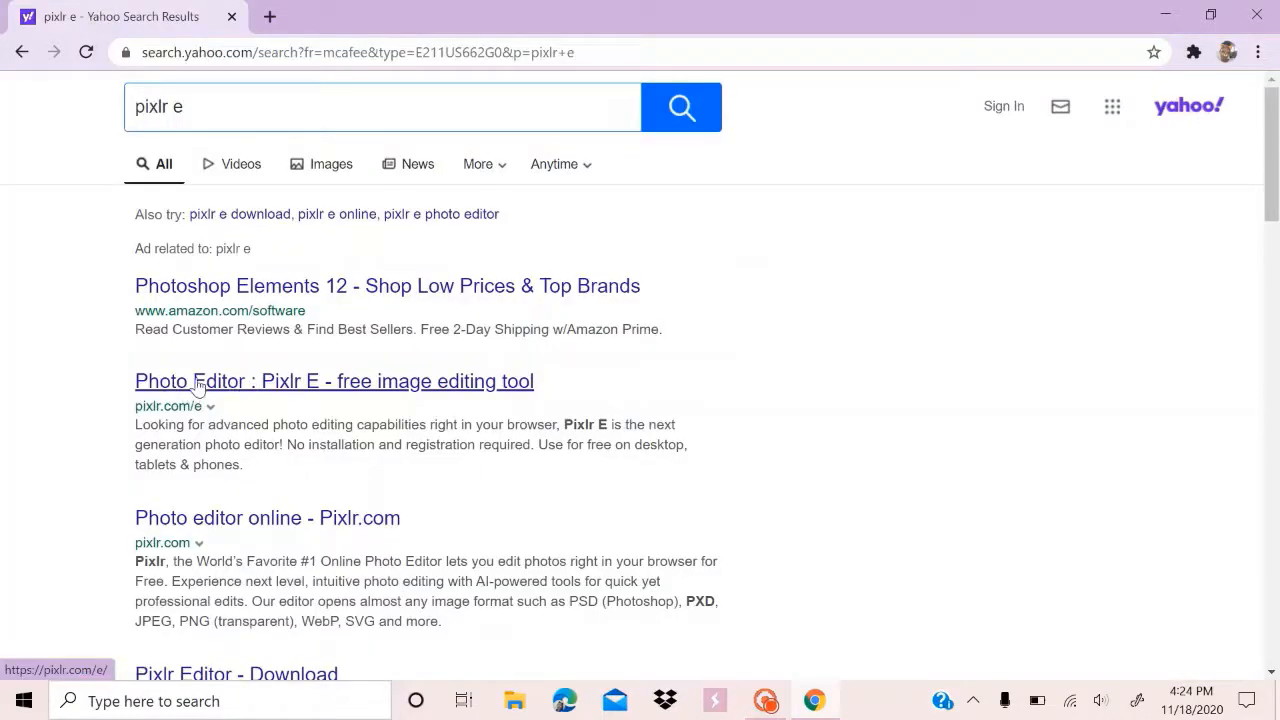
{"action": "left_click", "coordinate": [390, 385]}
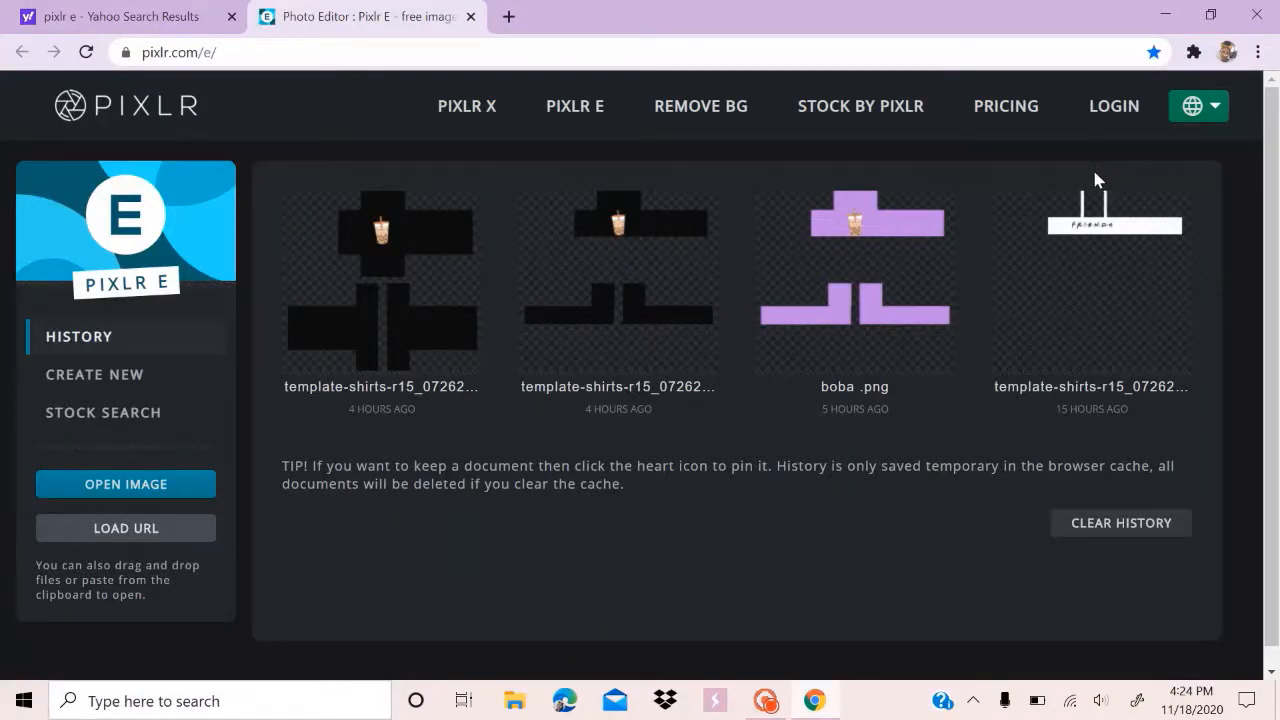
Open the Roblox shirt template image and add an empty layer above it
{"action": "left_click", "coordinate": [171, 486]}
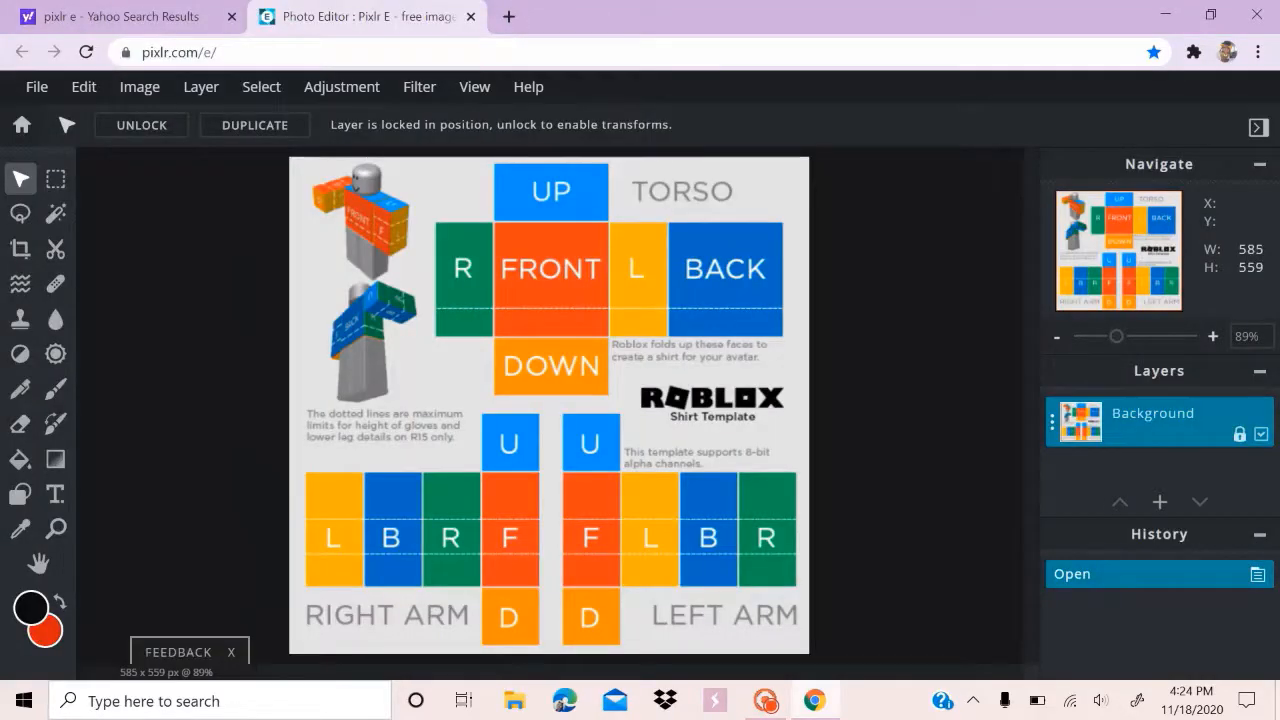
{"action": "left_click", "coordinate": [1159, 503]}
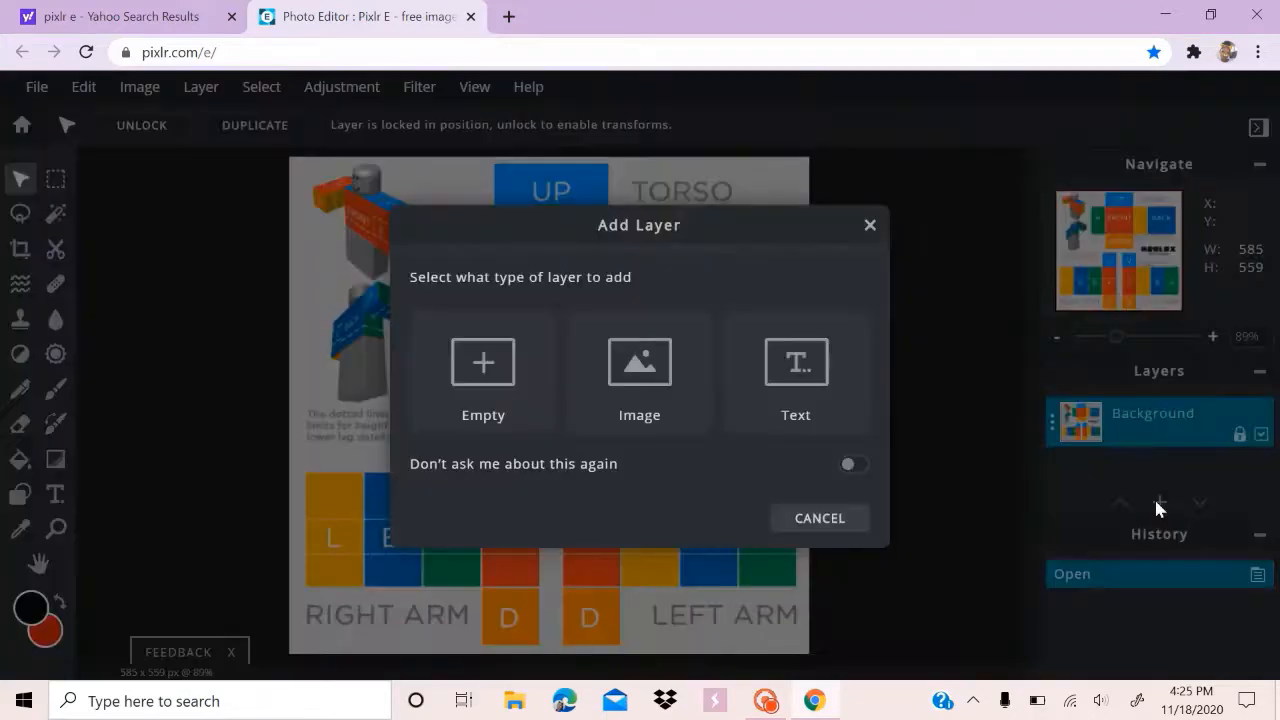
{"action": "left_click", "coordinate": [512, 360]}
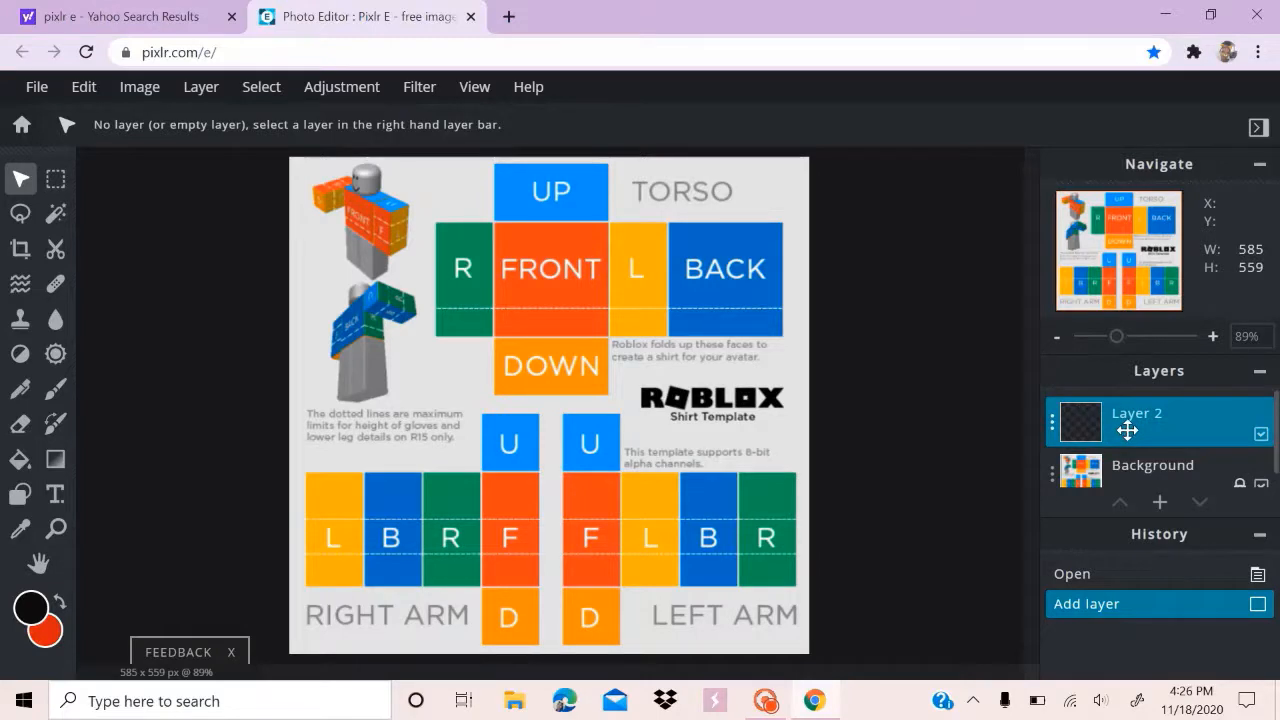
Select the torso's UP panel on Layer 2 with a rectangular marquee of about 128 × 66 px
{"action": "left_click", "coordinate": [55, 180]}
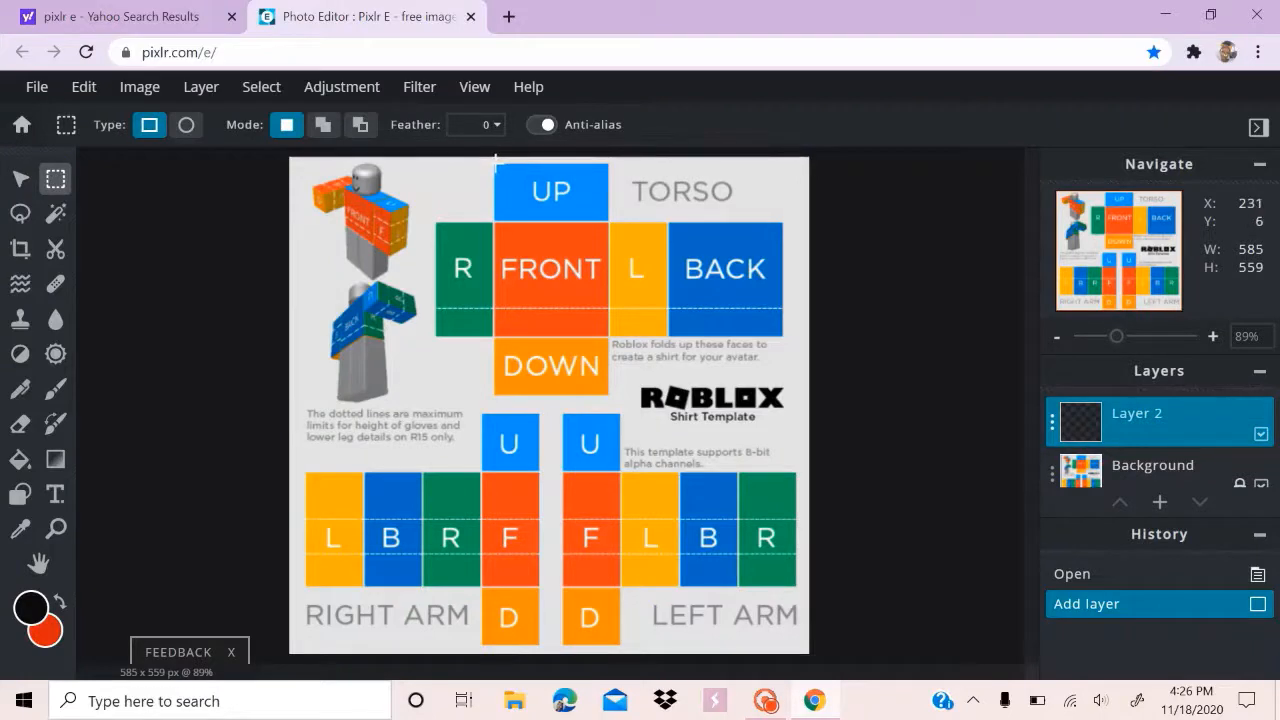
{"action": "left_click", "coordinate": [495, 162]}
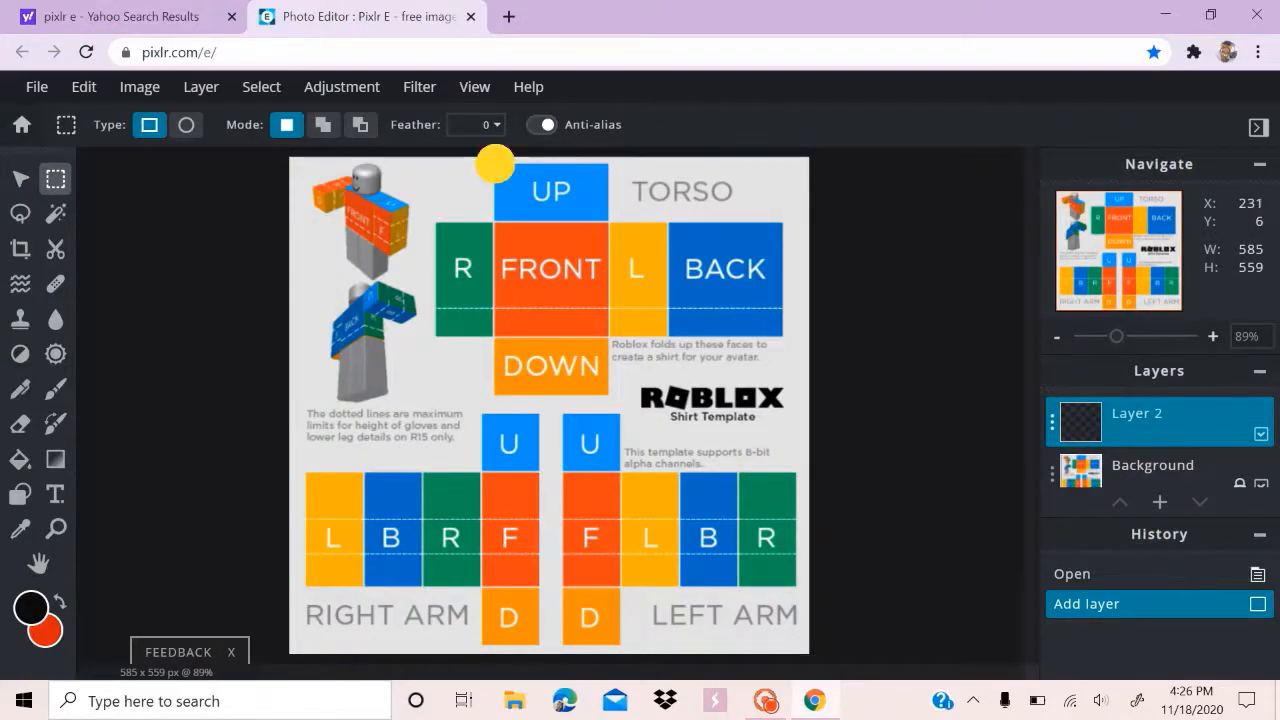
{"action": "left_click_drag", "start_coordinate": [495, 162], "coordinate": [607, 220]}
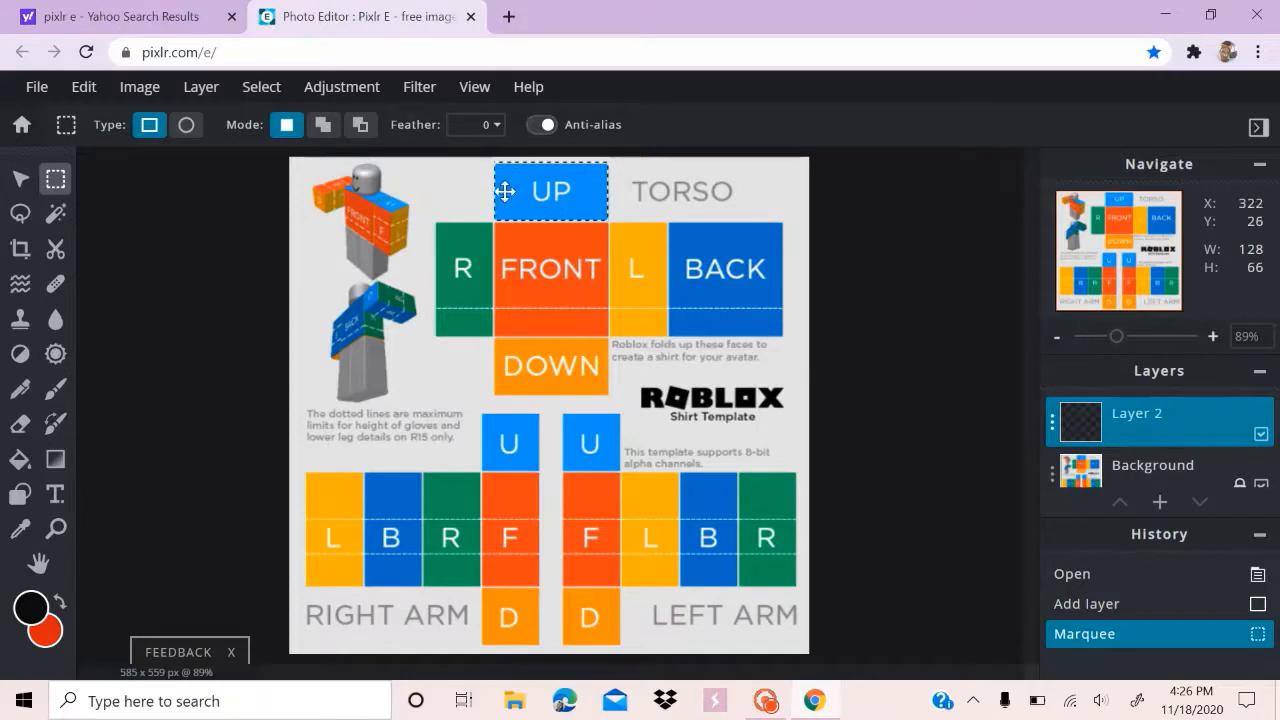
Set the background color to a teal green, hex #4FE798
{"action": "left_click", "coordinate": [46, 628]}
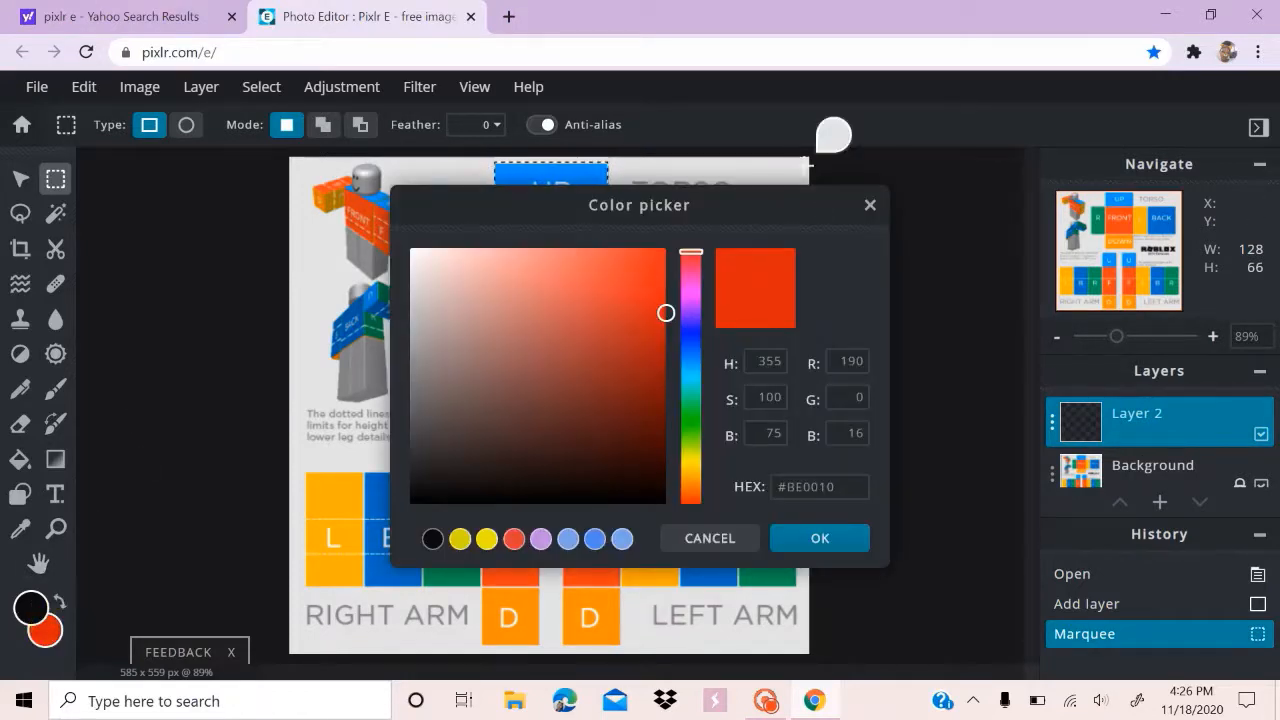
{"action": "left_click", "coordinate": [690, 349]}
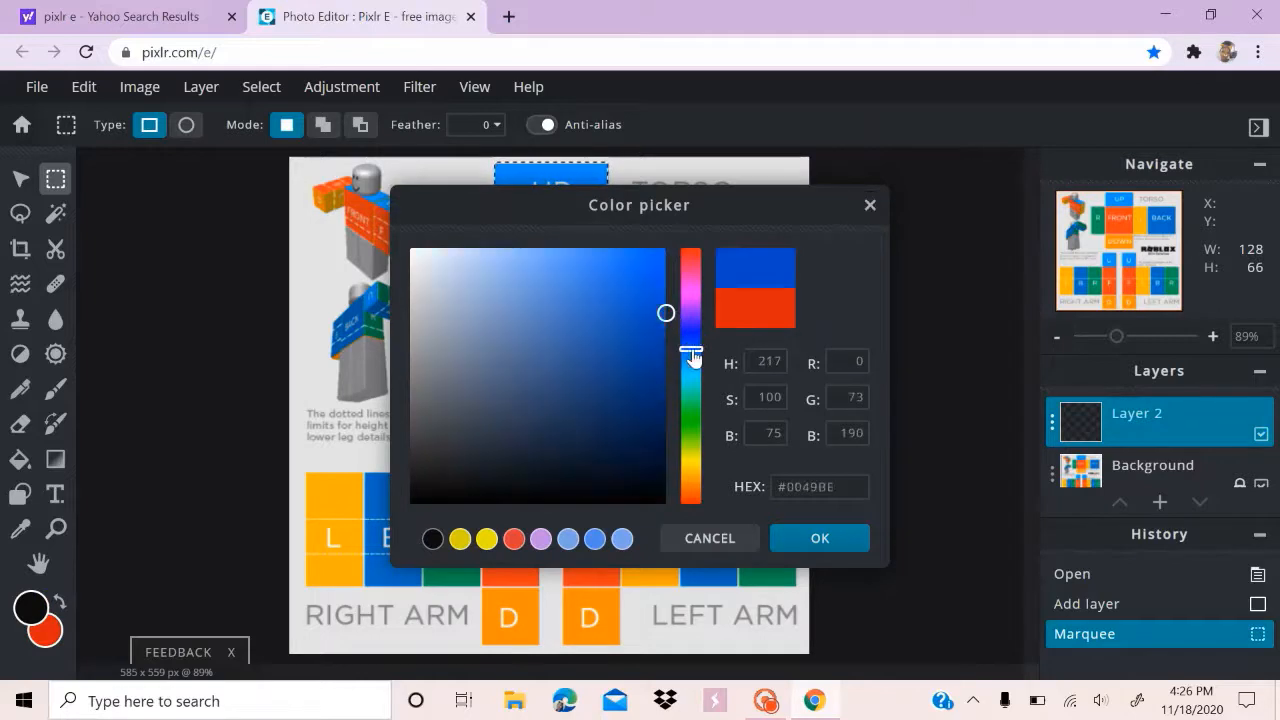
{"action": "left_click", "coordinate": [644, 266]}
{"action": "left_click", "coordinate": [690, 293]}
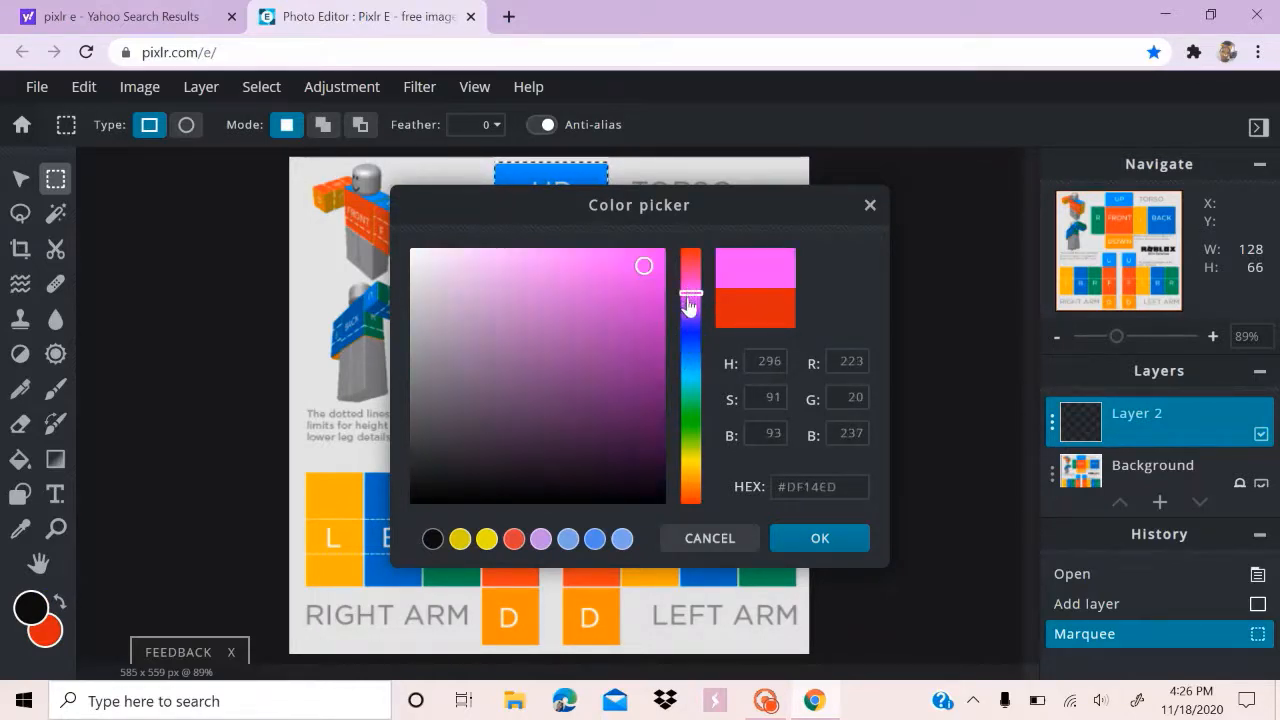
{"action": "left_click_drag", "start_coordinate": [689, 306], "coordinate": [689, 307]}
{"action": "left_click", "coordinate": [688, 313]}
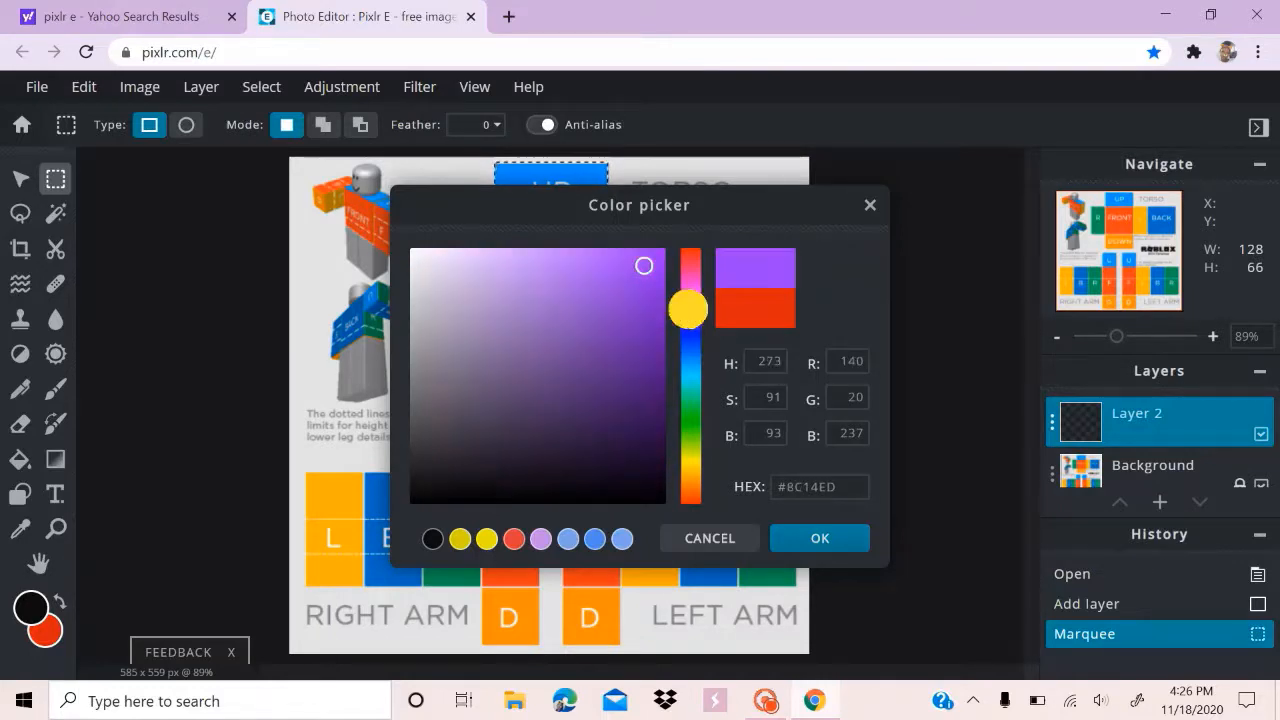
{"action": "left_click", "coordinate": [691, 396]}
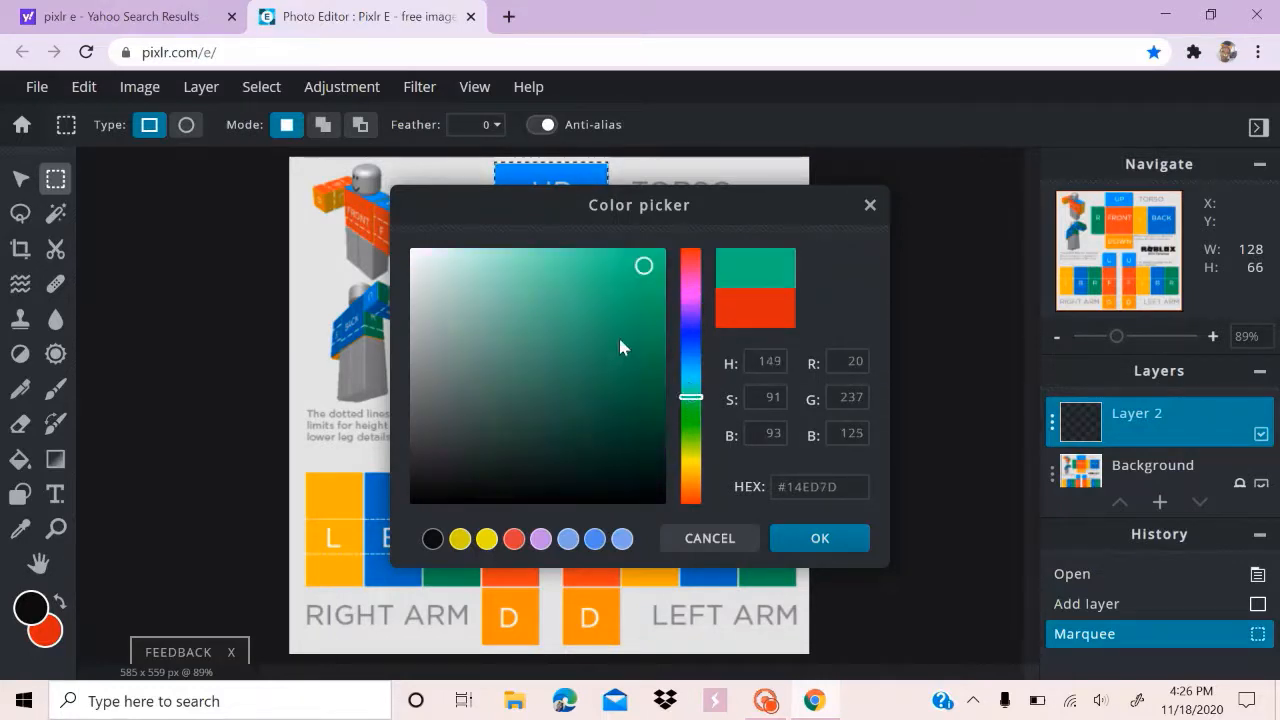
{"action": "left_click", "coordinate": [579, 272]}
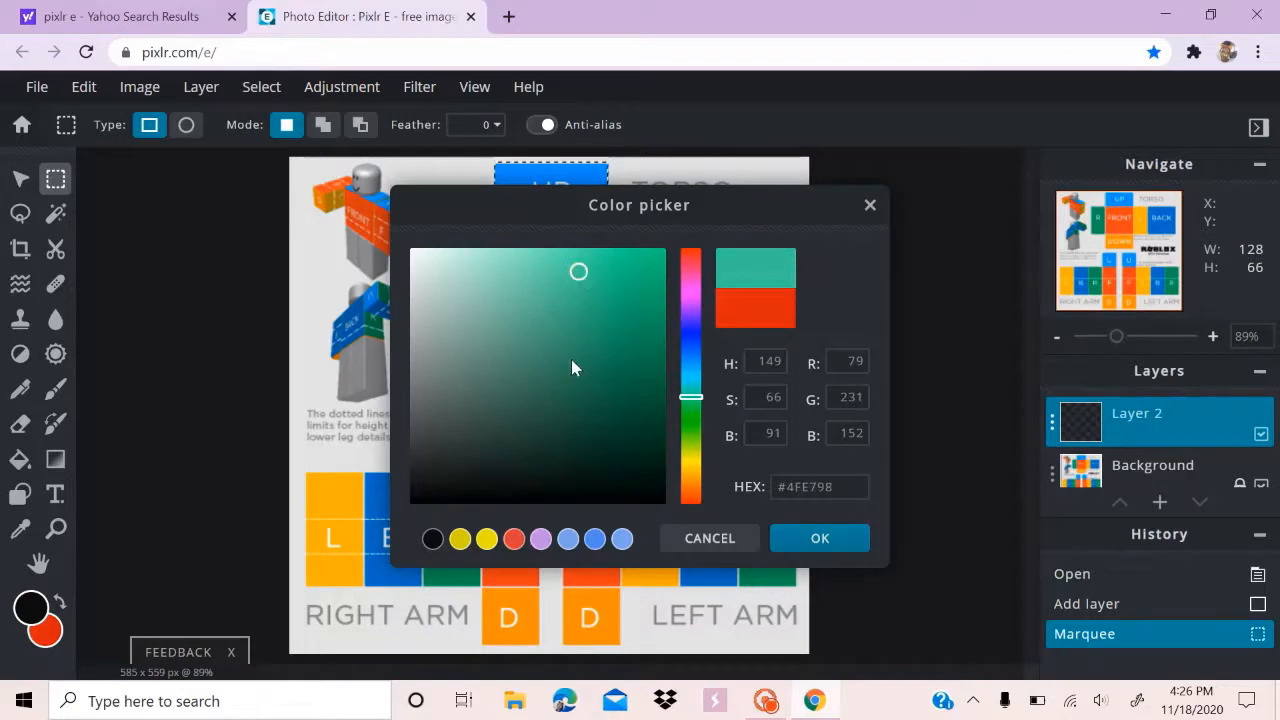
{"action": "left_click", "coordinate": [795, 538]}
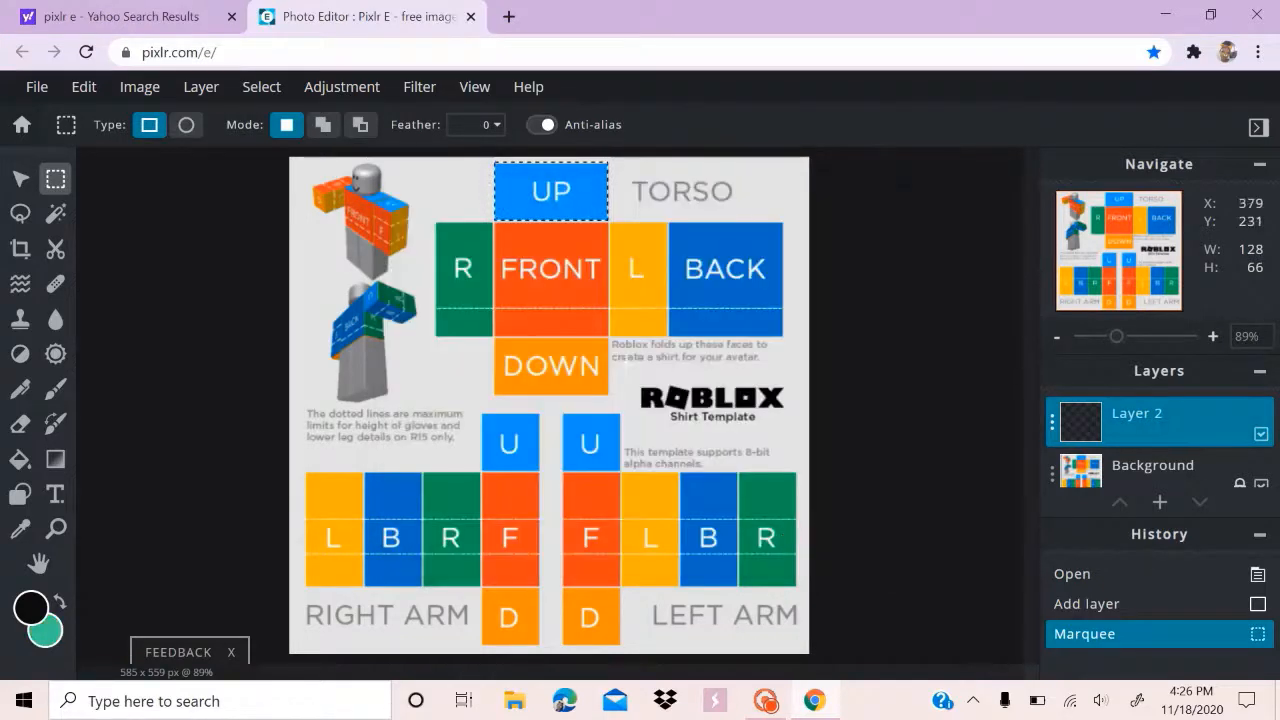
Fill the torso's UP panel with the teal by making it the foreground color, and clear the selection
{"action": "left_click", "coordinate": [18, 460]}
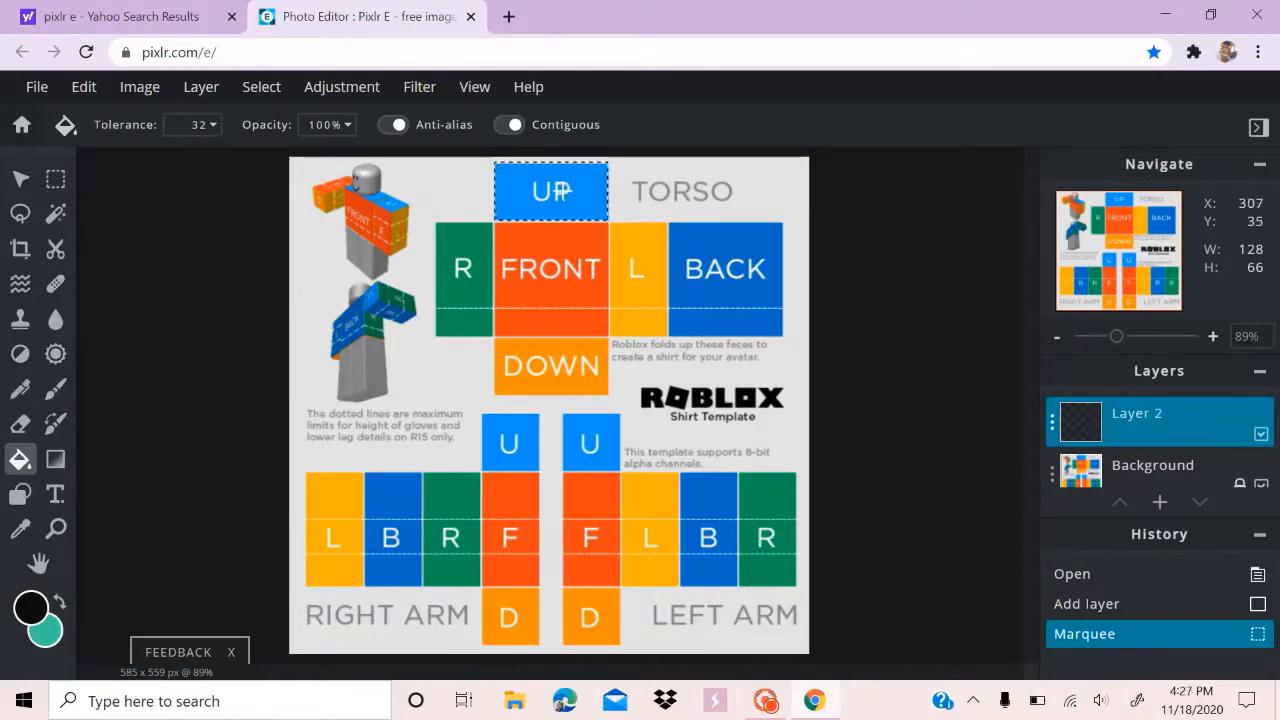
{"action": "left_click", "coordinate": [561, 188]}
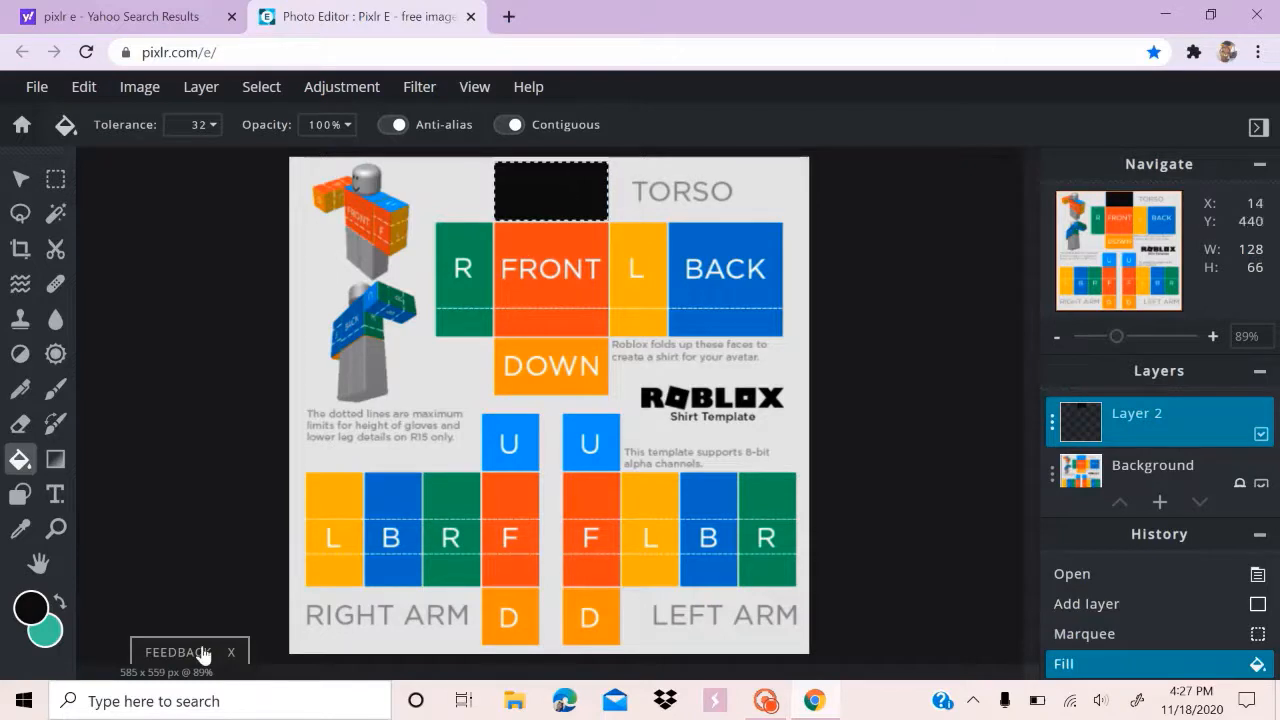
{"action": "left_click", "coordinate": [60, 600]}
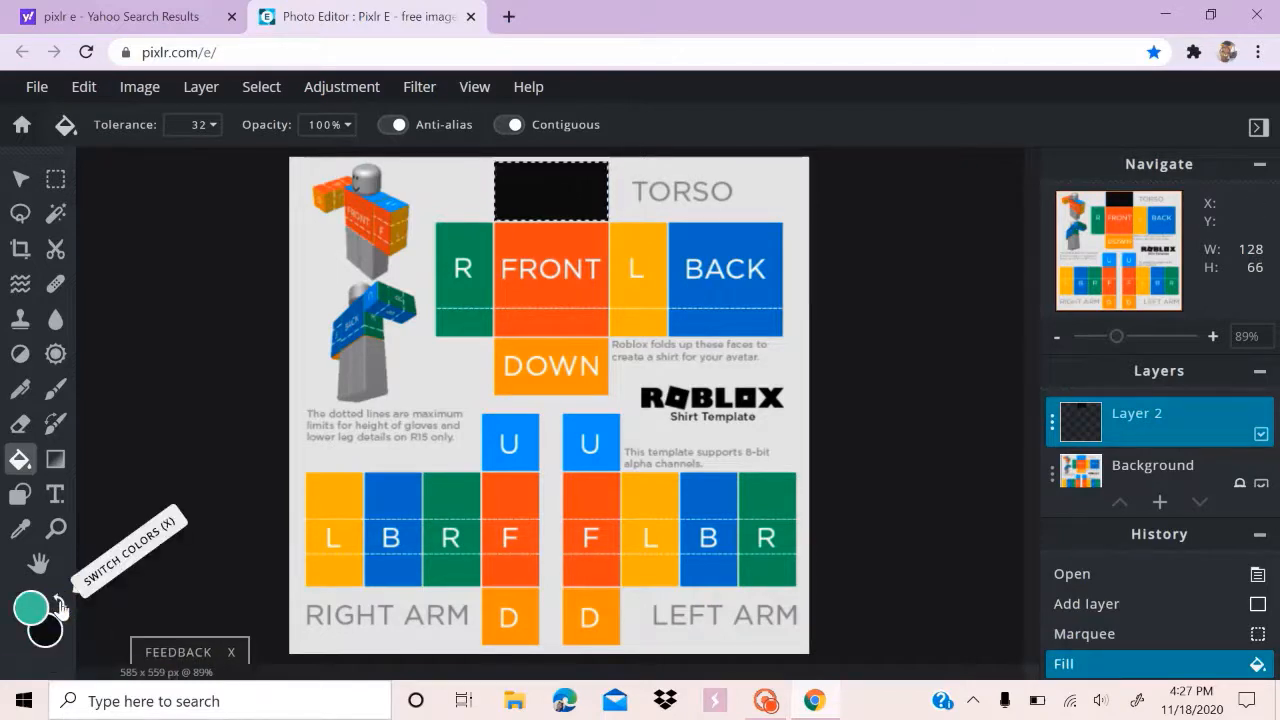
{"action": "left_click", "coordinate": [559, 210]}
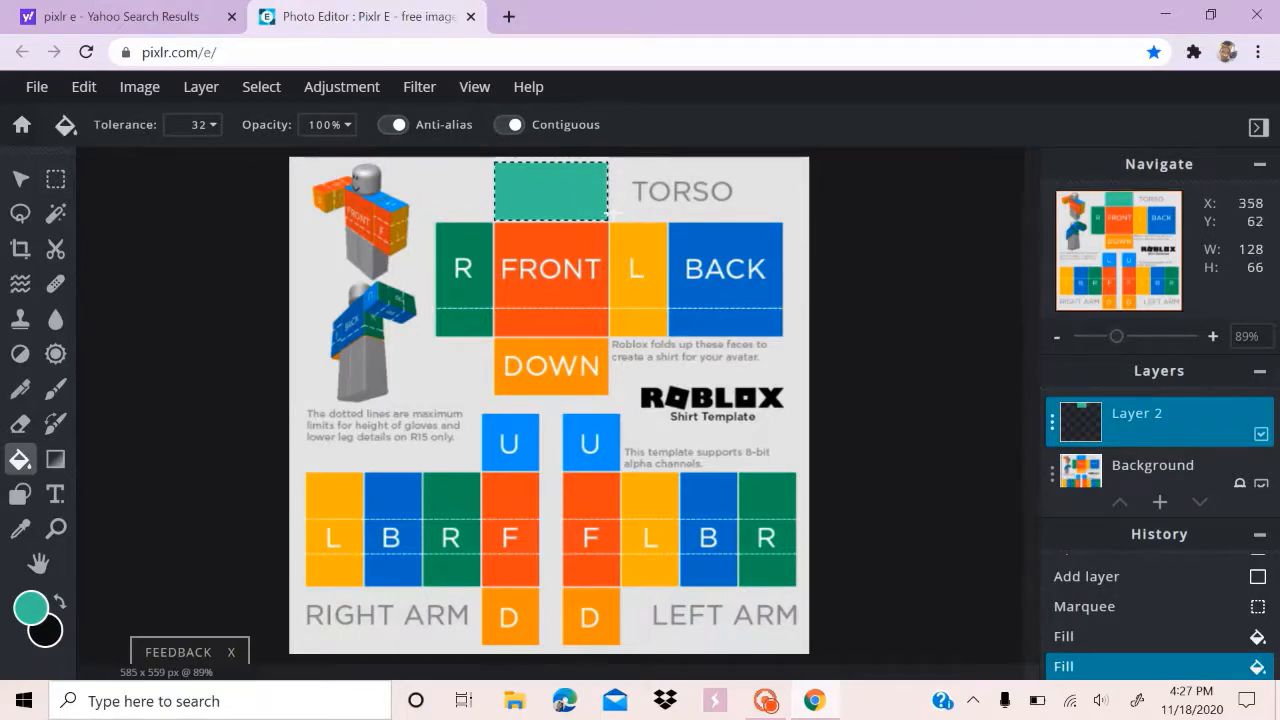
{"action": "left_click", "coordinate": [55, 180]}
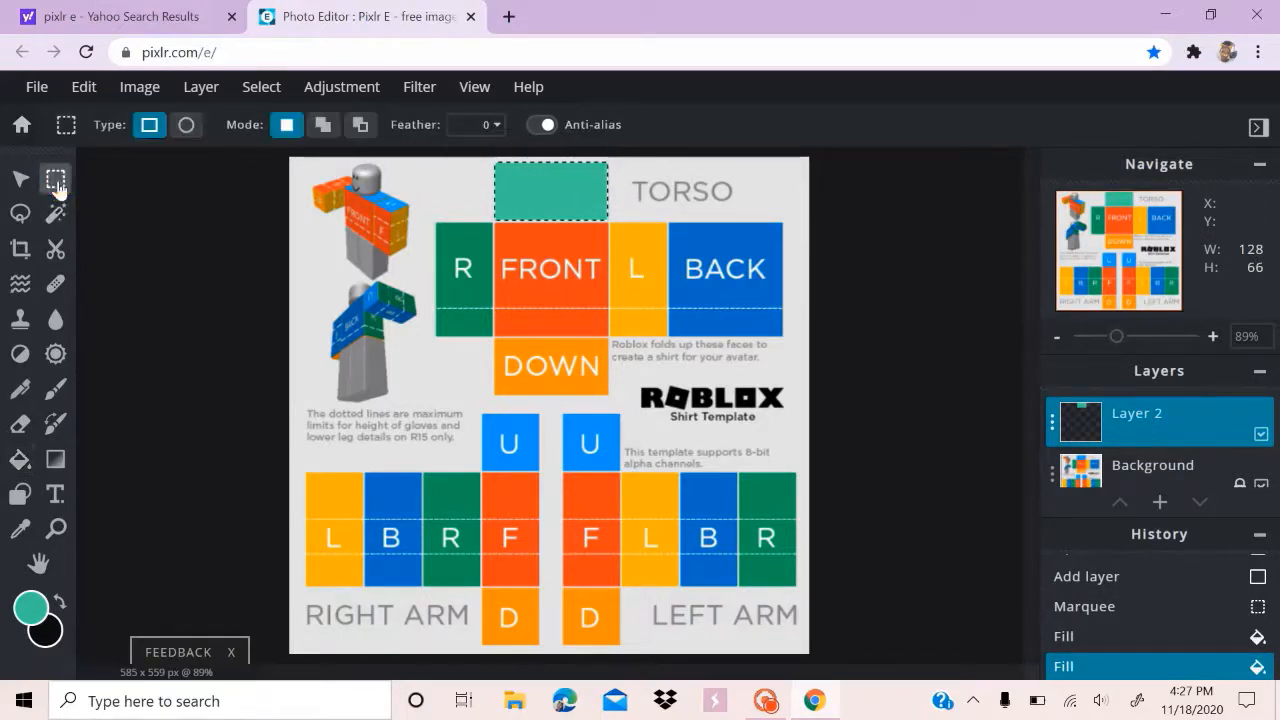
{"action": "left_click", "coordinate": [453, 192]}
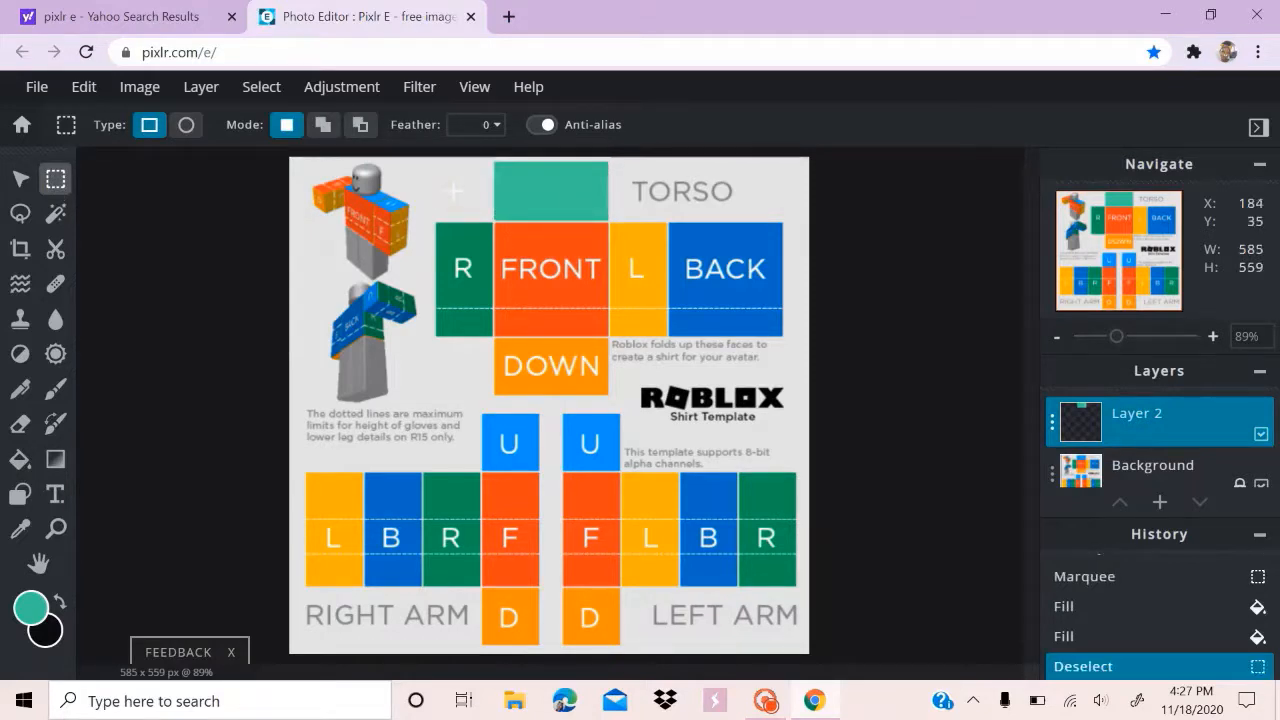
Select the torso's R, FRONT, L and BACK row with one rectangular marquee
{"action": "left_click", "coordinate": [18, 177]}
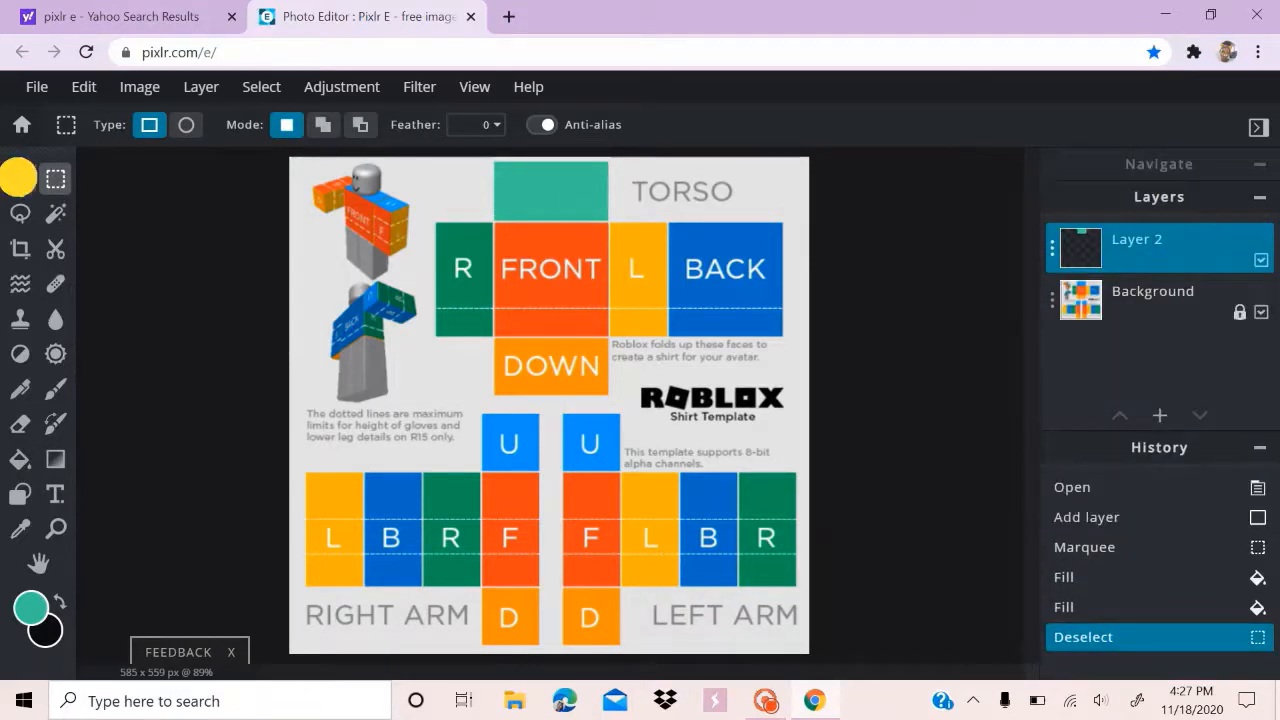
{"action": "left_click", "coordinate": [824, 318]}
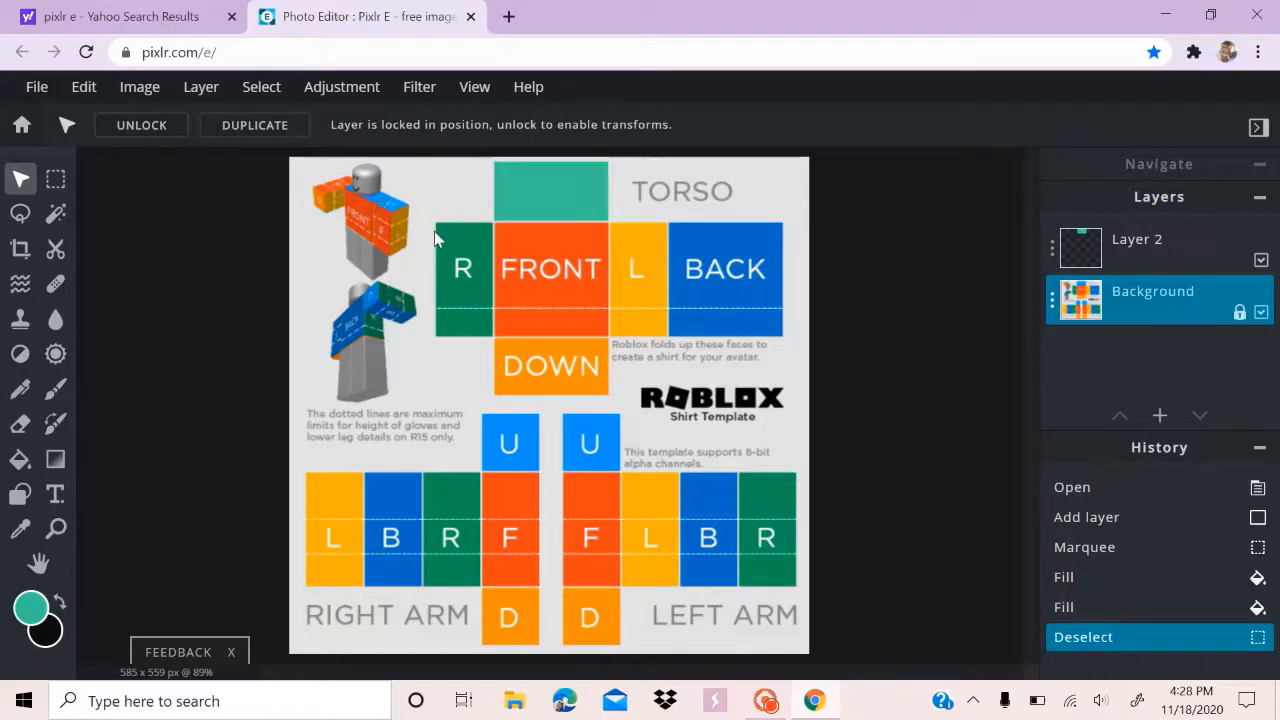
{"action": "left_click", "coordinate": [57, 176]}
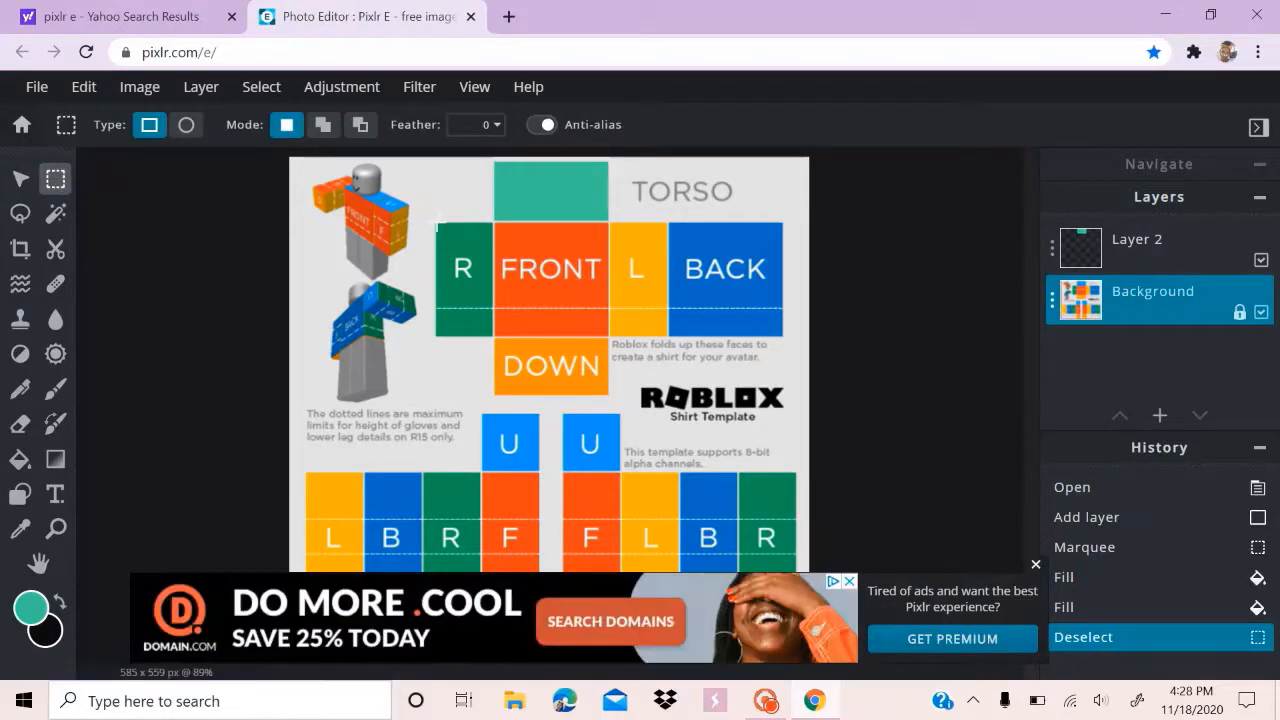
{"action": "left_click_drag", "start_coordinate": [437, 219], "coordinate": [783, 336]}
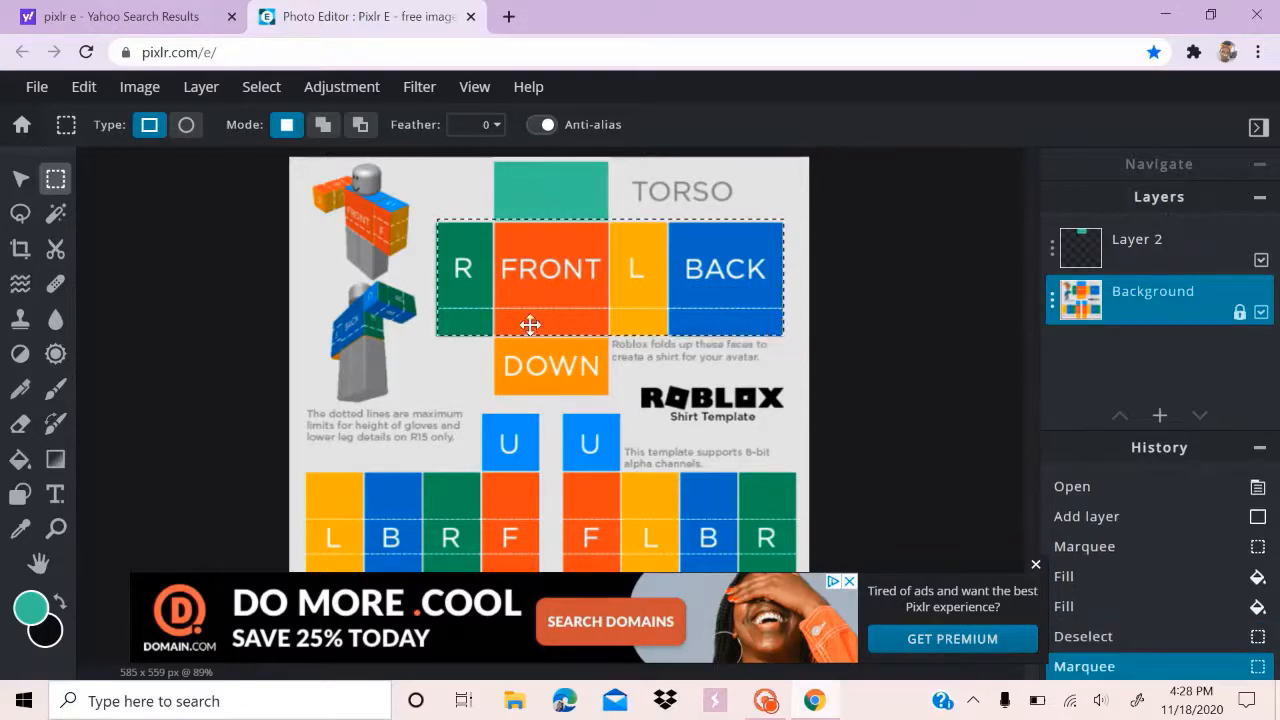
Fill the selected torso row with the teal foreground color on Layer 2 and clear the selection
{"action": "left_click", "coordinate": [20, 459]}
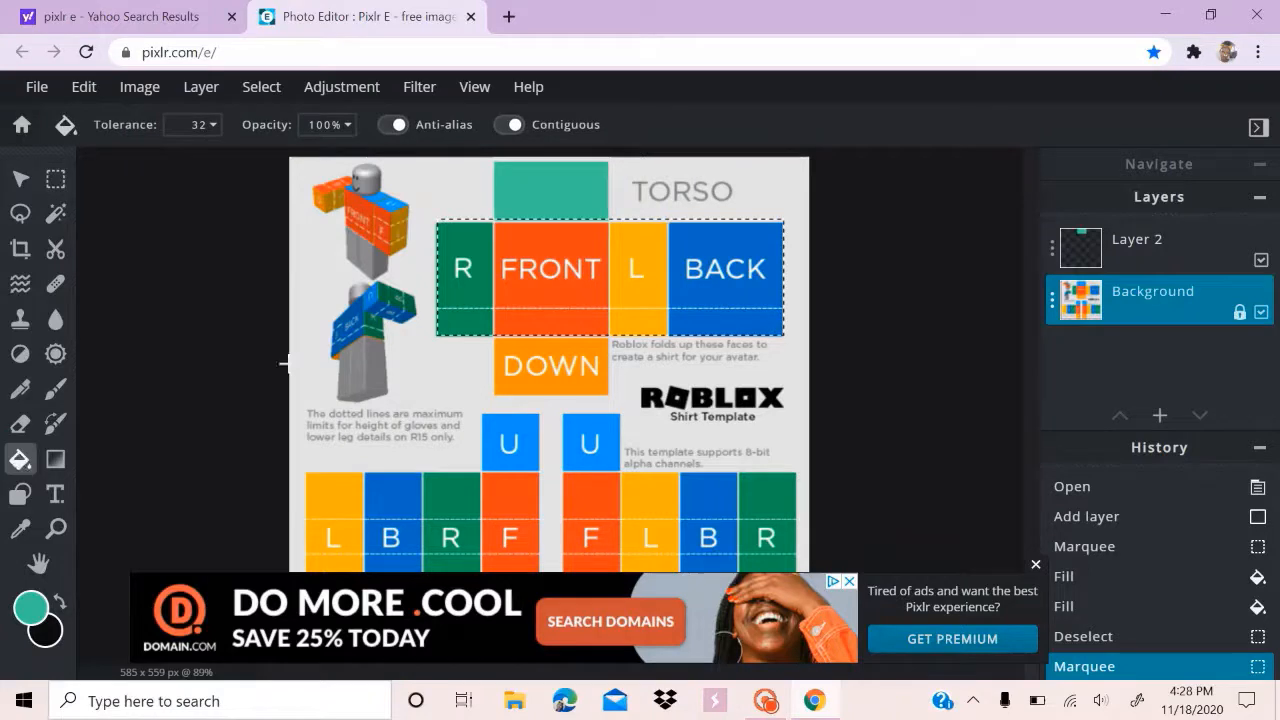
{"action": "left_click", "coordinate": [592, 259]}
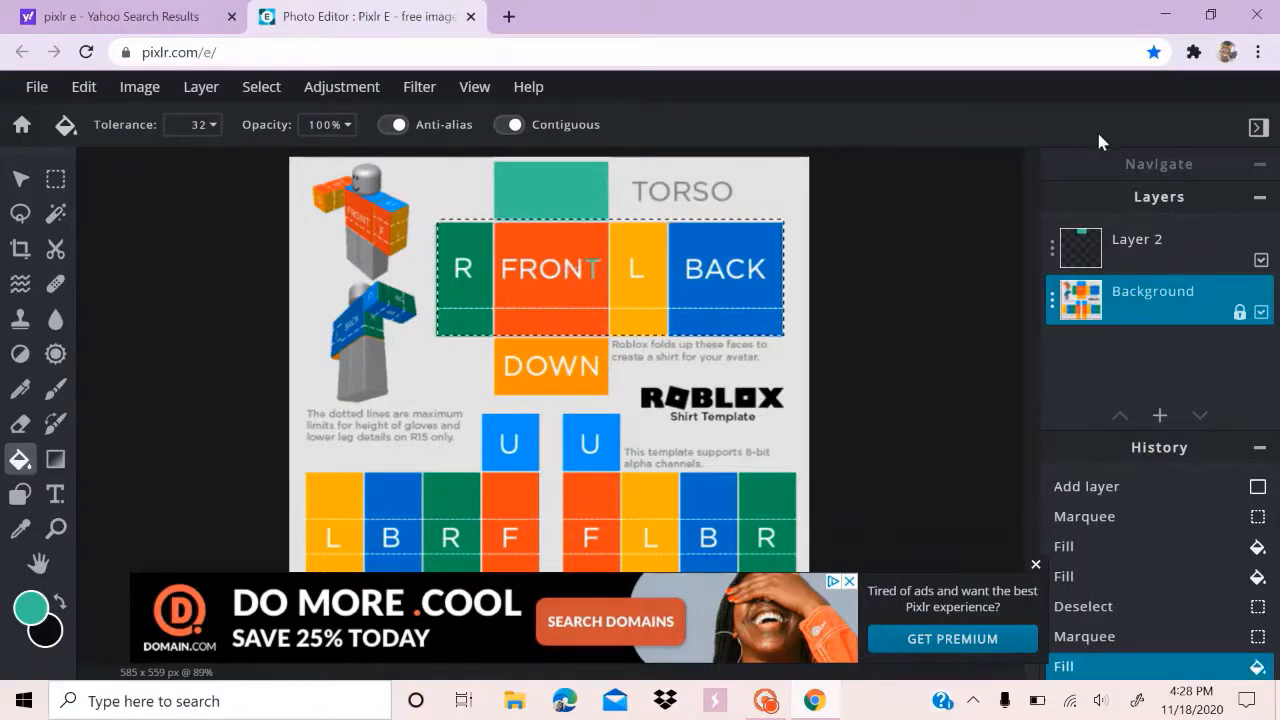
{"action": "left_click", "coordinate": [1110, 250]}
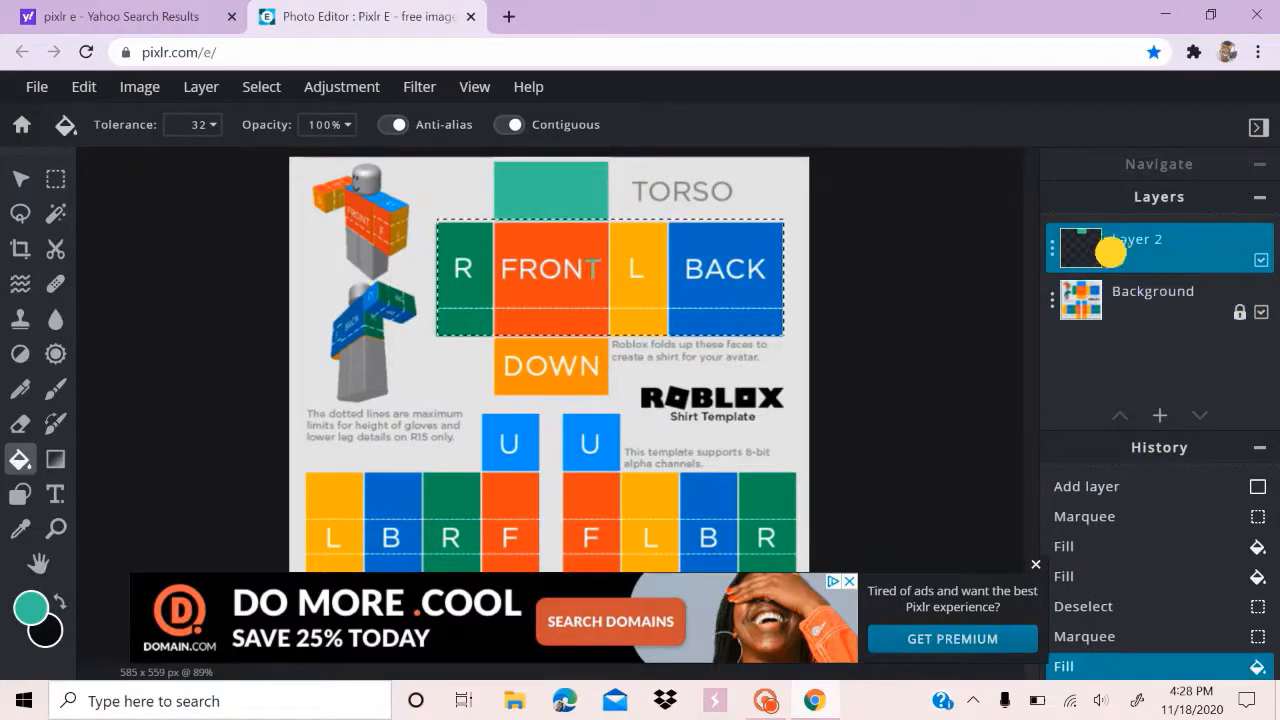
{"action": "left_click", "coordinate": [613, 266]}
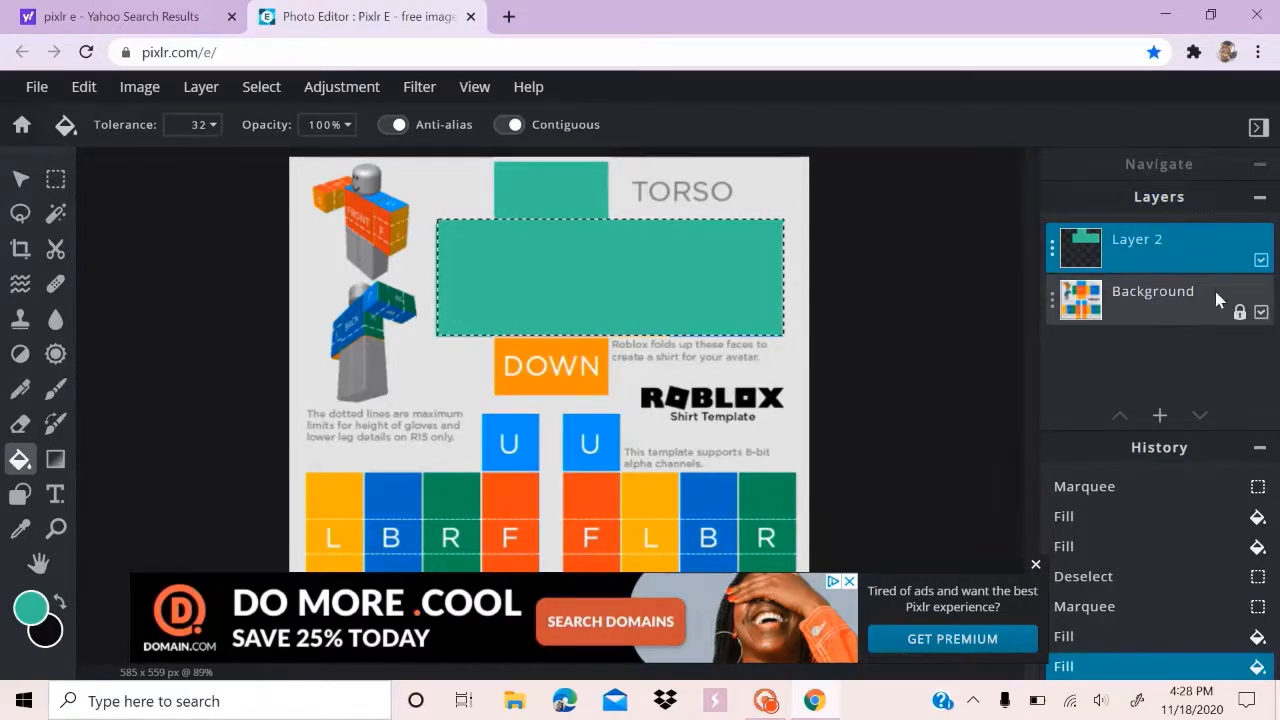
{"action": "left_click", "coordinate": [21, 178]}
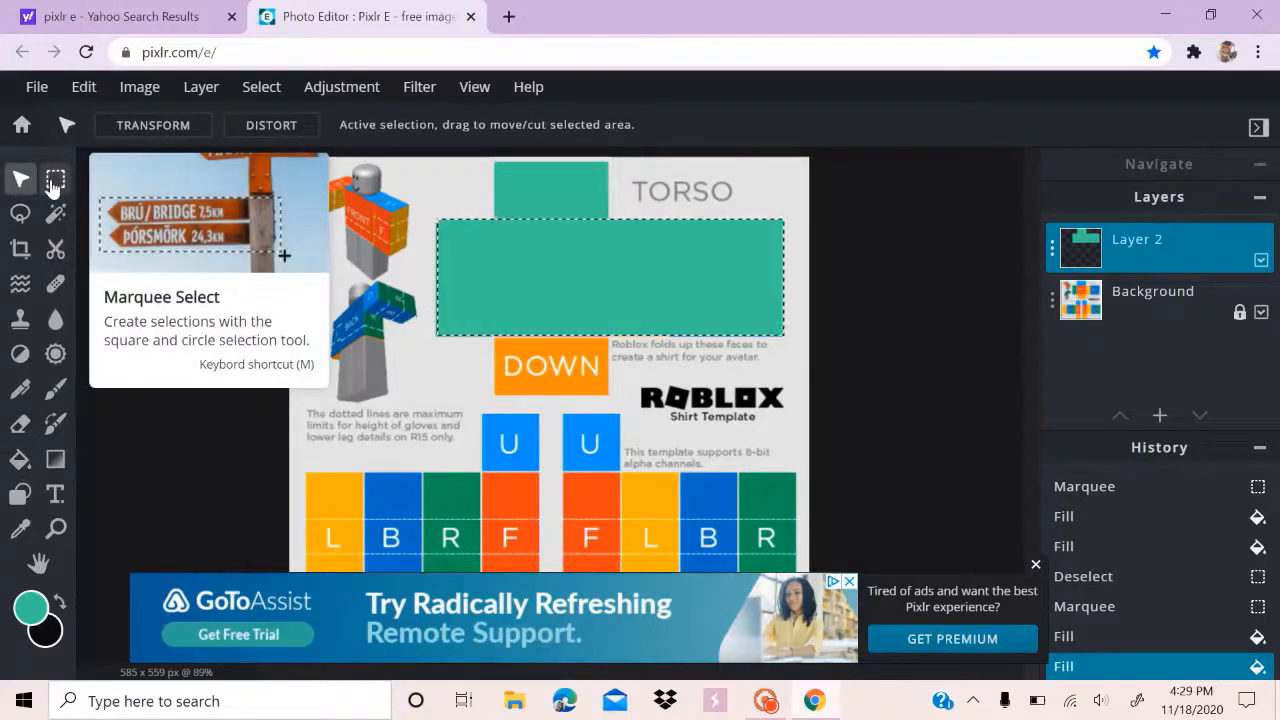
{"action": "left_click", "coordinate": [55, 187]}
{"action": "left_click", "coordinate": [390, 366]}
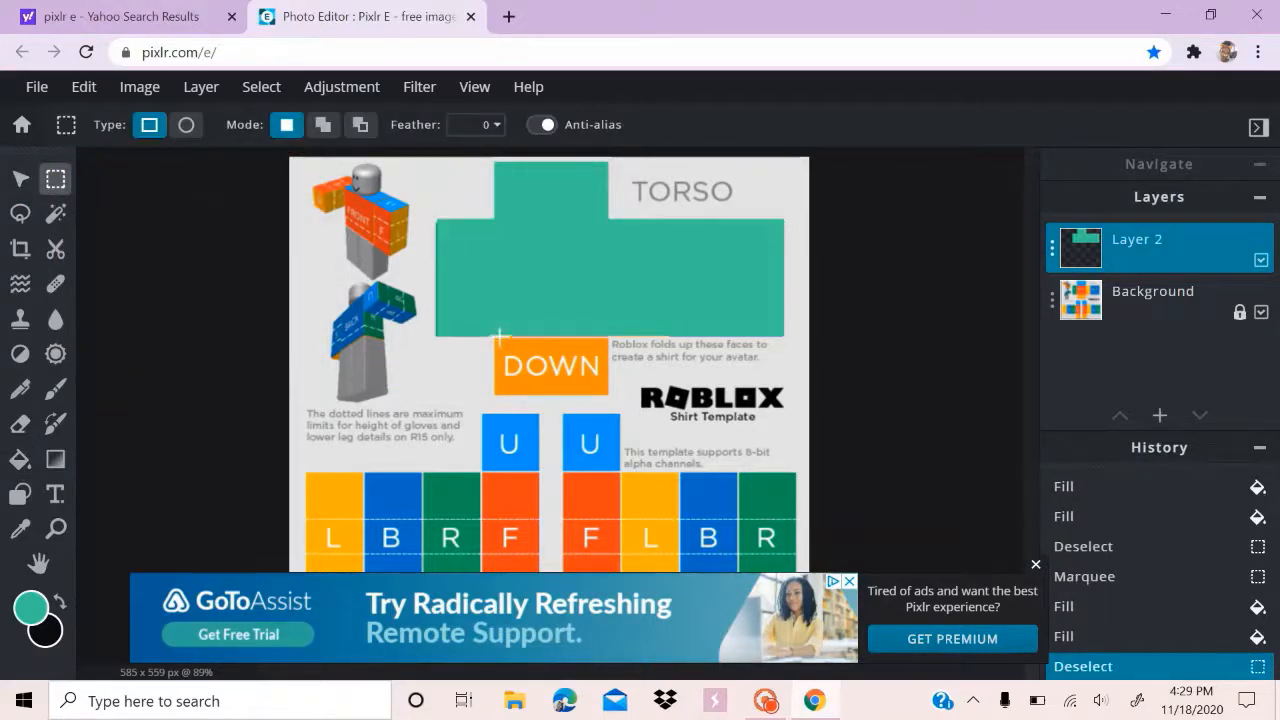
Marquee the torso's DOWN panel, fill it with teal on Layer 2, and clear the selection
{"action": "left_click_drag", "start_coordinate": [496, 331], "coordinate": [608, 397]}
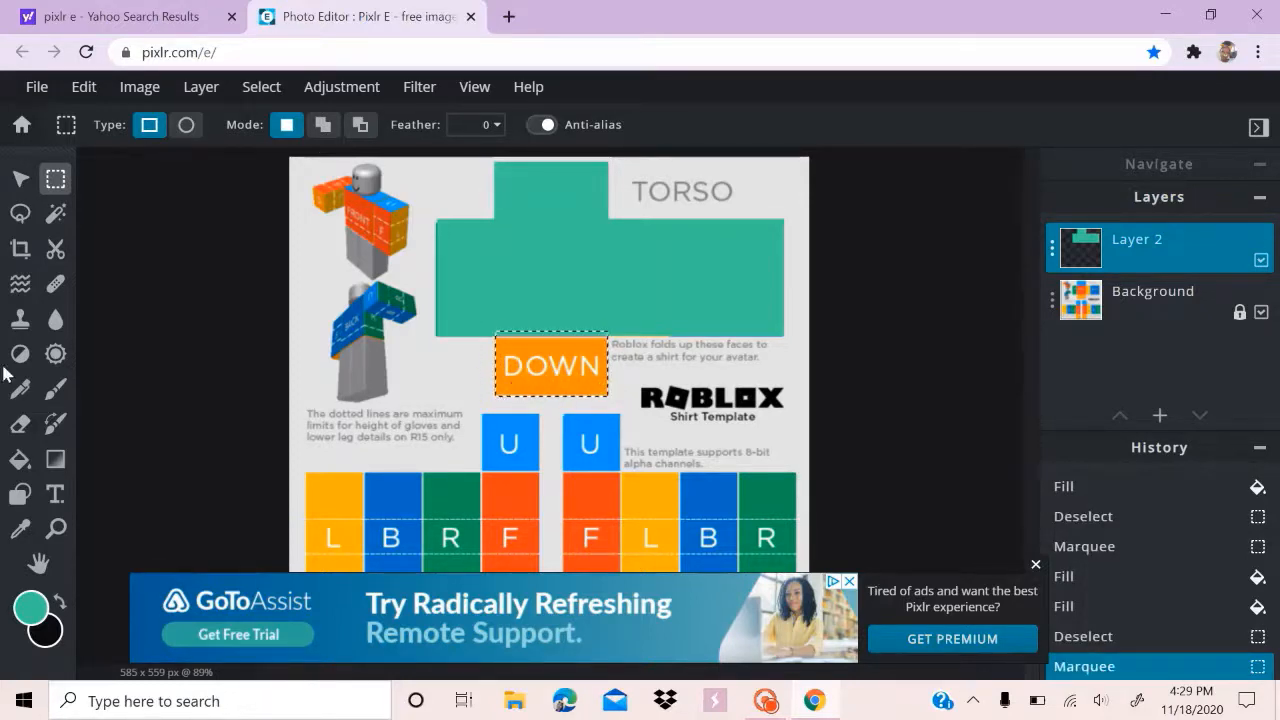
{"action": "left_click", "coordinate": [19, 458]}
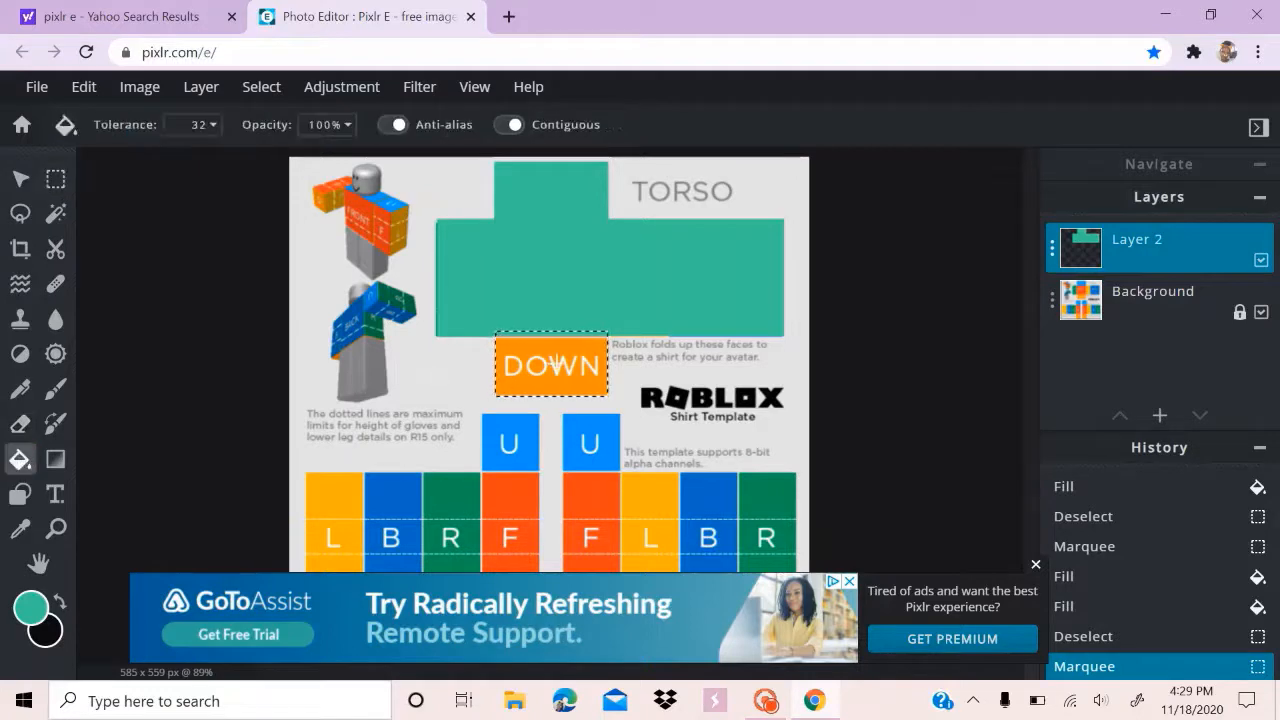
{"action": "left_click", "coordinate": [553, 369]}
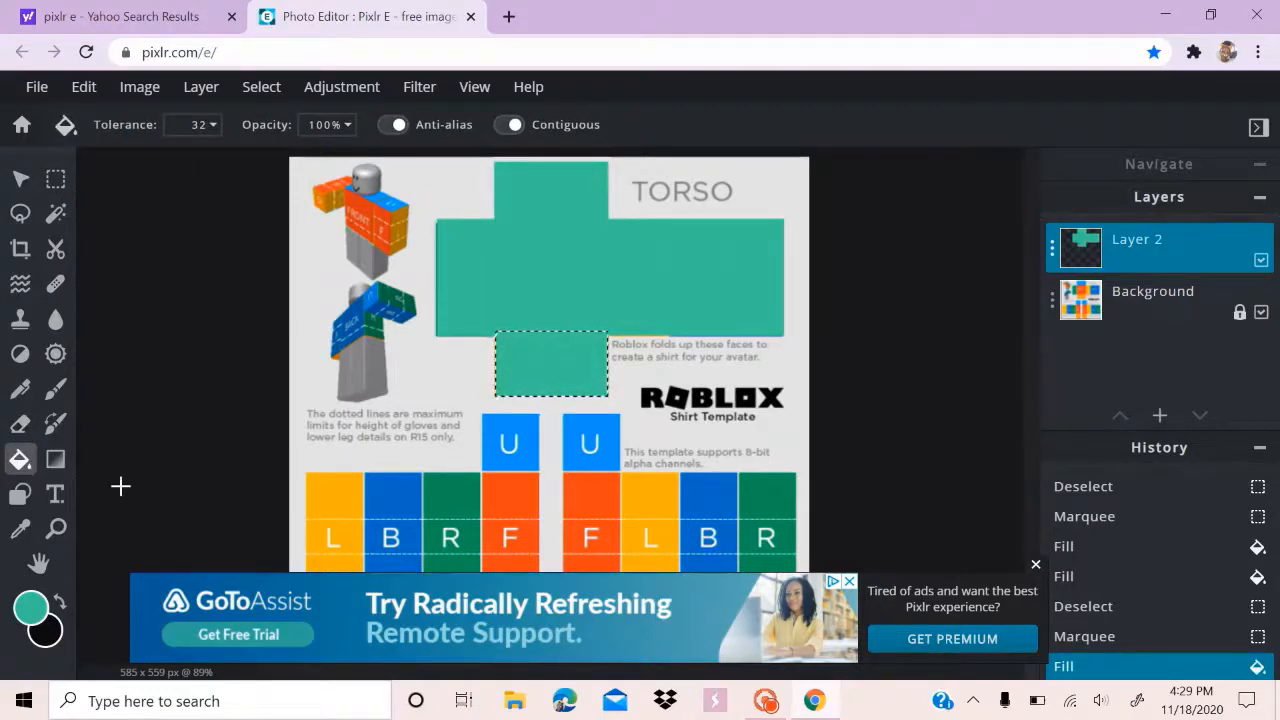
{"action": "left_click", "coordinate": [1037, 569]}
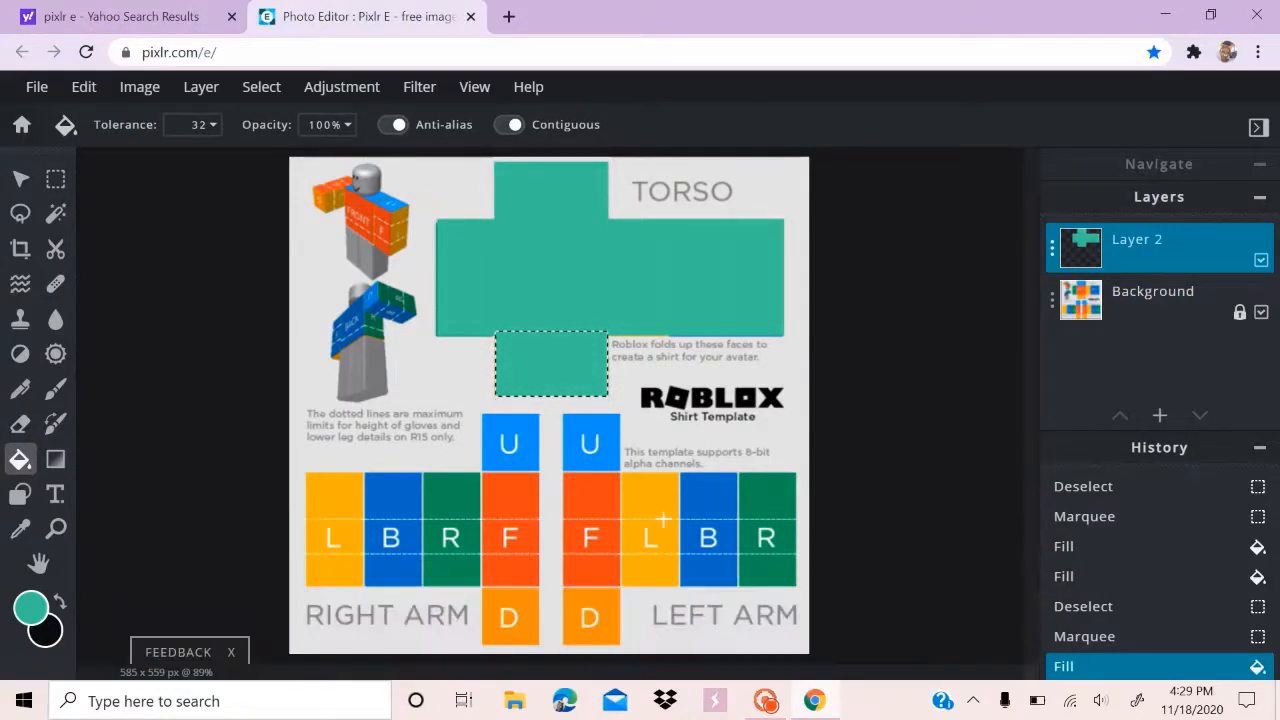
{"action": "left_click", "coordinate": [52, 178]}
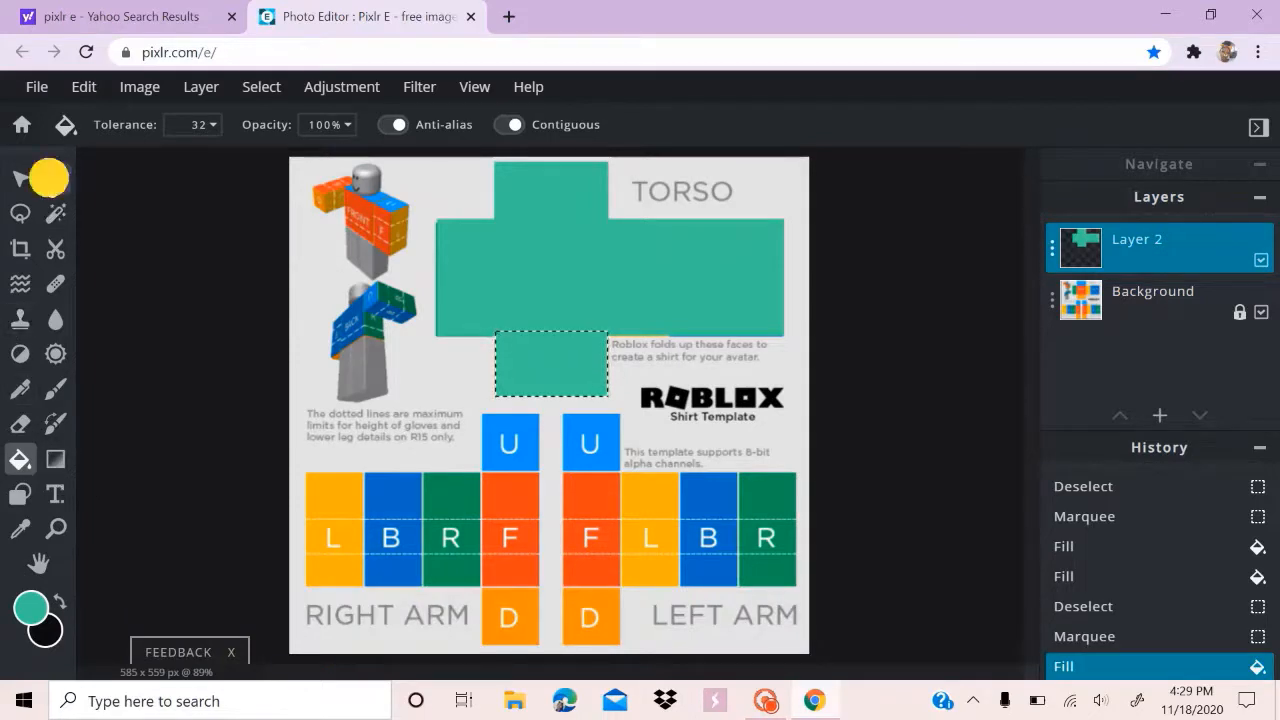
{"action": "left_click", "coordinate": [487, 423]}
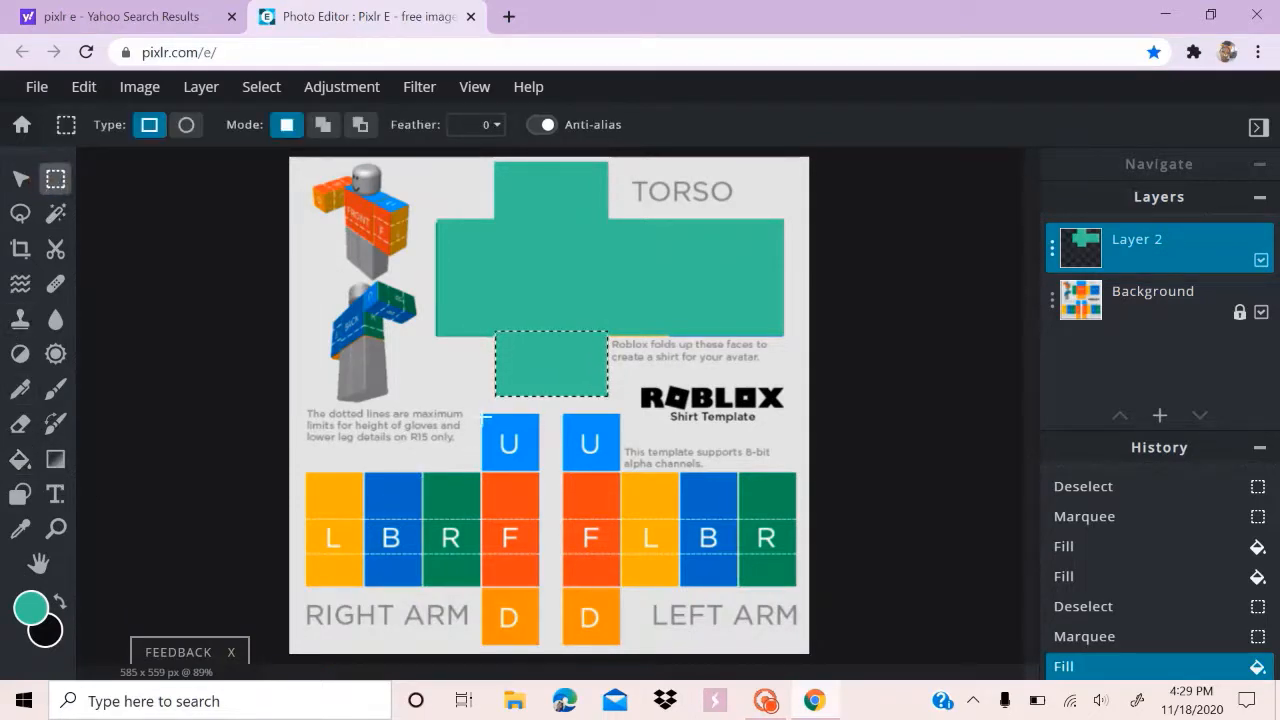
{"action": "left_click_drag", "start_coordinate": [483, 410], "coordinate": [512, 473]}
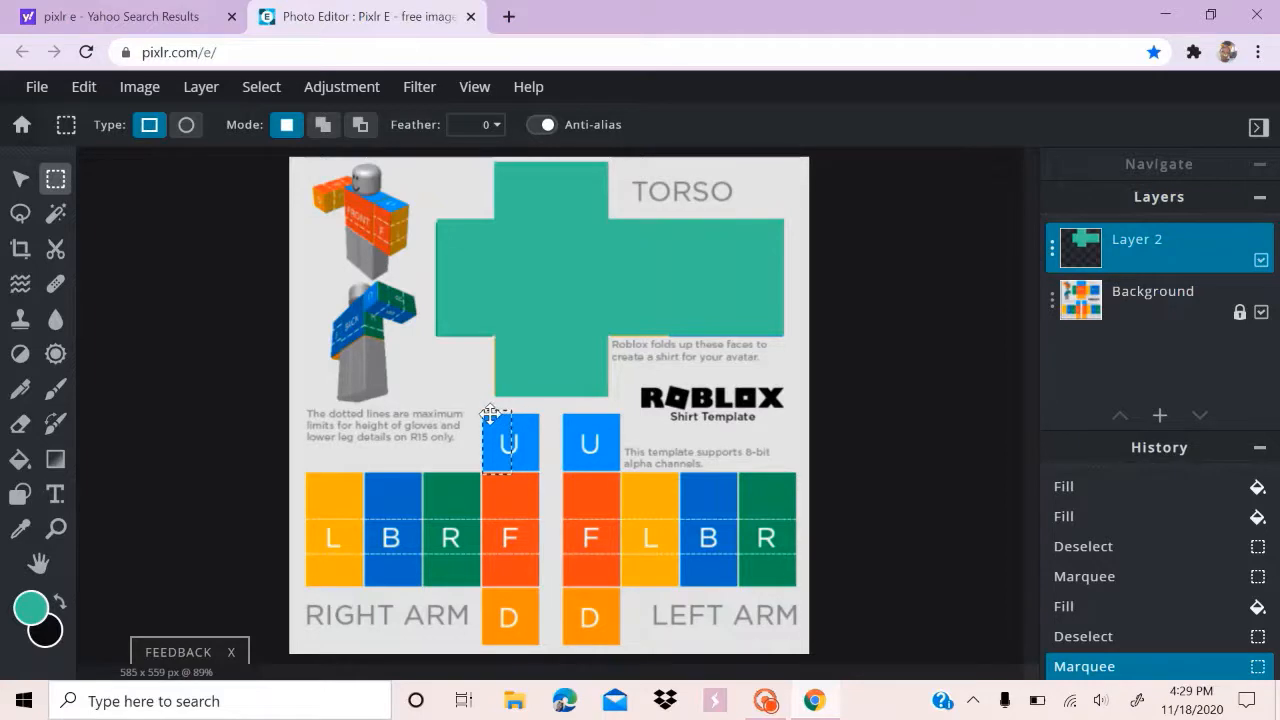
{"action": "left_click_drag", "start_coordinate": [398, 362], "coordinate": [576, 435]}
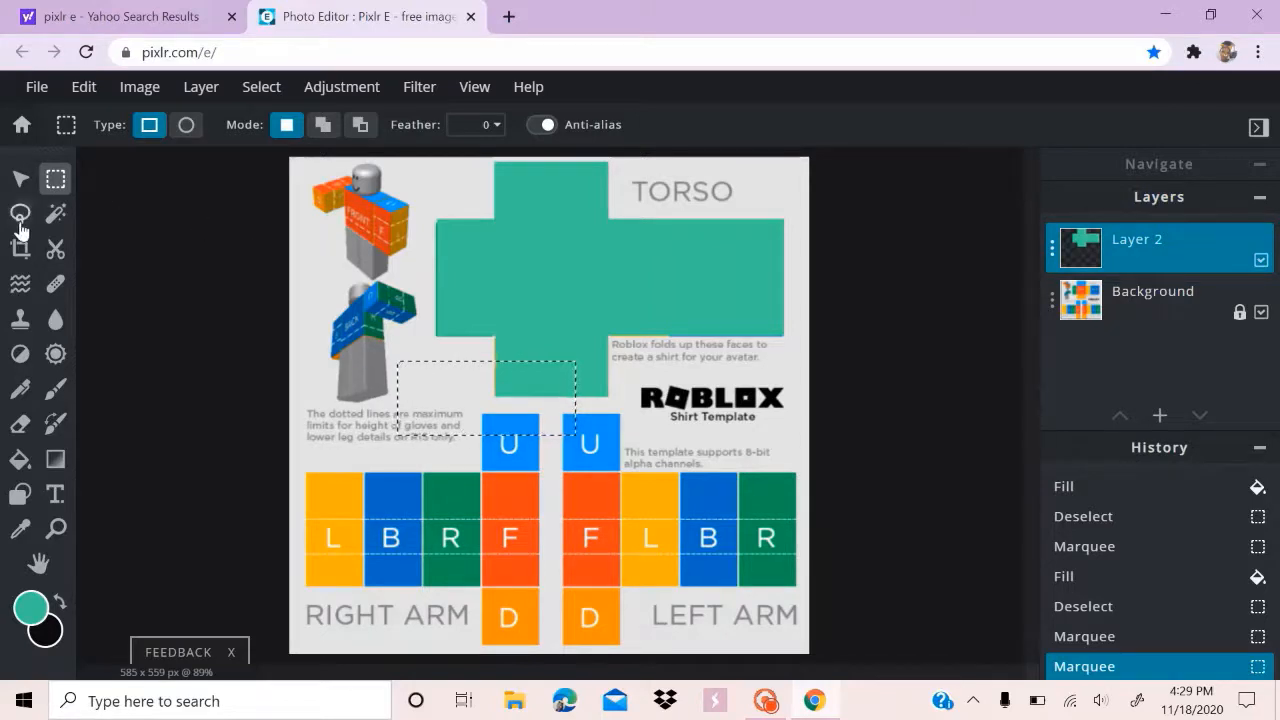
{"action": "left_click", "coordinate": [58, 248]}
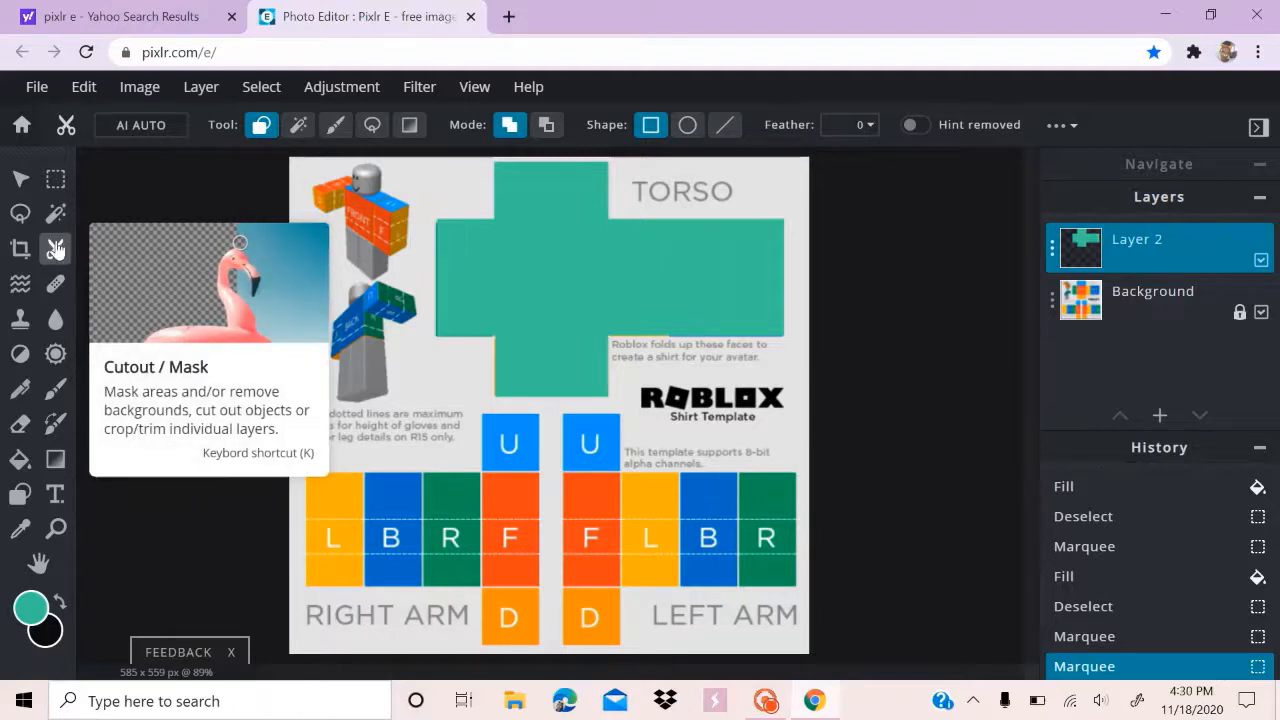
{"action": "left_click", "coordinate": [53, 180]}
{"action": "left_click_drag", "start_coordinate": [397, 361], "coordinate": [575, 433]}
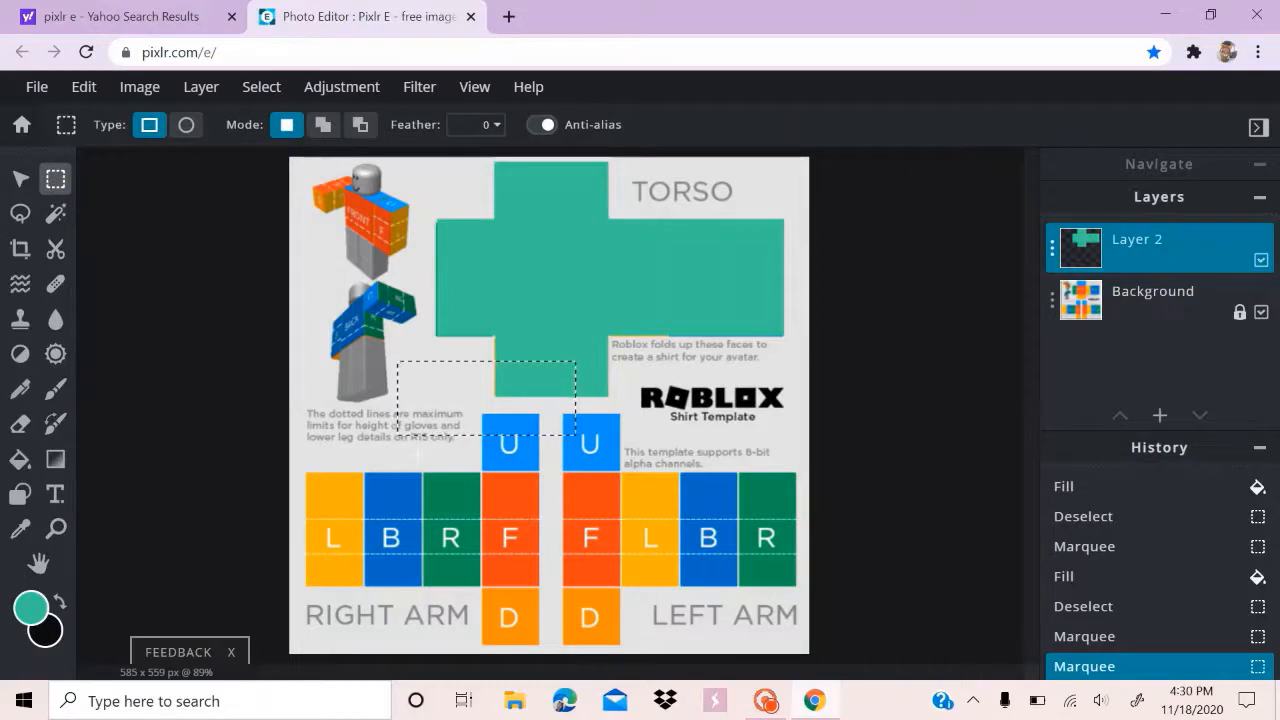
{"action": "left_click", "coordinate": [418, 455]}
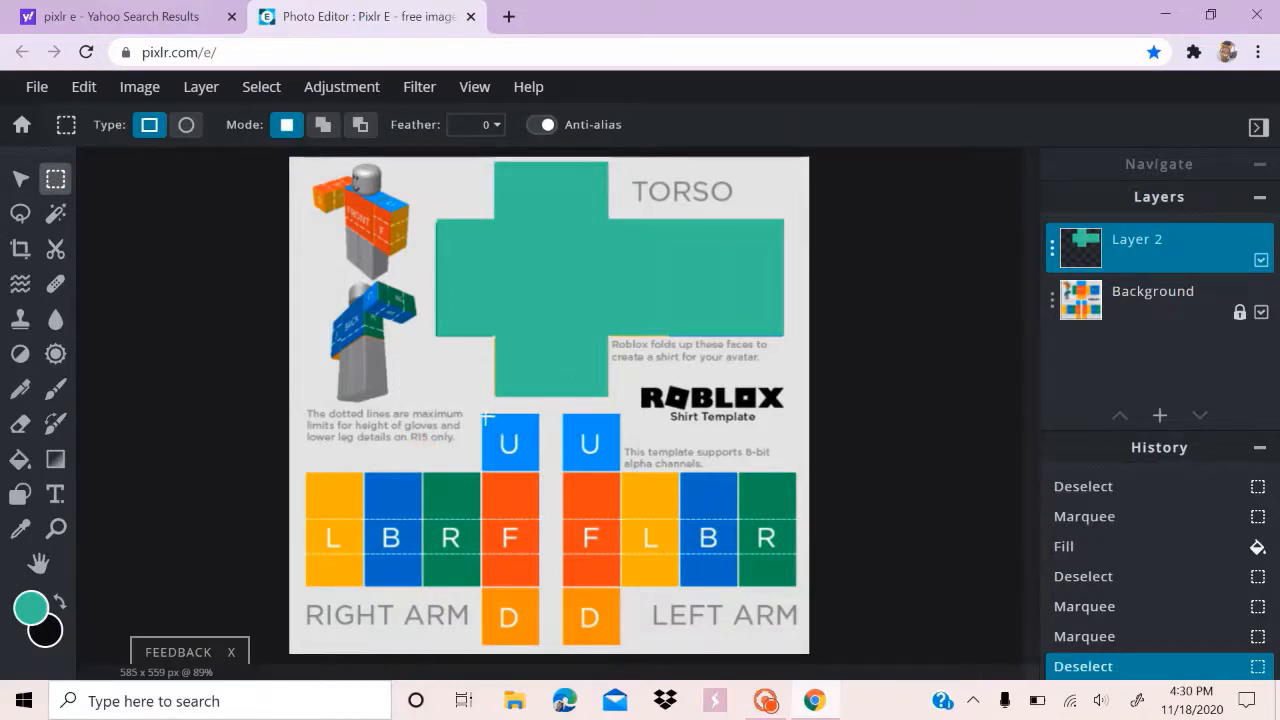
Marquee the right arm's U, F and D column, fill it with teal, and deselect it
{"action": "left_click_drag", "start_coordinate": [484, 415], "coordinate": [538, 645]}
{"action": "key", "text": "alt+BackSpace"}
{"action": "key", "text": "ctrl+d"}
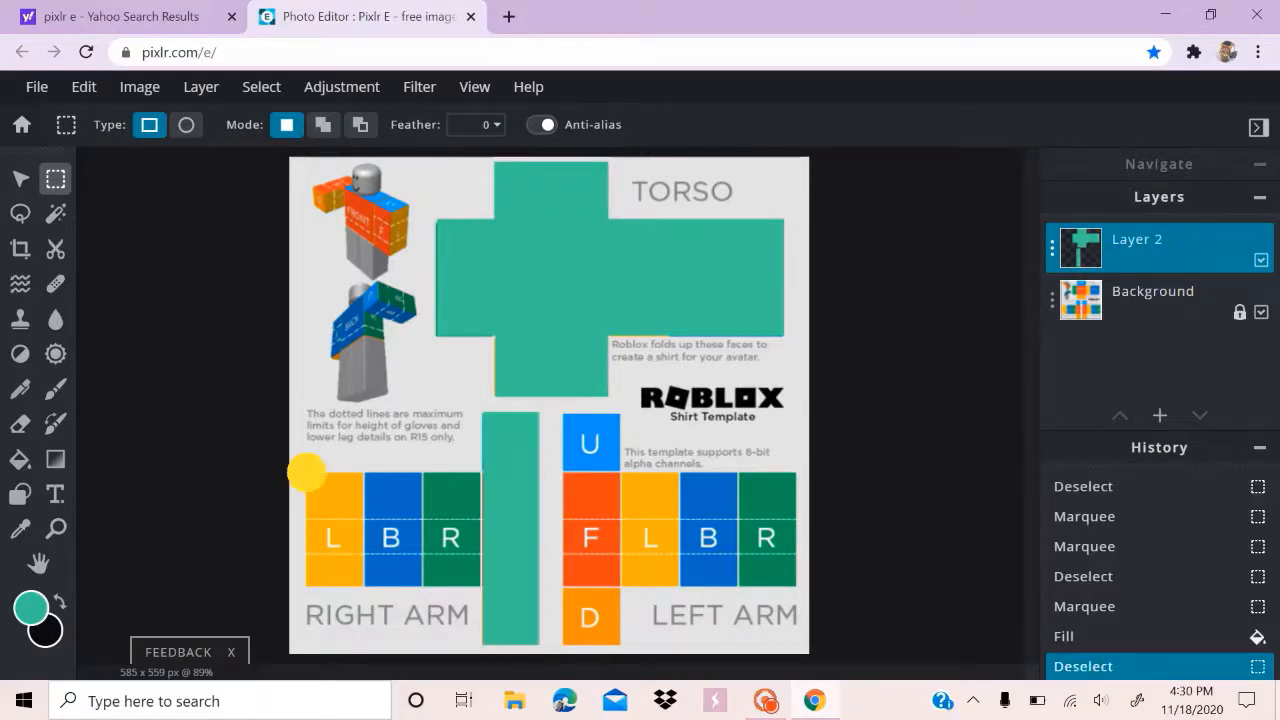
Marquee the right arm's L, B and R panels, fill them with teal, and clear the selection
{"action": "left_click_drag", "start_coordinate": [306, 472], "coordinate": [502, 587]}
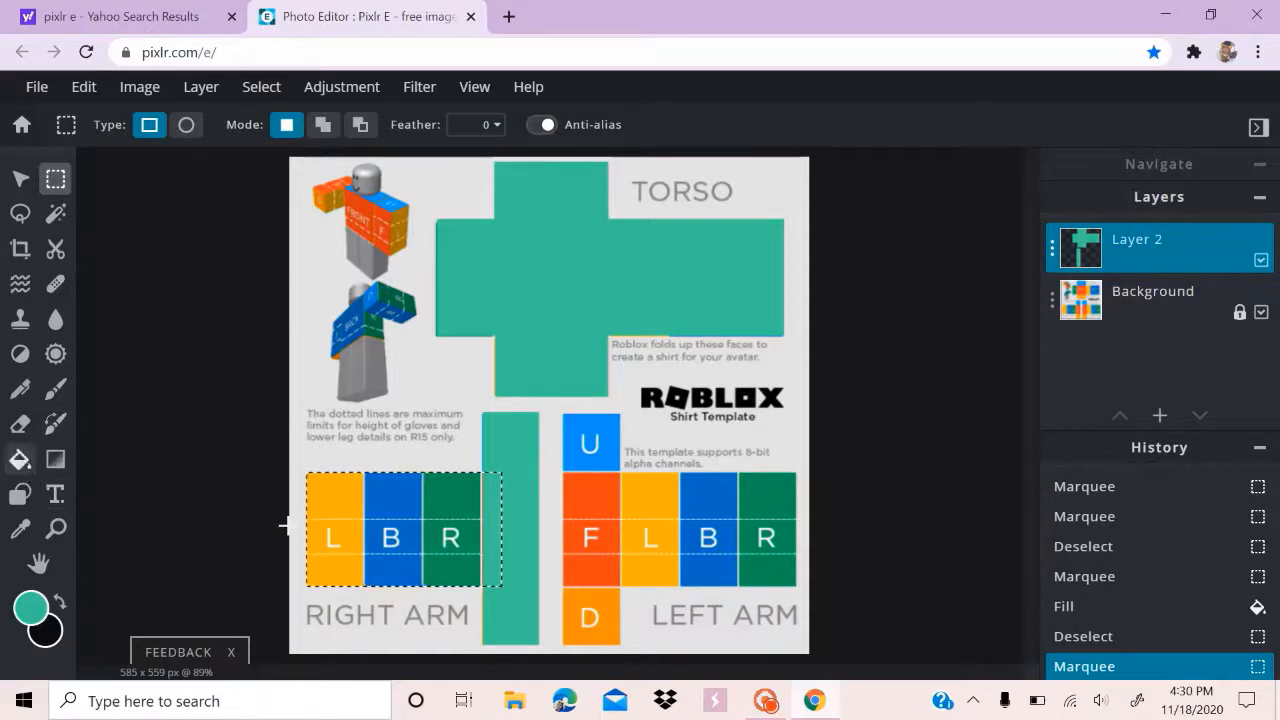
{"action": "left_click", "coordinate": [19, 459]}
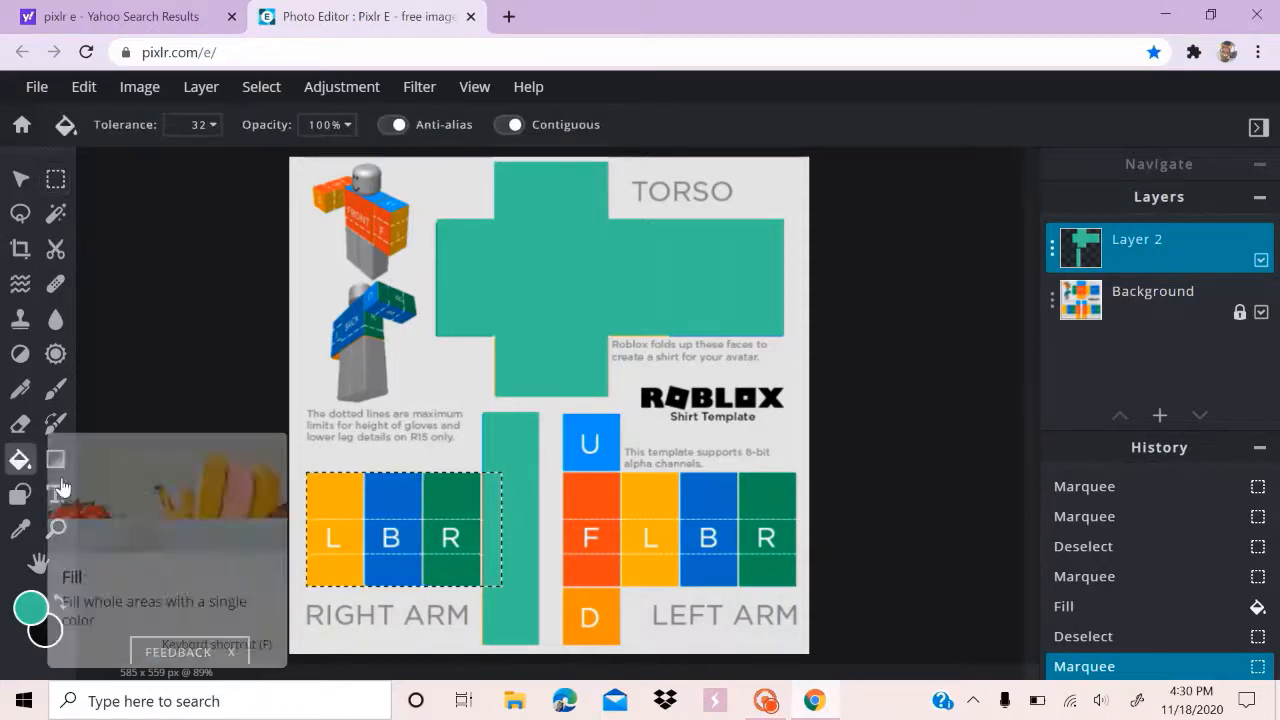
{"action": "left_click", "coordinate": [376, 519]}
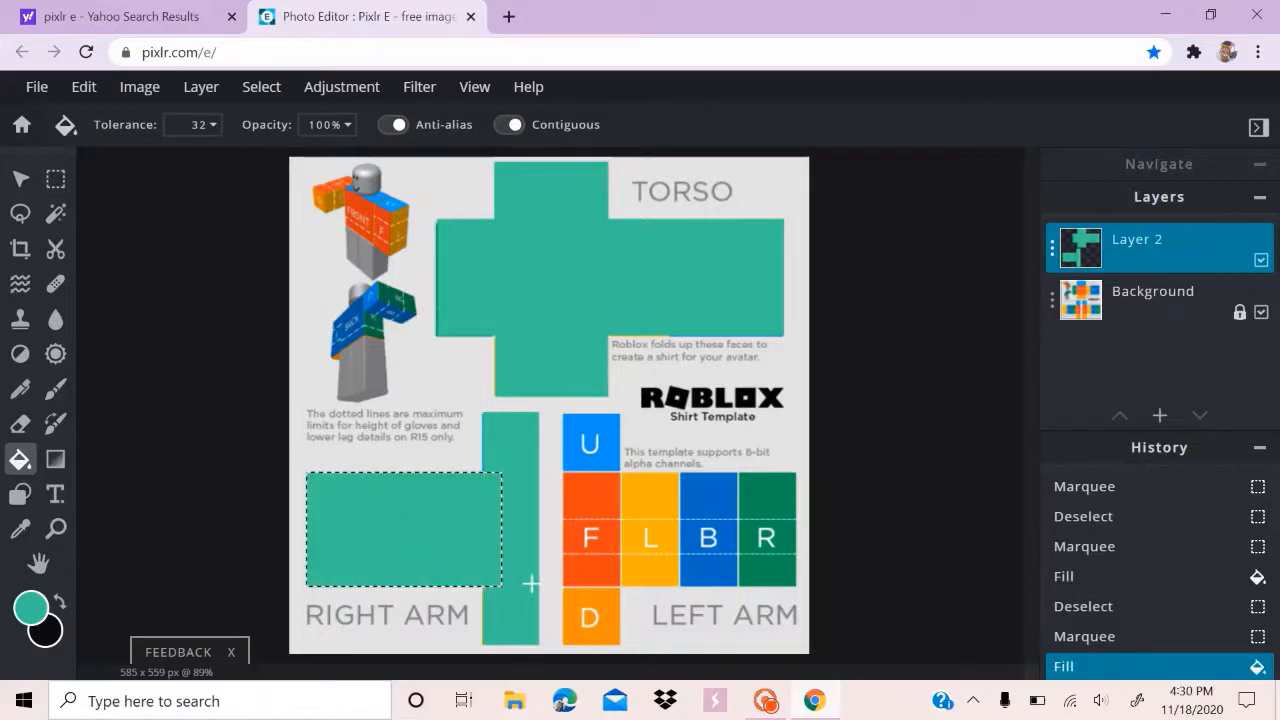
{"action": "left_click", "coordinate": [55, 178]}
{"action": "left_click", "coordinate": [489, 552]}
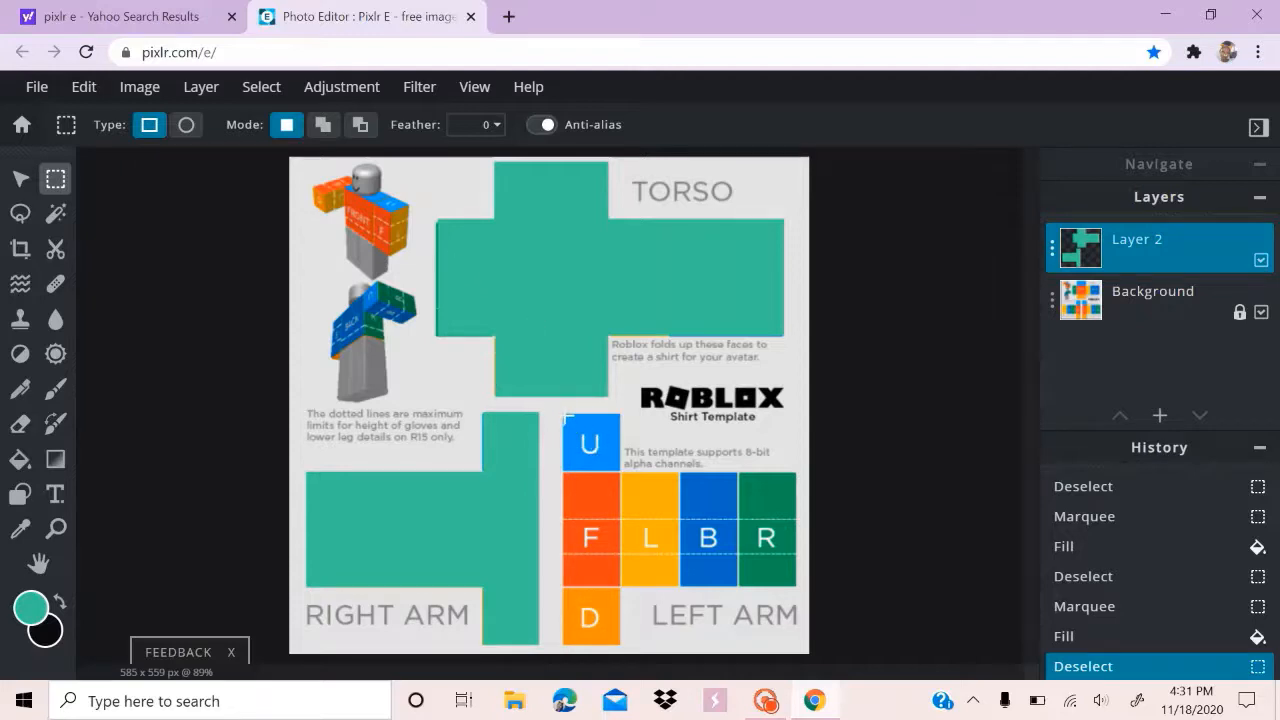
Marquee the left arm's U, F and D column on Layer 2 and fill it with teal
{"action": "left_click_drag", "start_coordinate": [565, 411], "coordinate": [619, 645]}
{"action": "left_click", "coordinate": [19, 458]}
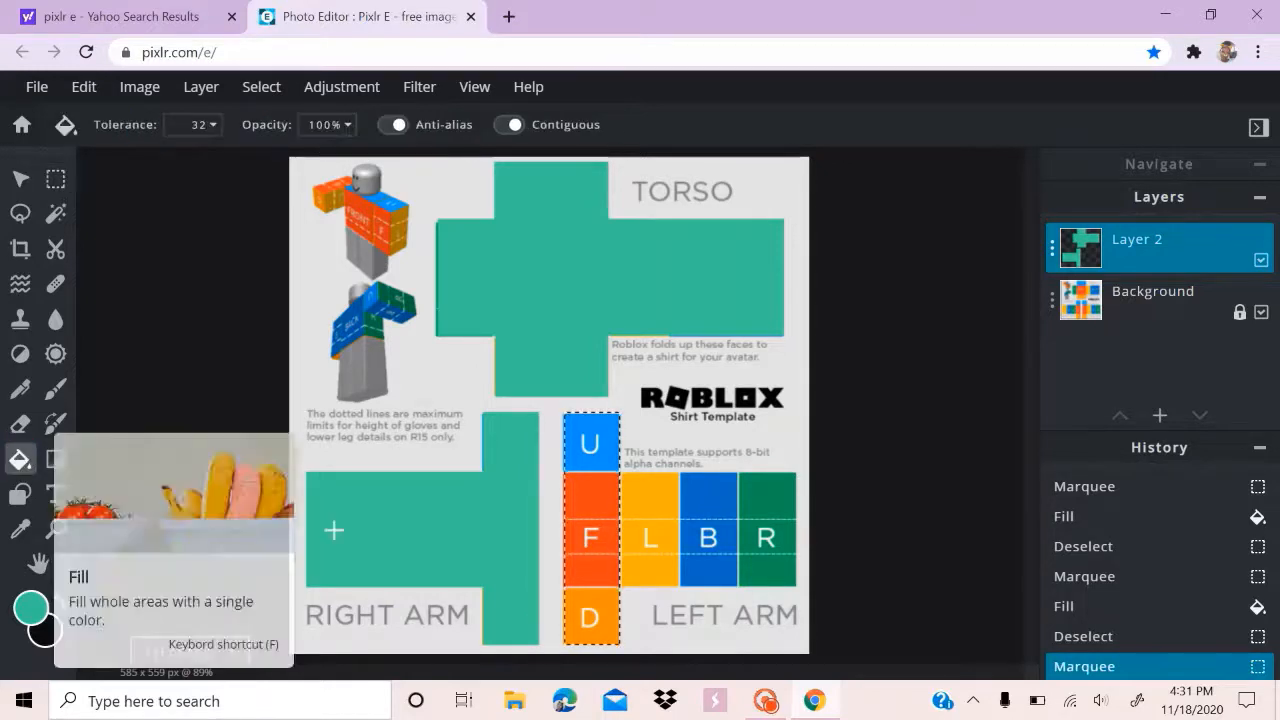
{"action": "left_click", "coordinate": [583, 496]}
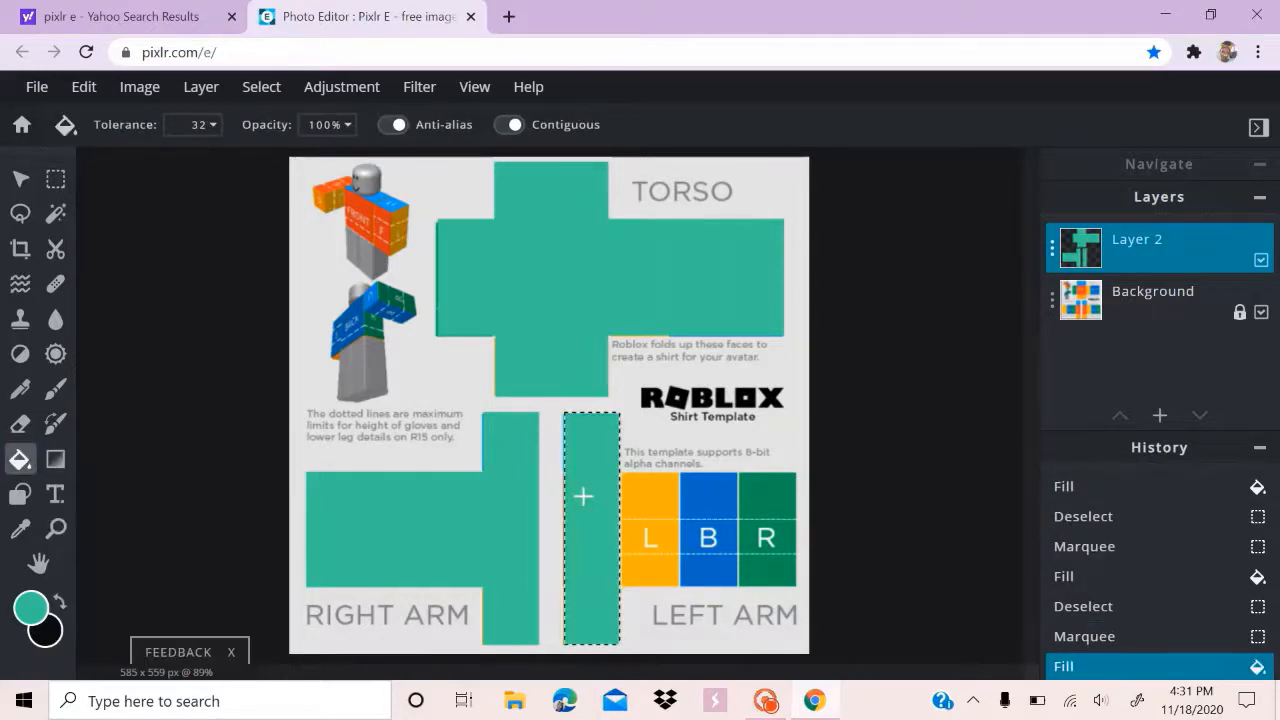
Marquee the left arm's L, B and R panels and fill them with teal
{"action": "left_click", "coordinate": [56, 178]}
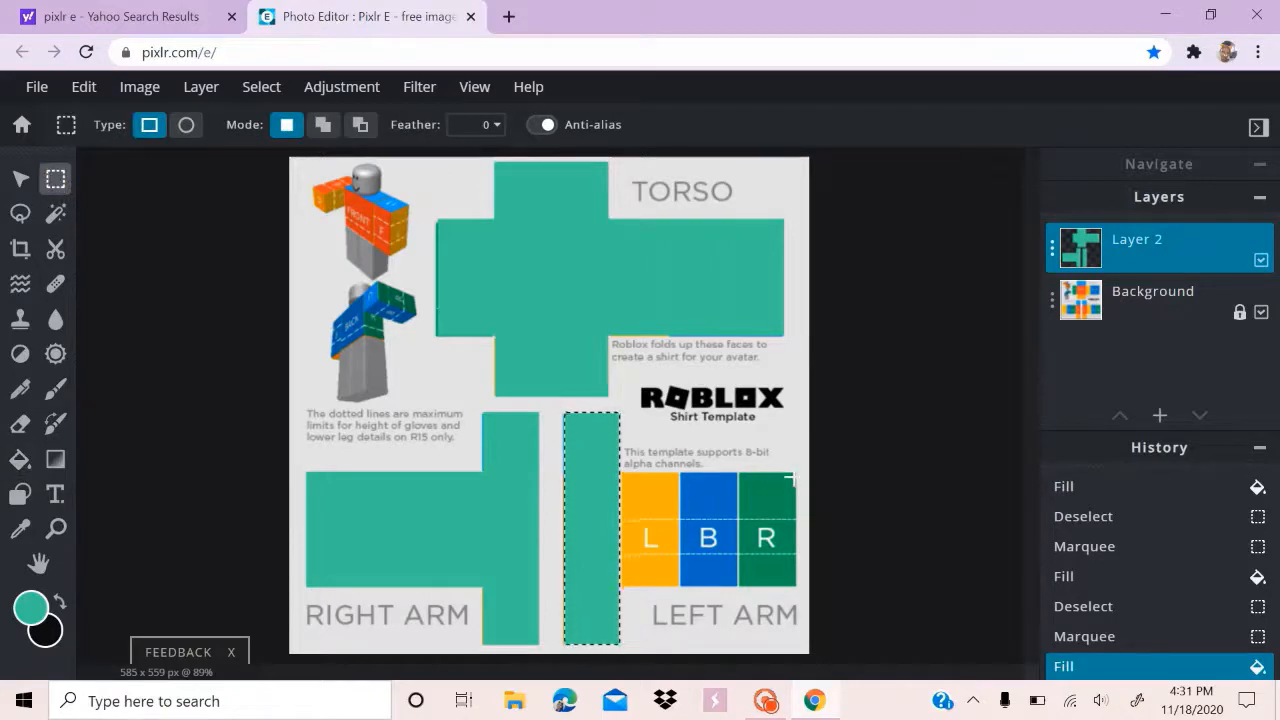
{"action": "mouse_move", "coordinate": [792, 477]}
{"action": "left_mouse_down"}
{"action": "mouse_move", "coordinate": [794, 586]}
{"action": "mouse_move", "coordinate": [606, 586]}
{"action": "left_mouse_up"}
{"action": "left_click", "coordinate": [21, 459]}
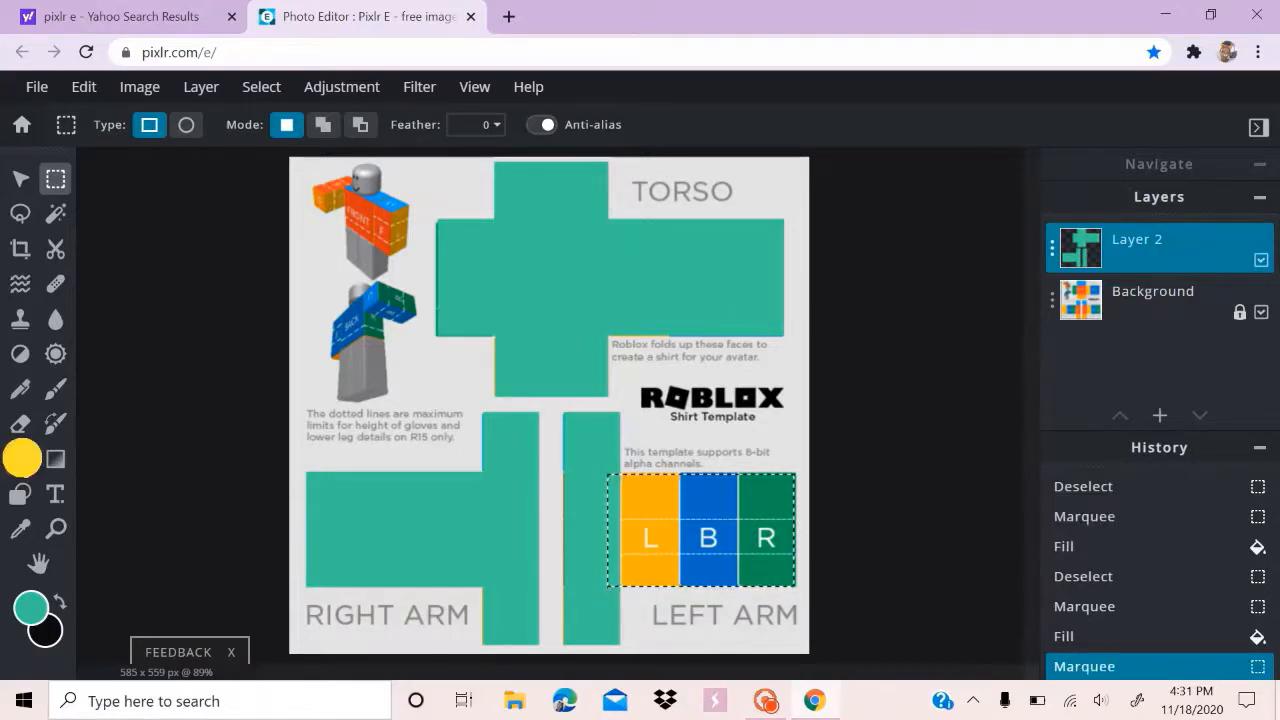
{"action": "left_click", "coordinate": [744, 515]}
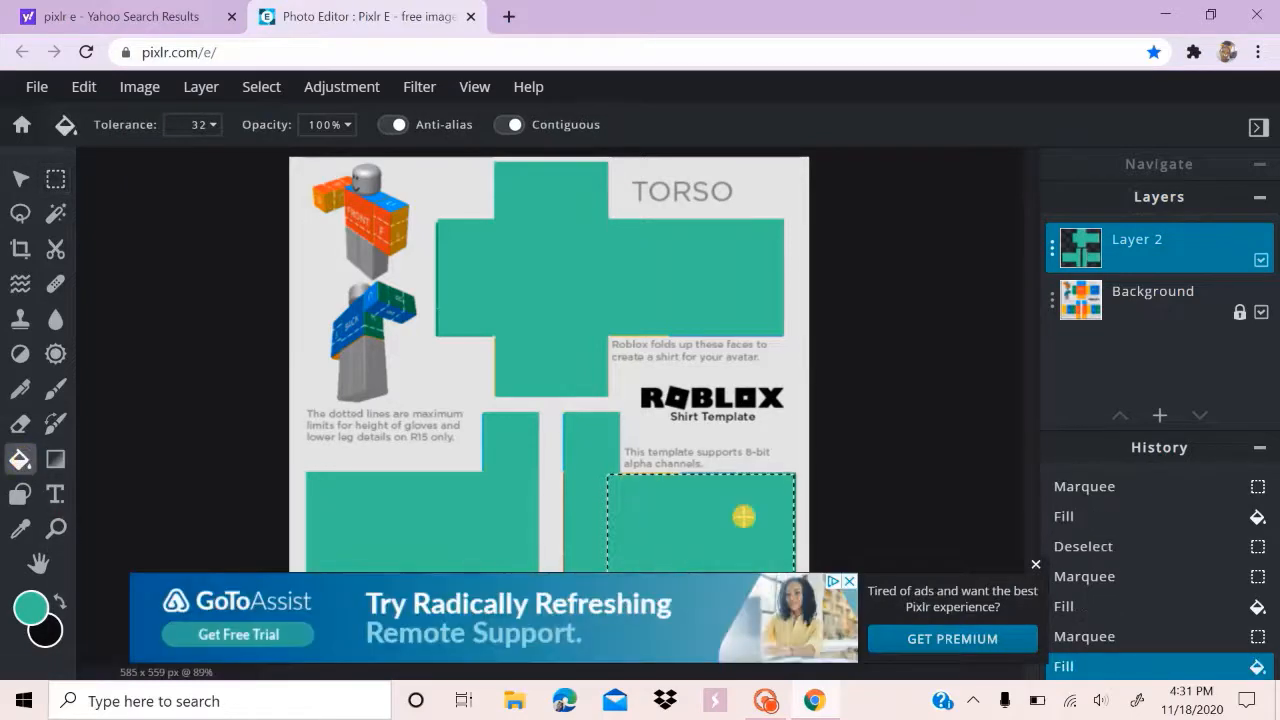
{"action": "left_click", "coordinate": [1036, 565]}
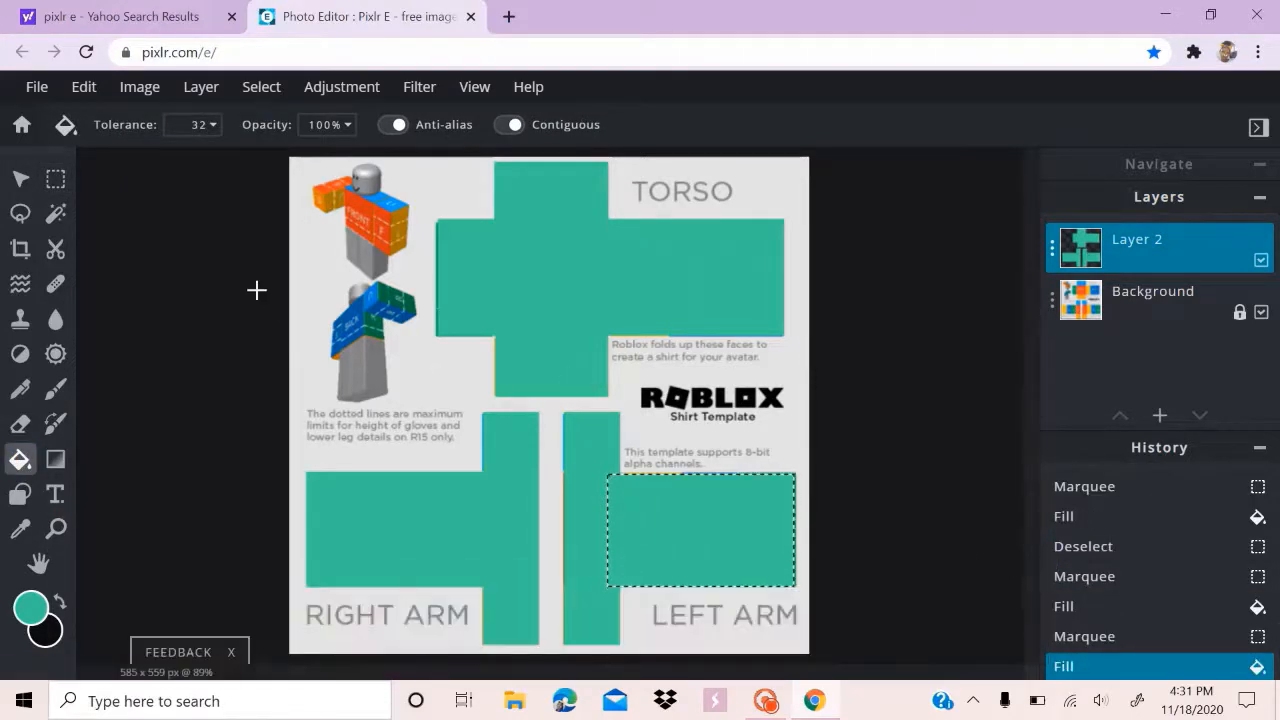
Clear the selection and hide the Background layer with the shirt template
{"action": "left_click", "coordinate": [55, 181]}
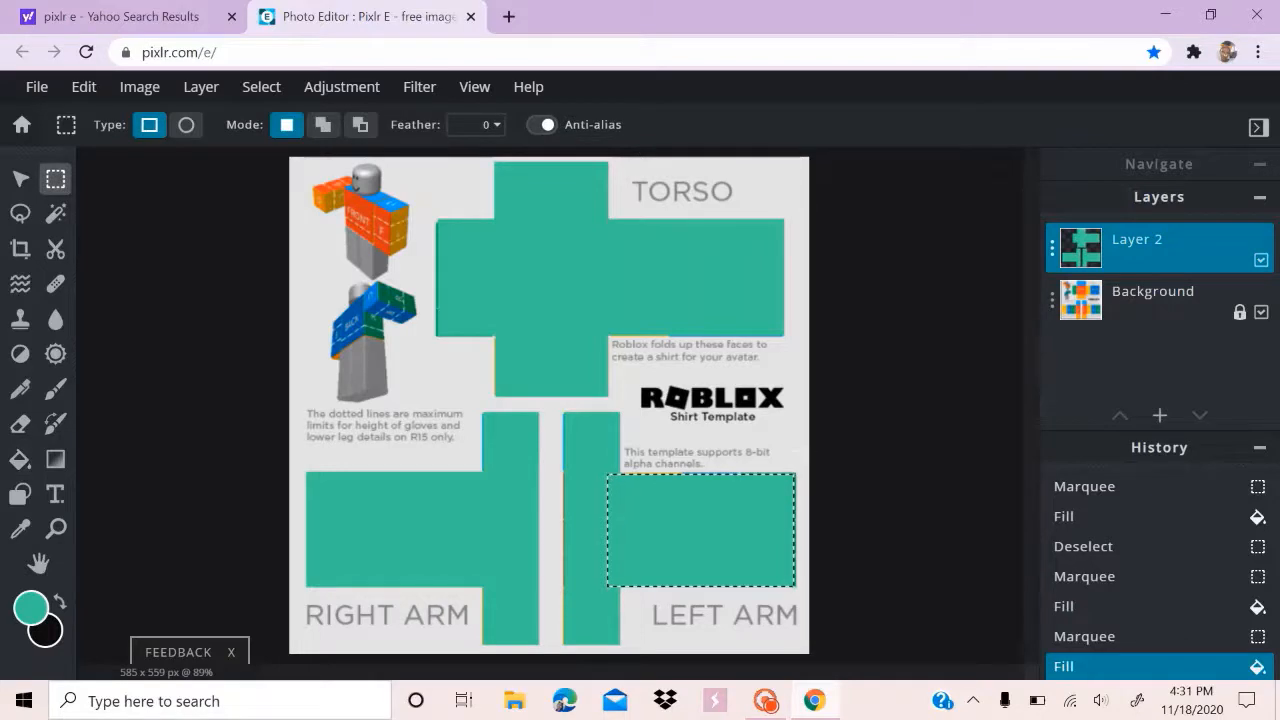
{"action": "left_click", "coordinate": [798, 450]}
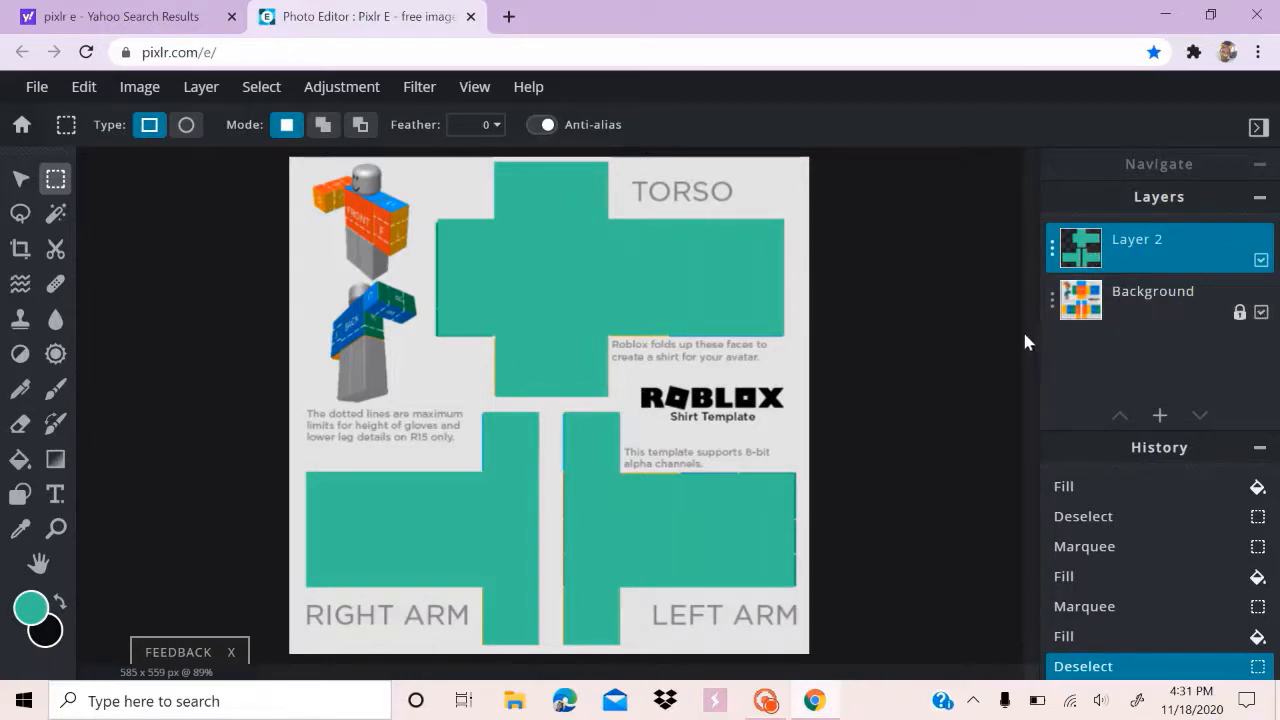
{"action": "left_click", "coordinate": [1261, 313]}
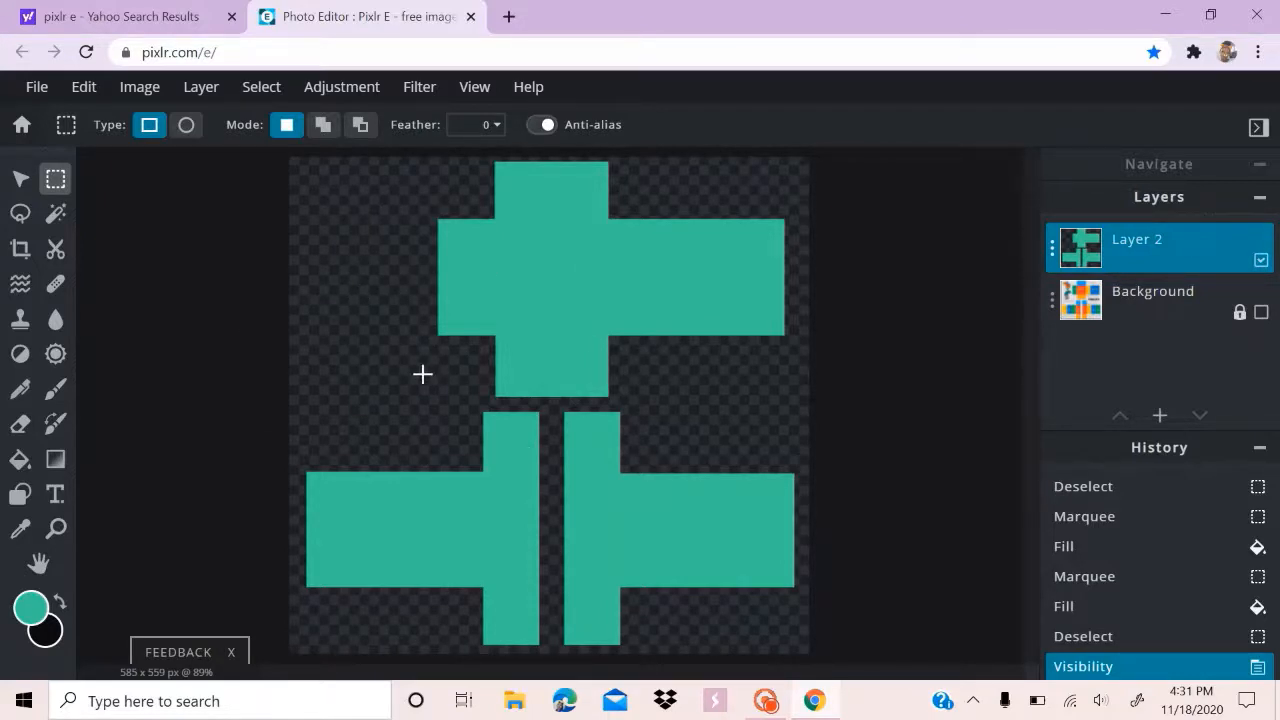
Activate the Arrange tool and make the Background layer the active layer
{"action": "left_click", "coordinate": [20, 178]}
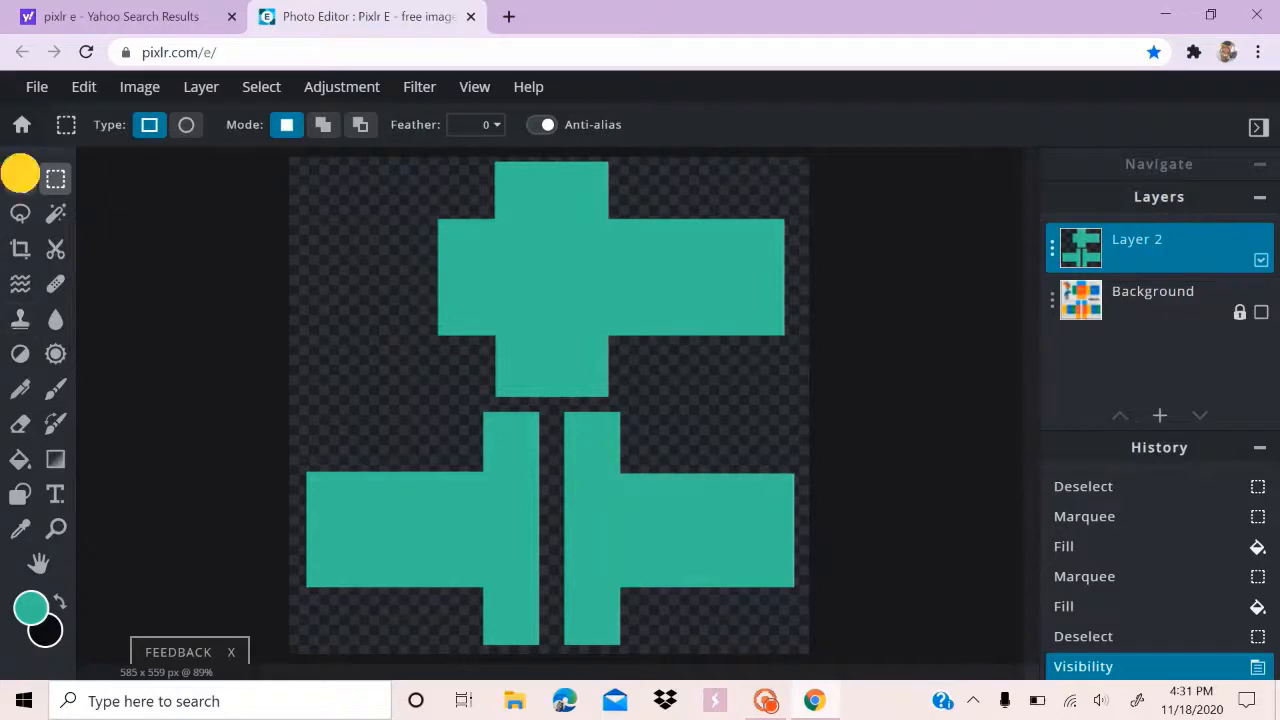
{"action": "left_click", "coordinate": [298, 257]}
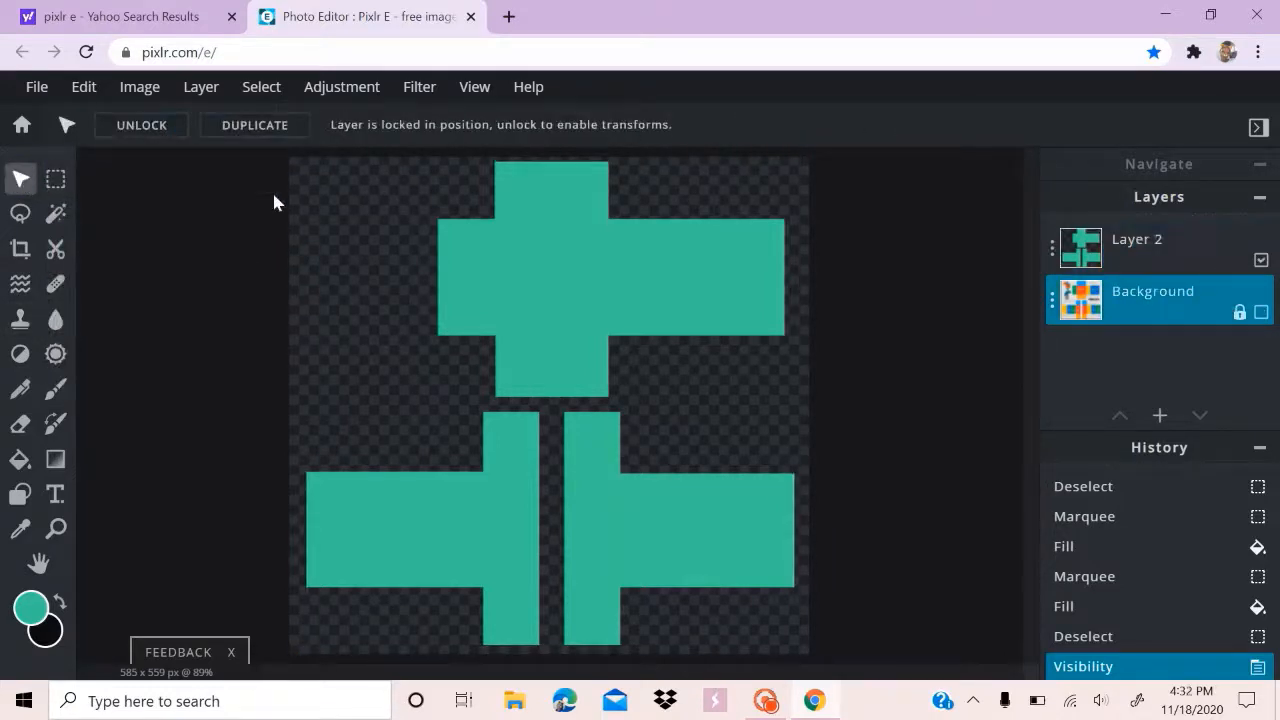
{"action": "left_click", "coordinate": [36, 88]}
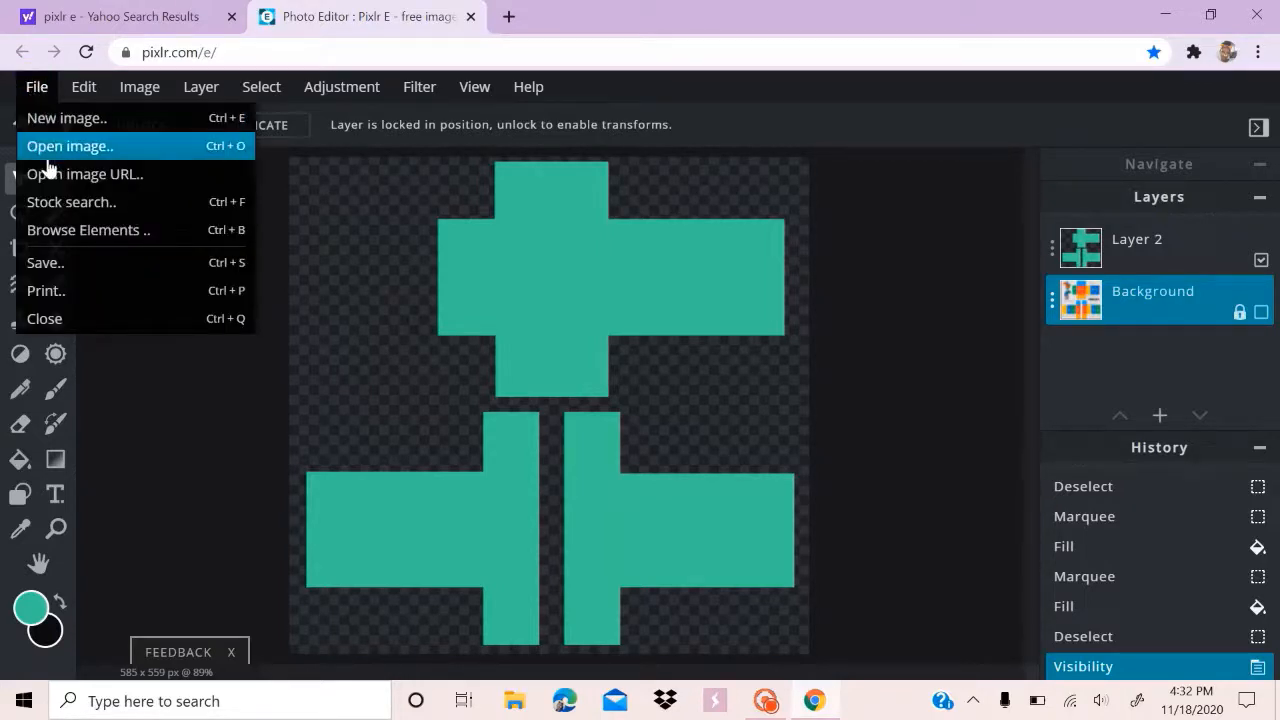
{"action": "left_click", "coordinate": [74, 262]}
{"action": "left_click", "coordinate": [863, 263]}
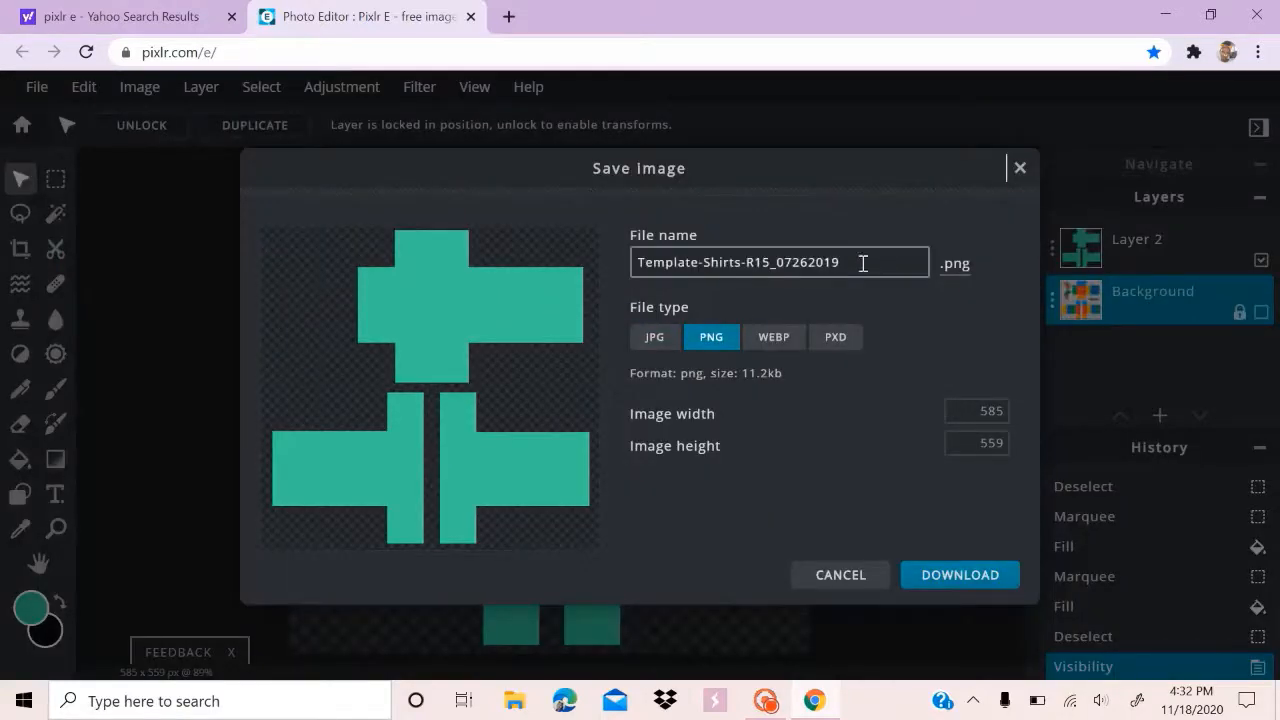
{"action": "left_click_drag", "start_coordinate": [851, 268], "coordinate": [643, 271]}
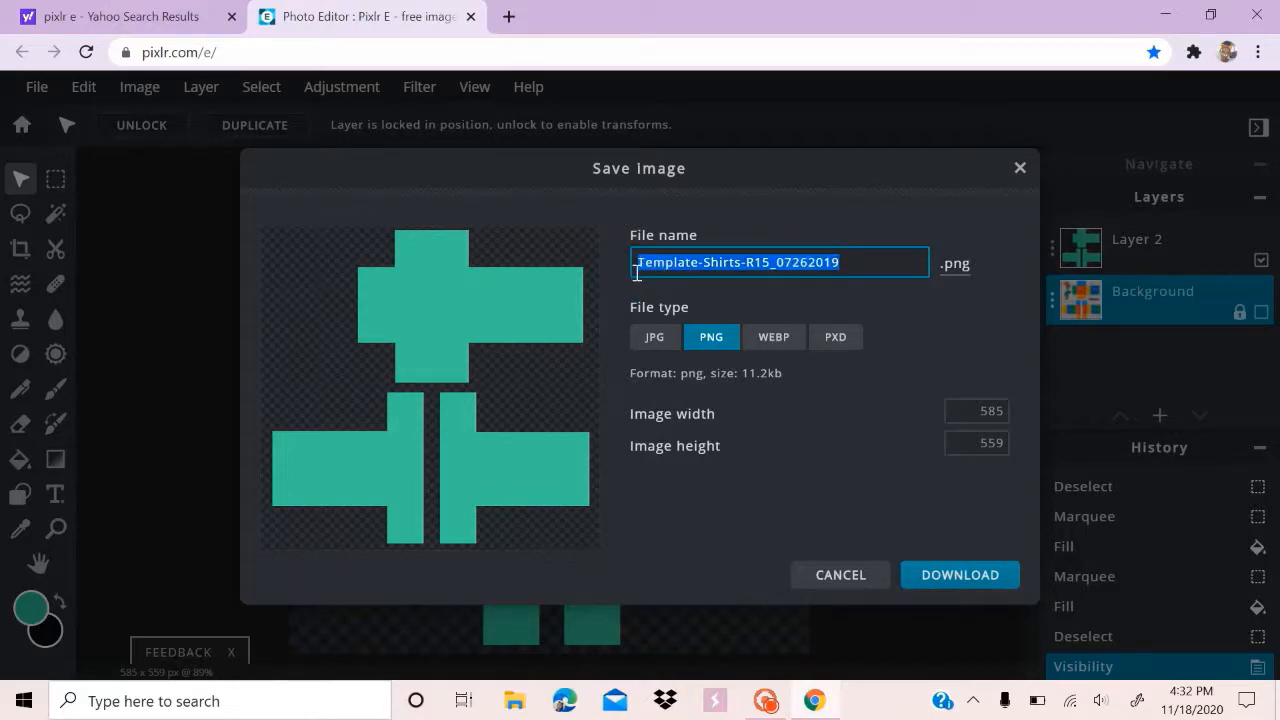
{"action": "key", "text": "BackSpace"}
{"action": "left_click", "coordinate": [765, 700]}
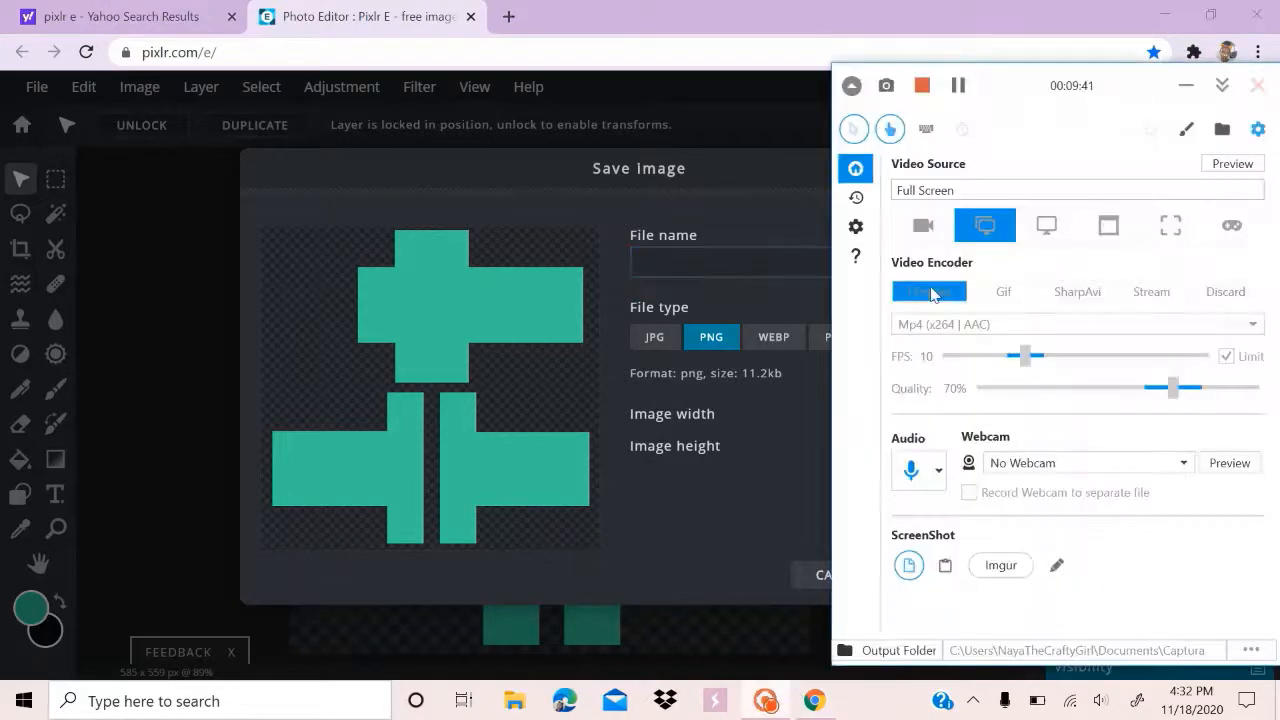
{"action": "left_click", "coordinate": [788, 172]}
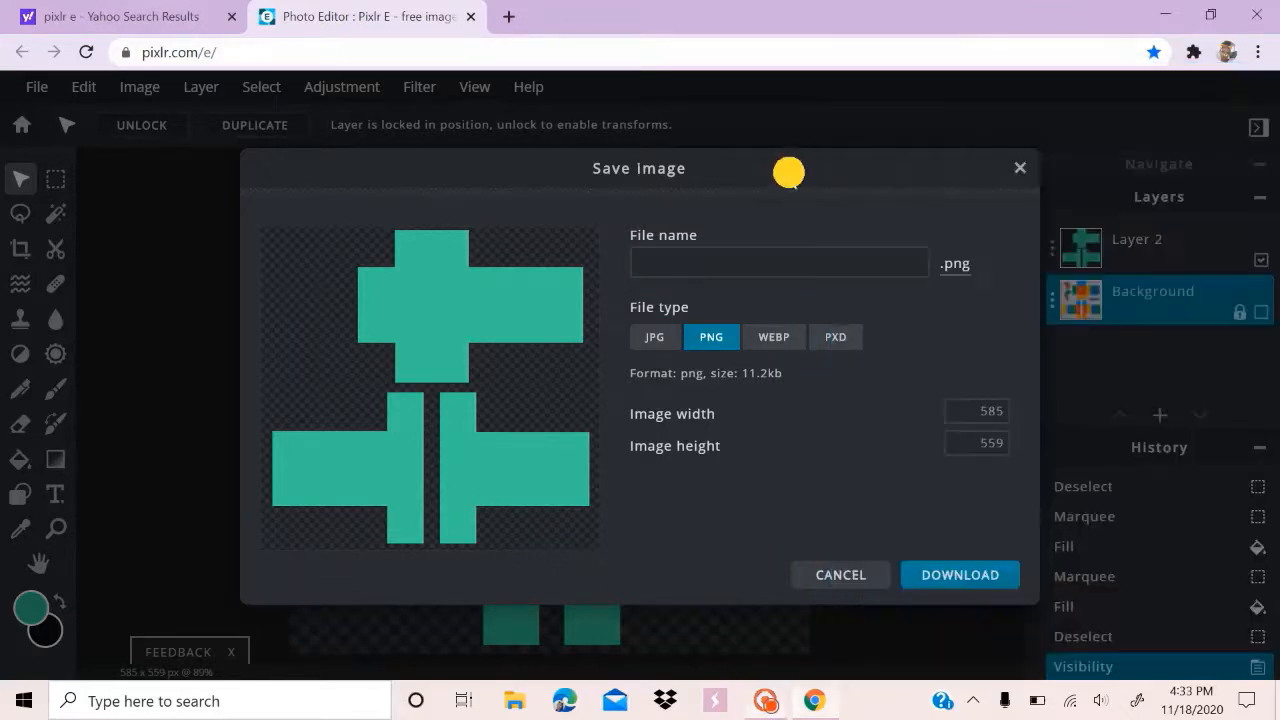
{"action": "left_click", "coordinate": [681, 256]}
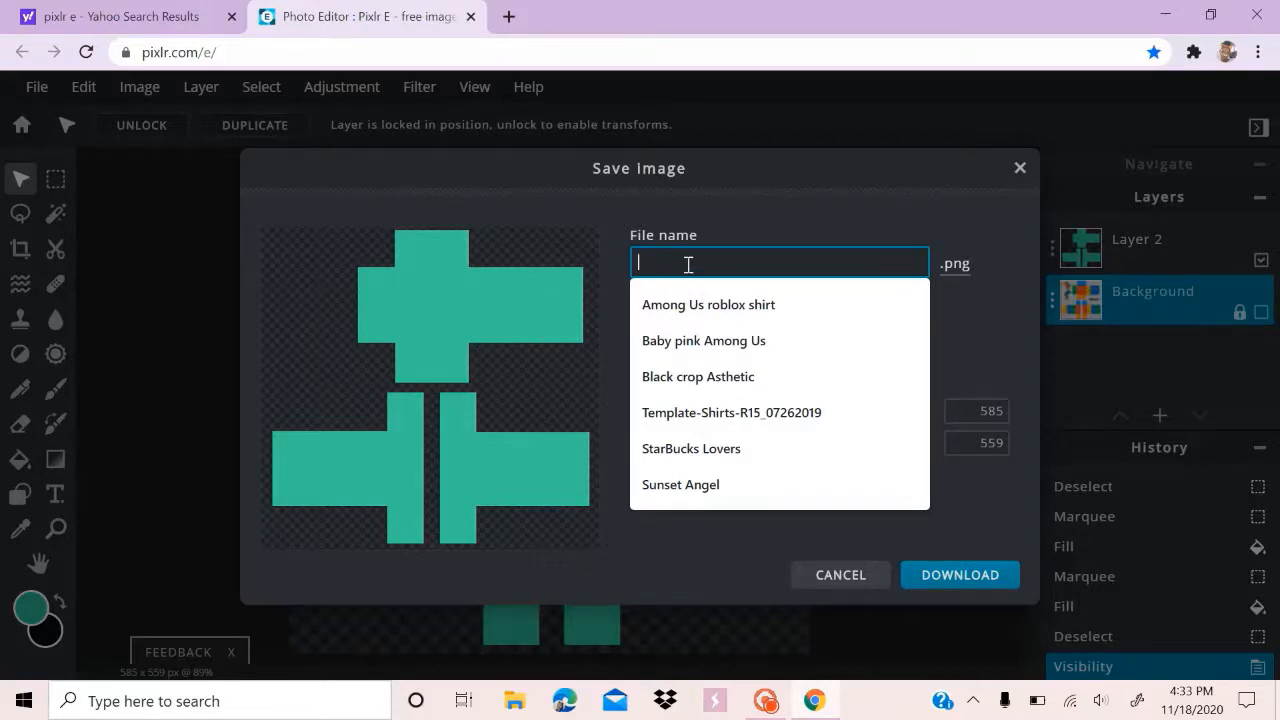
{"action": "type", "text": "Teal Shirt"}
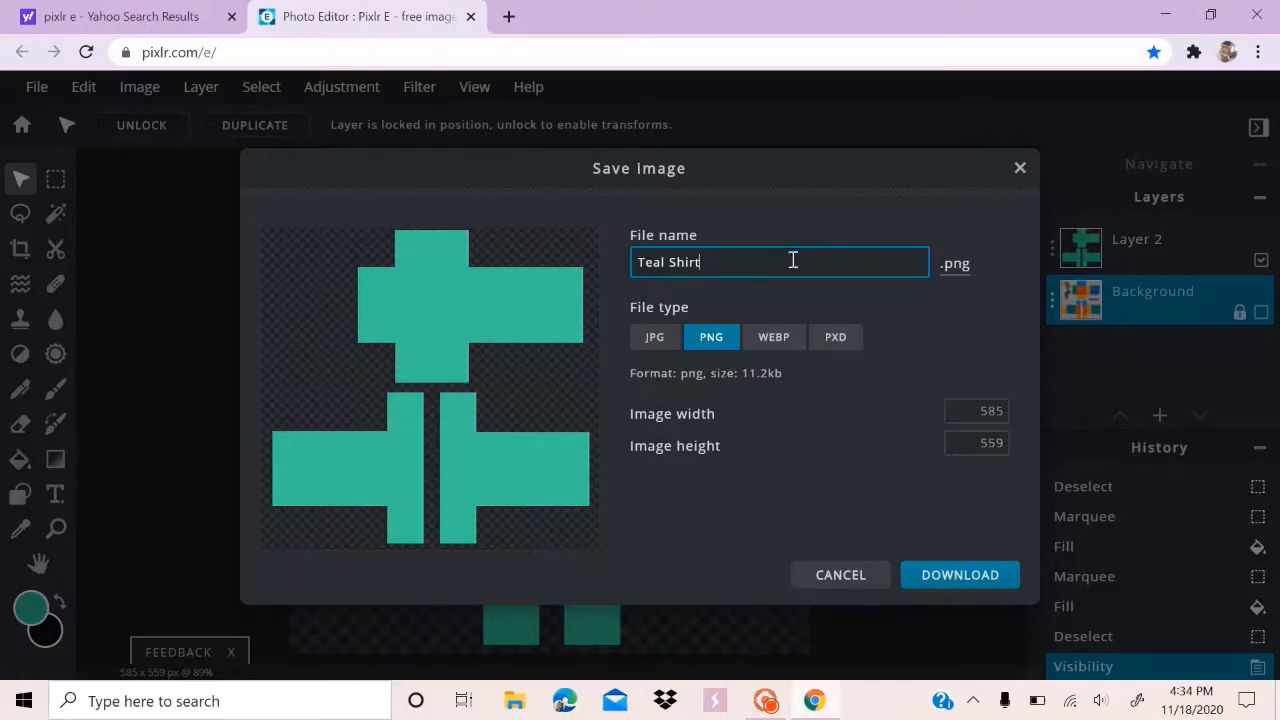
{"action": "key", "text": "BackSpace"}
{"action": "key", "text": "BackSpace"}
{"action": "key", "text": "BackSpace"}
{"action": "key", "text": "BackSpace"}
{"action": "key", "text": "BackSpace"}
{"action": "key", "text": "BackSpace"}
{"action": "key", "text": "BackSpace"}
{"action": "left_click", "coordinate": [1018, 165]}
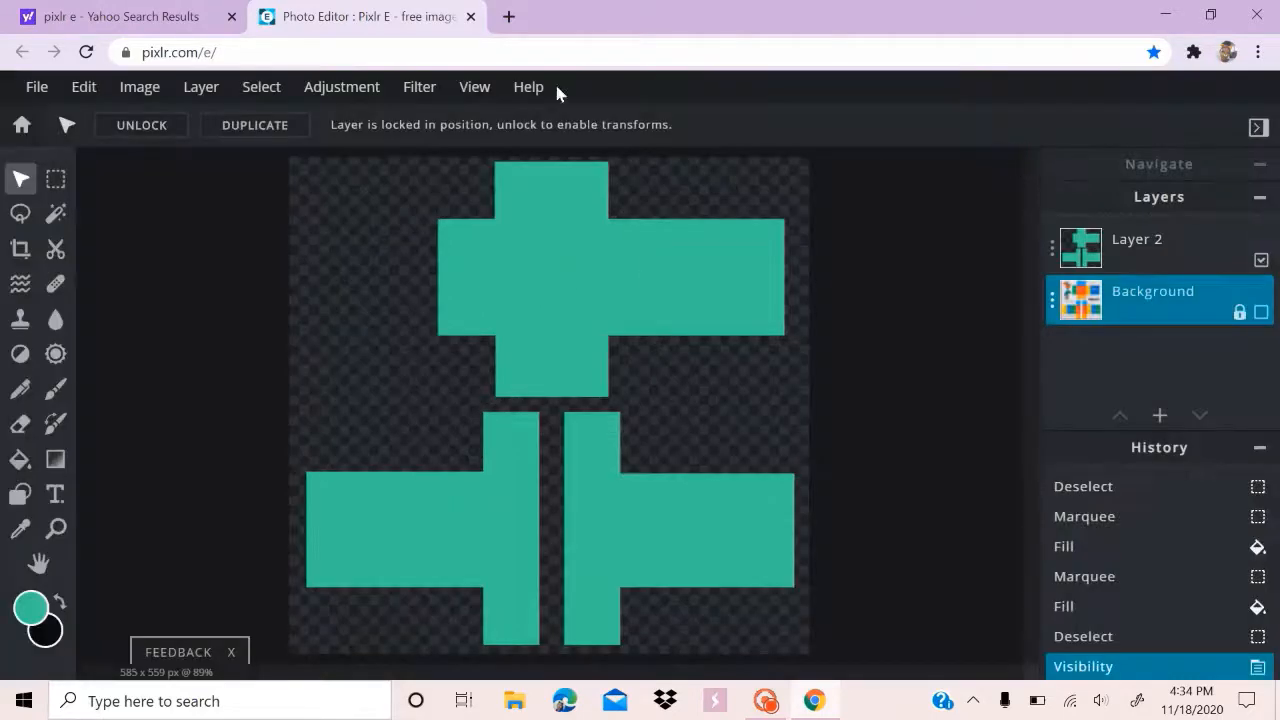
Search the web in a new browser tab for "asthetic purple png" and browse the image results
{"action": "left_click", "coordinate": [509, 18]}
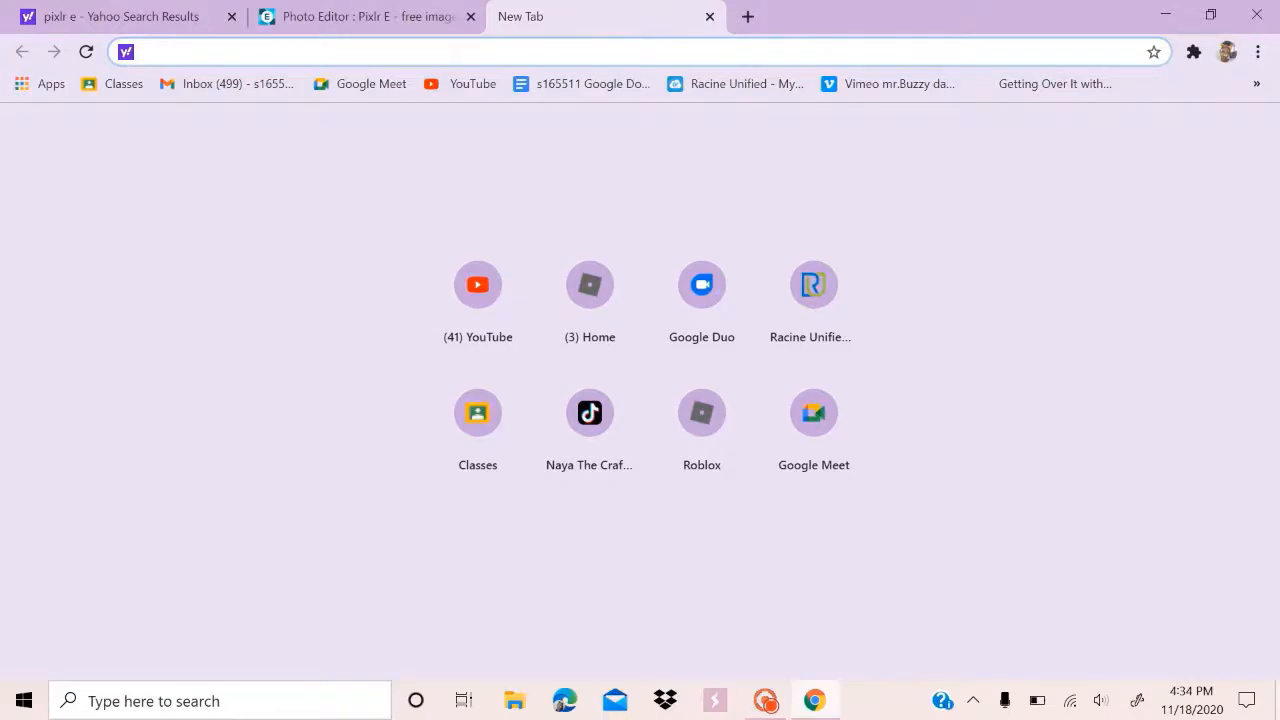
{"action": "type", "text": "as"}
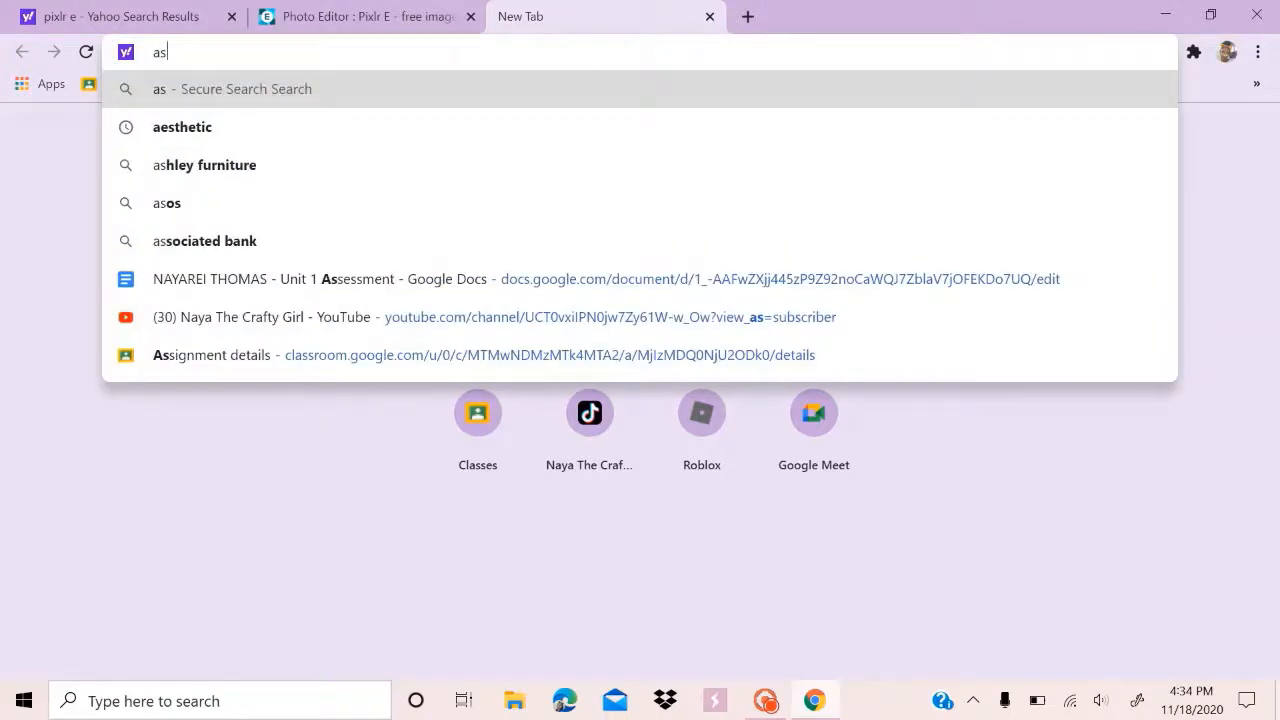
{"action": "type", "text": "thetic"}
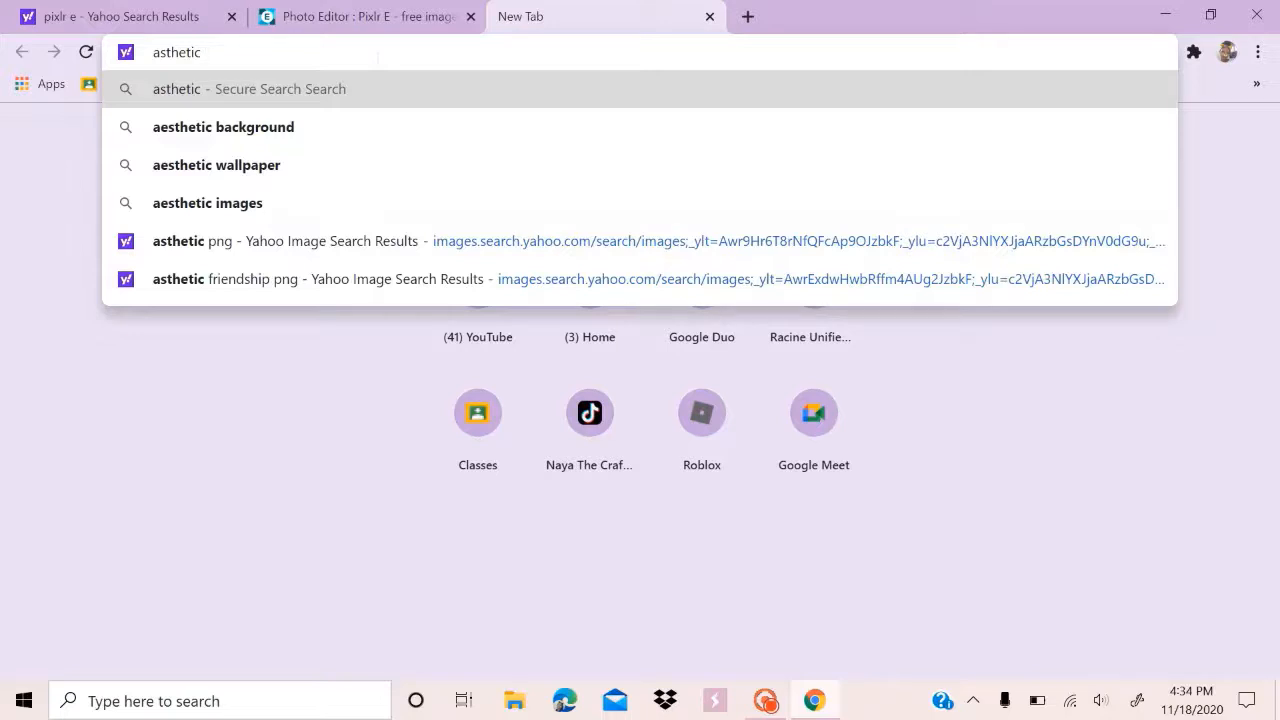
{"action": "type", "text": "pr"}
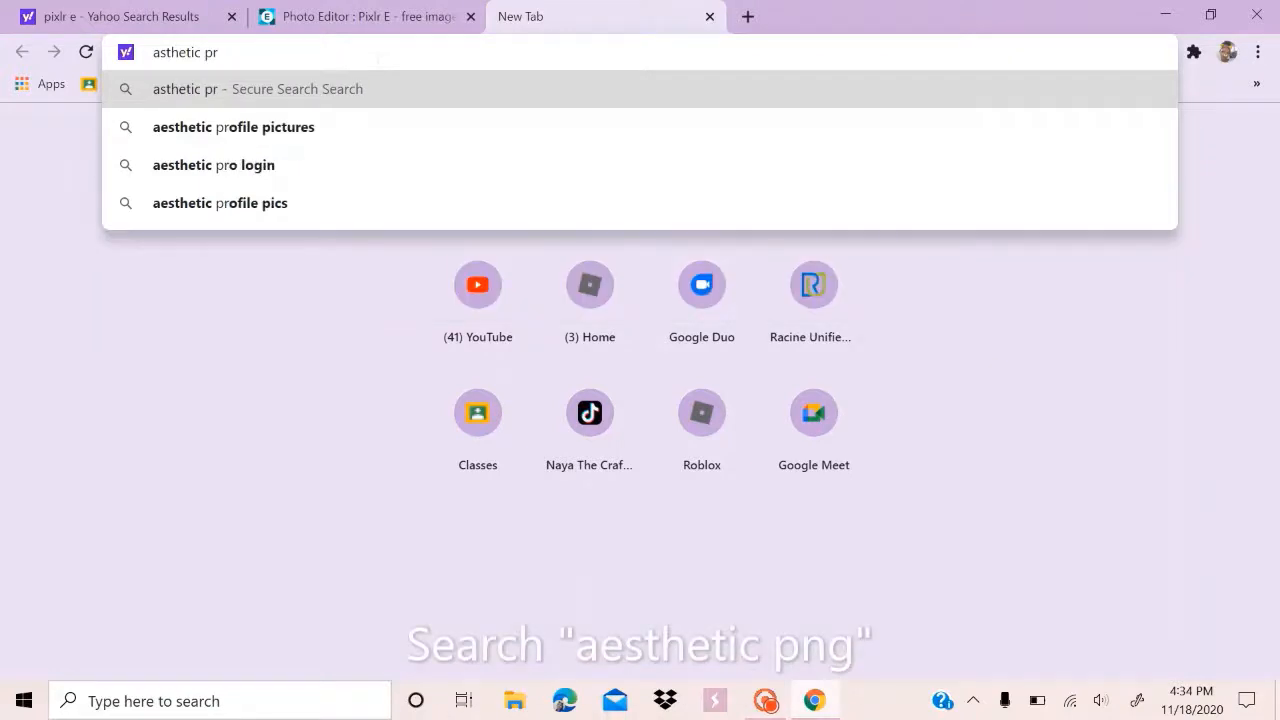
{"action": "key", "text": "BackSpace"}
{"action": "type", "text": "ur"}
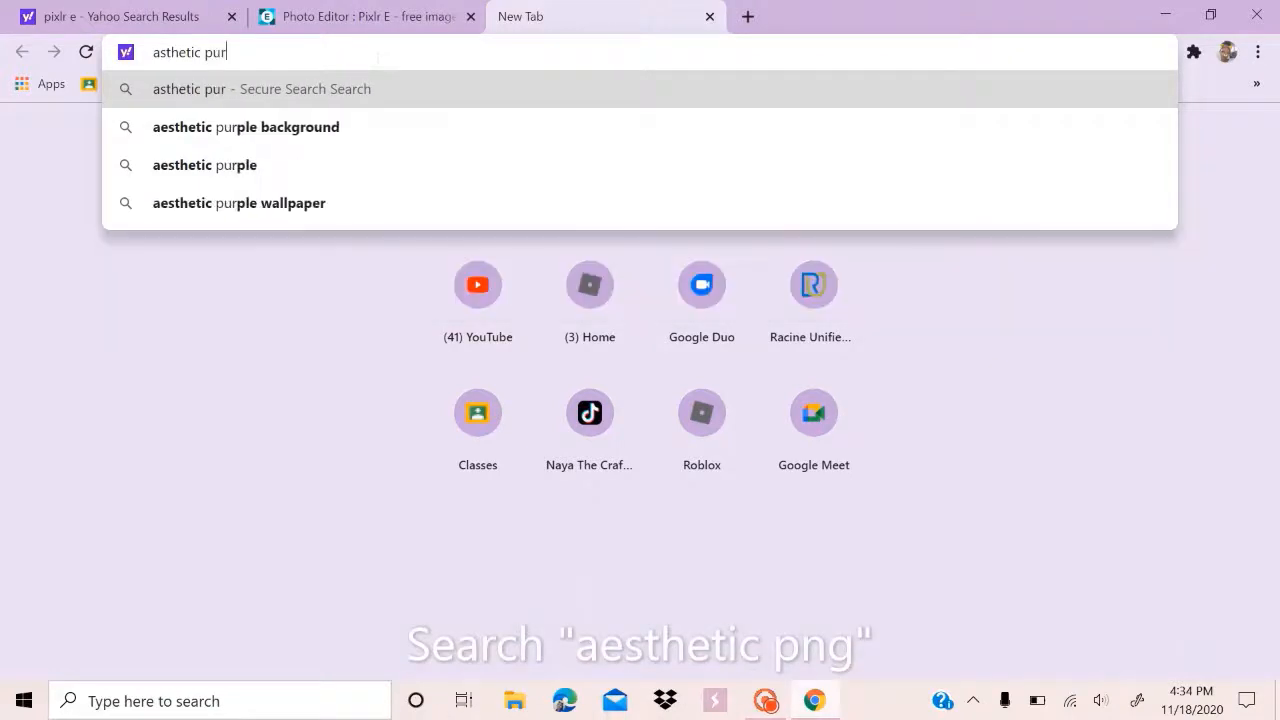
{"action": "type", "text": "ple png"}
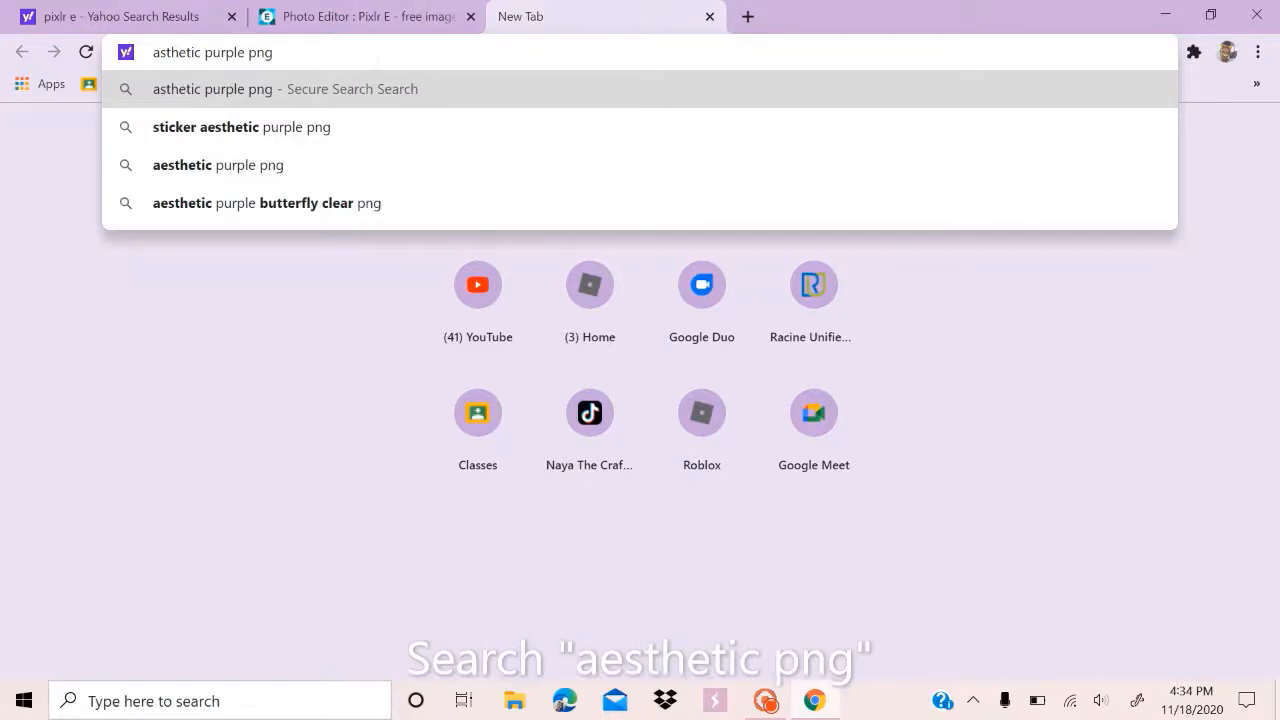
{"action": "key", "text": "Return"}
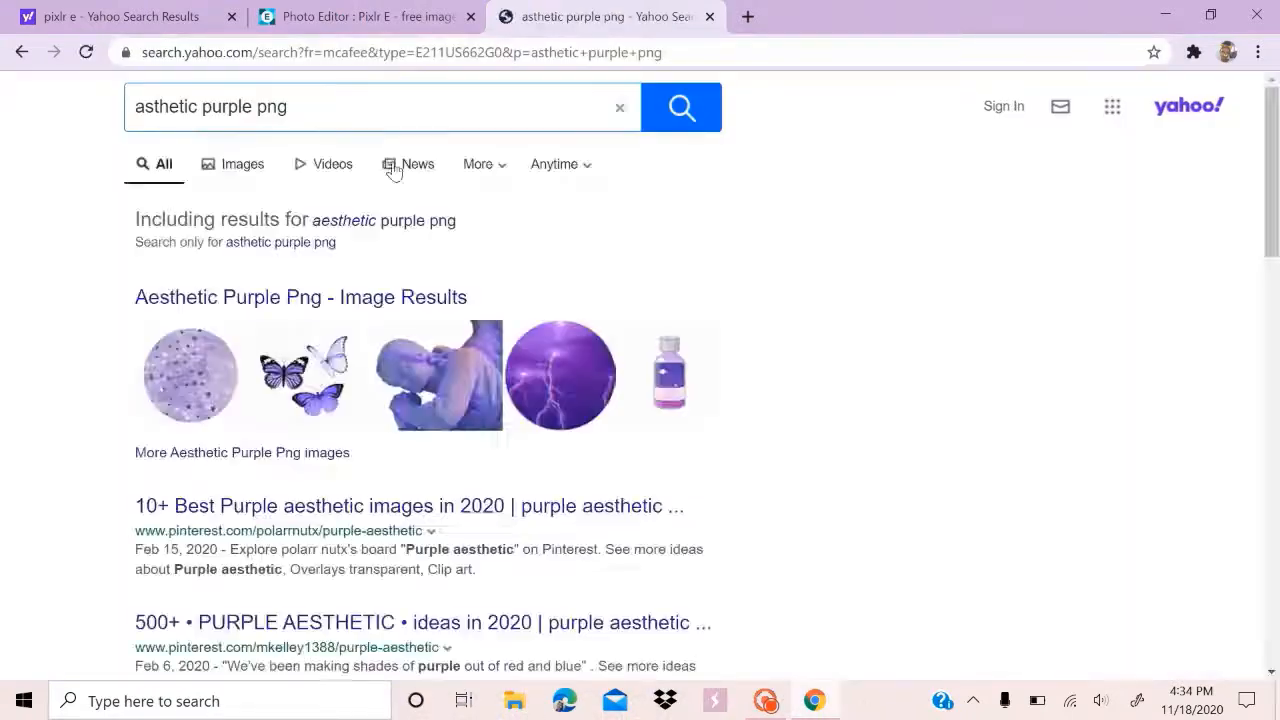
{"action": "left_click", "coordinate": [228, 163]}
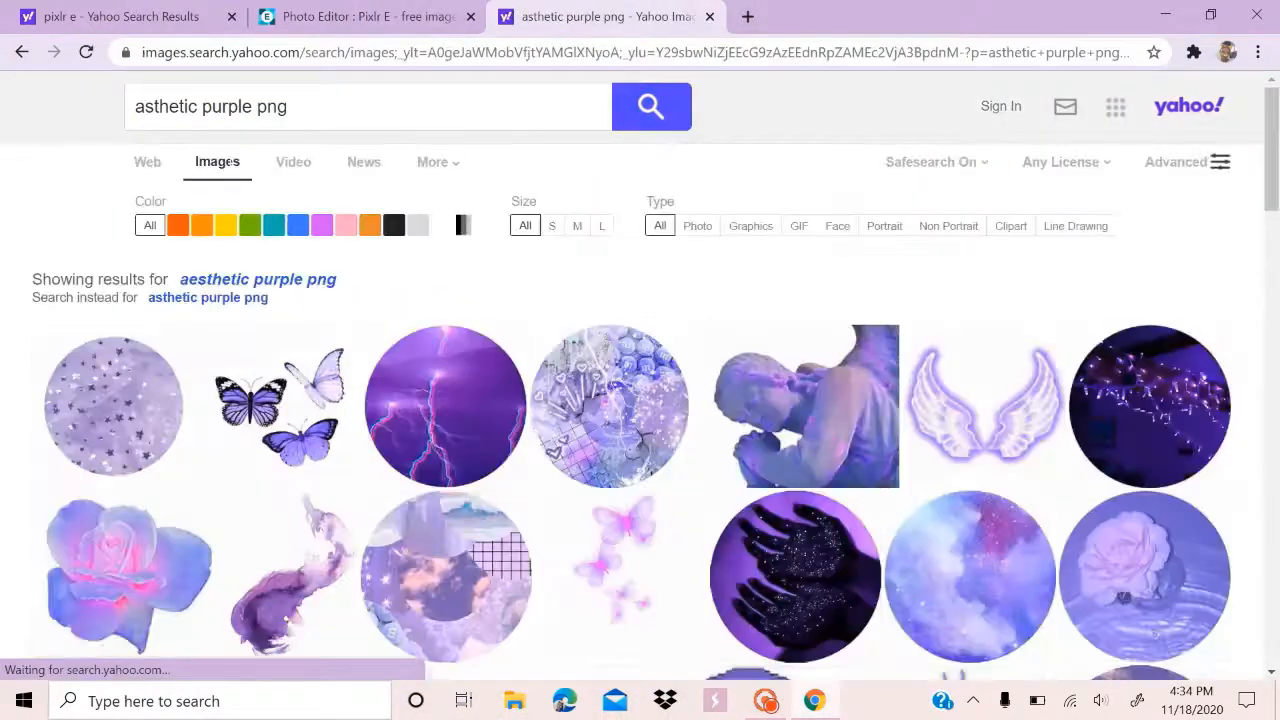
{"action": "scroll", "coordinate": [640, 400], "scroll_direction": "down", "scroll_amount": 1}
{"action": "scroll", "coordinate": [640, 380], "scroll_direction": "down", "scroll_amount": 2}
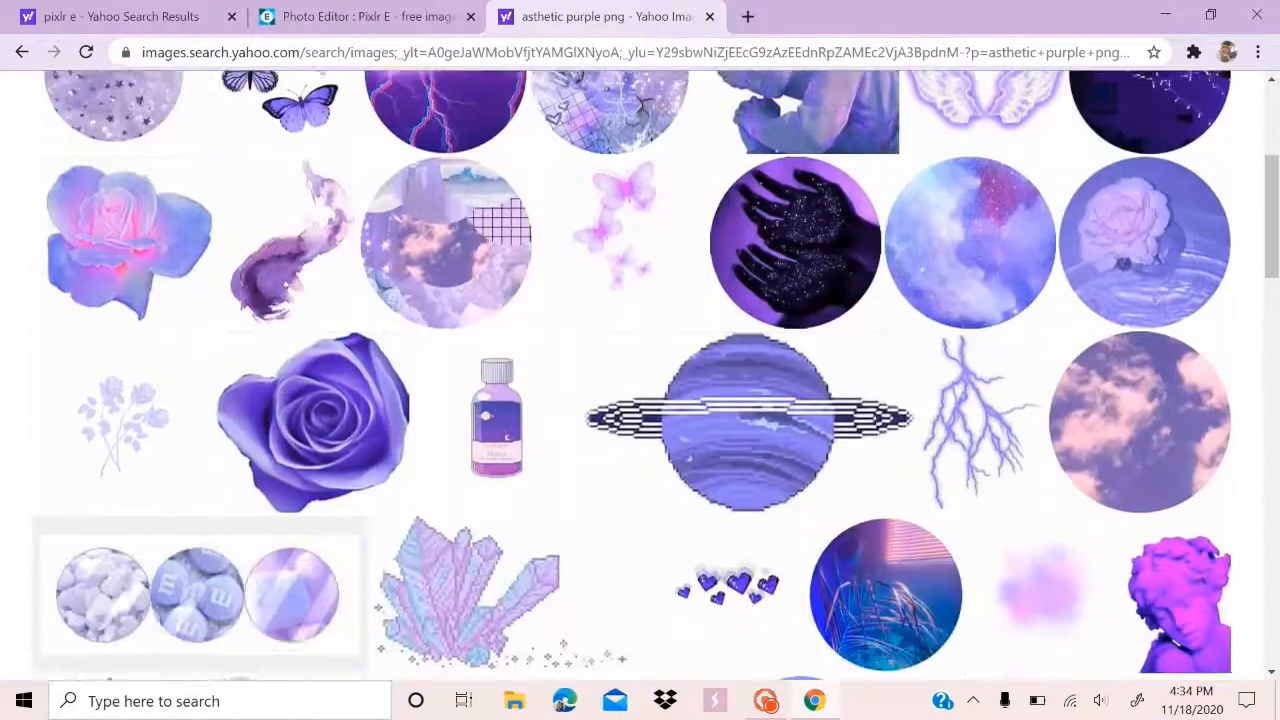
{"action": "scroll", "coordinate": [640, 400], "scroll_direction": "up", "scroll_amount": 3}
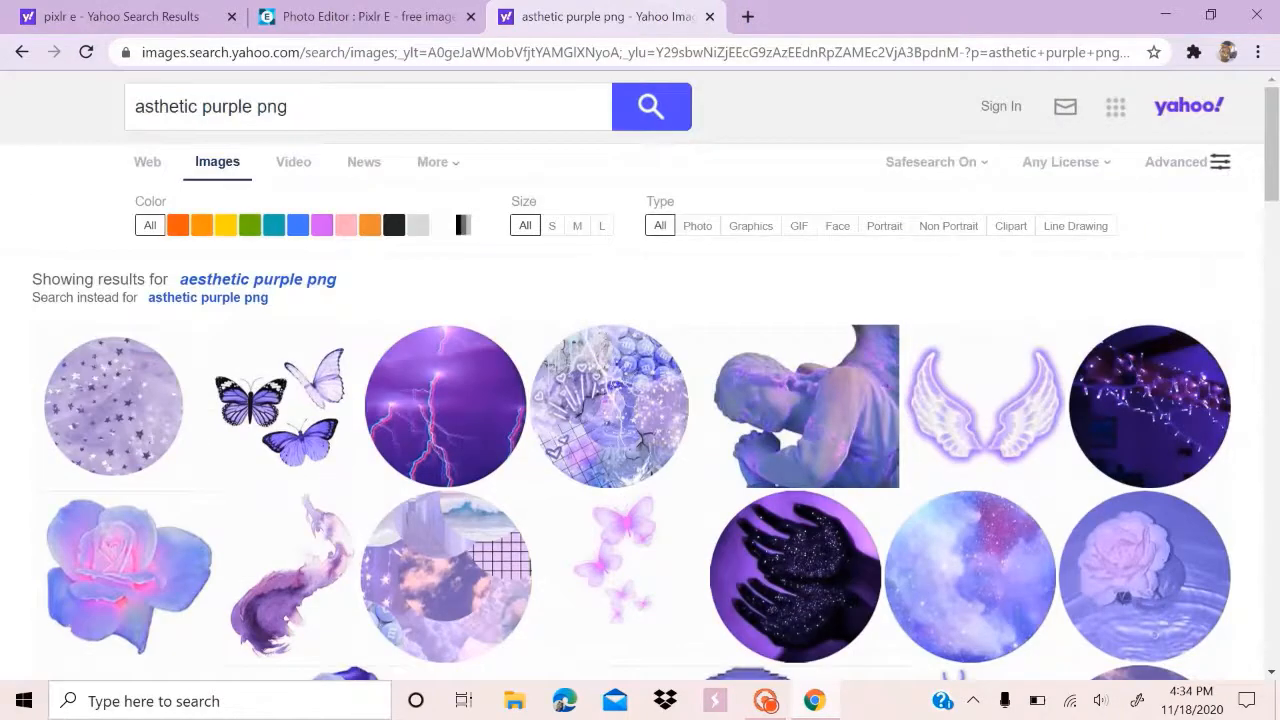
Change the image search to "asthetic blue png" and open the preview of the round blue sky picture with palm trees
{"action": "left_click", "coordinate": [253, 106]}
{"action": "key", "text": "BackSpace"}
{"action": "key", "text": "BackSpace"}
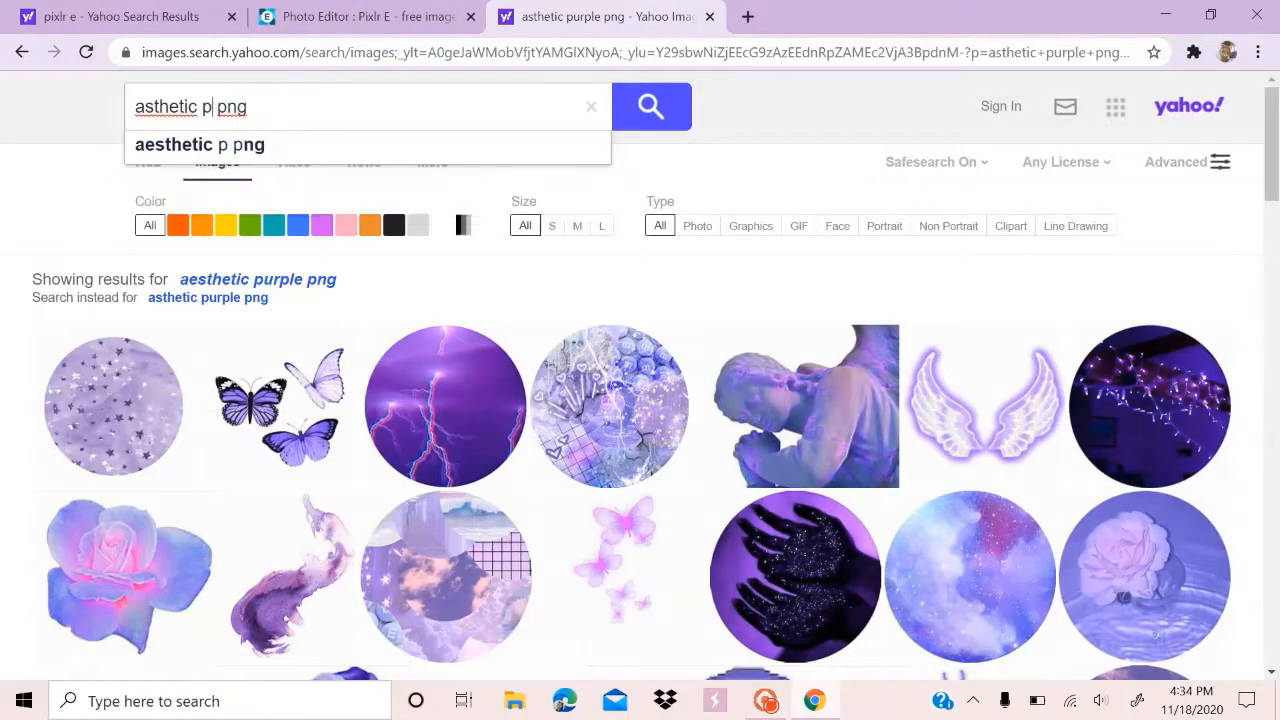
{"action": "type", "text": "blu"}
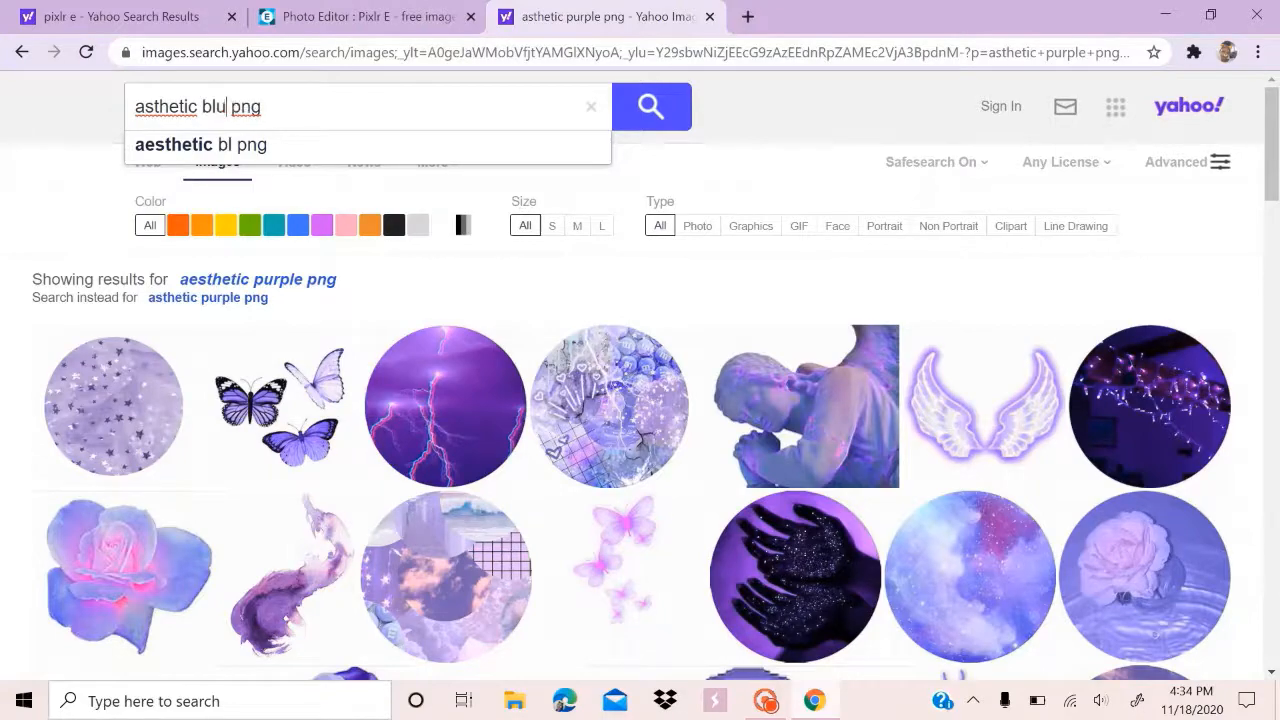
{"action": "type", "text": "e"}
{"action": "key", "text": "Return"}
{"action": "scroll", "coordinate": [640, 376], "scroll_direction": "down", "scroll_amount": 5}
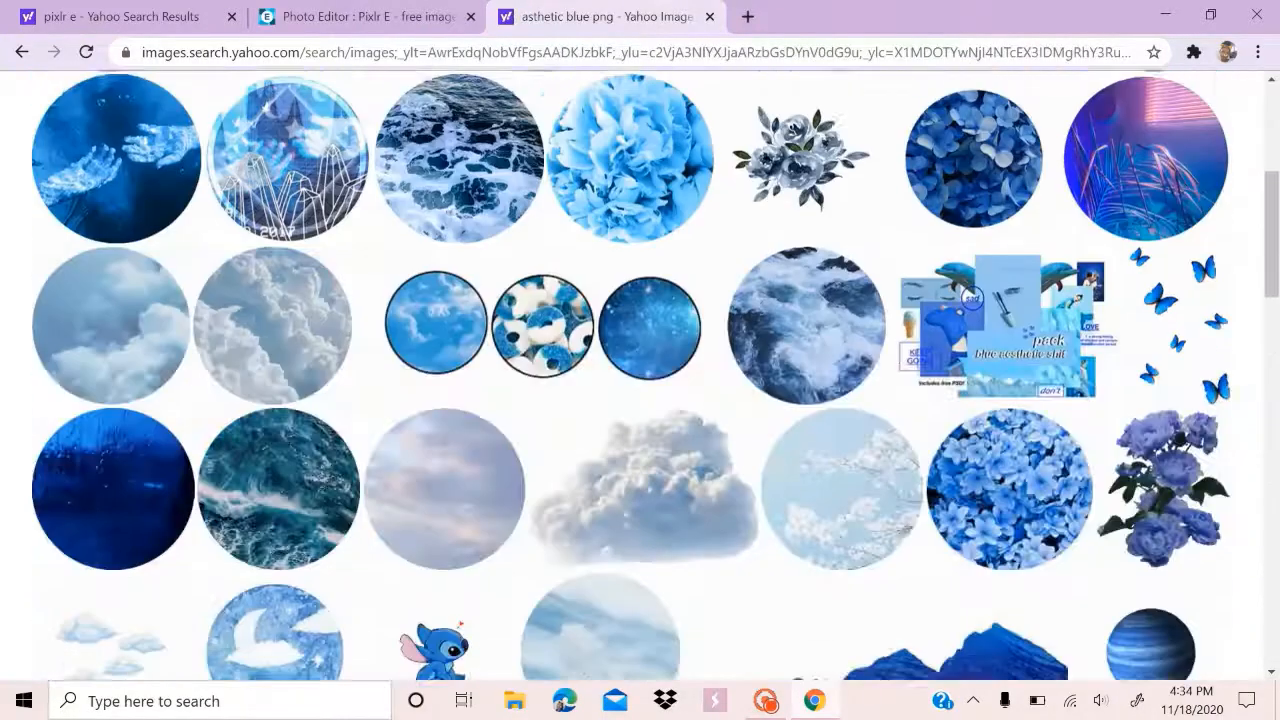
{"action": "scroll", "coordinate": [640, 376], "scroll_direction": "down", "scroll_amount": 3}
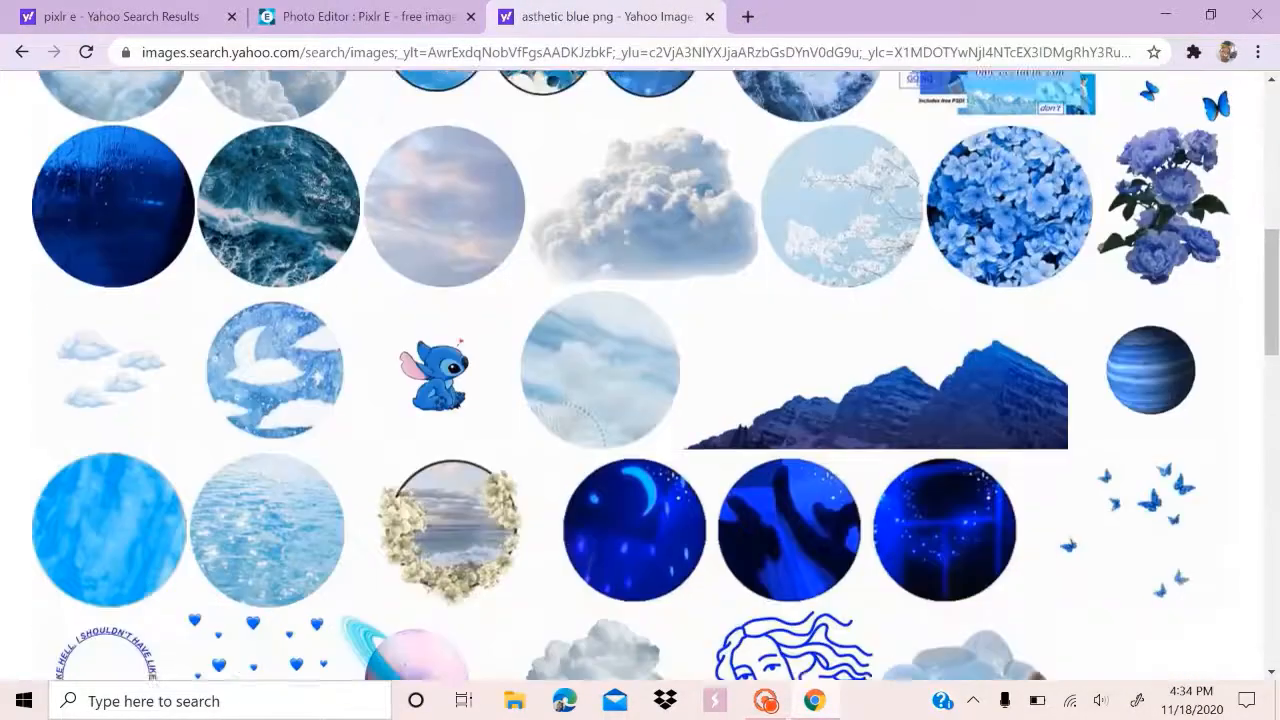
{"action": "scroll", "coordinate": [640, 376], "scroll_direction": "down", "scroll_amount": 3}
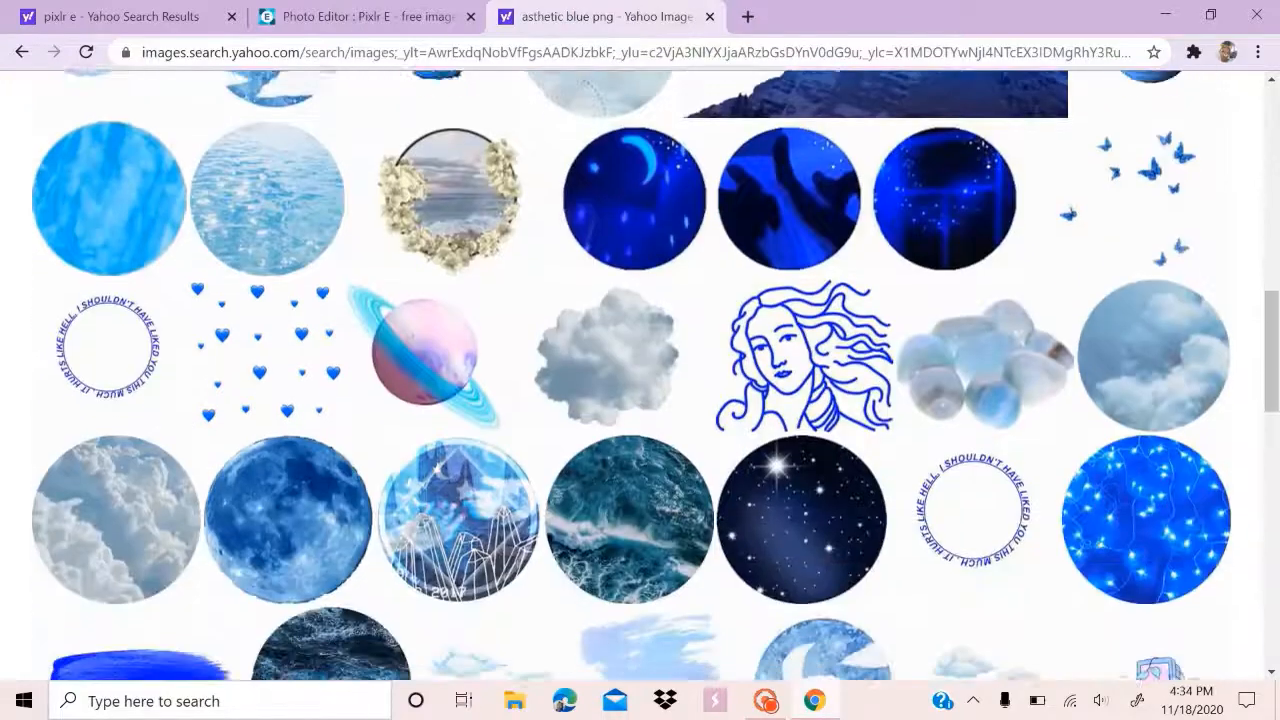
{"action": "scroll", "coordinate": [640, 376], "scroll_direction": "down", "scroll_amount": 4}
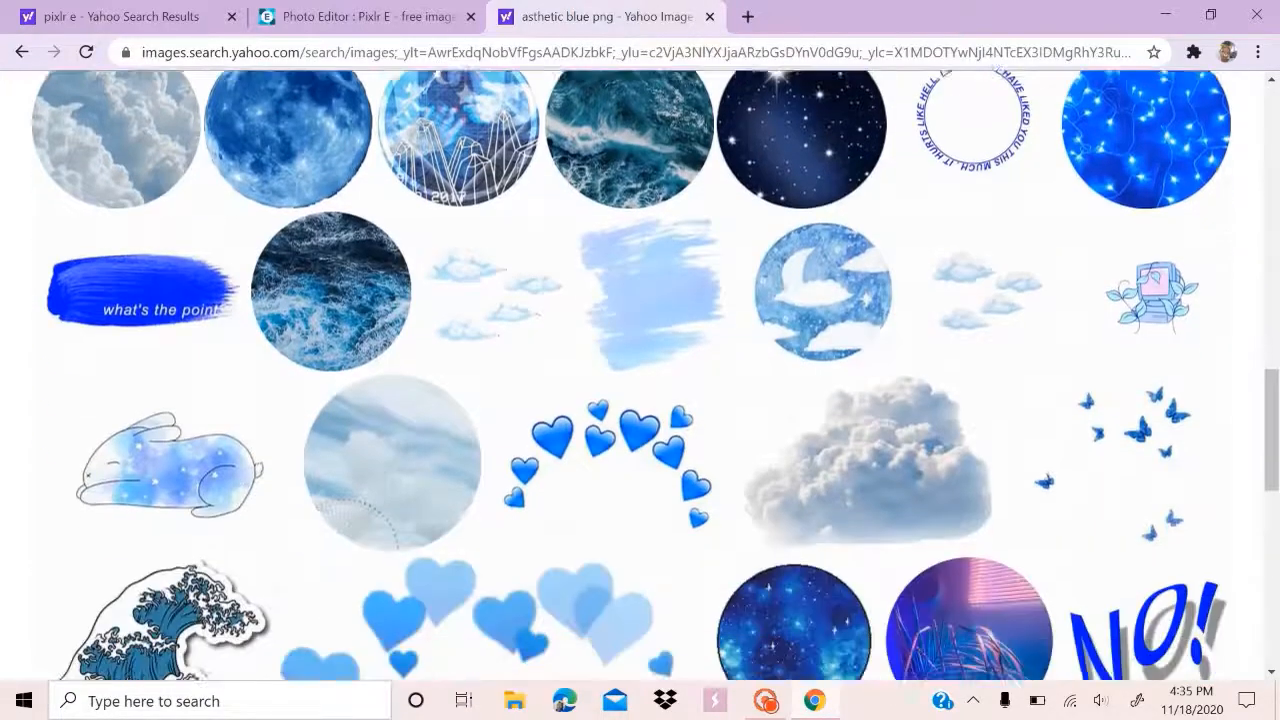
{"action": "scroll", "coordinate": [640, 376], "scroll_direction": "down", "scroll_amount": 4}
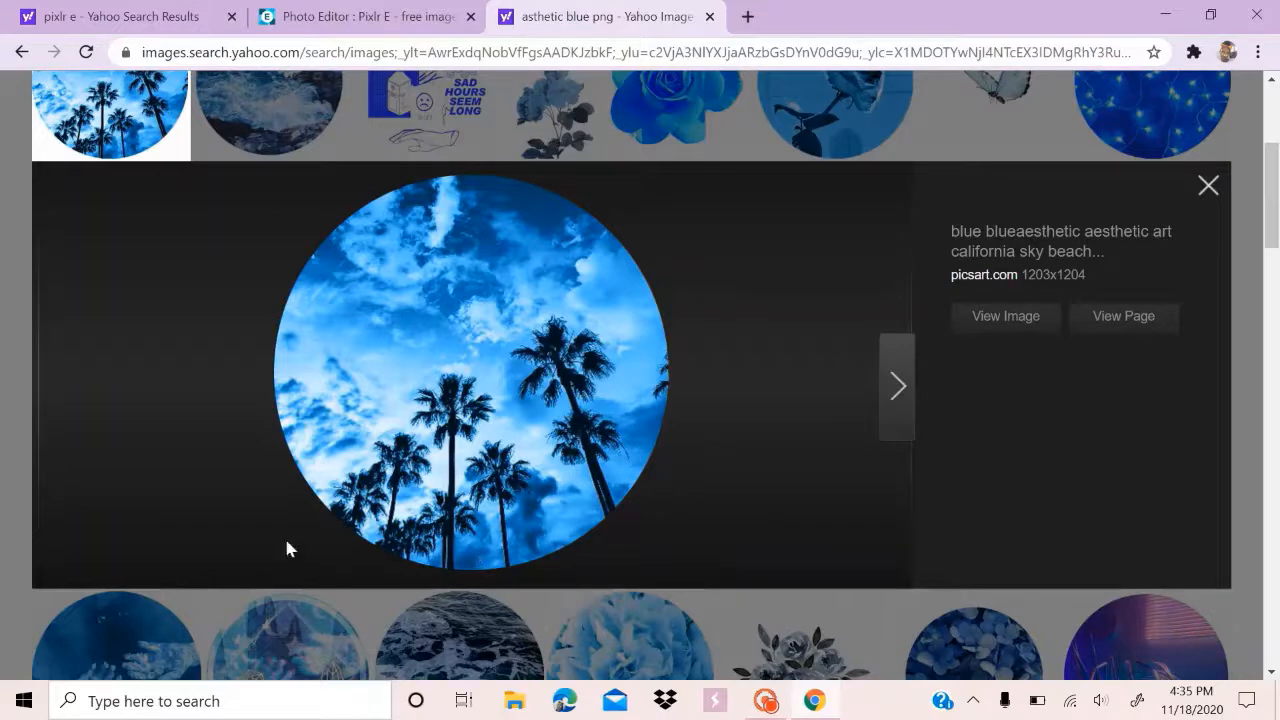
Save the palm tree picture to Downloads as a PNG named "Blue asthetic california sky beach"
{"action": "right_click", "coordinate": [408, 336]}
{"action": "left_click", "coordinate": [432, 372]}
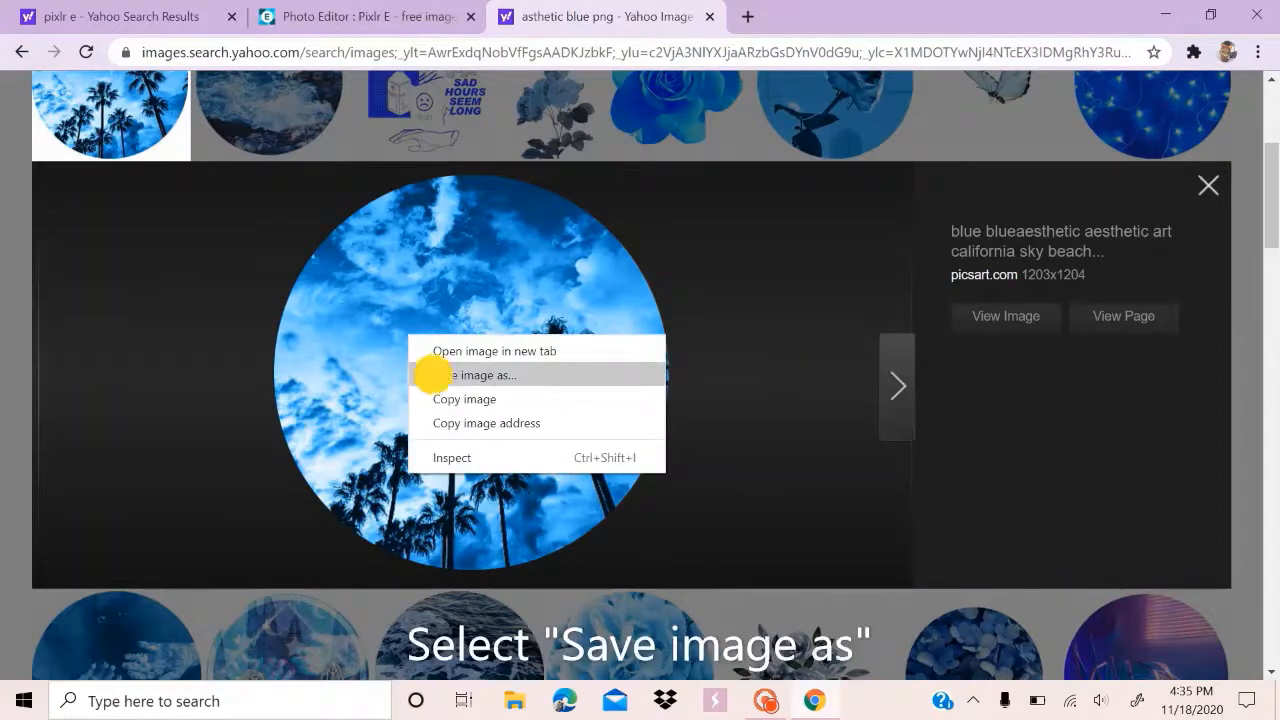
{"action": "type", "text": "Blue a"}
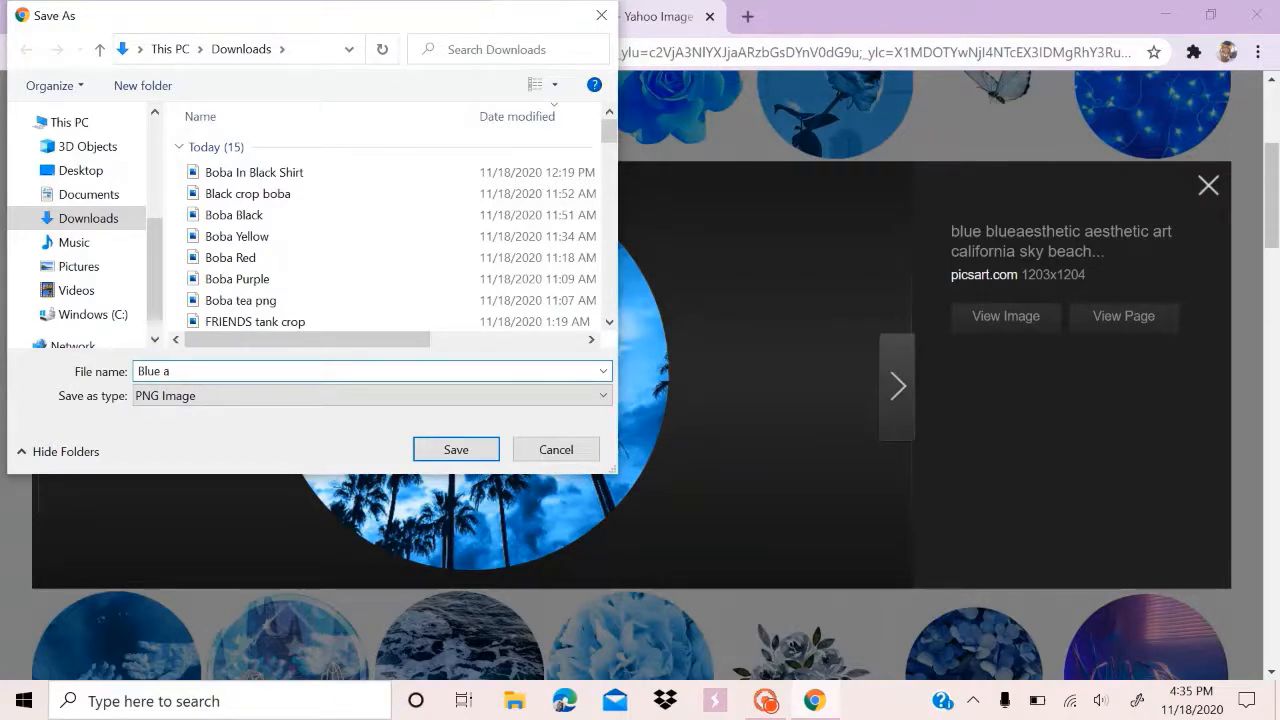
{"action": "type", "text": "hetic california sky beach"}
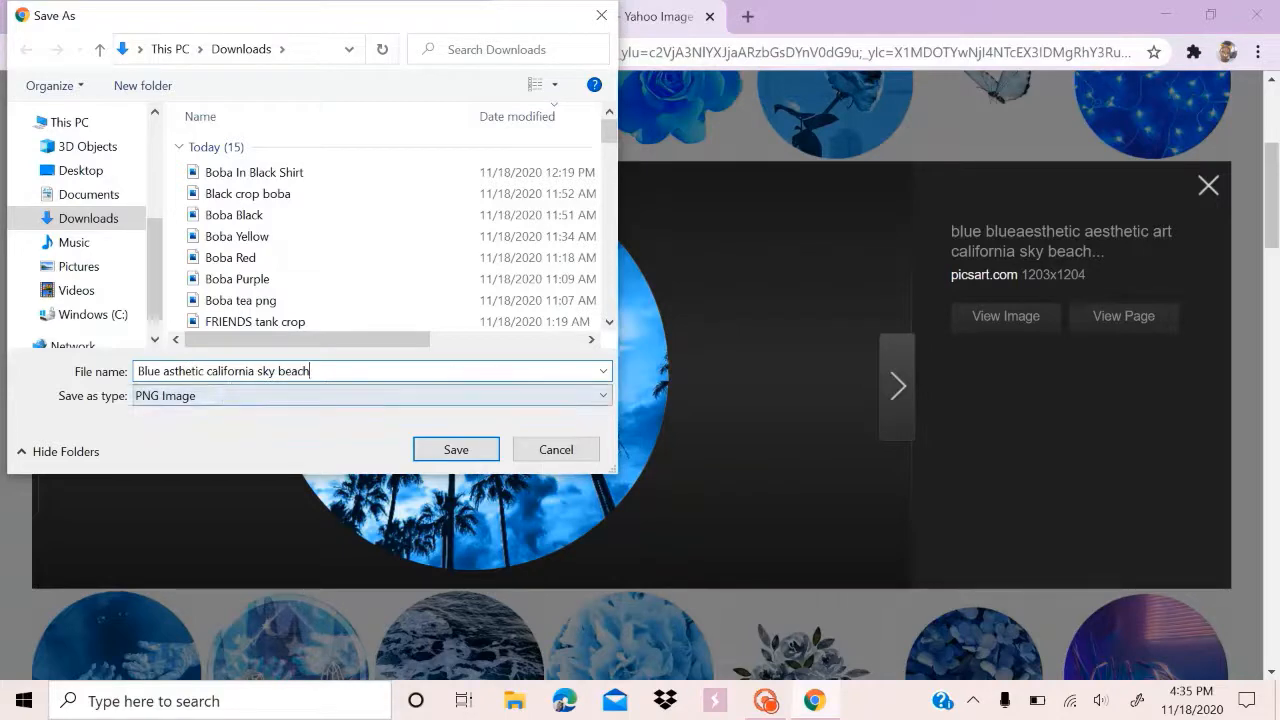
{"action": "left_click", "coordinate": [457, 449]}
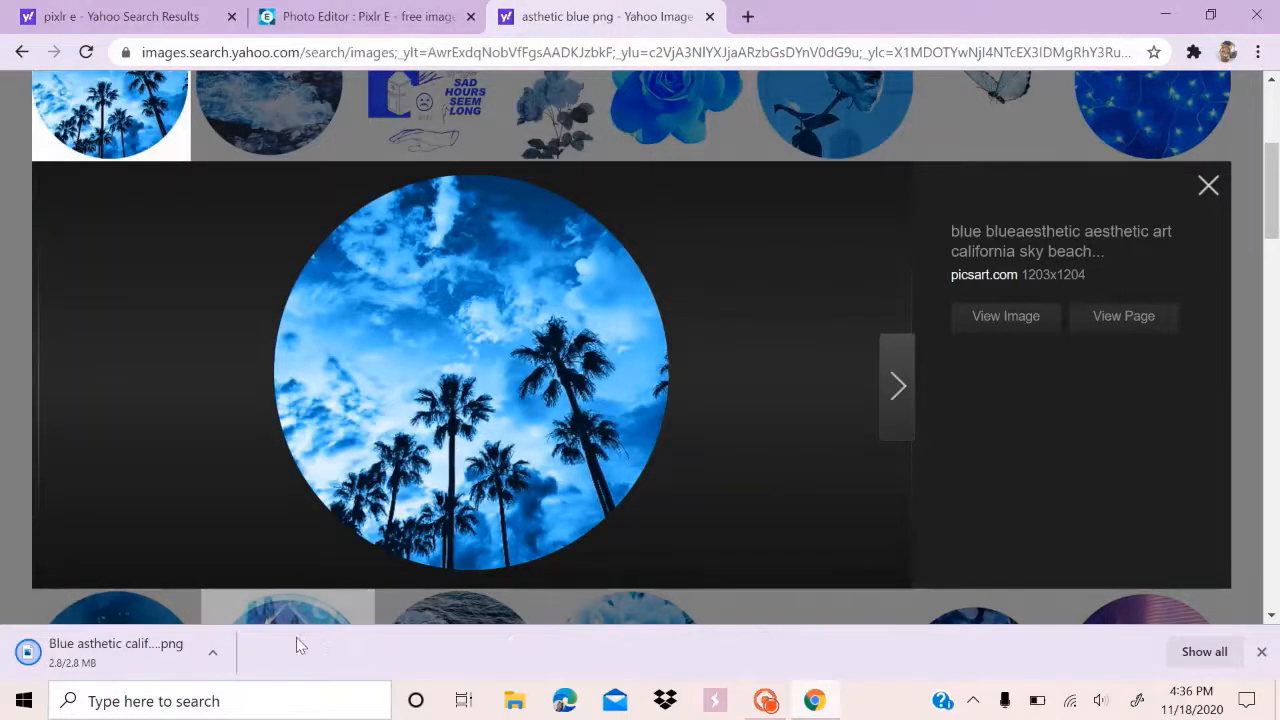
Return to the Pixlr E tab and add the downloaded "Blue asthetic california sky beach" PNG to the current document as a layer
{"action": "left_click", "coordinate": [367, 17]}
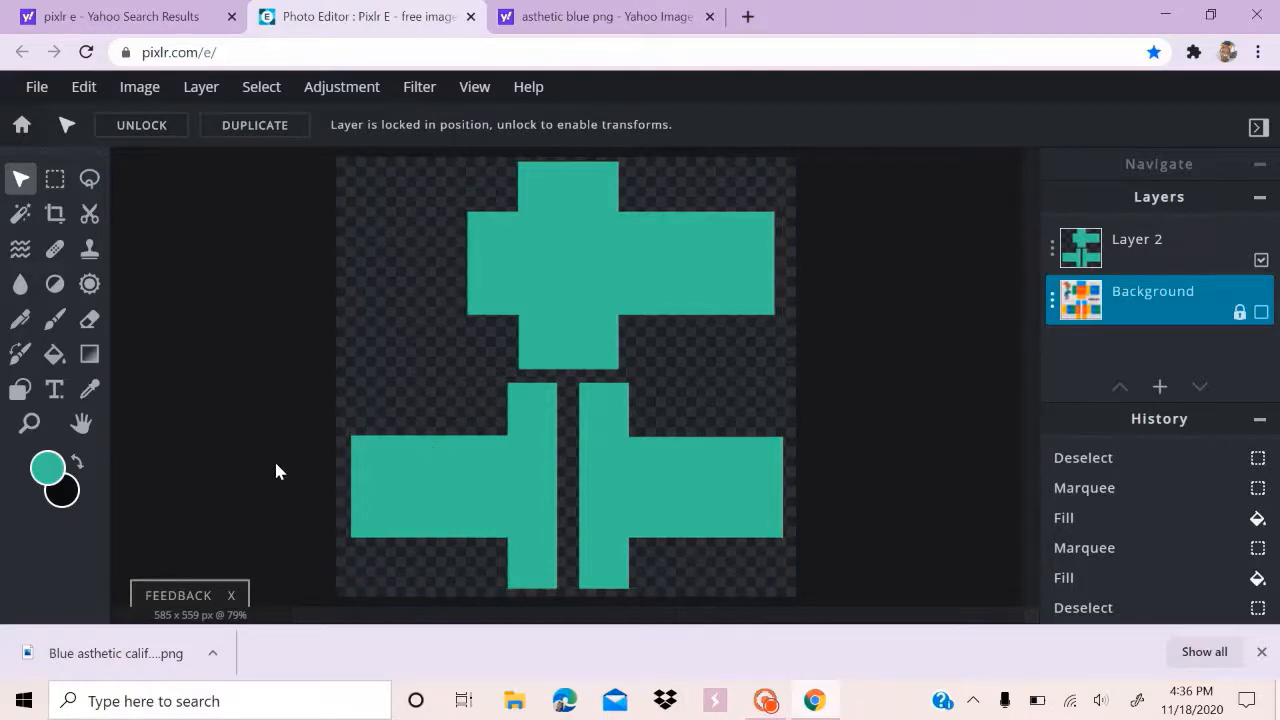
{"action": "key", "text": "ctrl+o"}
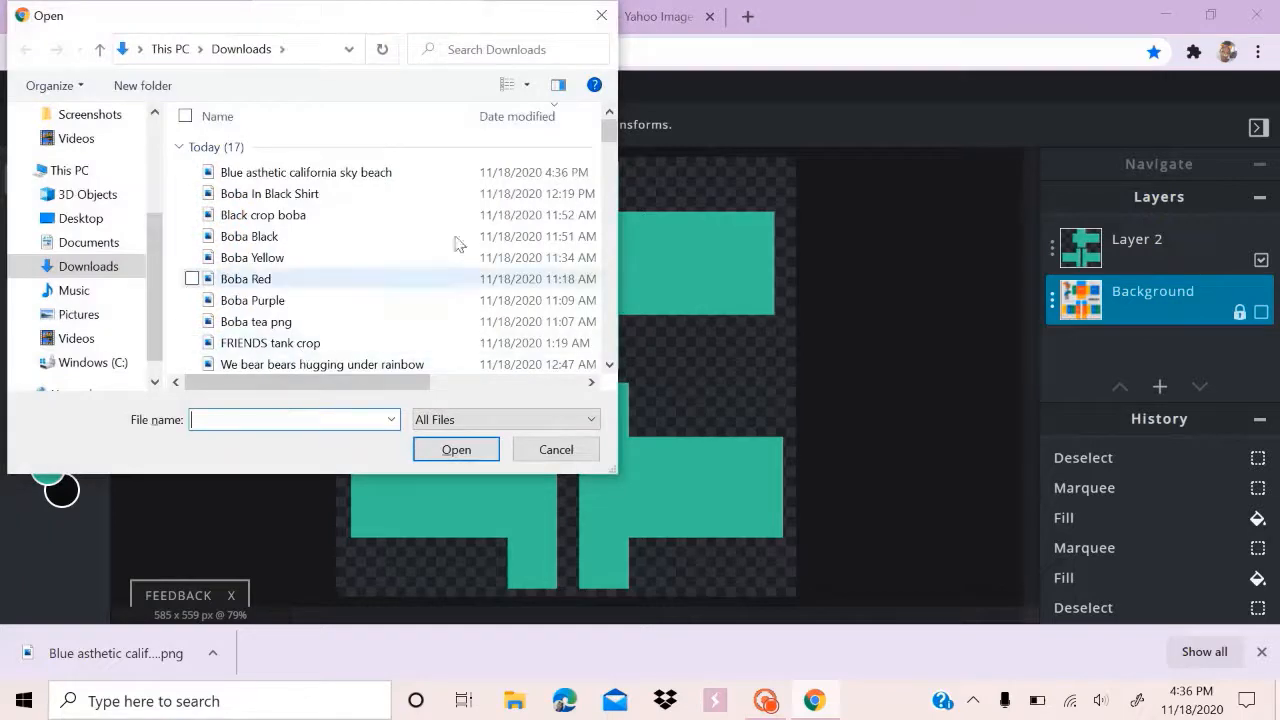
{"action": "left_click", "coordinate": [601, 16]}
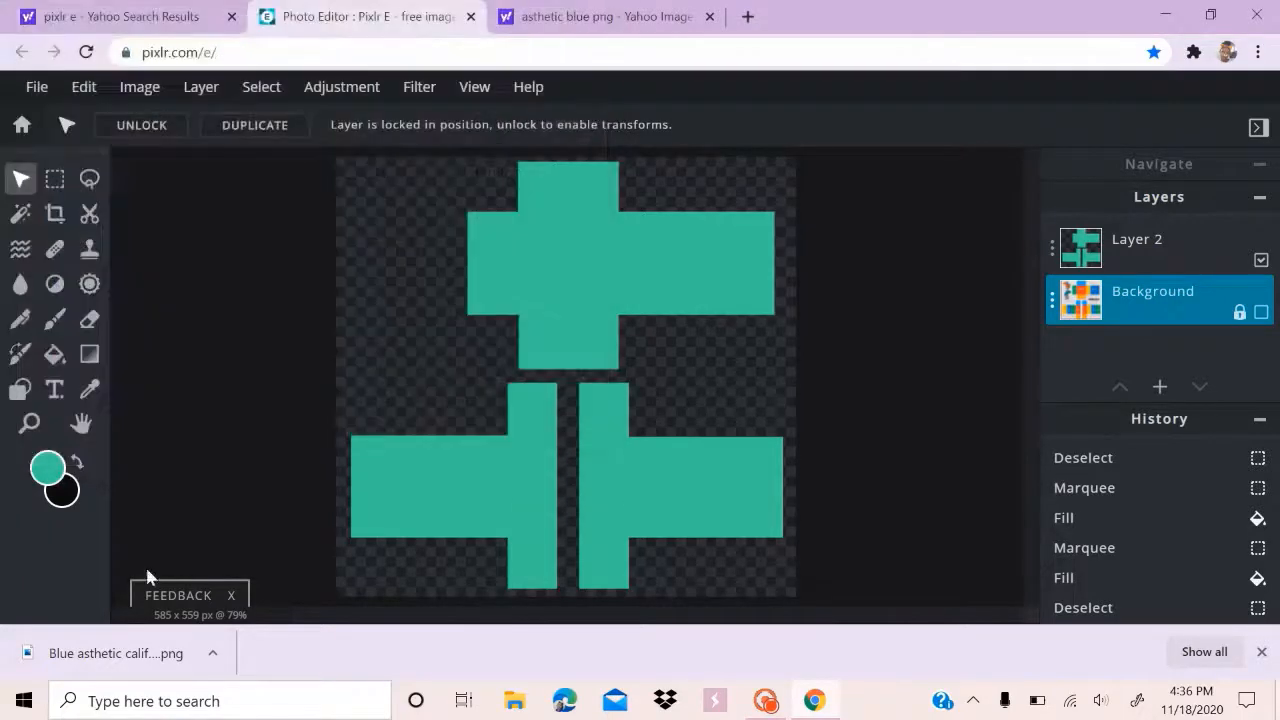
{"action": "left_click_drag", "start_coordinate": [110, 655], "coordinate": [620, 337]}
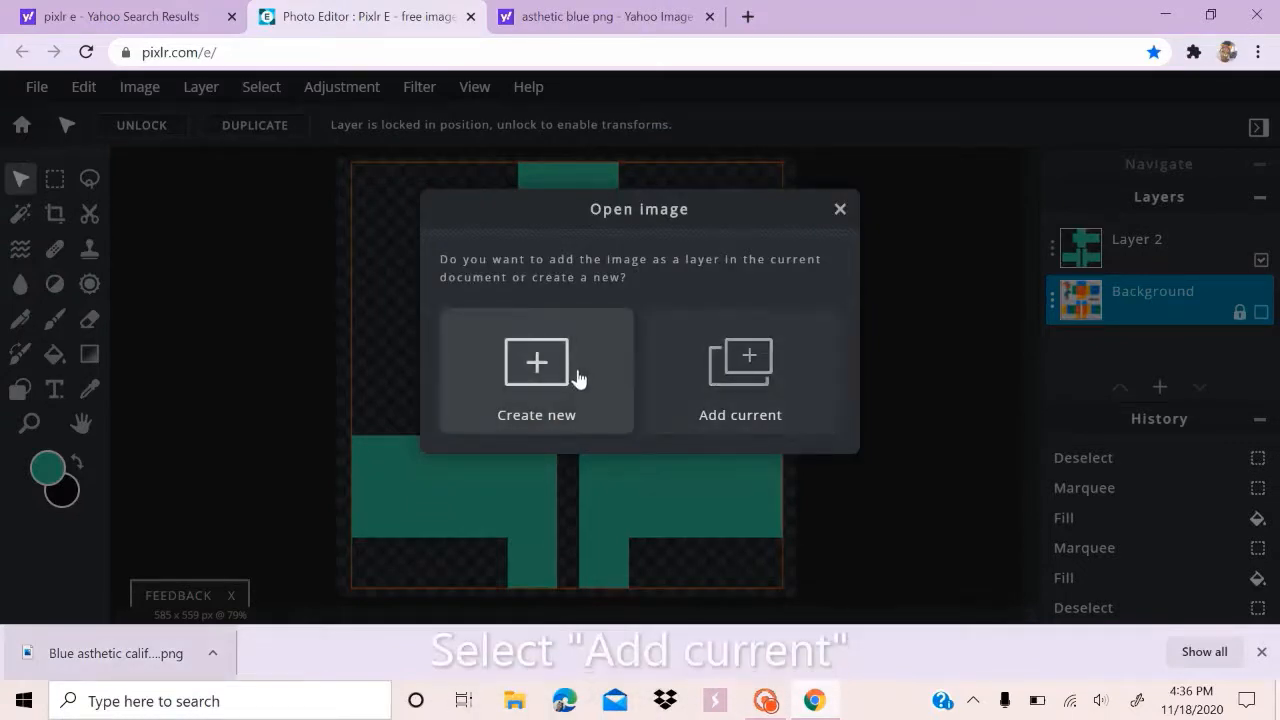
{"action": "left_click", "coordinate": [727, 372]}
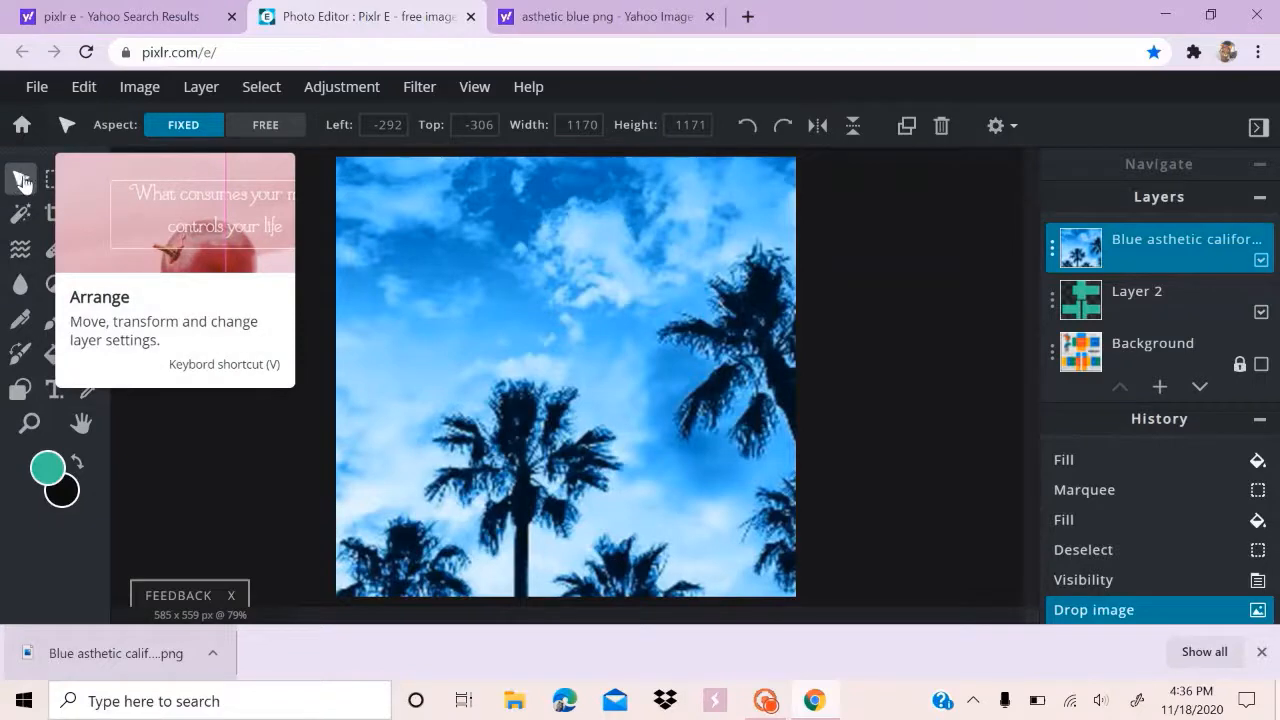
Shrink the round palm tree picture proportionally and centre it on the front panel of the teal torso
{"action": "left_click_drag", "start_coordinate": [706, 474], "coordinate": [390, 119]}
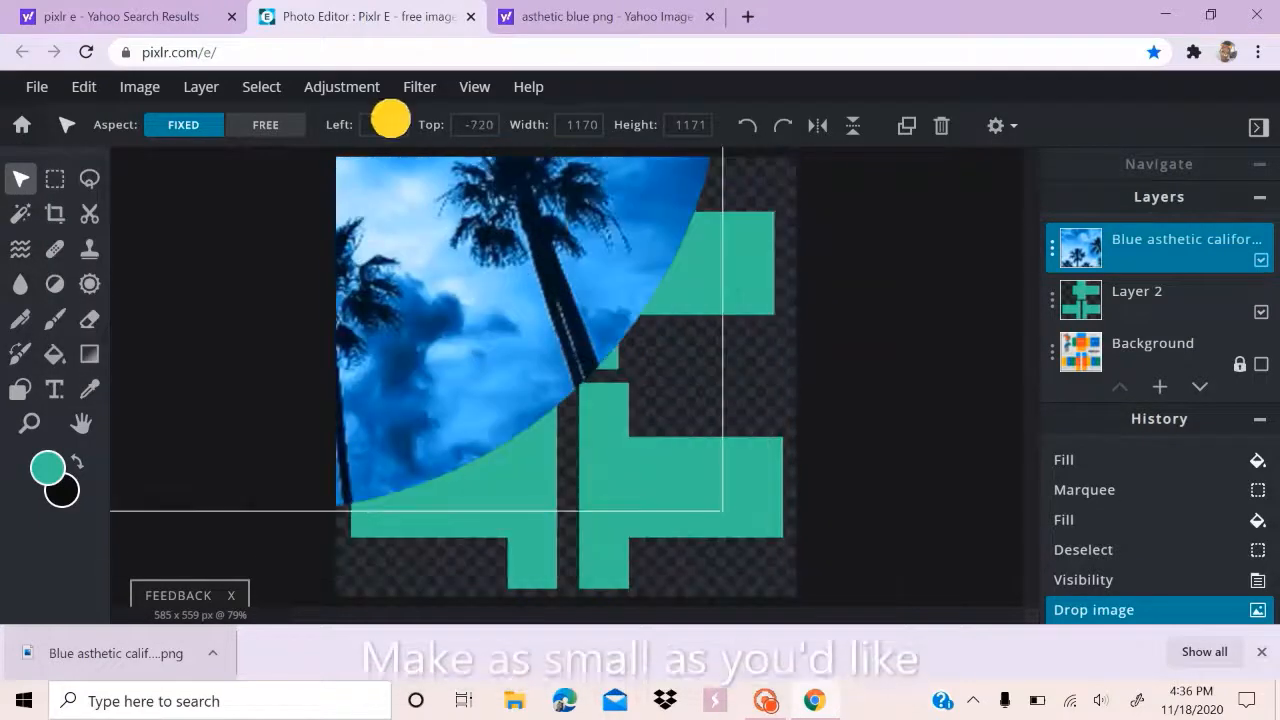
{"action": "left_click_drag", "start_coordinate": [720, 512], "coordinate": [761, 597]}
{"action": "left_click_drag", "start_coordinate": [744, 547], "coordinate": [649, 406]}
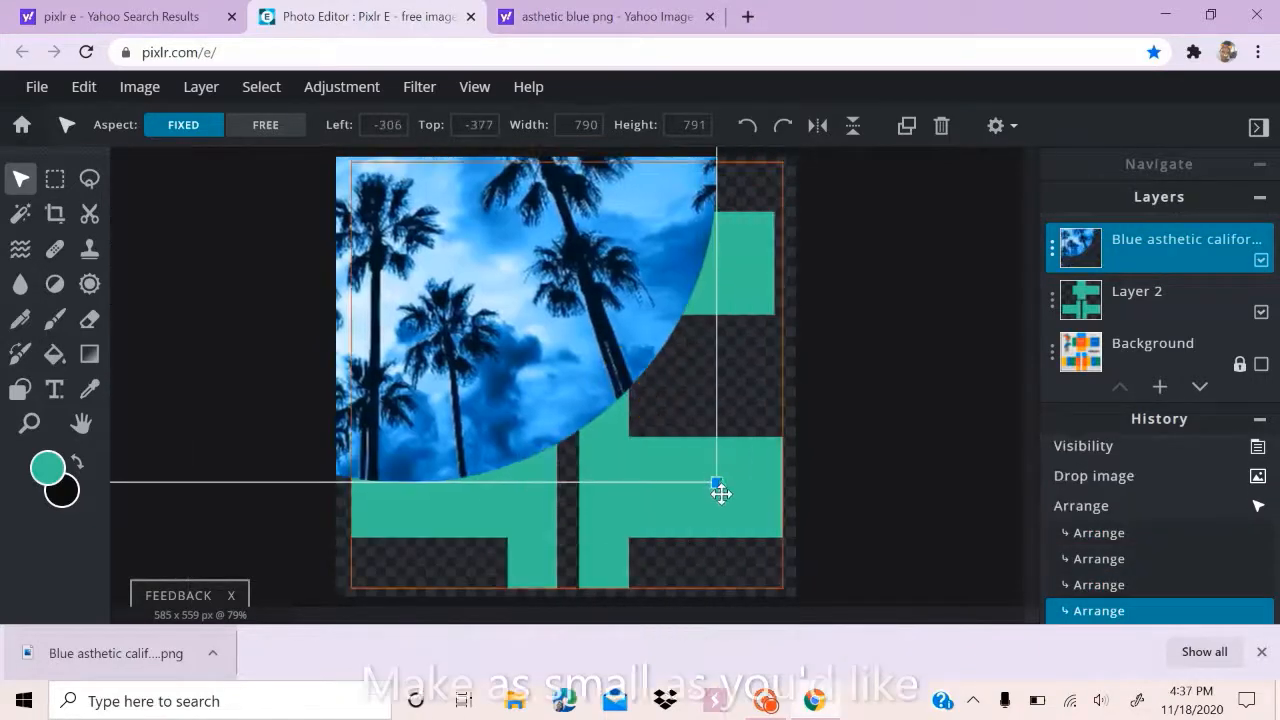
{"action": "left_click_drag", "start_coordinate": [720, 493], "coordinate": [516, 381]}
{"action": "left_click_drag", "start_coordinate": [486, 277], "coordinate": [560, 259]}
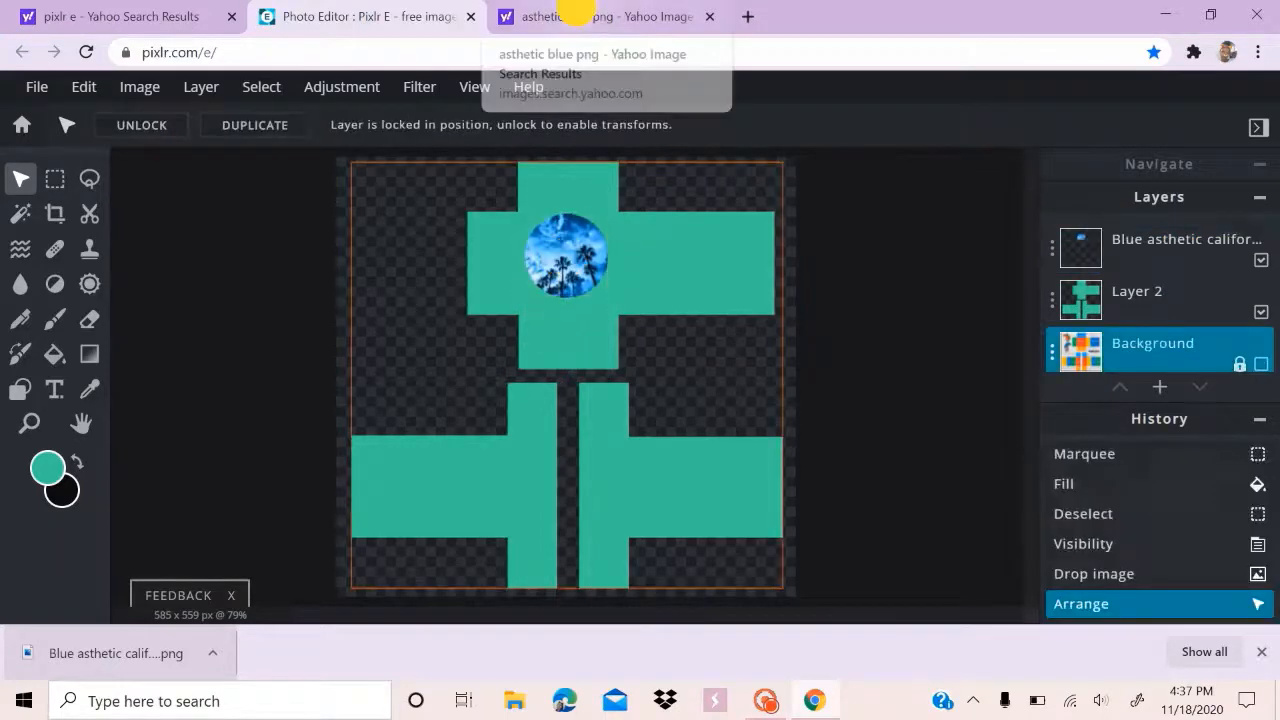
Return to the Yahoo image results and change the search to "asthetic words png"
{"action": "left_click", "coordinate": [566, 17]}
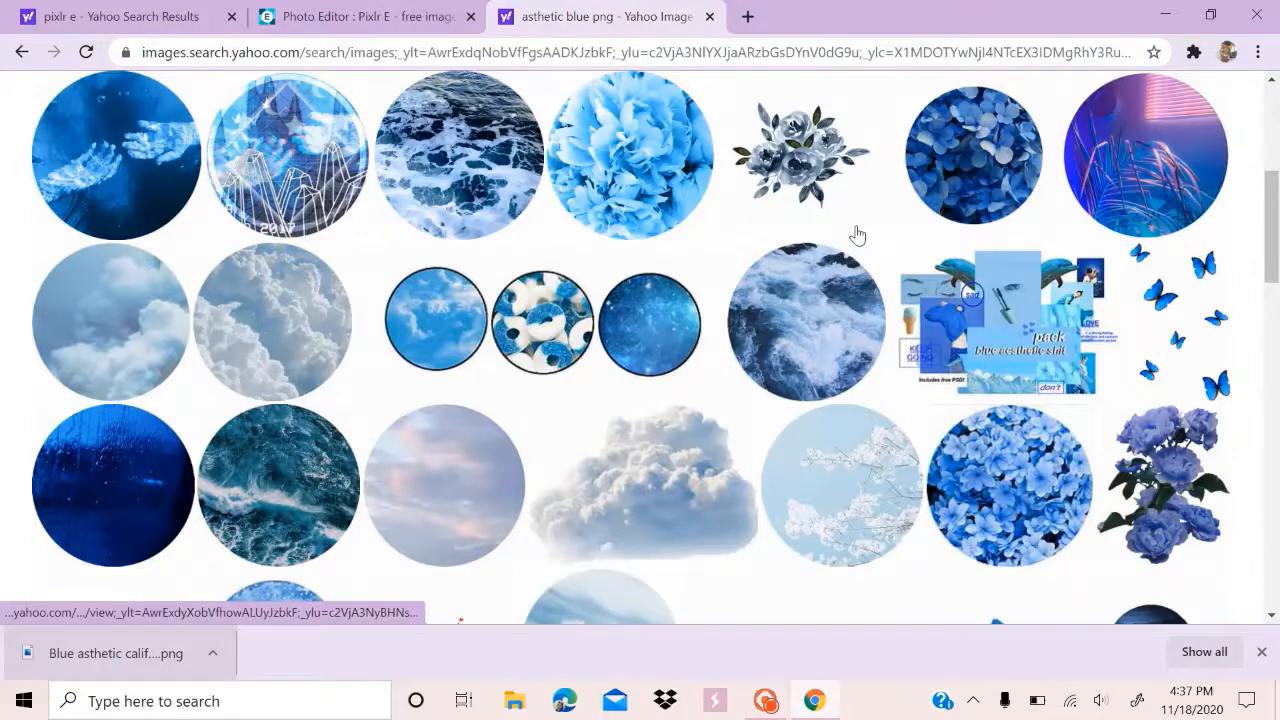
{"action": "scroll", "coordinate": [857, 235], "scroll_direction": "up", "scroll_amount": 4}
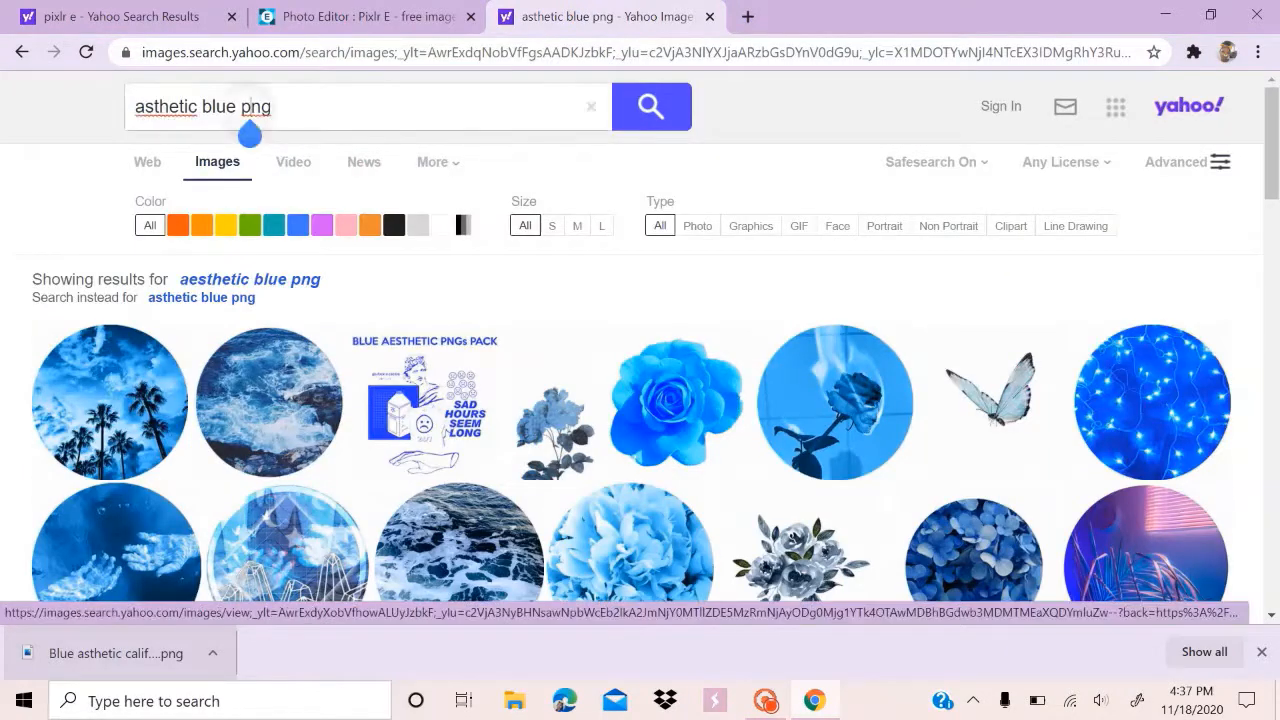
{"action": "left_click", "coordinate": [241, 108]}
{"action": "key", "text": "BackSpace"}
{"action": "key", "text": "BackSpace"}
{"action": "key", "text": "BackSpace"}
{"action": "key", "text": "BackSpace"}
{"action": "key", "text": "BackSpace"}
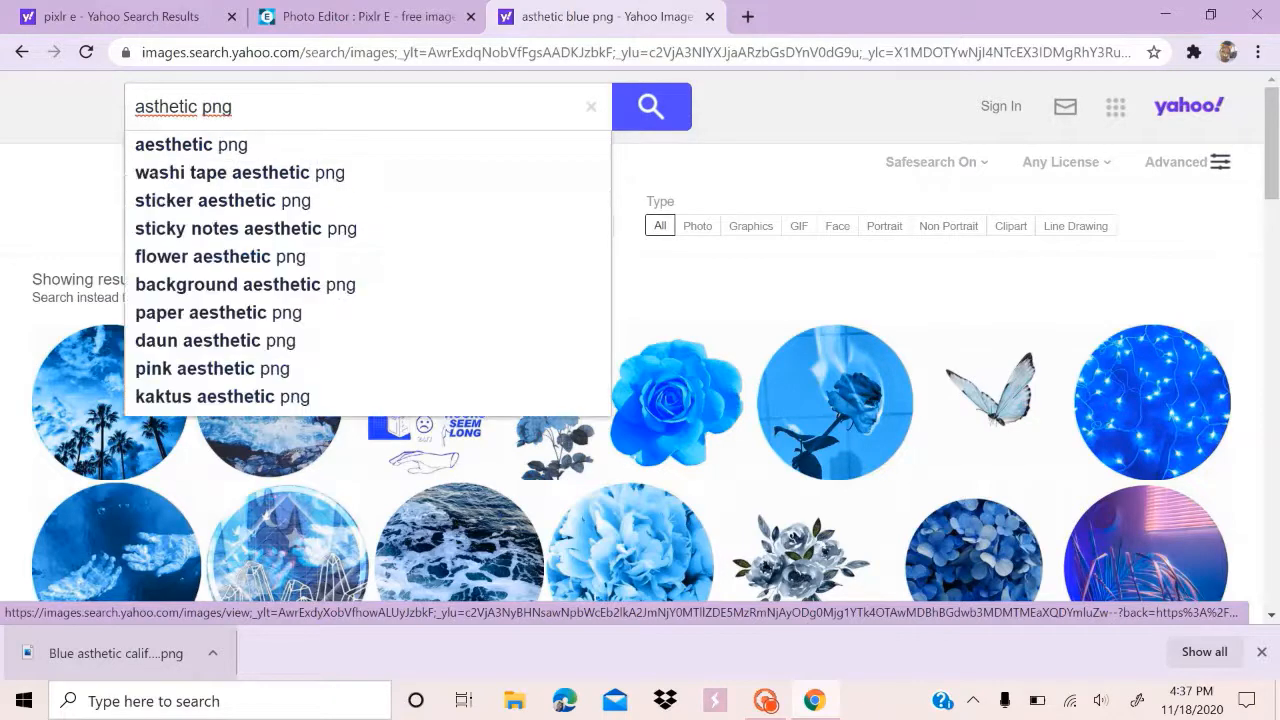
{"action": "type", "text": "words"}
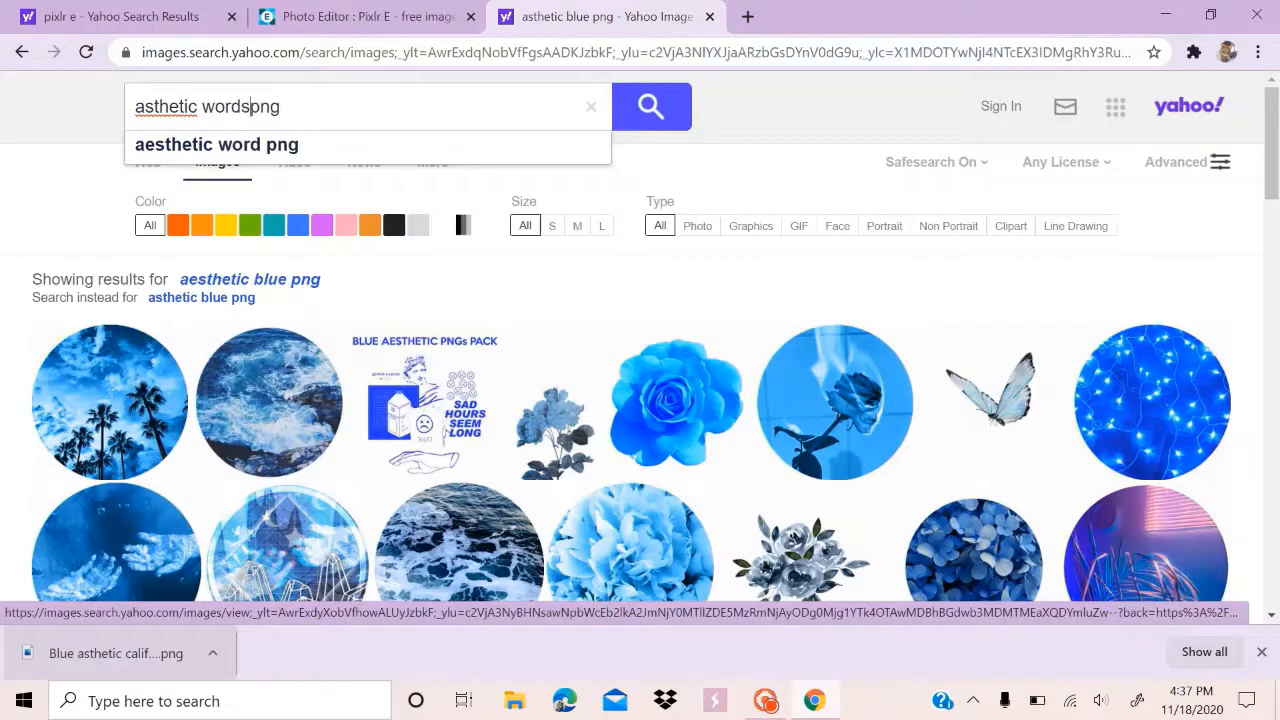
{"action": "key", "text": "Return"}
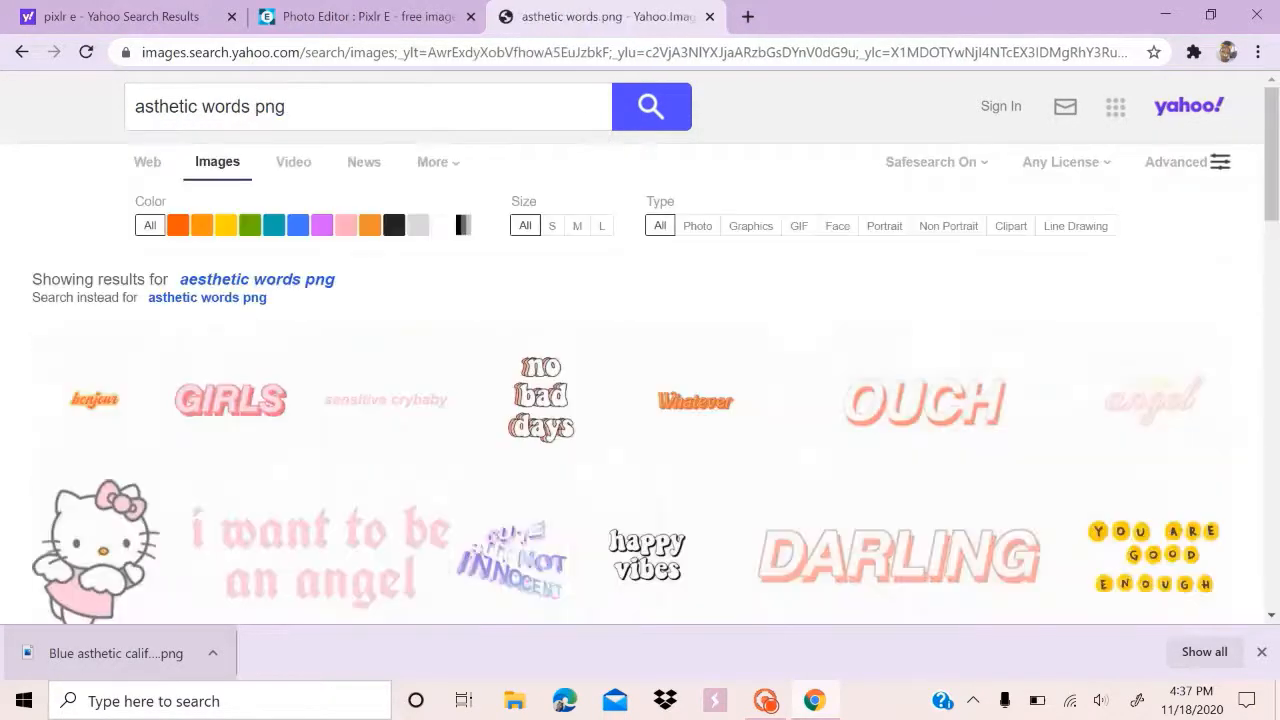
Browse the word sticker results and open the preview of the blue and white "waves" sticker
{"action": "scroll", "coordinate": [640, 400], "scroll_direction": "down", "scroll_amount": 3}
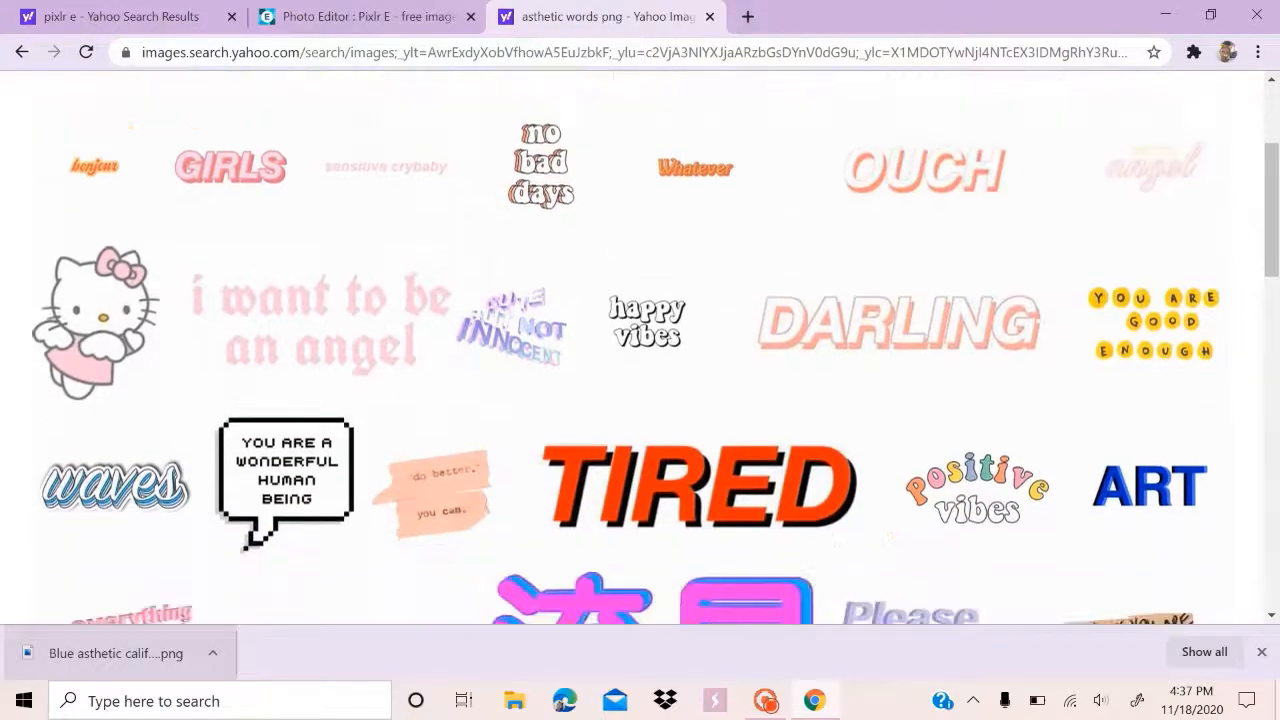
{"action": "scroll", "coordinate": [640, 400], "scroll_direction": "down", "scroll_amount": 2}
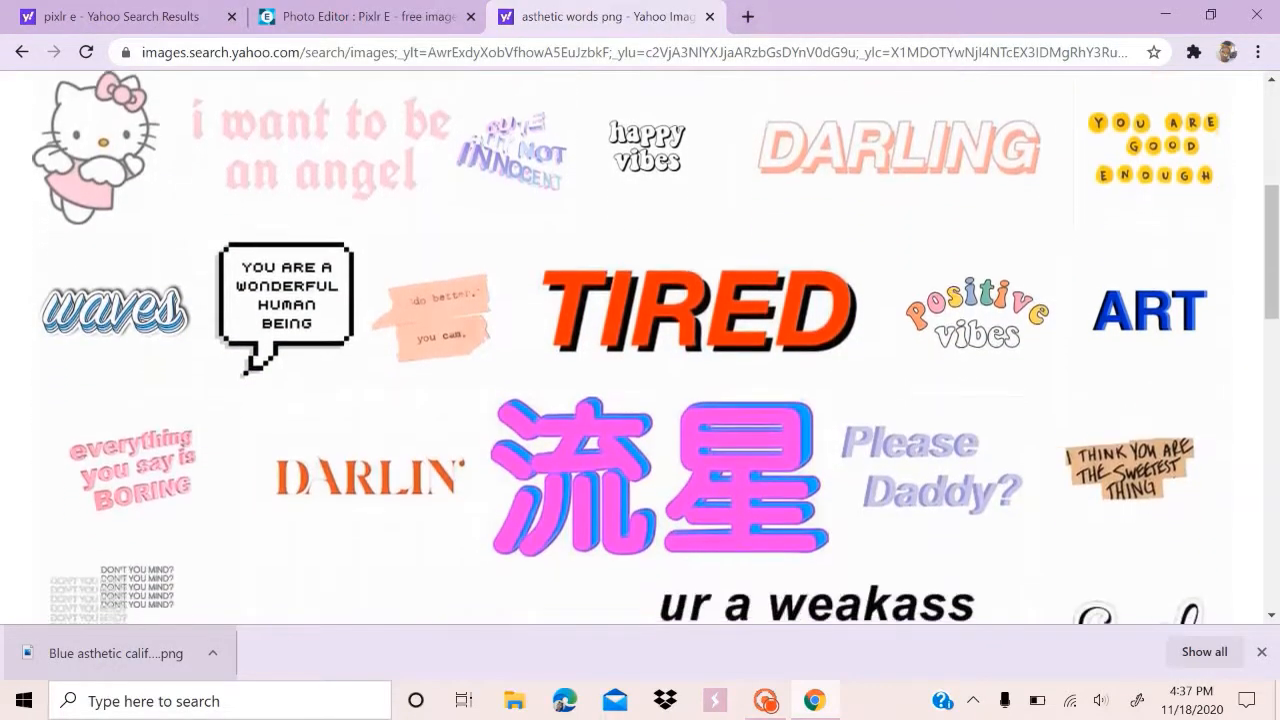
{"action": "scroll", "coordinate": [640, 400], "scroll_direction": "down", "scroll_amount": 1}
{"action": "scroll", "coordinate": [640, 400], "scroll_direction": "up", "scroll_amount": 1}
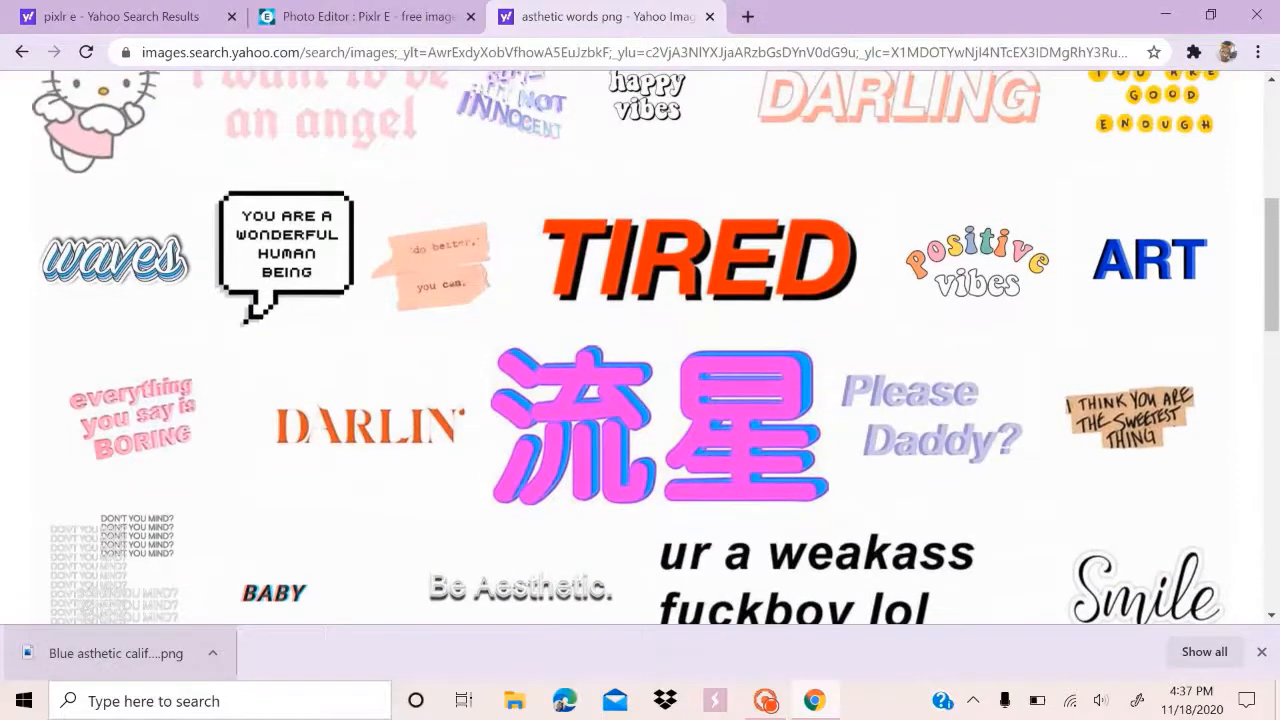
{"action": "left_click", "coordinate": [95, 265]}
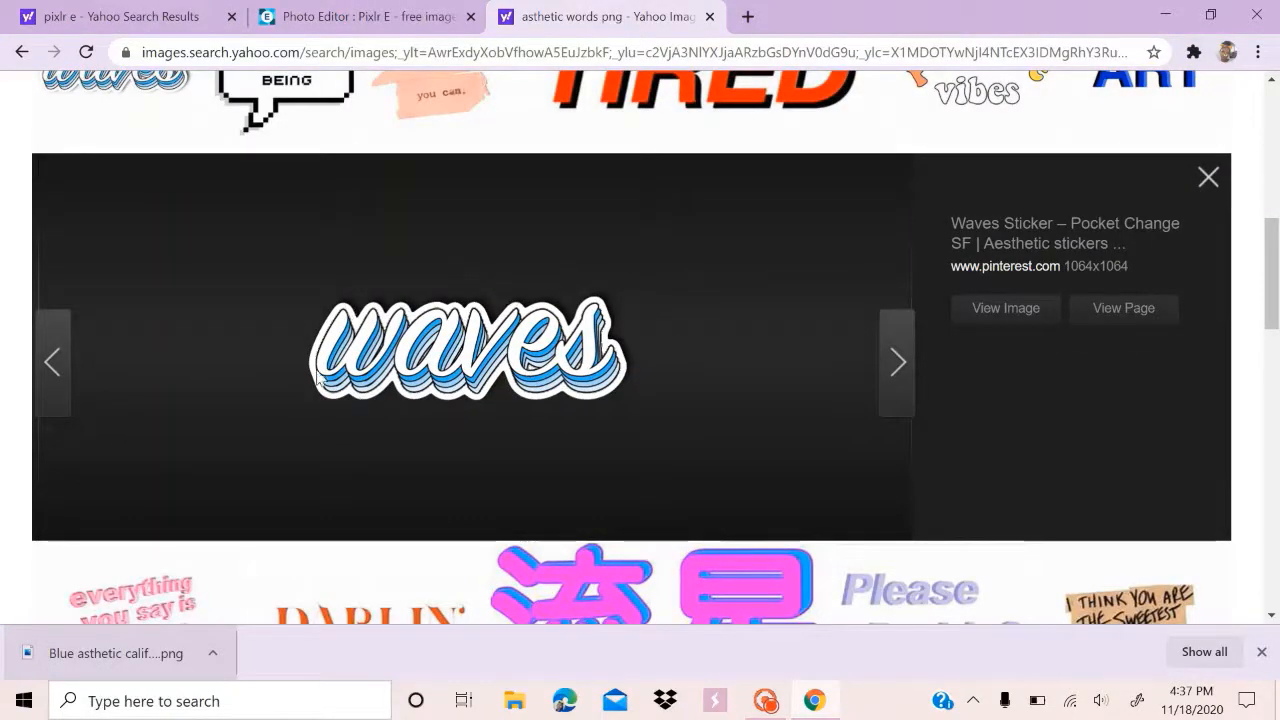
Save the waves sticker to Downloads as a PNG image named "Waves png"
{"action": "right_click", "coordinate": [472, 343]}
{"action": "left_click", "coordinate": [494, 382]}
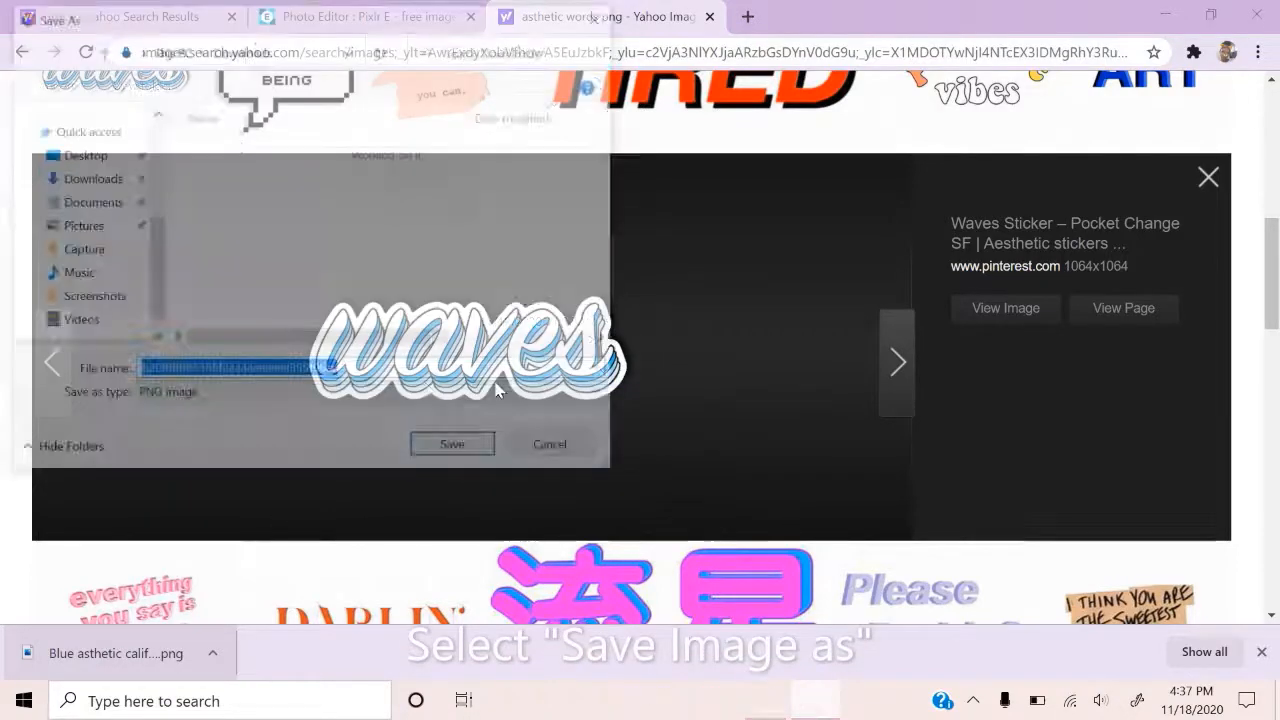
{"action": "key", "text": "BackSpace"}
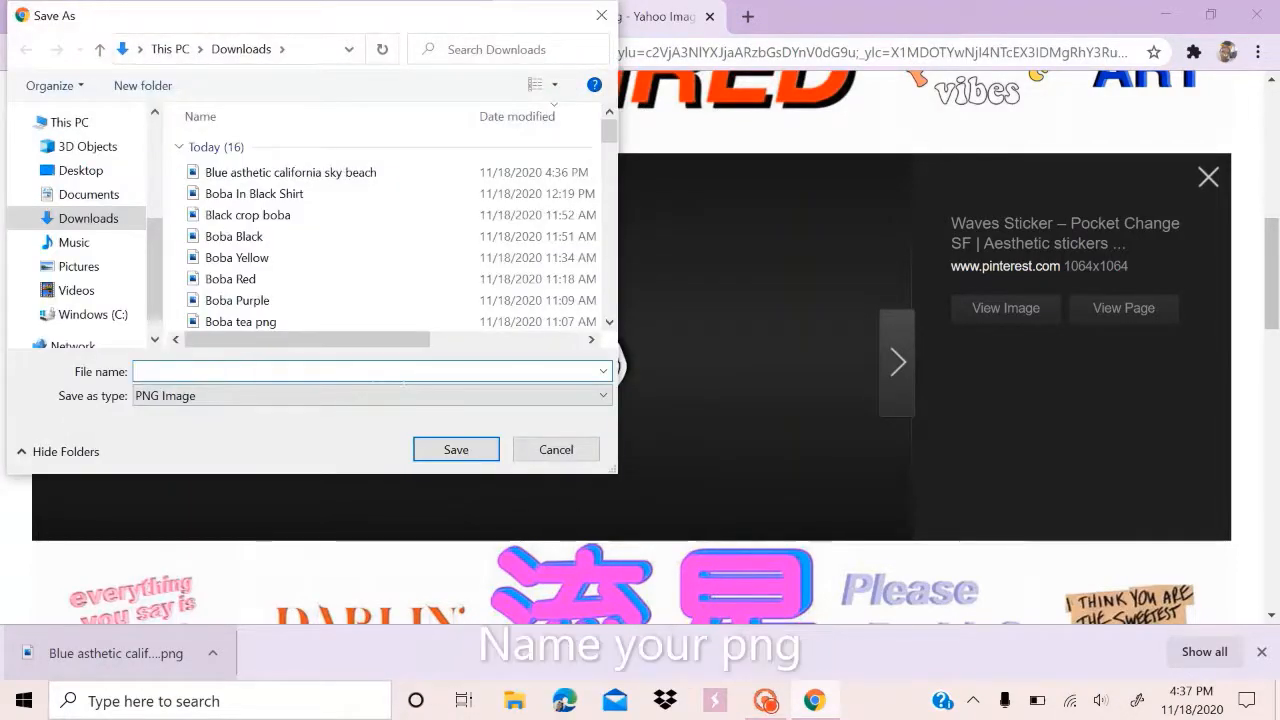
{"action": "type", "text": "Waves png"}
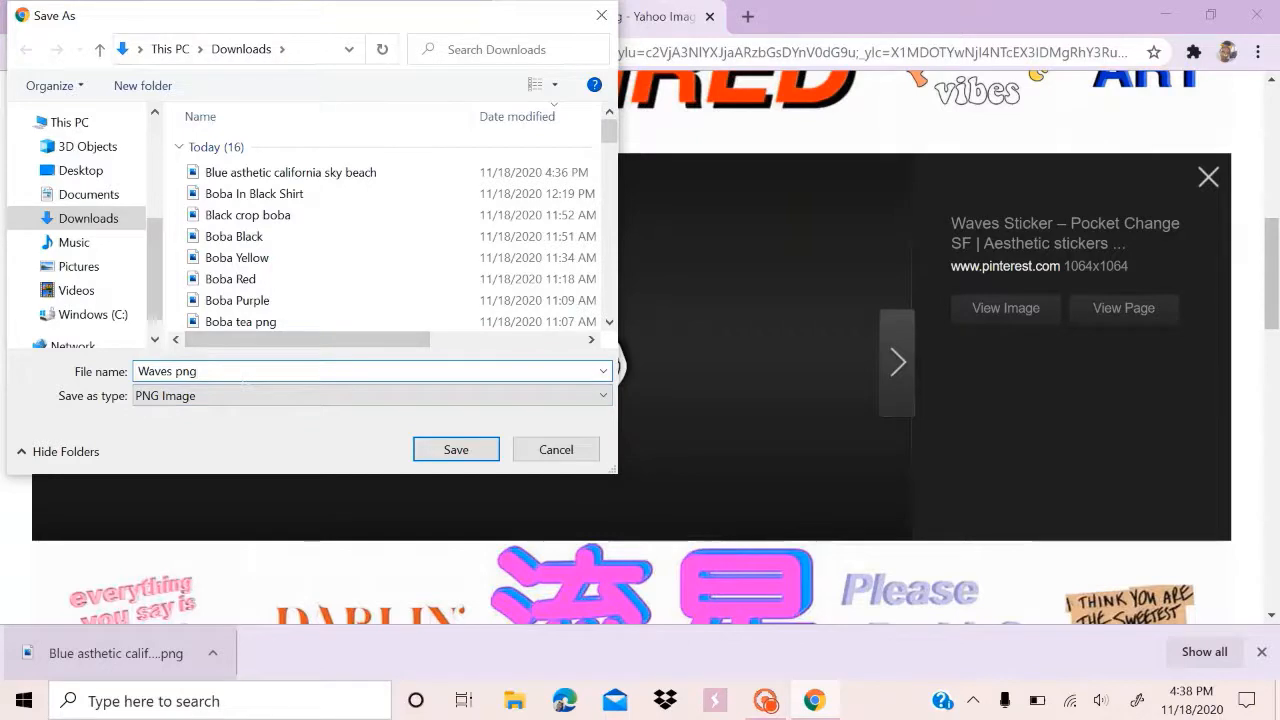
{"action": "key", "text": "Tab"}
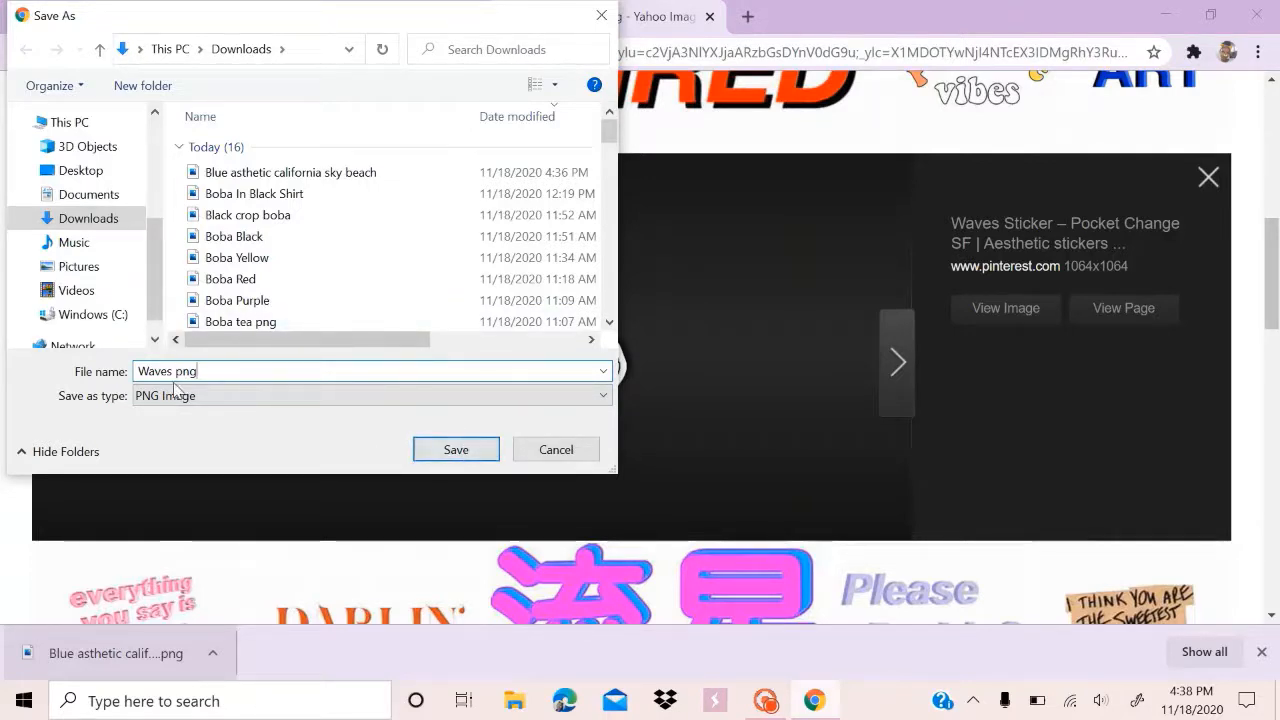
{"action": "left_click", "coordinate": [456, 449]}
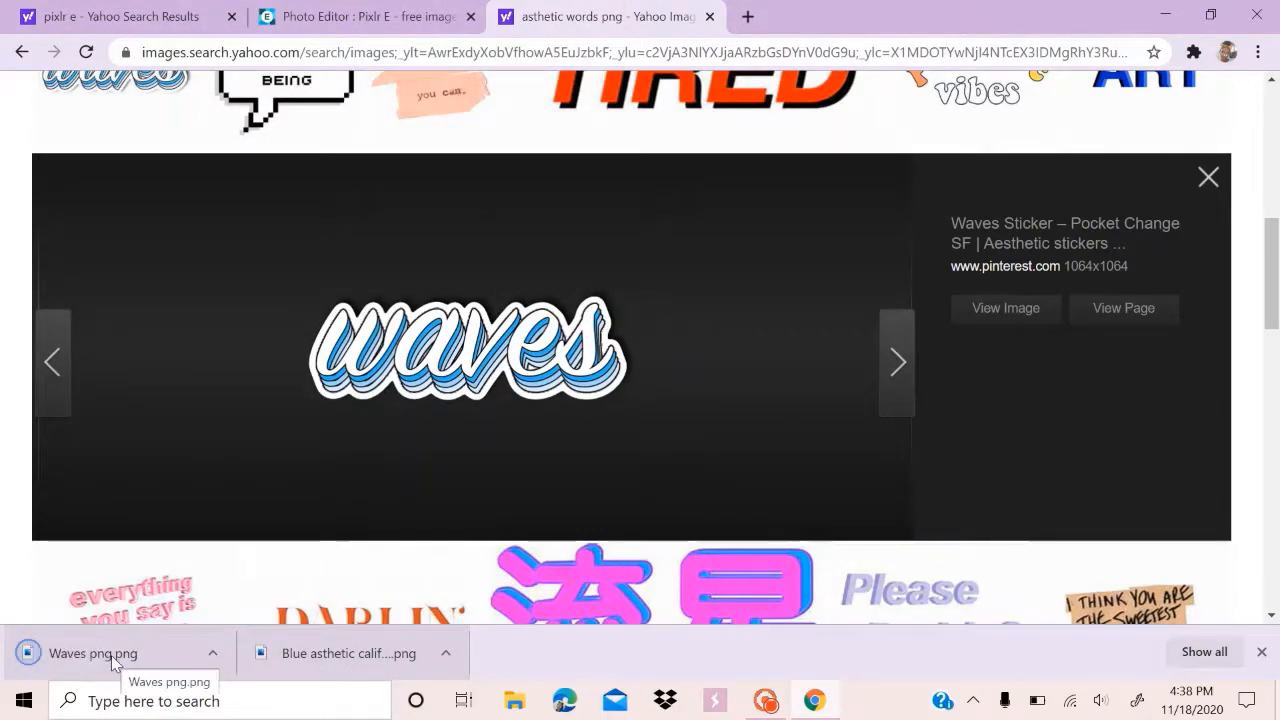
Return to the Pixlr E tab and add the downloaded "Waves png.png" to the current document as a layer
{"action": "left_click", "coordinate": [366, 12]}
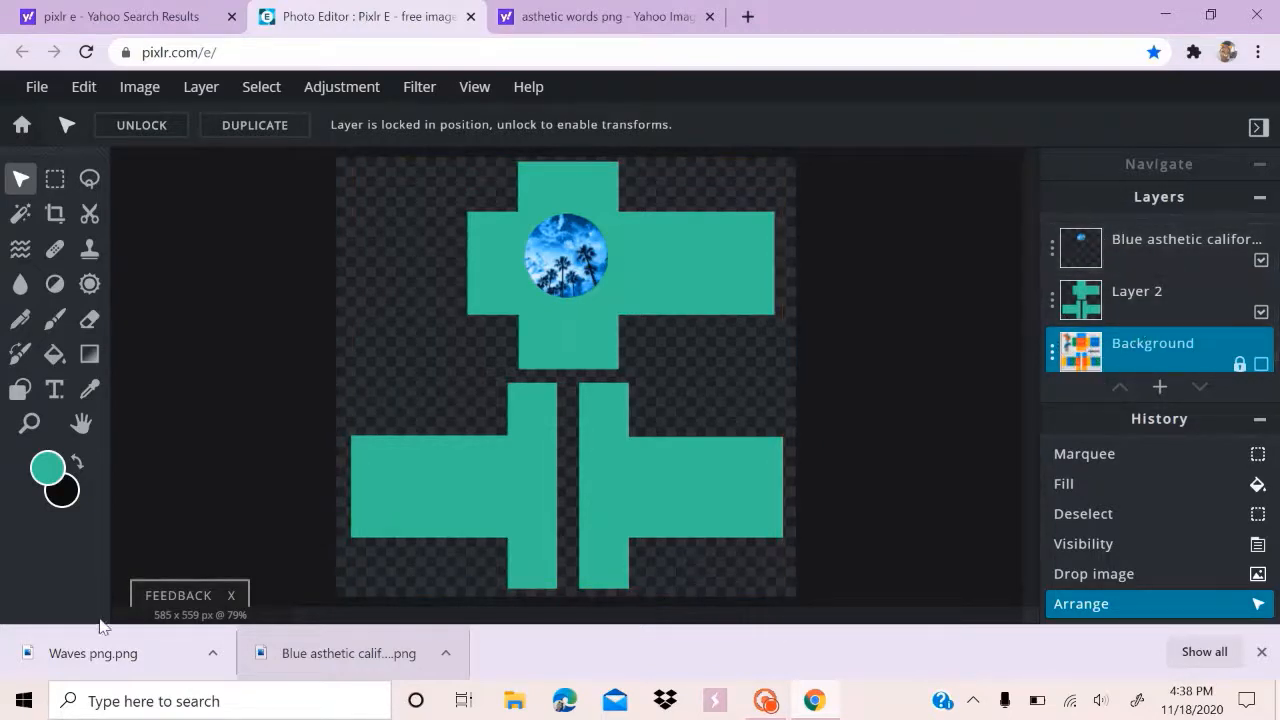
{"action": "left_click_drag", "start_coordinate": [100, 652], "coordinate": [570, 312]}
{"action": "left_click", "coordinate": [743, 343]}
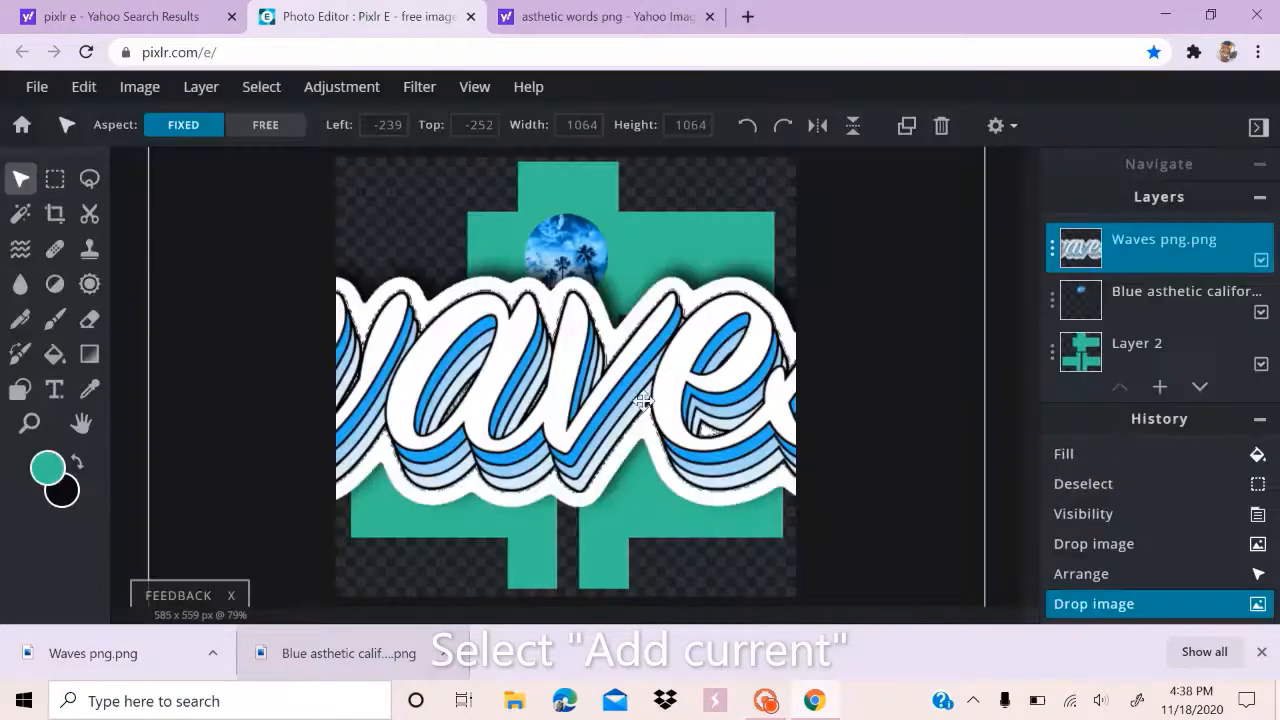
Shrink the waves lettering proportionally to about 247 × 247 px and bring it over the lower part of the torso
{"action": "left_click_drag", "start_coordinate": [643, 400], "coordinate": [366, 120]}
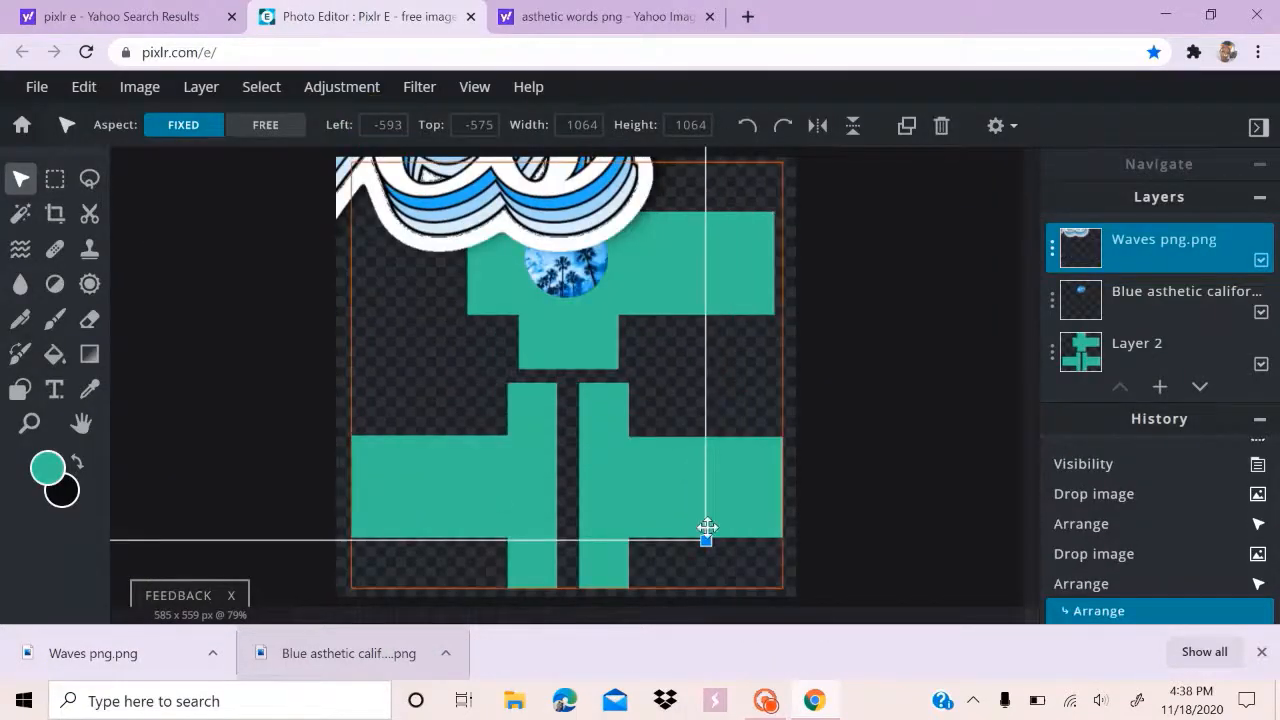
{"action": "left_click_drag", "start_coordinate": [707, 549], "coordinate": [380, 226]}
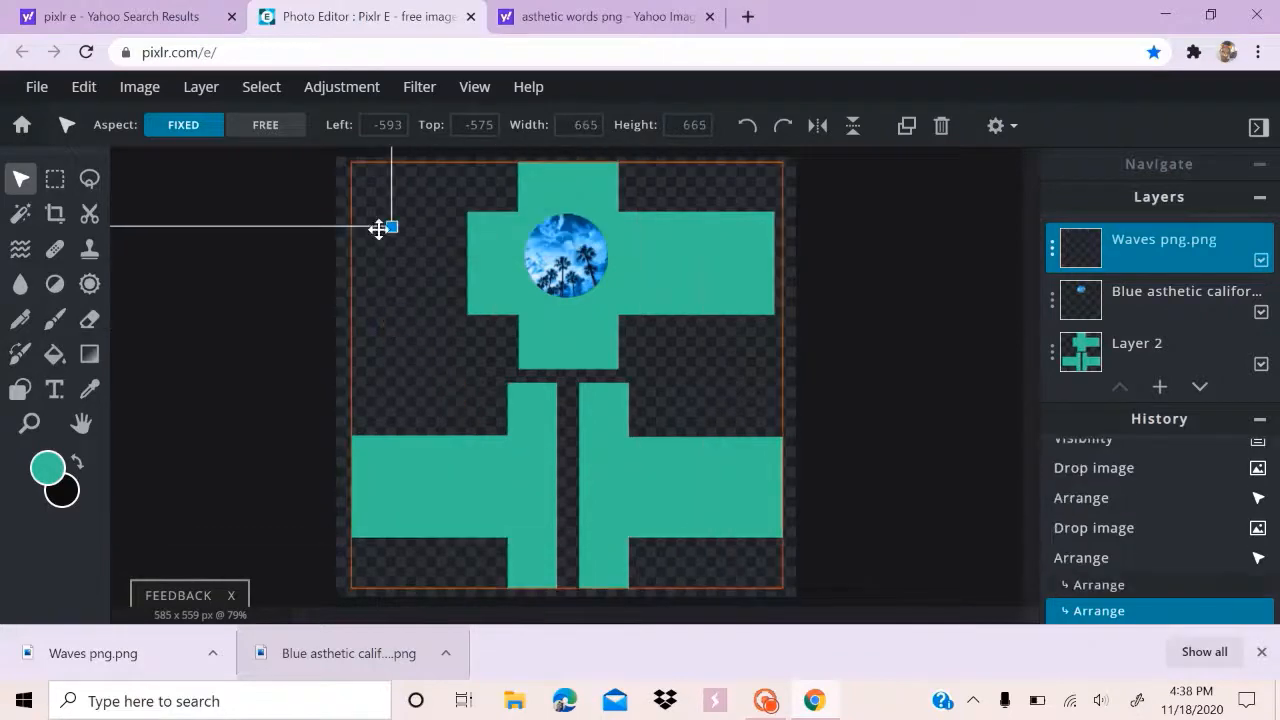
{"action": "left_click", "coordinate": [447, 284]}
{"action": "left_click_drag", "start_coordinate": [447, 284], "coordinate": [703, 426]}
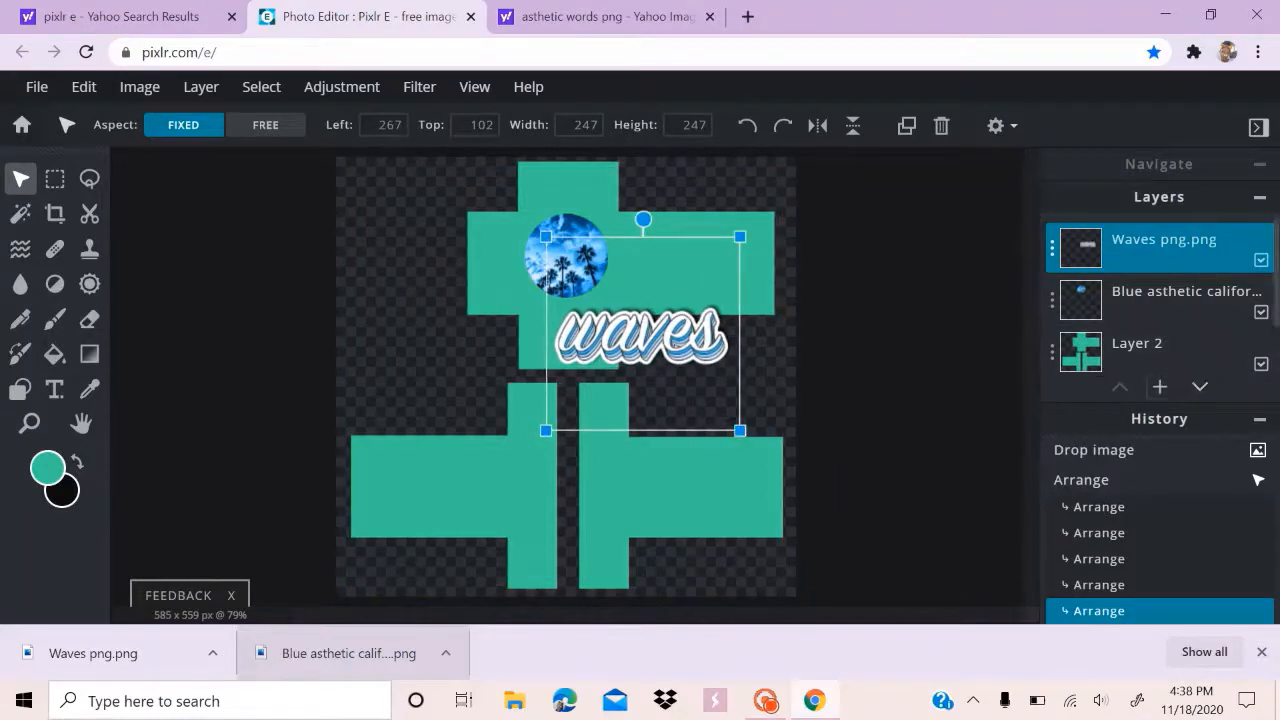
Show the Background template layer and scale the waves lettering to about 120 × 120 px, placing it below the palm tree picture on the torso
{"action": "left_click", "coordinate": [1258, 423]}
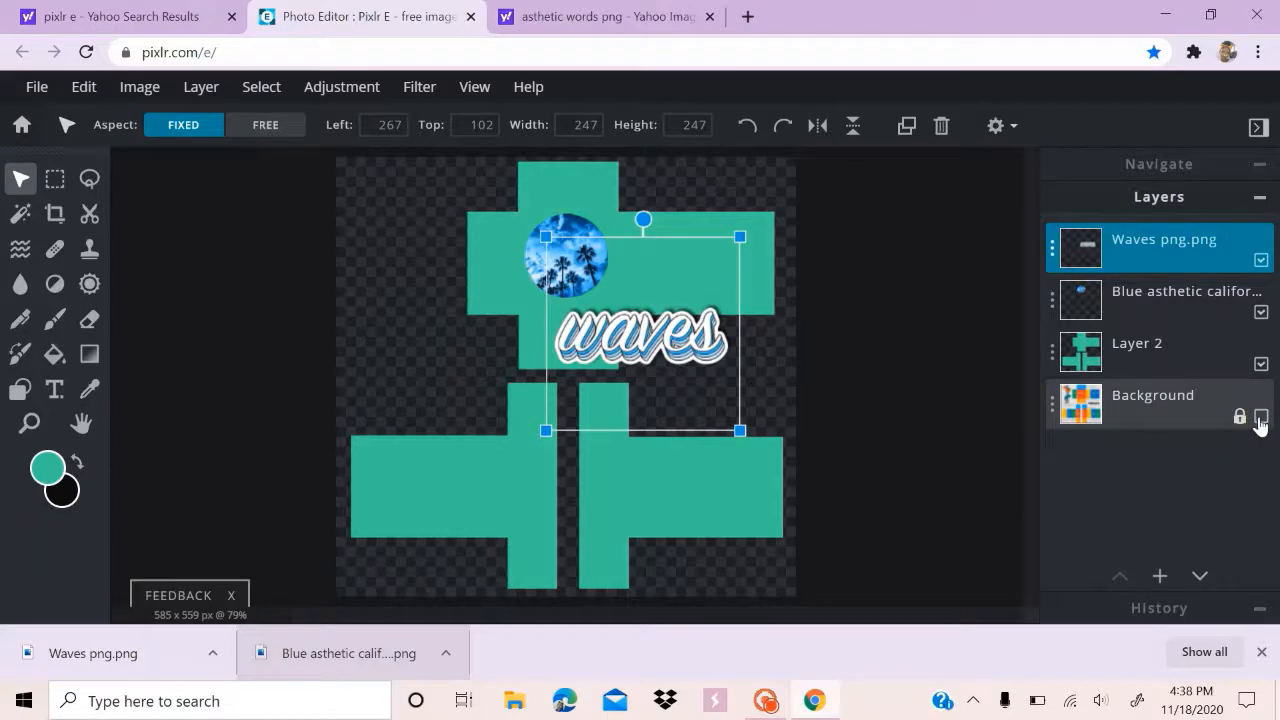
{"action": "left_click", "coordinate": [1261, 417]}
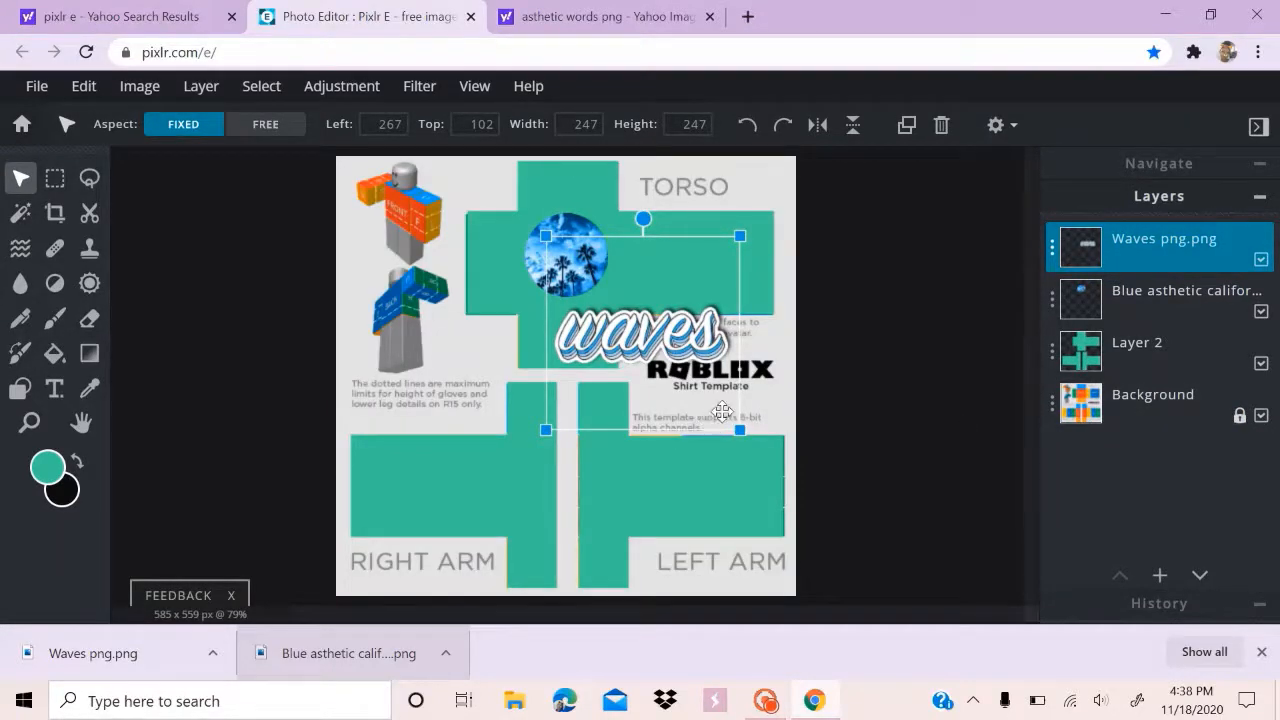
{"action": "left_click_drag", "start_coordinate": [740, 429], "coordinate": [640, 371]}
{"action": "left_click_drag", "start_coordinate": [600, 291], "coordinate": [568, 312]}
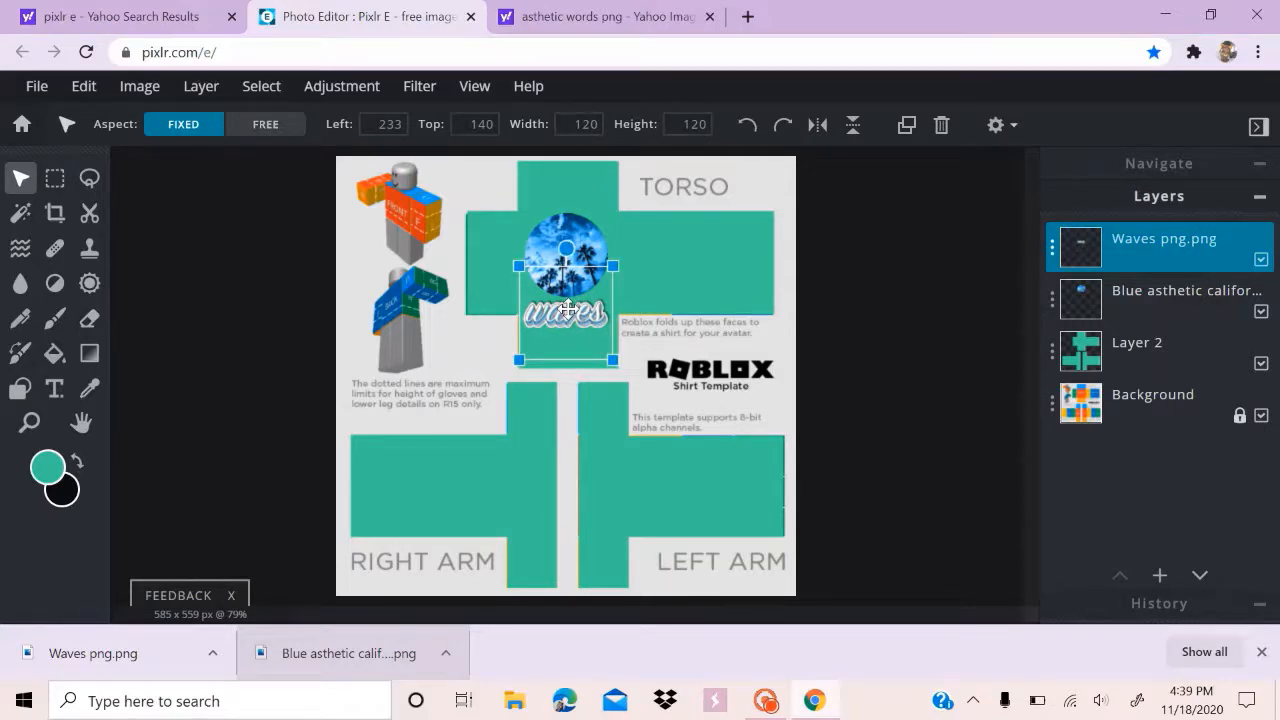
{"action": "left_click_drag", "start_coordinate": [567, 311], "coordinate": [433, 376]}
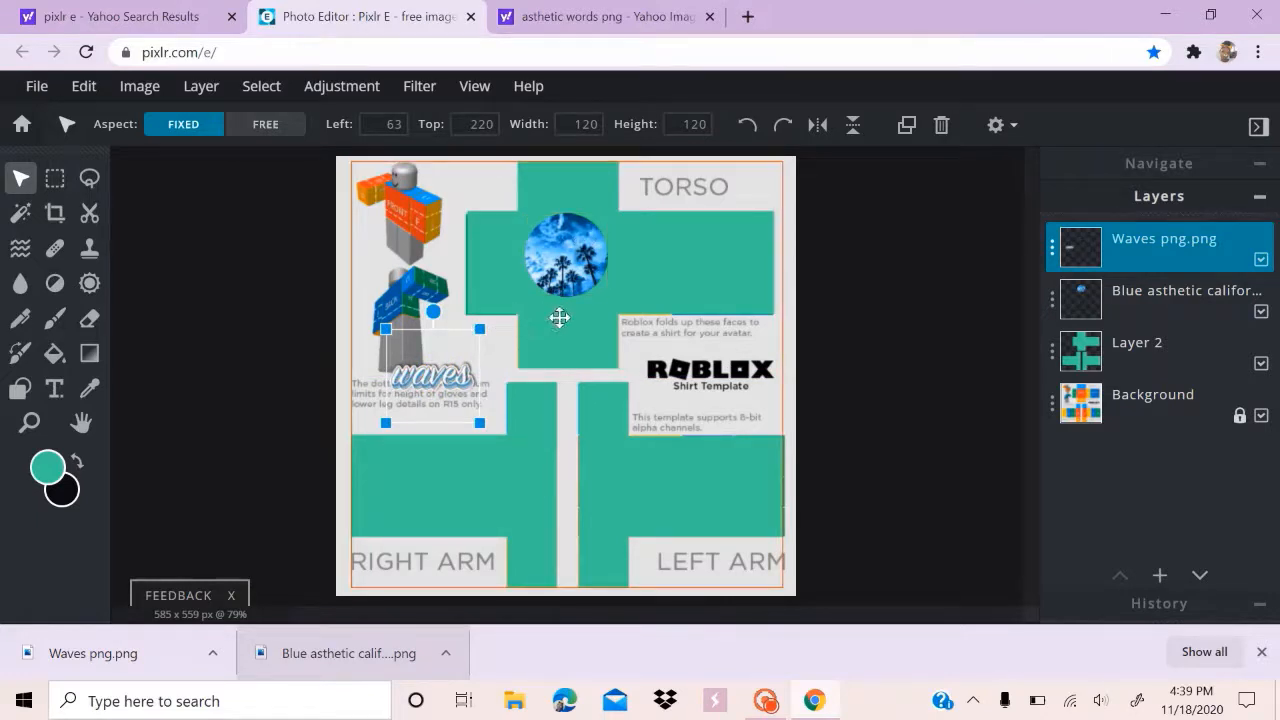
{"action": "left_click_drag", "start_coordinate": [430, 385], "coordinate": [565, 345]}
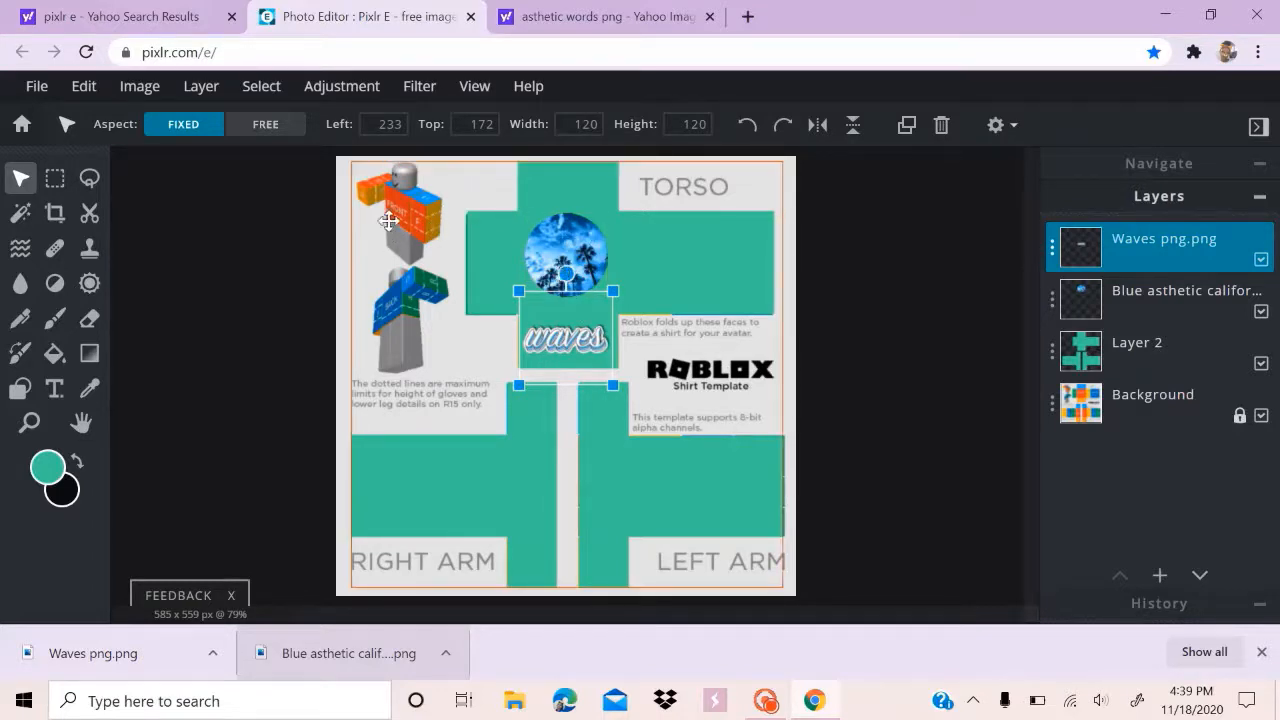
Shrink the palm tree picture to about 73 × 73 px in the torso front's lower right corner and move the waves lettering above it
{"action": "left_click", "coordinate": [599, 277]}
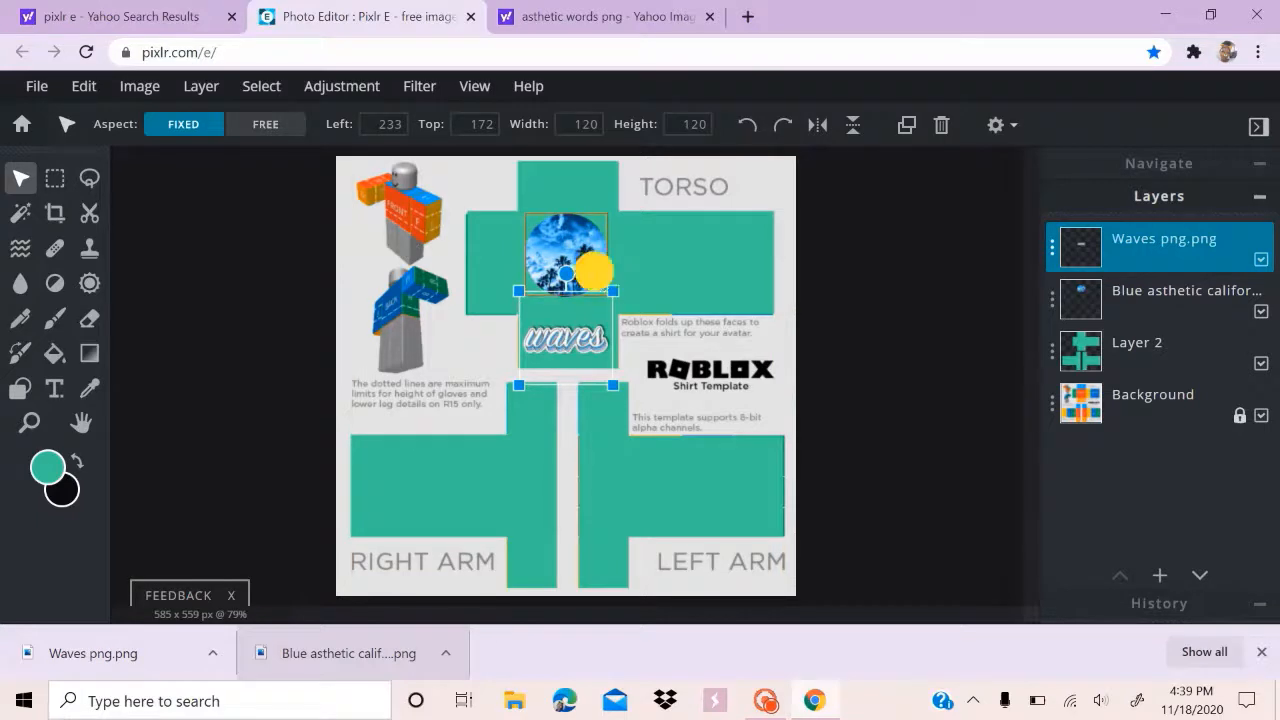
{"action": "mouse_move", "coordinate": [606, 294]}
{"action": "left_mouse_down"}
{"action": "mouse_move", "coordinate": [574, 274]}
{"action": "mouse_move", "coordinate": [592, 281]}
{"action": "left_mouse_up"}
{"action": "left_click", "coordinate": [553, 243]}
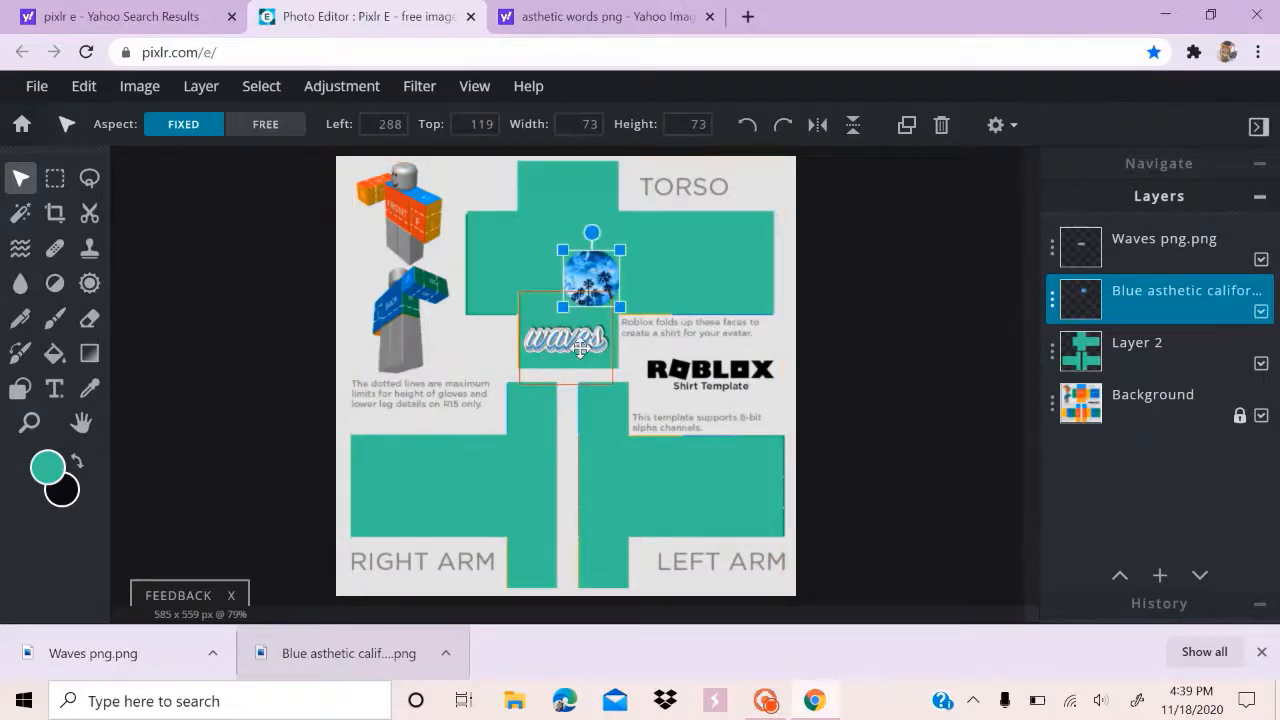
{"action": "left_click_drag", "start_coordinate": [572, 345], "coordinate": [575, 242]}
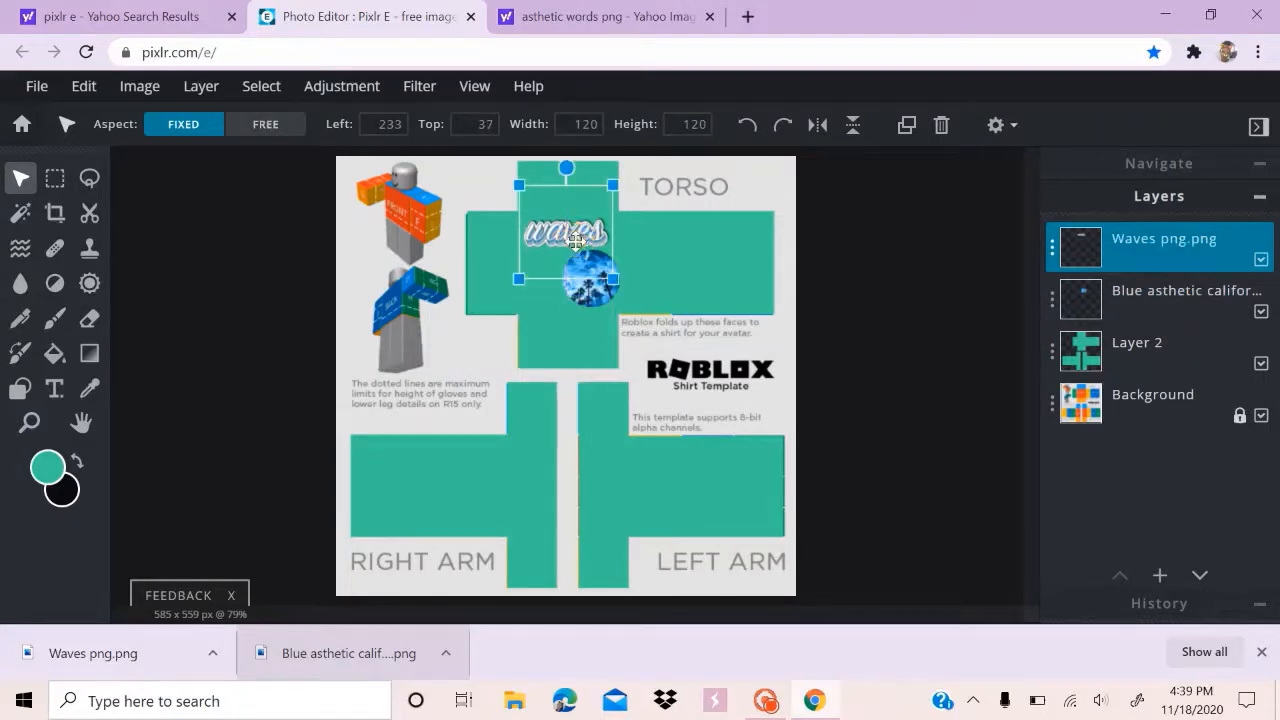
Return to the Yahoo image results, close the waves preview and search for "asthetic blue words png" instead
{"action": "left_click", "coordinate": [792, 356]}
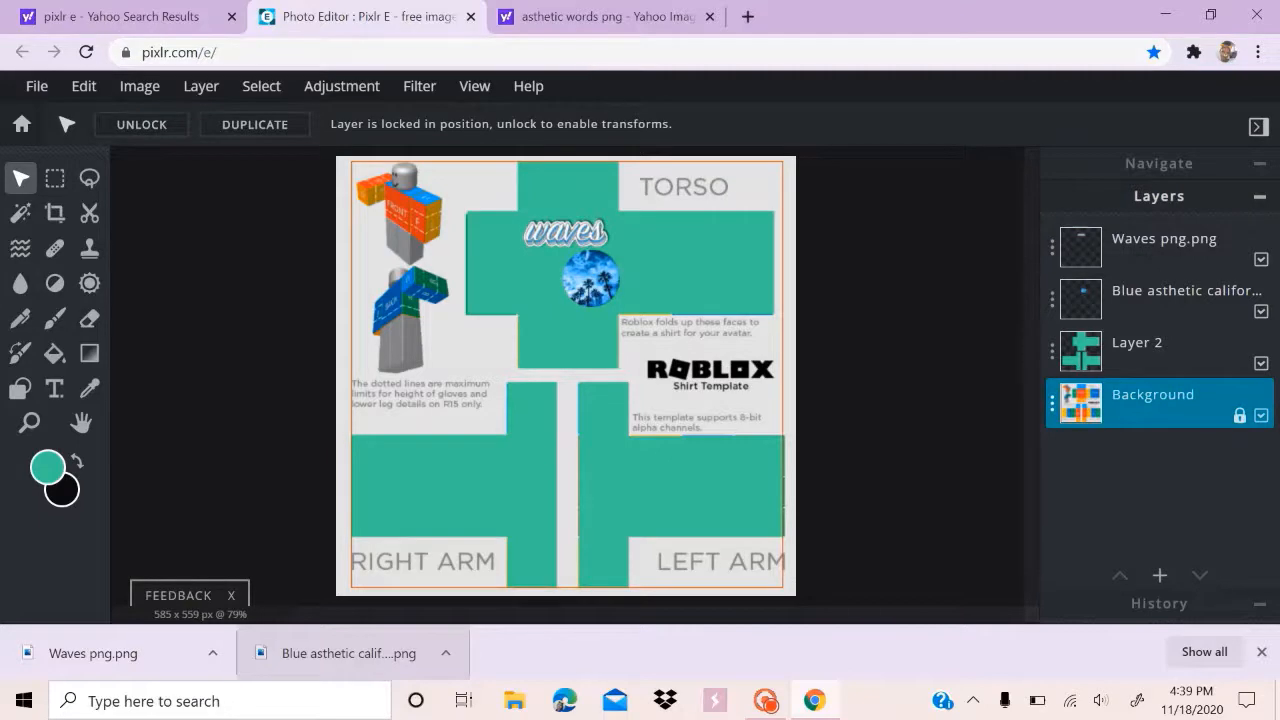
{"action": "left_click", "coordinate": [570, 14]}
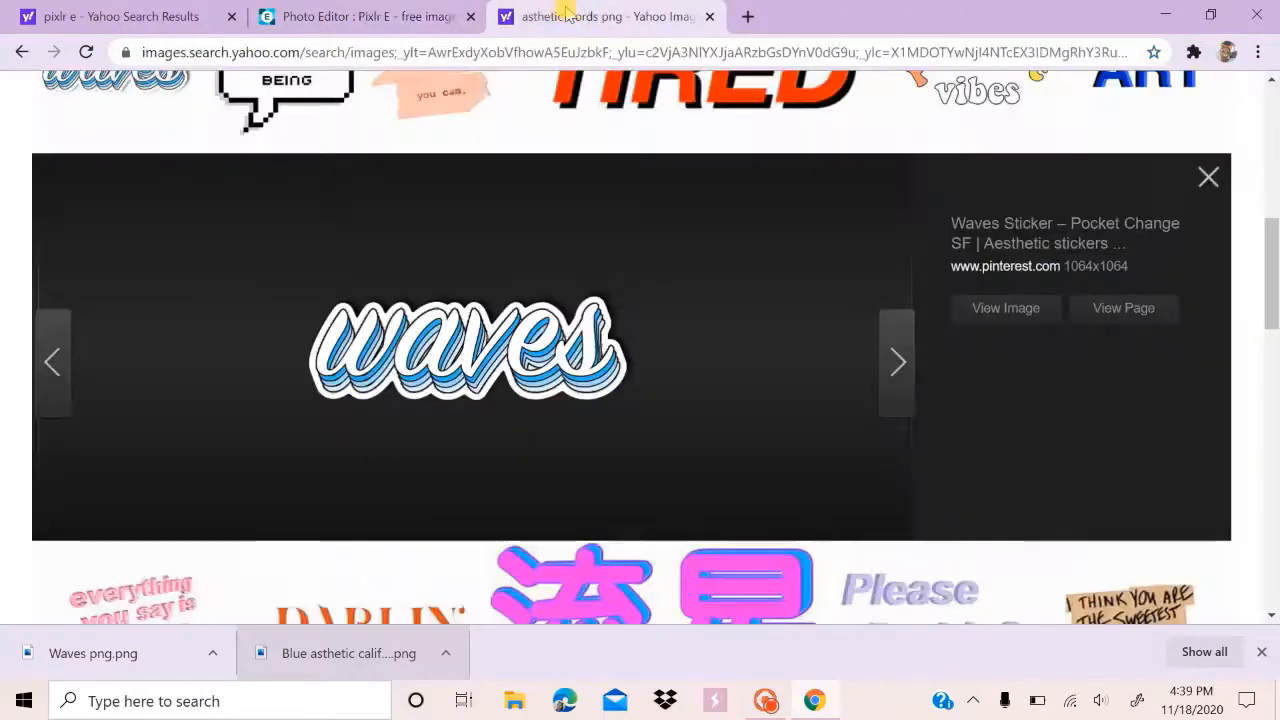
{"action": "left_click", "coordinate": [1207, 178]}
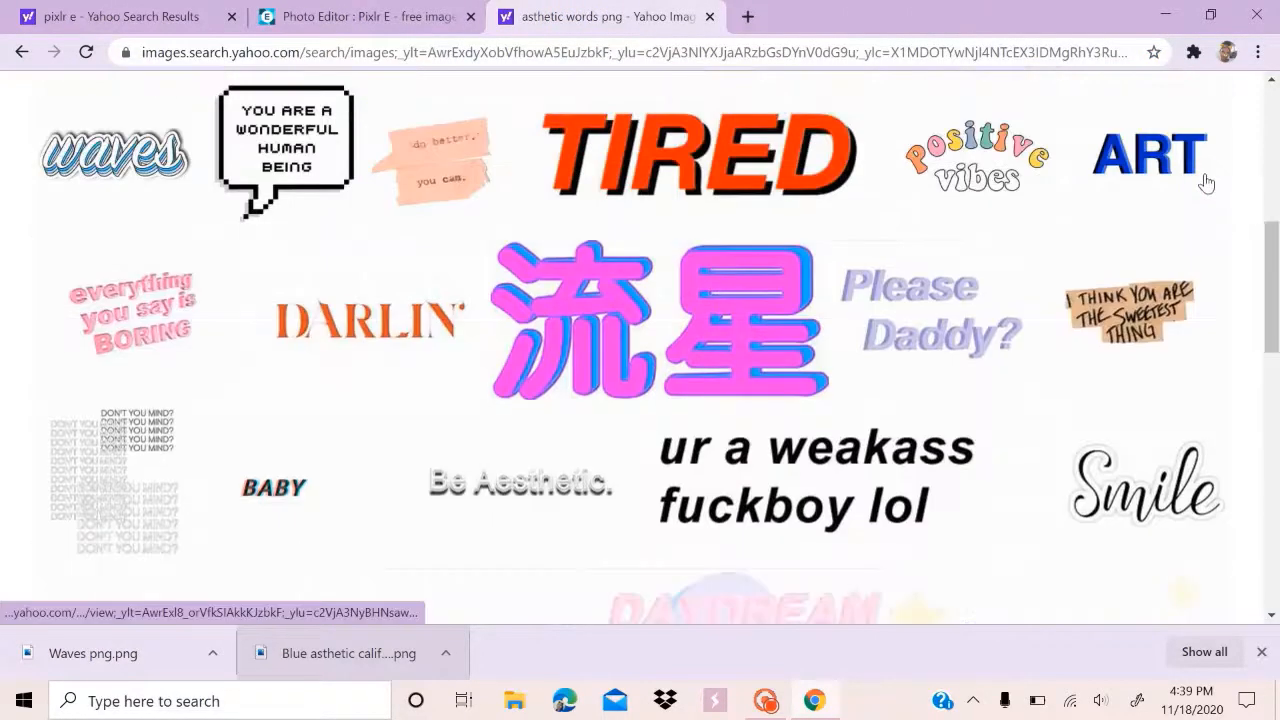
{"action": "scroll", "coordinate": [1055, 320], "scroll_direction": "down", "scroll_amount": 6}
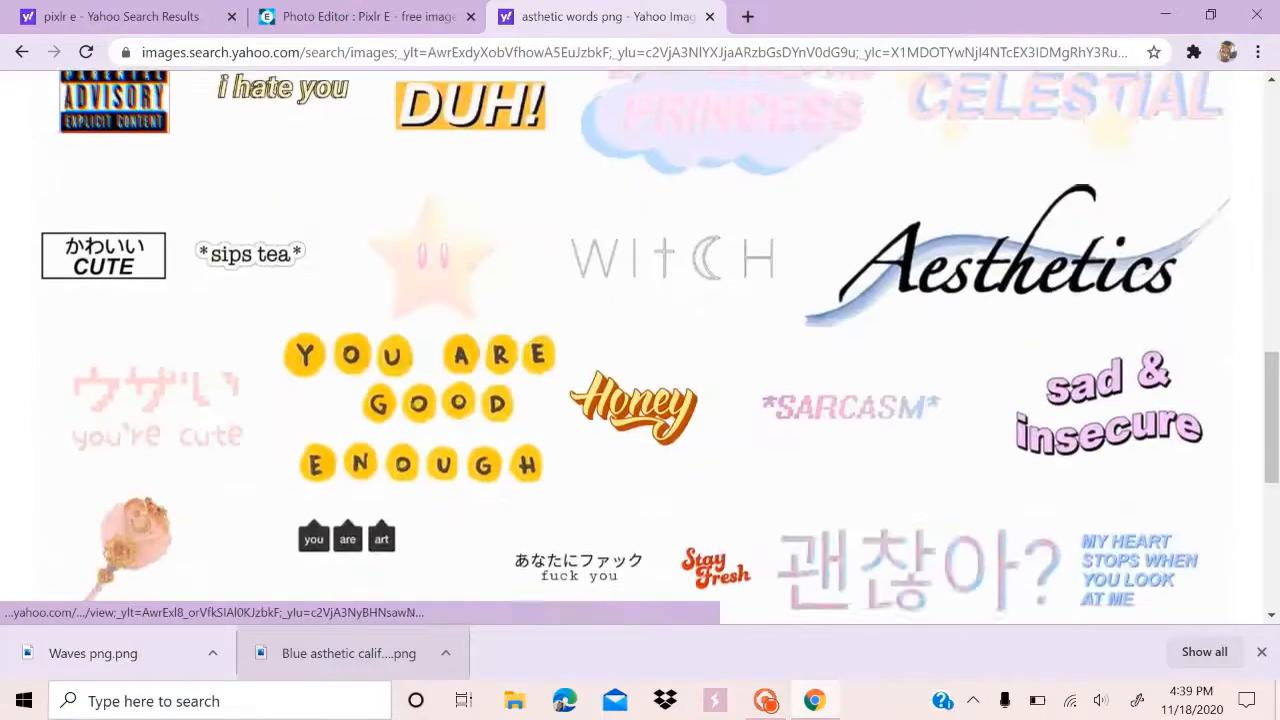
{"action": "left_click", "coordinate": [254, 107]}
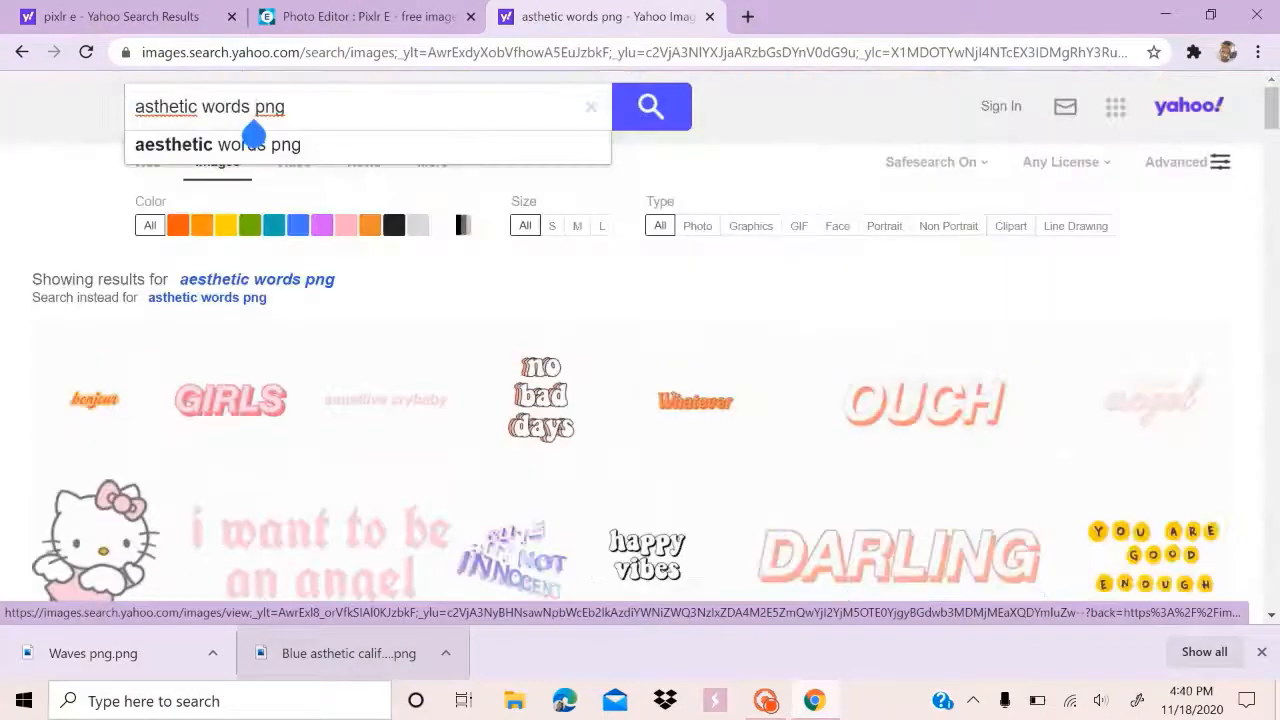
{"action": "left_click", "coordinate": [202, 107]}
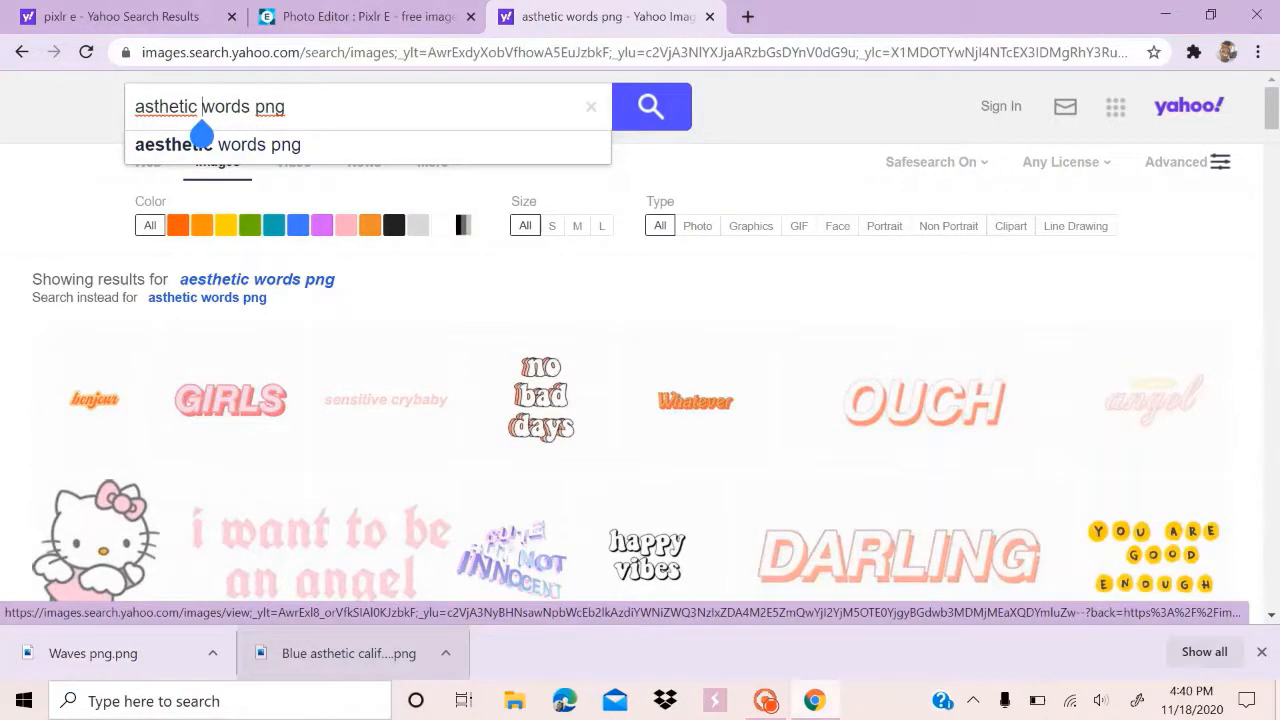
{"action": "type", "text": "blue"}
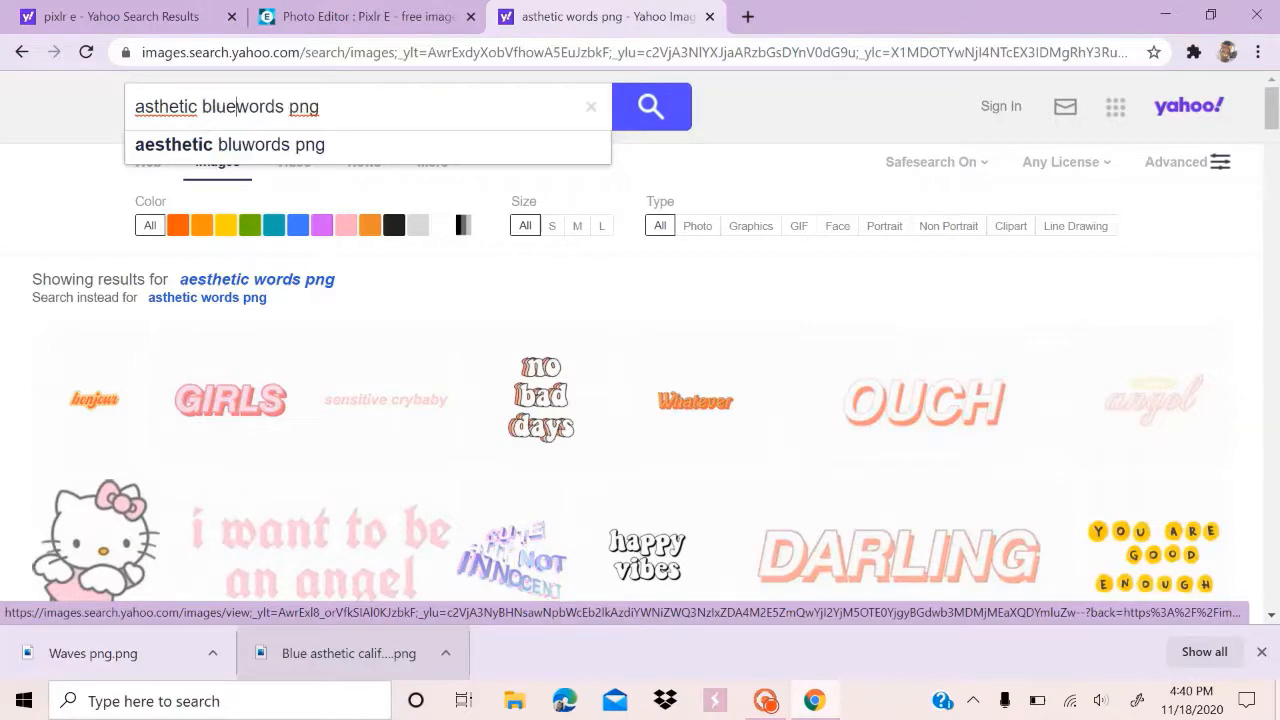
{"action": "key", "text": "Return"}
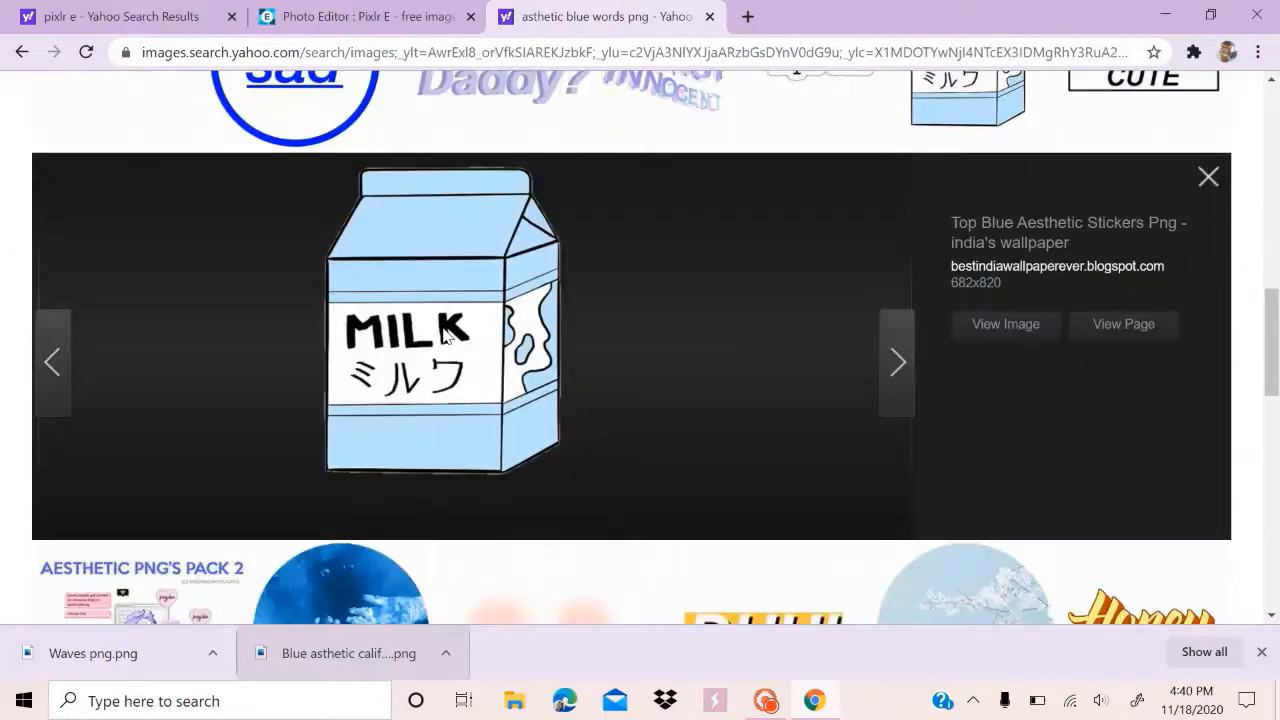
Save the blue milk carton picture as a PNG image in Downloads under its suggested file name
{"action": "right_click", "coordinate": [434, 330]}
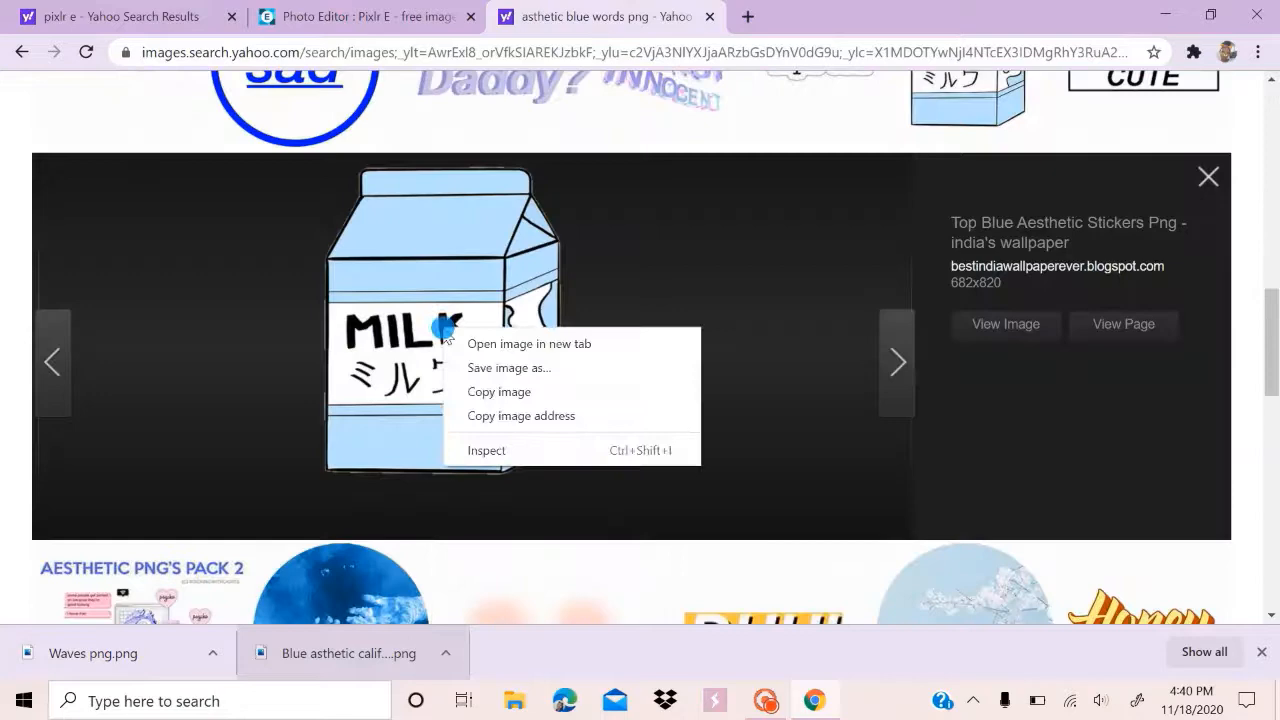
{"action": "left_click", "coordinate": [494, 365]}
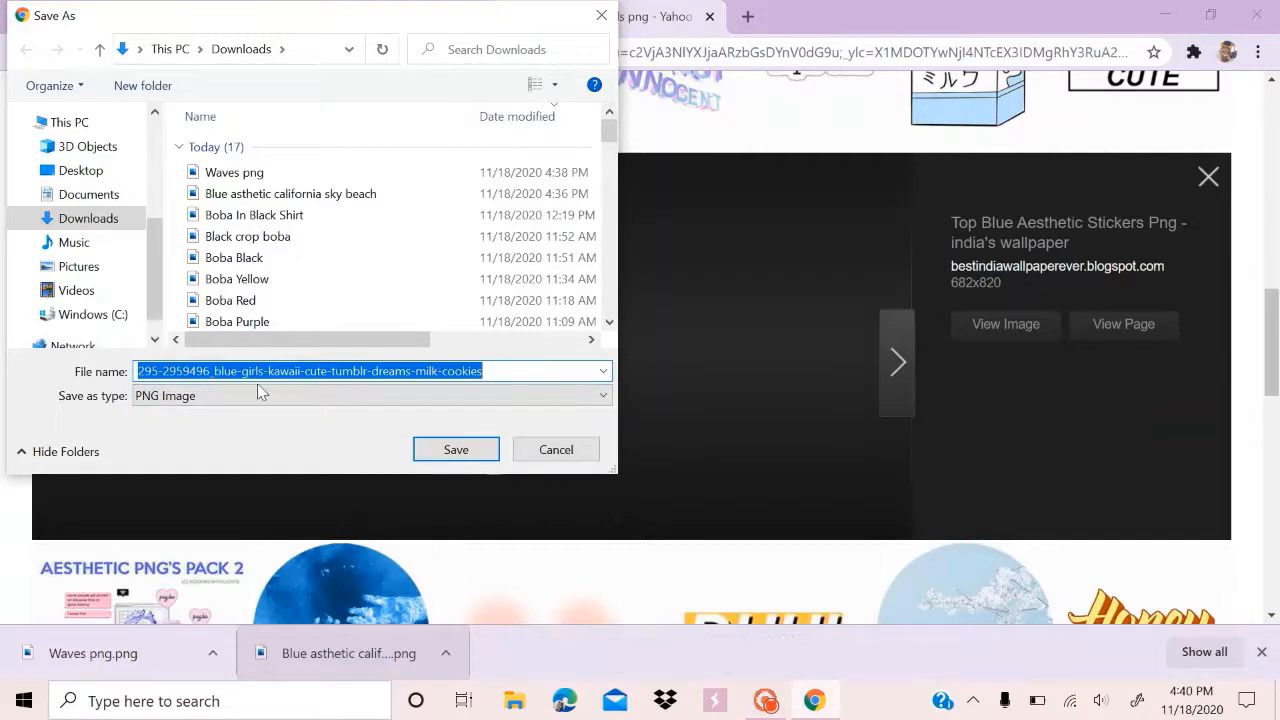
{"action": "left_click", "coordinate": [451, 452]}
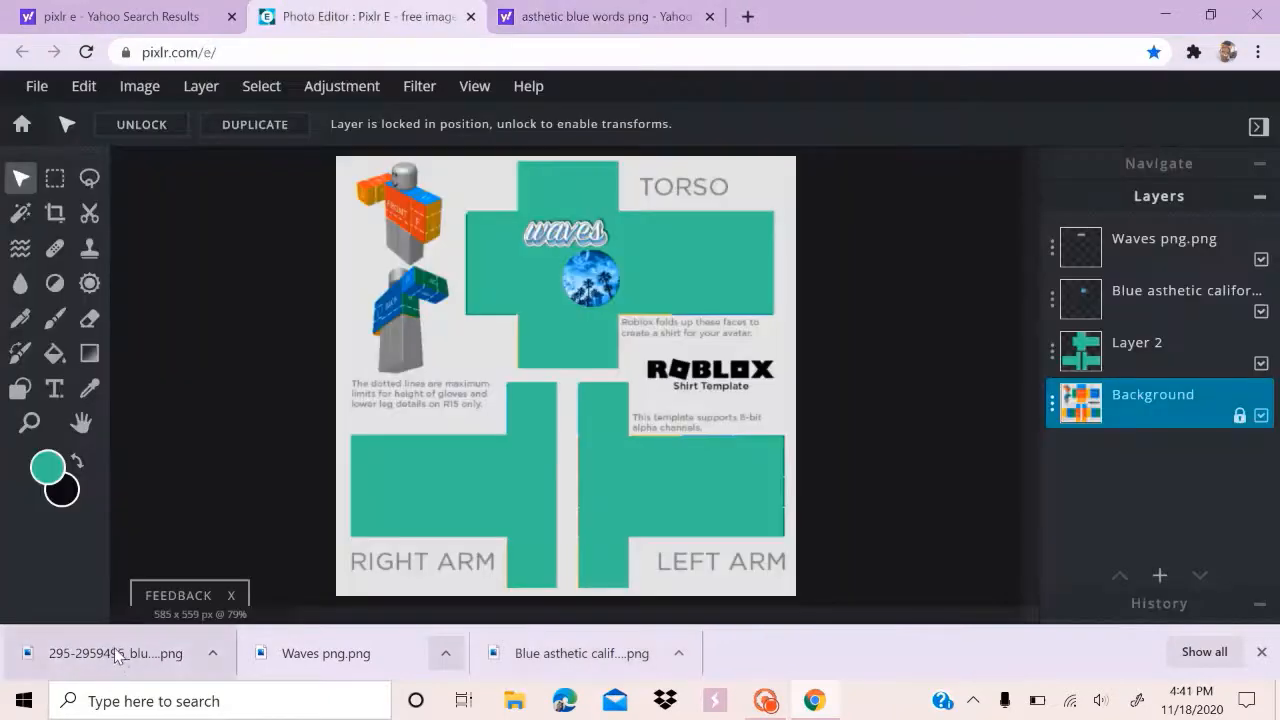
Add the downloaded milk carton image to the current Pixlr E document and shrink it to fit beside the palm tree picture, below the waves lettering
{"action": "left_click_drag", "start_coordinate": [117, 655], "coordinate": [586, 329]}
{"action": "left_click", "coordinate": [718, 368]}
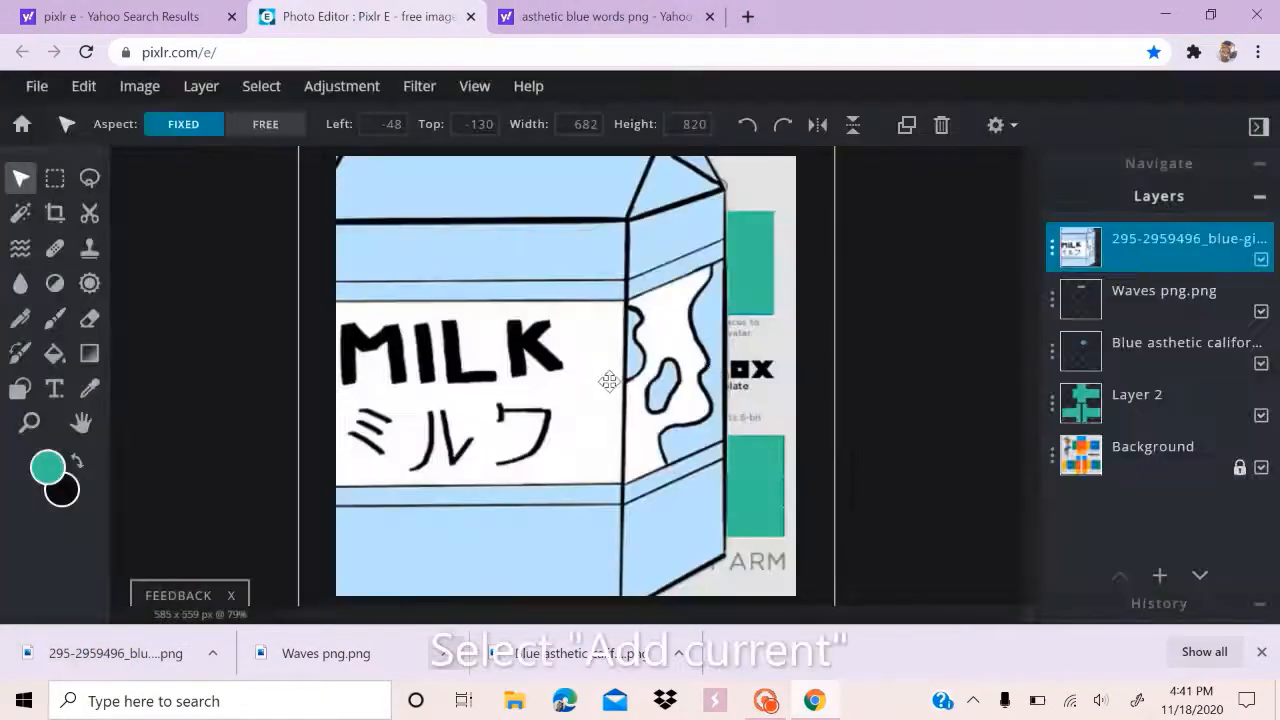
{"action": "left_click_drag", "start_coordinate": [606, 377], "coordinate": [491, 120]}
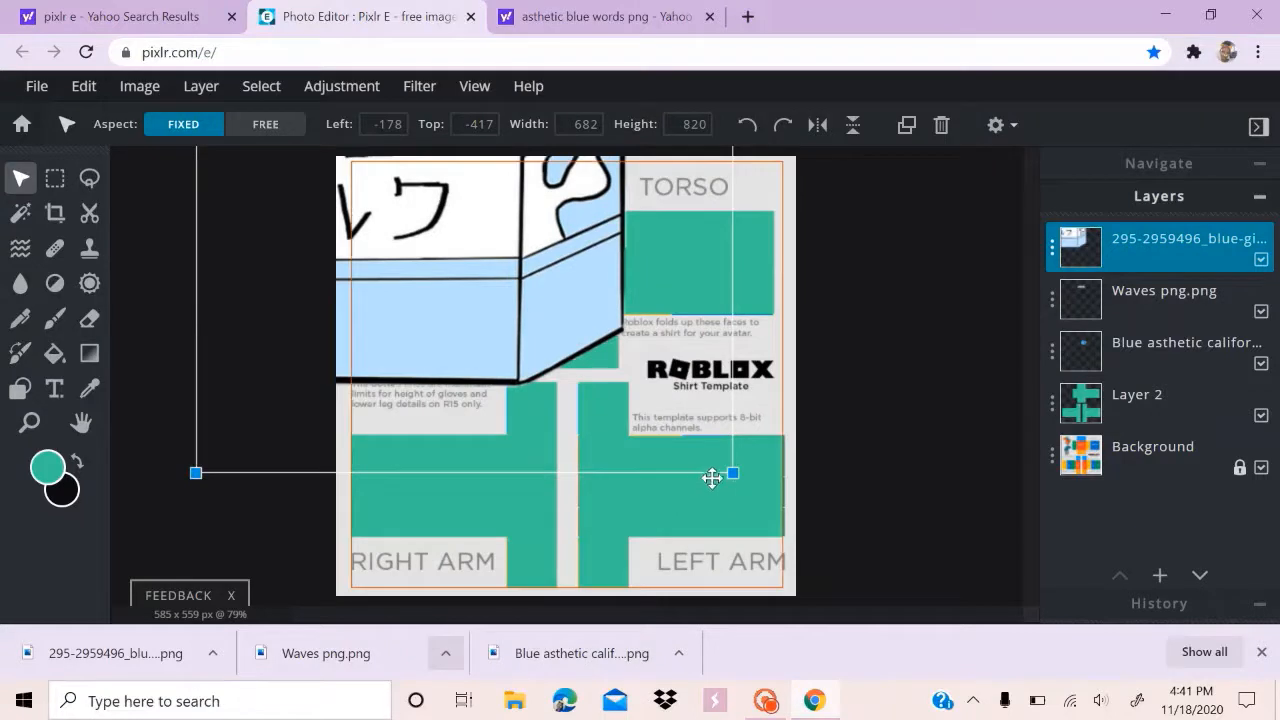
{"action": "left_click_drag", "start_coordinate": [734, 474], "coordinate": [491, 389]}
{"action": "left_click_drag", "start_coordinate": [440, 178], "coordinate": [520, 355]}
{"action": "left_click", "coordinate": [790, 340]}
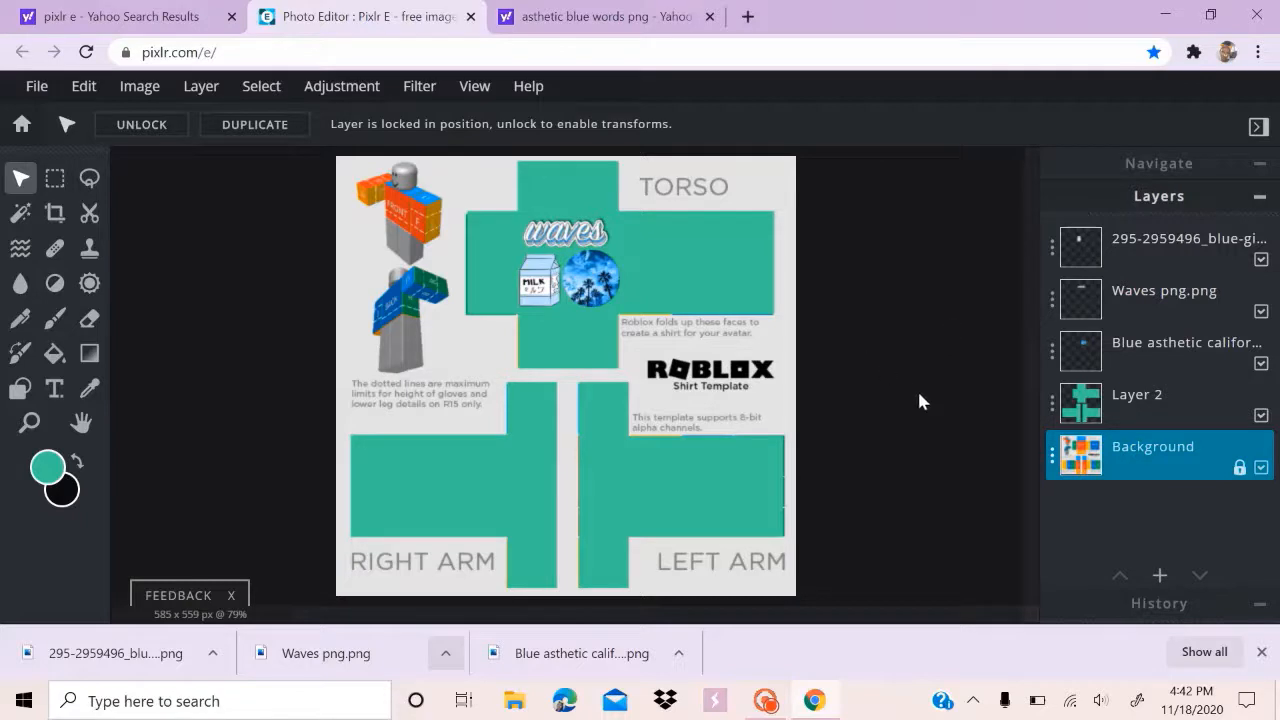
Hide the Background template layer and download the shirt design as a PNG named "Teal Tutorial shirt"
{"action": "left_click", "coordinate": [1261, 468]}
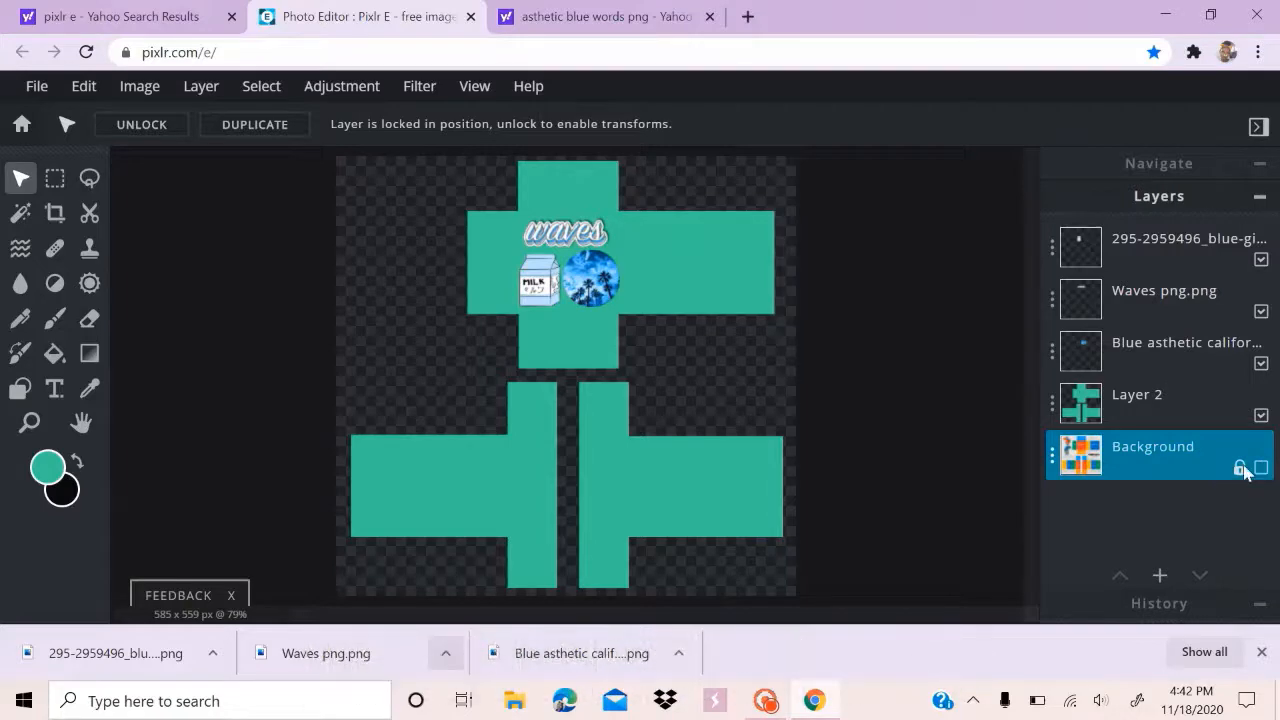
{"action": "left_click", "coordinate": [36, 86]}
{"action": "left_click", "coordinate": [118, 228]}
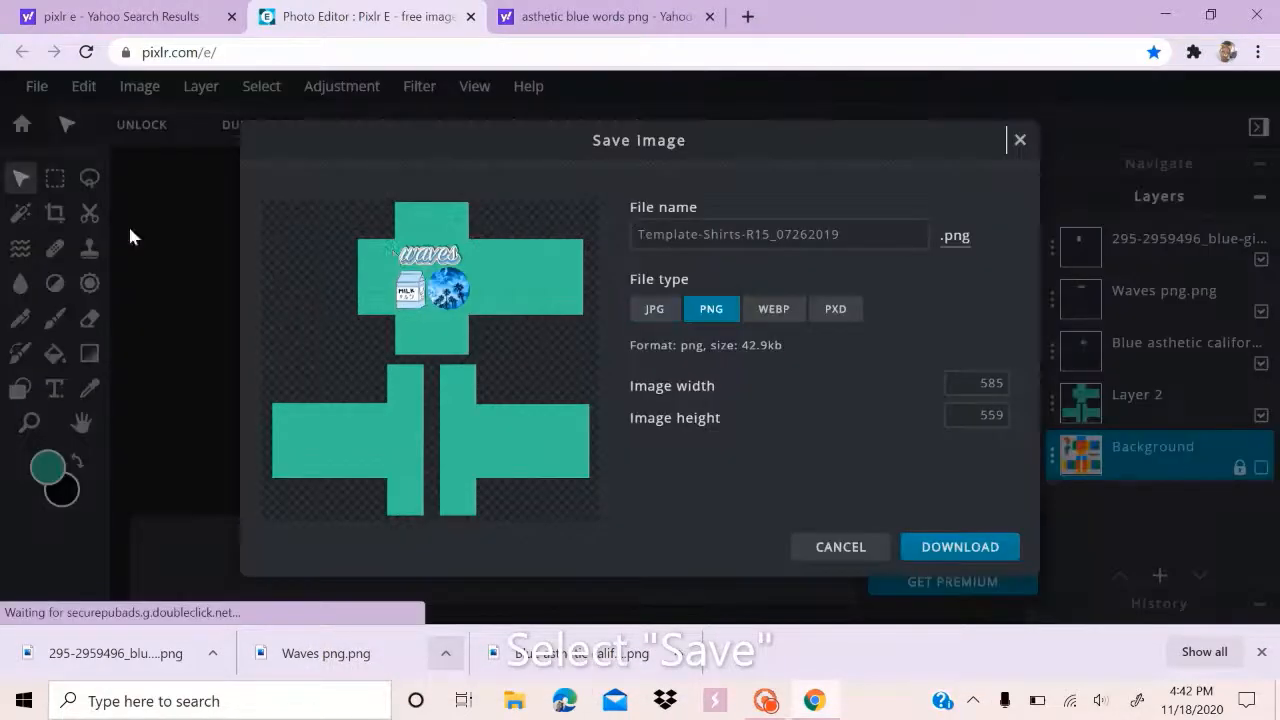
{"action": "left_click_drag", "start_coordinate": [869, 234], "coordinate": [636, 238]}
{"action": "type", "text": "T"}
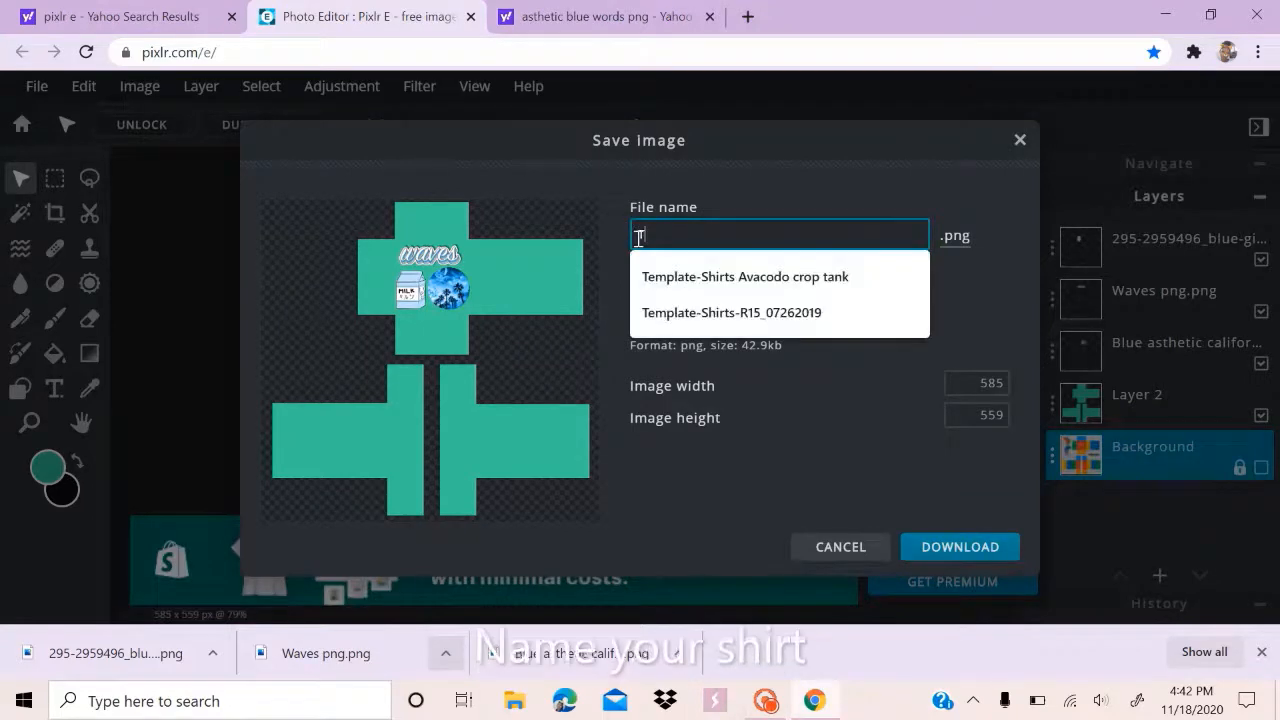
{"action": "type", "text": "4eal"}
{"action": "left_click", "coordinate": [654, 240]}
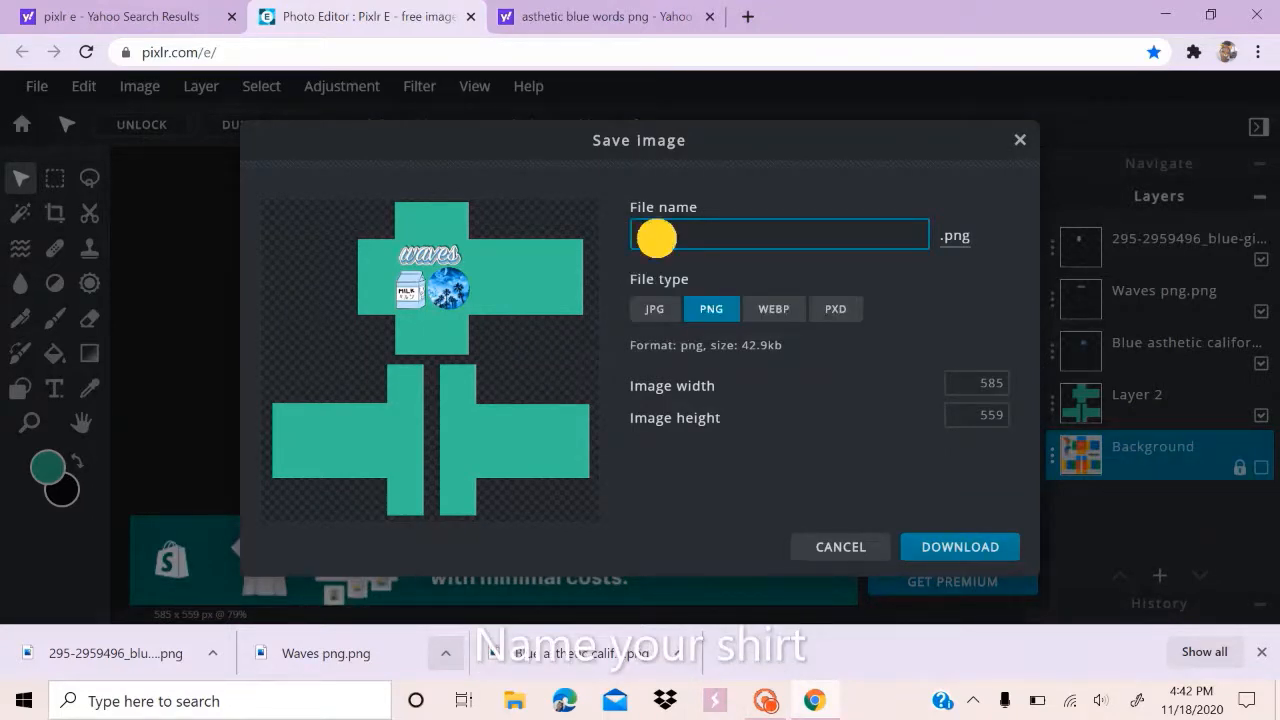
{"action": "key", "text": "BackSpace"}
{"action": "left_click", "coordinate": [683, 237]}
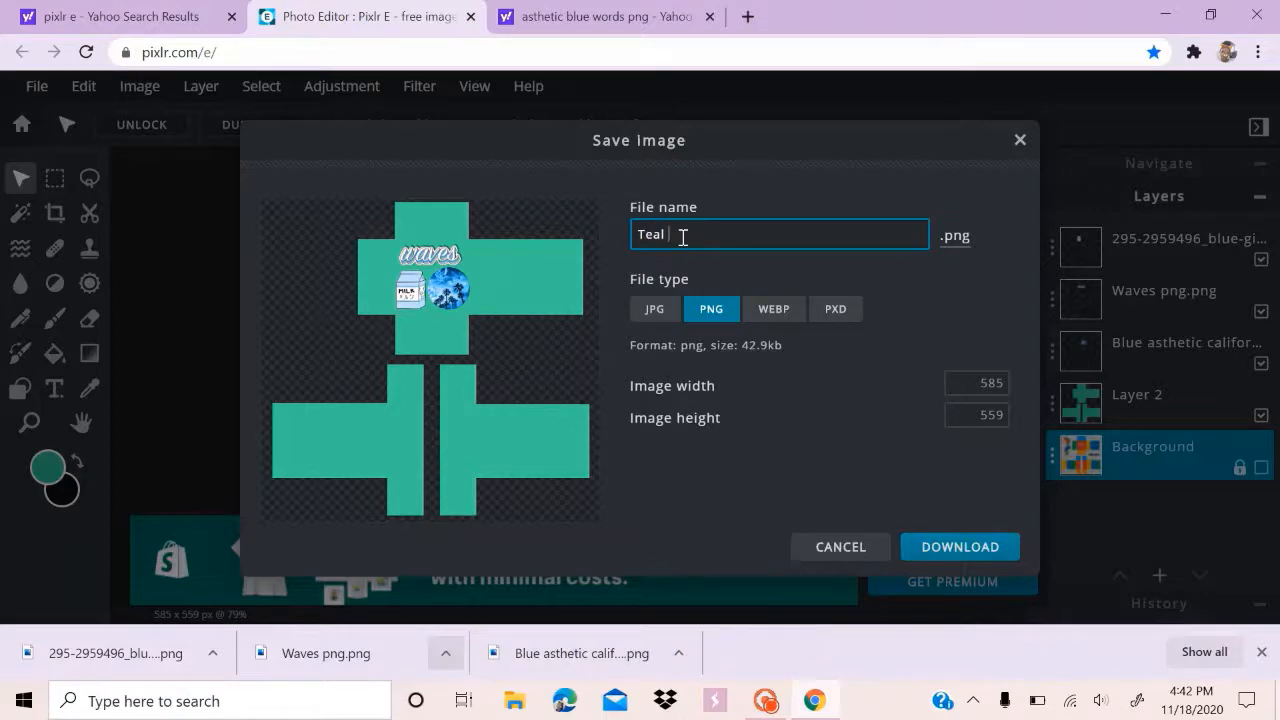
{"action": "left_click", "coordinate": [960, 547]}
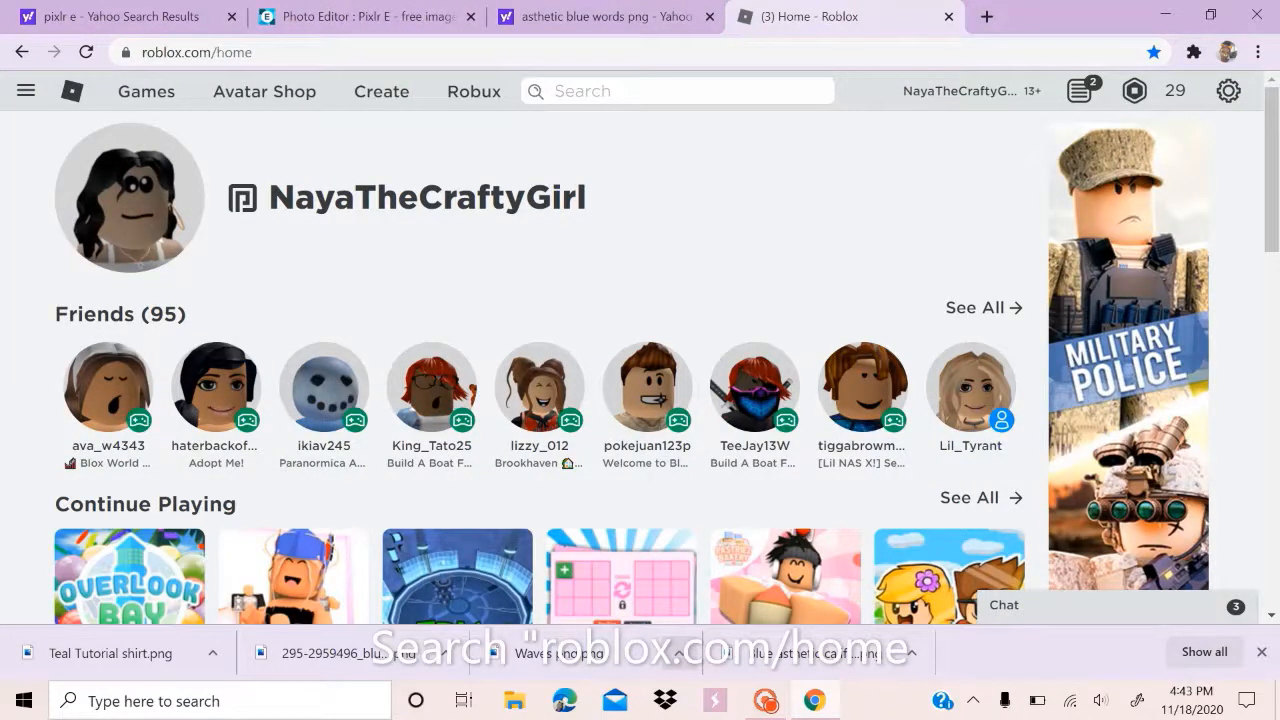
On the Roblox site, open the Shirts section of the Create page and switch to the group creations
{"action": "left_click", "coordinate": [390, 92]}
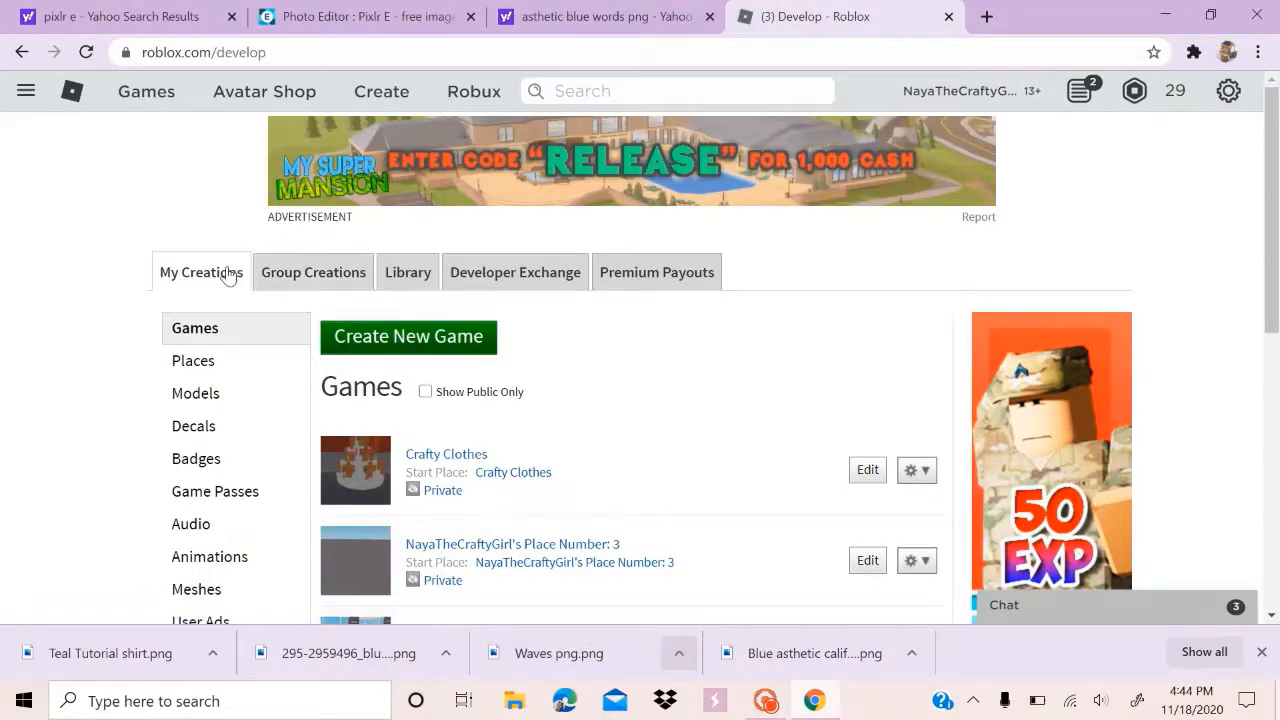
{"action": "scroll", "coordinate": [228, 282], "scroll_direction": "down", "scroll_amount": 3}
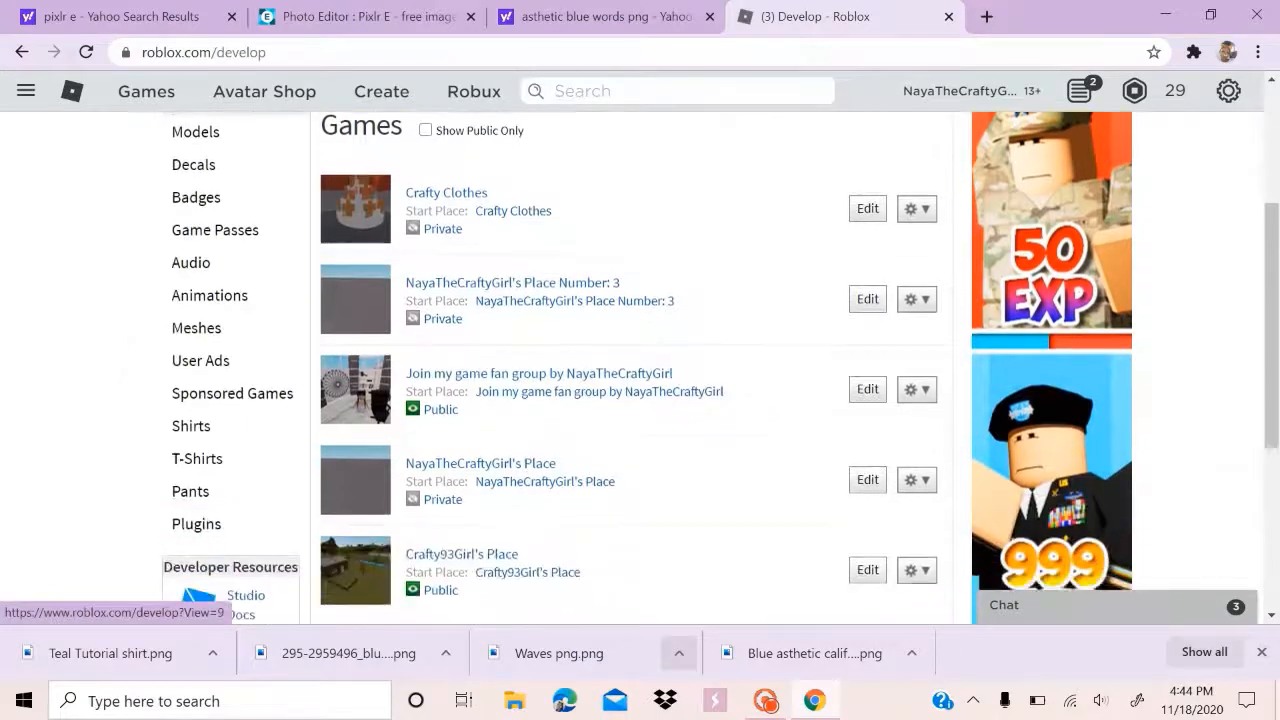
{"action": "left_click", "coordinate": [191, 424]}
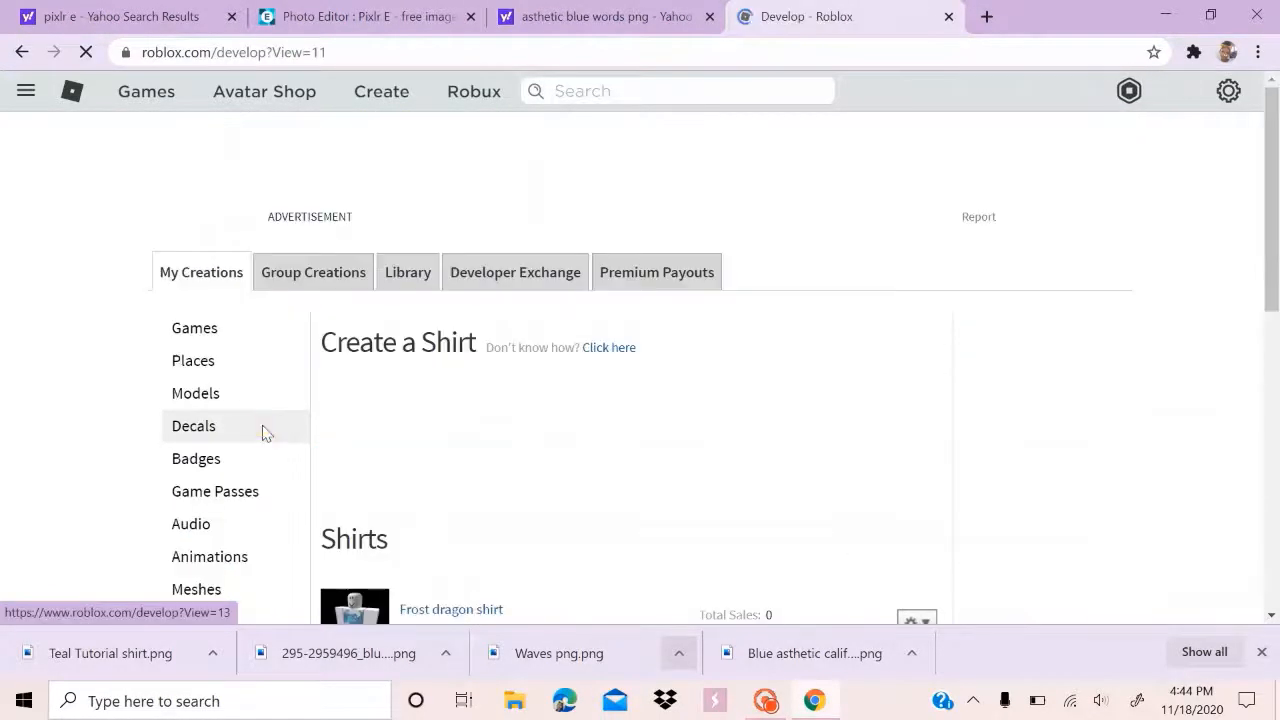
{"action": "scroll", "coordinate": [522, 482], "scroll_direction": "down", "scroll_amount": 3}
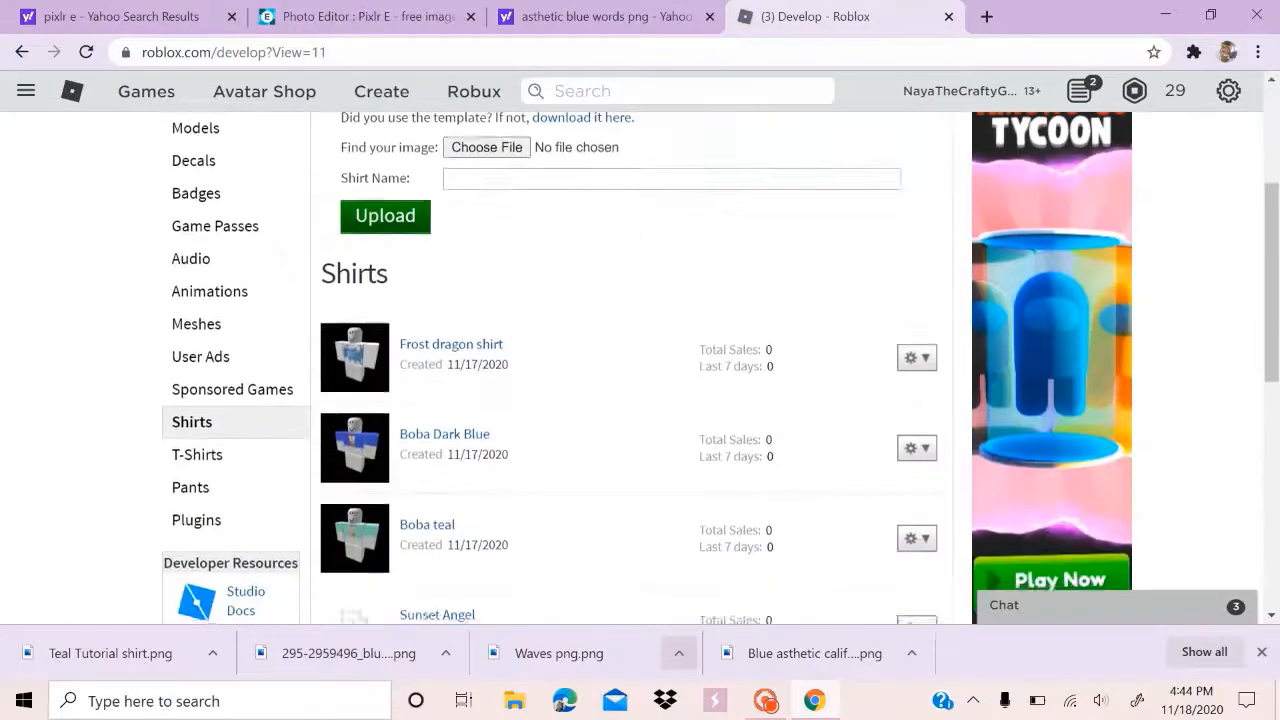
{"action": "scroll", "coordinate": [522, 482], "scroll_direction": "up", "scroll_amount": 3}
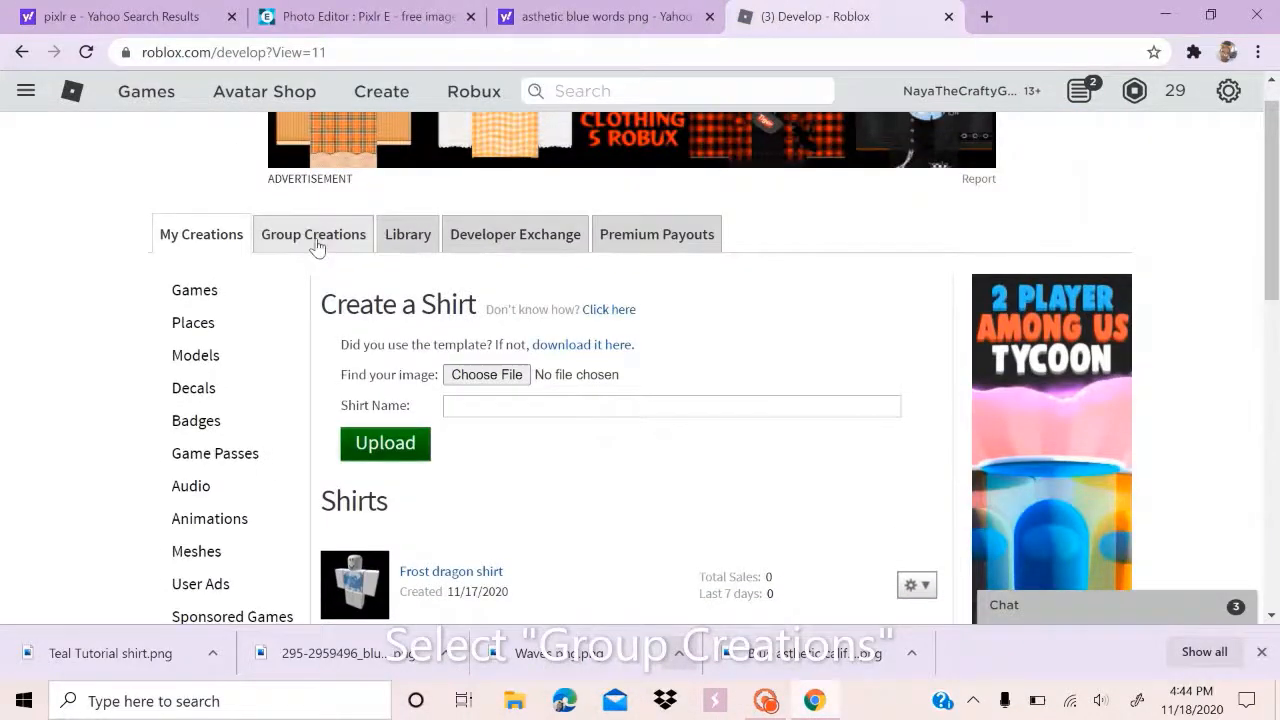
{"action": "left_click", "coordinate": [314, 236]}
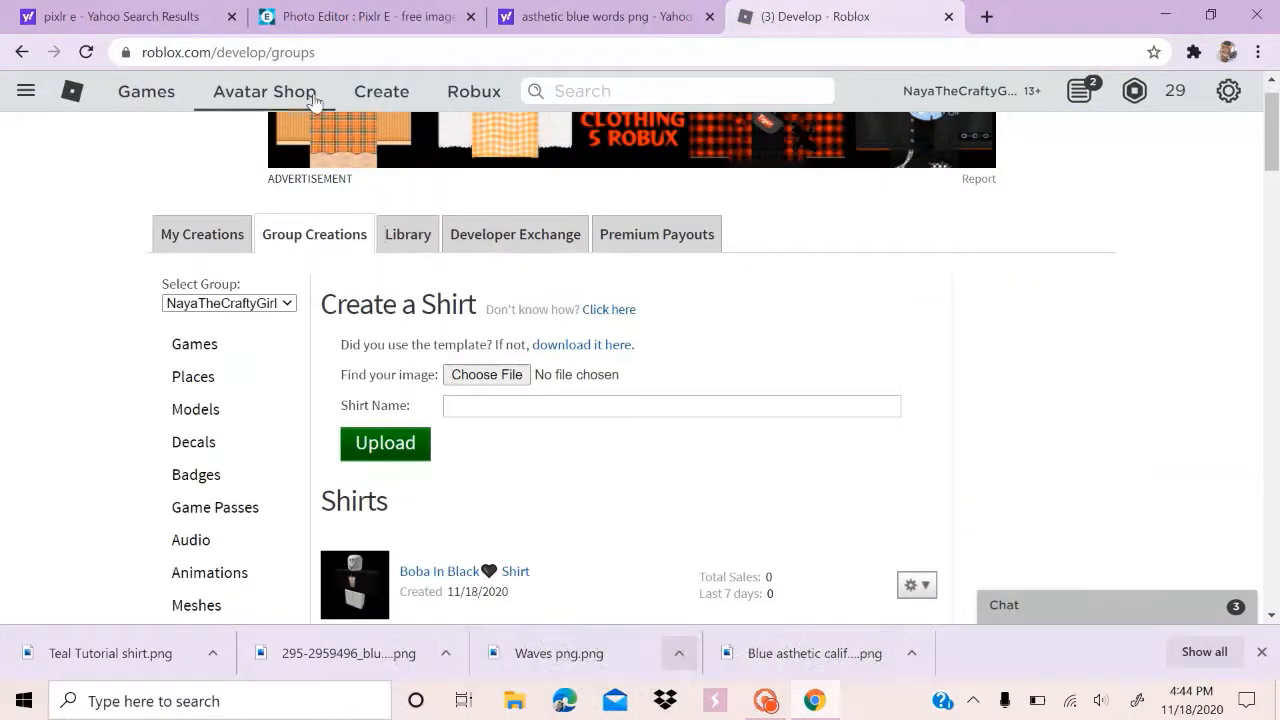
Open the owned Roblox group's store and examine the clothing items it offers
{"action": "left_click", "coordinate": [26, 92]}
{"action": "left_click", "coordinate": [28, 95]}
{"action": "scroll", "coordinate": [367, 258], "scroll_direction": "down", "scroll_amount": 2}
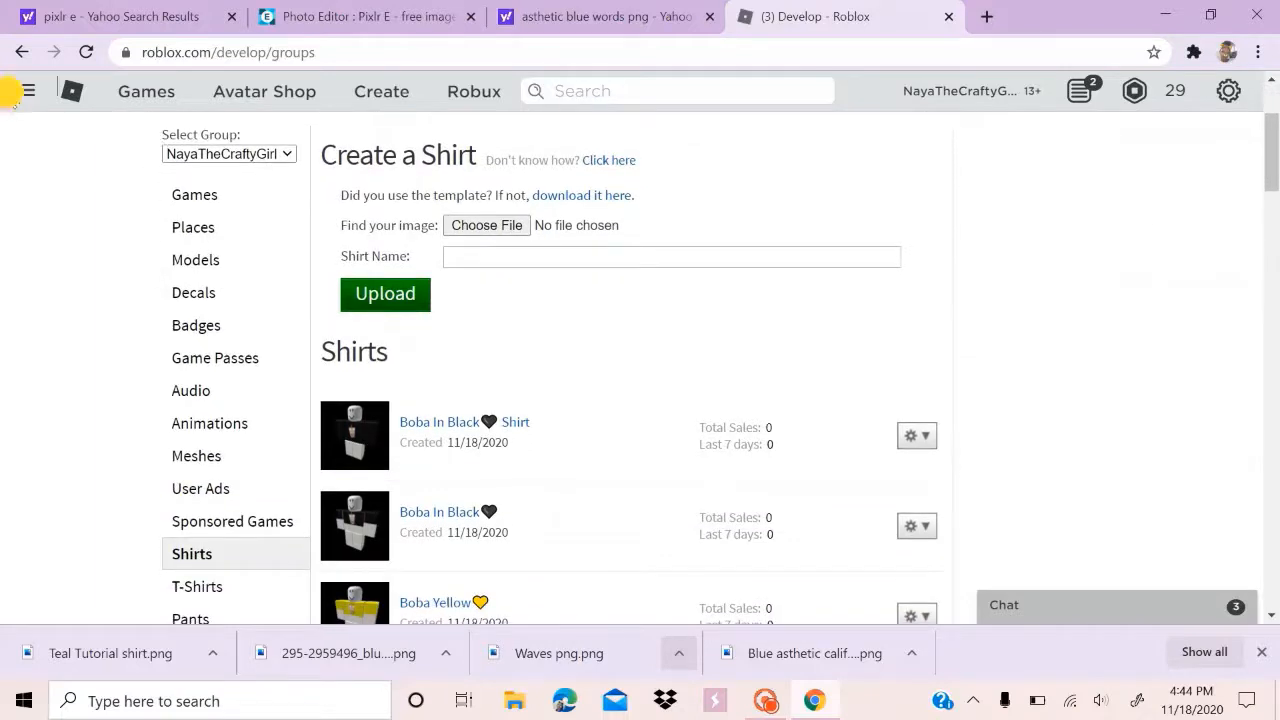
{"action": "left_click", "coordinate": [27, 92]}
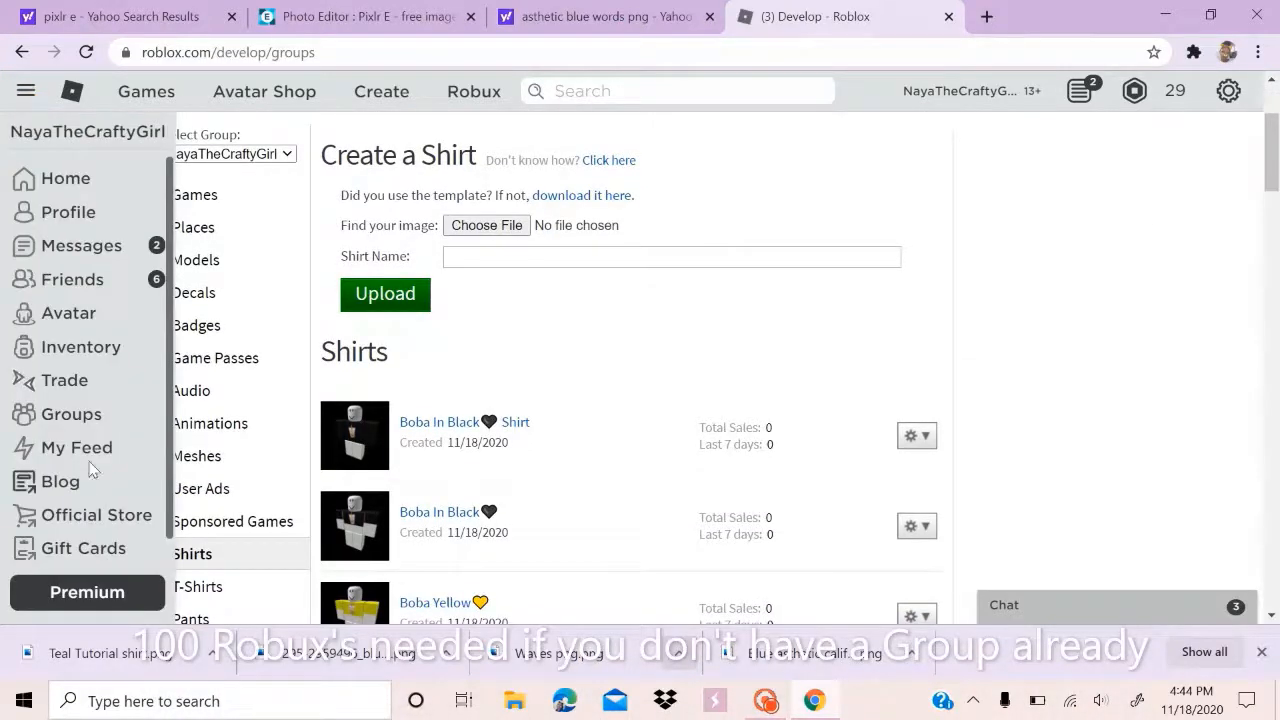
{"action": "left_click", "coordinate": [86, 414]}
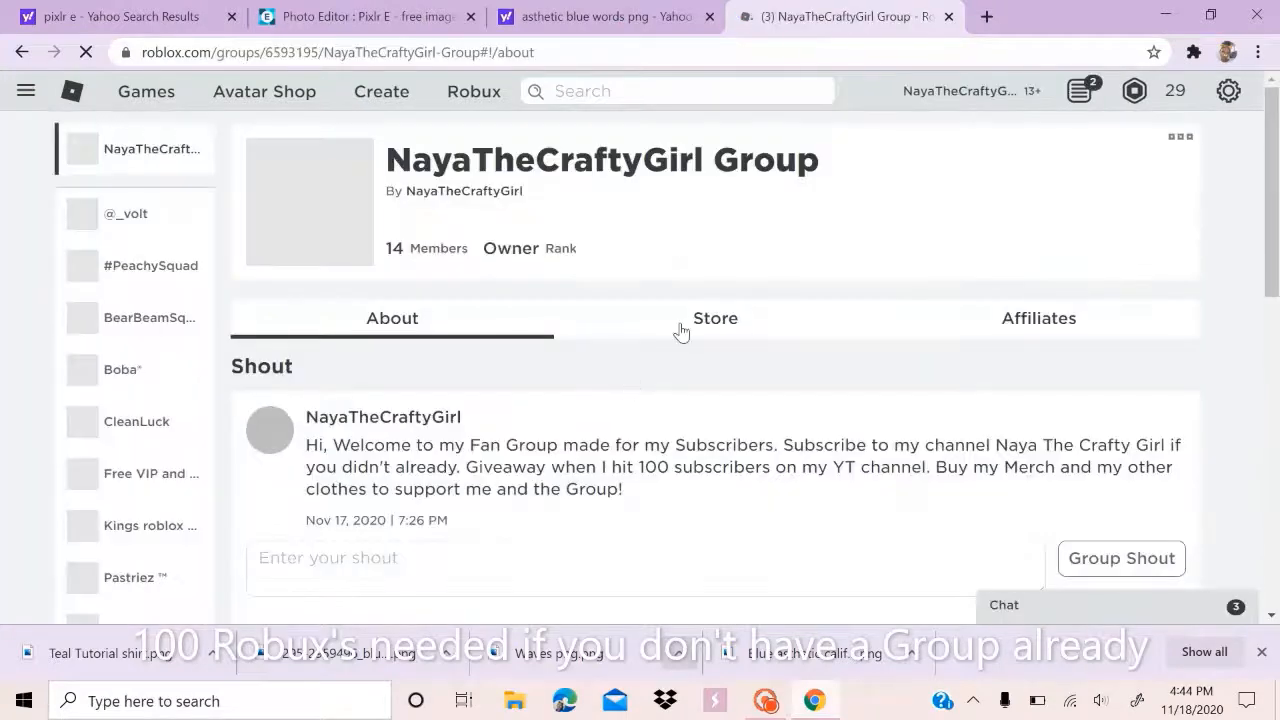
{"action": "left_click", "coordinate": [685, 326]}
{"action": "scroll", "coordinate": [797, 455], "scroll_direction": "down", "scroll_amount": 1}
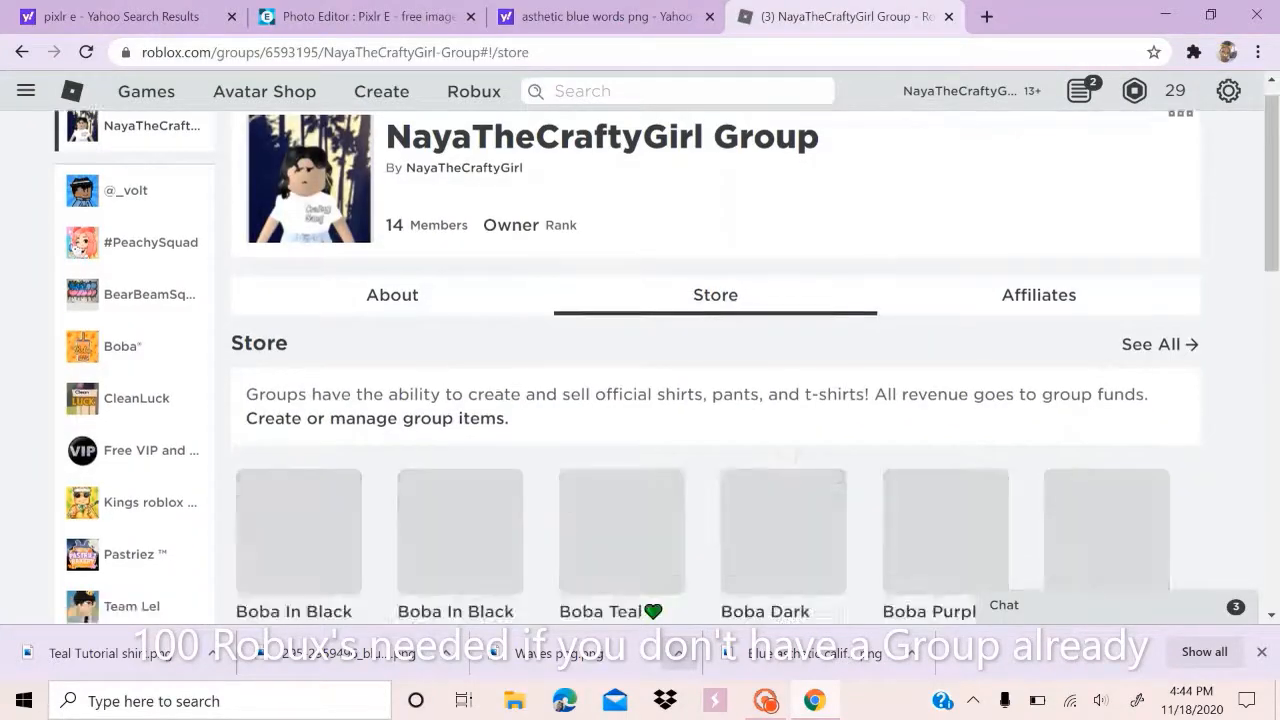
{"action": "scroll", "coordinate": [657, 572], "scroll_direction": "down", "scroll_amount": 2}
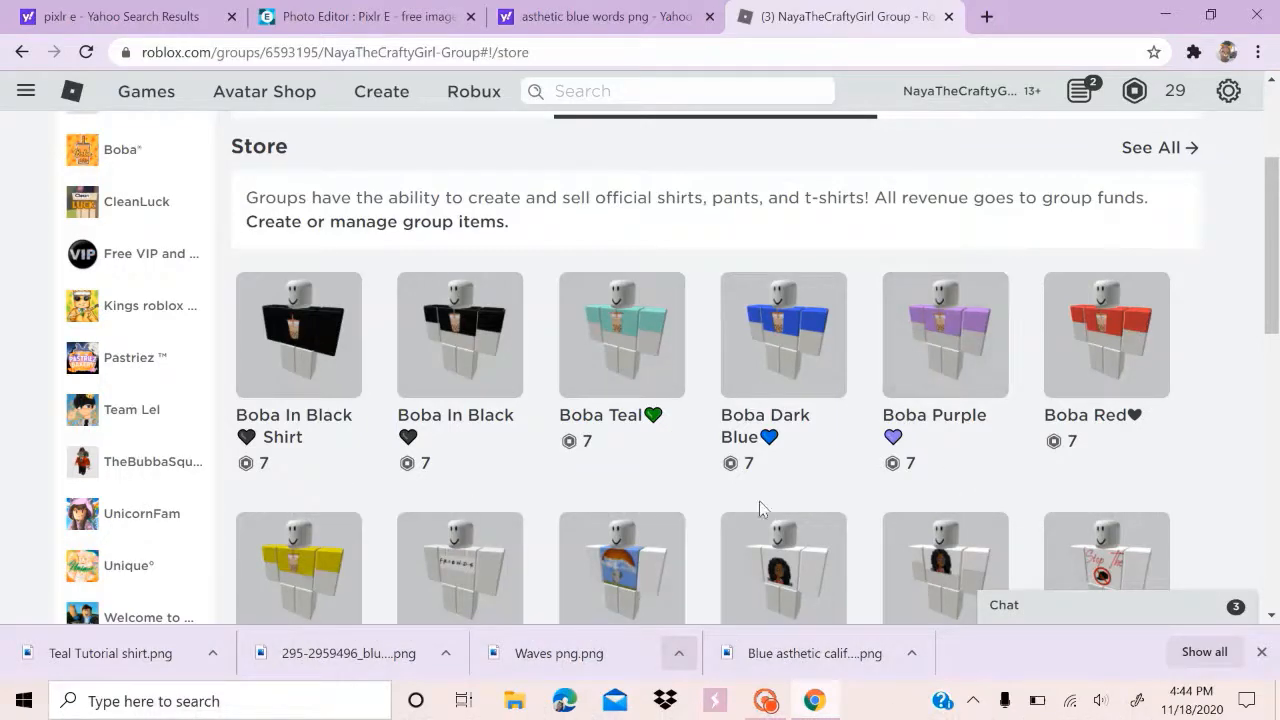
{"action": "scroll", "coordinate": [785, 150], "scroll_direction": "down", "scroll_amount": 3}
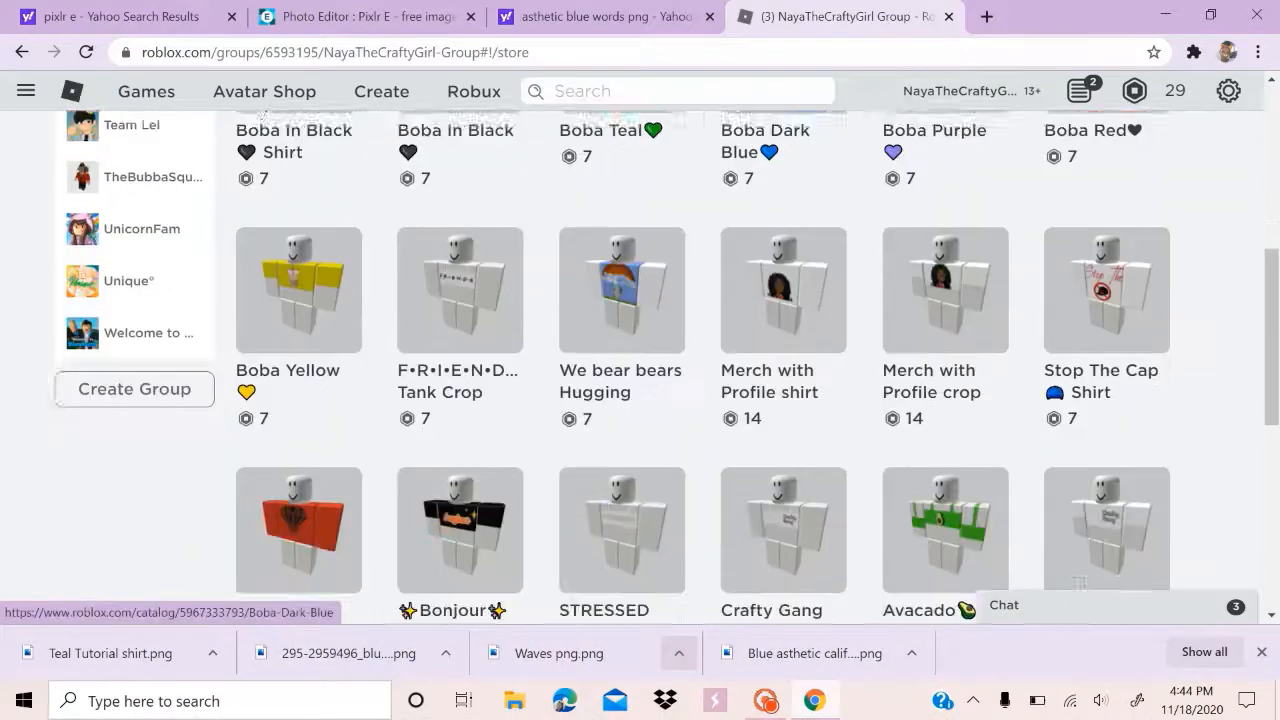
{"action": "scroll", "coordinate": [785, 150], "scroll_direction": "up", "scroll_amount": 1}
{"action": "scroll", "coordinate": [785, 200], "scroll_direction": "up", "scroll_amount": 4}
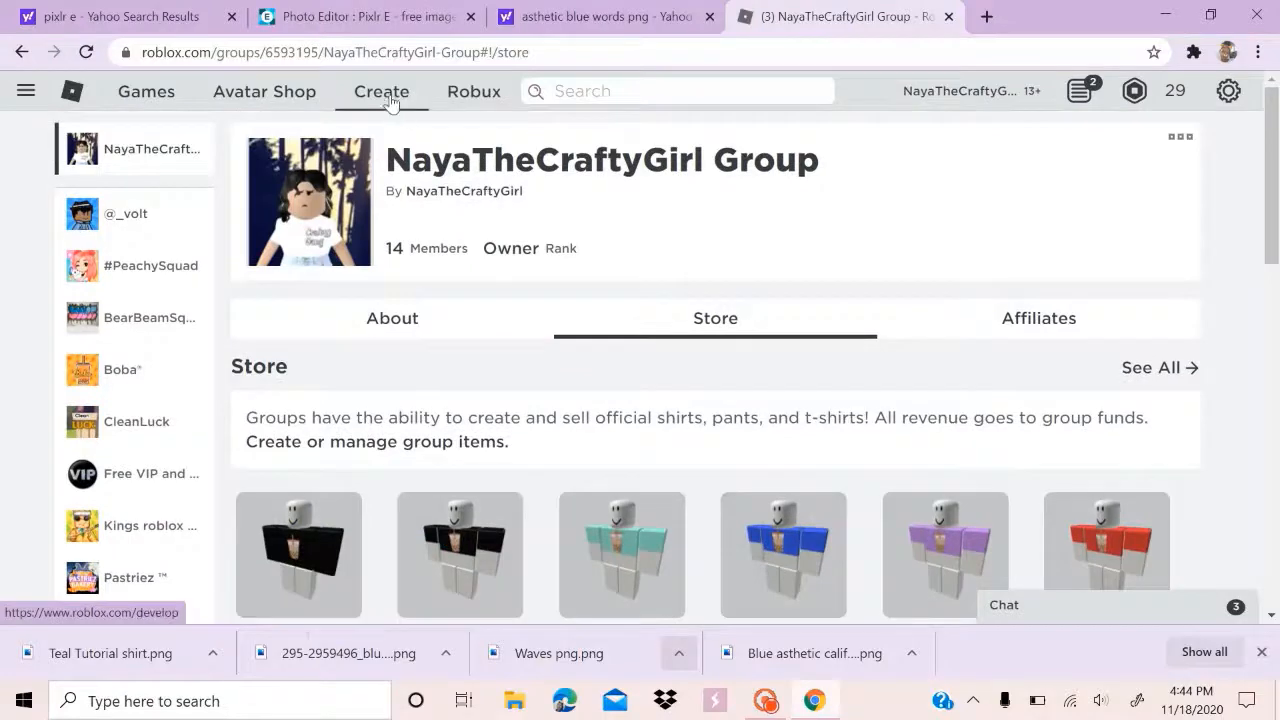
Open the Shirts section of the group creations on the Roblox Create page
{"action": "left_click", "coordinate": [383, 93]}
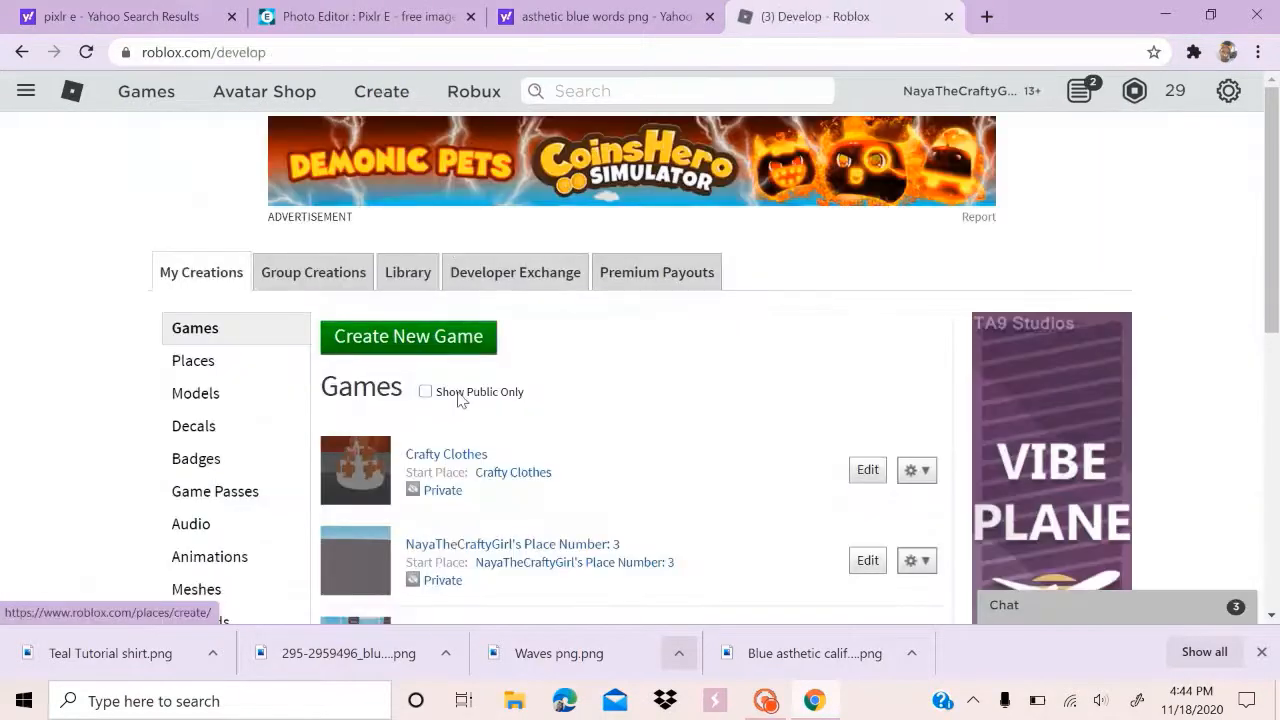
{"action": "left_click", "coordinate": [293, 276]}
{"action": "scroll", "coordinate": [300, 320], "scroll_direction": "down", "scroll_amount": 3}
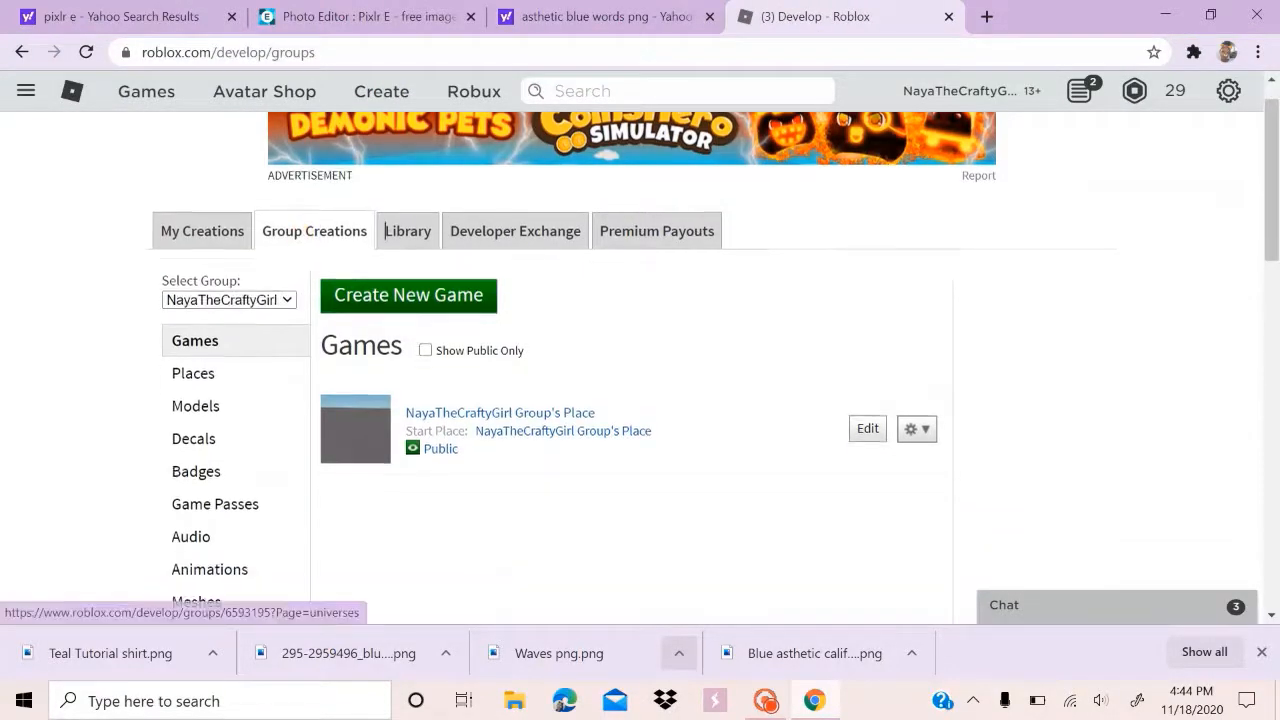
{"action": "left_click", "coordinate": [186, 497]}
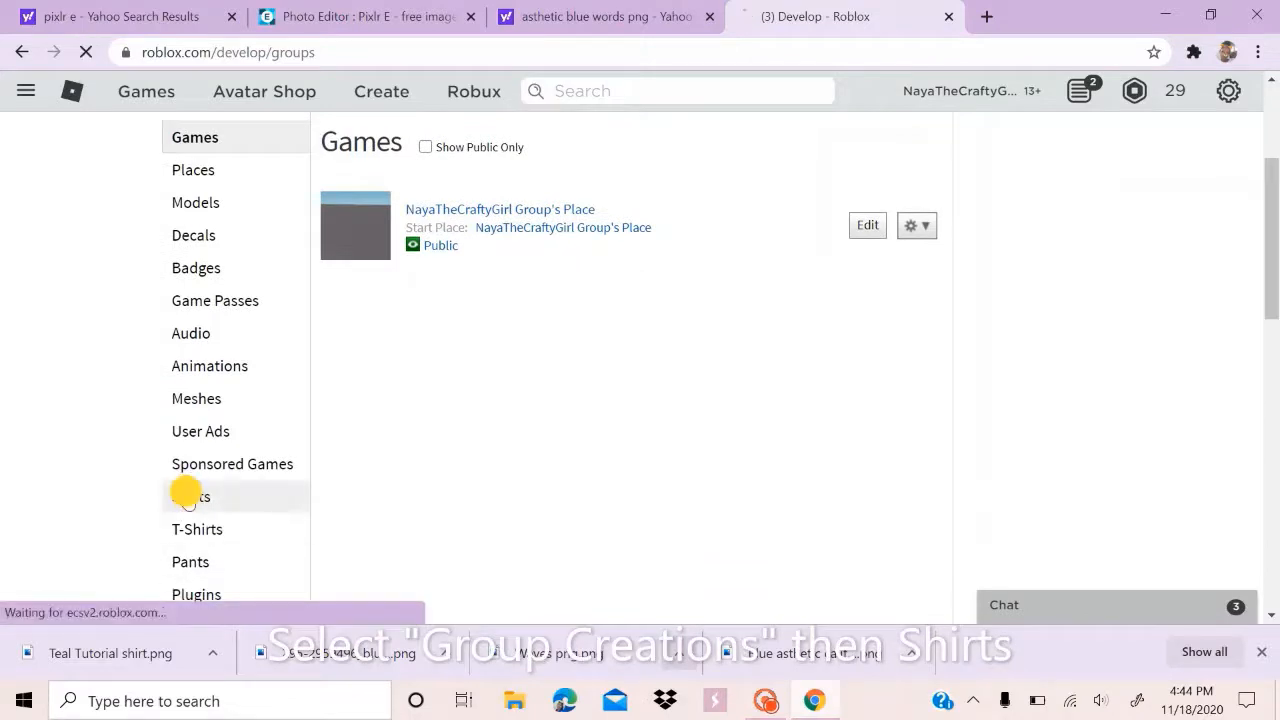
{"action": "scroll", "coordinate": [490, 400], "scroll_direction": "down", "scroll_amount": 2}
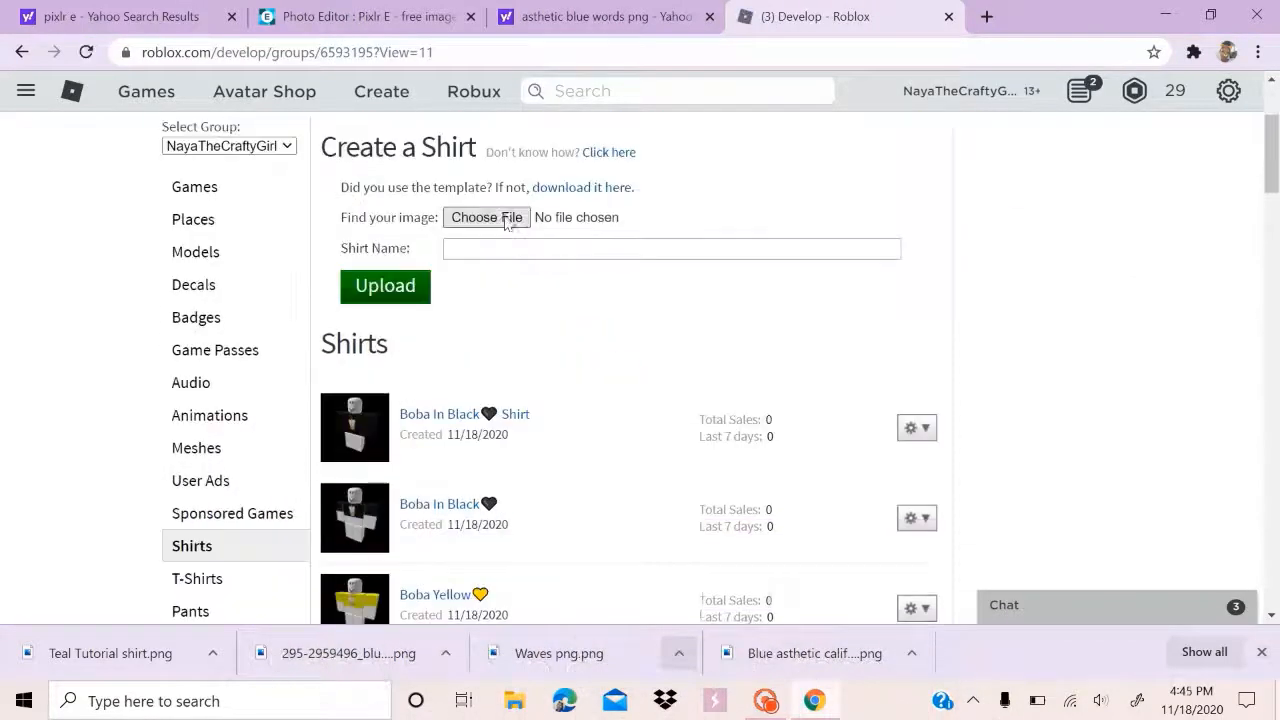
Upload the "Teal Tutorial shirt" image from Downloads as a new group shirt, keeping the file name as the shirt name
{"action": "left_click", "coordinate": [505, 214]}
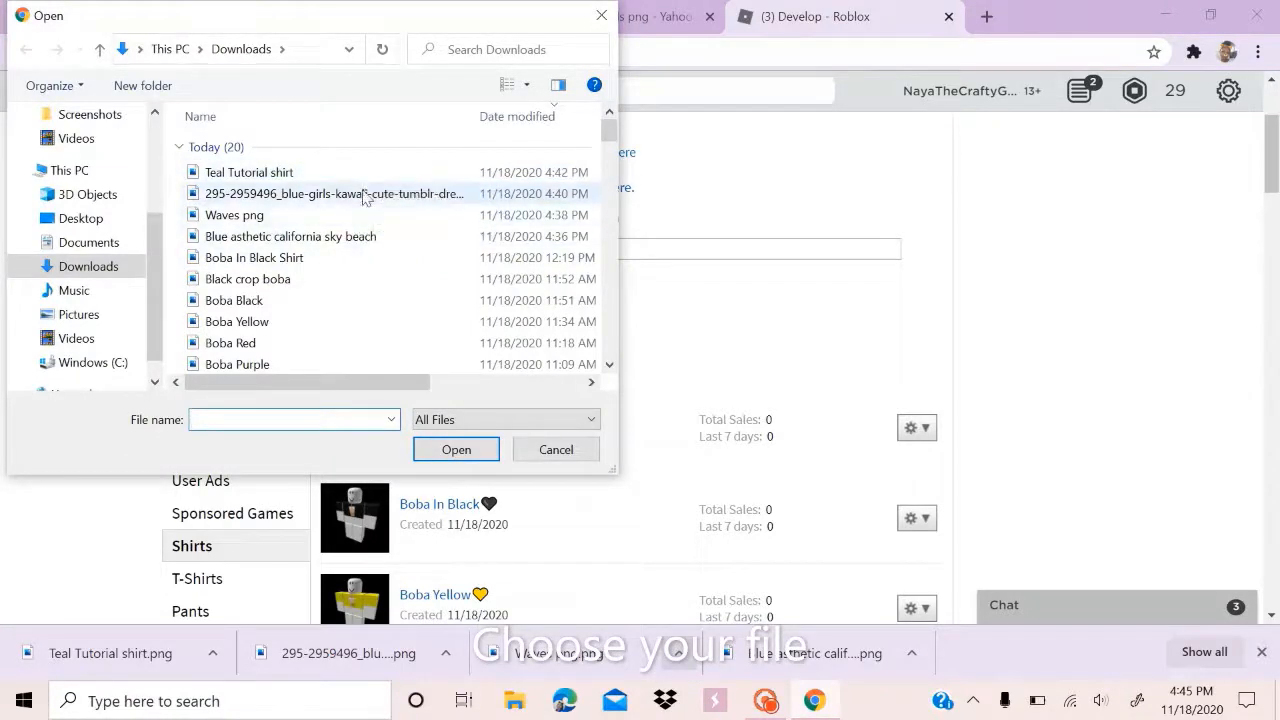
{"action": "left_click", "coordinate": [362, 174]}
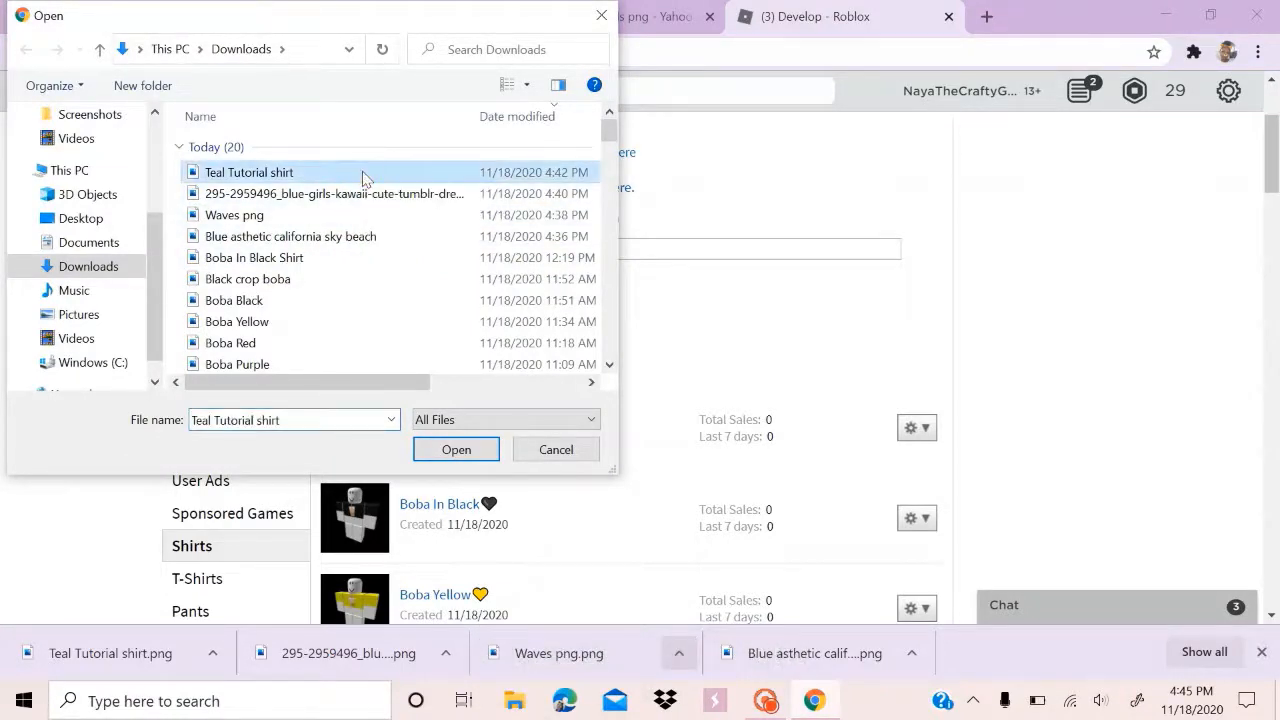
{"action": "left_click", "coordinate": [455, 449]}
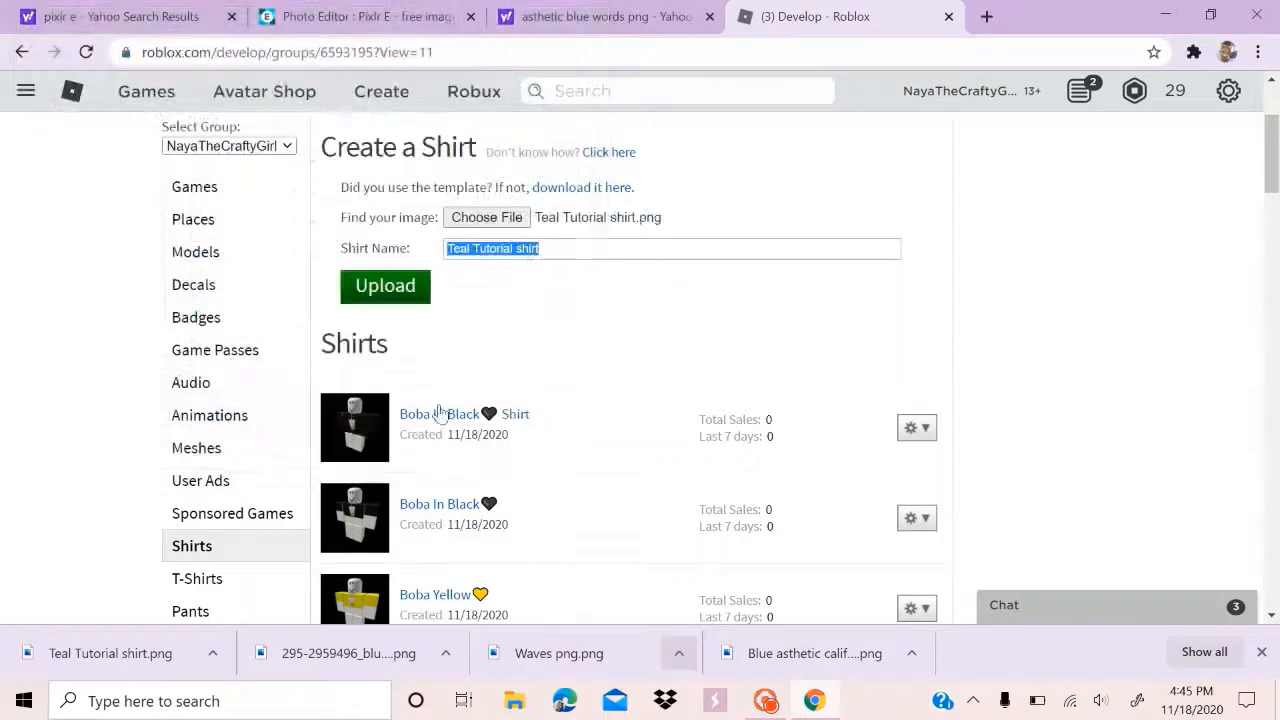
{"action": "left_click", "coordinate": [552, 282]}
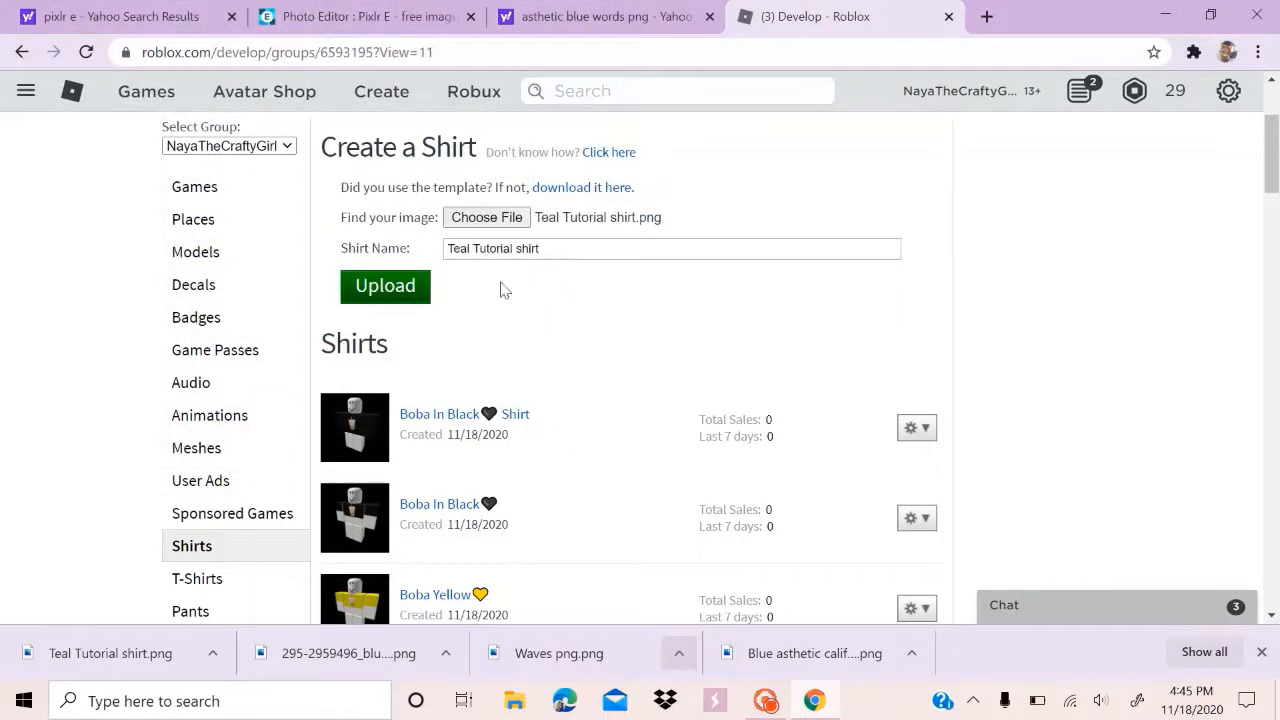
{"action": "left_click", "coordinate": [386, 286]}
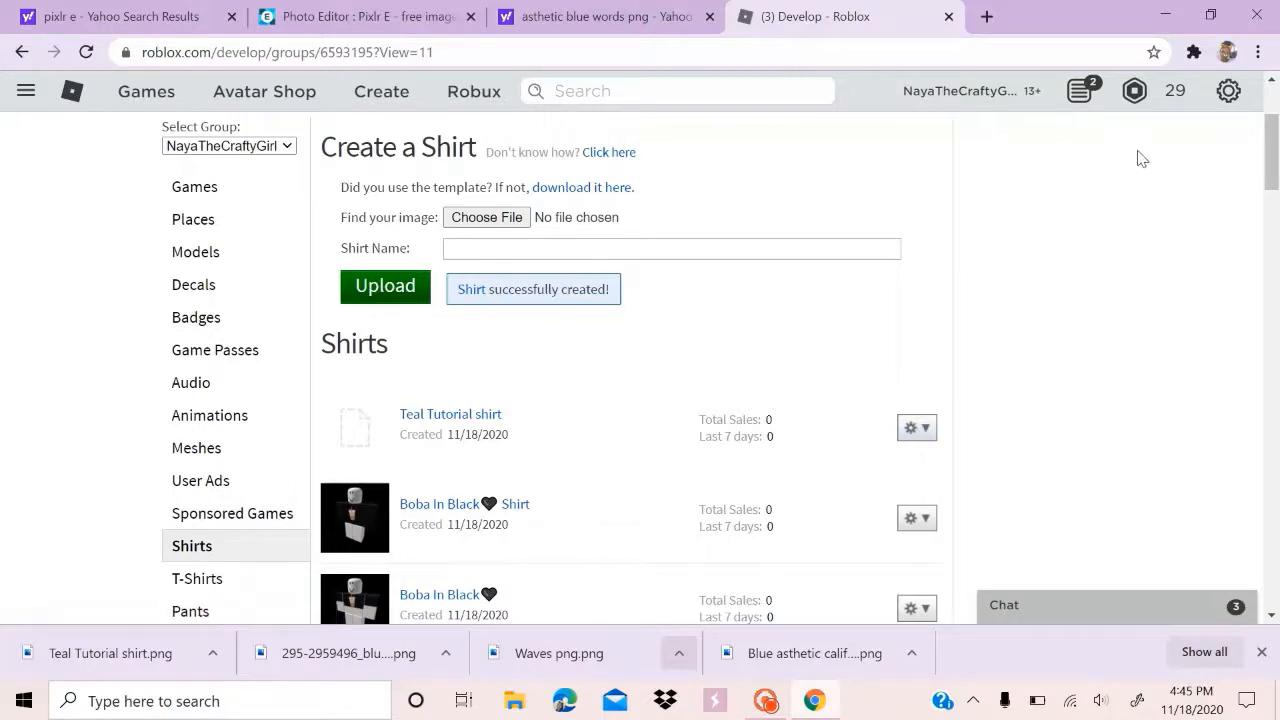
Open the configuration of the uploaded Teal Tutorial shirt and save its general settings with the name and description kept
{"action": "left_click", "coordinate": [929, 430]}
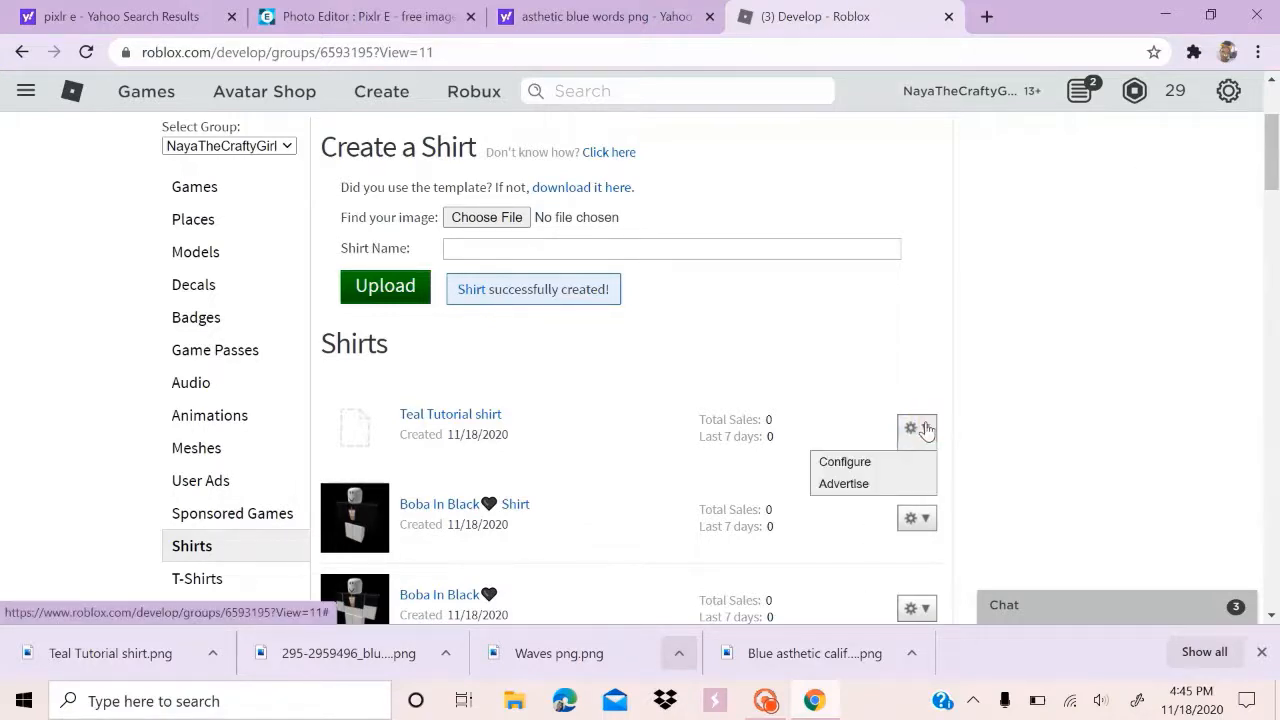
{"action": "left_click", "coordinate": [900, 466]}
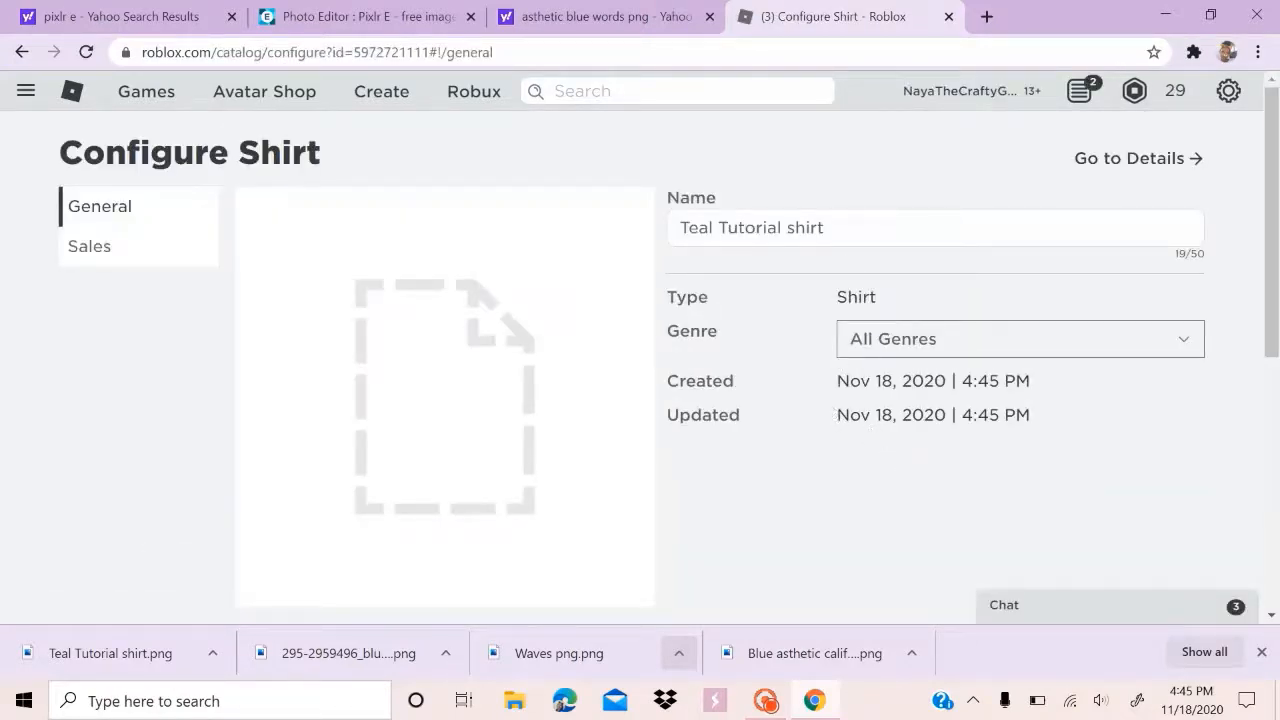
{"action": "left_click", "coordinate": [837, 228]}
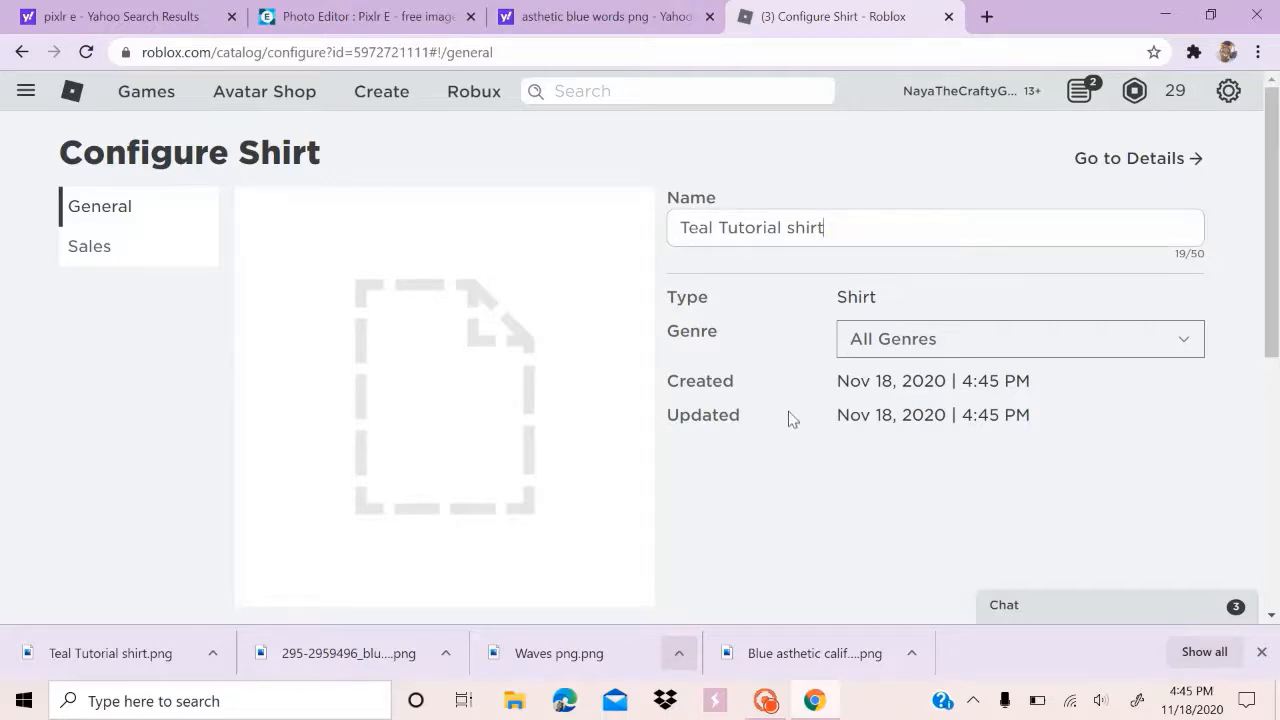
{"action": "scroll", "coordinate": [790, 418], "scroll_direction": "down", "scroll_amount": 4}
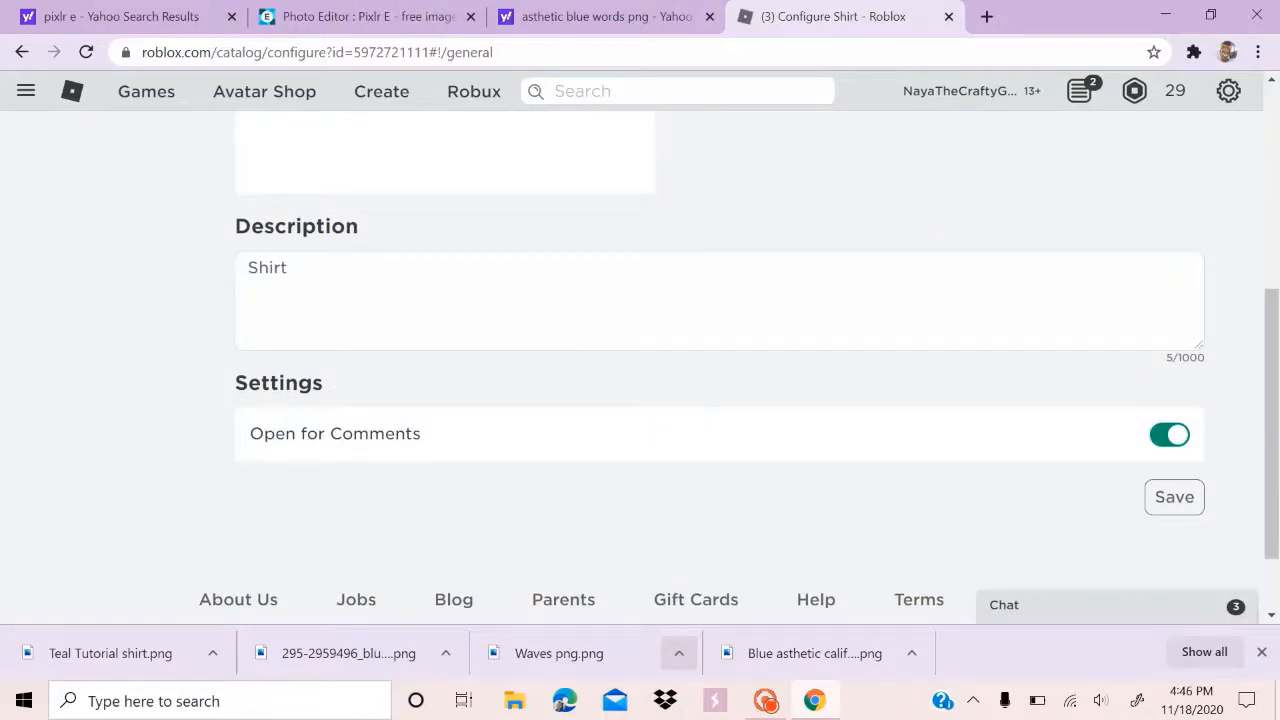
{"action": "left_click", "coordinate": [1170, 492]}
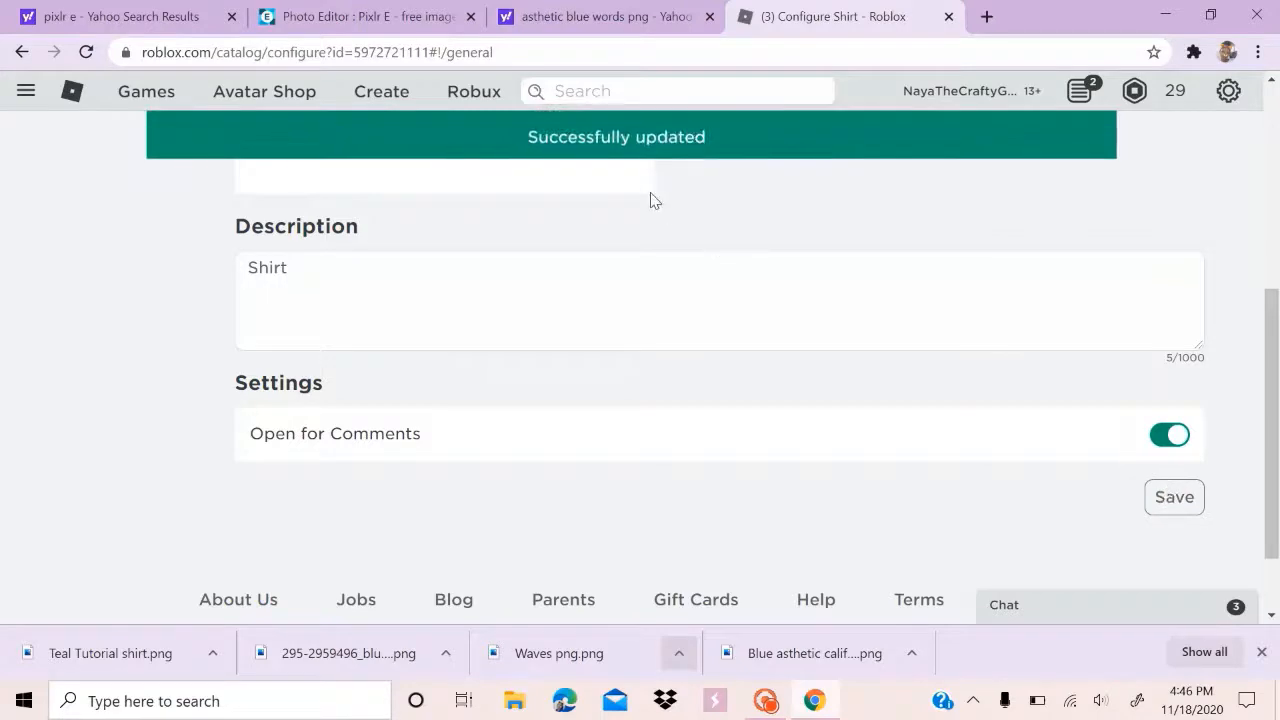
Put the Teal Tutorial shirt on sale at a price of 7 Robux and save the sales settings
{"action": "scroll", "coordinate": [650, 200], "scroll_direction": "up", "scroll_amount": 5}
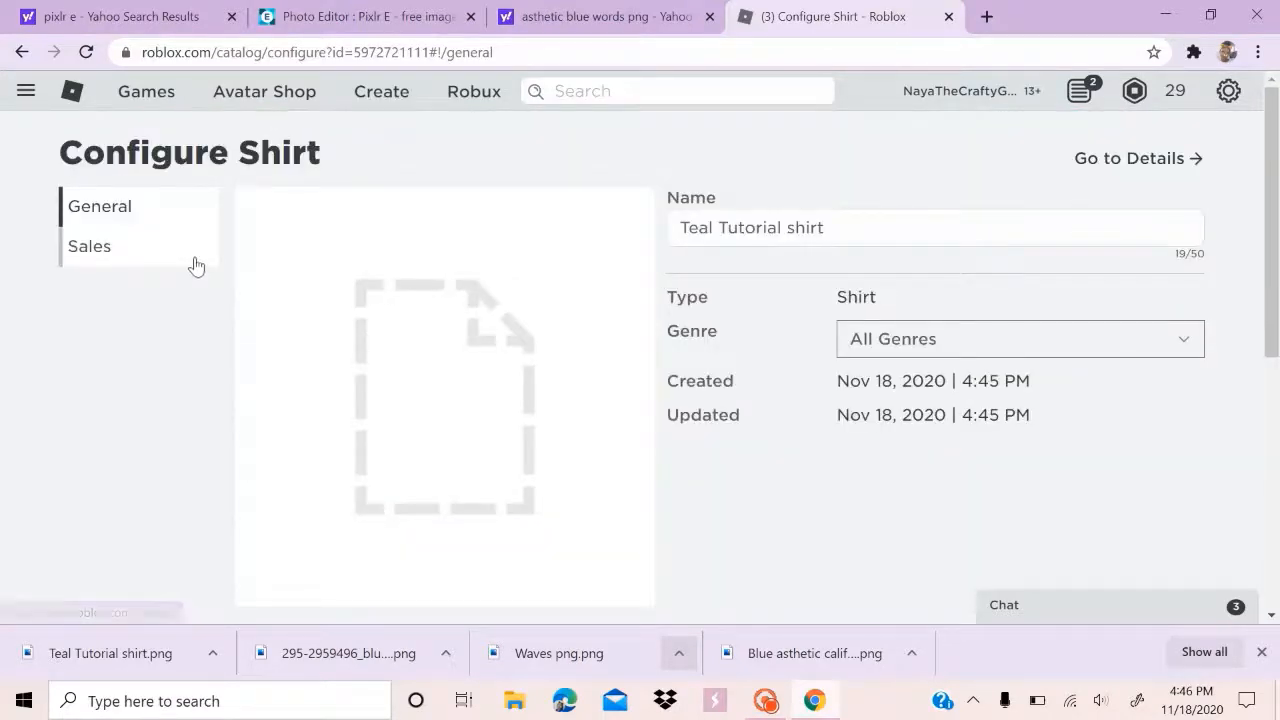
{"action": "left_click", "coordinate": [196, 264]}
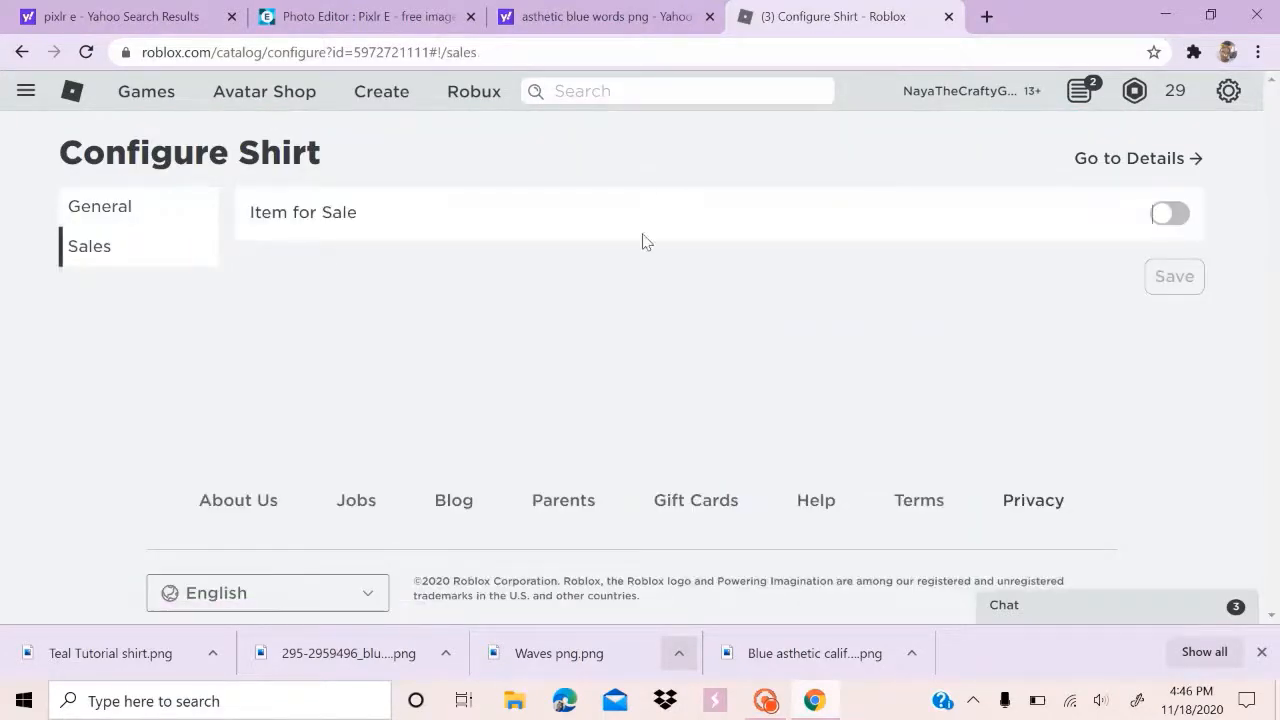
{"action": "left_click", "coordinate": [1172, 214]}
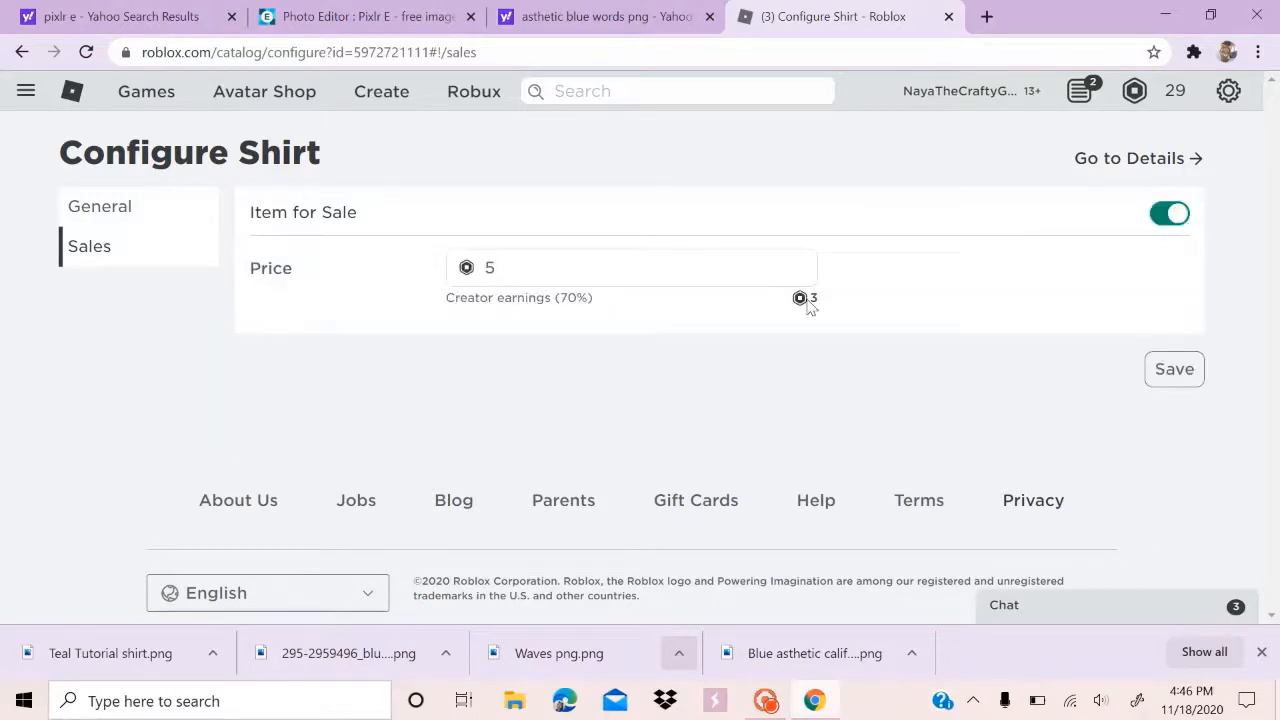
{"action": "left_click", "coordinate": [738, 274]}
{"action": "key", "text": "BackSpace"}
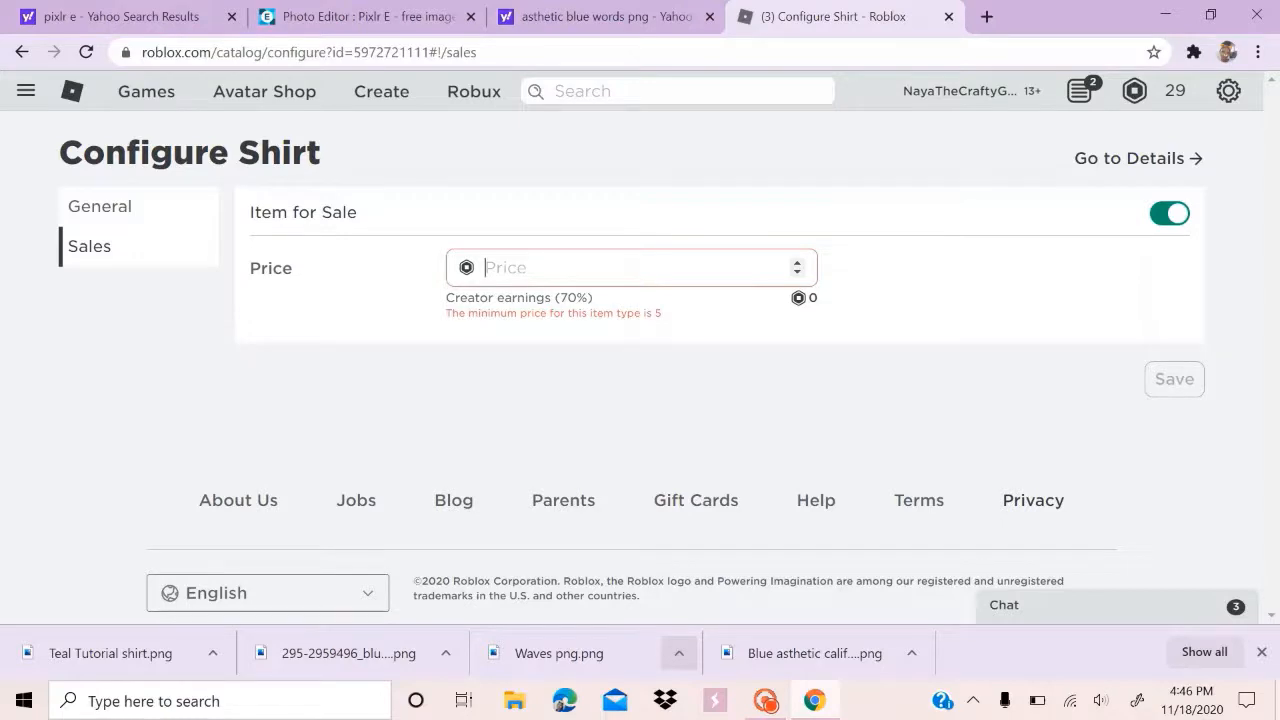
{"action": "type", "text": "7"}
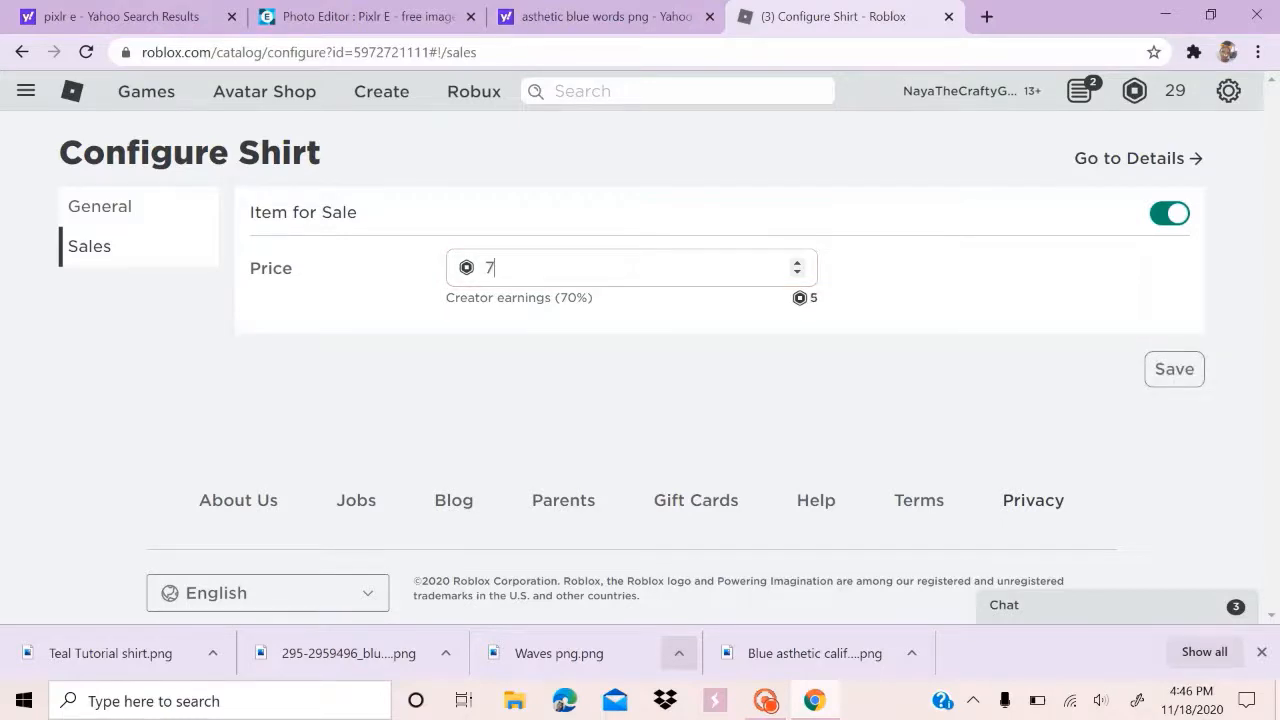
{"action": "left_click", "coordinate": [1176, 372]}
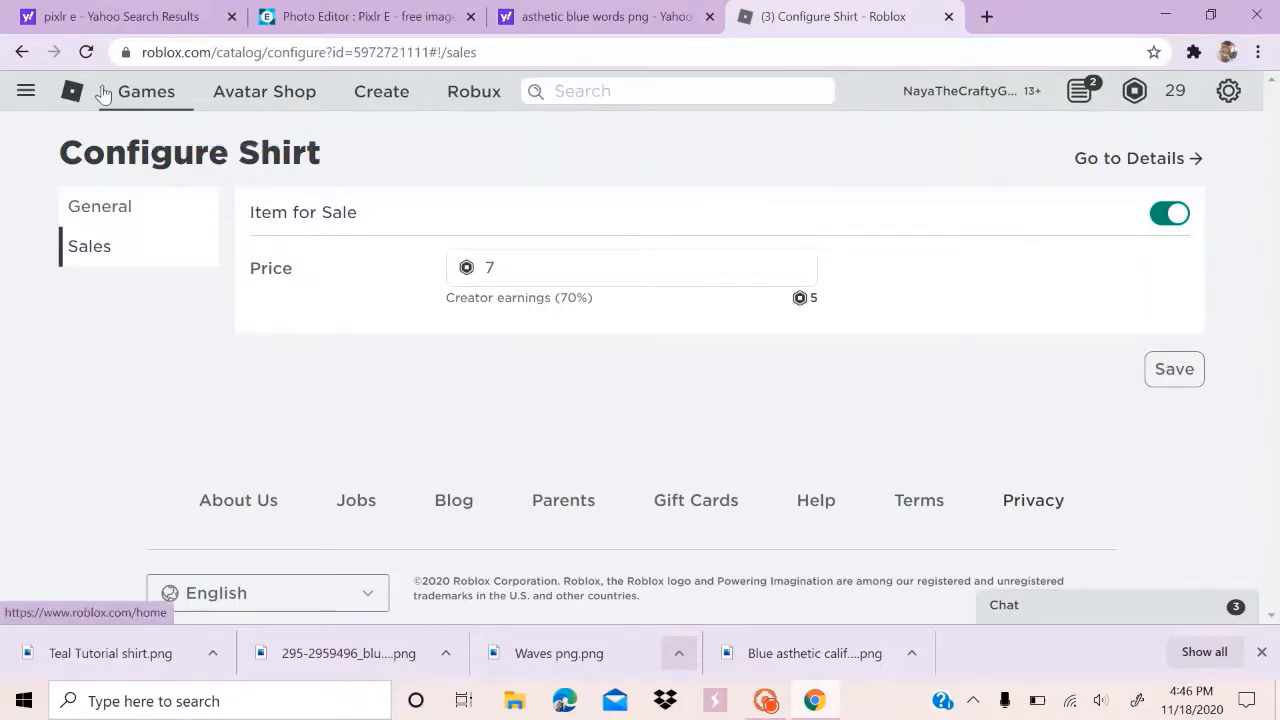
Return to the group's shirt list and look through the uploaded shirts
{"action": "left_click", "coordinate": [24, 53]}
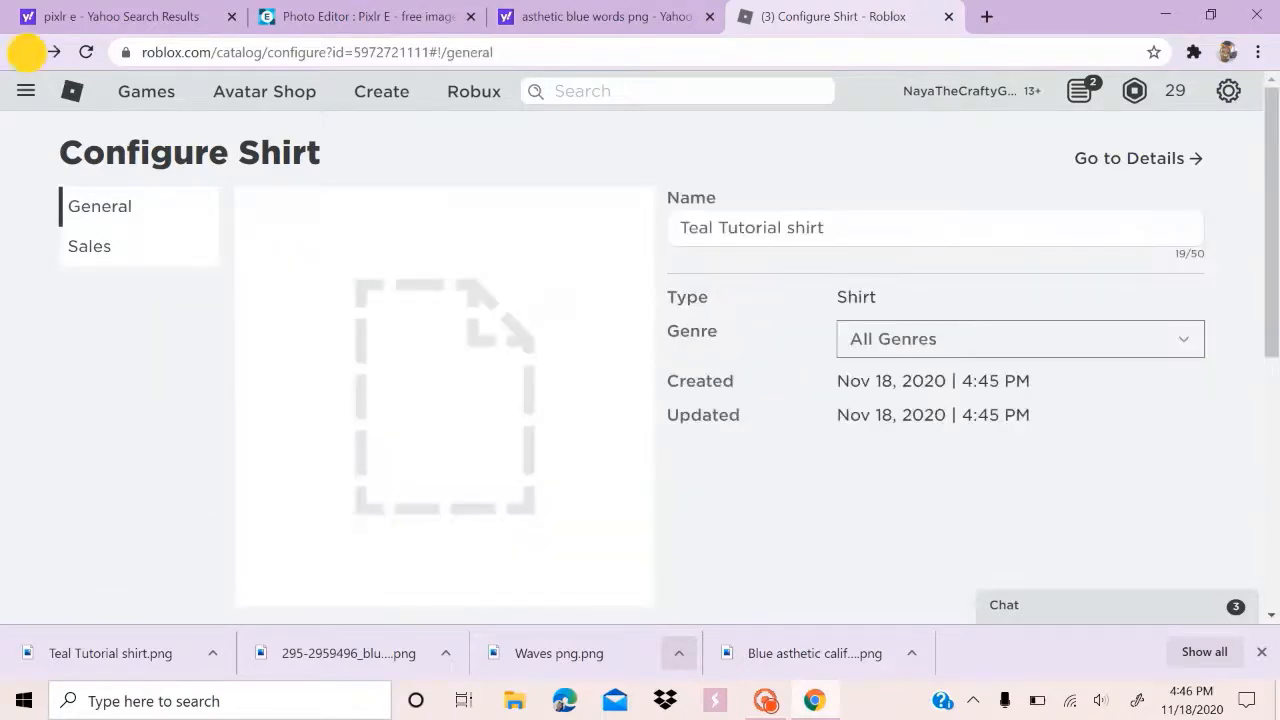
{"action": "left_click", "coordinate": [24, 53]}
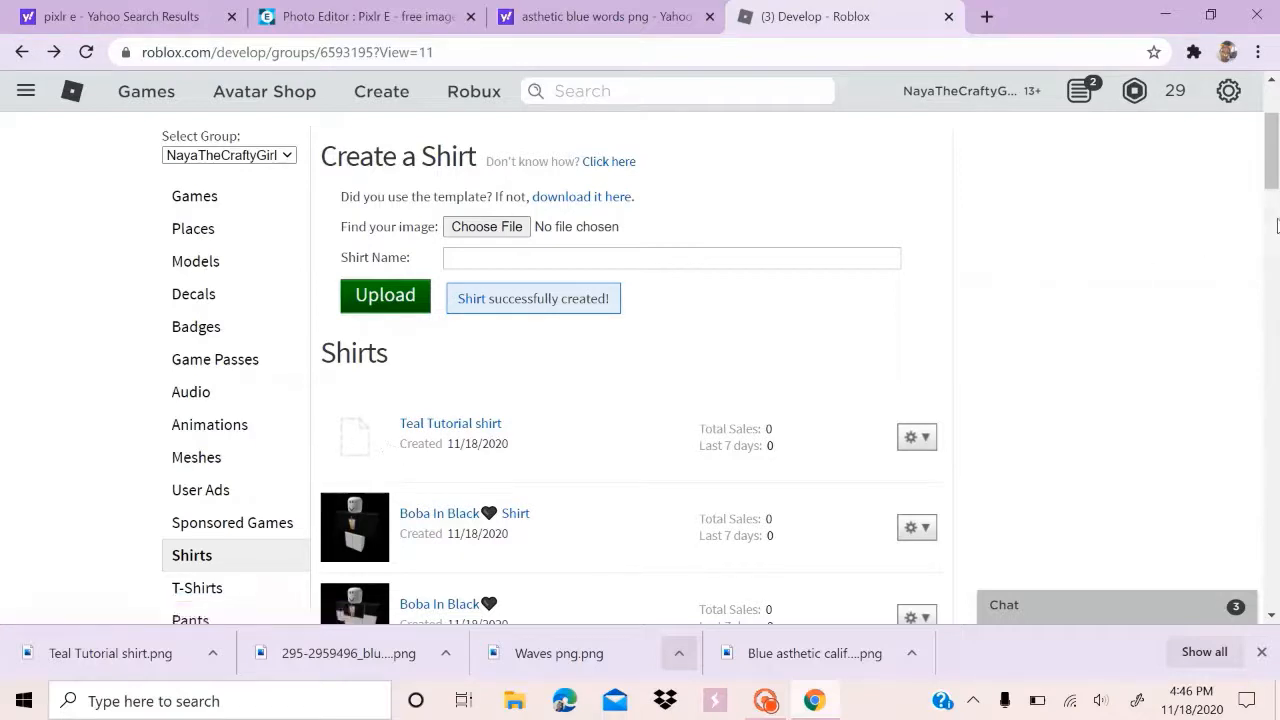
{"action": "left_click_drag", "start_coordinate": [1274, 155], "coordinate": [1252, 365]}
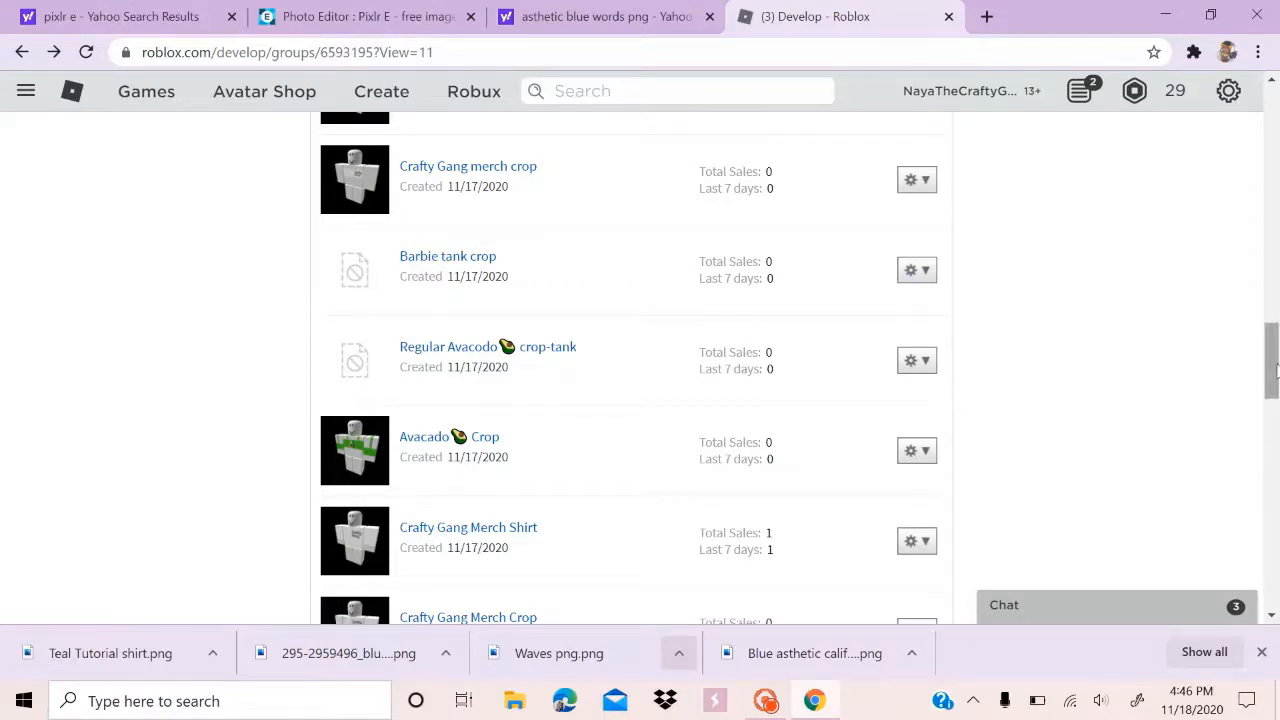
{"action": "left_click_drag", "start_coordinate": [1271, 355], "coordinate": [1266, 144]}
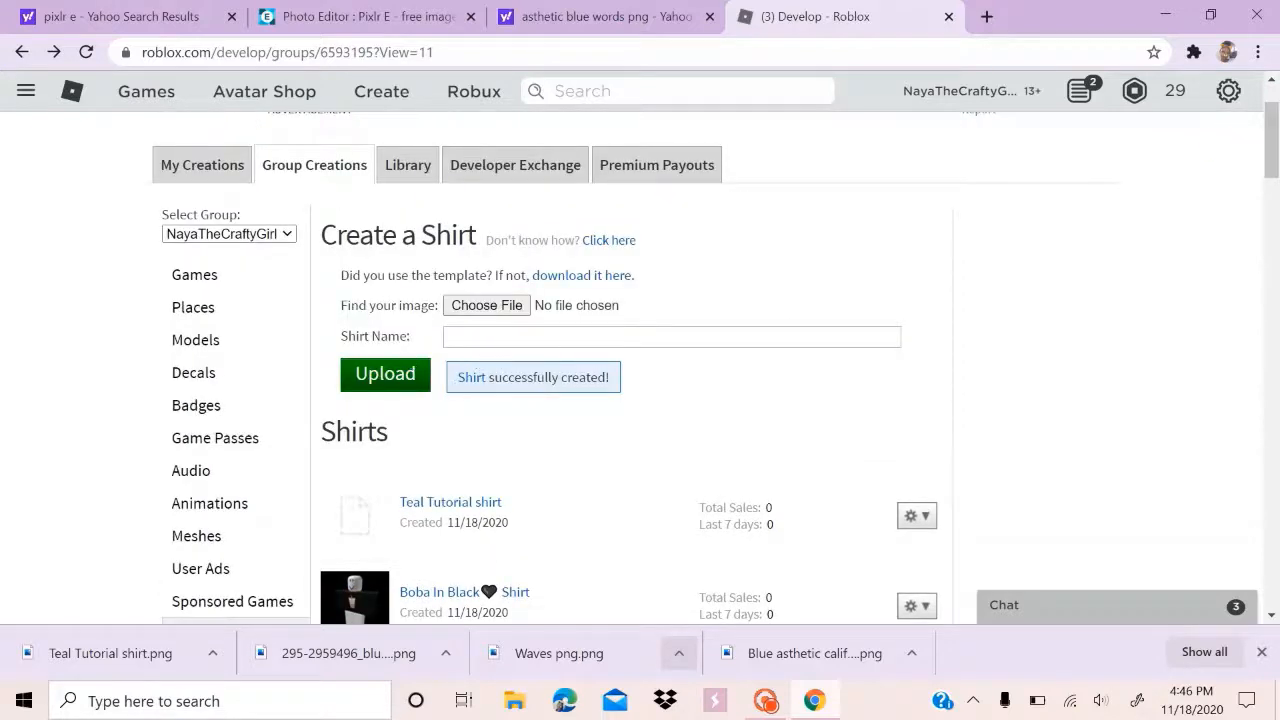
{"action": "left_click_drag", "start_coordinate": [1270, 150], "coordinate": [1269, 360]}
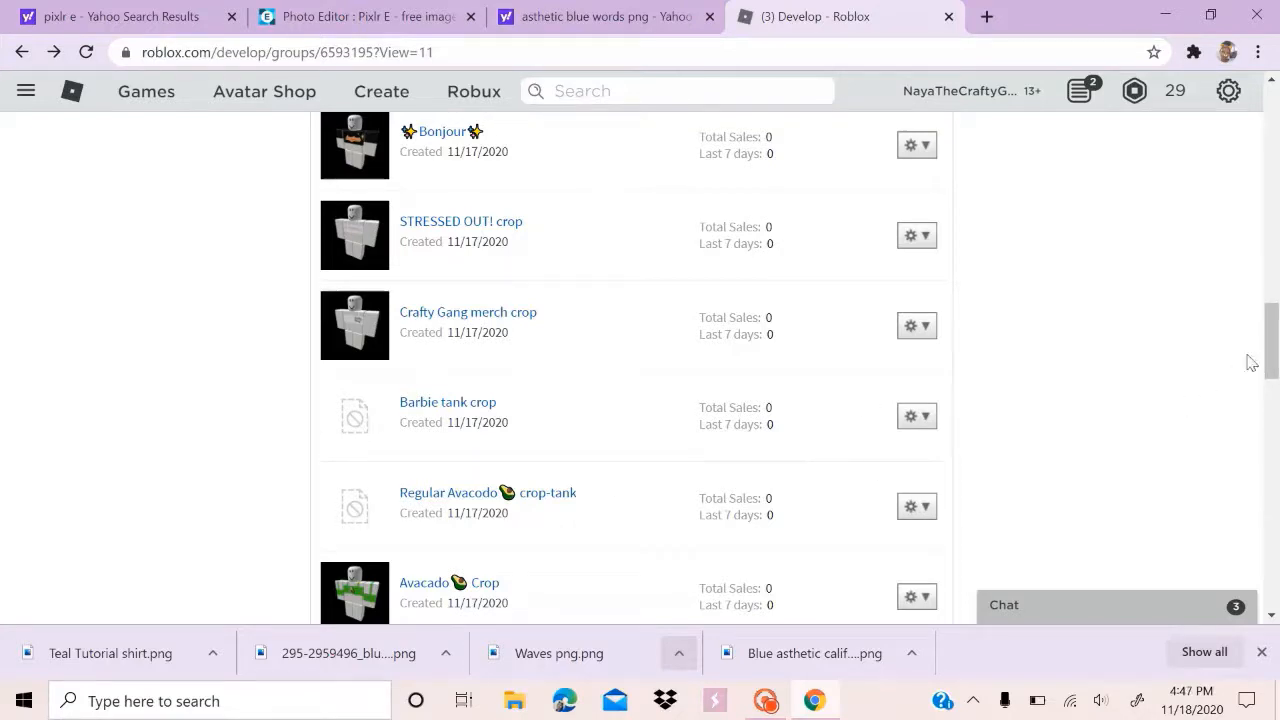
{"action": "left_click_drag", "start_coordinate": [1269, 340], "coordinate": [1235, 165]}
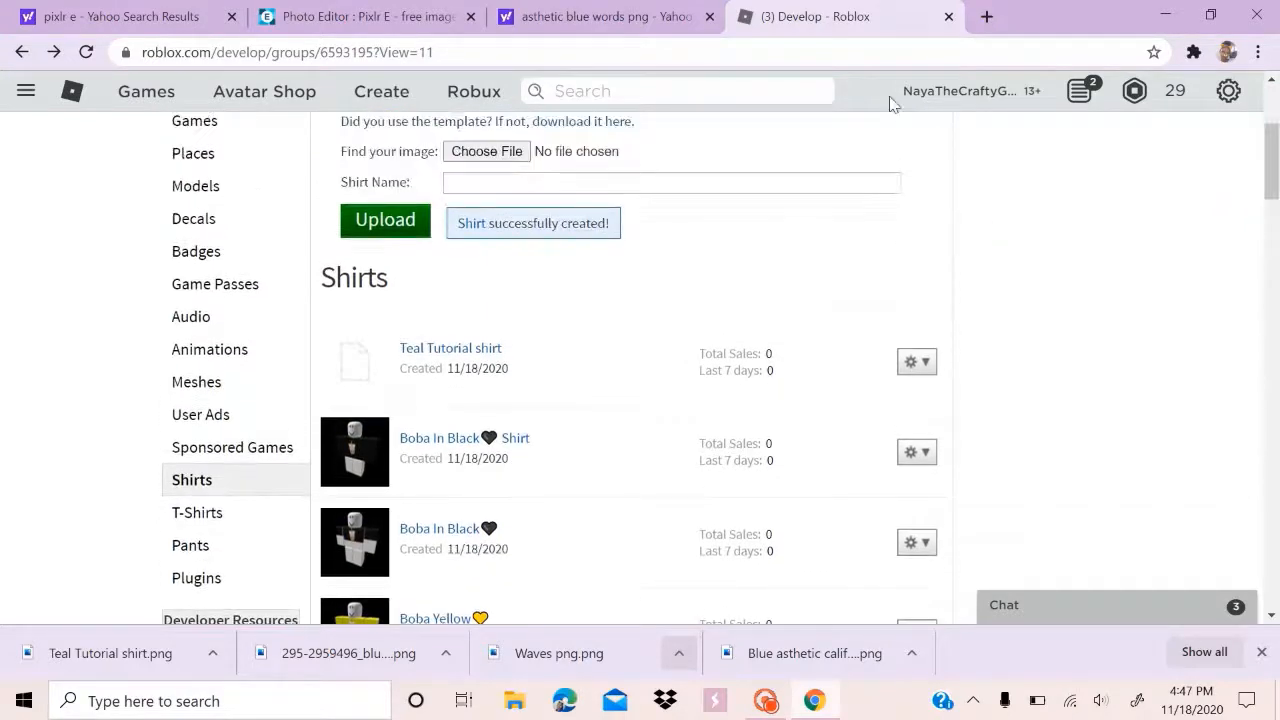
Open the Roblox home page in a new browser tab and go to the Avatar Editor
{"action": "left_click", "coordinate": [987, 17]}
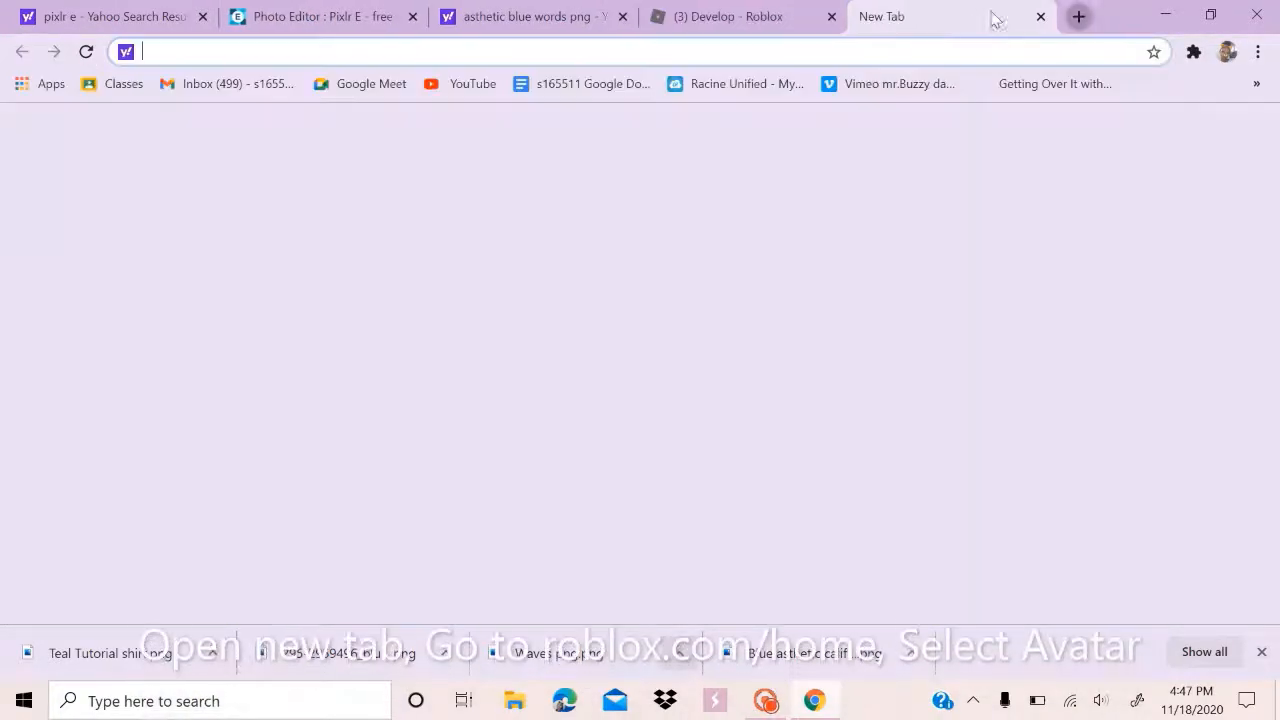
{"action": "left_click", "coordinate": [598, 275]}
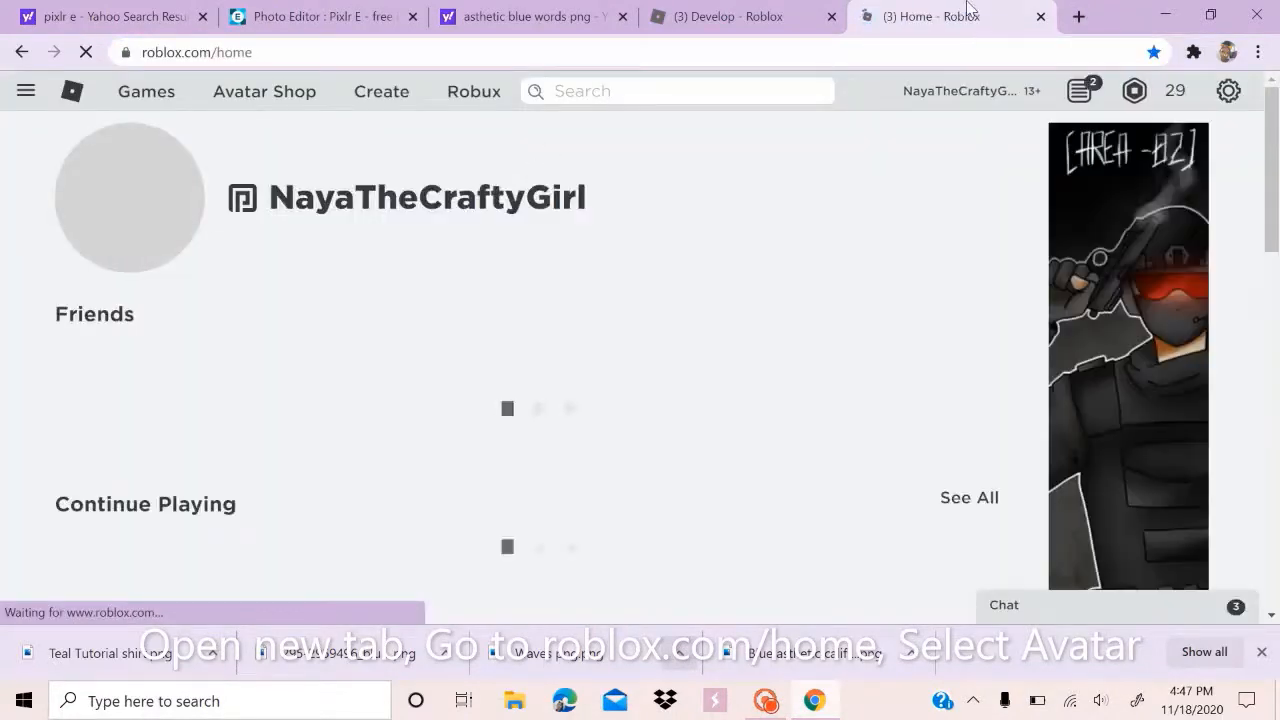
{"action": "left_click", "coordinate": [27, 92]}
{"action": "left_click", "coordinate": [89, 312]}
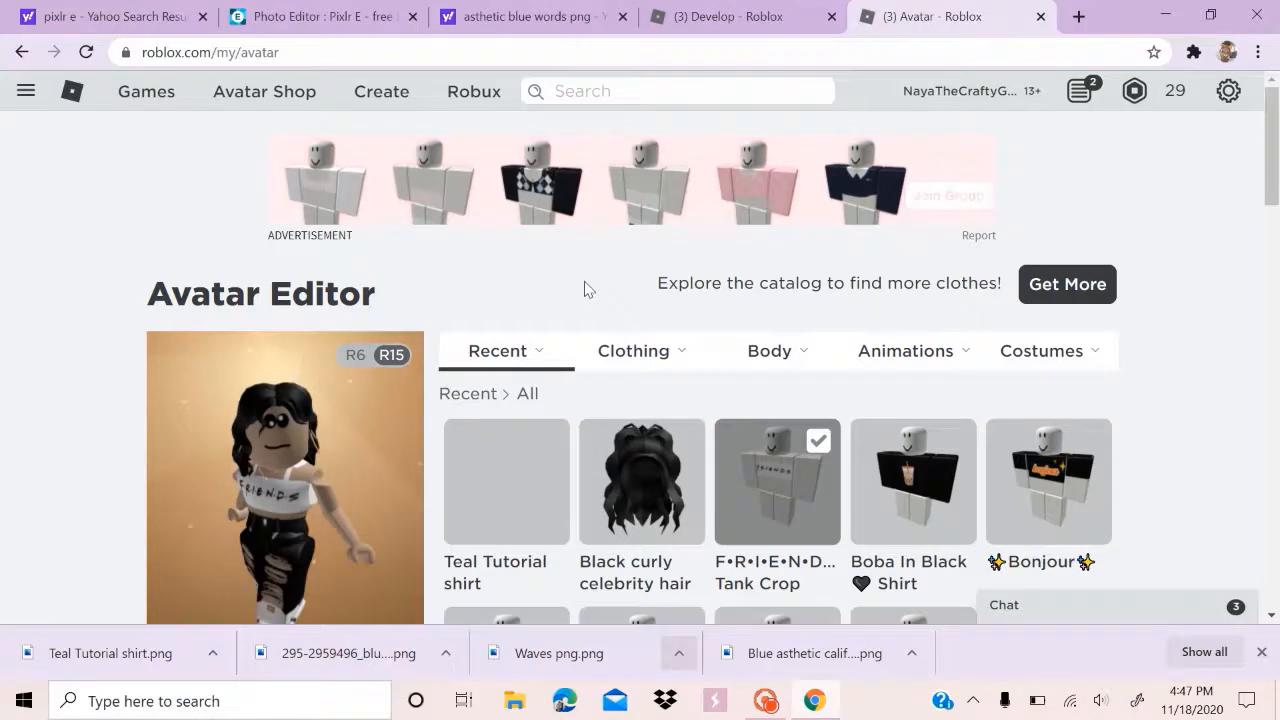
Put the Teal Tutorial shirt on the avatar from the recent items
{"action": "scroll", "coordinate": [640, 400], "scroll_direction": "down", "scroll_amount": 2}
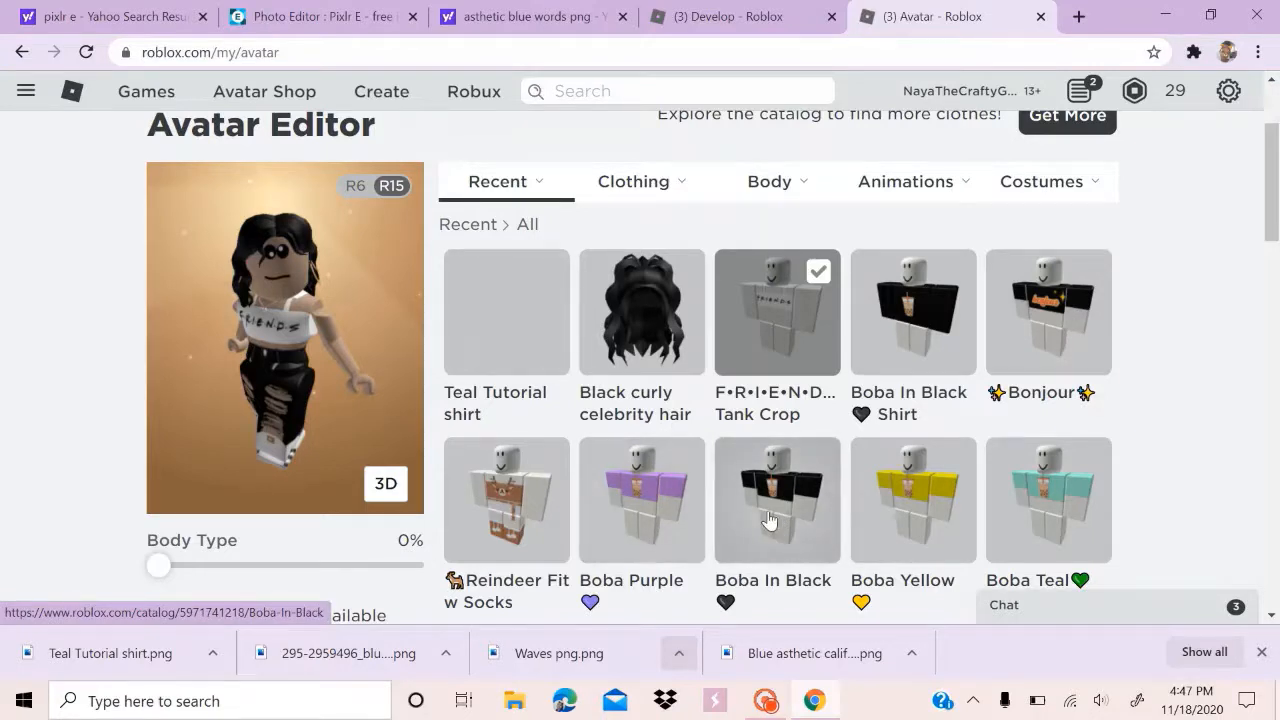
{"action": "left_click", "coordinate": [492, 318]}
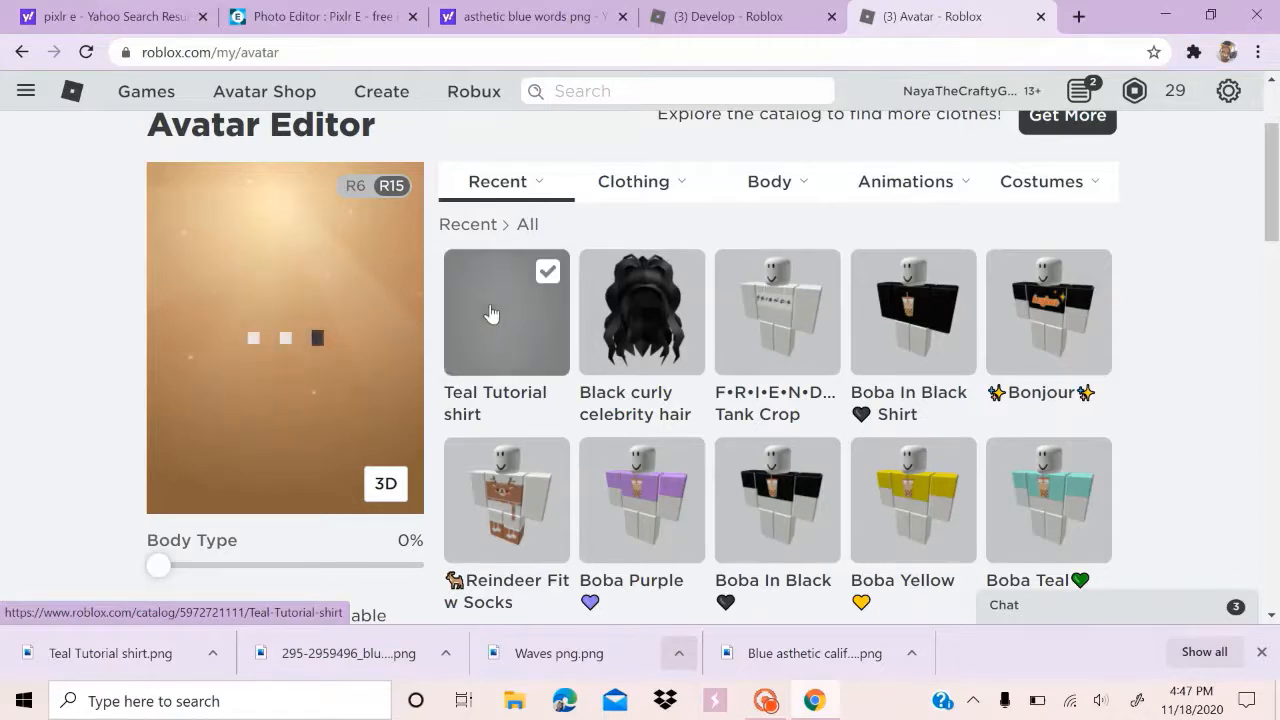
{"action": "mouse_move", "coordinate": [622, 214]}
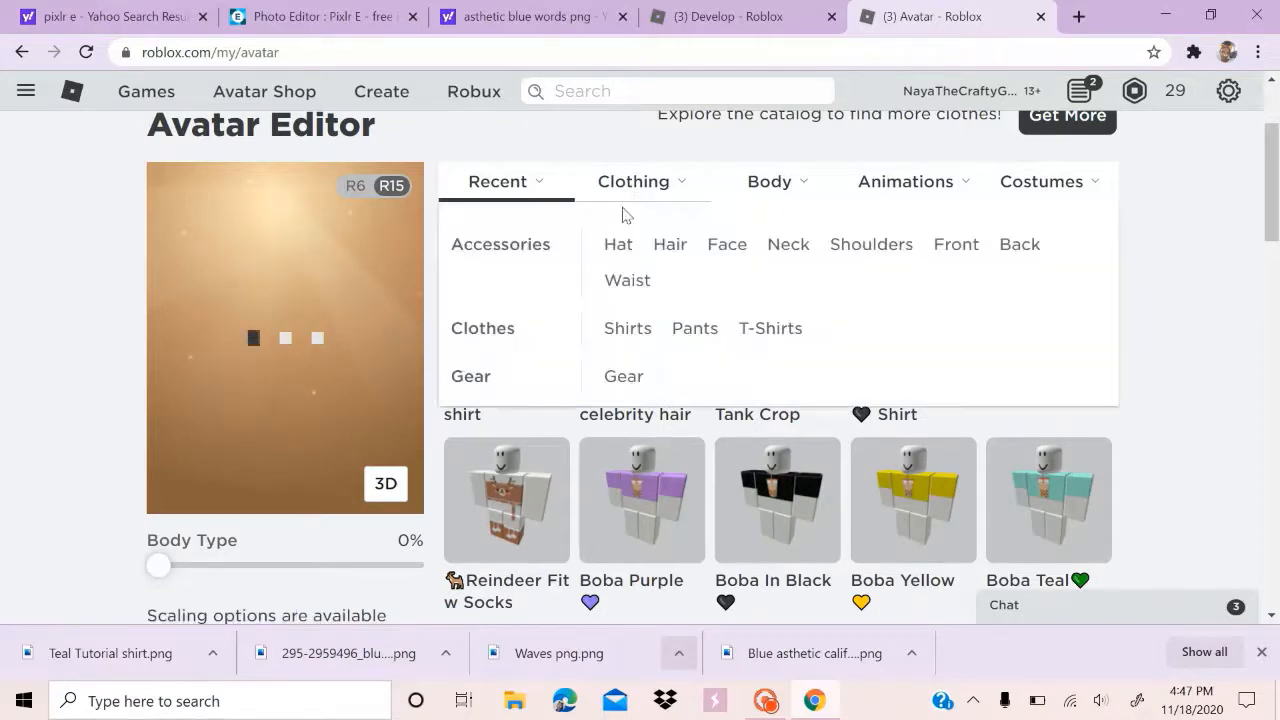
{"action": "mouse_move", "coordinate": [695, 185]}
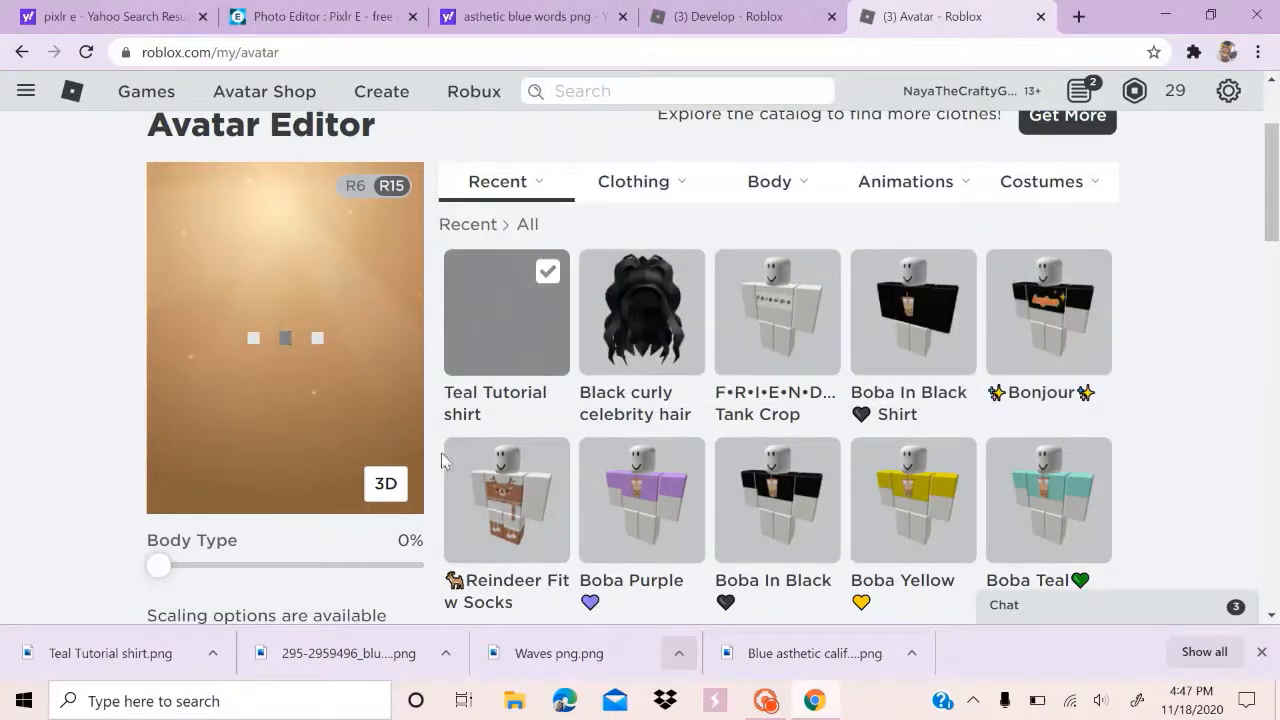
Shrink the browser window to half of the screen and launch the Roblox desktop app
{"action": "left_click", "coordinate": [1211, 15]}
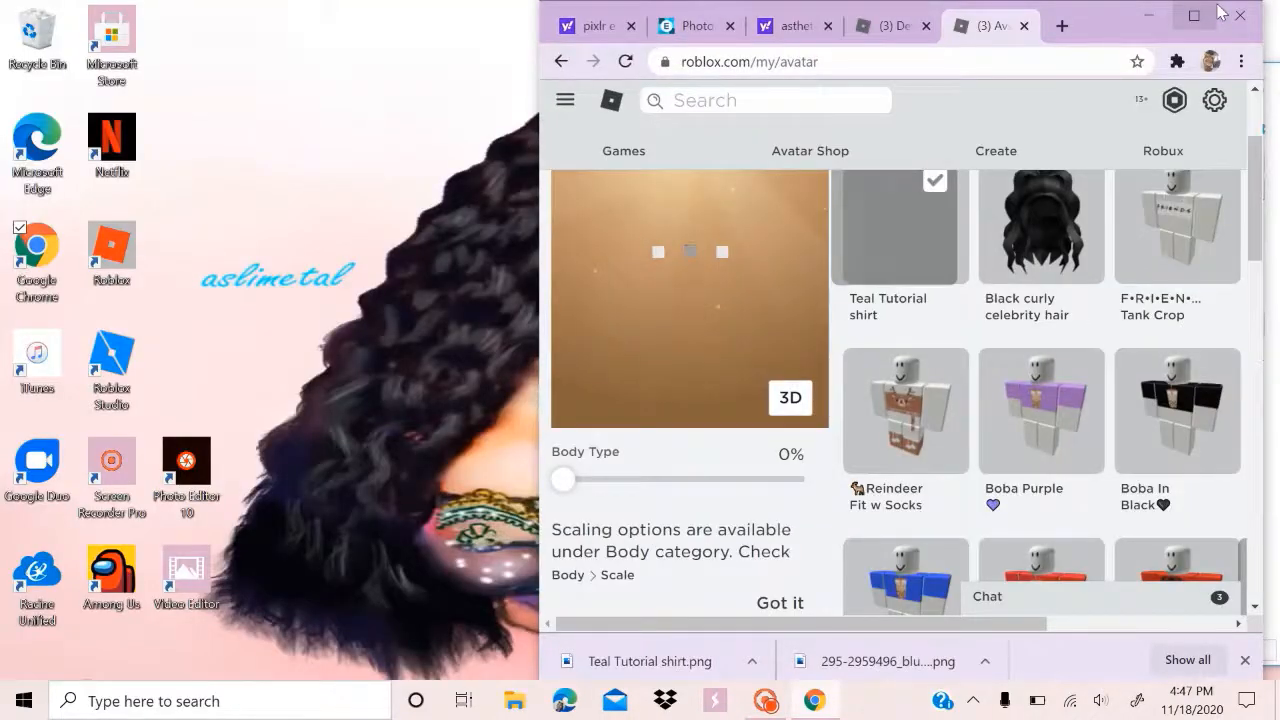
{"action": "key", "text": "super+Right"}
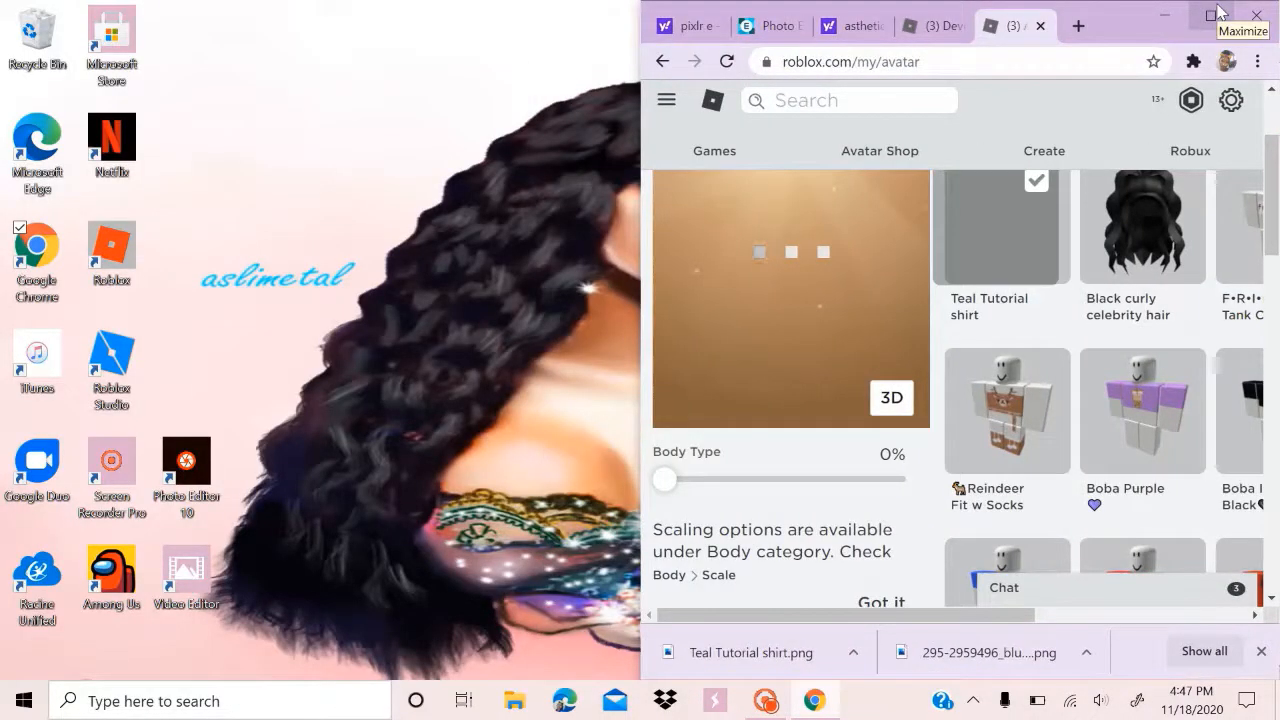
{"action": "left_click", "coordinate": [547, 180]}
{"action": "left_click", "coordinate": [365, 230]}
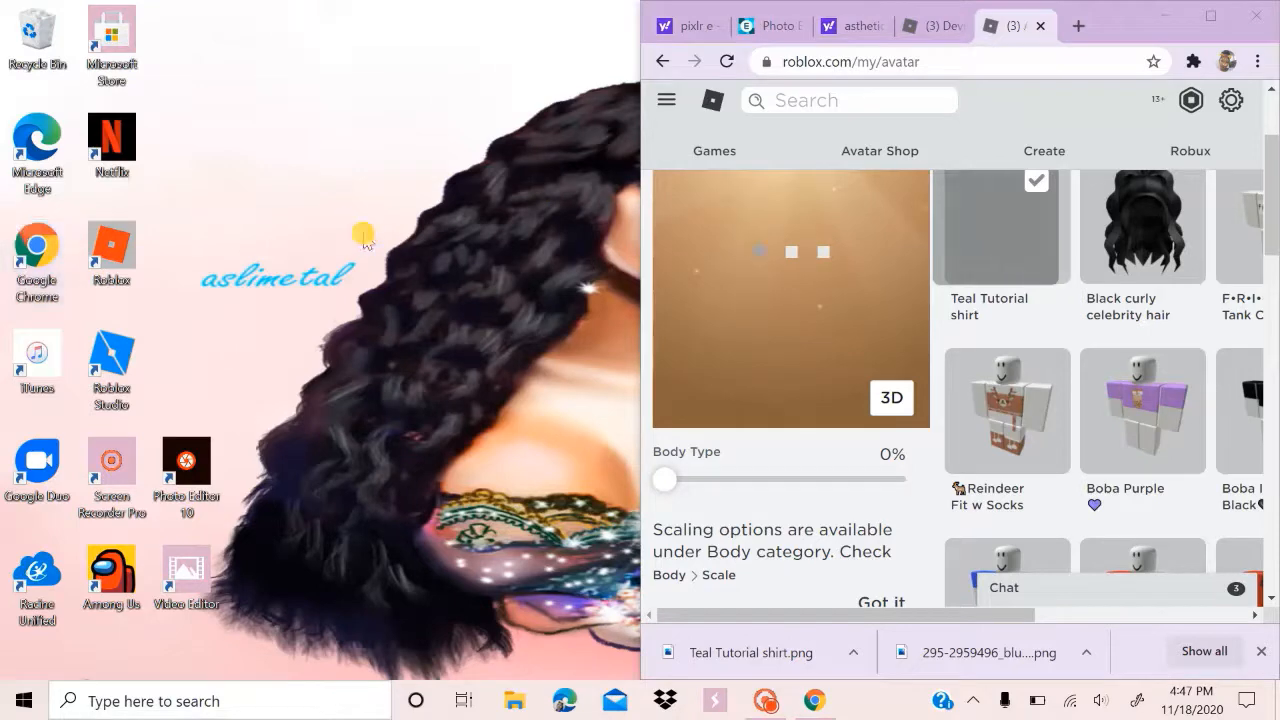
{"action": "left_click", "coordinate": [95, 243]}
{"action": "double_click", "coordinate": [95, 243]}
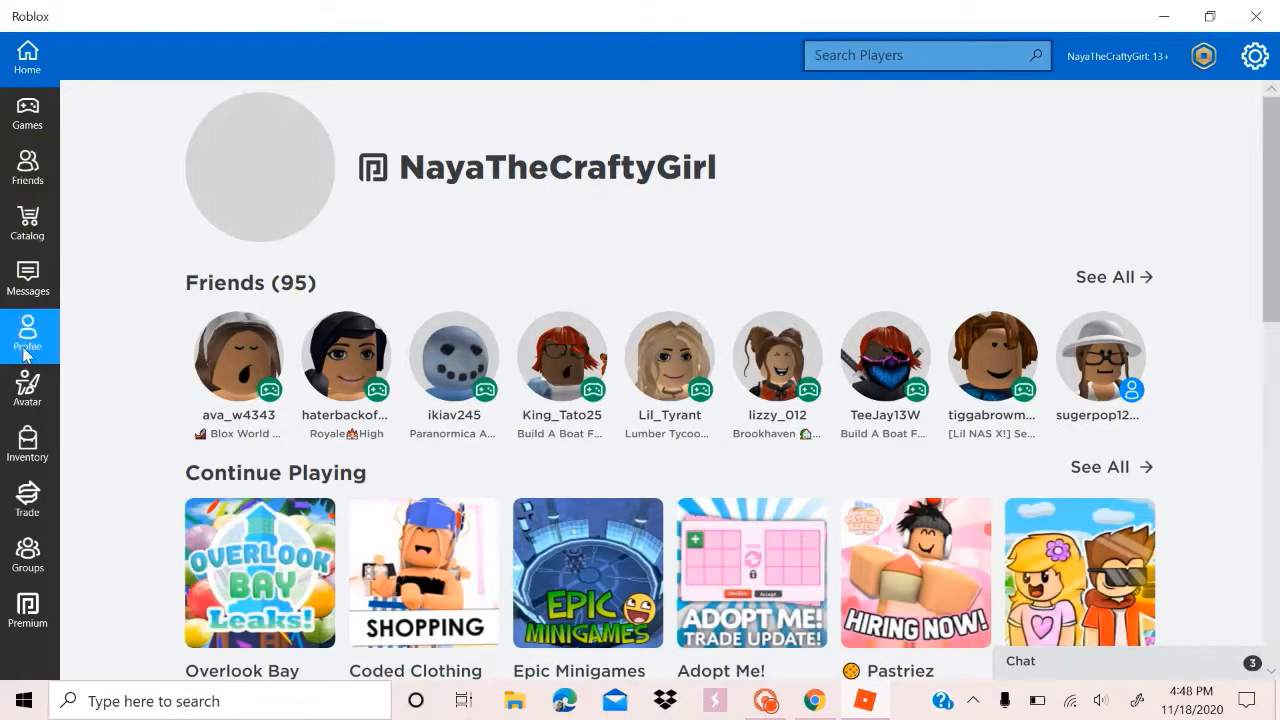
Check the avatar in the Roblox app's Avatar Editor, and return to the home page to pick a game to join
{"action": "left_click", "coordinate": [31, 398]}
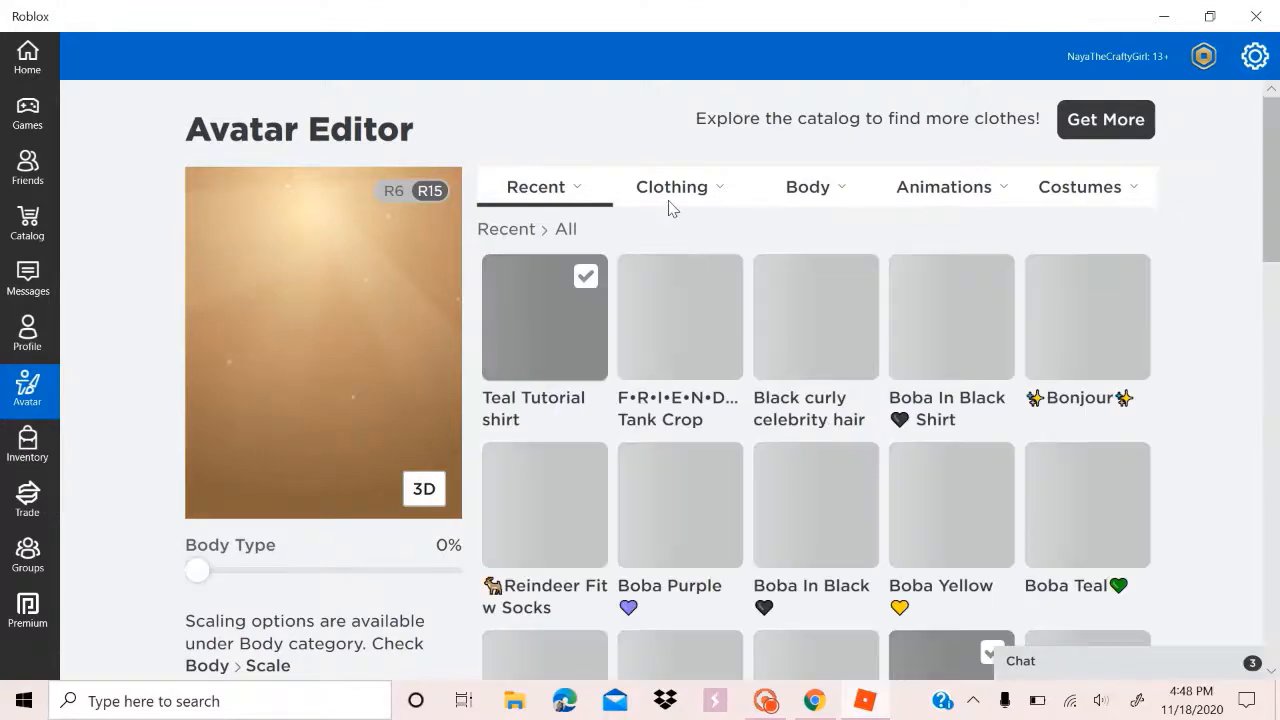
{"action": "mouse_move", "coordinate": [660, 198]}
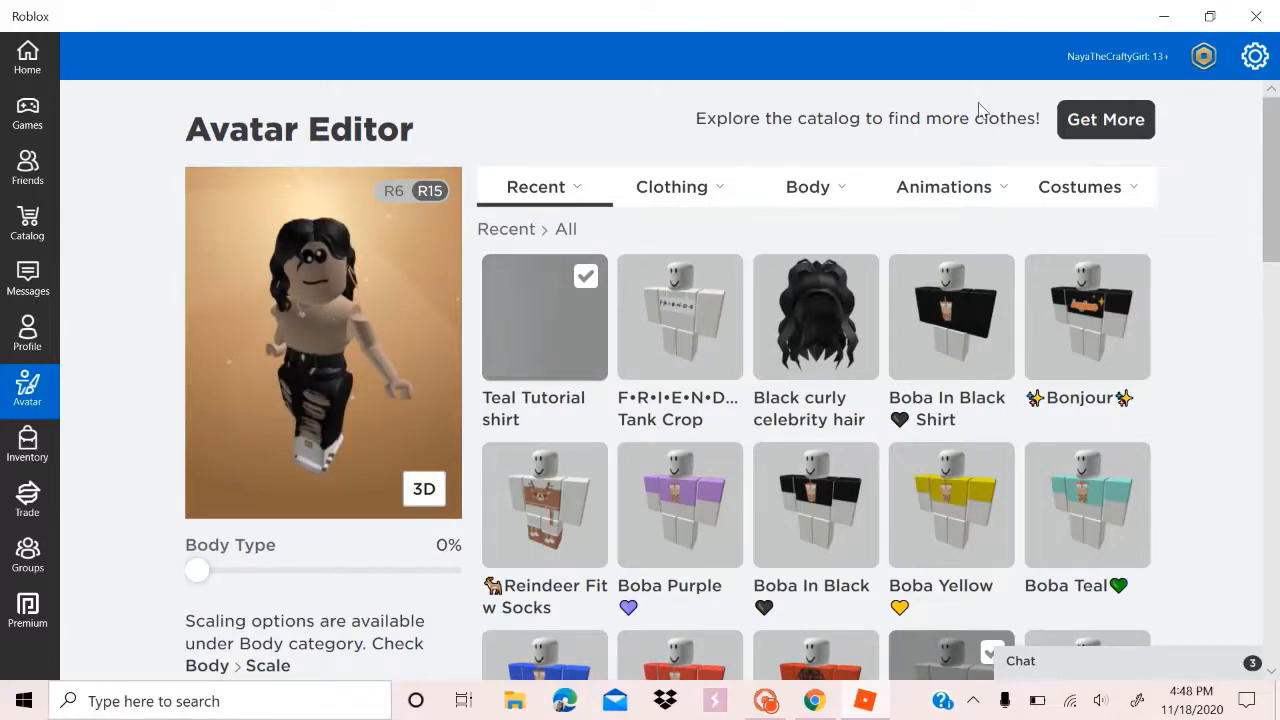
{"action": "left_click", "coordinate": [8, 62]}
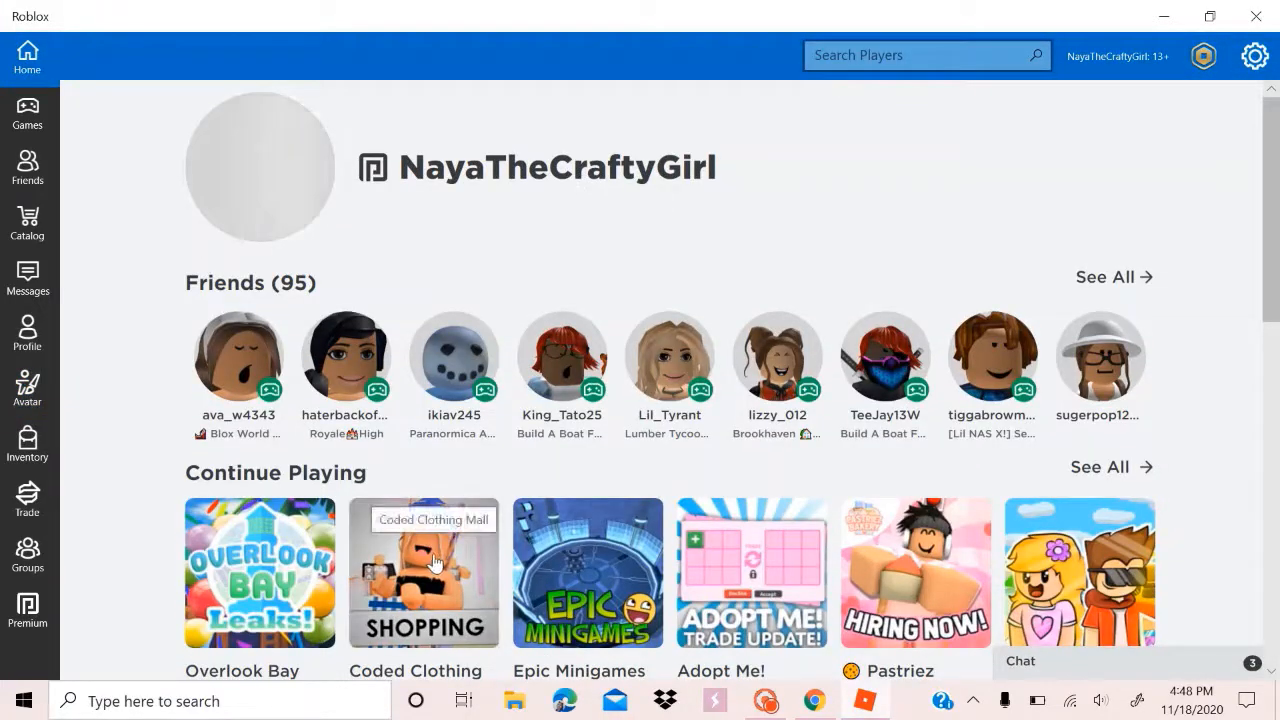
{"action": "scroll", "coordinate": [433, 563], "scroll_direction": "down", "scroll_amount": 3}
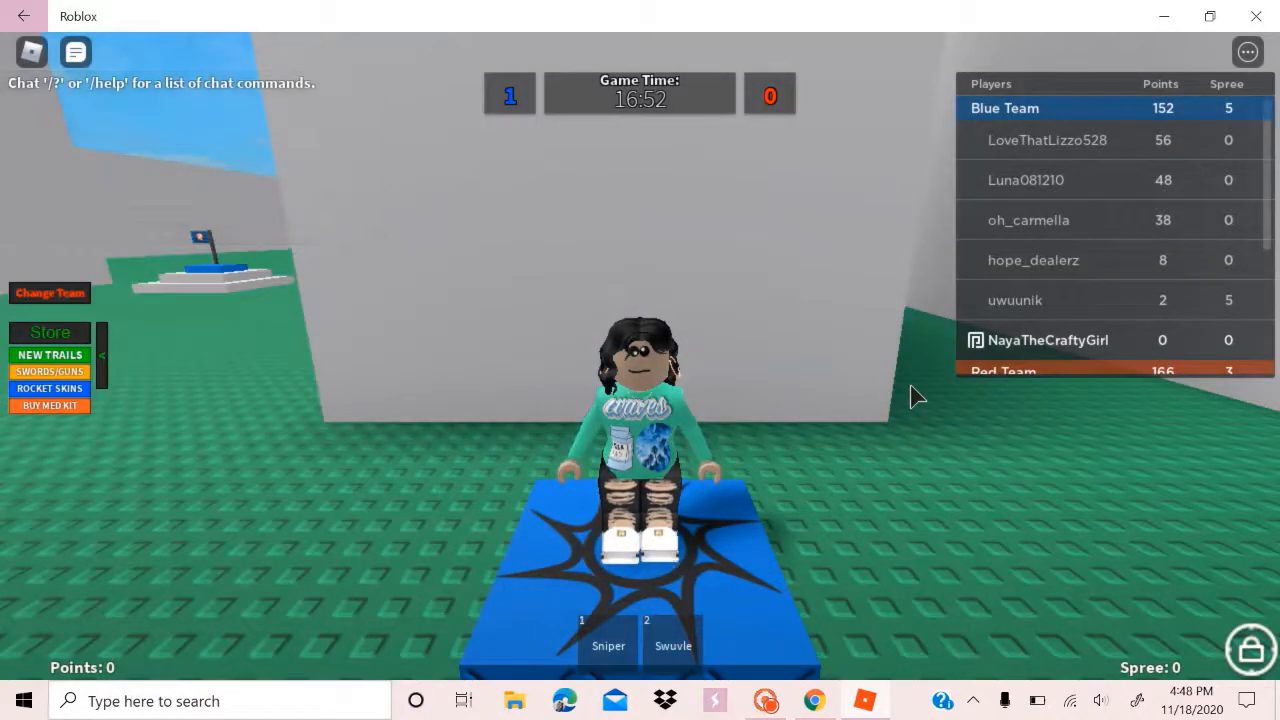
Rotate the camera and walk the character around in the game to examine the teal shirt from different angles
{"action": "left_click_drag", "start_coordinate": [910, 397], "coordinate": [990, 400]}
{"action": "left_click_drag", "start_coordinate": [132, 568], "coordinate": [196, 632]}
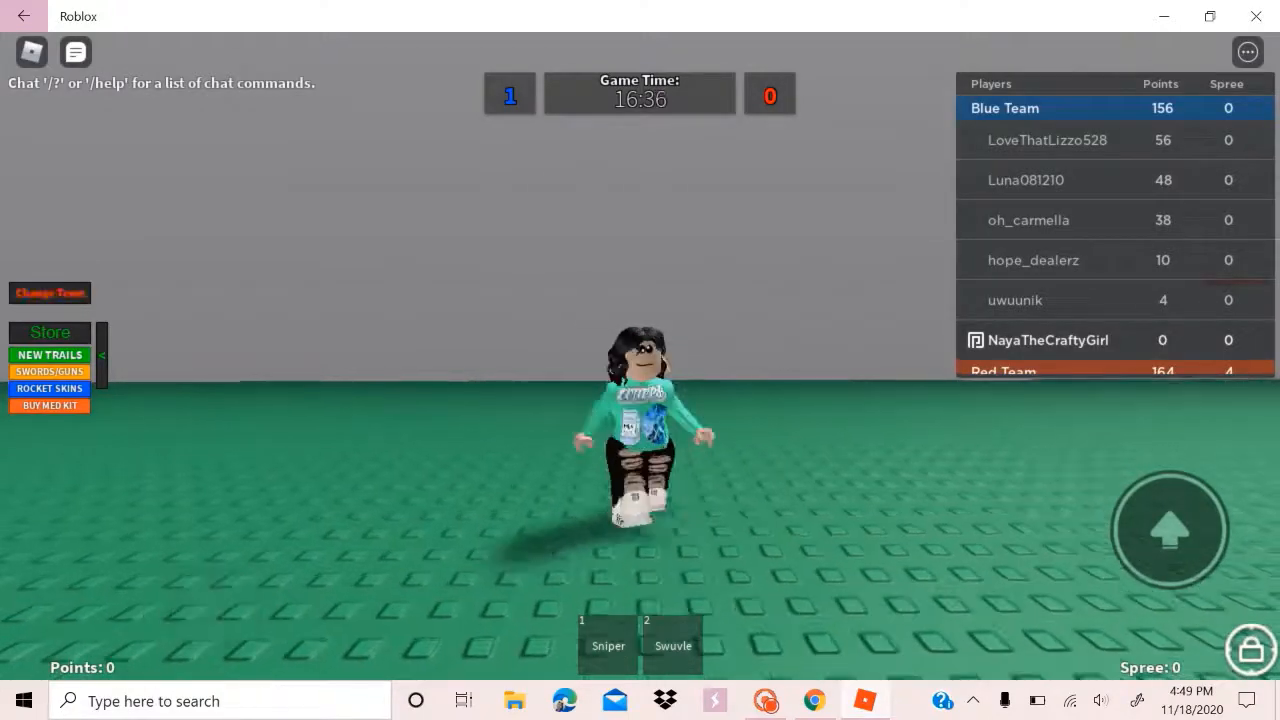
{"action": "left_click_drag", "start_coordinate": [186, 604], "coordinate": [191, 514]}
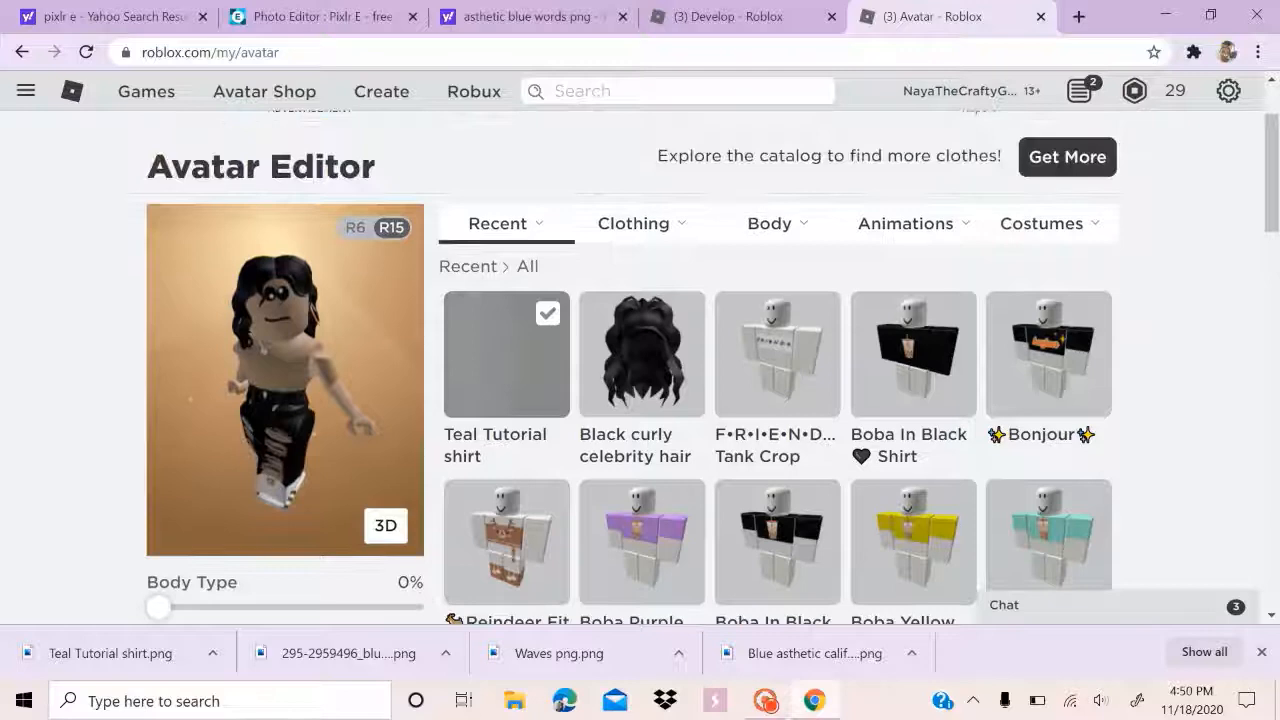
Reload the Avatar Editor to check the Teal Tutorial shirt's thumbnail and its look on the avatar
{"action": "scroll", "coordinate": [539, 243], "scroll_direction": "down", "scroll_amount": 1}
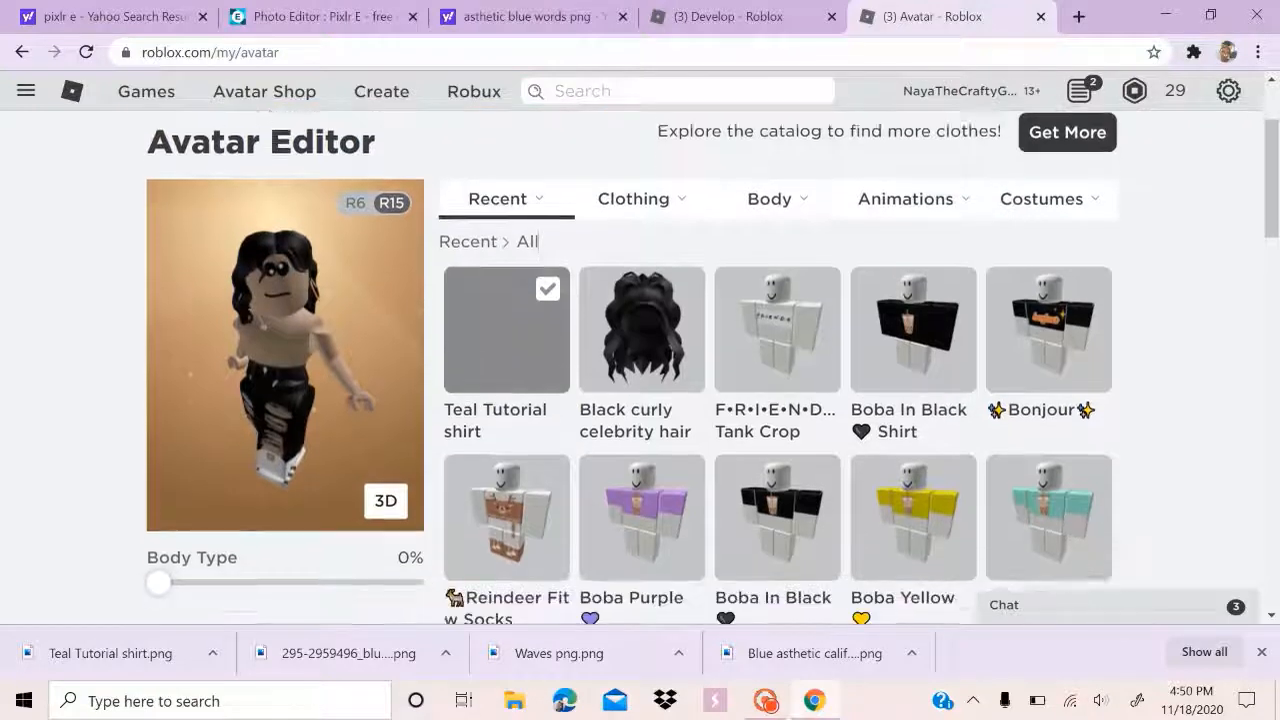
{"action": "scroll", "coordinate": [539, 243], "scroll_direction": "up", "scroll_amount": 1}
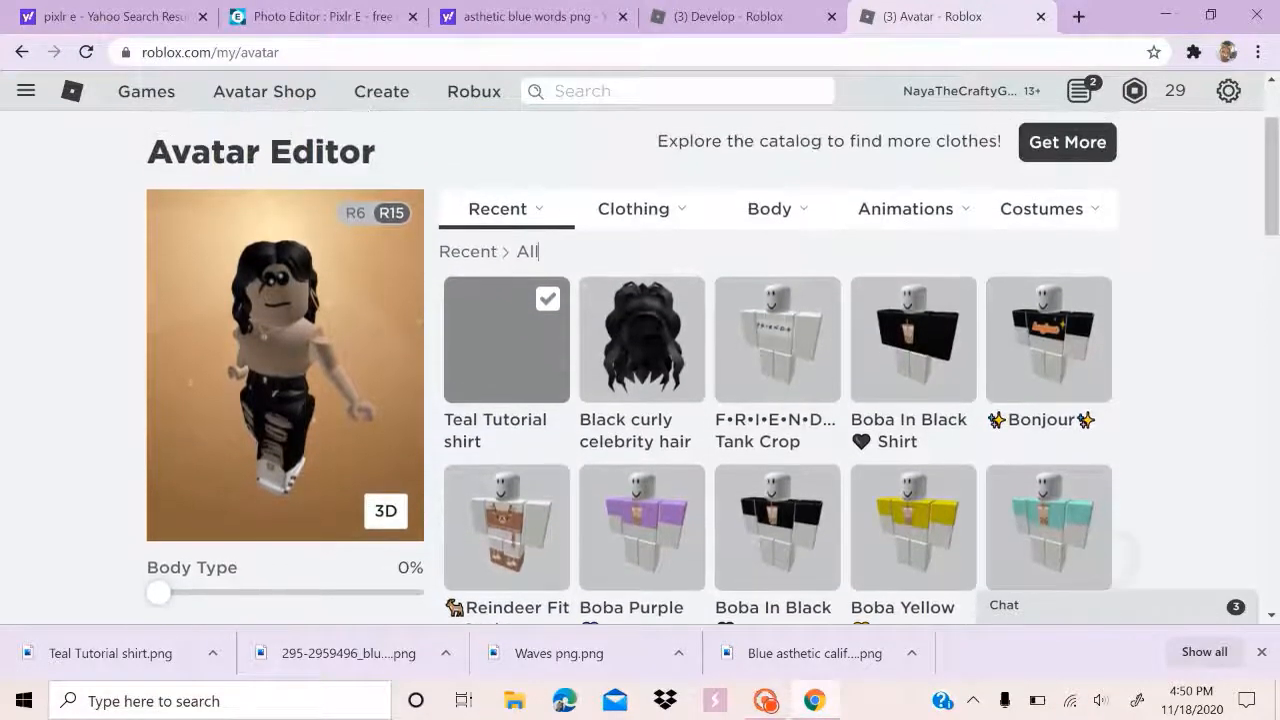
{"action": "scroll", "coordinate": [538, 243], "scroll_direction": "down", "scroll_amount": 1}
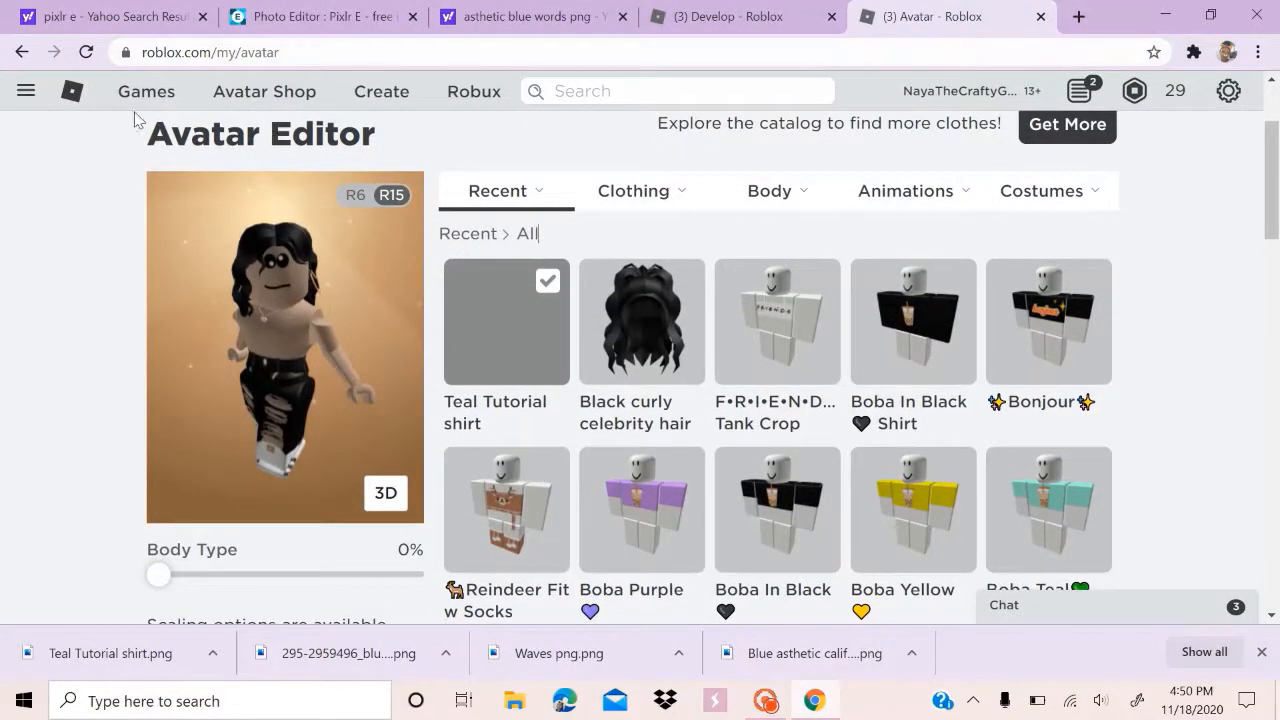
{"action": "left_click", "coordinate": [86, 52]}
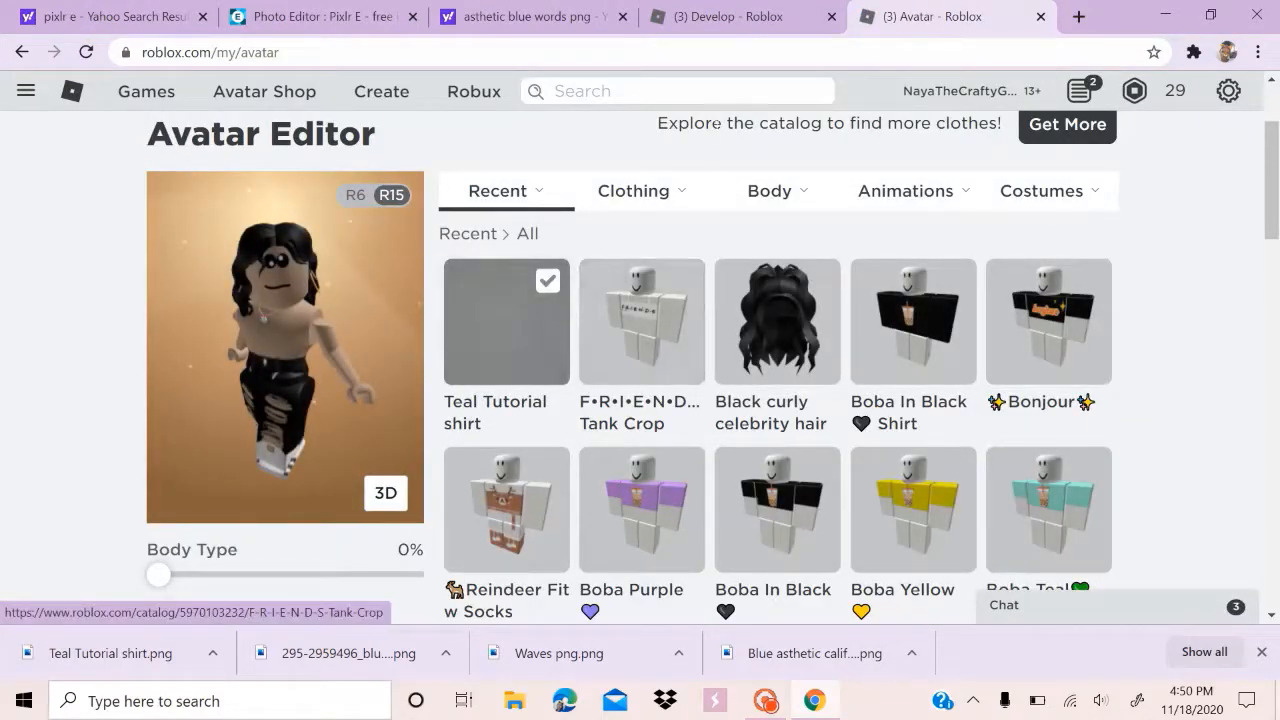
{"action": "mouse_move", "coordinate": [659, 190]}
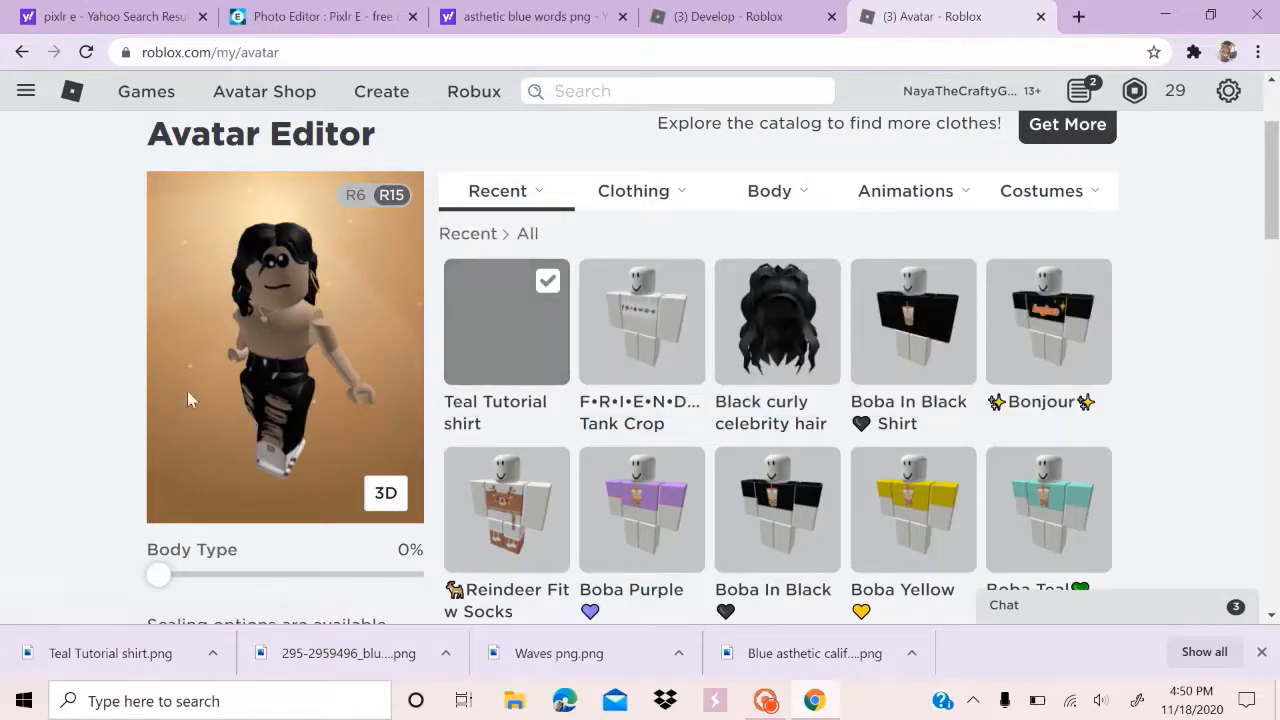
Refresh the group's Shirts page and the Avatar Editor to check the Teal Tutorial shirt's preview
{"action": "left_click", "coordinate": [727, 14]}
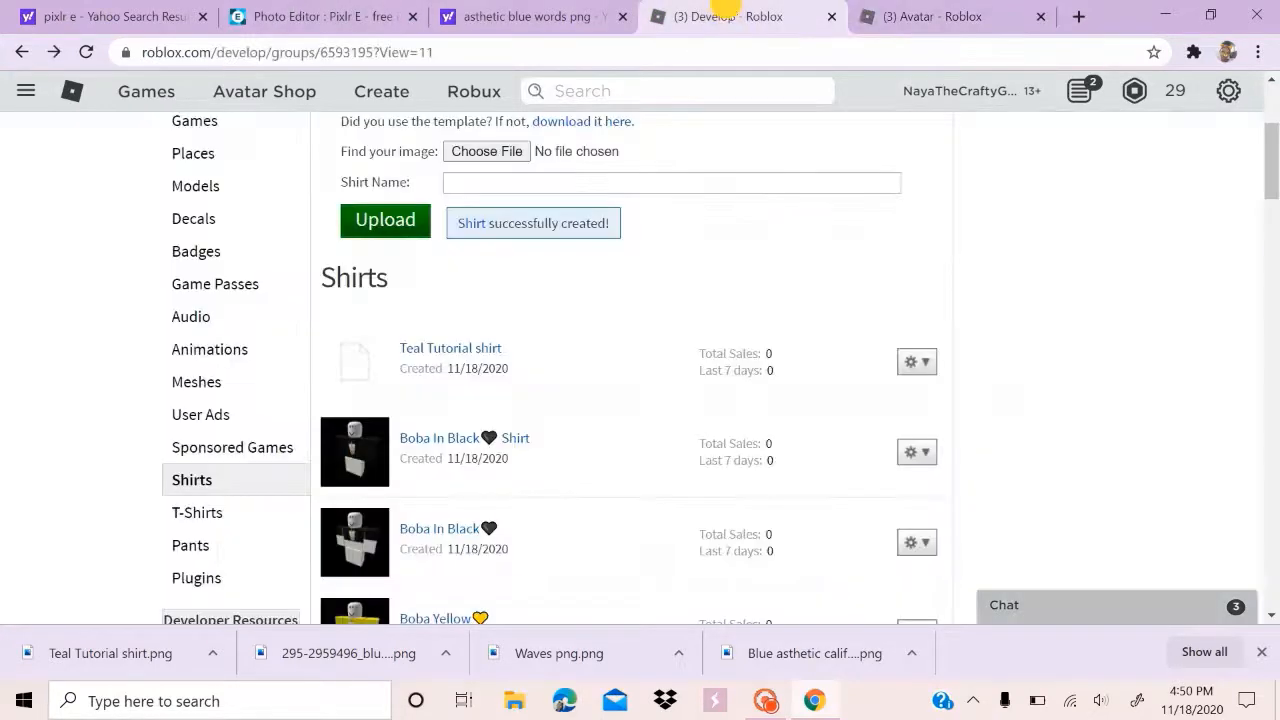
{"action": "left_click", "coordinate": [87, 53]}
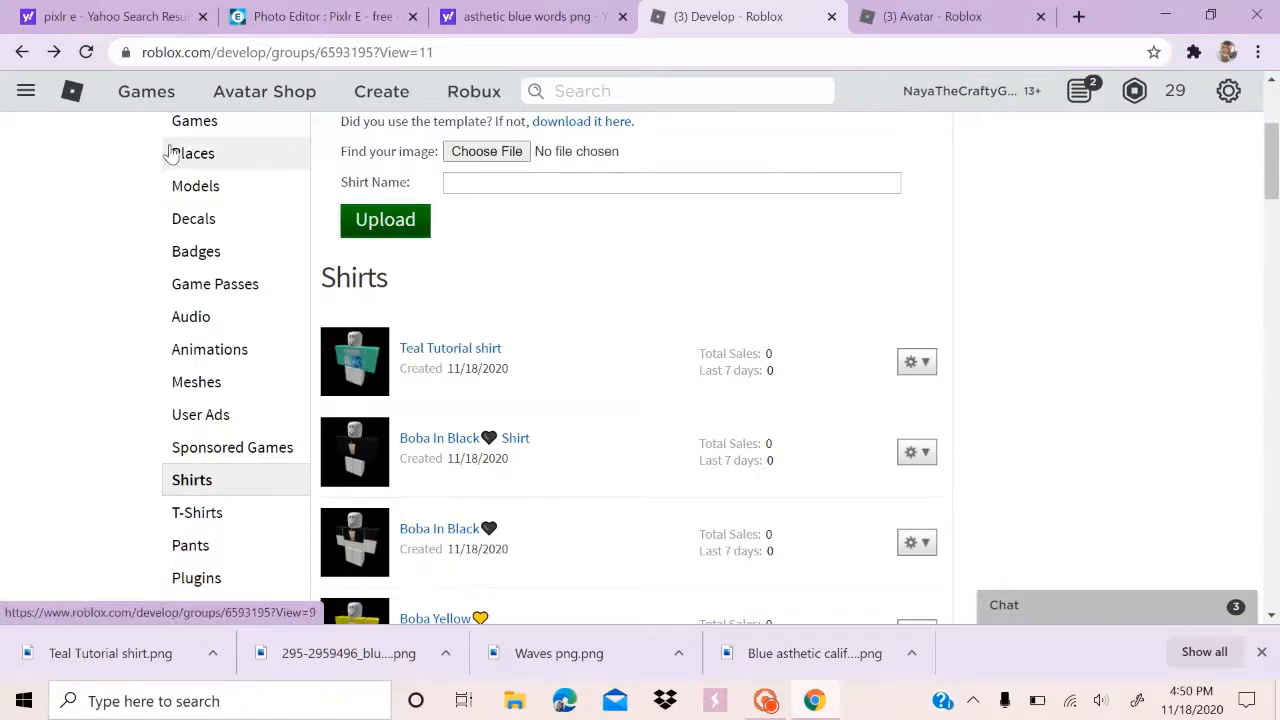
{"action": "left_click", "coordinate": [905, 16]}
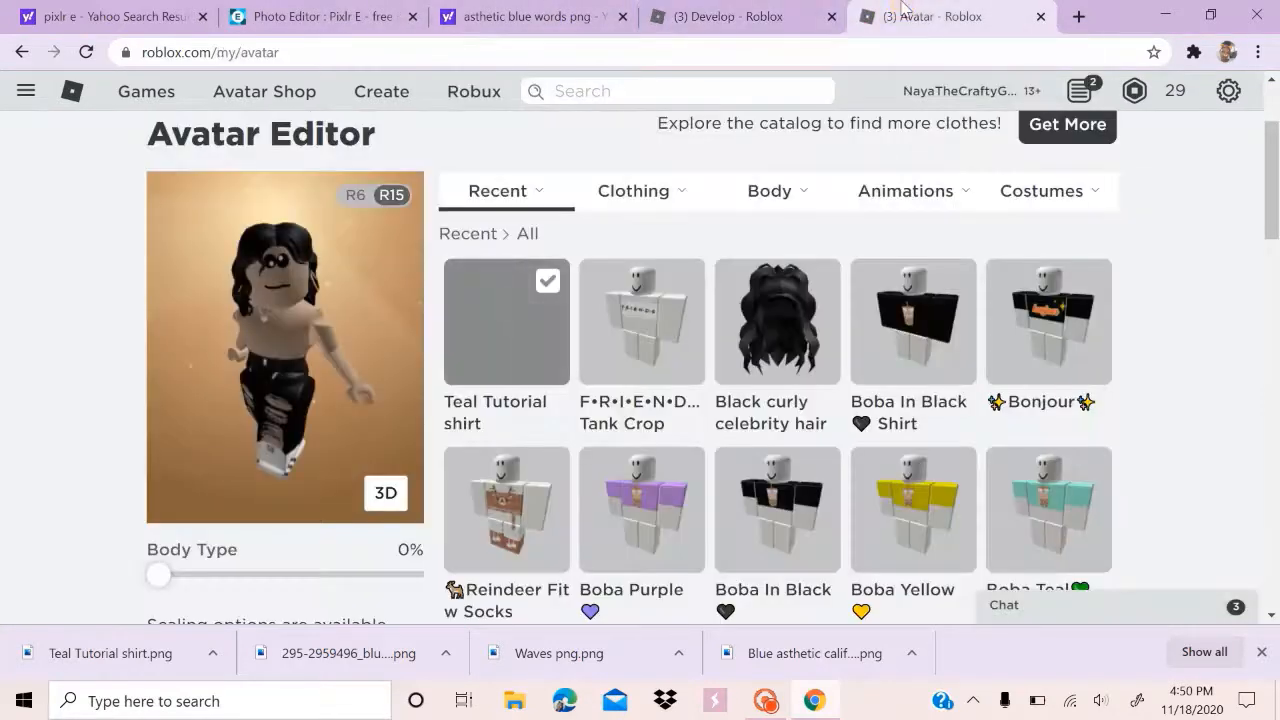
{"action": "mouse_move", "coordinate": [634, 190]}
{"action": "left_click", "coordinate": [86, 52]}
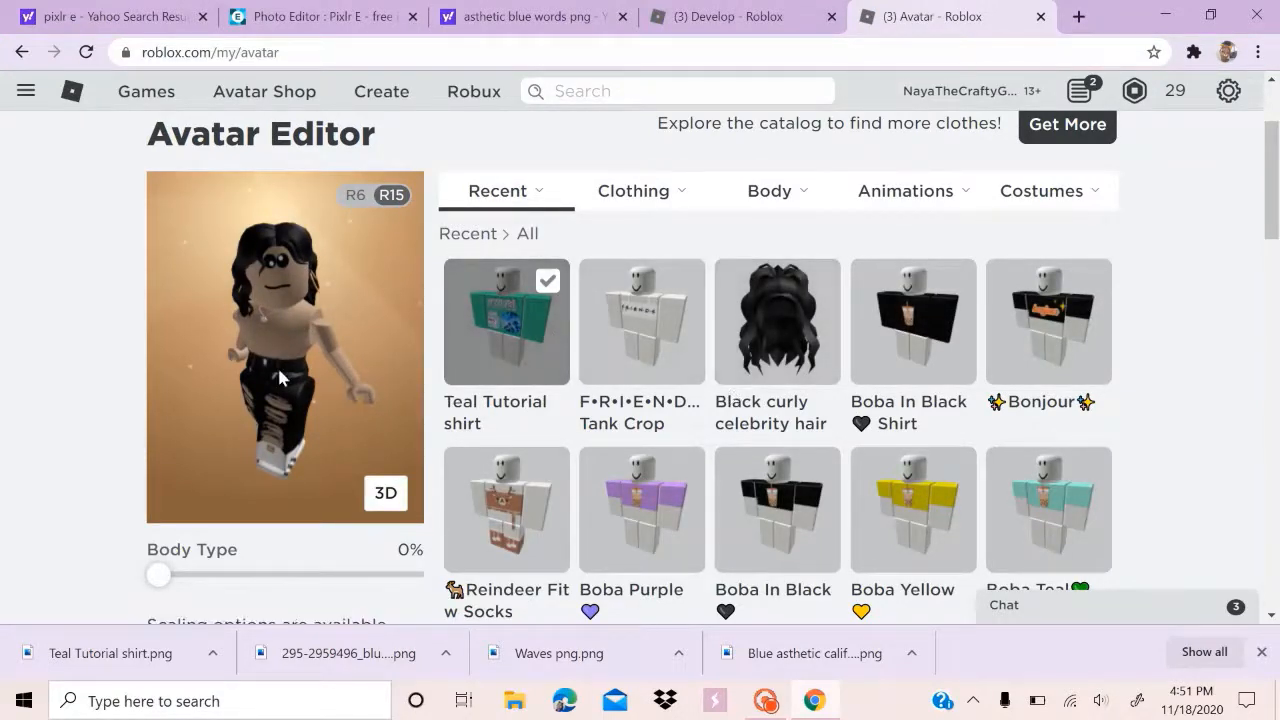
Try the Boba Purple and Driping Diamond shirts on the avatar, taking the diamond shirt off again
{"action": "left_click", "coordinate": [670, 505]}
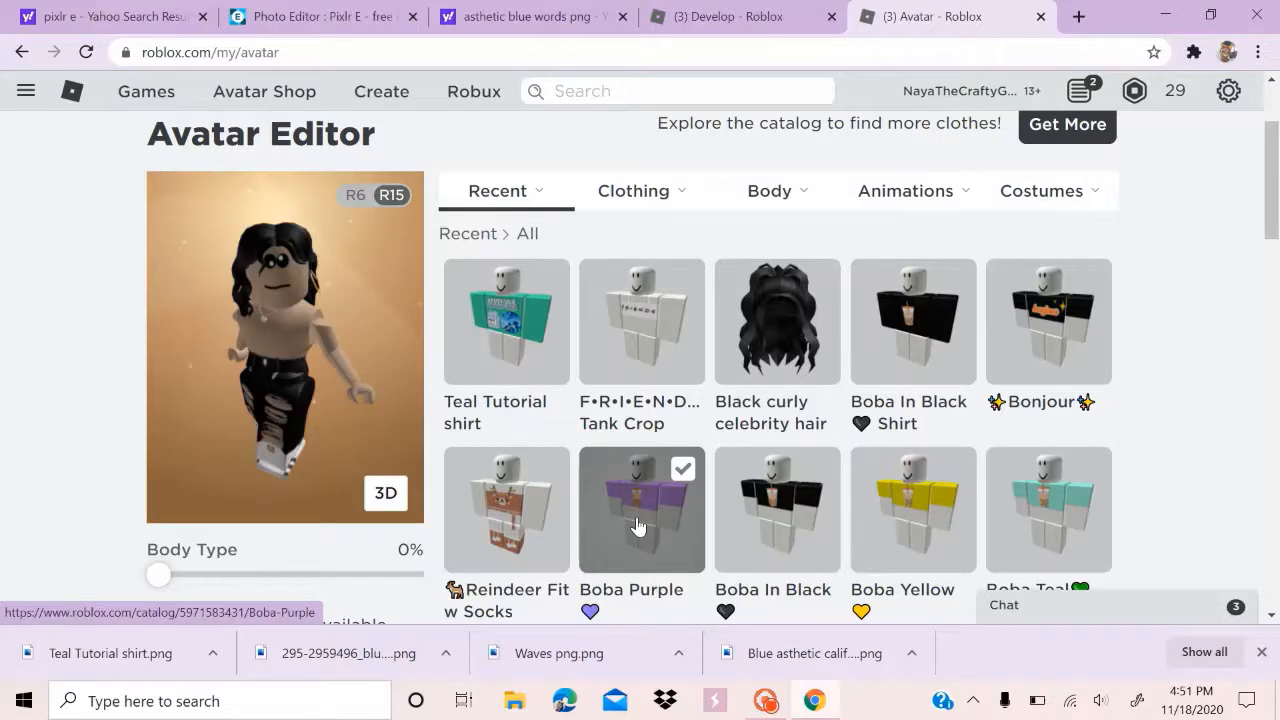
{"action": "scroll", "coordinate": [638, 527], "scroll_direction": "down", "scroll_amount": 4}
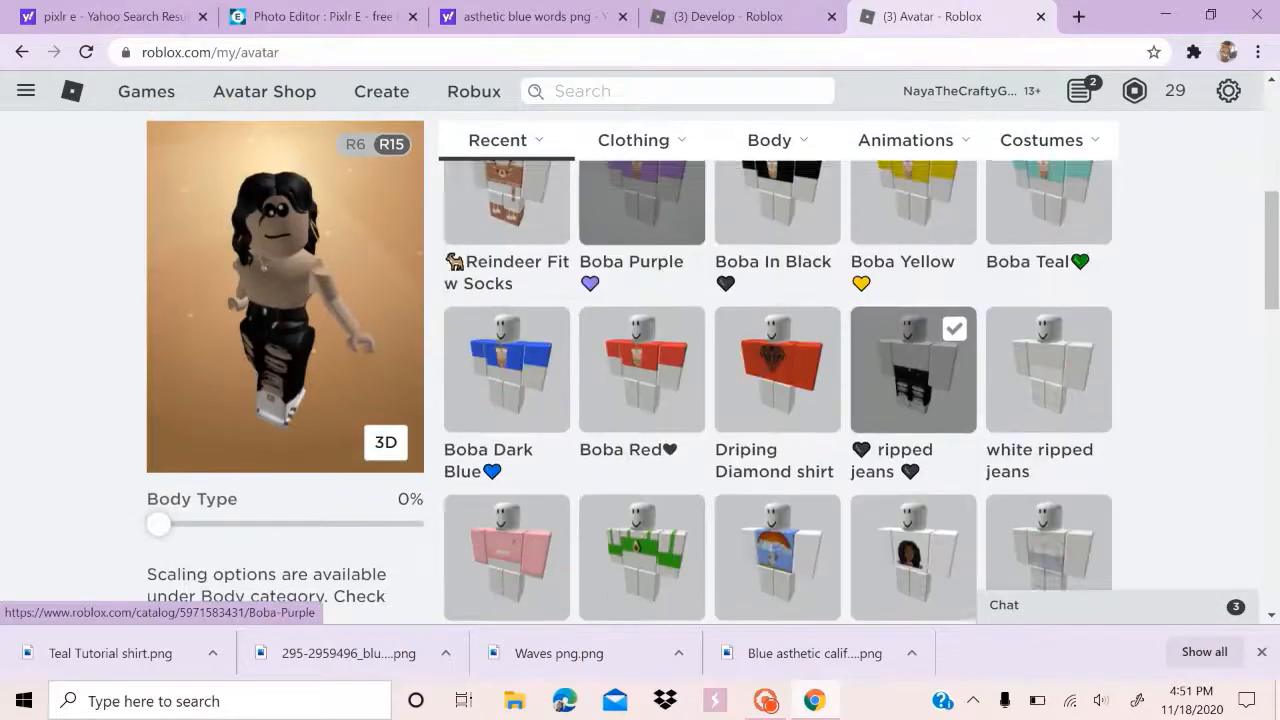
{"action": "left_click", "coordinate": [777, 342]}
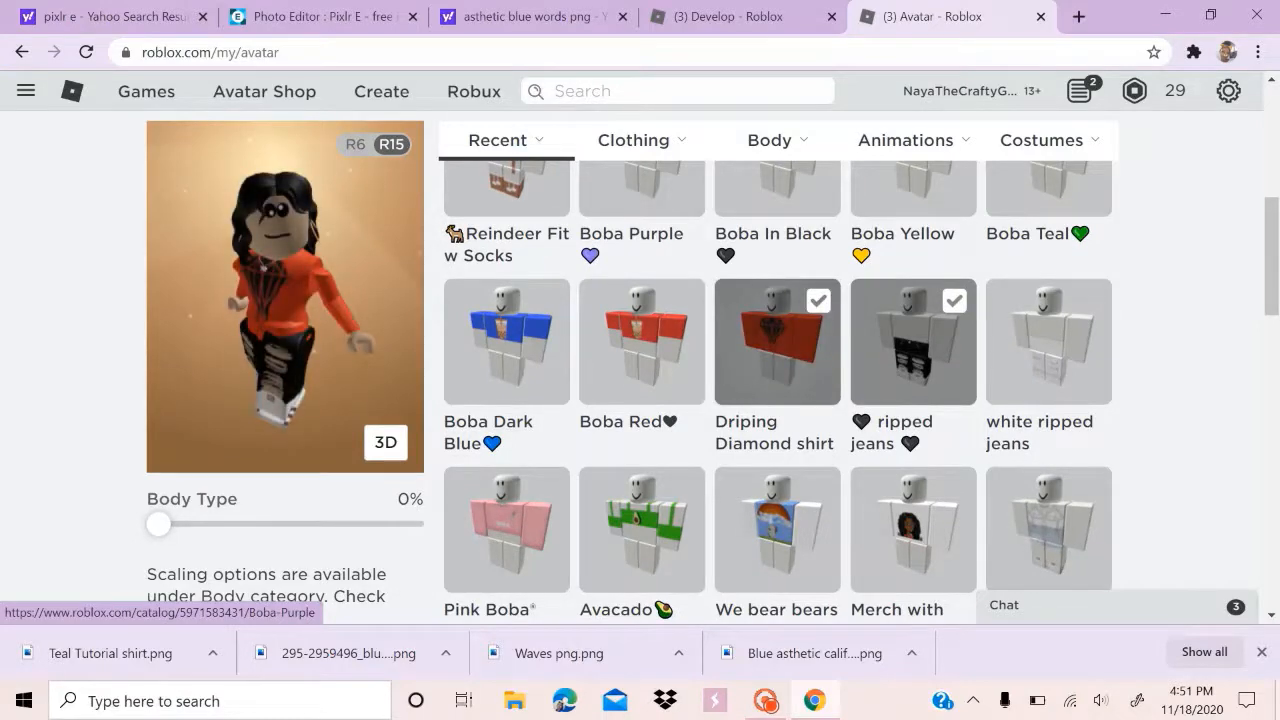
{"action": "left_click", "coordinate": [777, 342]}
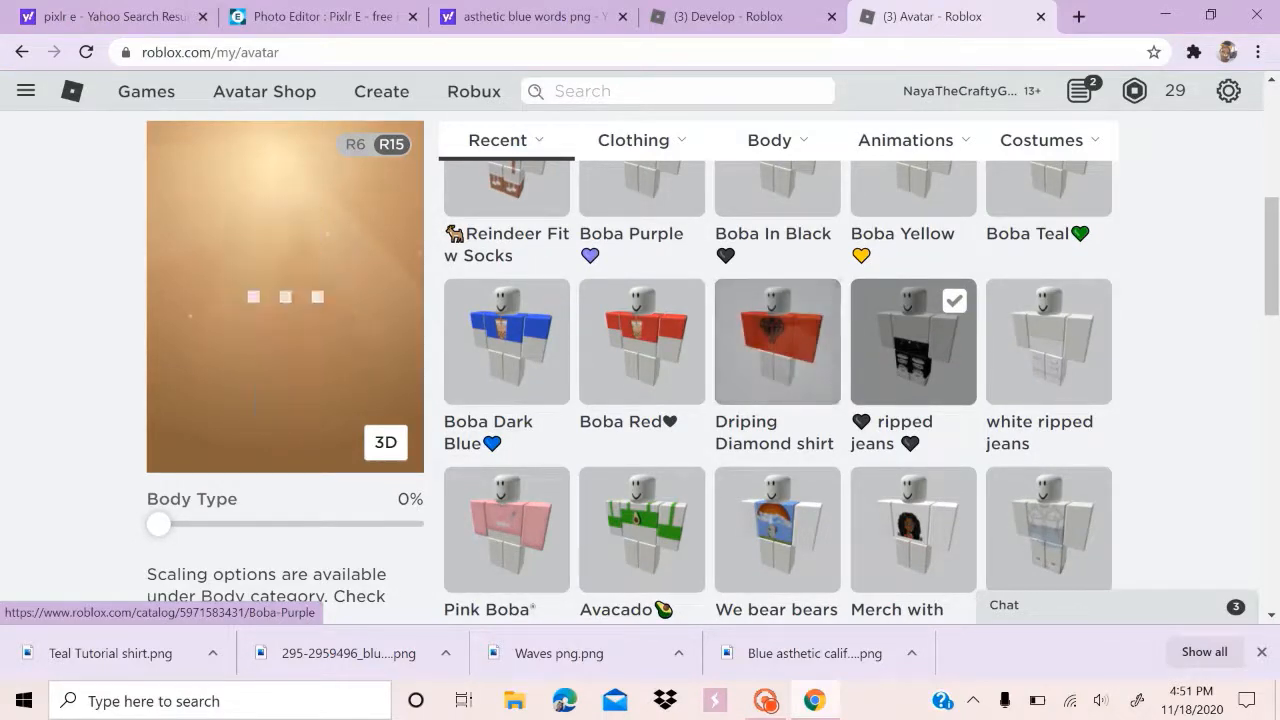
Try the Avacado Crop on the avatar and look through the recent items
{"action": "left_click", "coordinate": [642, 530]}
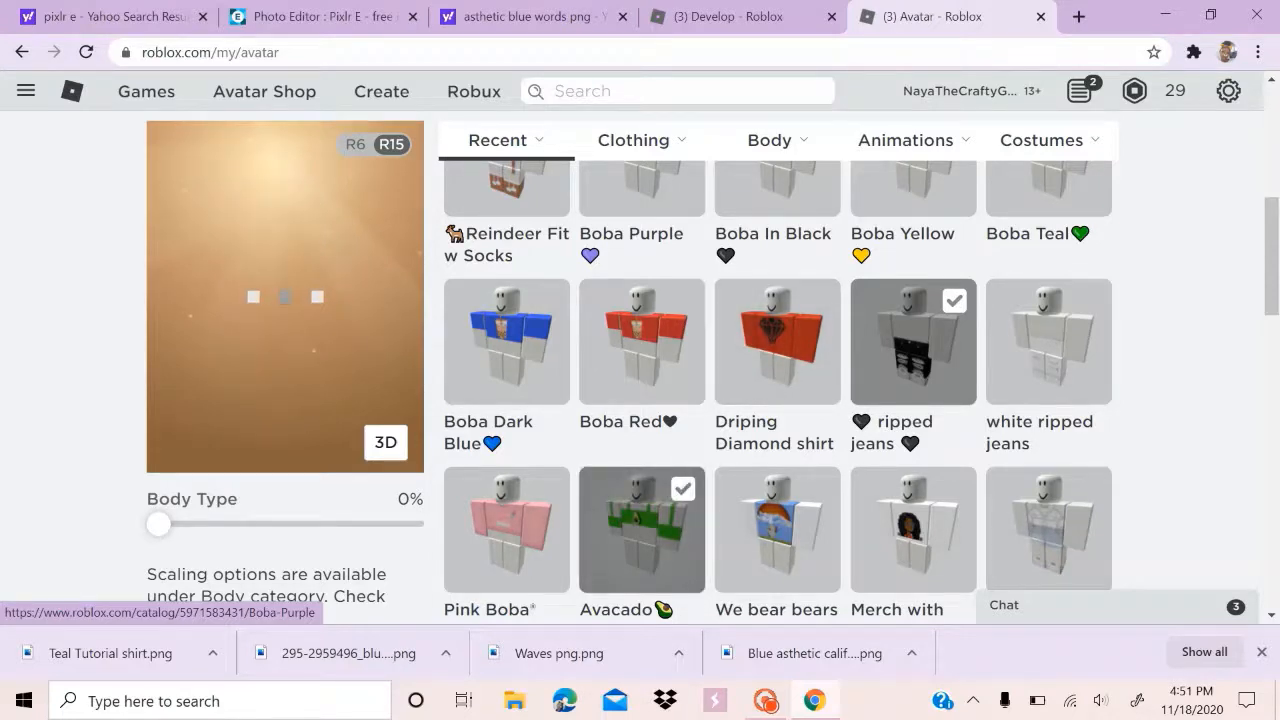
{"action": "scroll", "coordinate": [777, 392], "scroll_direction": "up", "scroll_amount": 2}
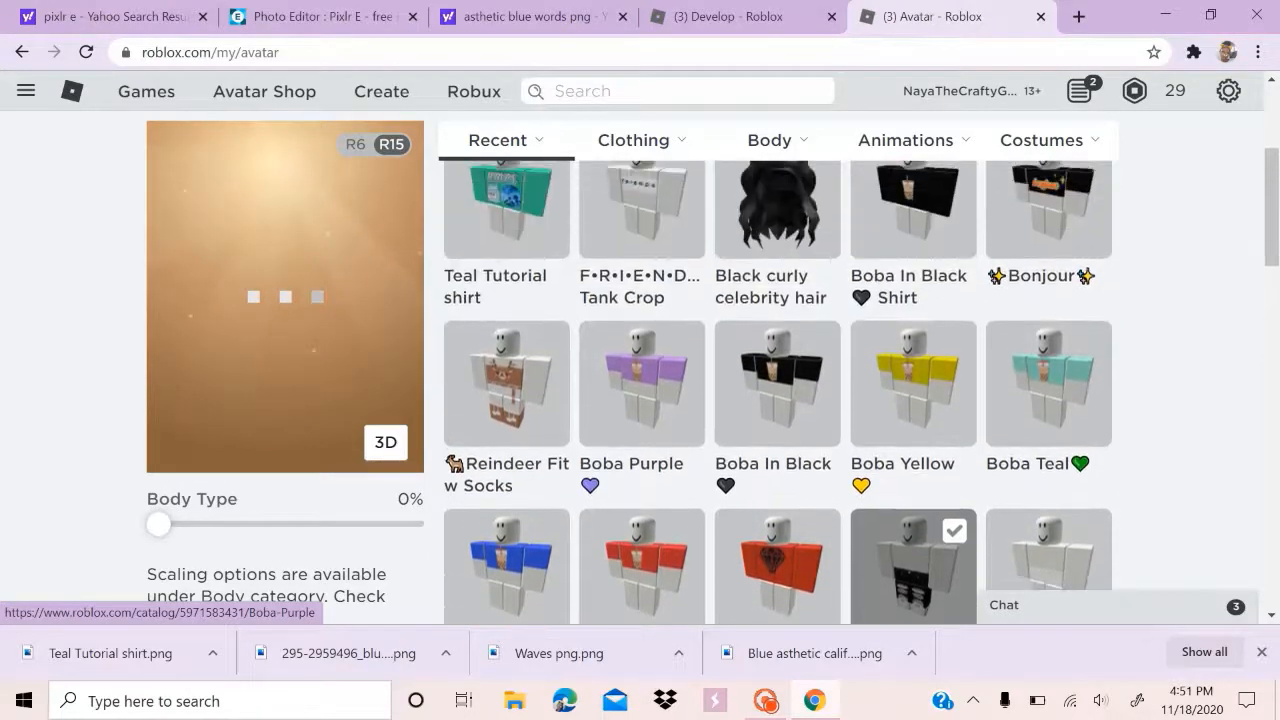
{"action": "scroll", "coordinate": [642, 400], "scroll_direction": "up", "scroll_amount": 3}
{"action": "scroll", "coordinate": [642, 400], "scroll_direction": "down", "scroll_amount": 3}
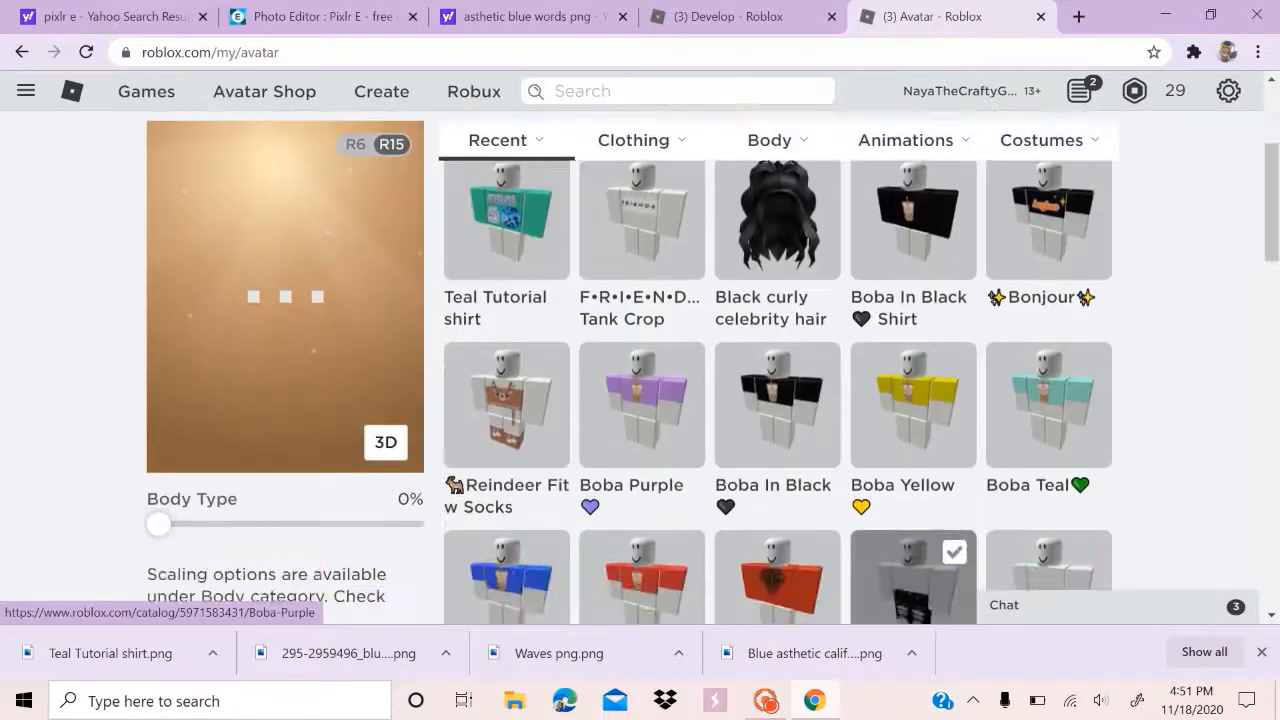
{"action": "scroll", "coordinate": [777, 392], "scroll_direction": "down", "scroll_amount": 3}
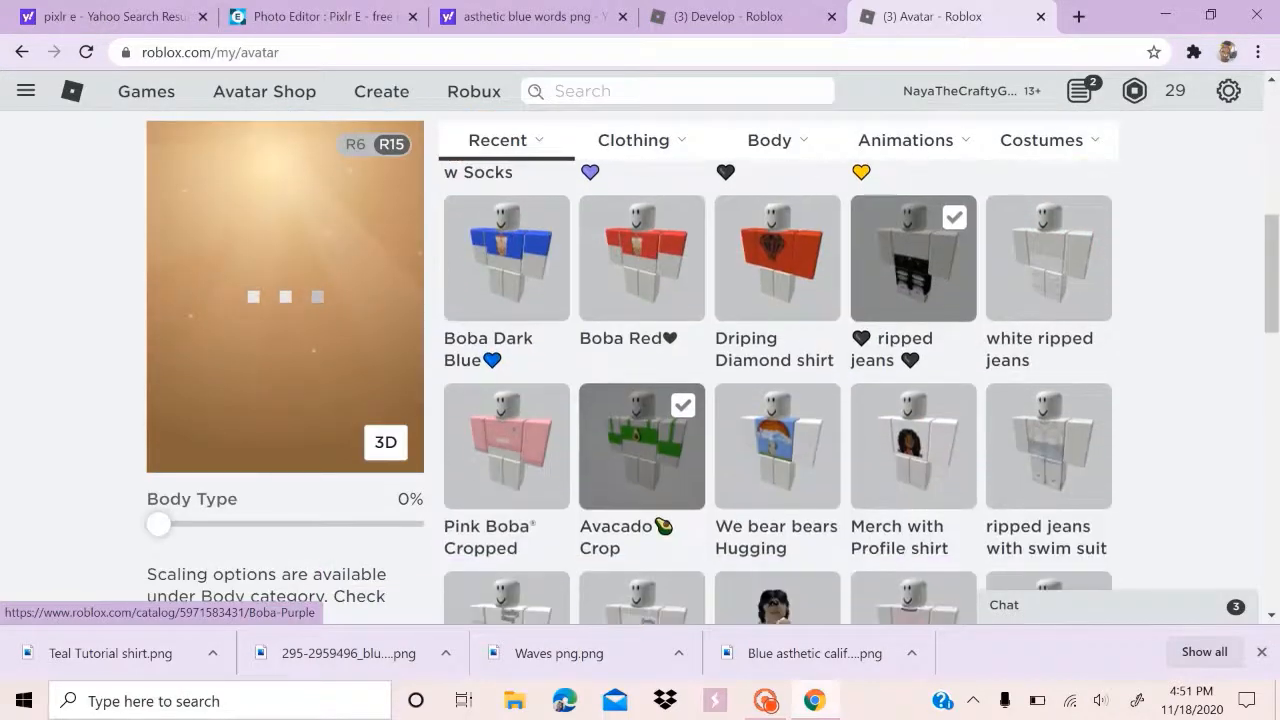
{"action": "left_click", "coordinate": [642, 446]}
{"action": "scroll", "coordinate": [642, 446], "scroll_direction": "up", "scroll_amount": 1}
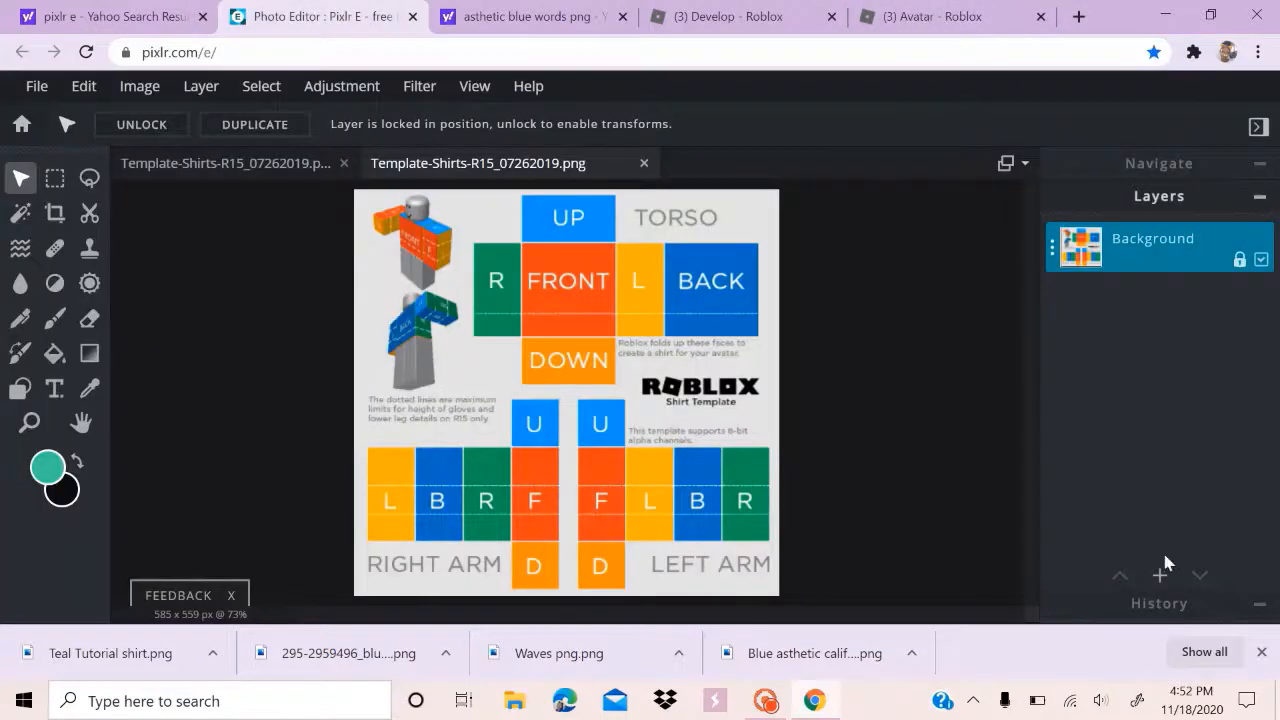
In Pixlr E, add an empty layer above the shirt template and select the torso's UP rectangle
{"action": "left_click", "coordinate": [1161, 574]}
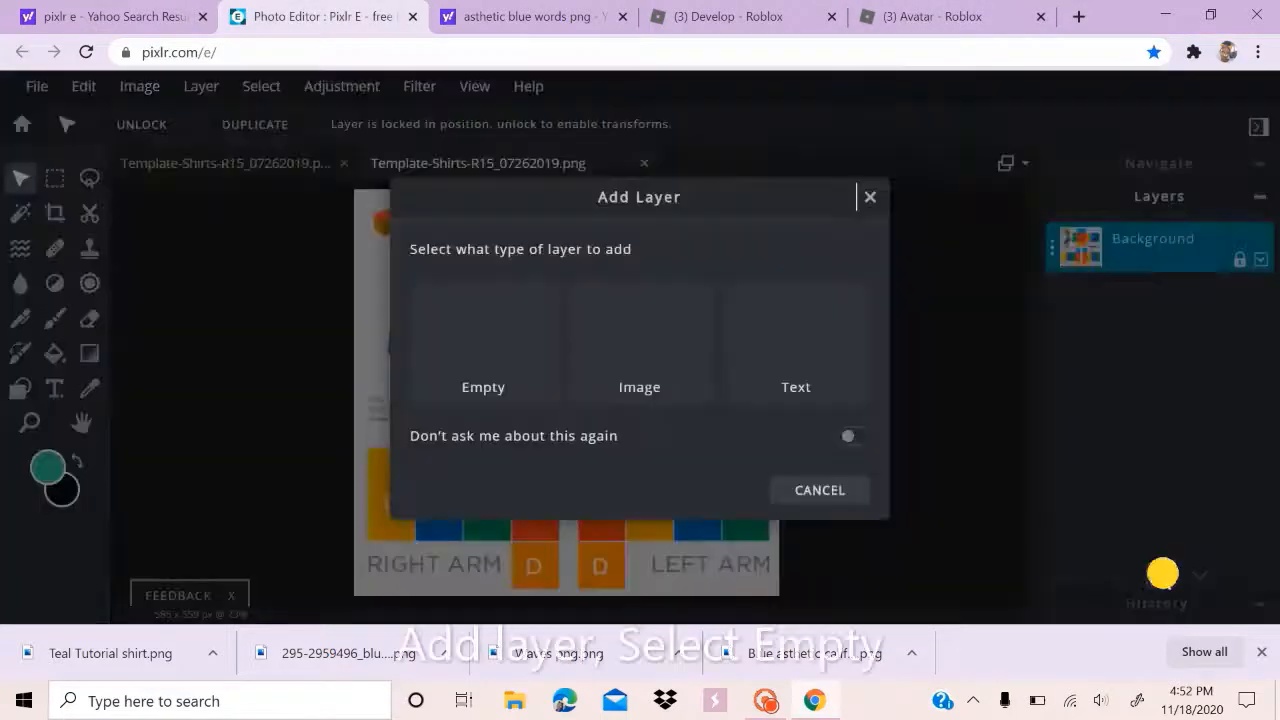
{"action": "left_click", "coordinate": [520, 338]}
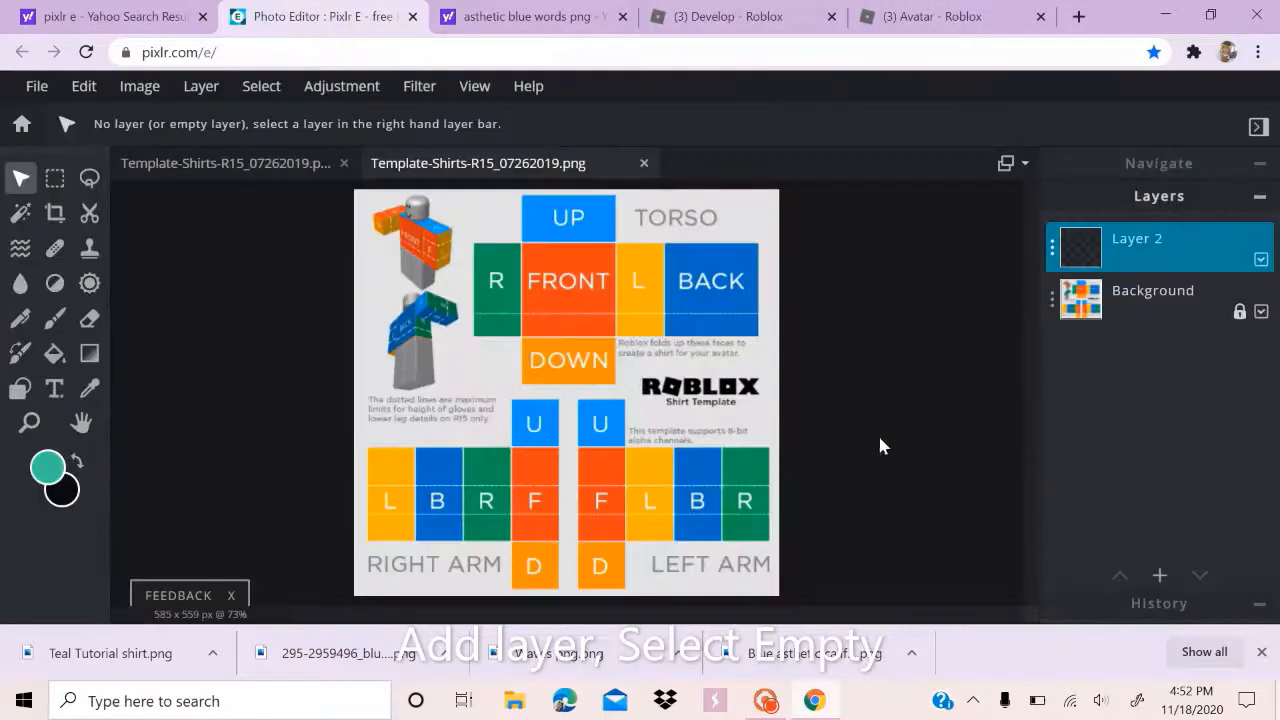
{"action": "left_click", "coordinate": [57, 180]}
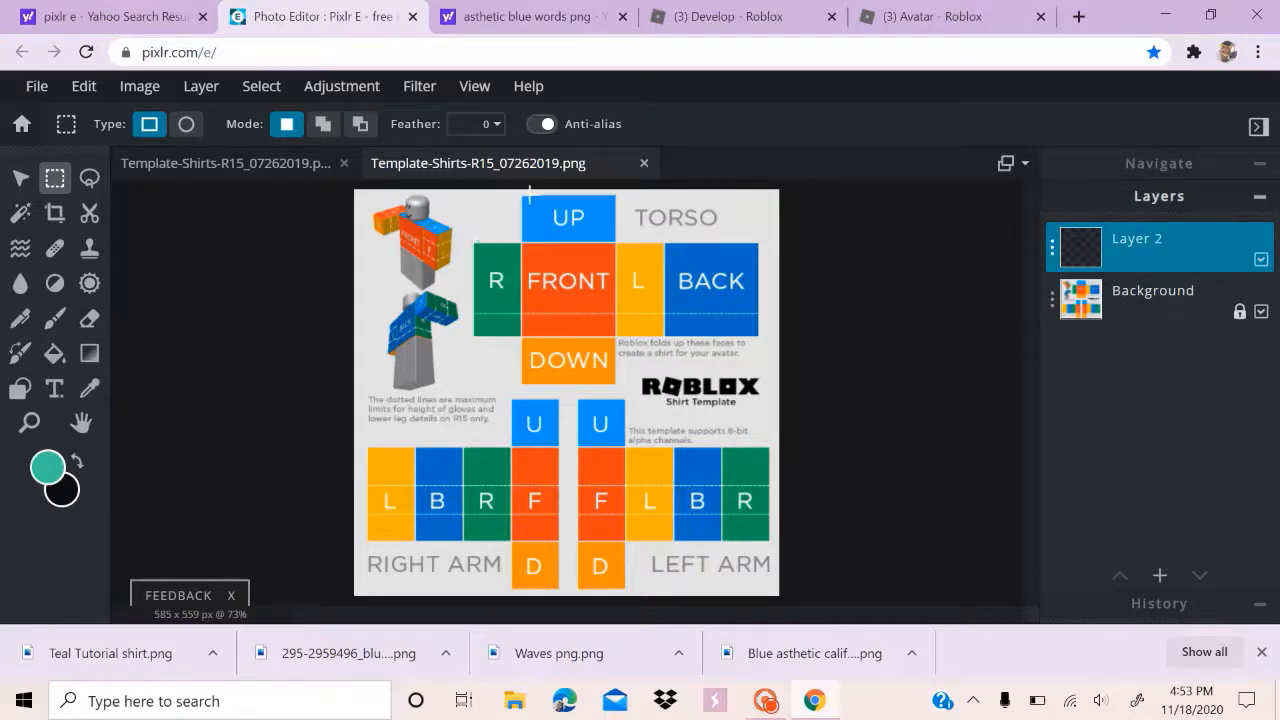
{"action": "left_click_drag", "start_coordinate": [521, 194], "coordinate": [615, 245]}
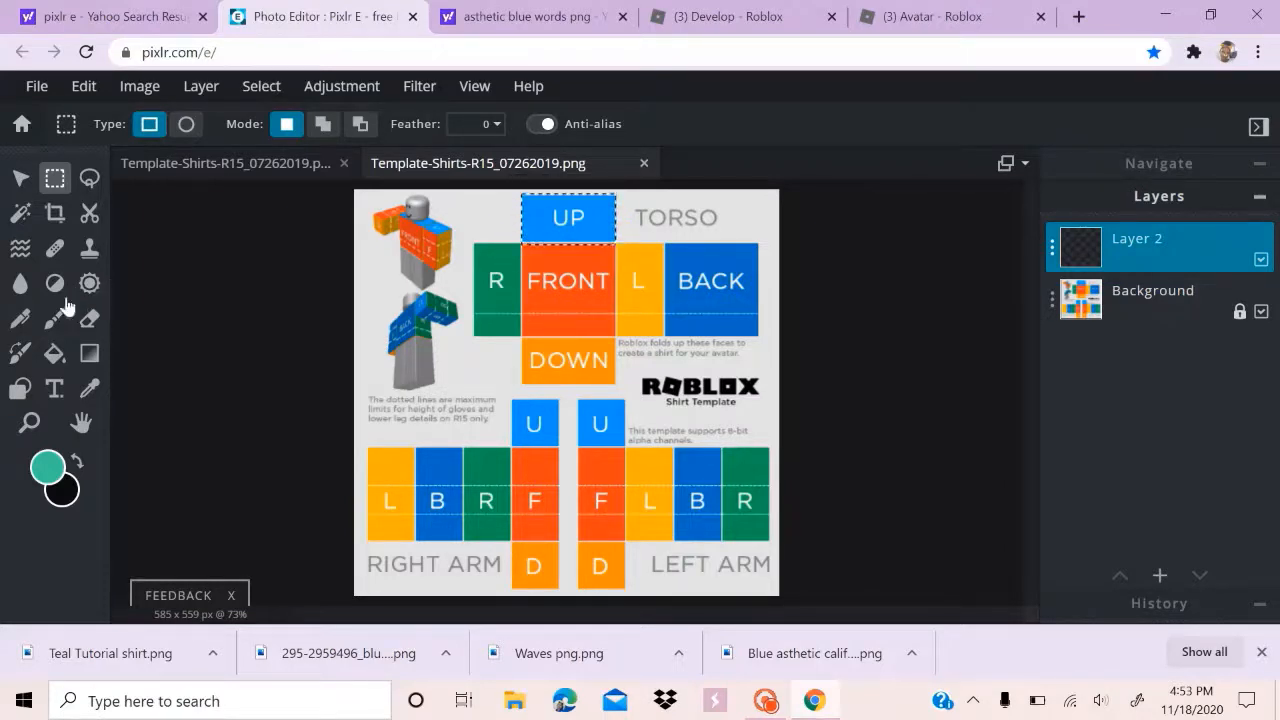
Set the foreground colour to coral #D24E4E and fill the selected torso UP area on the new layer
{"action": "left_click", "coordinate": [76, 464]}
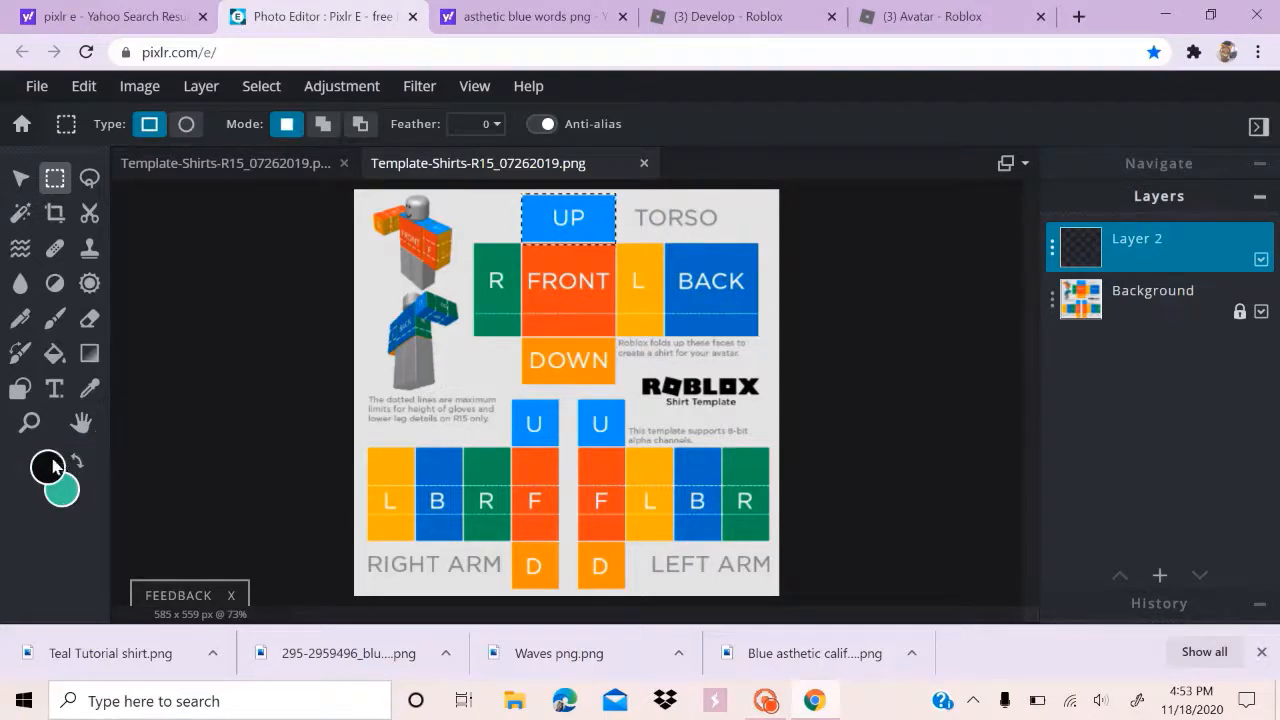
{"action": "left_click", "coordinate": [50, 466]}
{"action": "left_click_drag", "start_coordinate": [649, 357], "coordinate": [546, 321]}
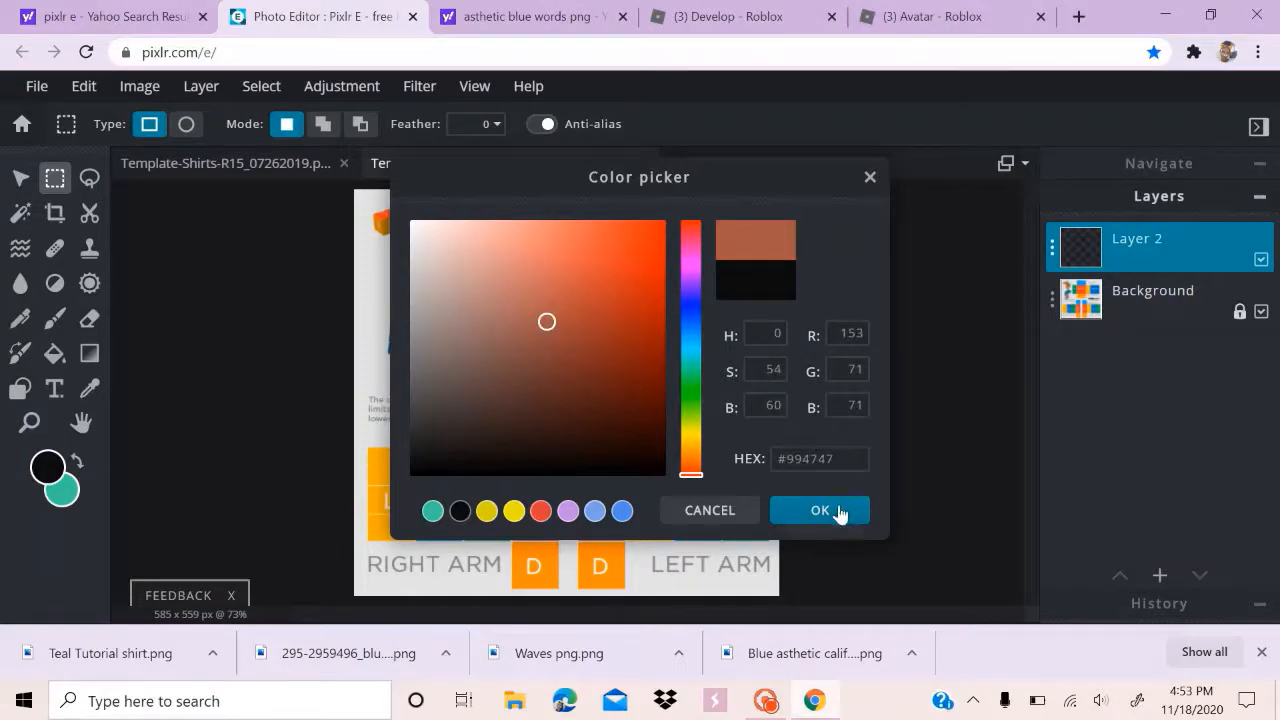
{"action": "left_click", "coordinate": [571, 264]}
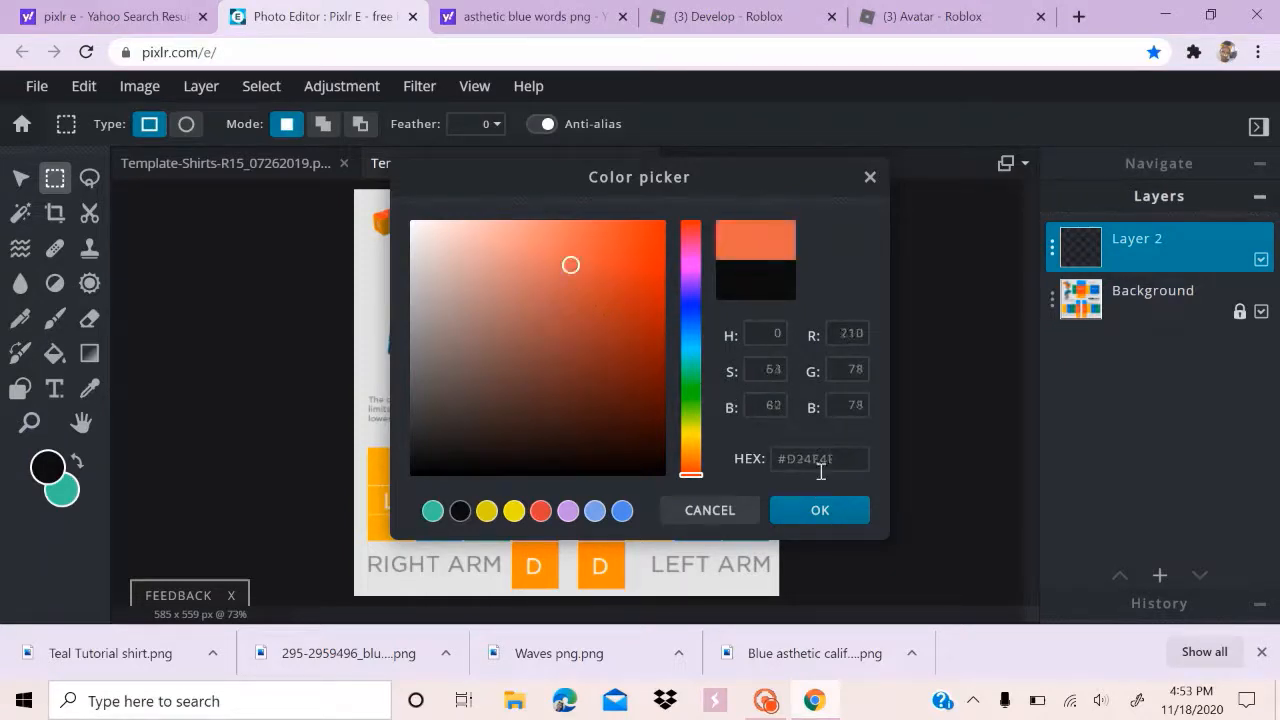
{"action": "left_click", "coordinate": [848, 513]}
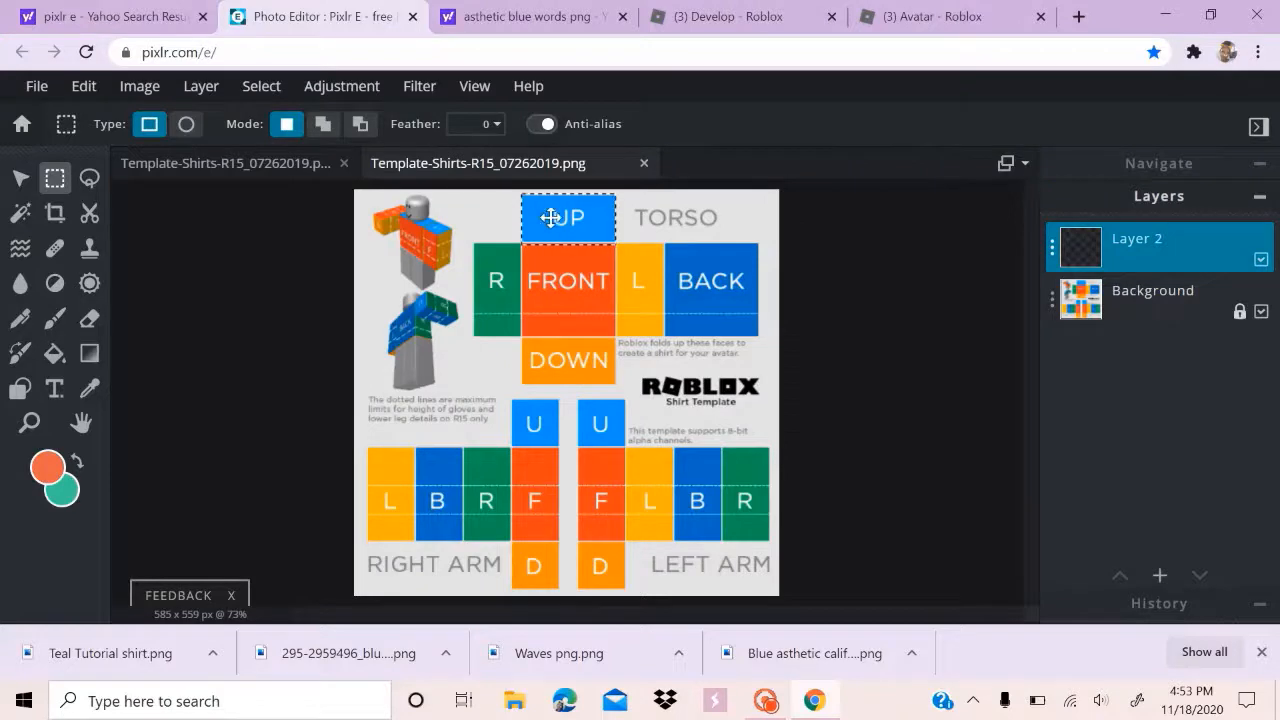
{"action": "left_click", "coordinate": [55, 352]}
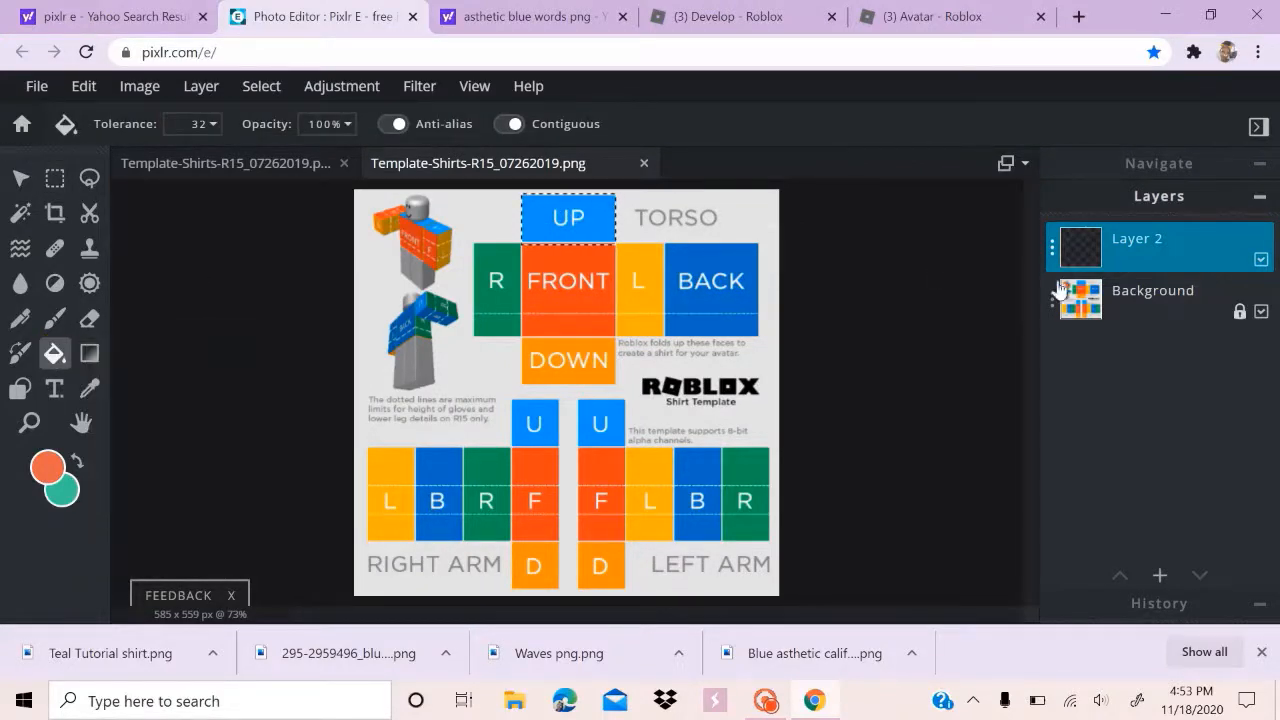
{"action": "left_click", "coordinate": [560, 218]}
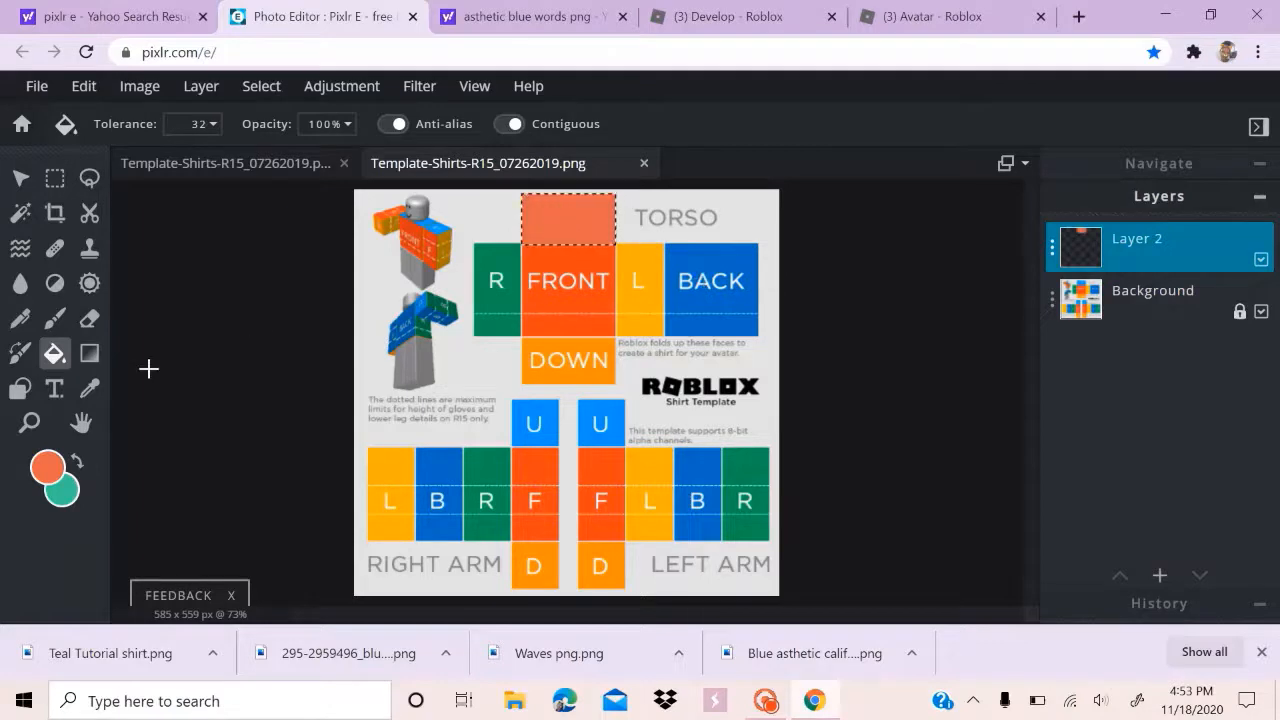
Fill a 390 by 74 px strip across the upper part of the torso's R, FRONT, L and BACK faces with the coral colour
{"action": "left_click", "coordinate": [54, 176]}
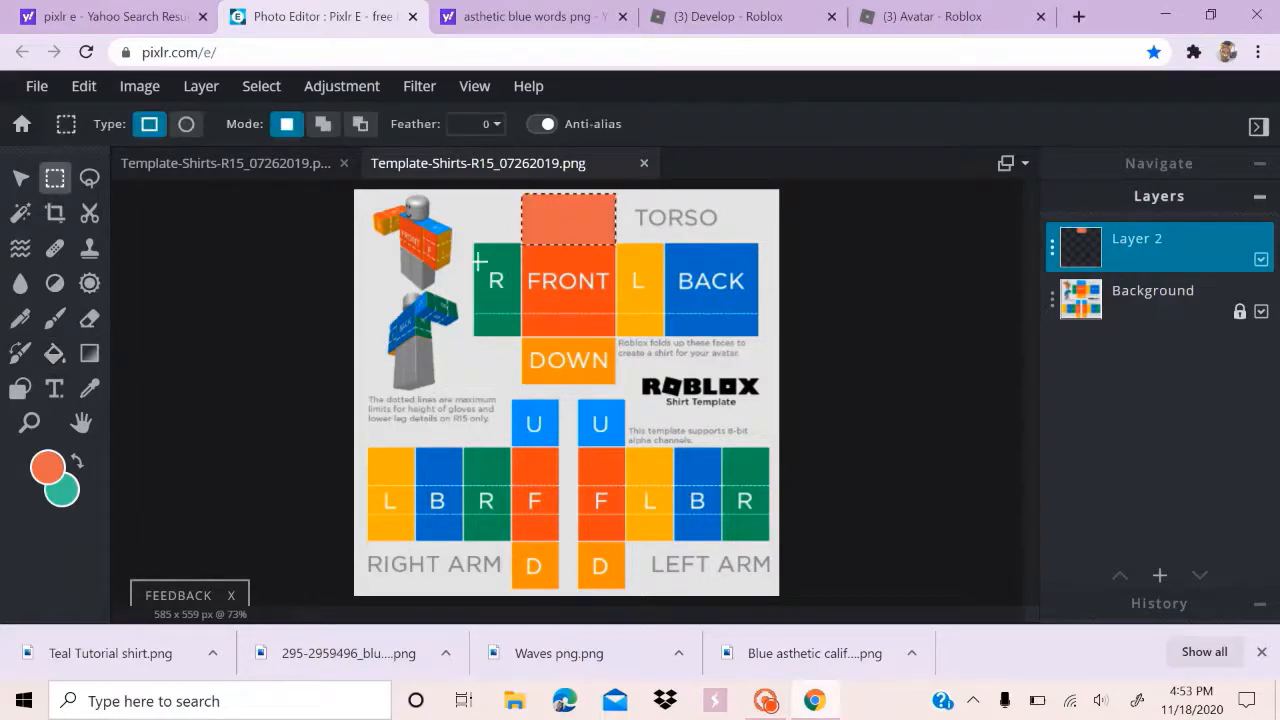
{"action": "left_click_drag", "start_coordinate": [473, 242], "coordinate": [757, 316]}
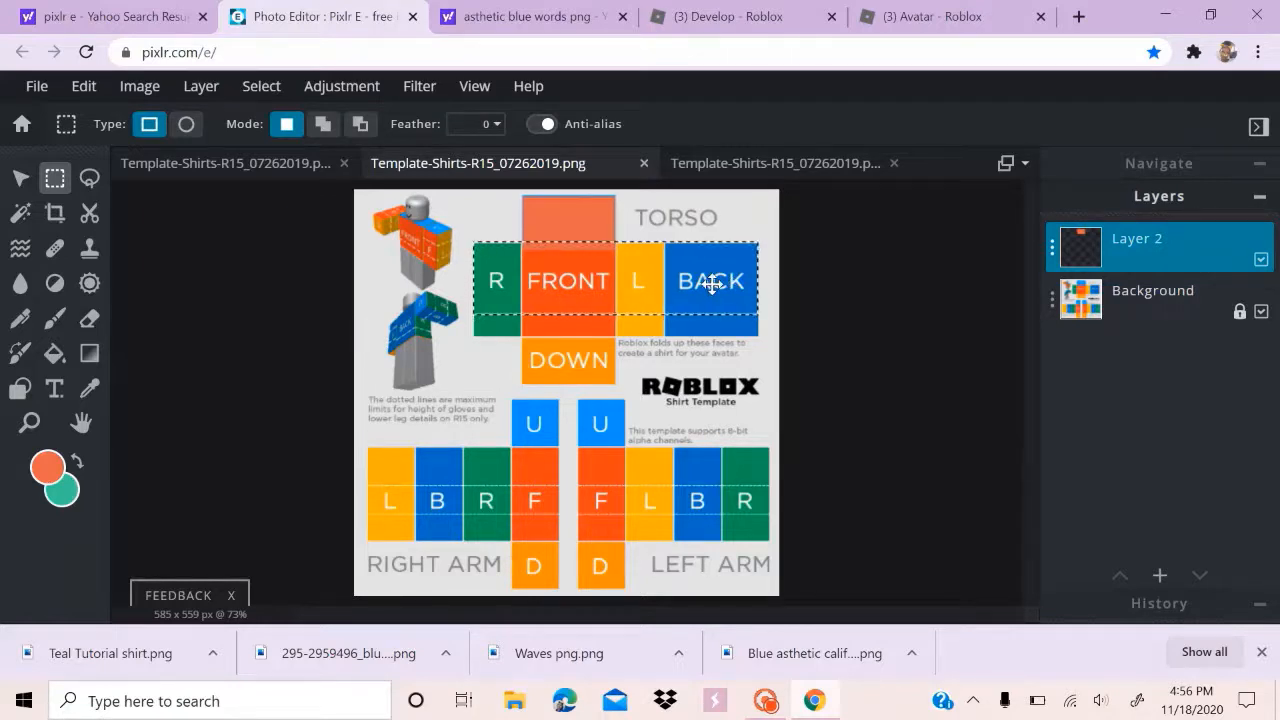
{"action": "left_click", "coordinate": [783, 302]}
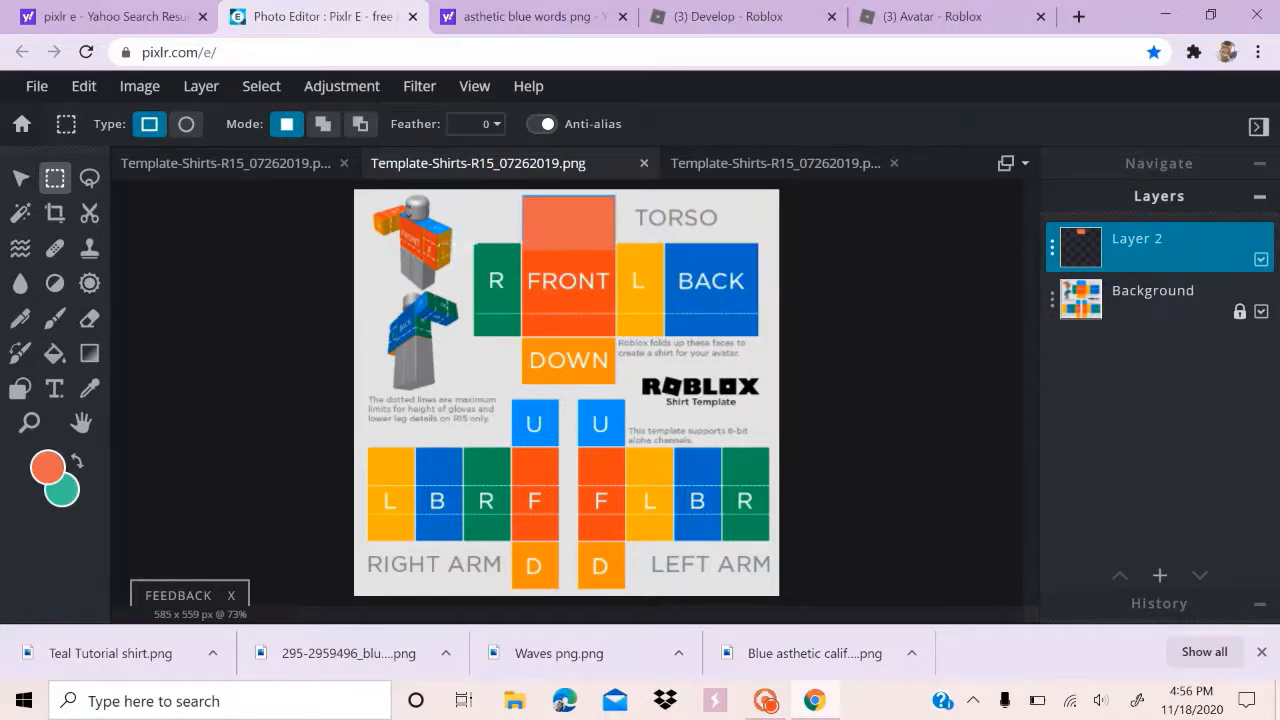
{"action": "left_click_drag", "start_coordinate": [475, 242], "coordinate": [758, 296]}
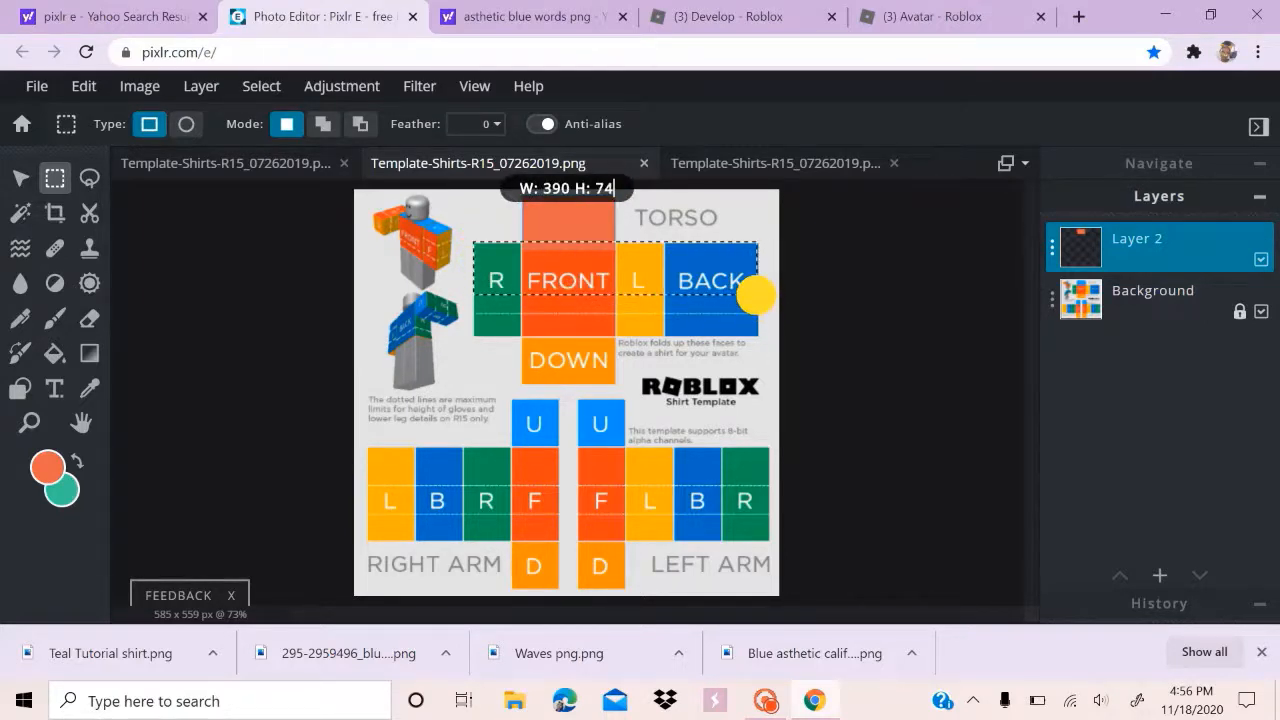
{"action": "left_click_drag", "start_coordinate": [758, 294], "coordinate": [759, 295]}
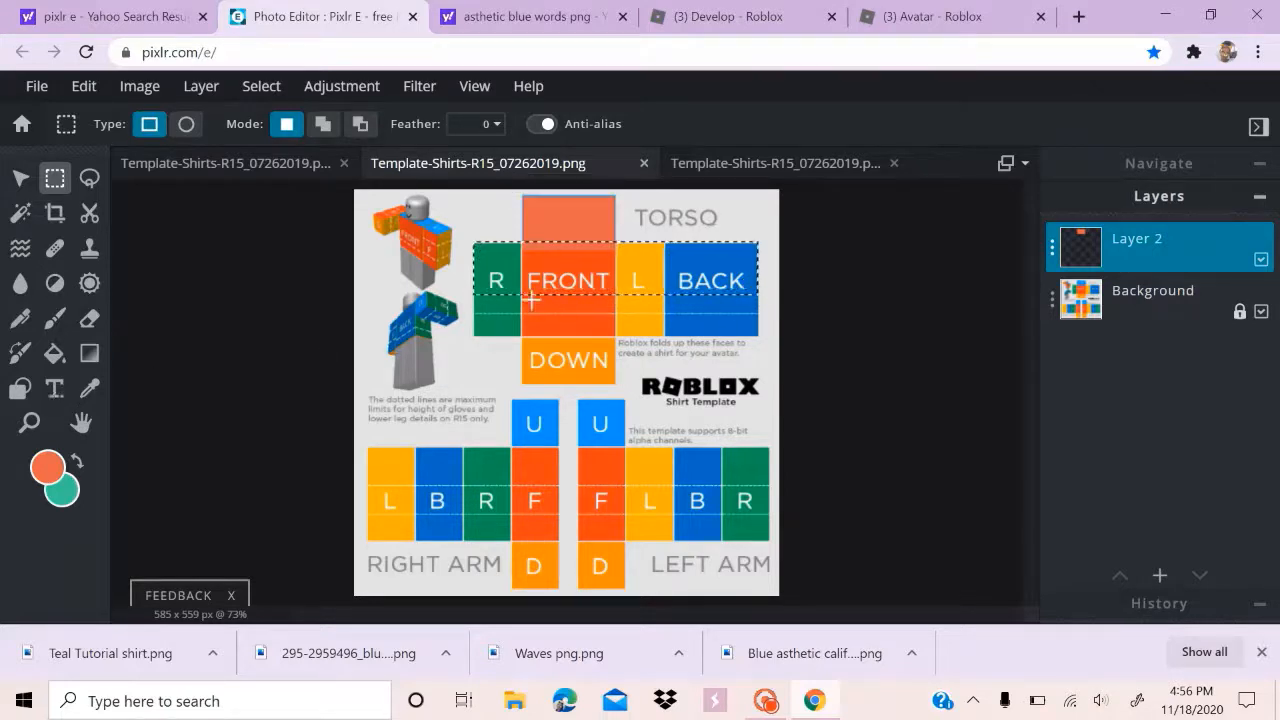
{"action": "left_click", "coordinate": [55, 355]}
{"action": "left_click", "coordinate": [570, 265]}
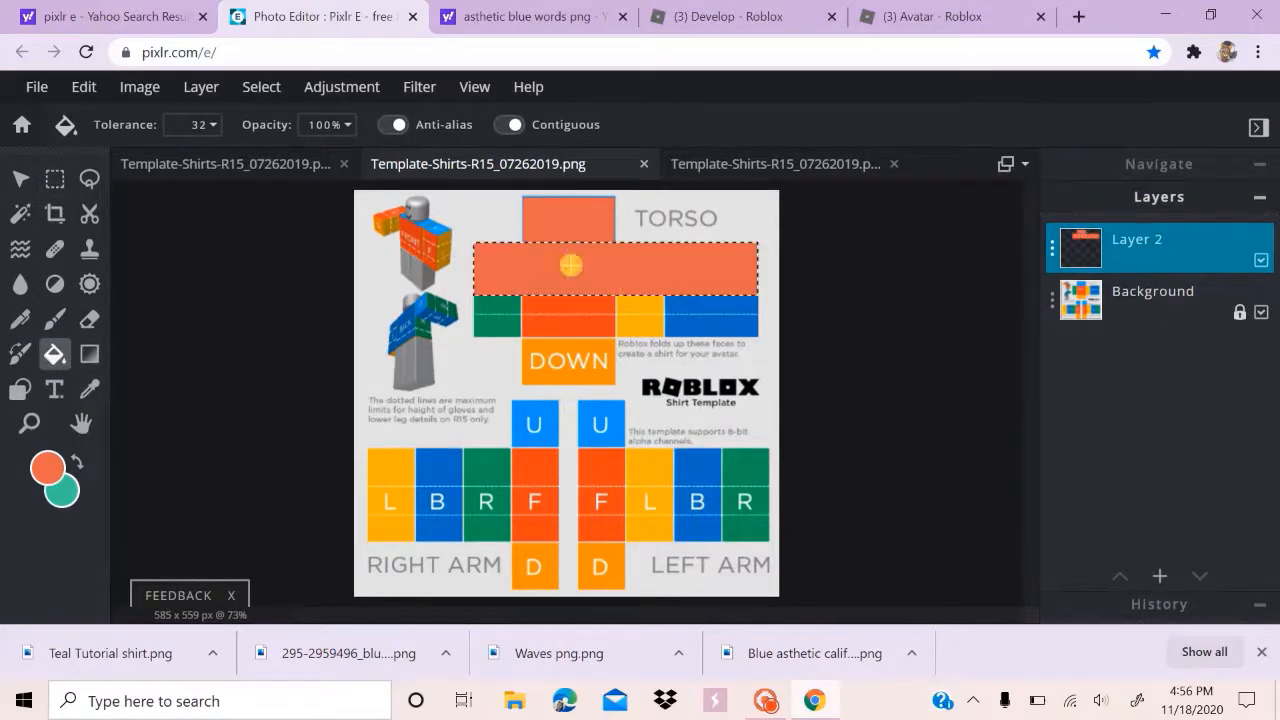
Clear the torso selection and fill the right arm's L, B, R and F faces with the coral colour
{"action": "left_click", "coordinate": [55, 179]}
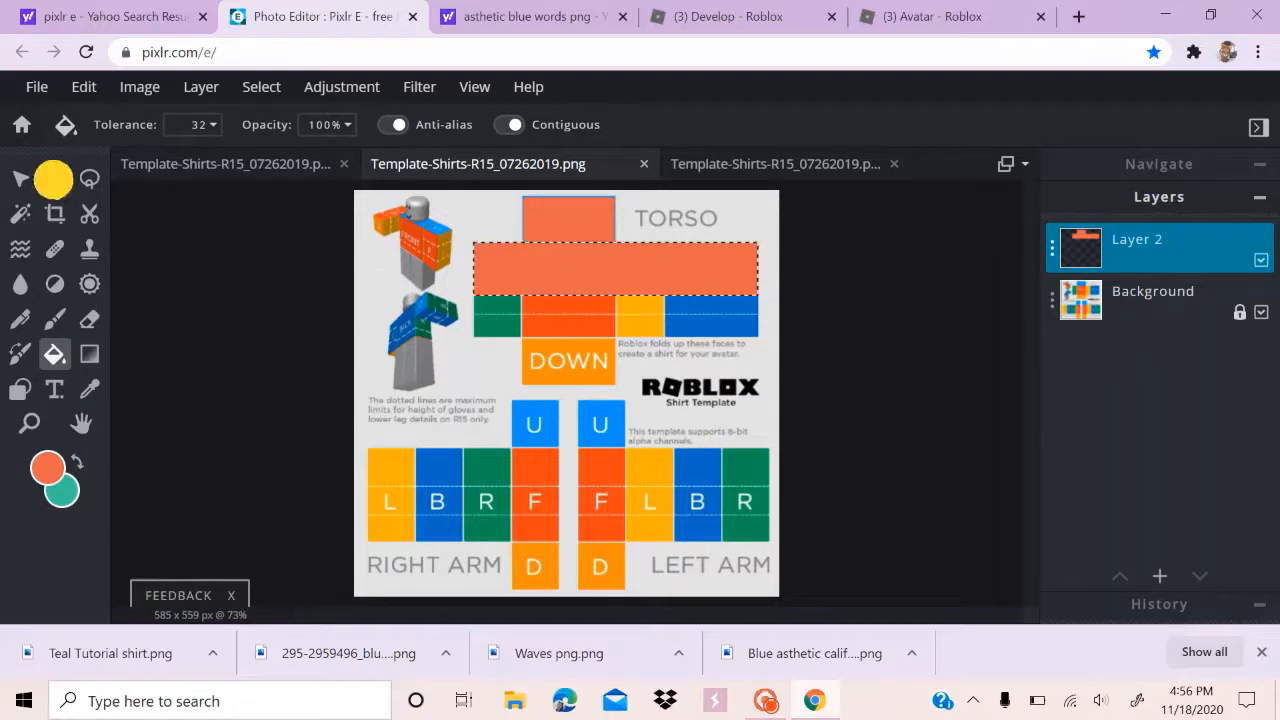
{"action": "left_click", "coordinate": [565, 205]}
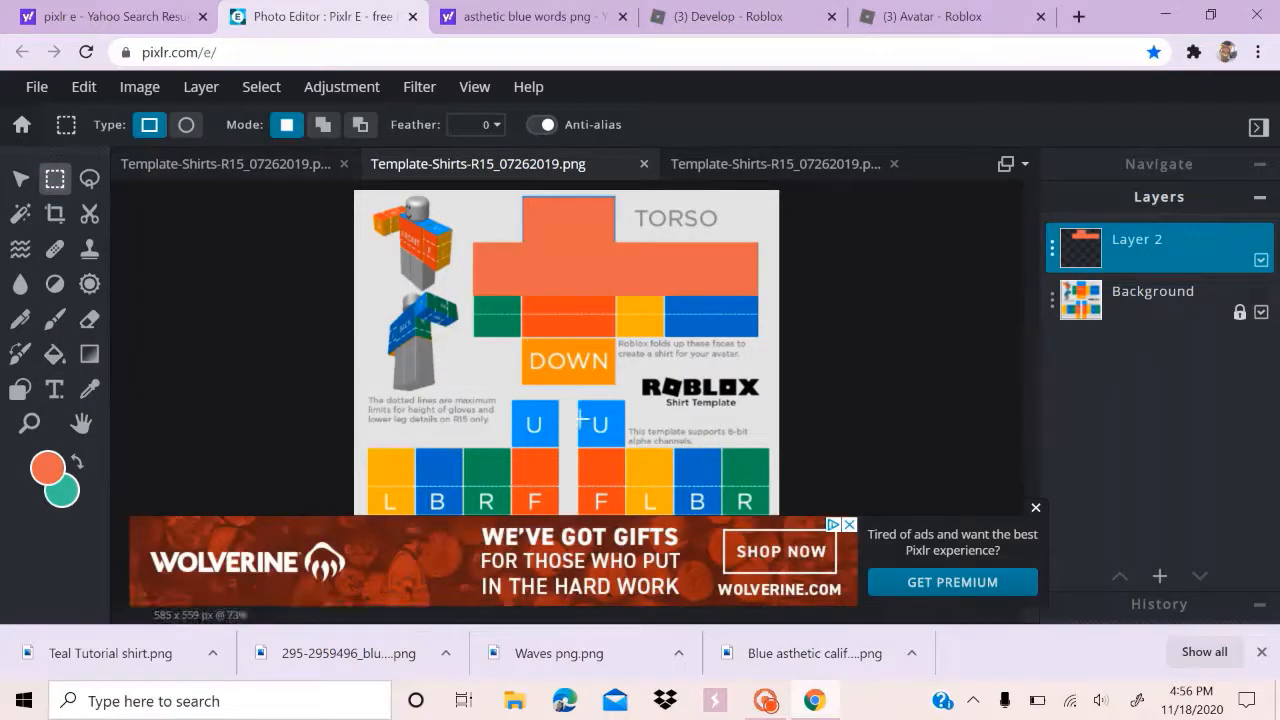
{"action": "left_click", "coordinate": [1036, 507]}
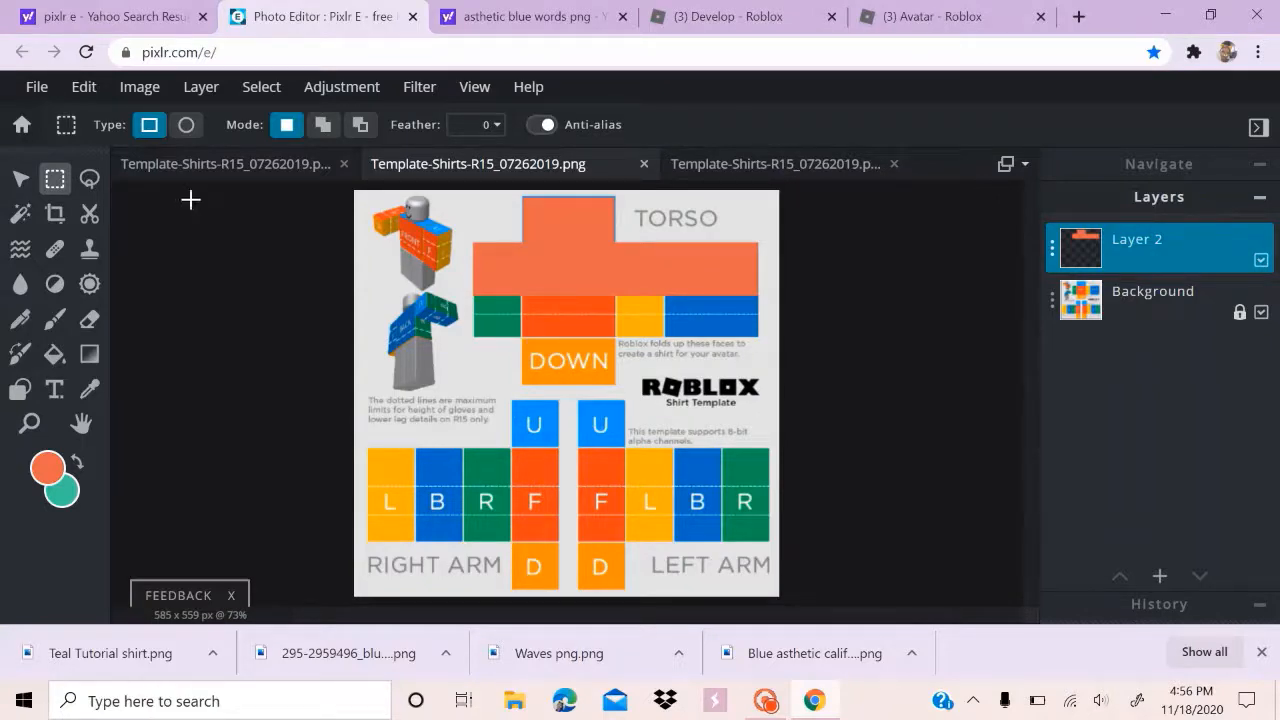
{"action": "left_click", "coordinate": [22, 124]}
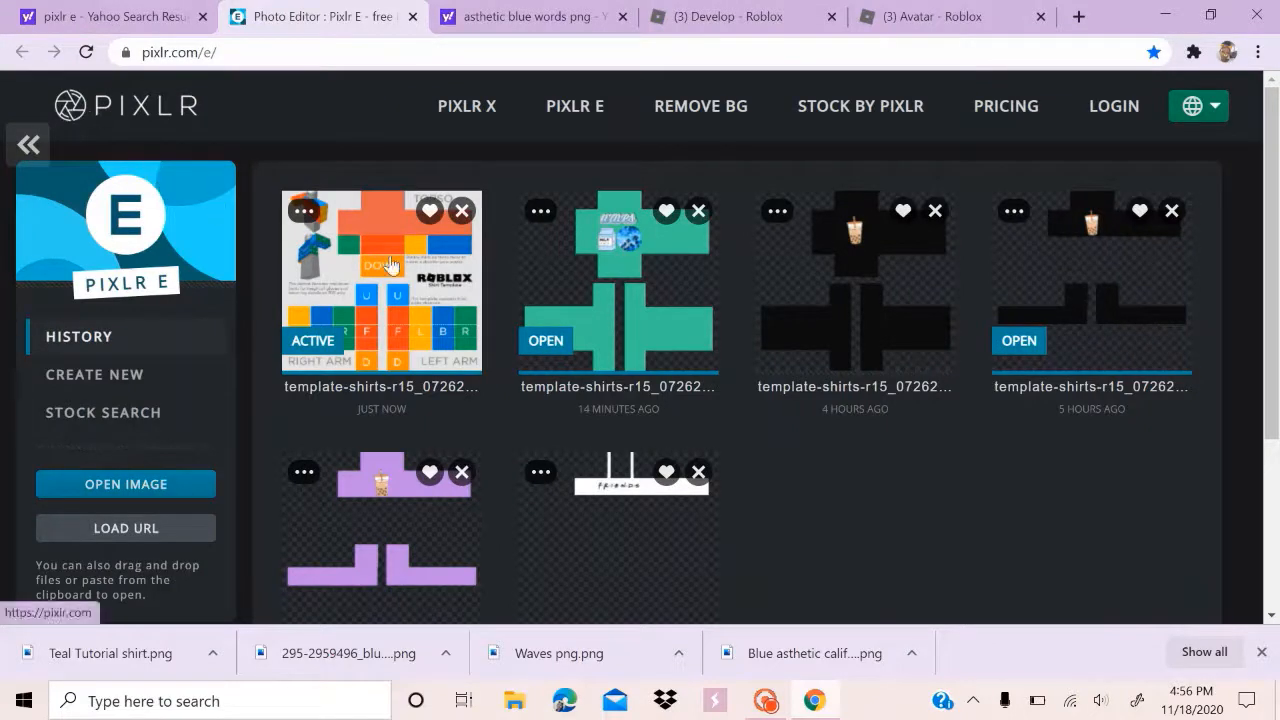
{"action": "left_click", "coordinate": [390, 265]}
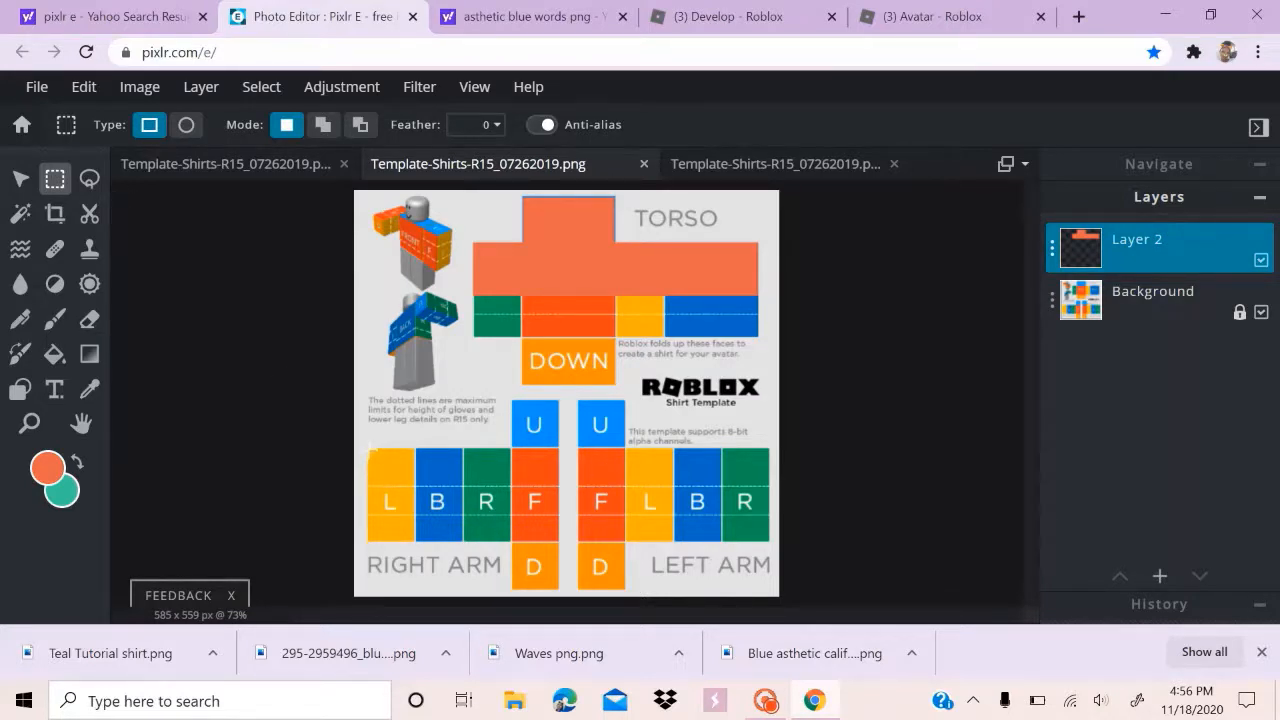
{"action": "left_click_drag", "start_coordinate": [368, 449], "coordinate": [559, 541]}
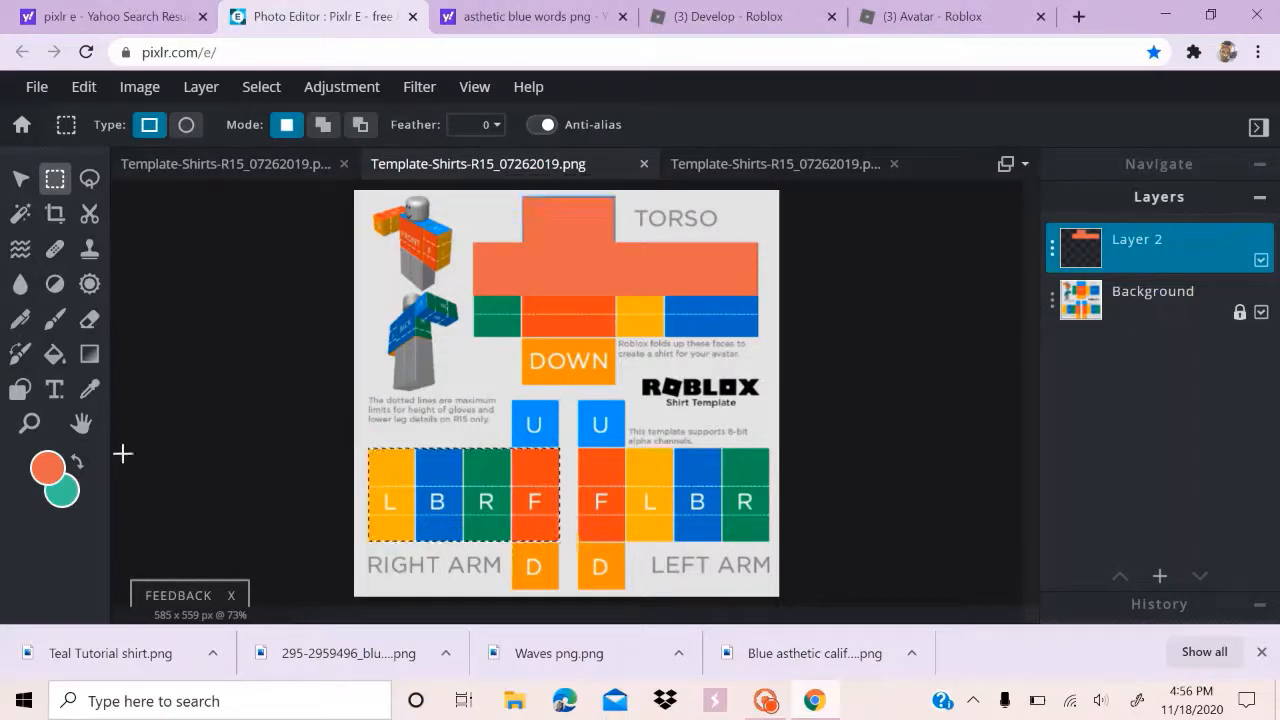
{"action": "left_click", "coordinate": [54, 353]}
{"action": "left_click", "coordinate": [460, 464]}
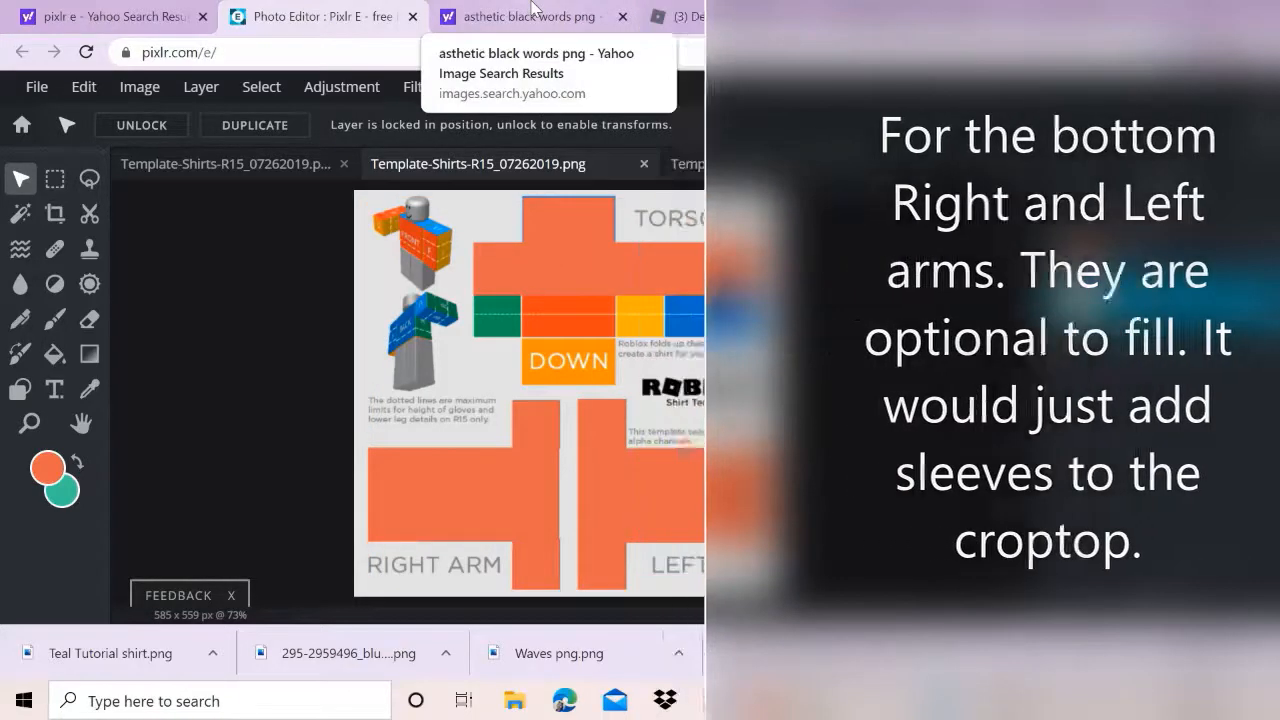
Switch to the Yahoo image results and save the "happy vibes" lettering to Downloads as a PNG named happy vibes
{"action": "left_click", "coordinate": [533, 12]}
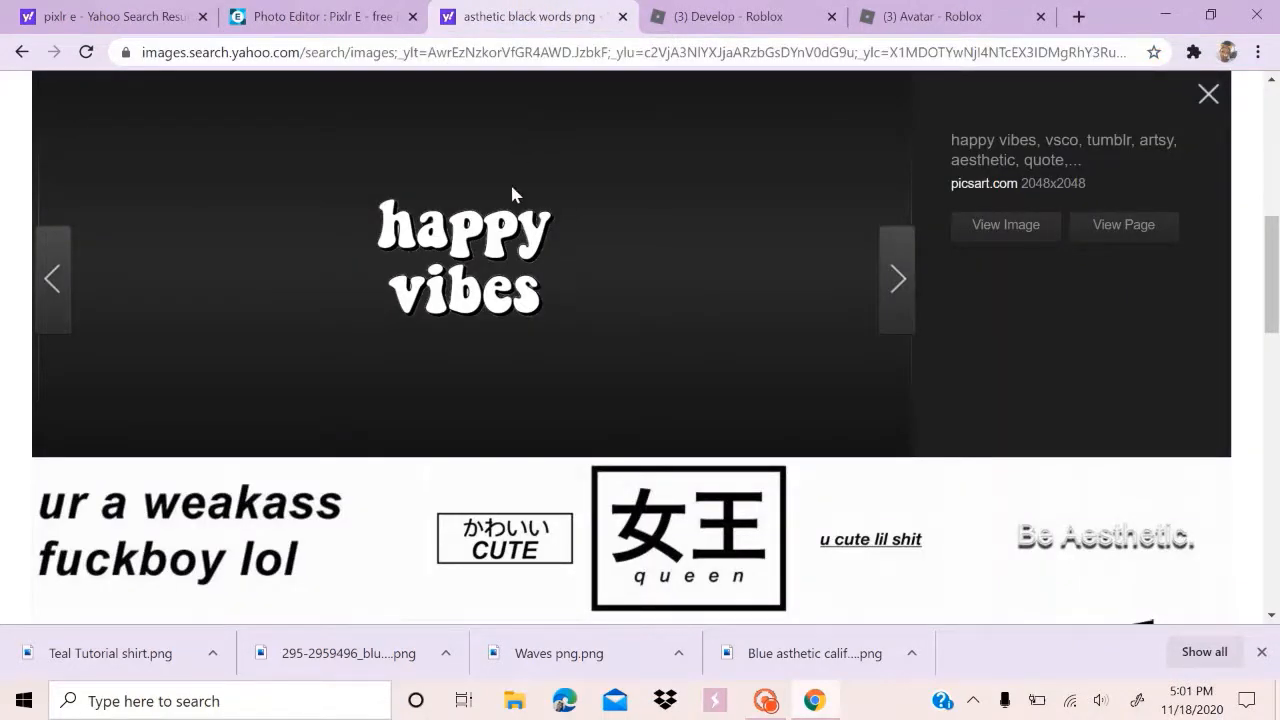
{"action": "right_click", "coordinate": [464, 241]}
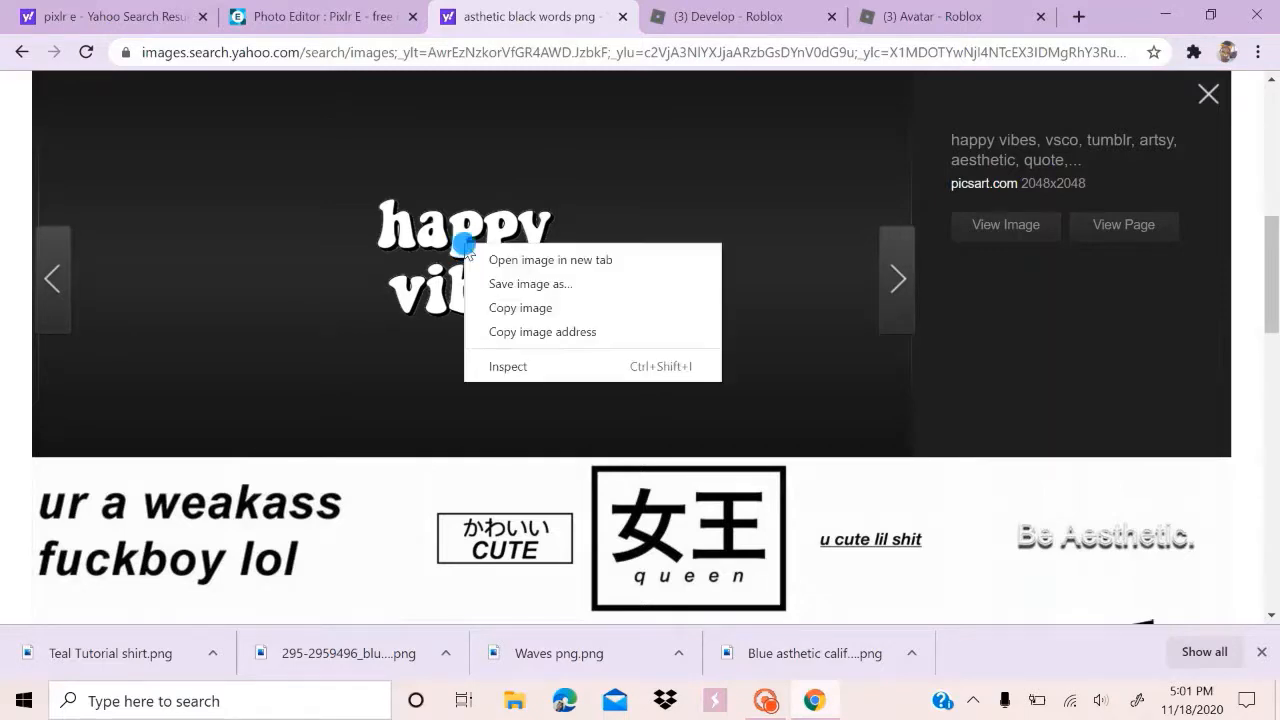
{"action": "left_click", "coordinate": [513, 284]}
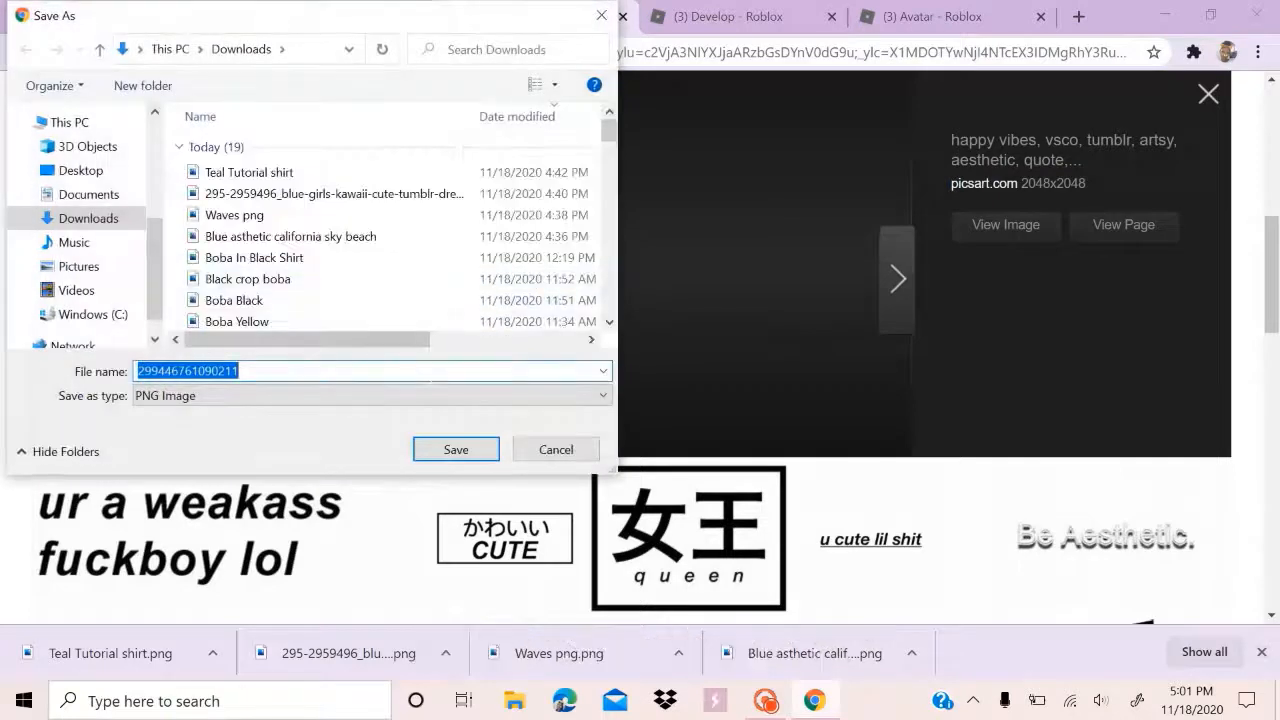
{"action": "key", "text": "BackSpace"}
{"action": "type", "text": "happy vibes"}
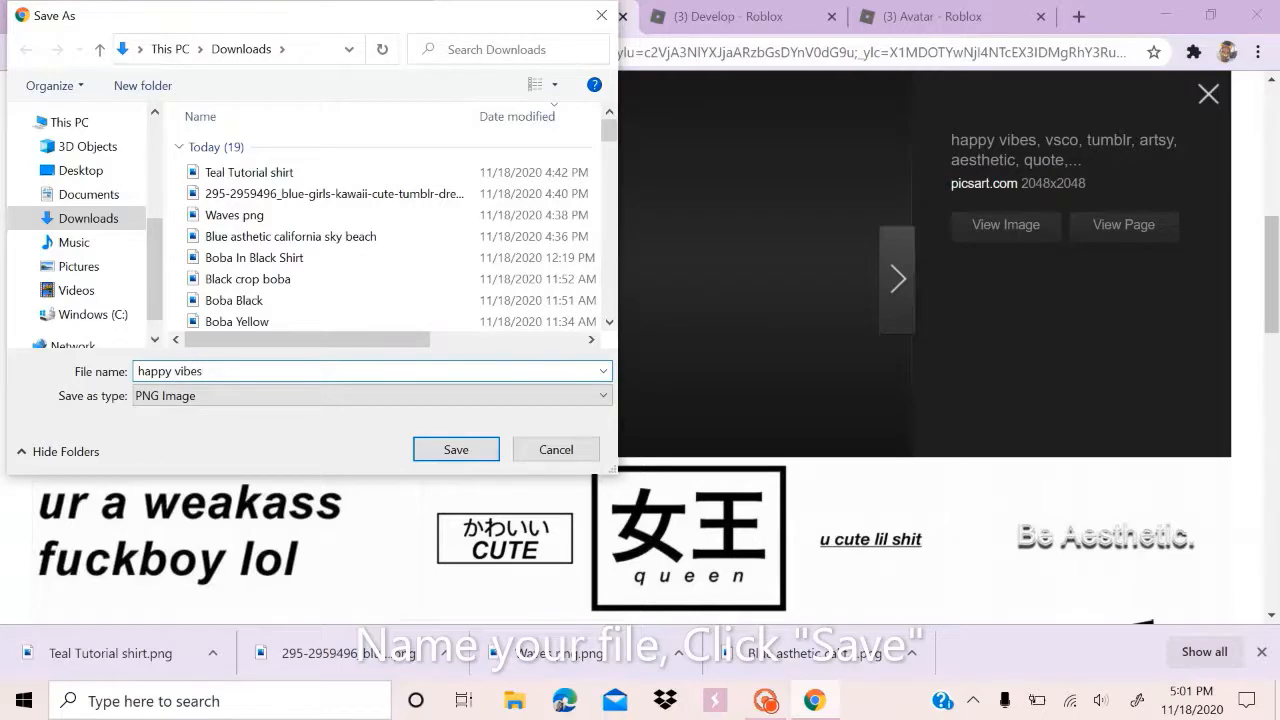
{"action": "key", "text": "Return"}
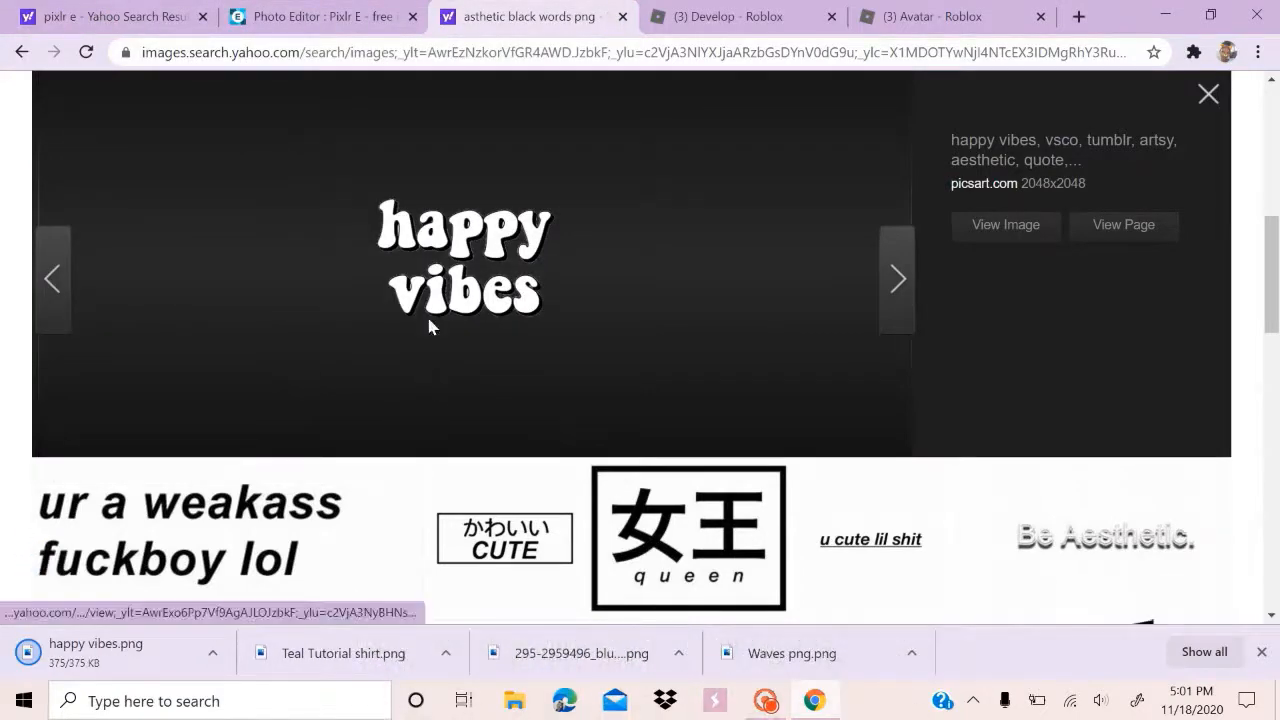
Return to Pixlr E and add the downloaded happy vibes.png as a new layer above the coral shirt template
{"action": "left_click", "coordinate": [750, 14]}
{"action": "left_click", "coordinate": [860, 14]}
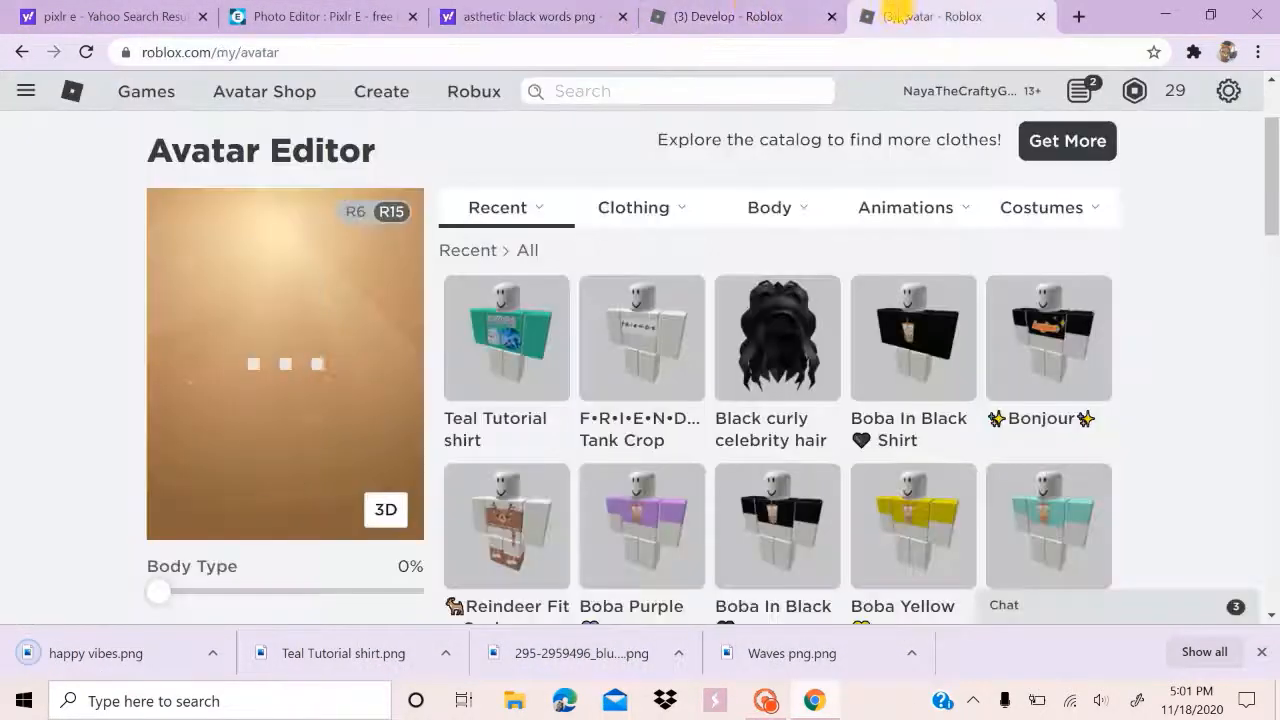
{"action": "left_click", "coordinate": [380, 16]}
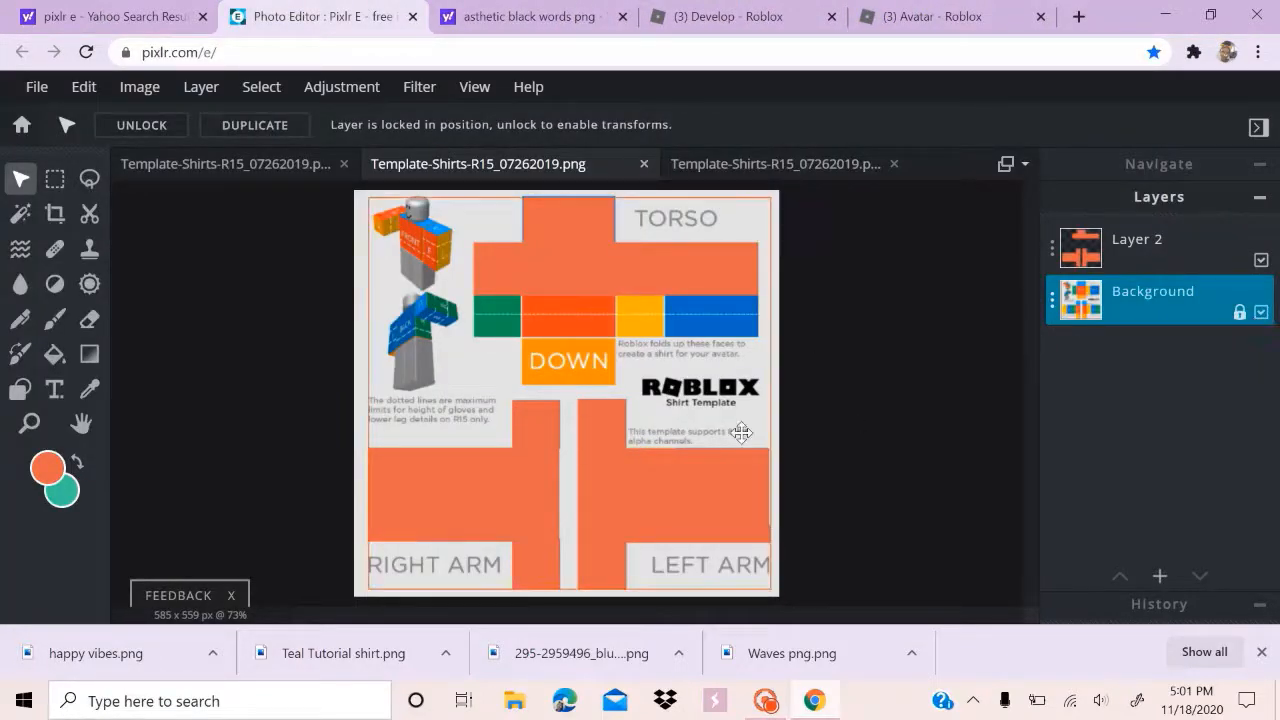
{"action": "left_click_drag", "start_coordinate": [107, 655], "coordinate": [560, 365]}
{"action": "left_click", "coordinate": [733, 402]}
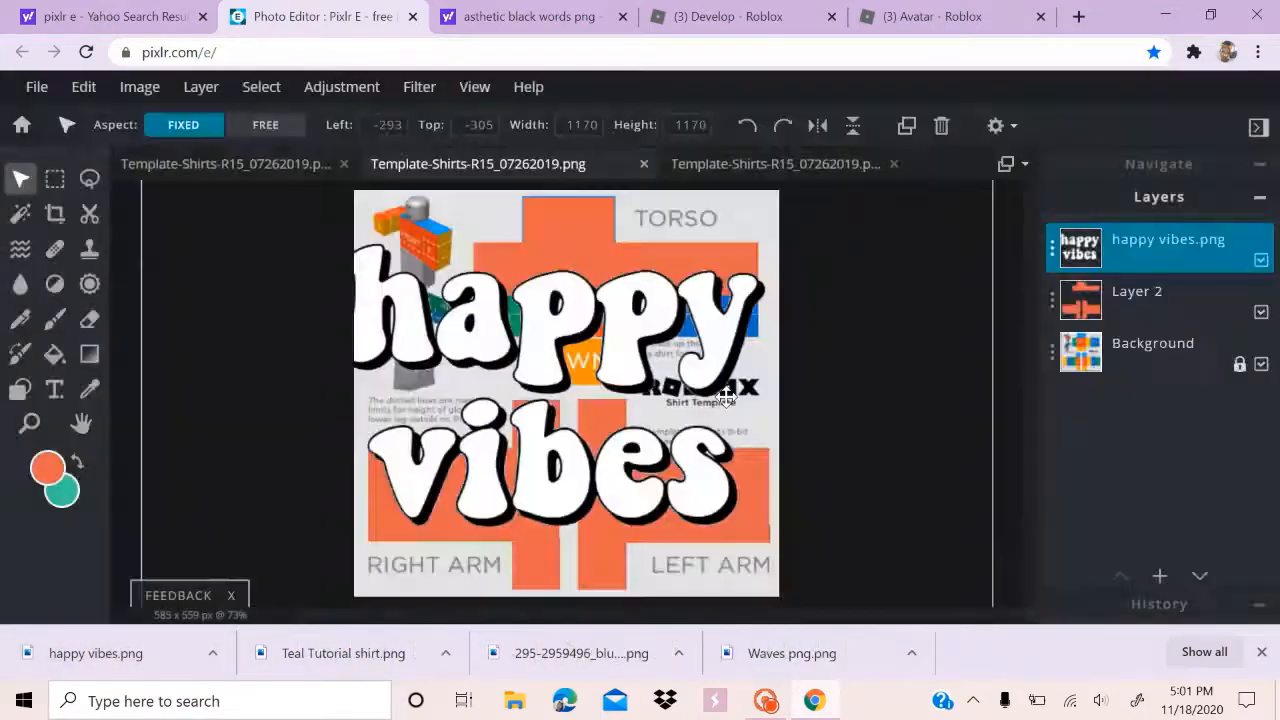
Scale the happy vibes lettering layer to 182 by 182 px and place it on the coral part of the torso's FRONT face
{"action": "left_click_drag", "start_coordinate": [695, 416], "coordinate": [497, 198]}
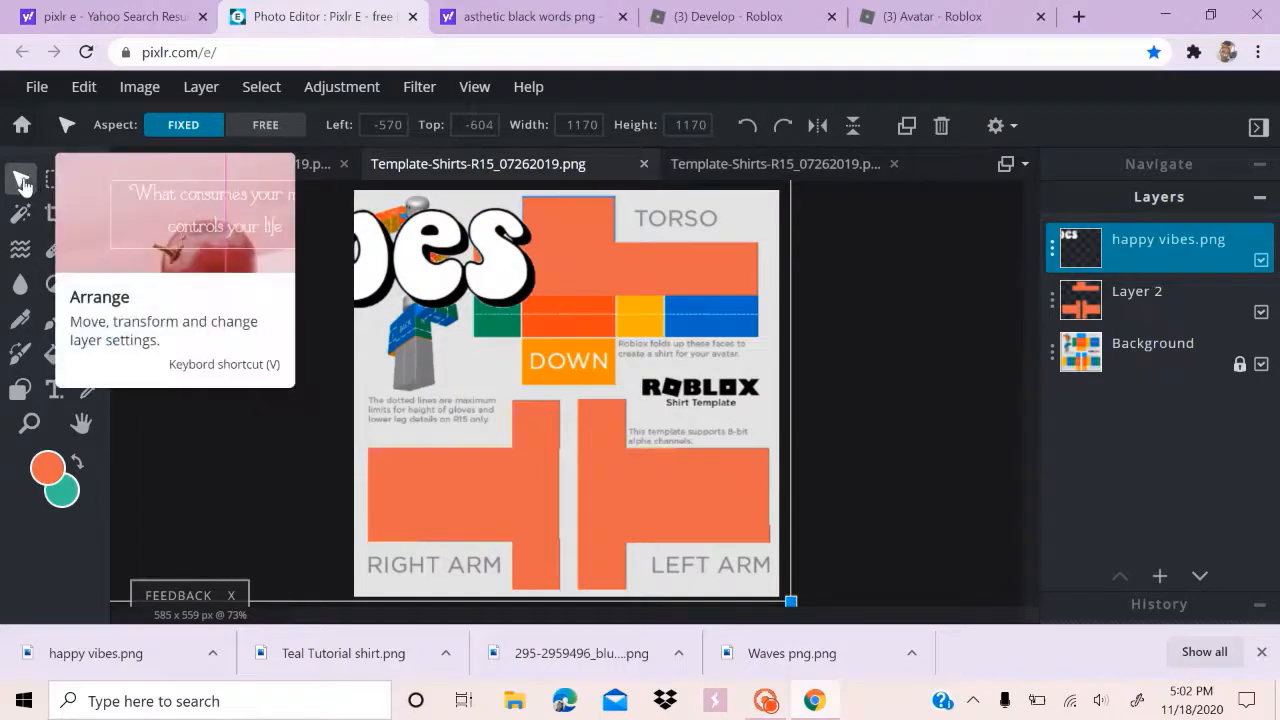
{"action": "left_click_drag", "start_coordinate": [694, 457], "coordinate": [628, 406]}
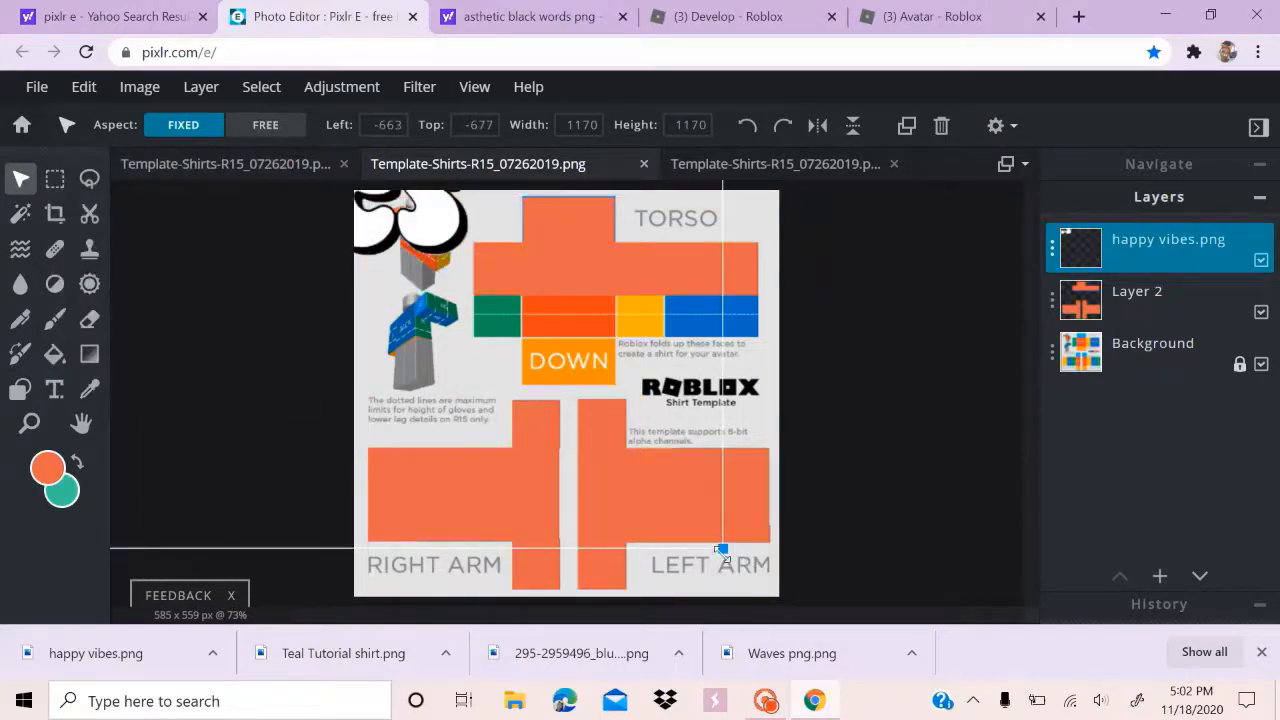
{"action": "left_click_drag", "start_coordinate": [723, 548], "coordinate": [473, 297]}
{"action": "left_click_drag", "start_coordinate": [412, 240], "coordinate": [690, 467]}
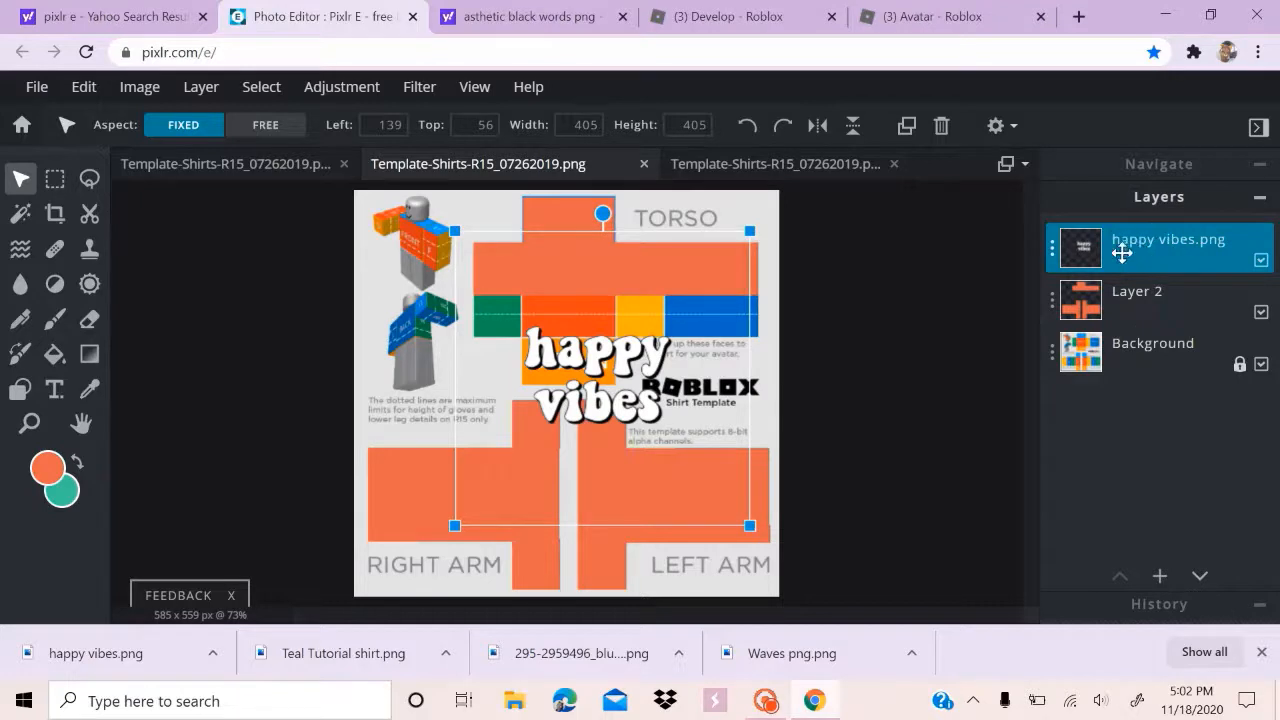
{"action": "left_click_drag", "start_coordinate": [745, 521], "coordinate": [583, 372]}
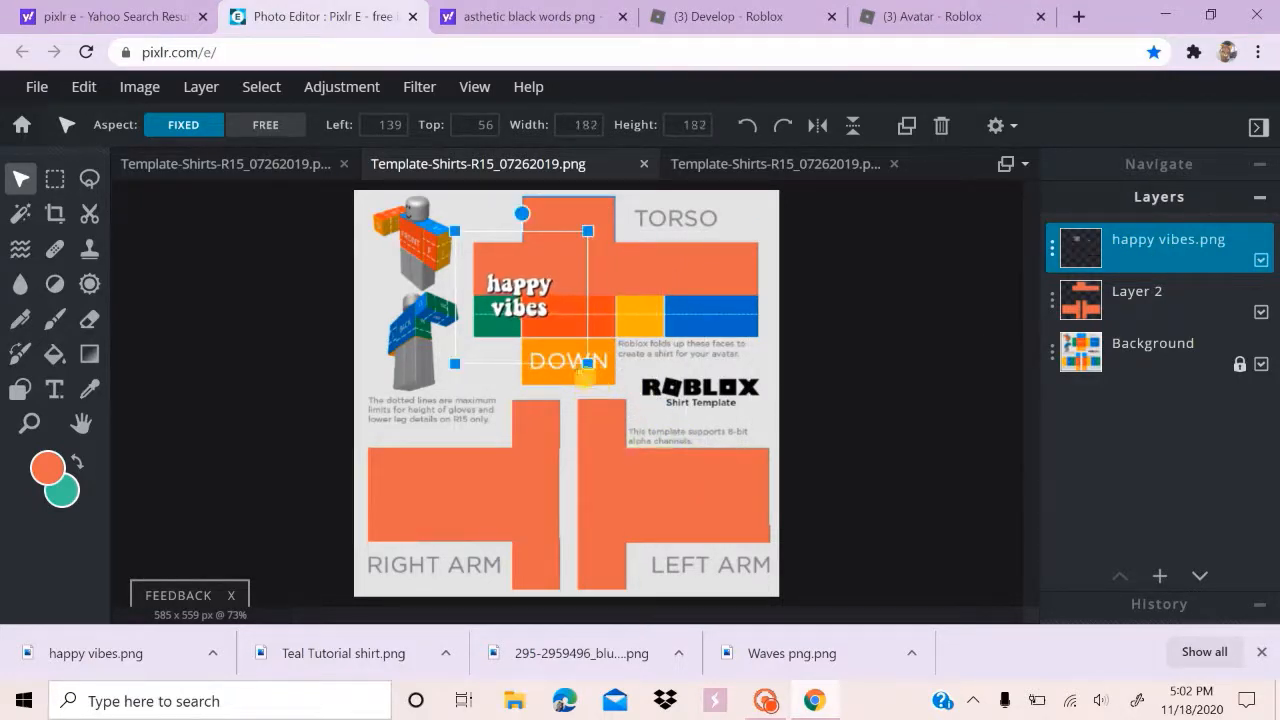
{"action": "left_click_drag", "start_coordinate": [535, 279], "coordinate": [572, 251]}
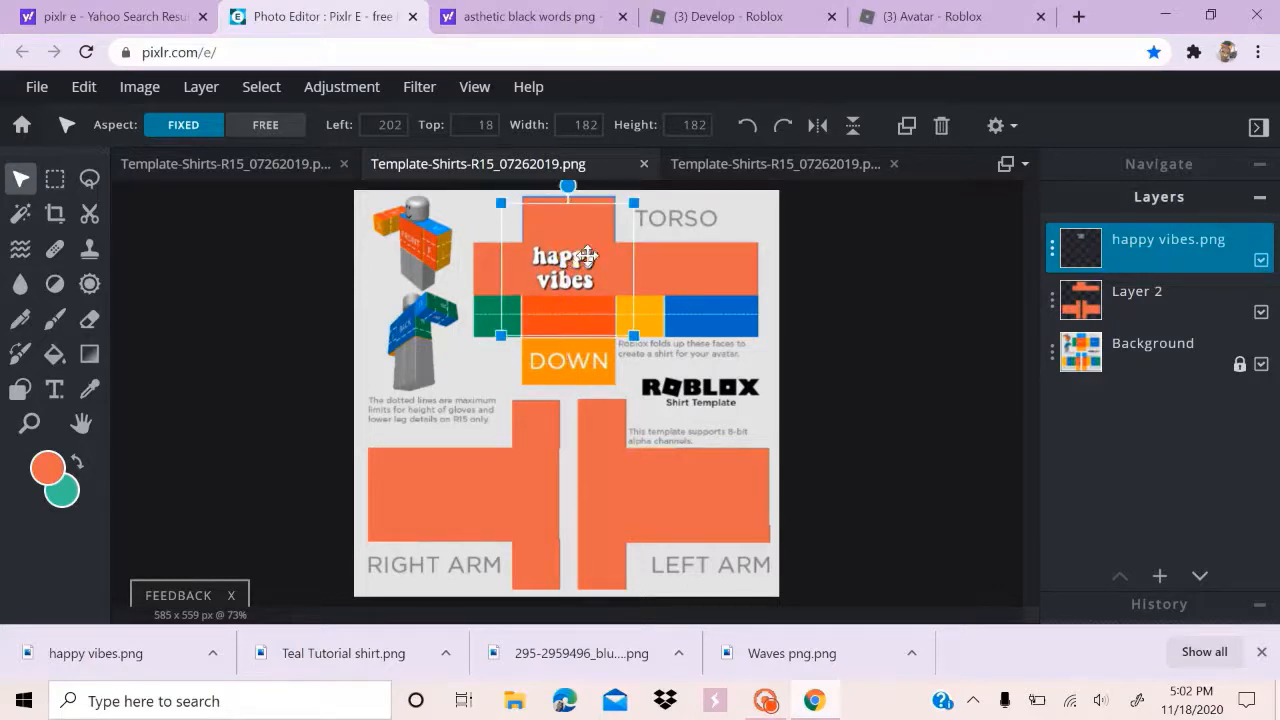
{"action": "left_click", "coordinate": [776, 396]}
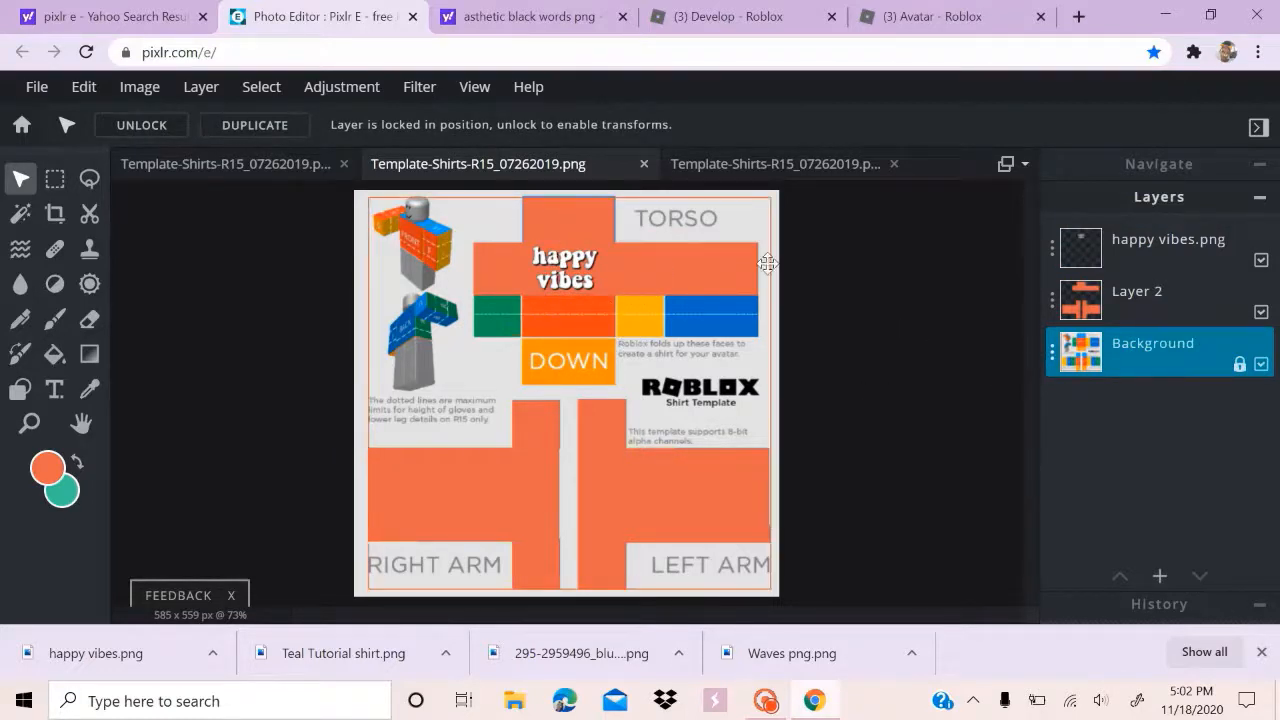
Hide the Background template layer and download the design as a PNG named Happy Vibes crop
{"action": "left_click", "coordinate": [1261, 364]}
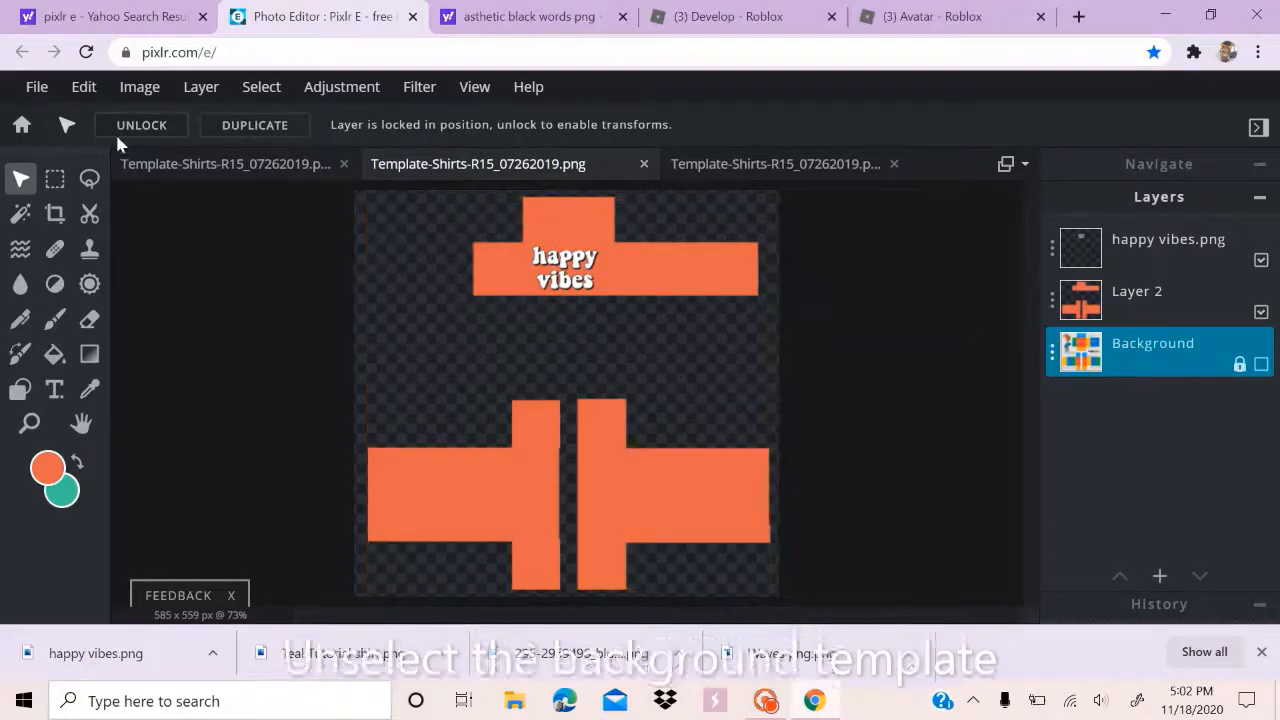
{"action": "left_click", "coordinate": [36, 92]}
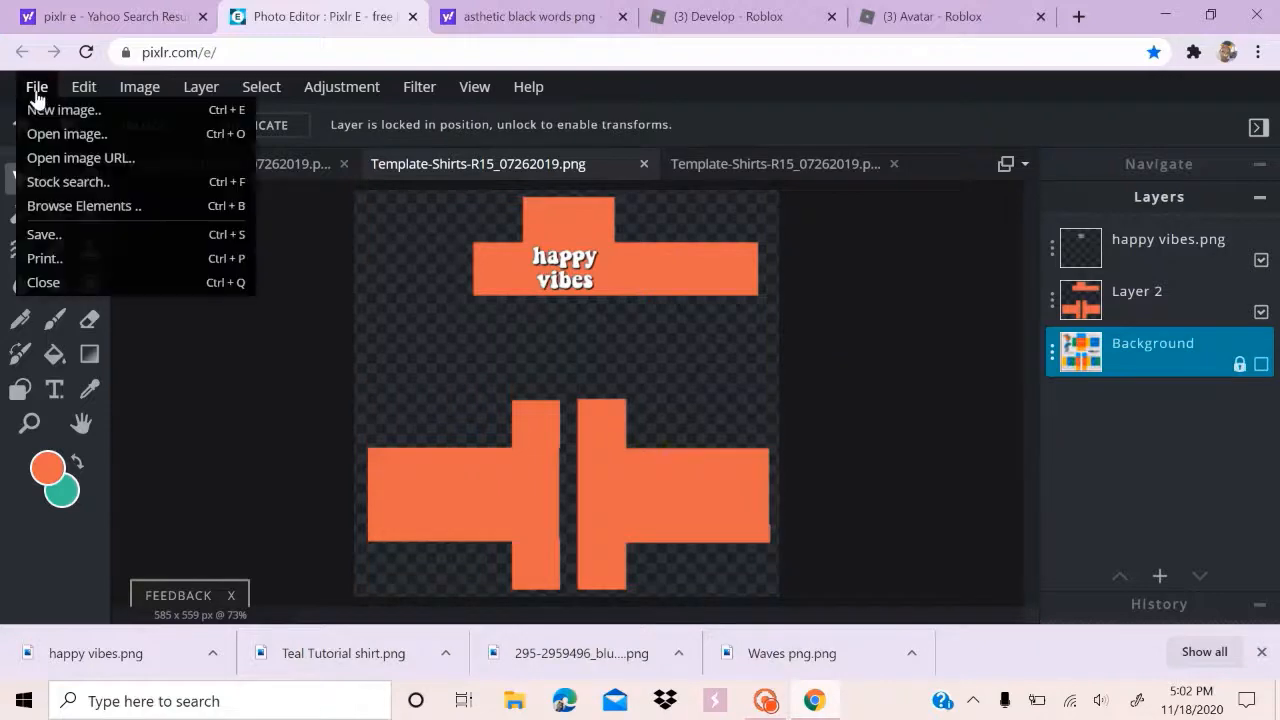
{"action": "left_click", "coordinate": [103, 233]}
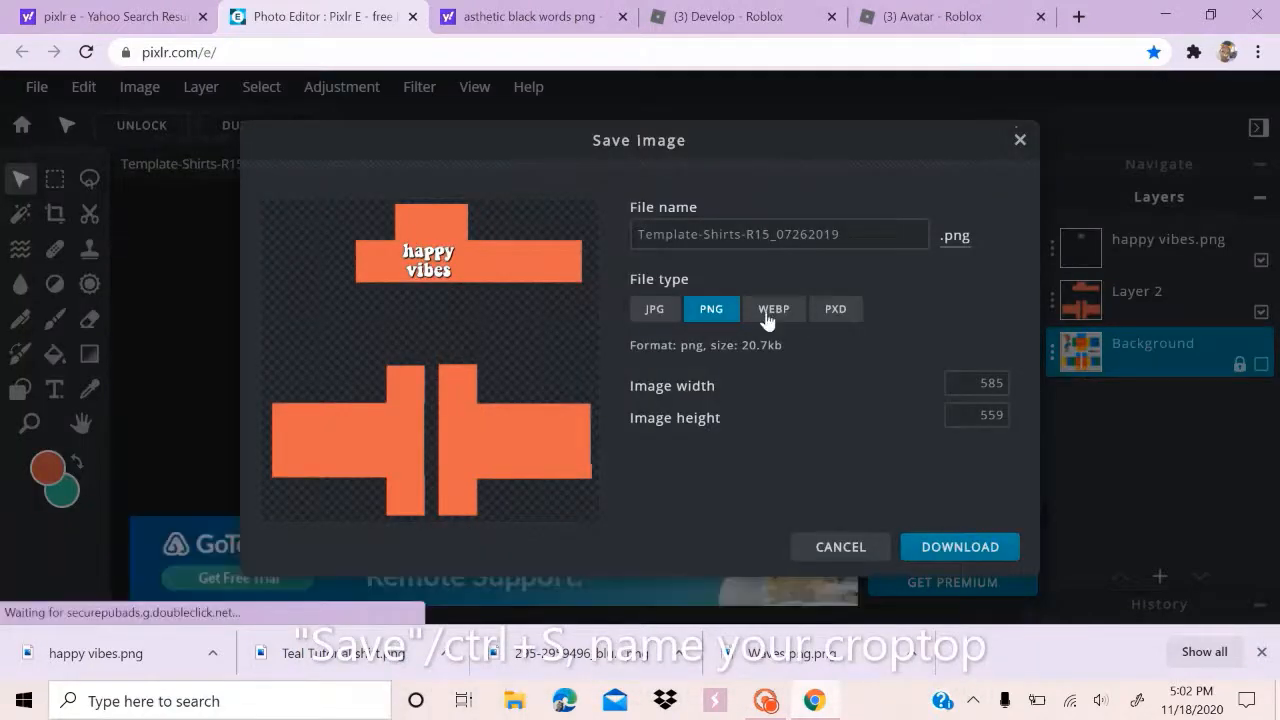
{"action": "left_click_drag", "start_coordinate": [864, 234], "coordinate": [643, 238]}
{"action": "key", "text": "BackSpace"}
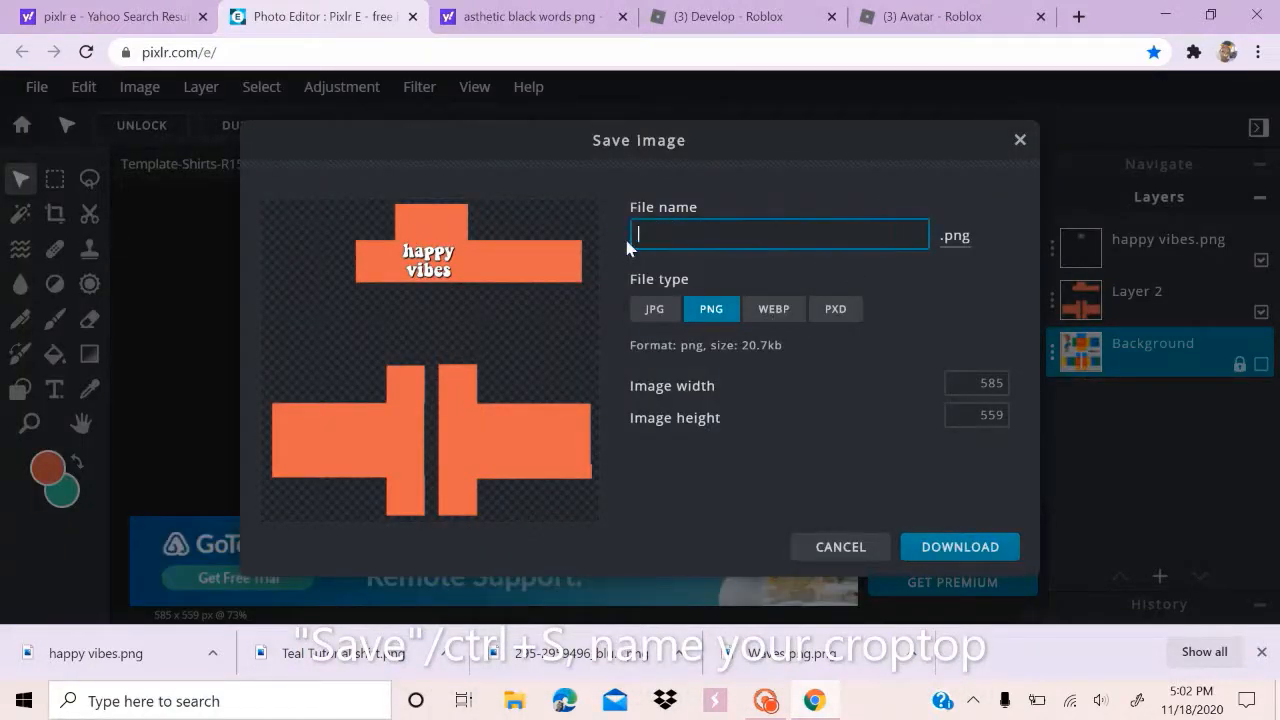
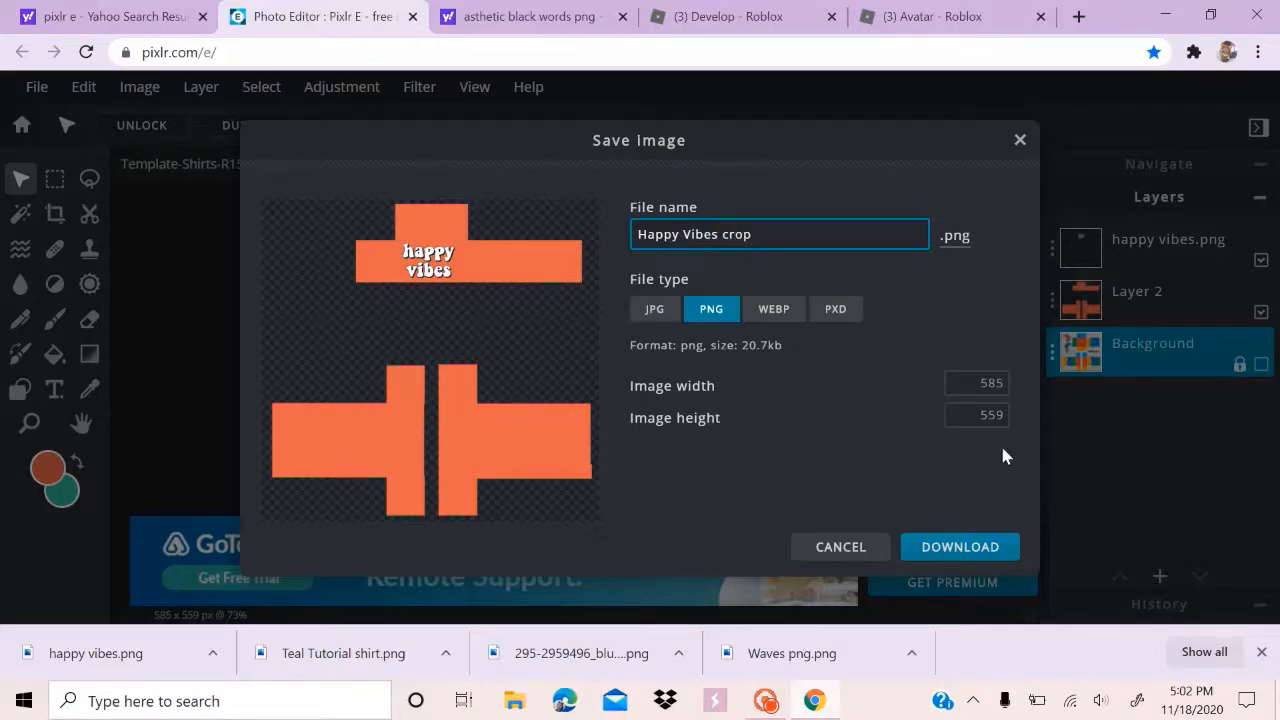
{"action": "left_click", "coordinate": [991, 552]}
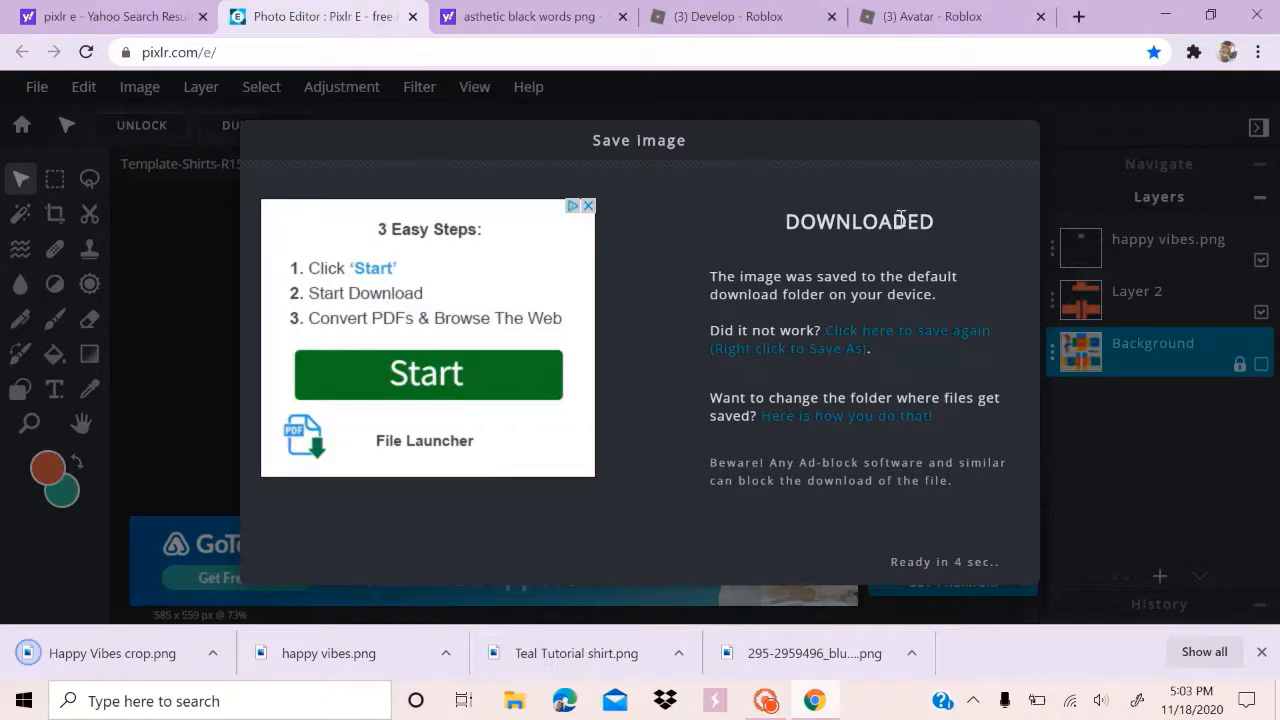
Switch to Roblox, open the group's Store and look through its clothing items
{"action": "left_click", "coordinate": [805, 16]}
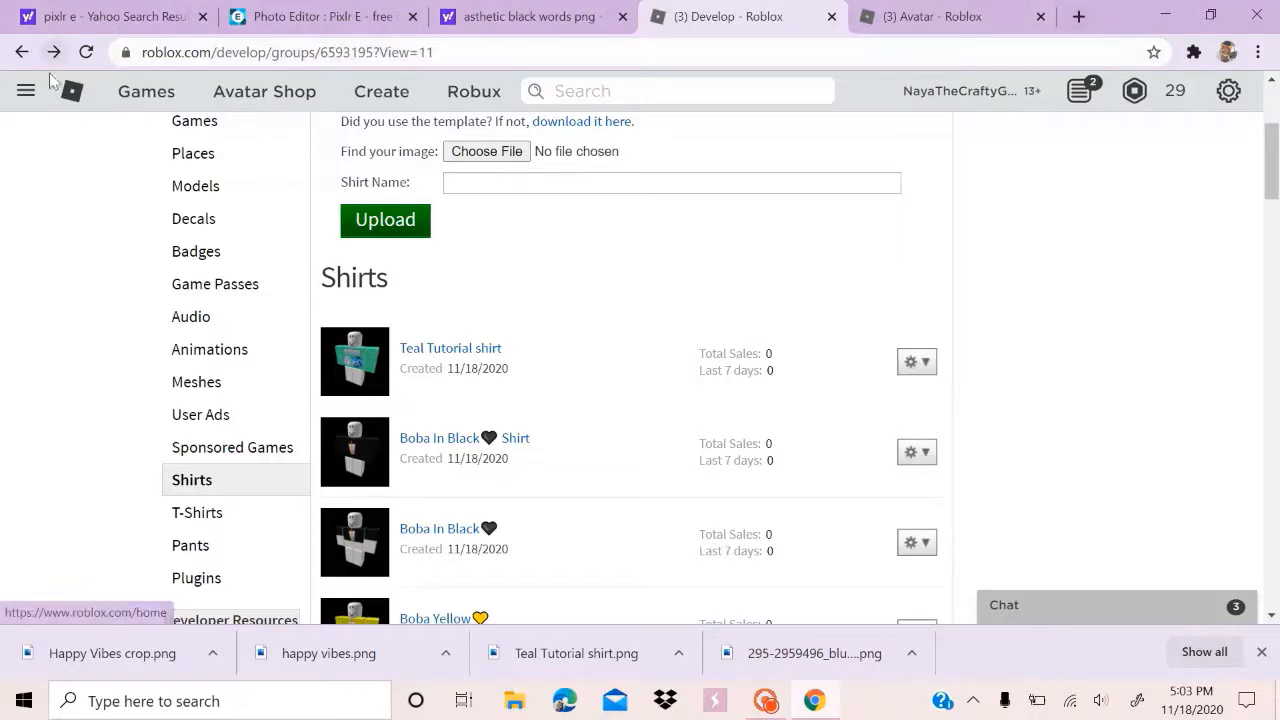
{"action": "left_click", "coordinate": [26, 91]}
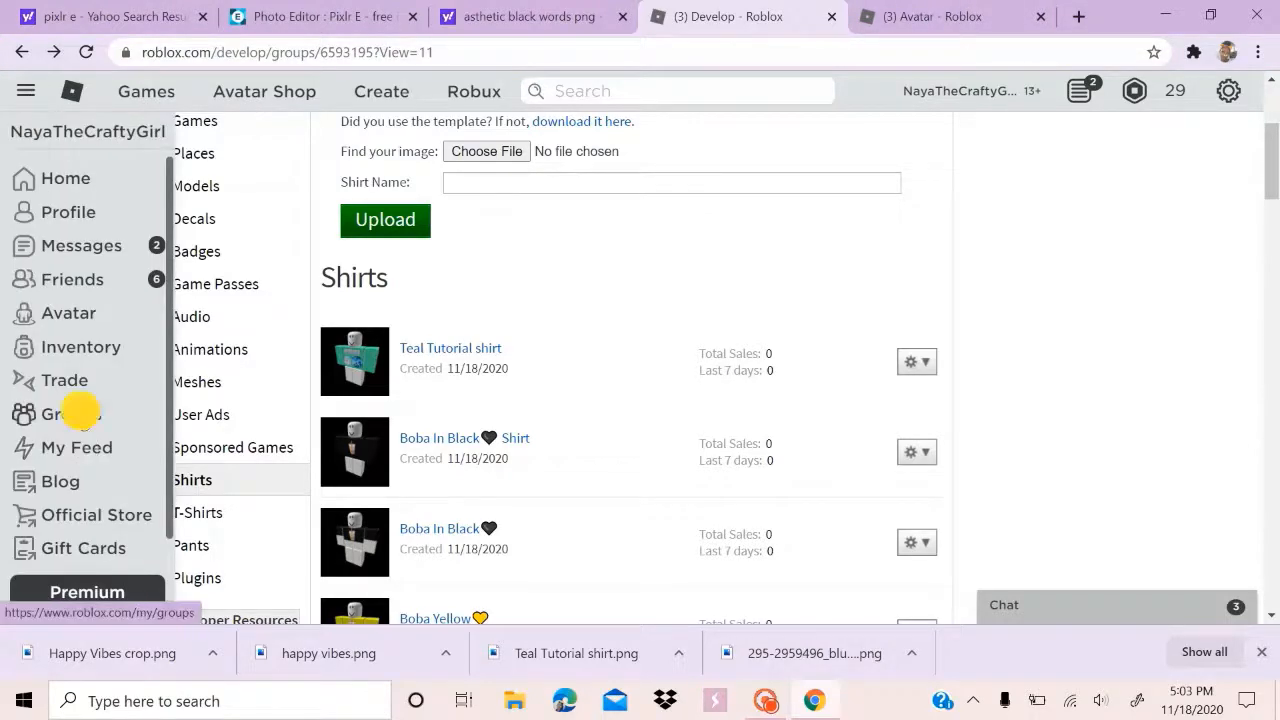
{"action": "left_click", "coordinate": [80, 414]}
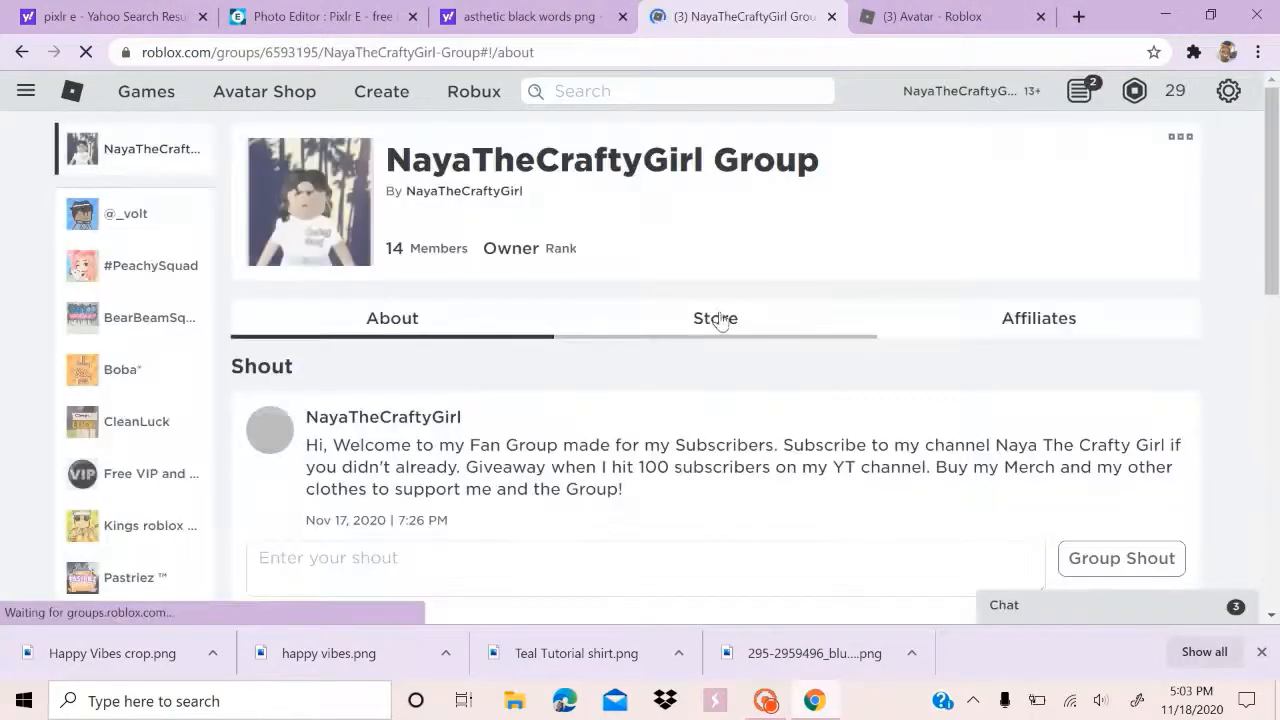
{"action": "left_click", "coordinate": [718, 318]}
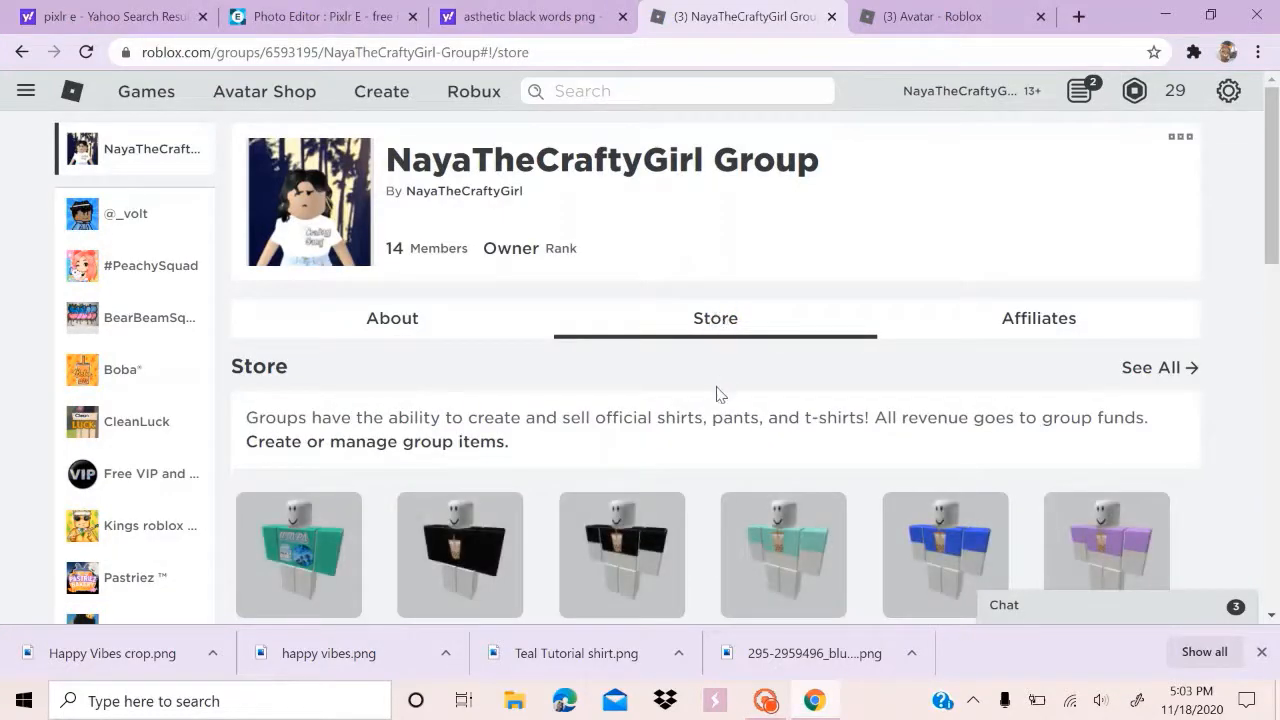
{"action": "scroll", "coordinate": [718, 360], "scroll_direction": "down", "scroll_amount": 3}
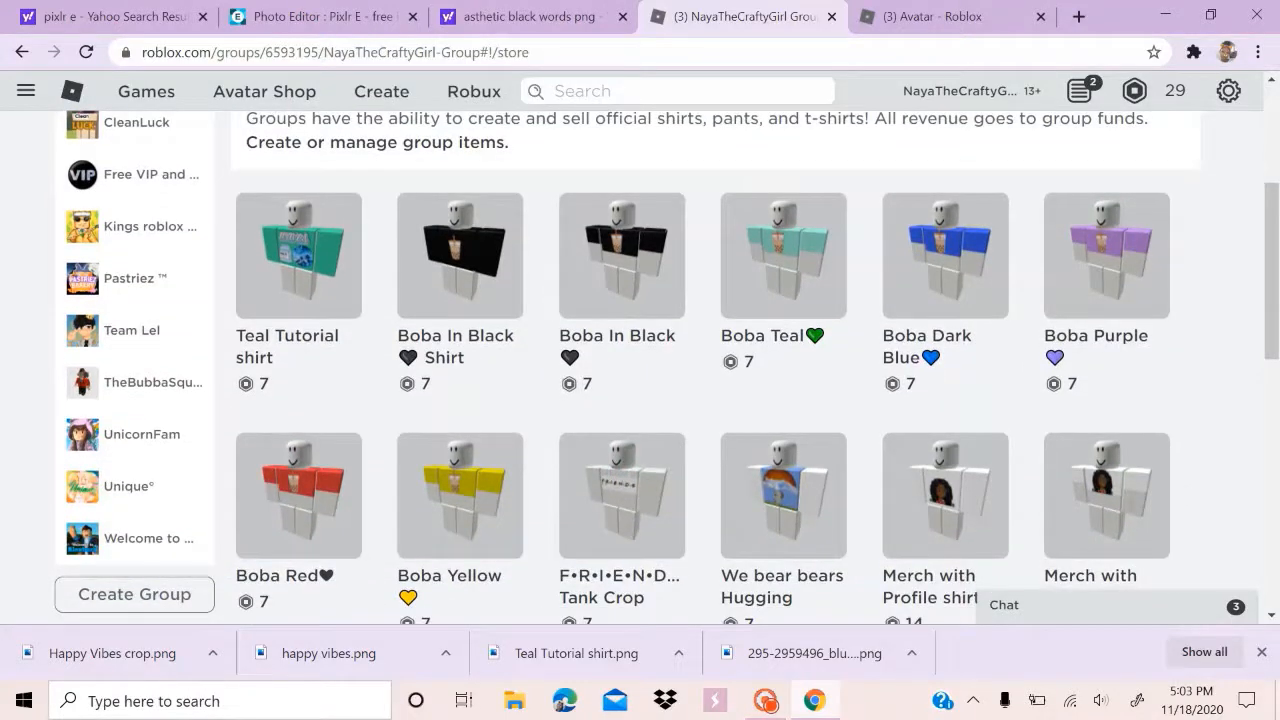
{"action": "scroll", "coordinate": [718, 360], "scroll_direction": "down", "scroll_amount": 2}
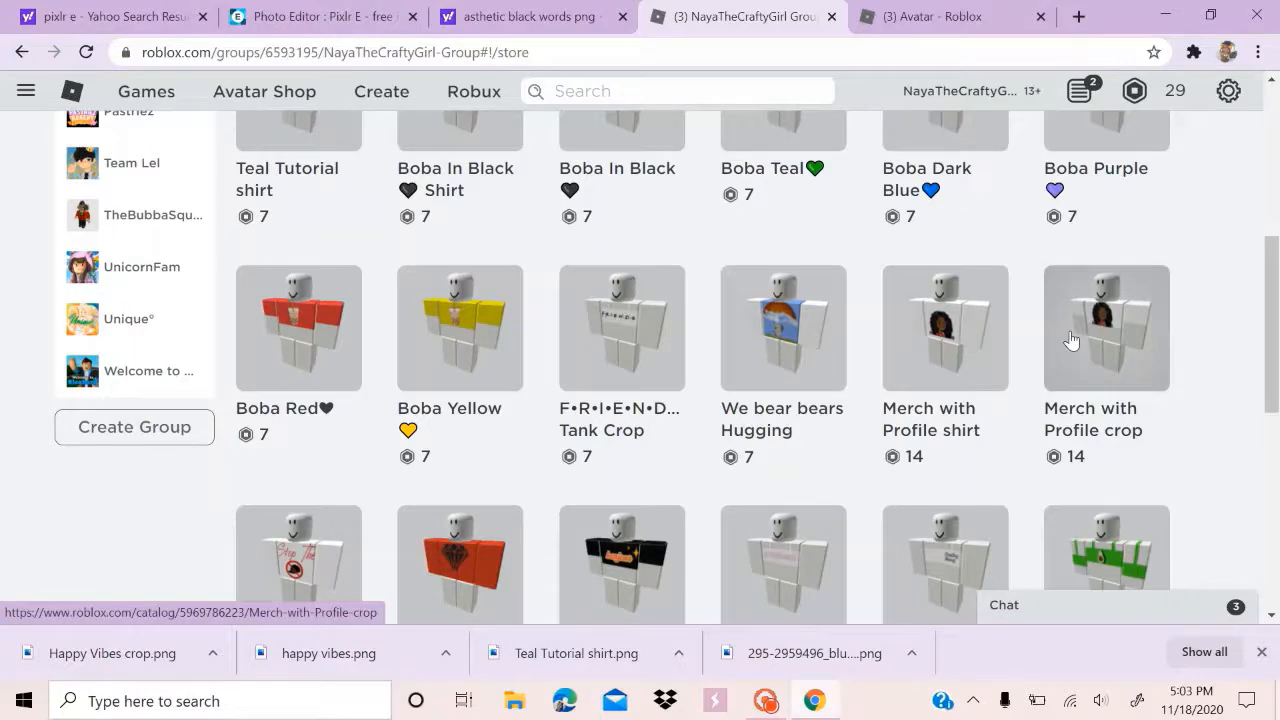
{"action": "scroll", "coordinate": [1070, 340], "scroll_direction": "down", "scroll_amount": 1}
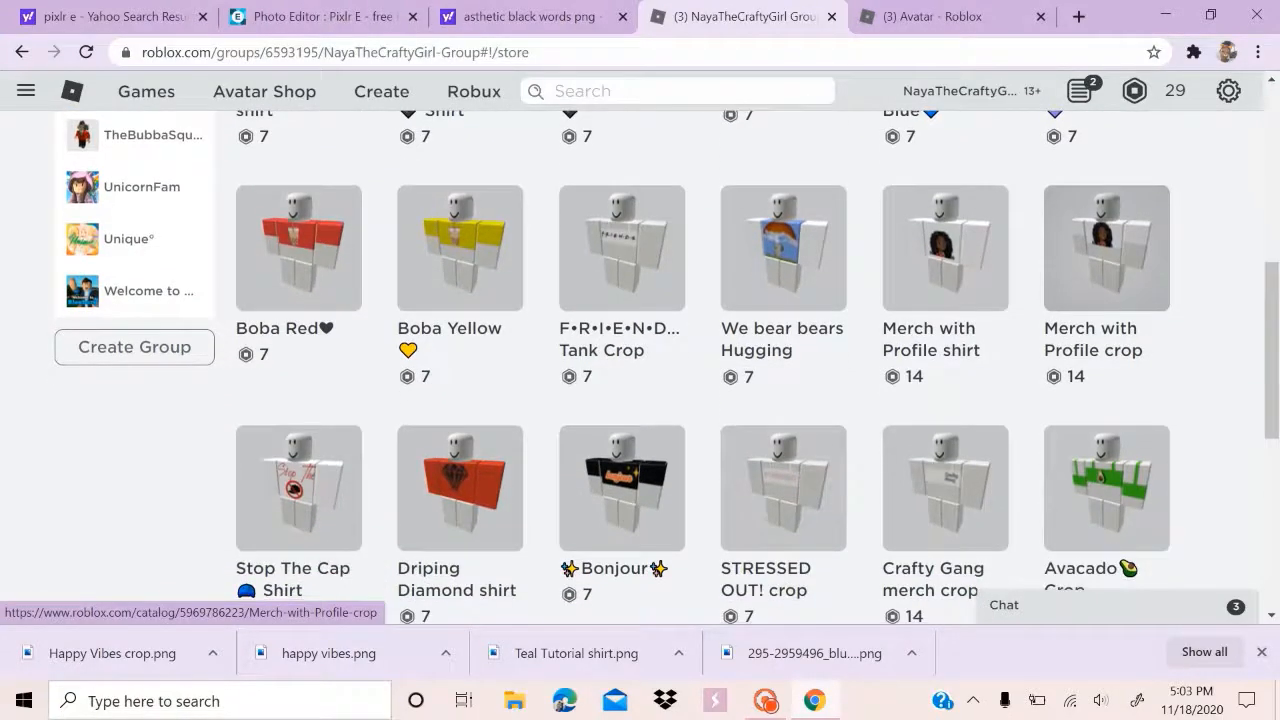
{"action": "scroll", "coordinate": [1106, 250], "scroll_direction": "down", "scroll_amount": 2}
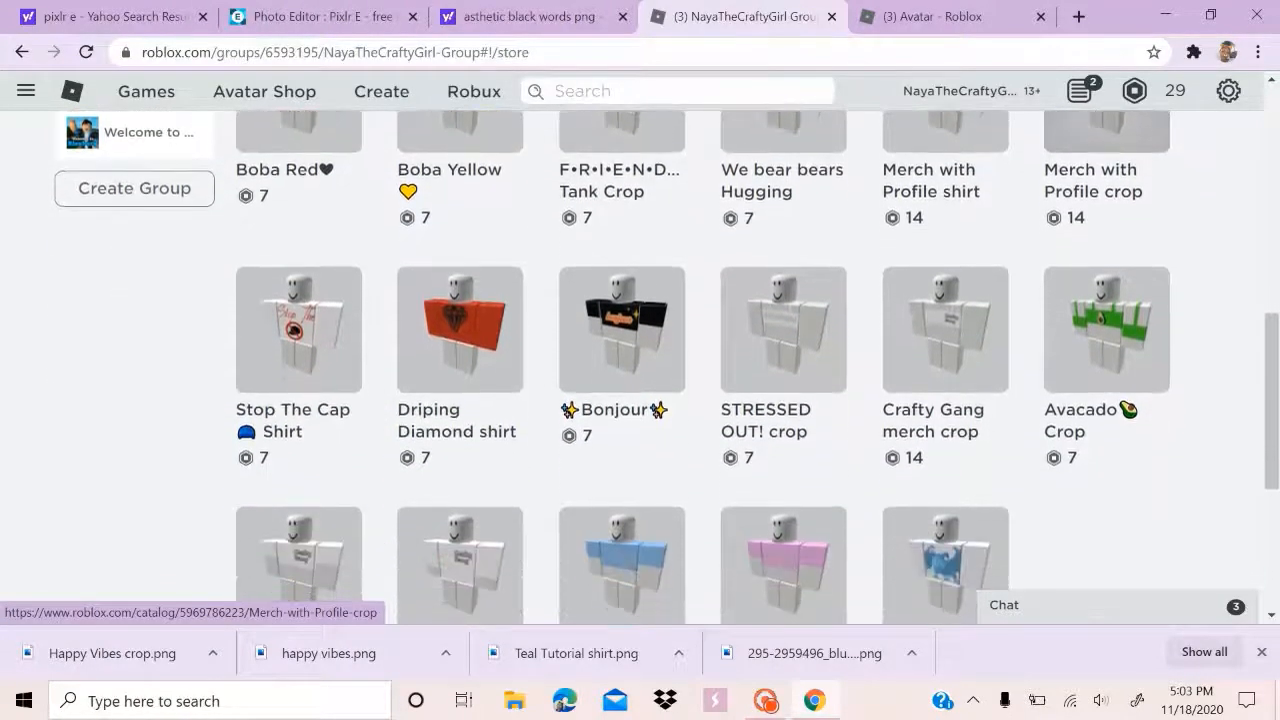
Look through the remaining clothing items in the group's Store and their prices
{"action": "scroll", "coordinate": [1106, 250], "scroll_direction": "down", "scroll_amount": 1}
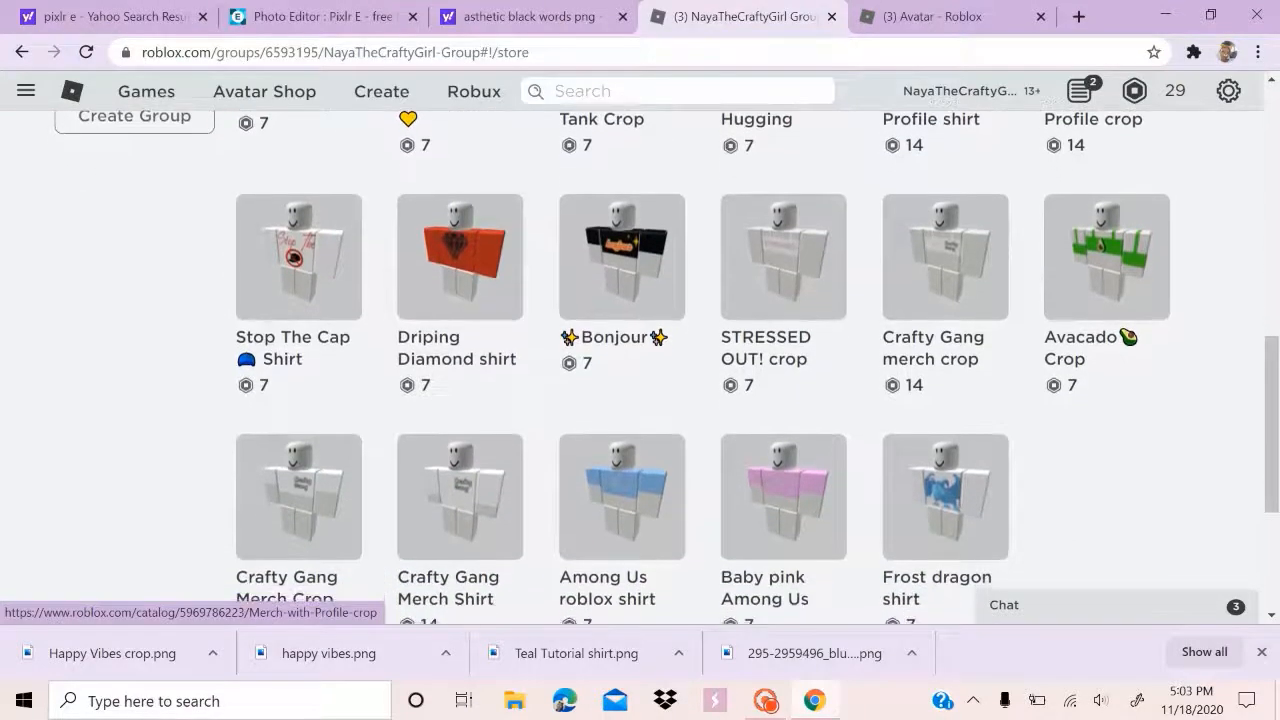
{"action": "scroll", "coordinate": [1106, 250], "scroll_direction": "down", "scroll_amount": 1}
{"action": "scroll", "coordinate": [1106, 250], "scroll_direction": "up", "scroll_amount": 1}
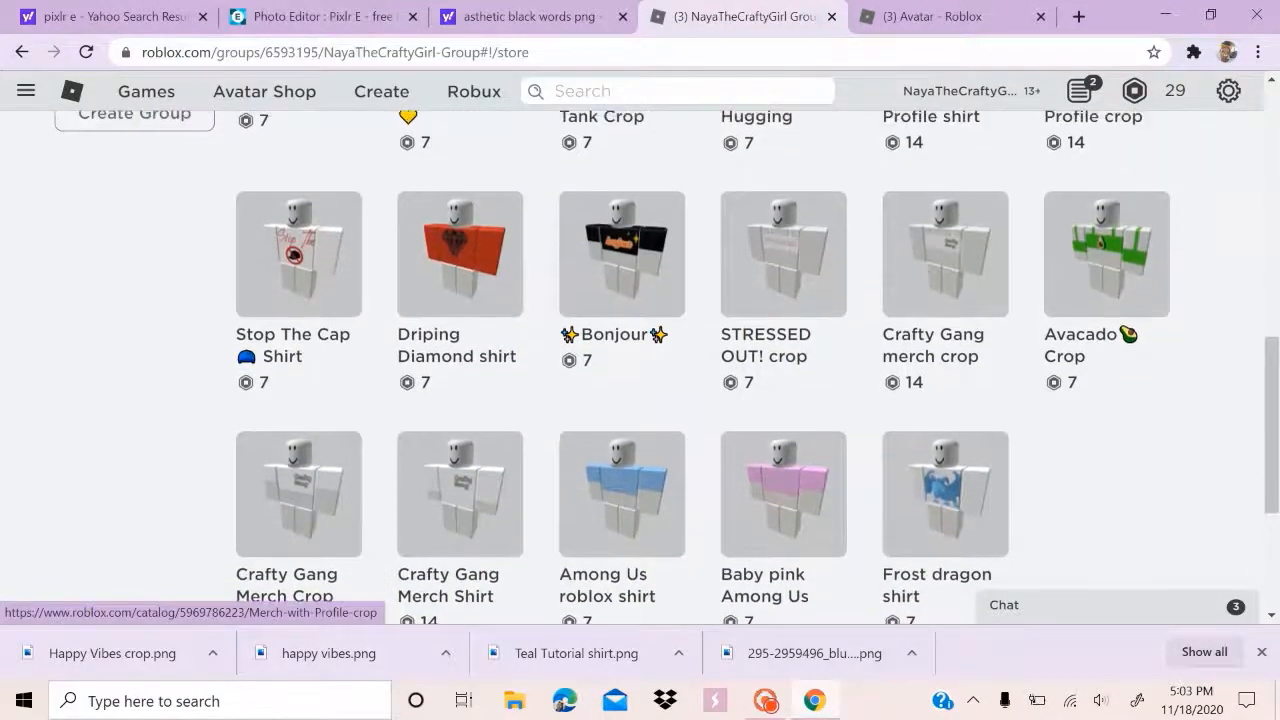
{"action": "scroll", "coordinate": [1106, 250], "scroll_direction": "down", "scroll_amount": 2}
{"action": "scroll", "coordinate": [1106, 250], "scroll_direction": "up", "scroll_amount": 5}
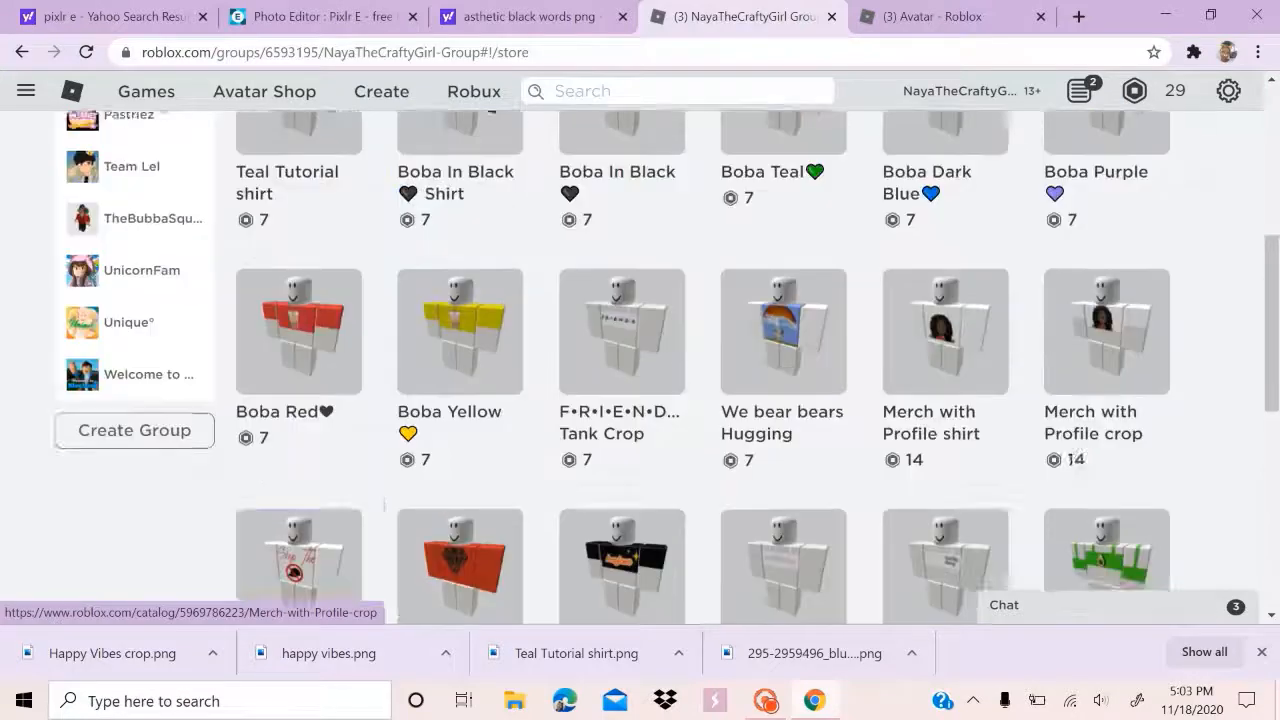
{"action": "scroll", "coordinate": [1106, 350], "scroll_direction": "up", "scroll_amount": 4}
Open the group's About page and look through its shout, members and wall
{"action": "left_click", "coordinate": [392, 252]}
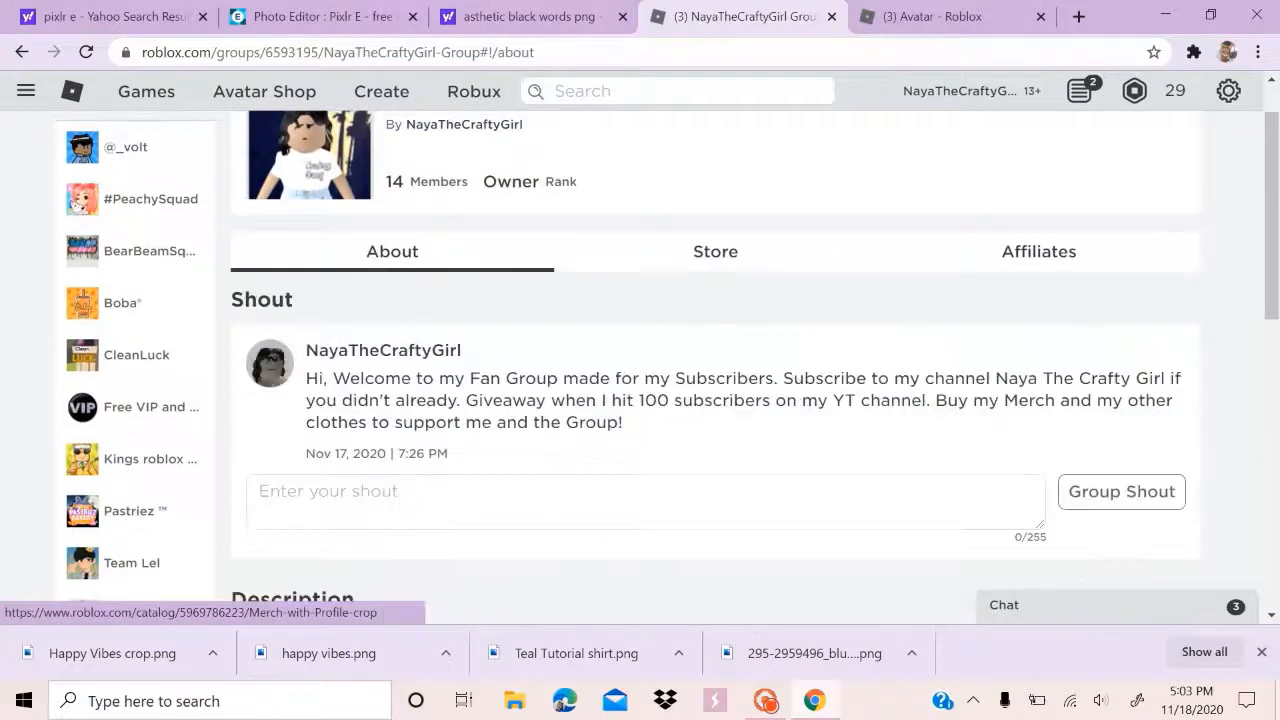
{"action": "scroll", "coordinate": [716, 355], "scroll_direction": "down", "scroll_amount": 7}
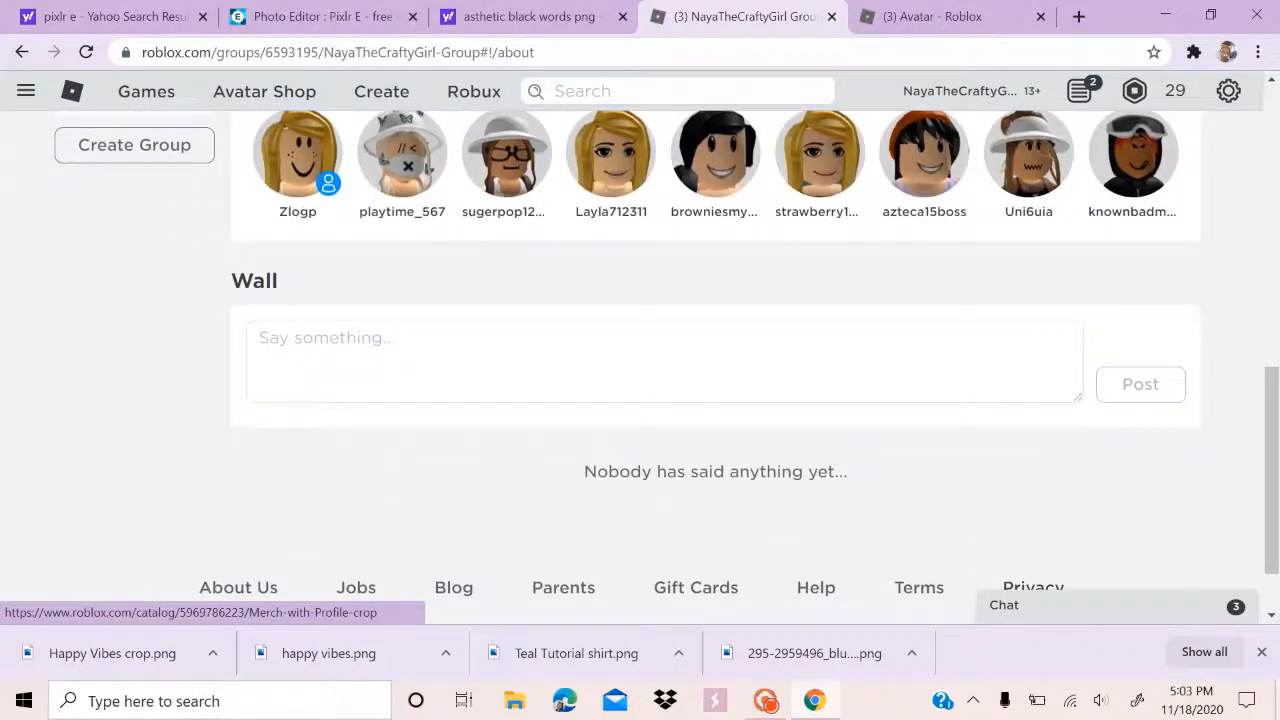
{"action": "scroll", "coordinate": [716, 355], "scroll_direction": "up", "scroll_amount": 1}
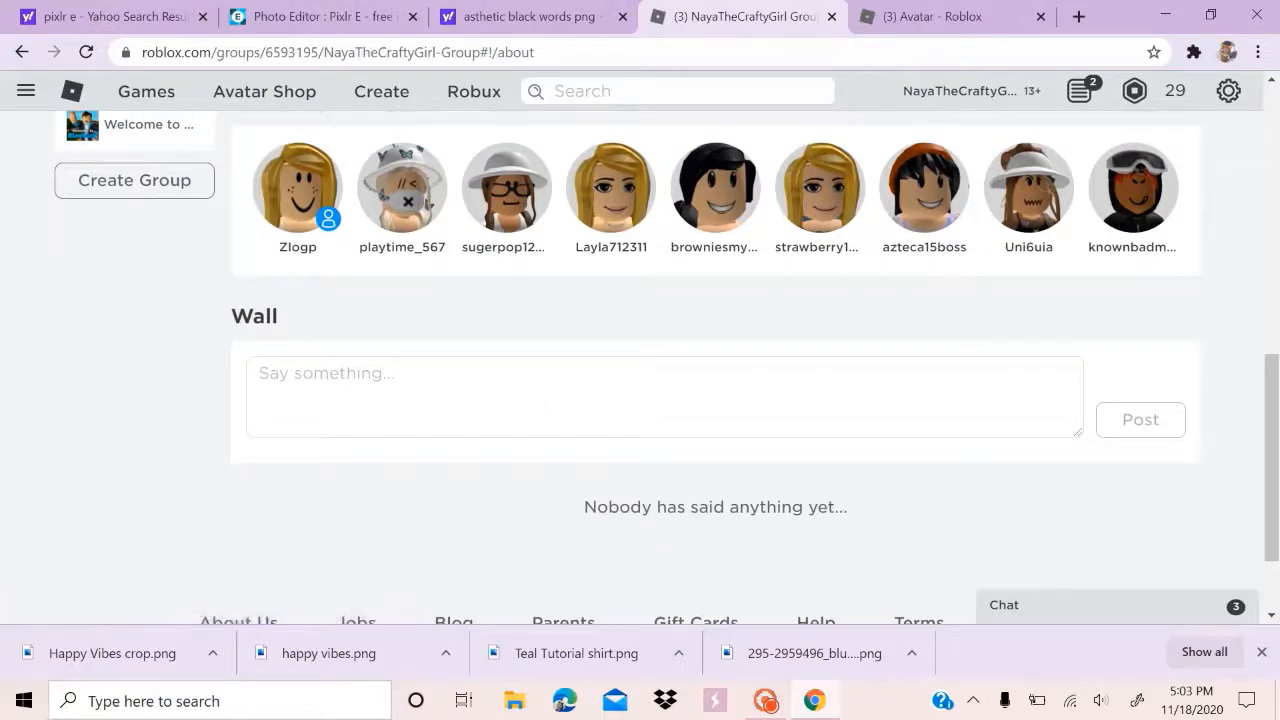
{"action": "left_click", "coordinate": [546, 407]}
{"action": "scroll", "coordinate": [716, 367], "scroll_direction": "up", "scroll_amount": 6}
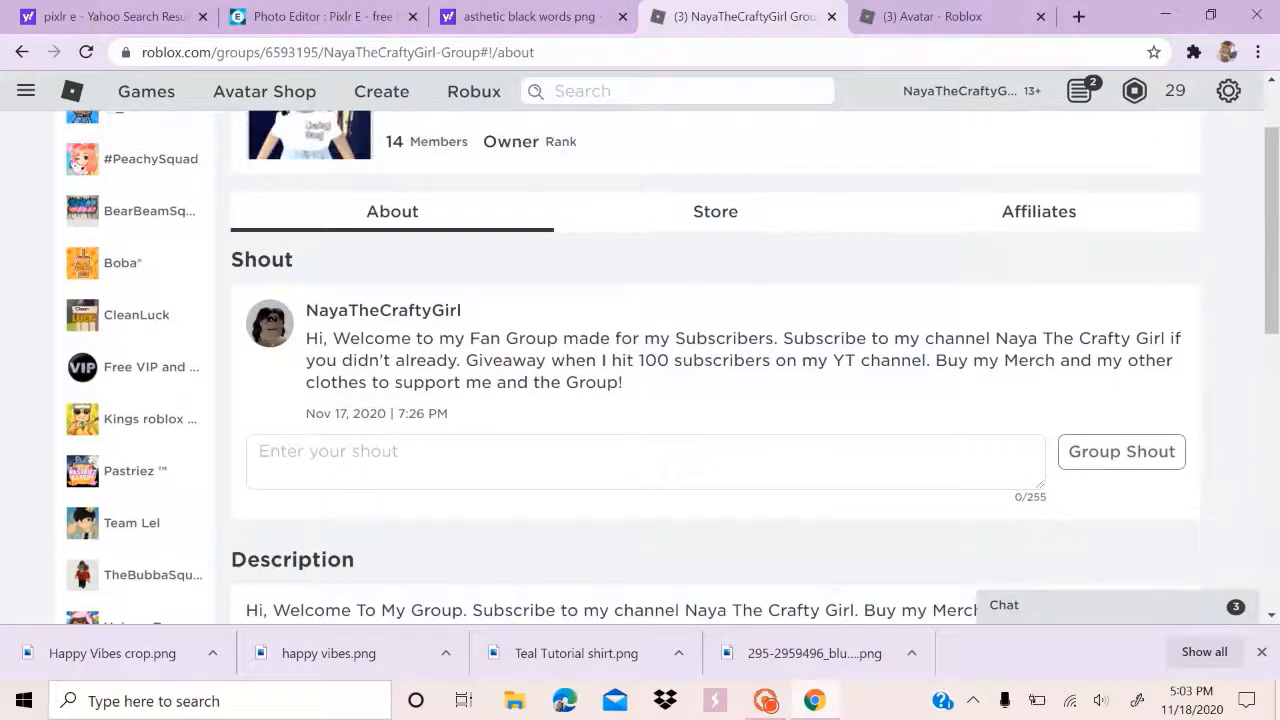
{"action": "scroll", "coordinate": [716, 367], "scroll_direction": "down", "scroll_amount": 3}
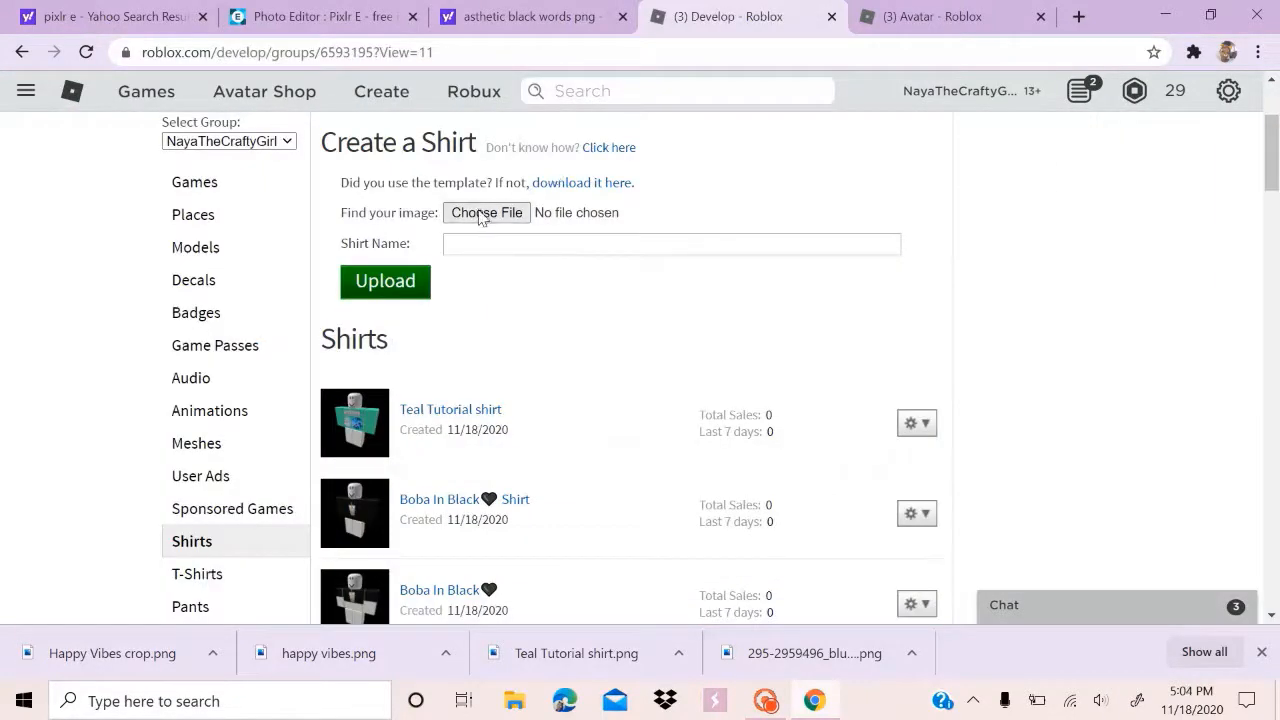
Upload Happy Vibes crop.png from Downloads as a new group shirt named Happy Vibes crop
{"action": "left_click", "coordinate": [482, 213]}
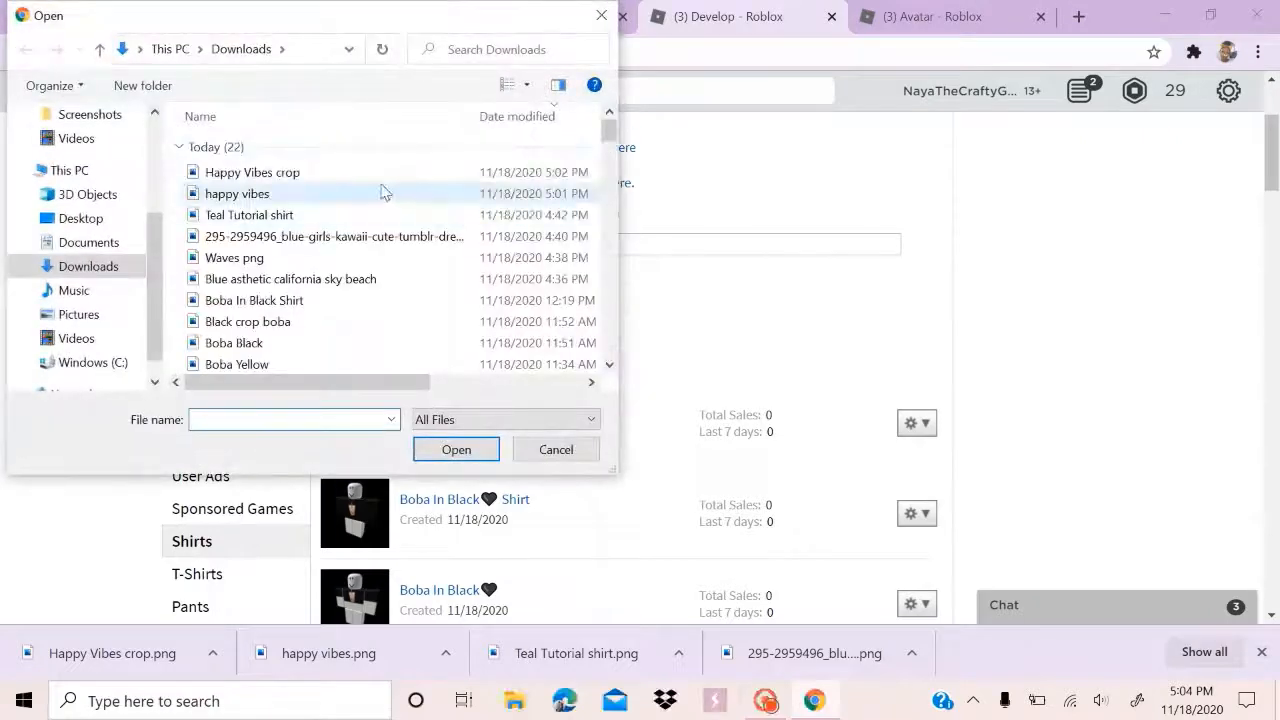
{"action": "left_click", "coordinate": [354, 172]}
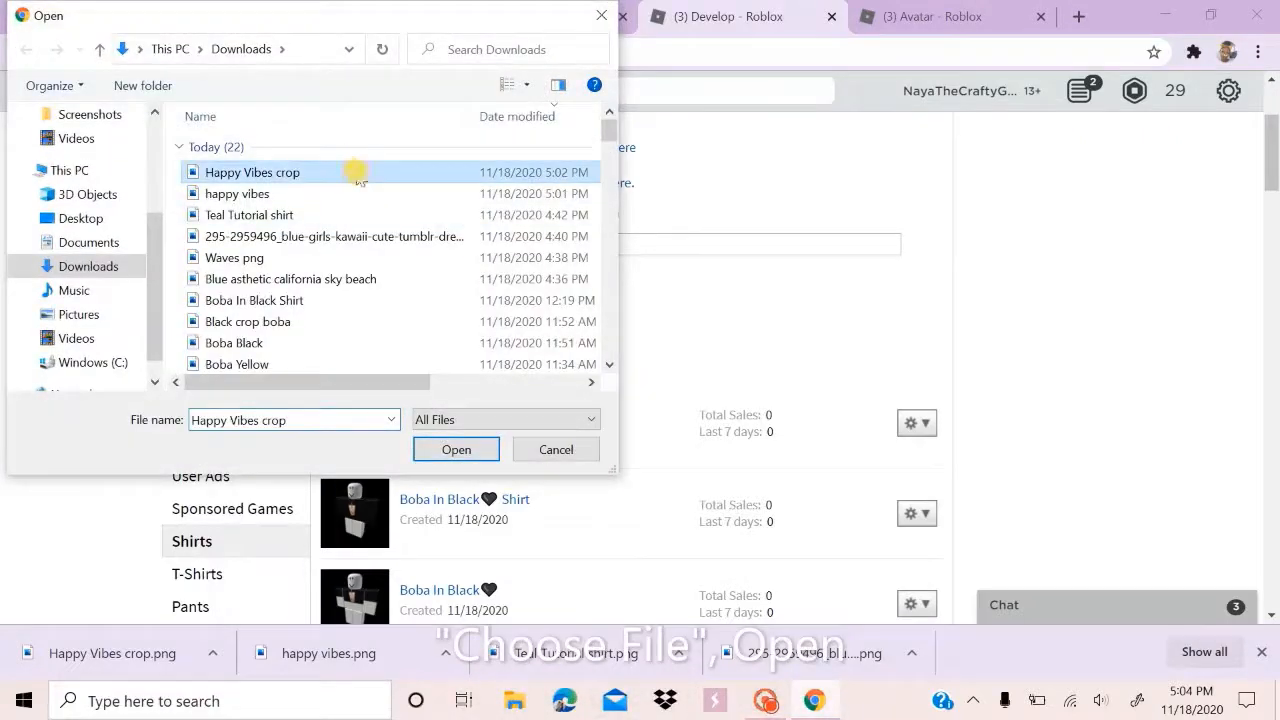
{"action": "left_click", "coordinate": [456, 450]}
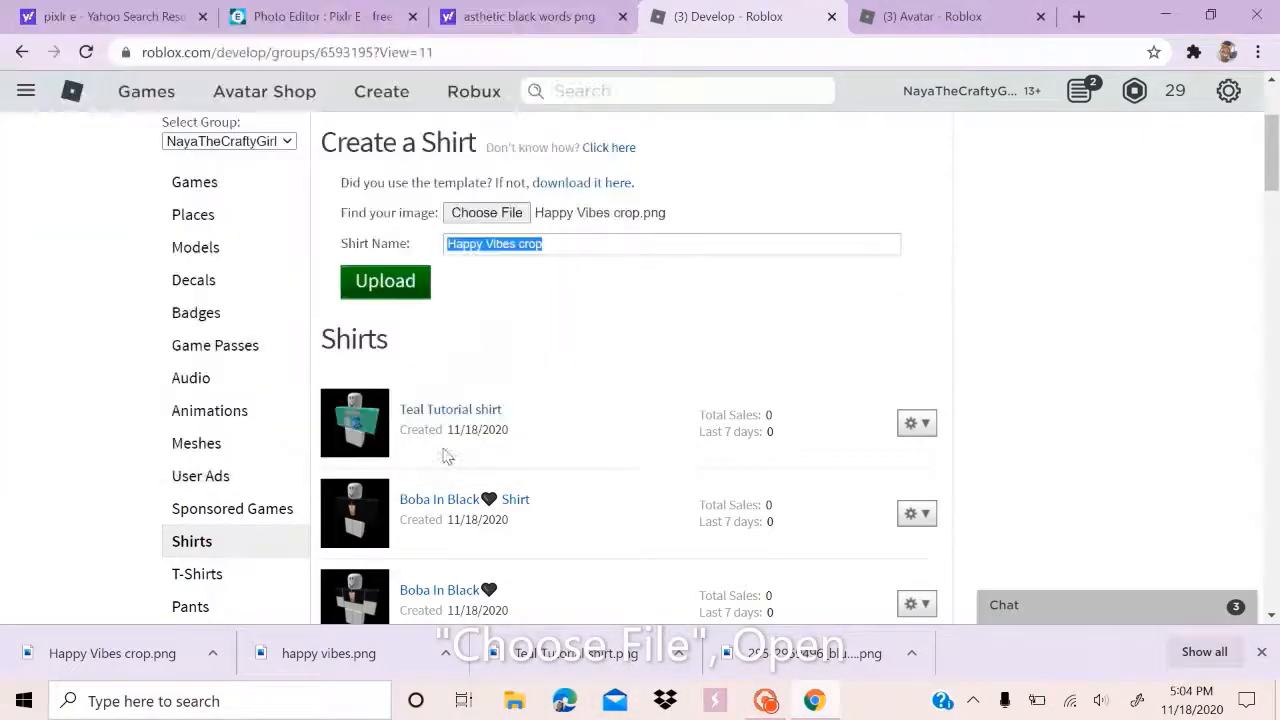
{"action": "left_click", "coordinate": [391, 282]}
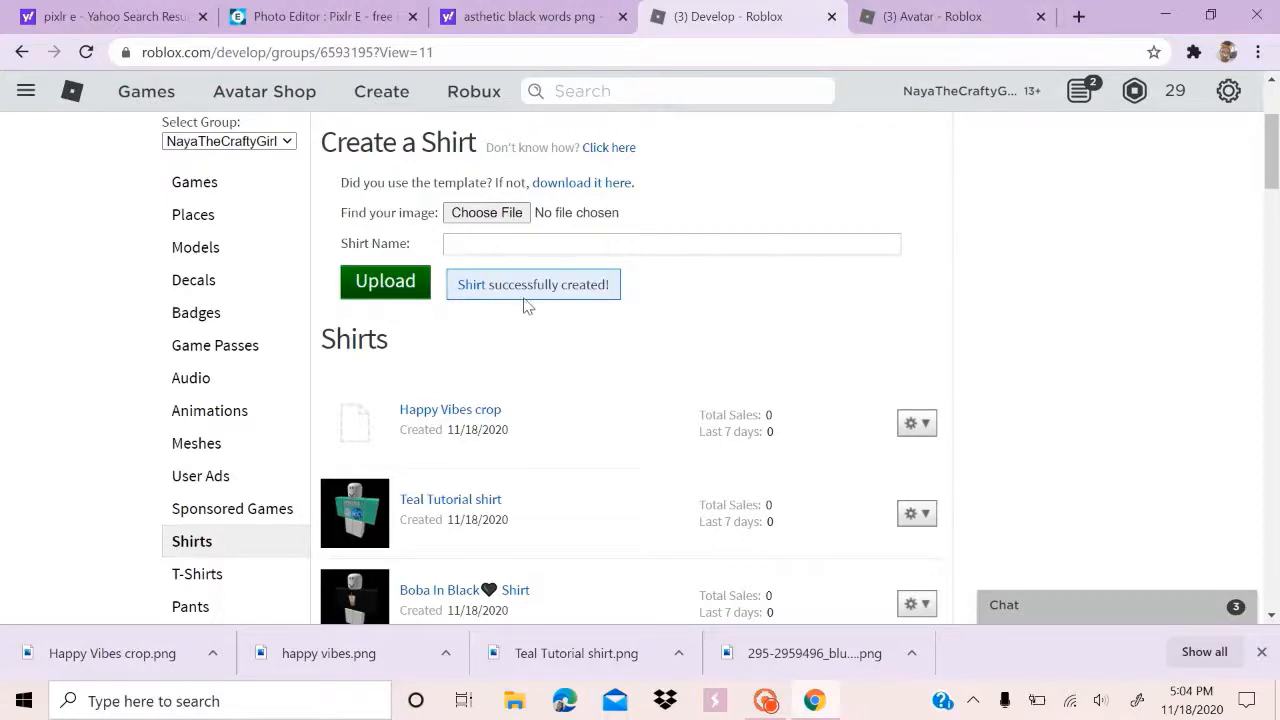
Switch to Pixlr E, review the PNG save options for the happy vibes design without saving, and return to Roblox's group Shirts page
{"action": "left_click", "coordinate": [378, 18]}
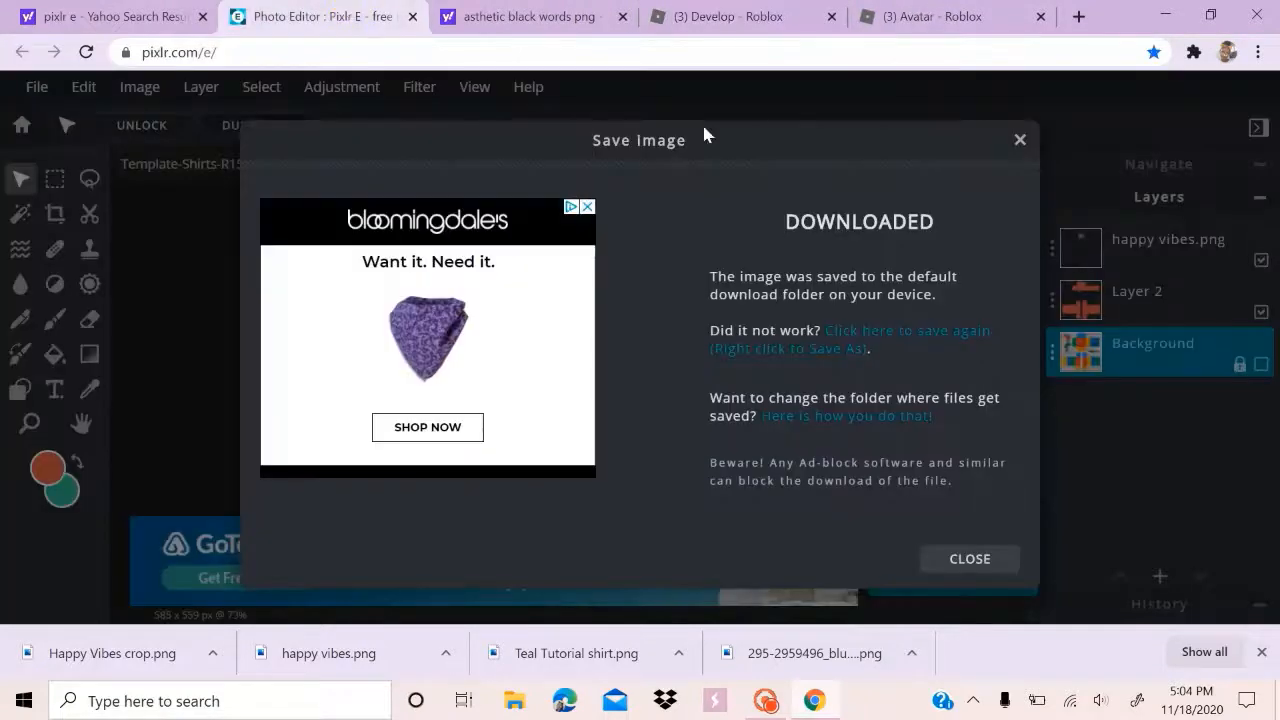
{"action": "left_click", "coordinate": [1020, 141]}
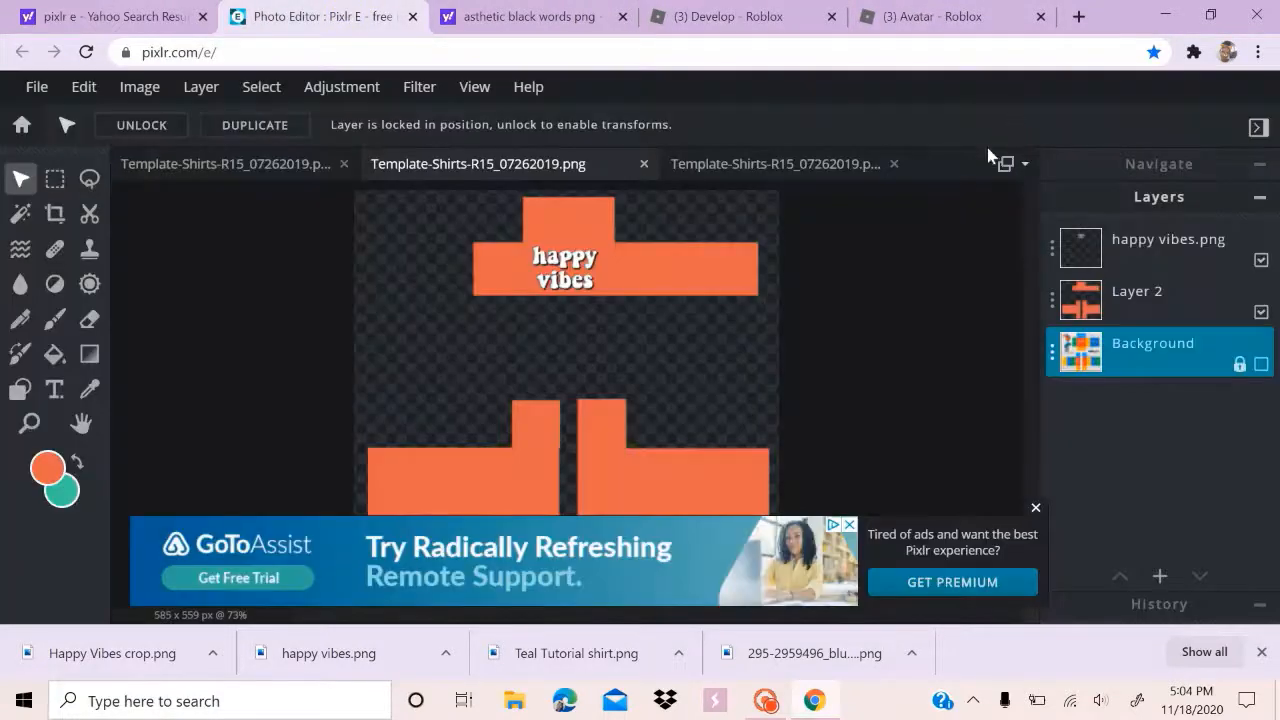
{"action": "left_click", "coordinate": [34, 86]}
{"action": "left_click", "coordinate": [106, 233]}
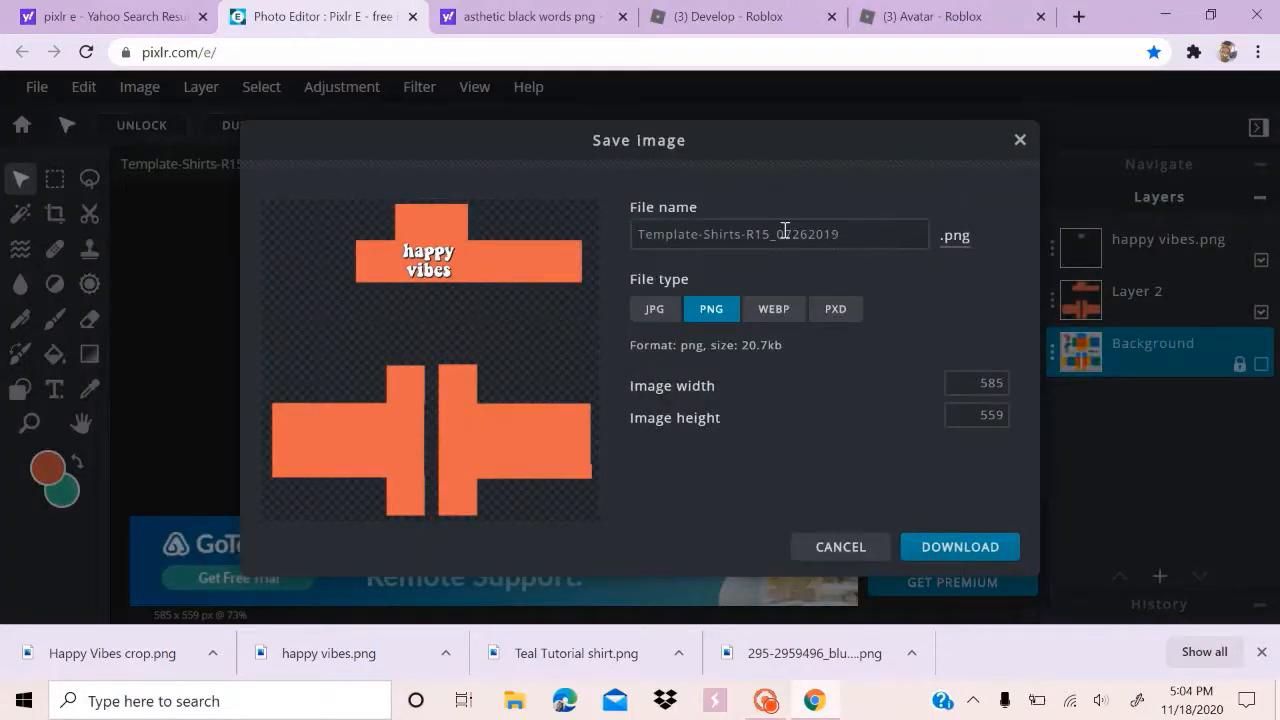
{"action": "left_click", "coordinate": [1020, 141]}
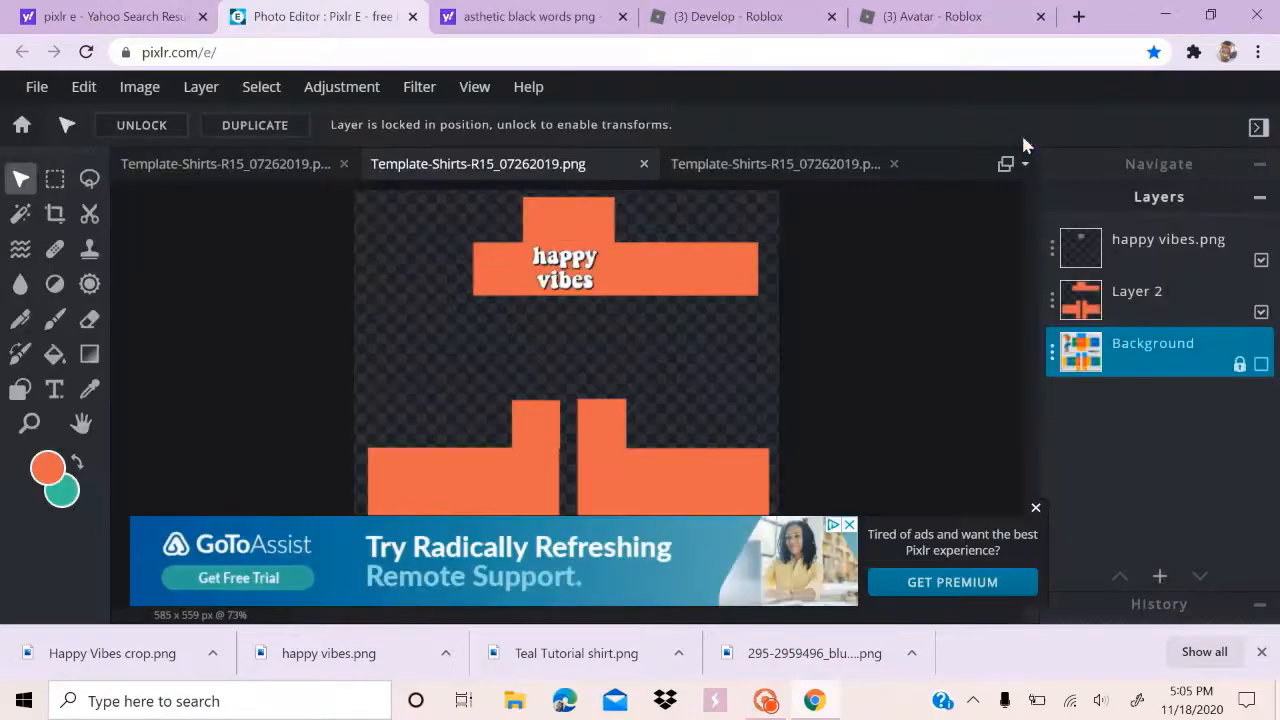
{"action": "left_click", "coordinate": [560, 15]}
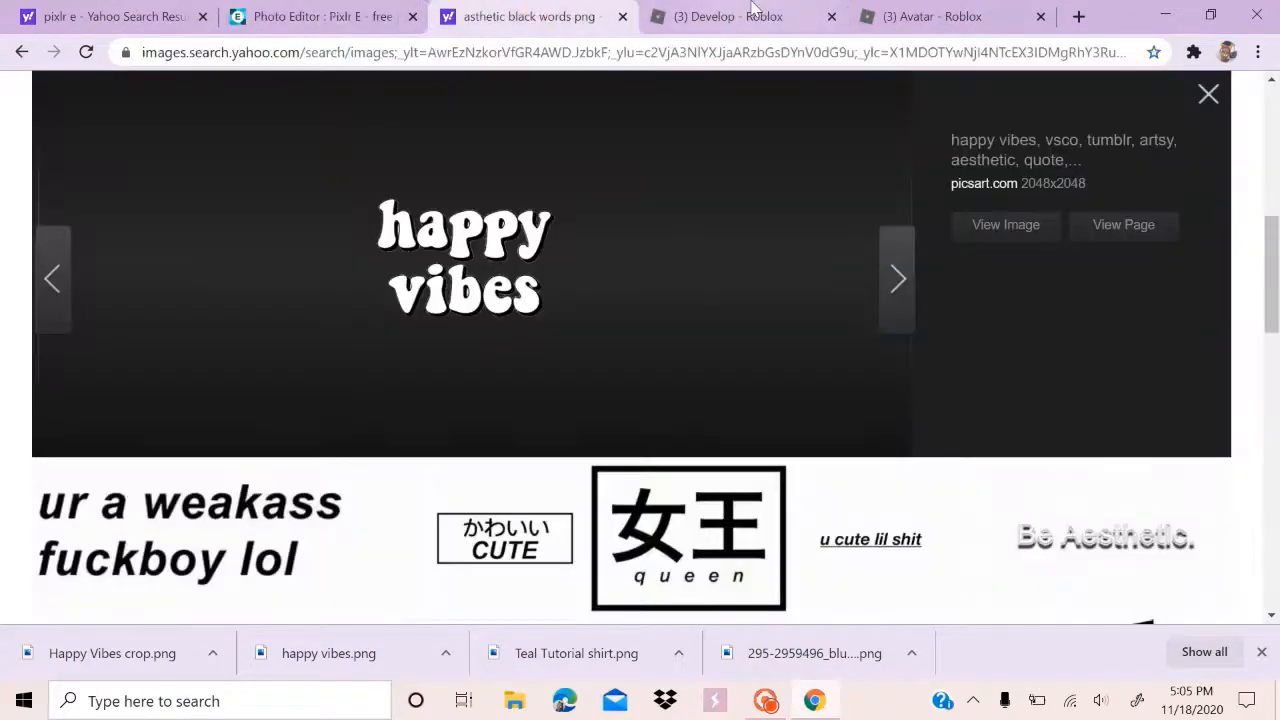
{"action": "left_click", "coordinate": [731, 10]}
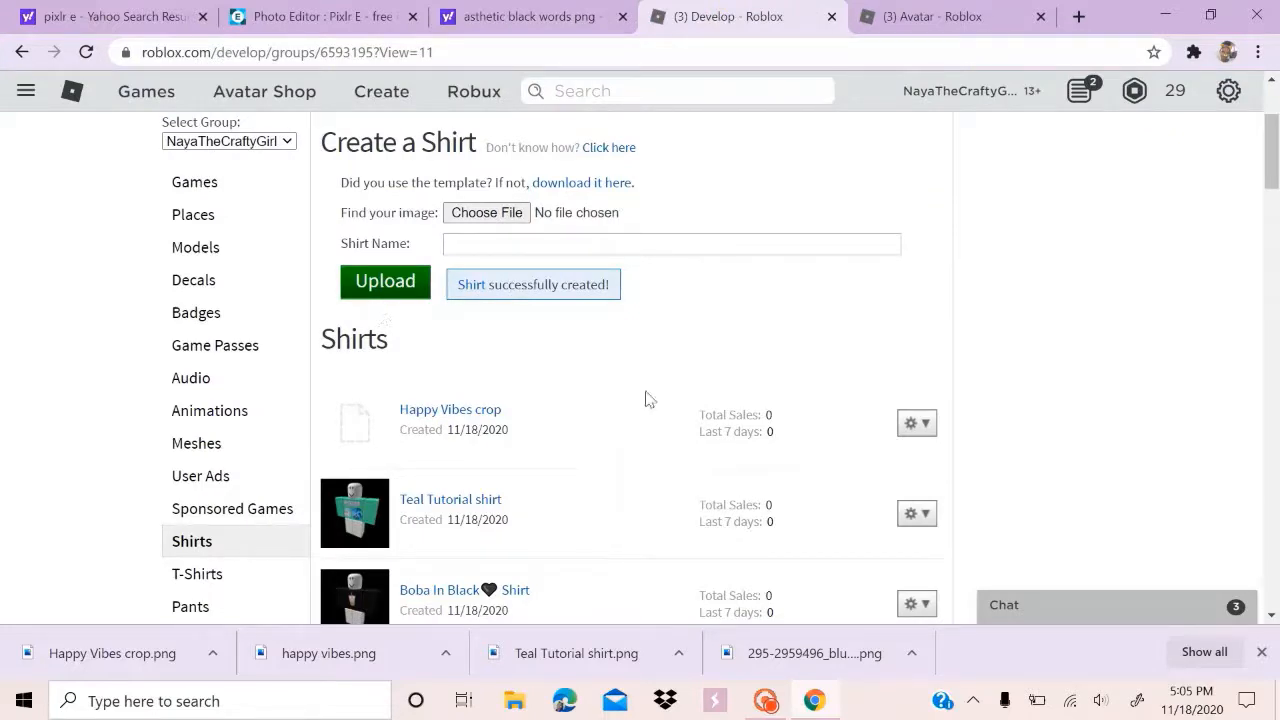
Open the configuration of the Happy Vibes crop shirt and capitalize the last word of its name to Crop
{"action": "left_click", "coordinate": [916, 423]}
{"action": "left_click", "coordinate": [892, 452]}
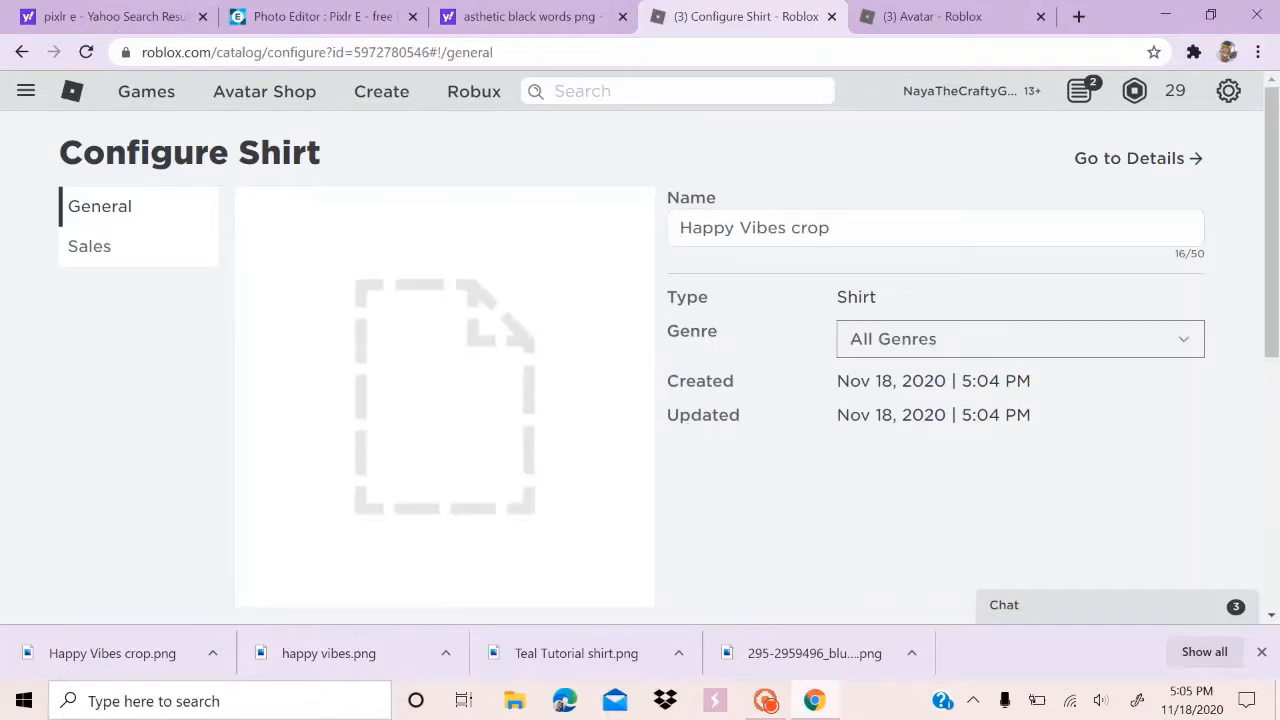
{"action": "left_click", "coordinate": [866, 229]}
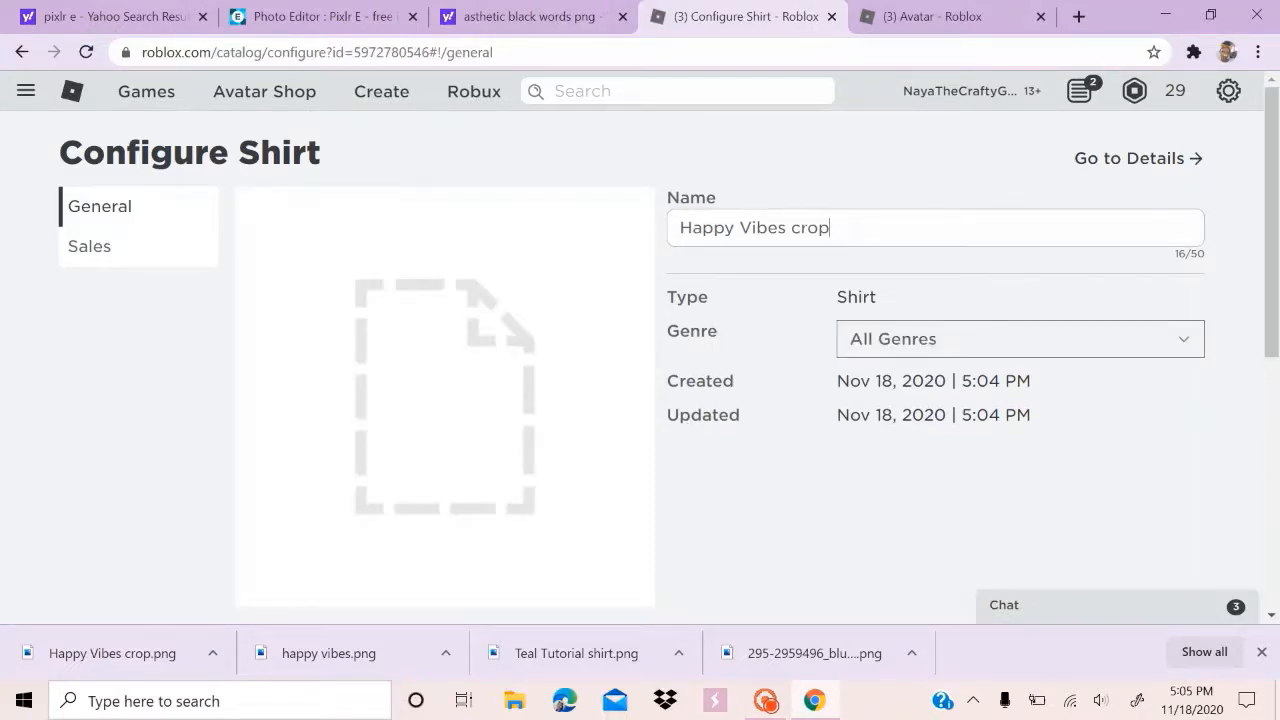
{"action": "left_click", "coordinate": [804, 228]}
{"action": "key", "text": "BackSpace"}
{"action": "type", "text": "C"}
Insert a sparkles emoji directly after Vibes in the shirt's name
{"action": "left_click", "coordinate": [737, 228]}
{"action": "left_click", "coordinate": [779, 227]}
{"action": "right_click", "coordinate": [781, 224]}
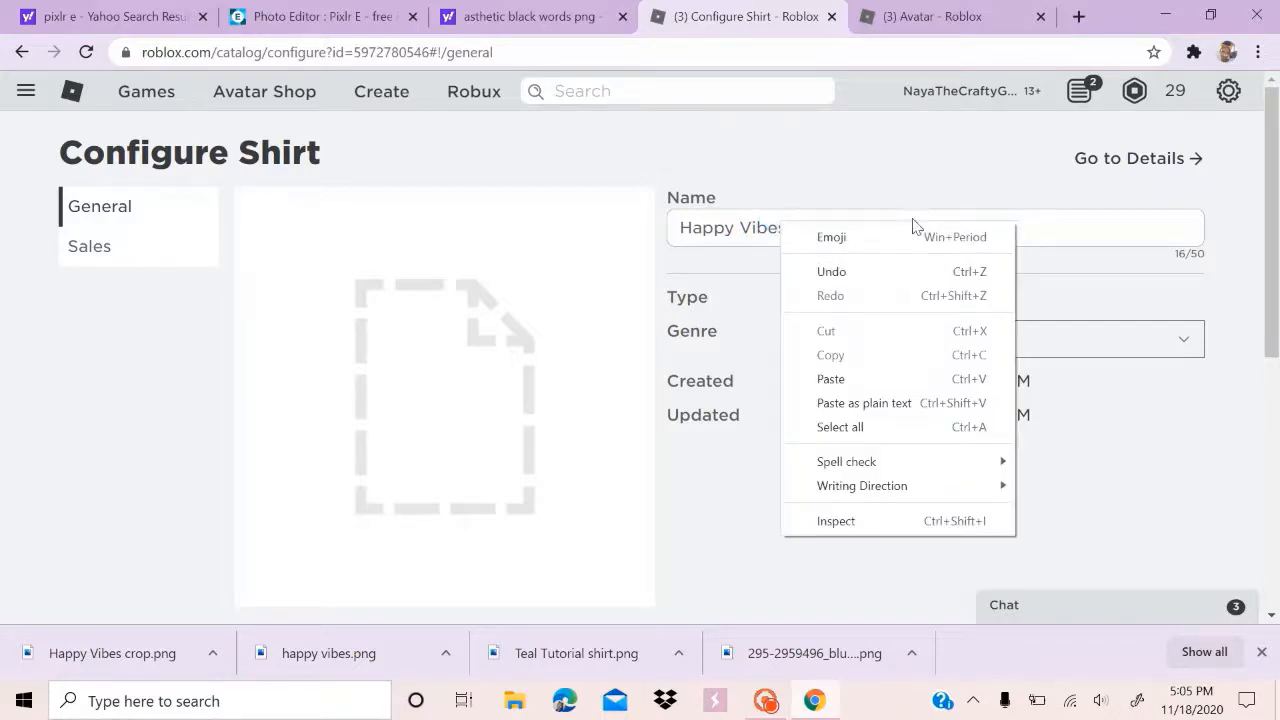
{"action": "left_click", "coordinate": [1055, 227]}
{"action": "left_click", "coordinate": [779, 228]}
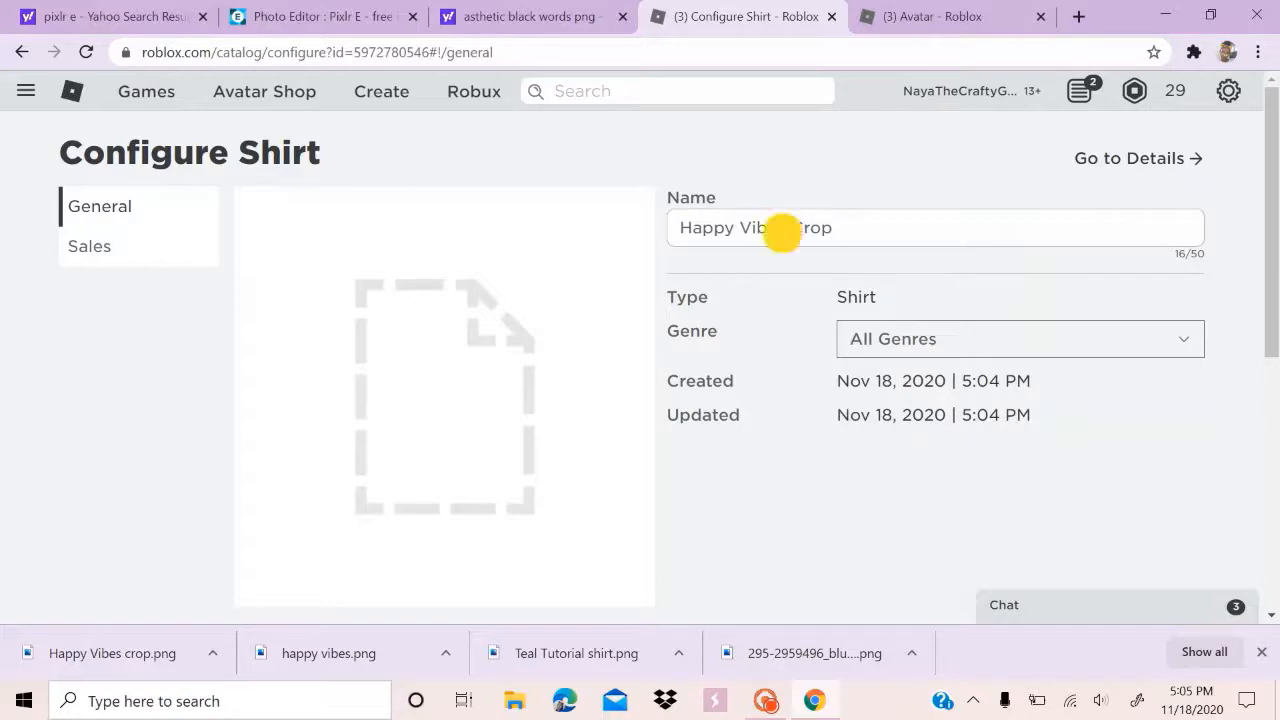
{"action": "right_click", "coordinate": [783, 232]}
{"action": "left_click", "coordinate": [806, 250]}
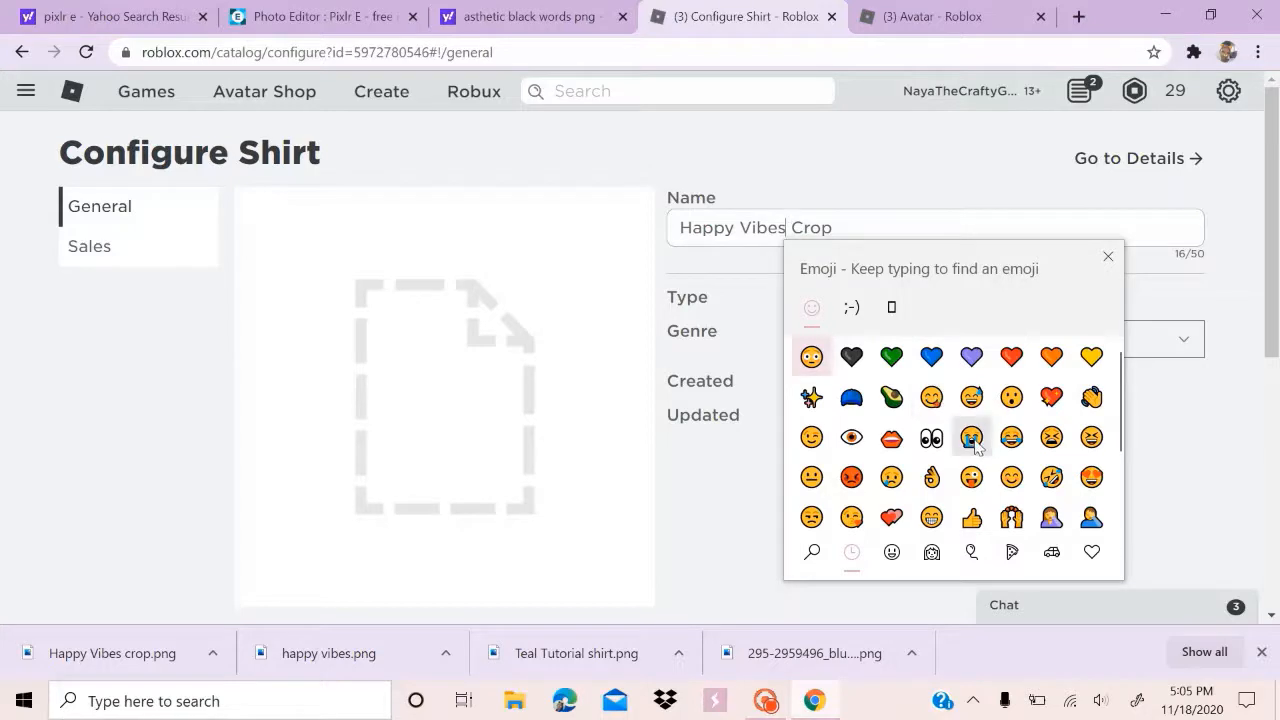
{"action": "left_click", "coordinate": [811, 397]}
Insert a sparkles emoji before Happy at the start of the shirt's name
{"action": "left_click", "coordinate": [678, 228]}
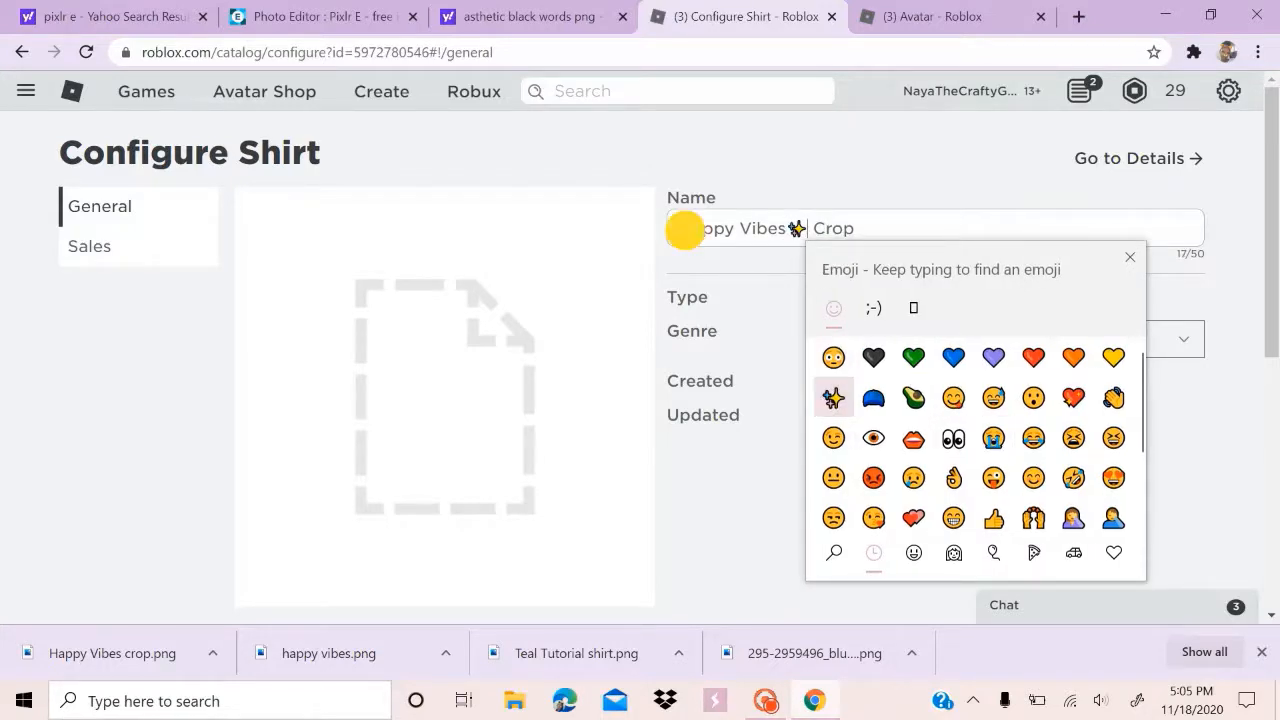
{"action": "left_click", "coordinate": [680, 228]}
{"action": "right_click", "coordinate": [680, 228]}
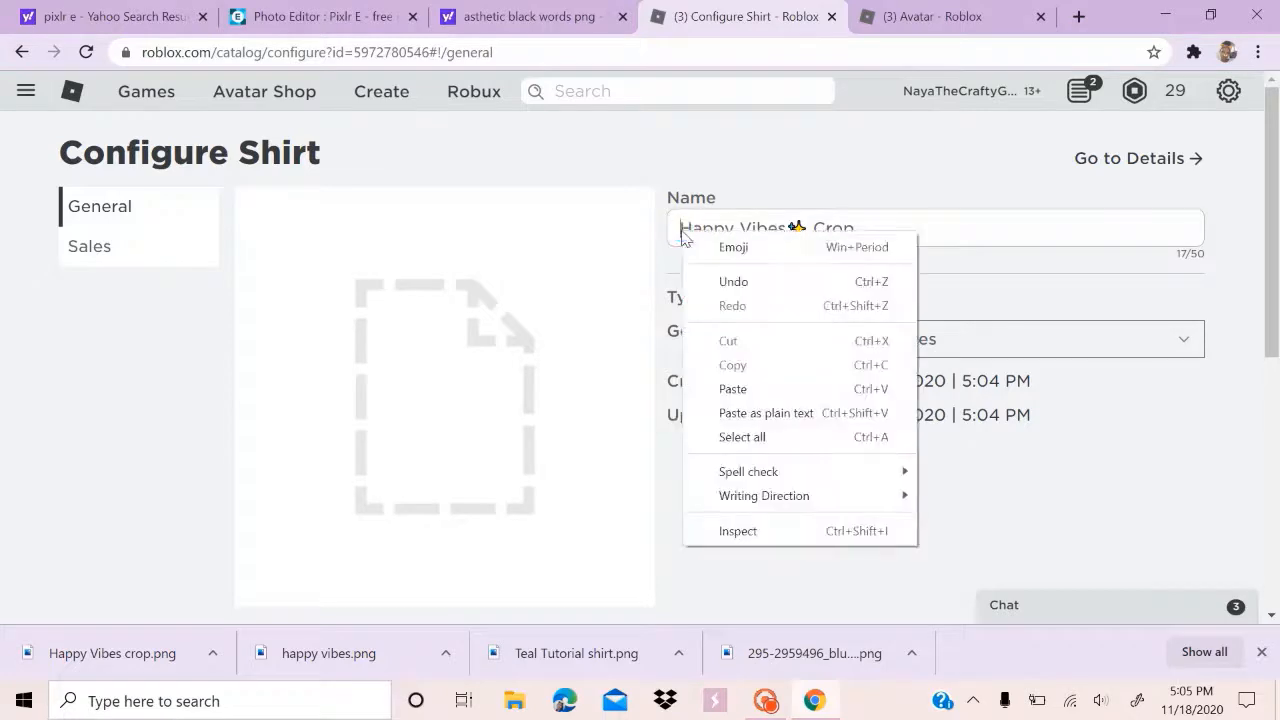
{"action": "left_click", "coordinate": [714, 249]}
{"action": "left_click", "coordinate": [834, 357]}
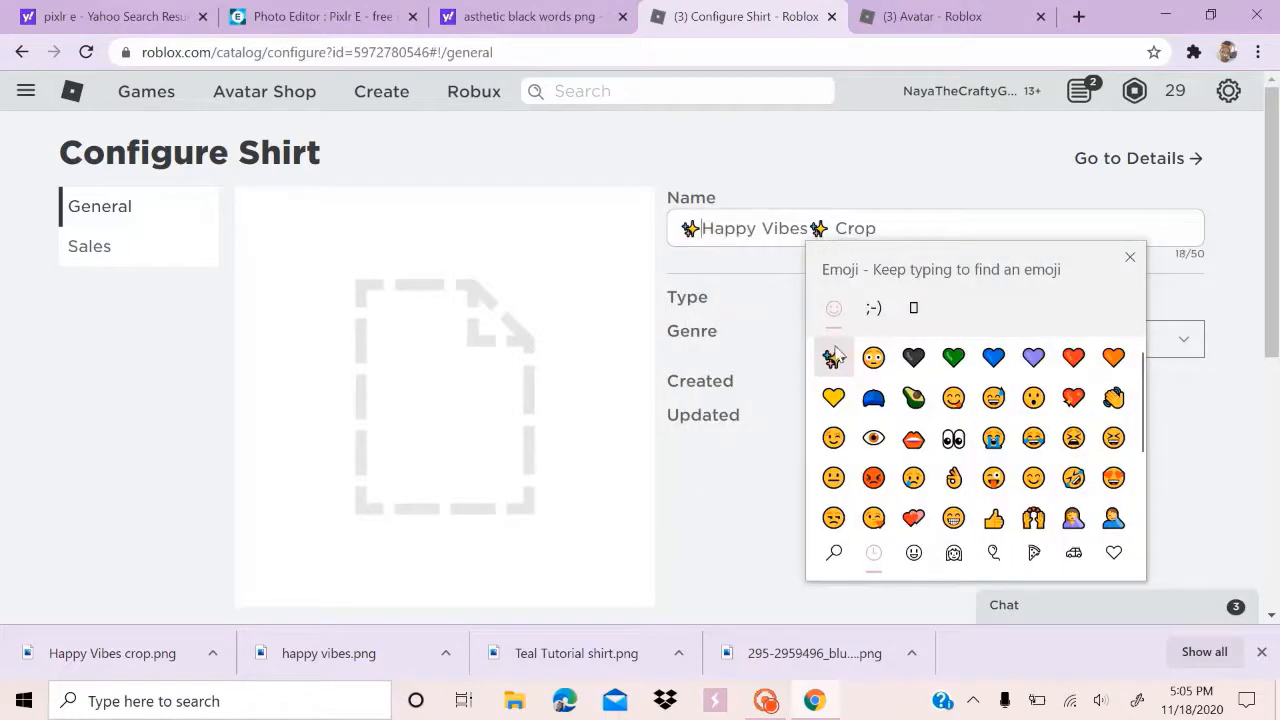
{"action": "left_click", "coordinate": [1131, 256]}
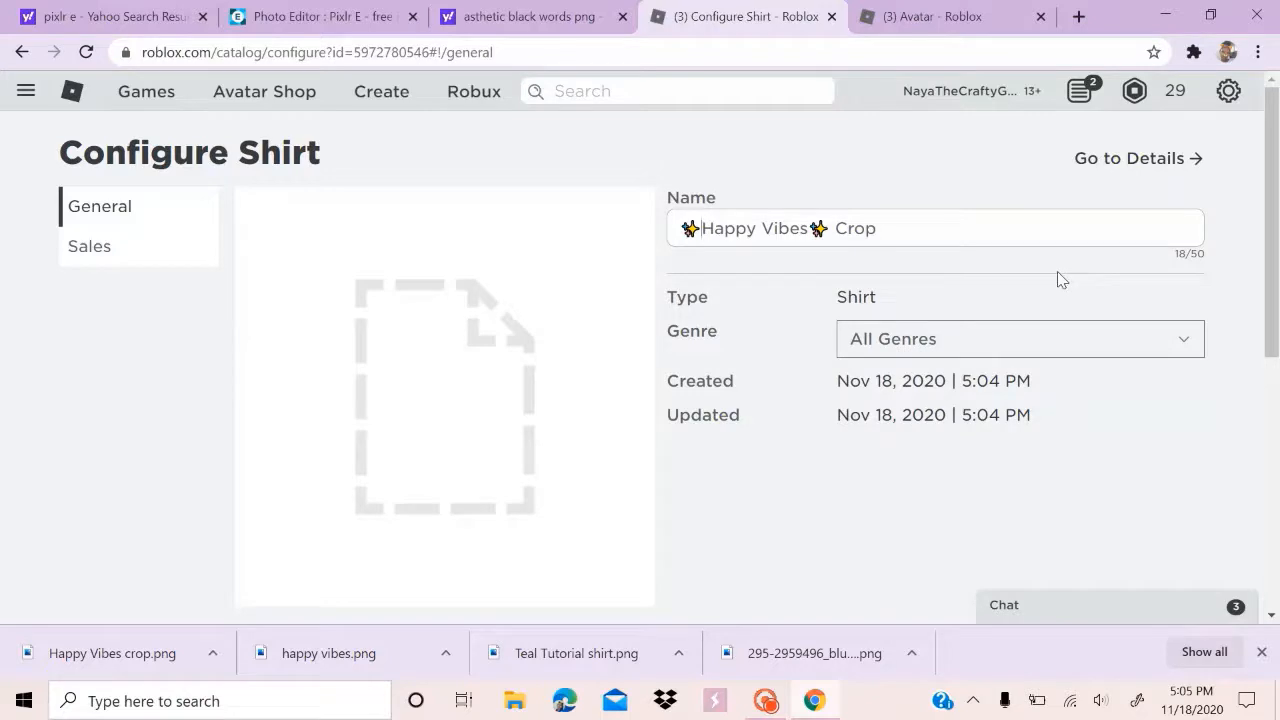
Save the shirt's general settings with the new name, keeping the description Shirt and comments open
{"action": "scroll", "coordinate": [669, 369], "scroll_direction": "down", "scroll_amount": 2}
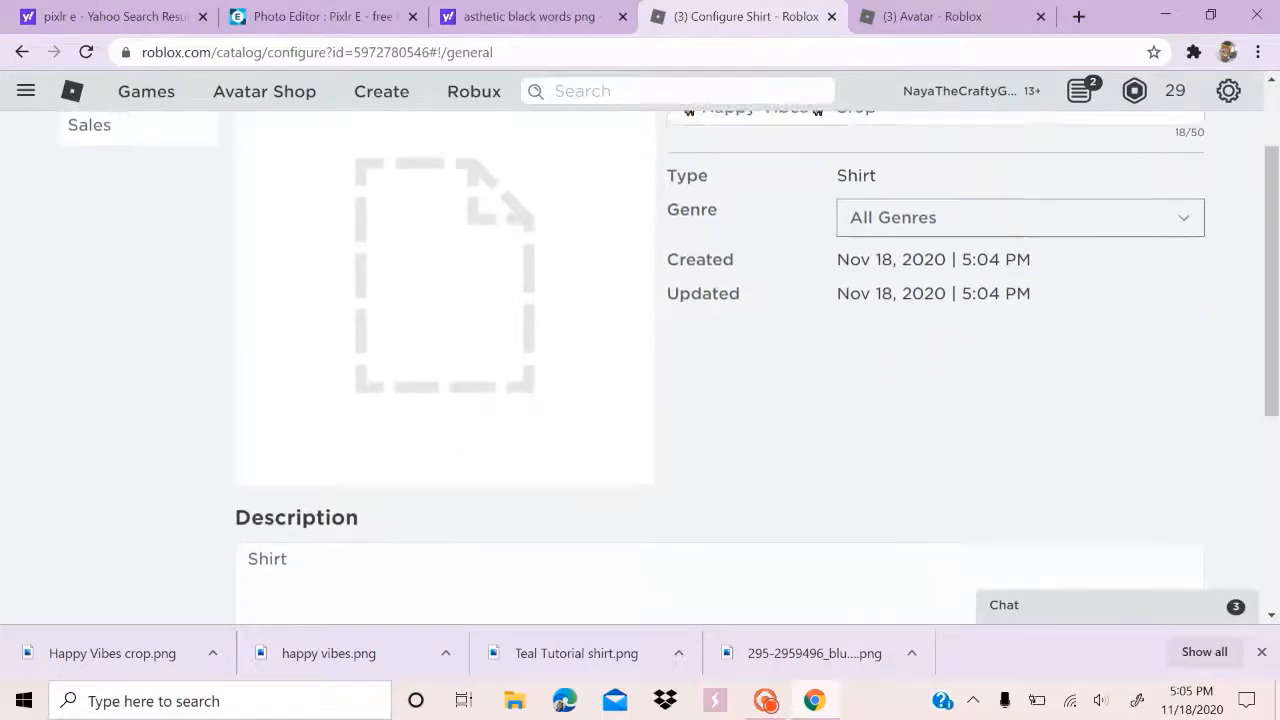
{"action": "scroll", "coordinate": [669, 369], "scroll_direction": "up", "scroll_amount": 1}
{"action": "scroll", "coordinate": [669, 369], "scroll_direction": "down", "scroll_amount": 4}
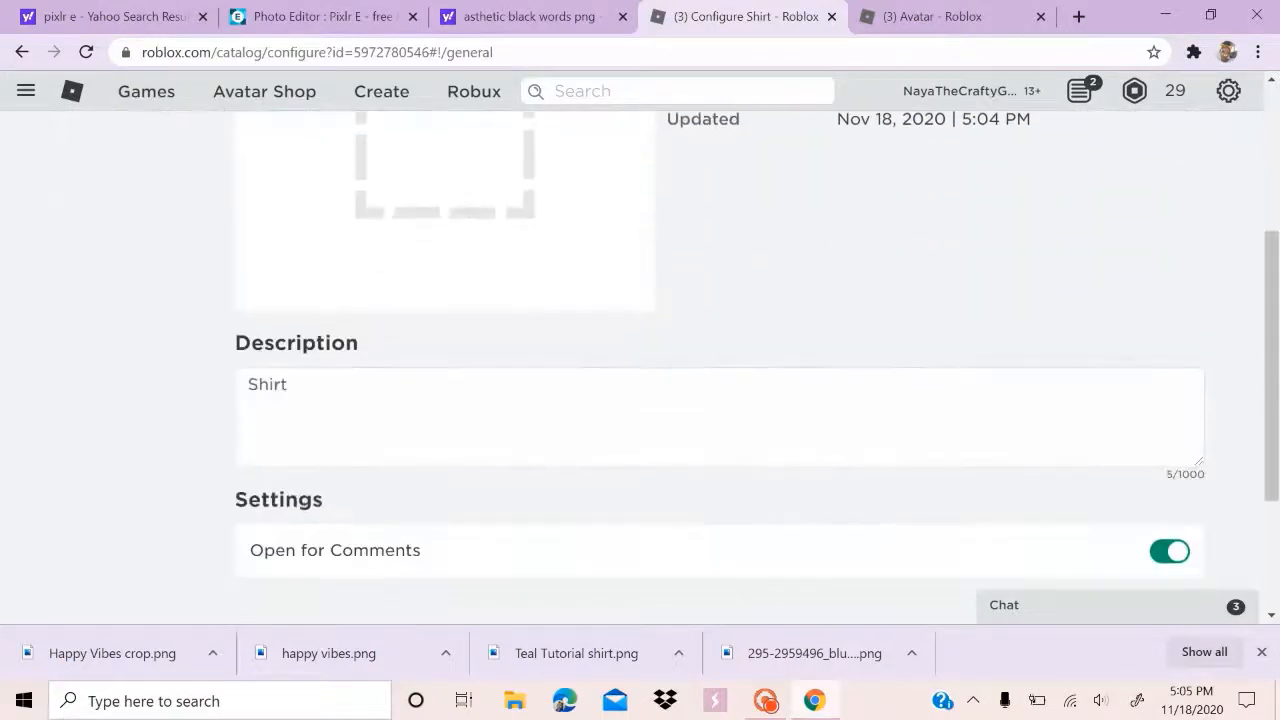
{"action": "left_click", "coordinate": [1174, 457]}
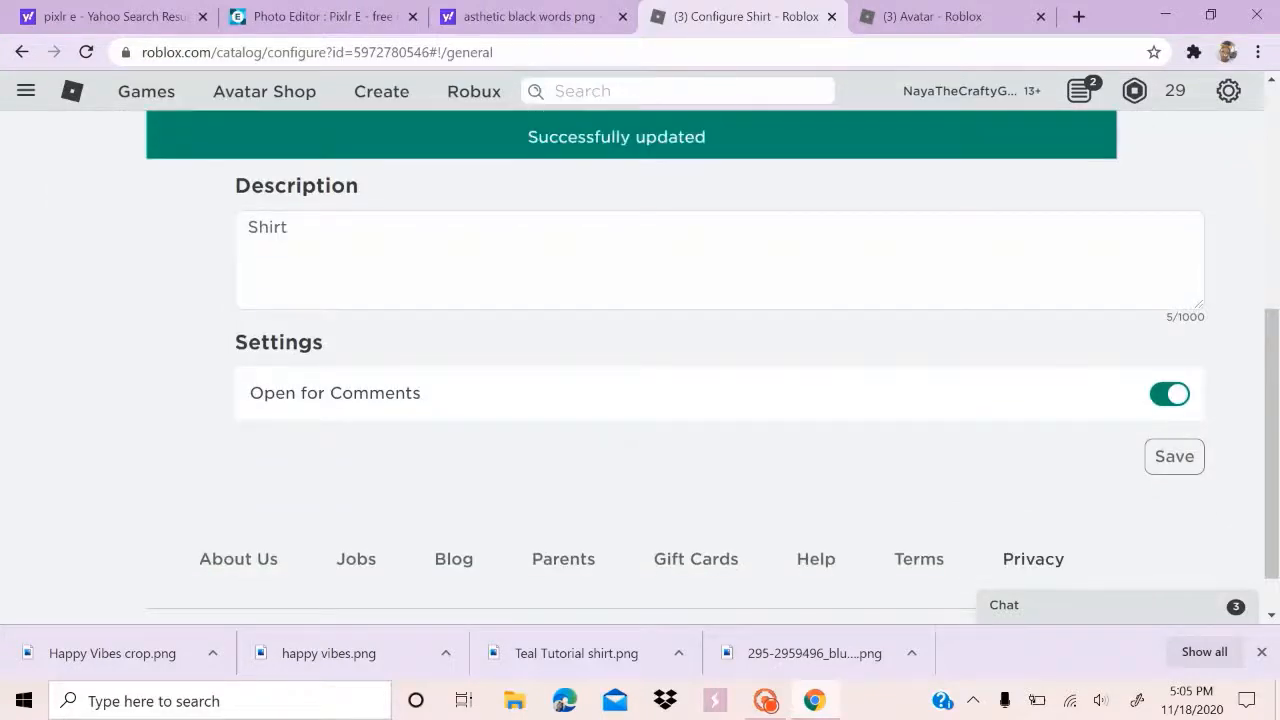
Put the shirt up for sale at 7 Robux, save the price and go back to the group's Shirts list
{"action": "scroll", "coordinate": [669, 369], "scroll_direction": "up", "scroll_amount": 4}
{"action": "scroll", "coordinate": [669, 369], "scroll_direction": "up", "scroll_amount": 1}
{"action": "left_click", "coordinate": [90, 246]}
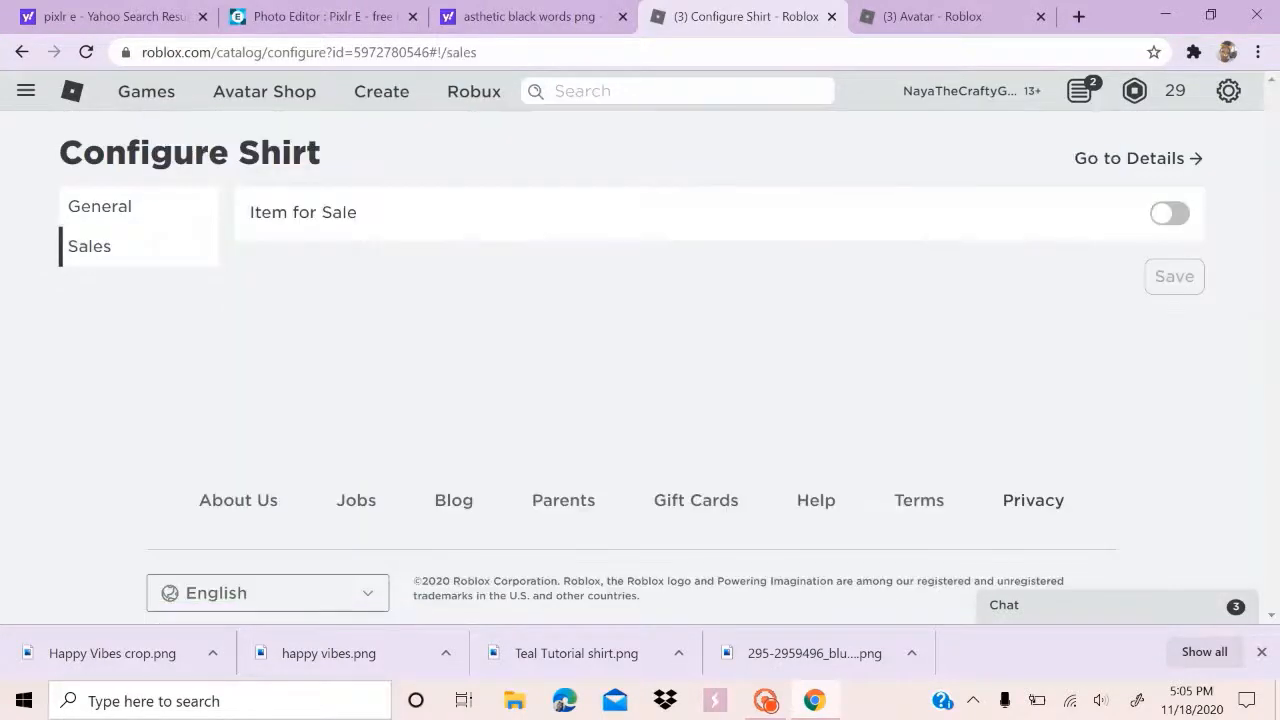
{"action": "left_click", "coordinate": [1169, 213]}
{"action": "left_click", "coordinate": [491, 282]}
{"action": "key", "text": "BackSpace"}
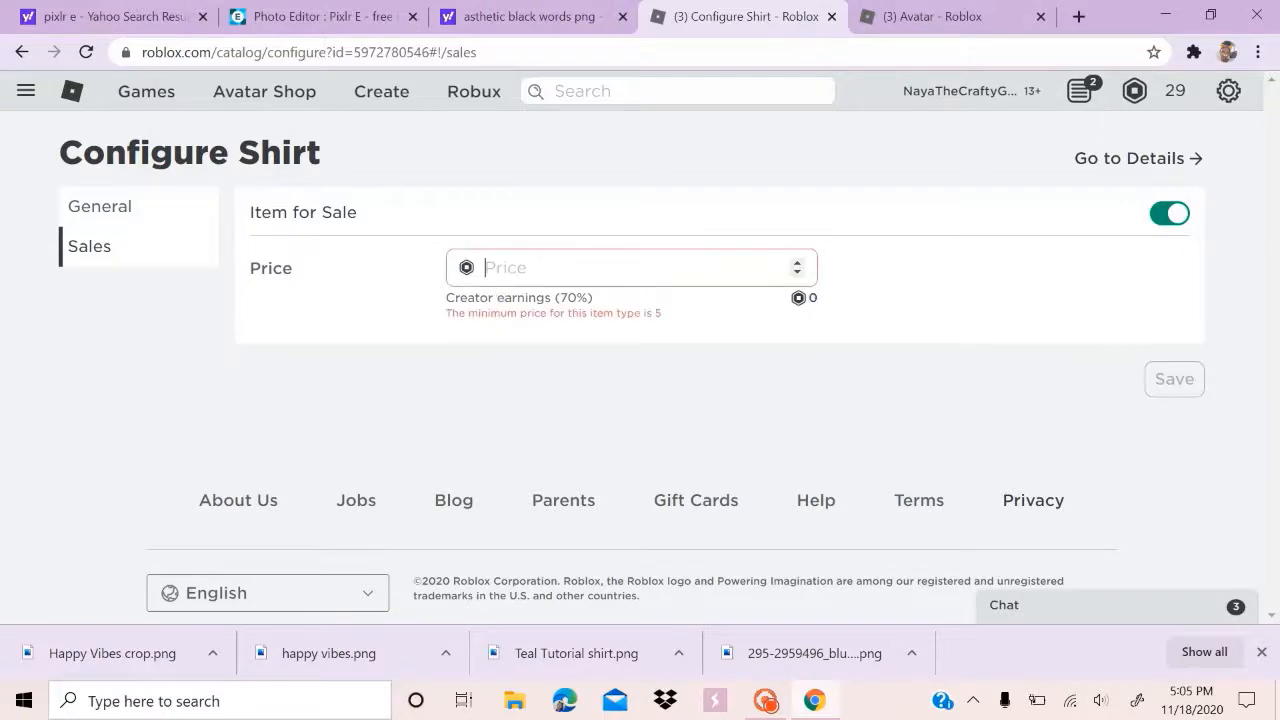
{"action": "type", "text": "7"}
{"action": "left_click", "coordinate": [1174, 369]}
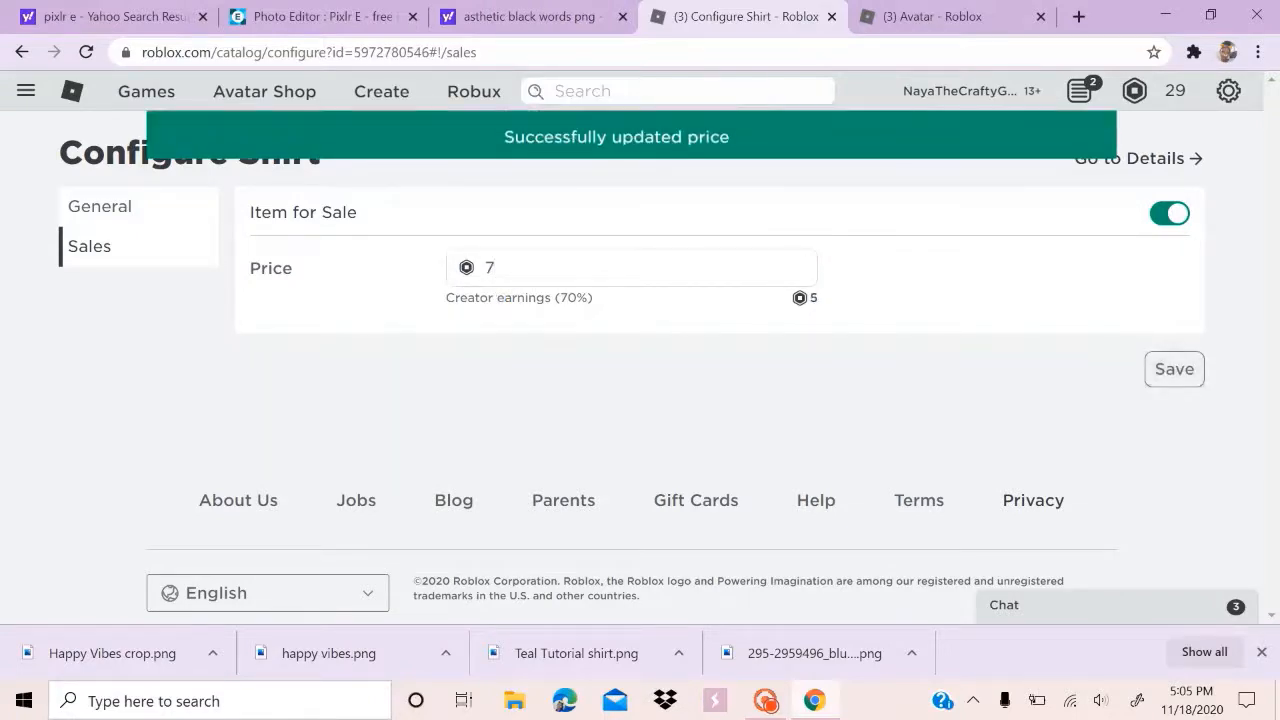
{"action": "left_click", "coordinate": [22, 52]}
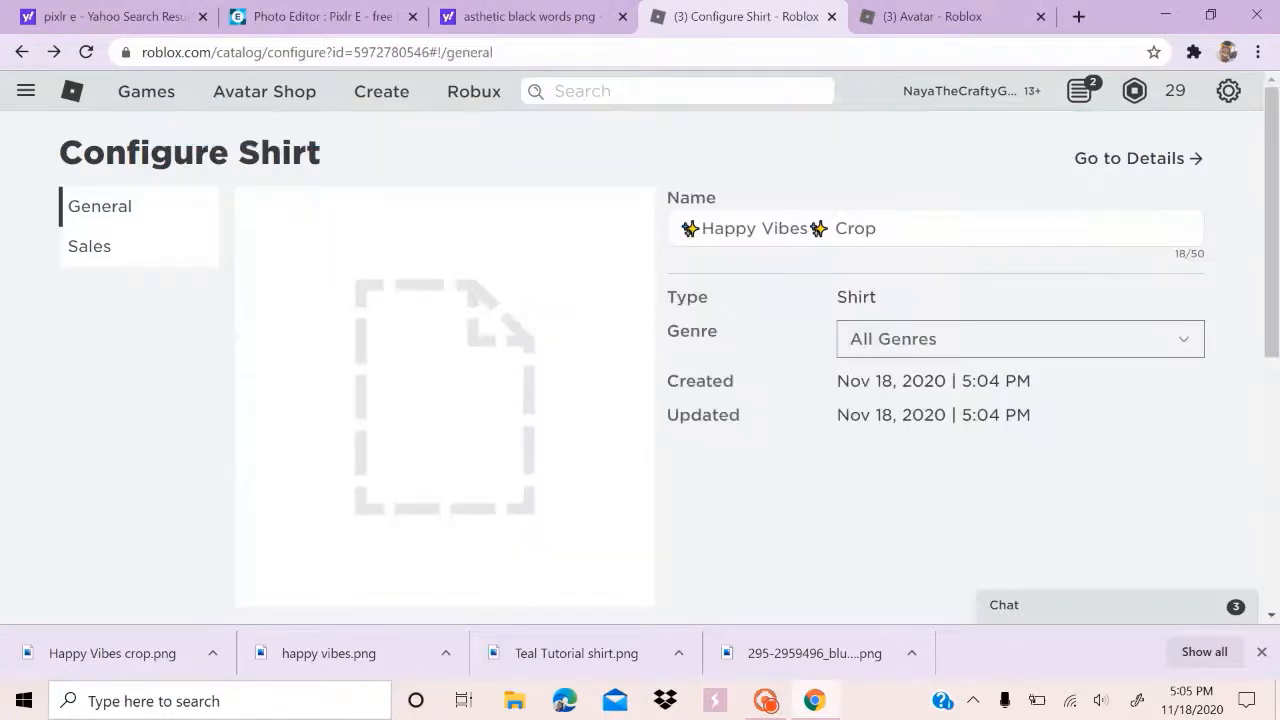
{"action": "left_click", "coordinate": [22, 52]}
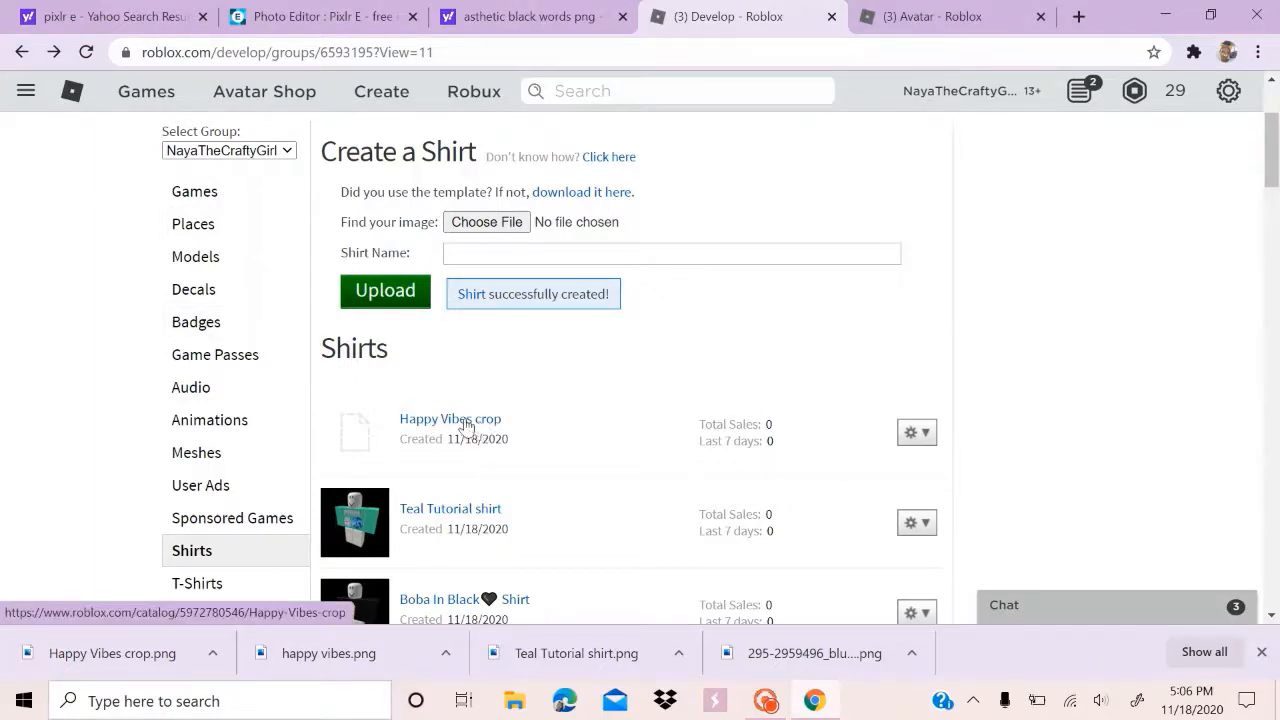
Refresh the group's Shirts list, then find ✨Happy Vibes✨ Crop among the shirts in the Avatar Editor and wear it
{"action": "left_click", "coordinate": [88, 52]}
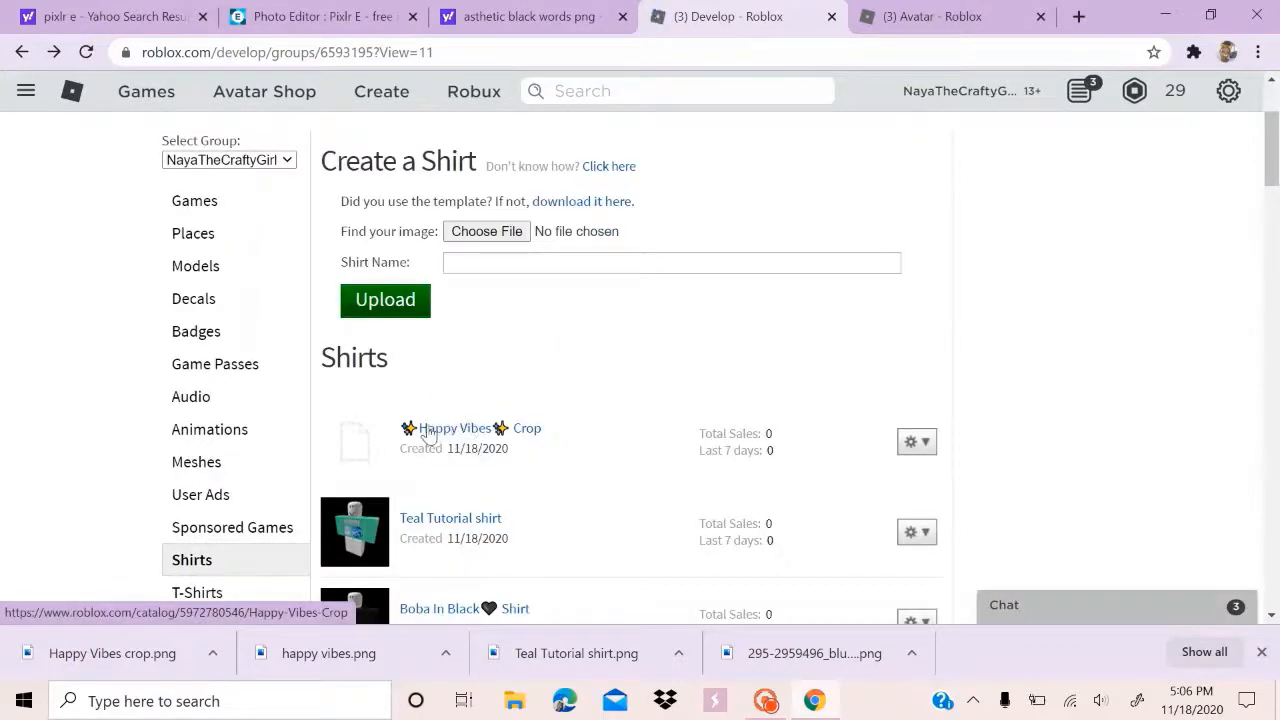
{"action": "left_click", "coordinate": [903, 20]}
{"action": "mouse_move", "coordinate": [604, 240]}
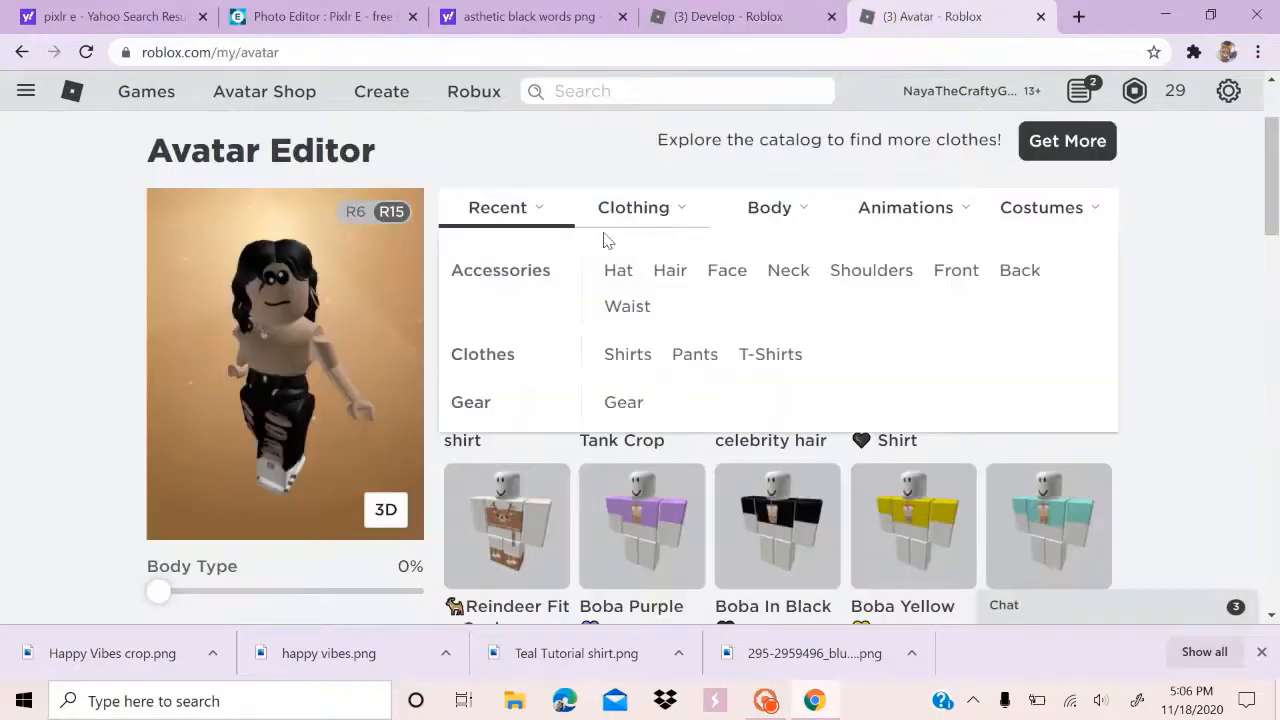
{"action": "left_click", "coordinate": [628, 356]}
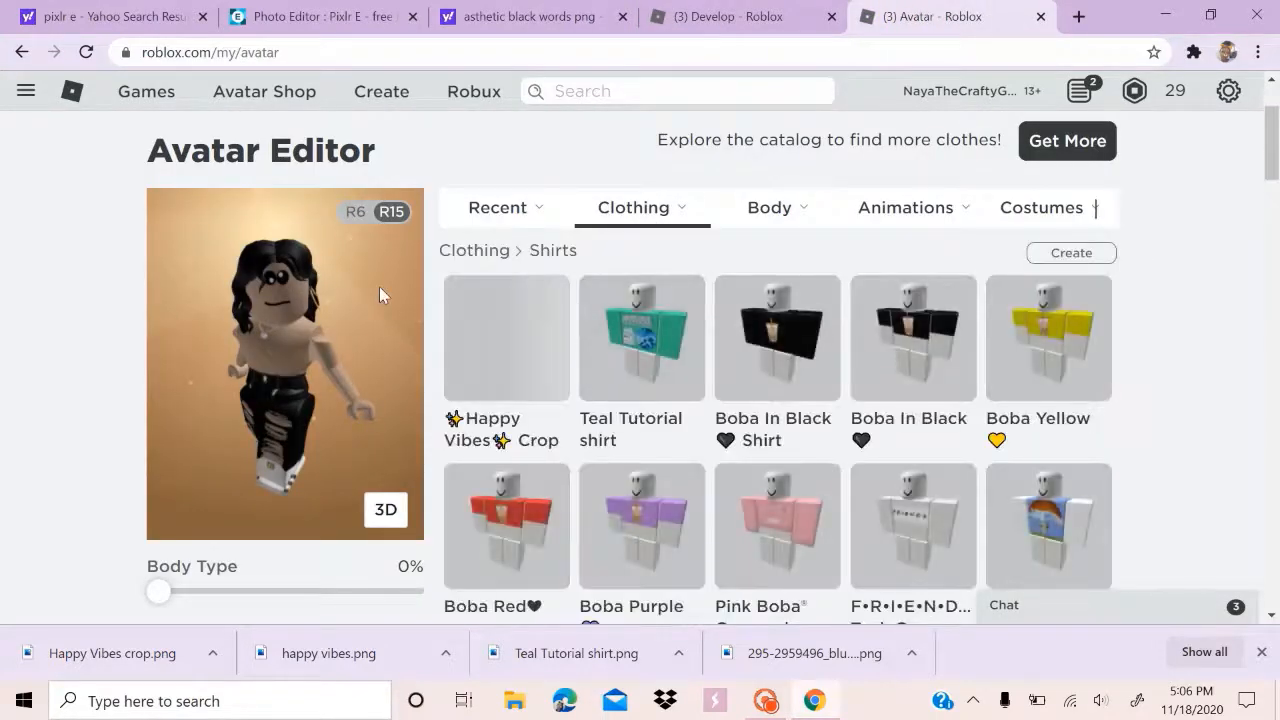
{"action": "left_click", "coordinate": [502, 358]}
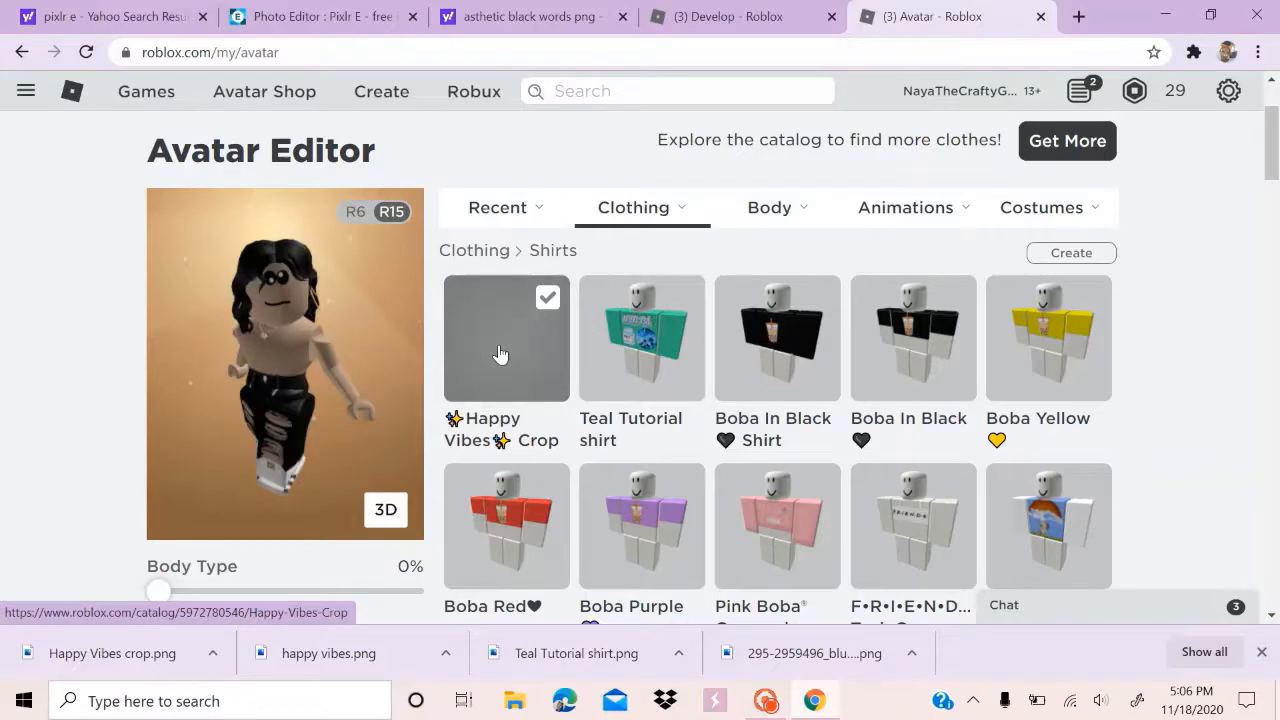
Switch to the Roblox desktop app, take the ✨Happy Vibes✨ Crop off in the Avatar Editor and put it on again
{"action": "key", "text": "super+Right"}
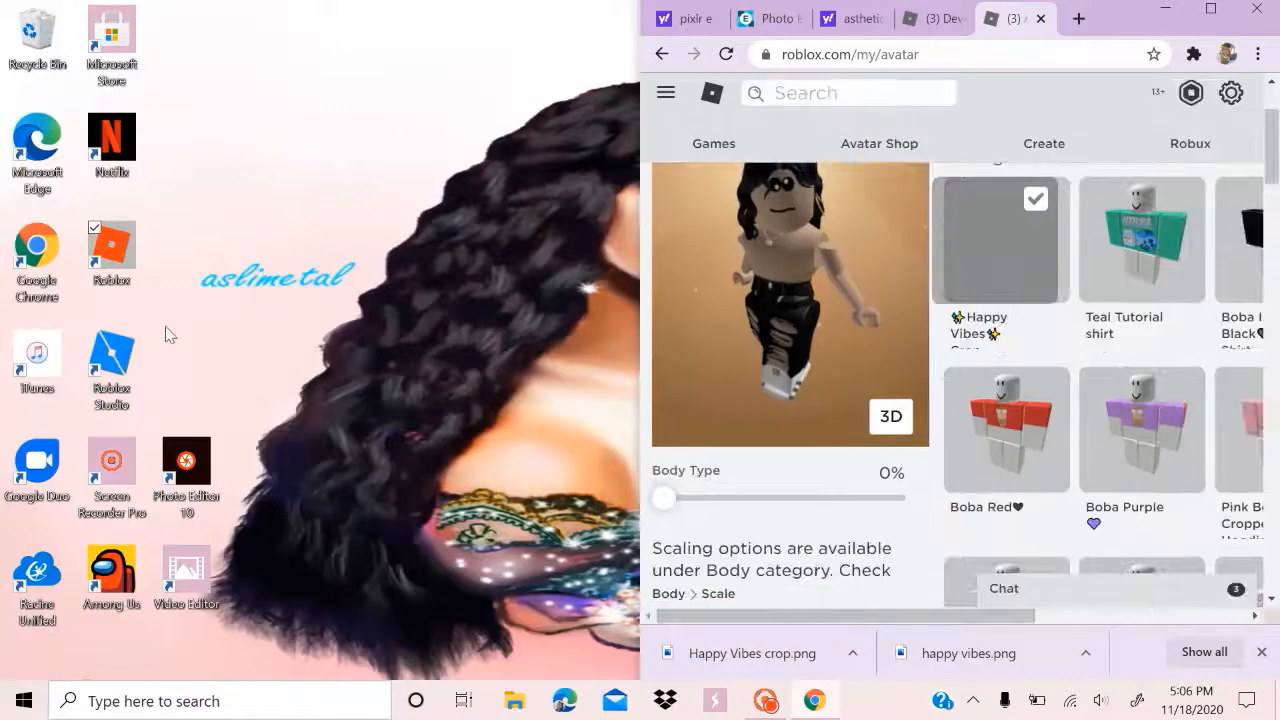
{"action": "double_click", "coordinate": [112, 240]}
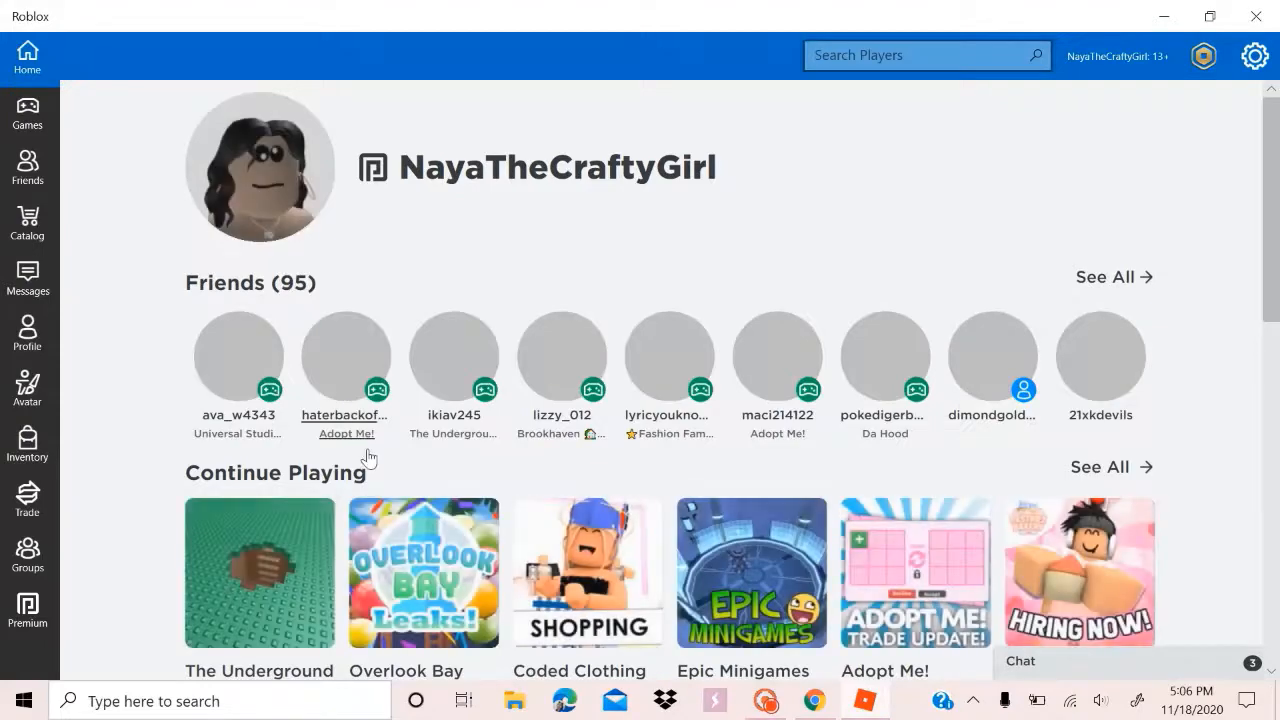
{"action": "scroll", "coordinate": [366, 457], "scroll_direction": "down", "scroll_amount": 1}
{"action": "scroll", "coordinate": [366, 457], "scroll_direction": "up", "scroll_amount": 1}
{"action": "left_click", "coordinate": [28, 390]}
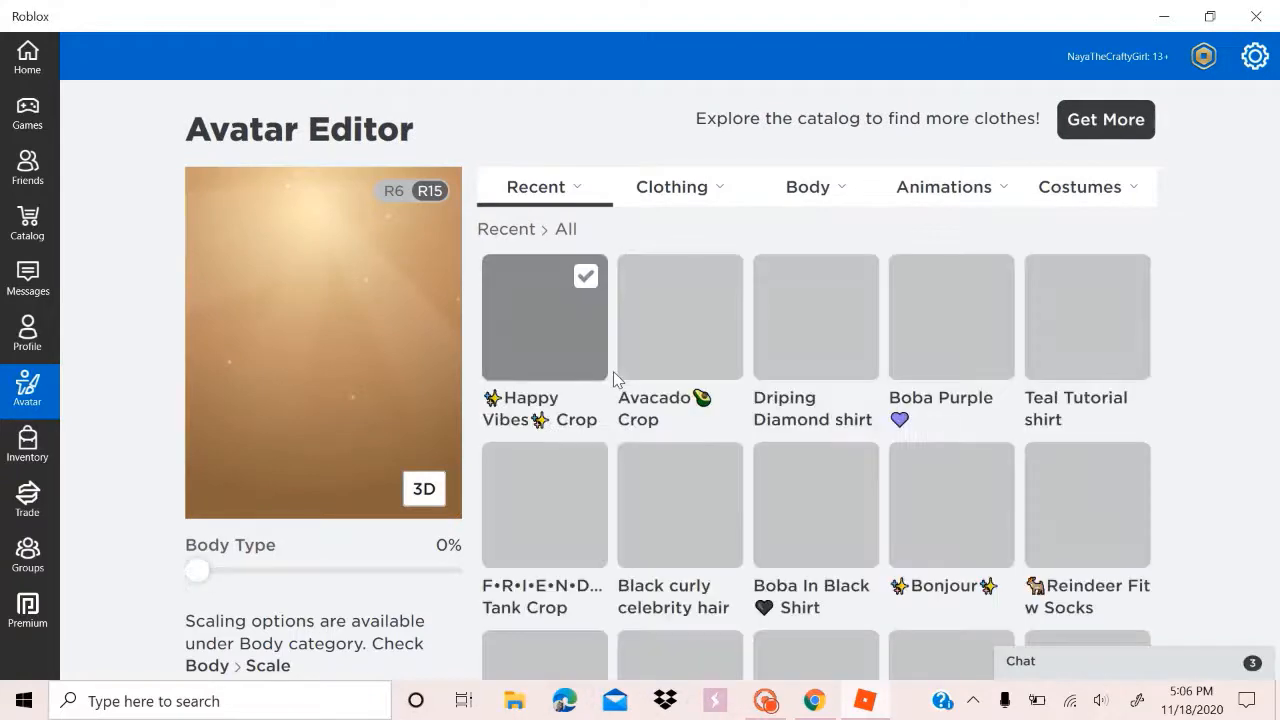
{"action": "left_click", "coordinate": [566, 357]}
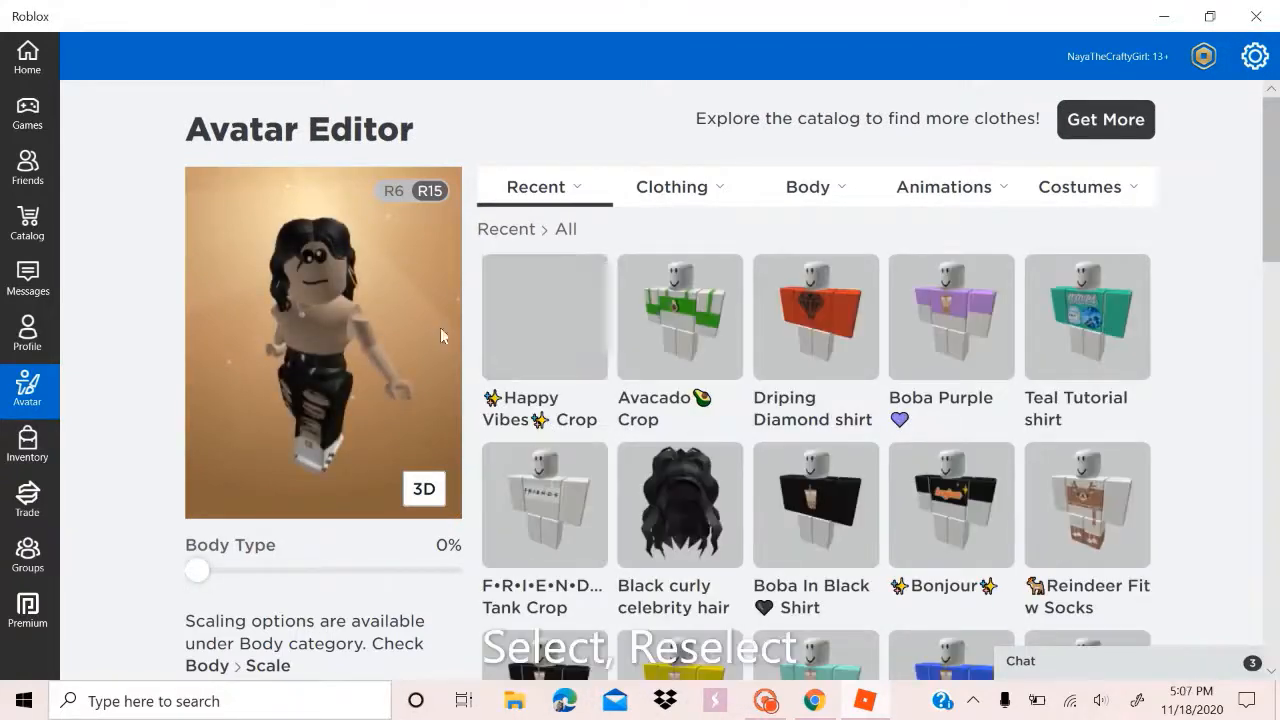
{"action": "left_click", "coordinate": [552, 331]}
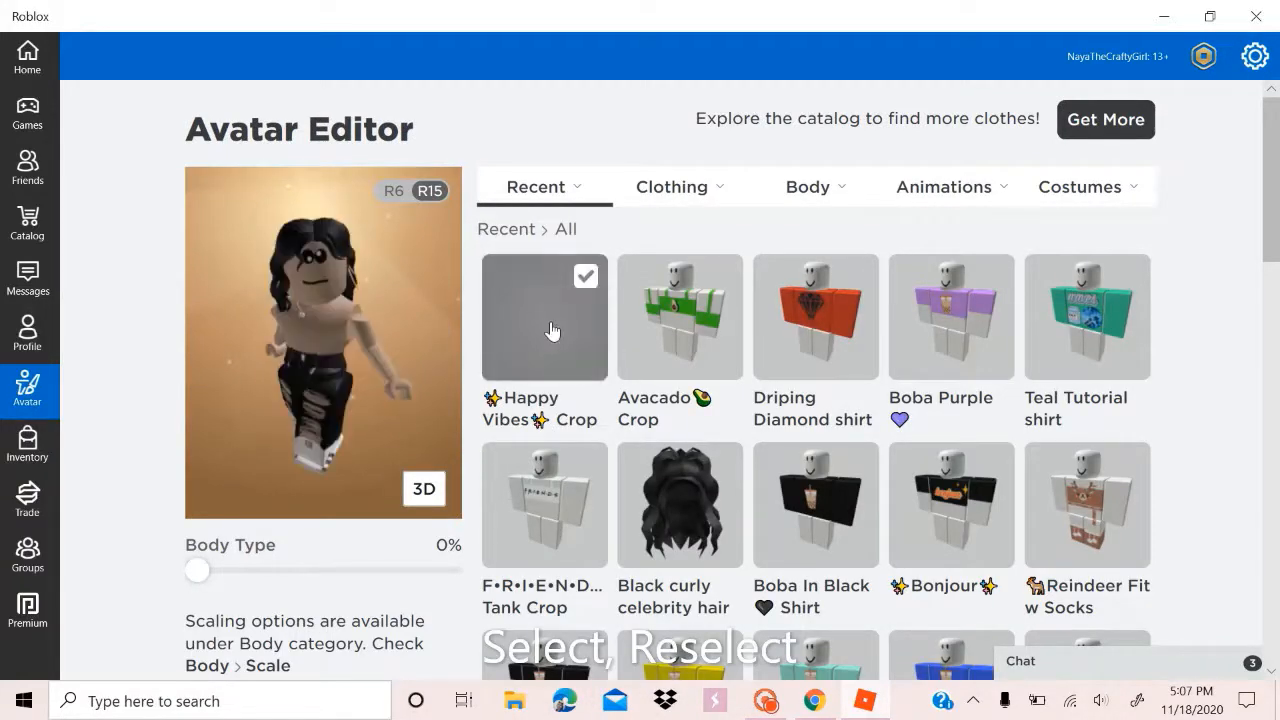
Turn the avatar around in a game to examine how the Happy Vibes crop top looks when worn
{"action": "left_click", "coordinate": [33, 53]}
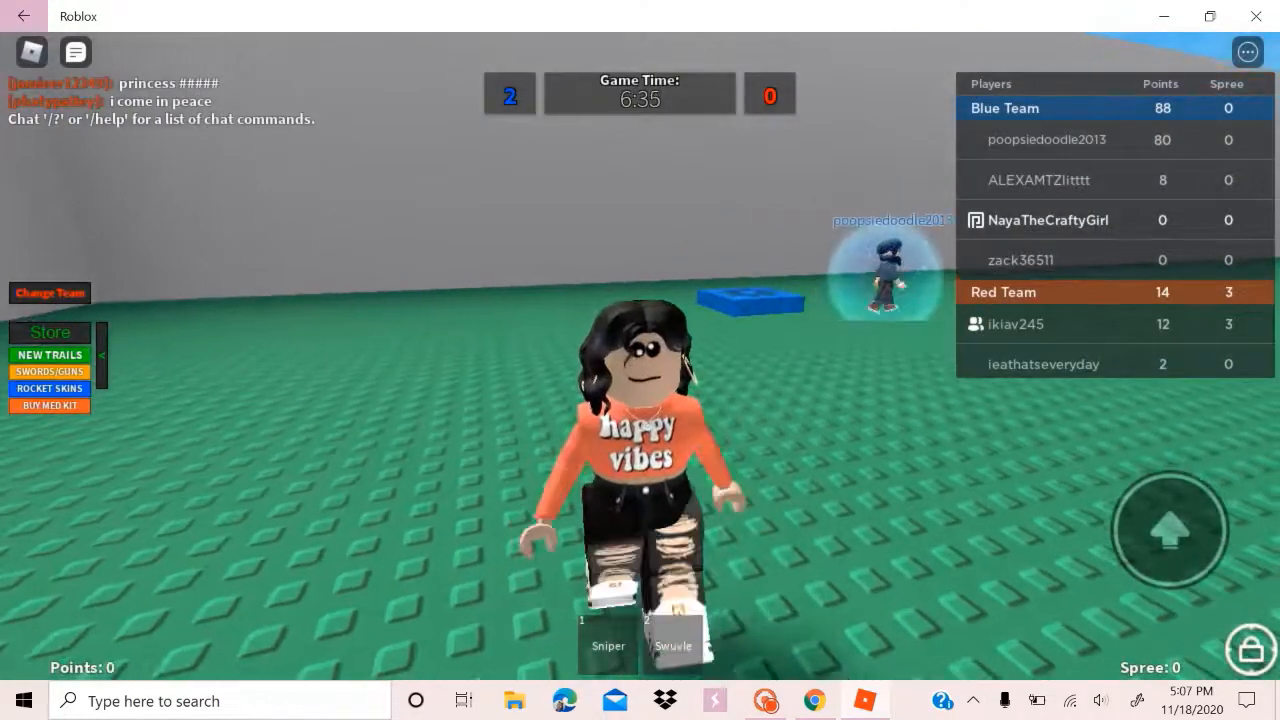
{"action": "key", "text": "Right"}
{"action": "key", "text": "Left"}
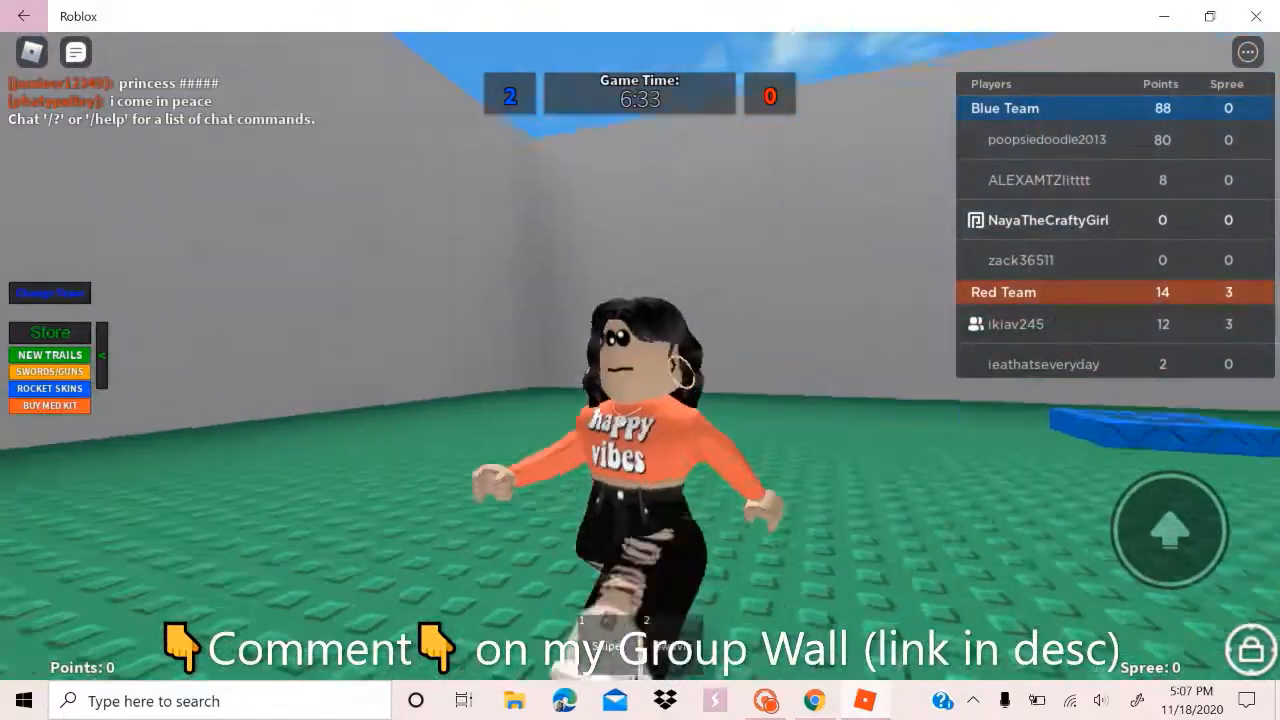
{"action": "key", "text": "Left"}
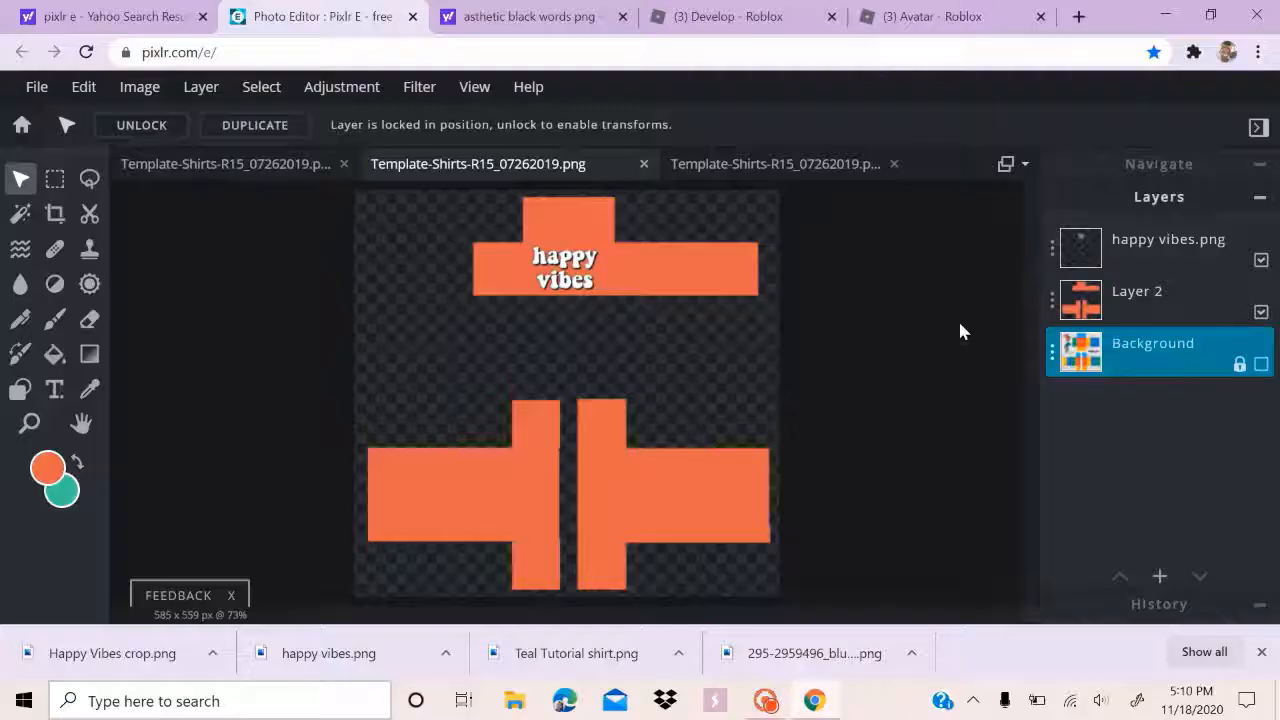
Delete the happy vibes.png layer from the coral shirt in Pixlr E and show the Background template layer
{"action": "left_click", "coordinate": [594, 278]}
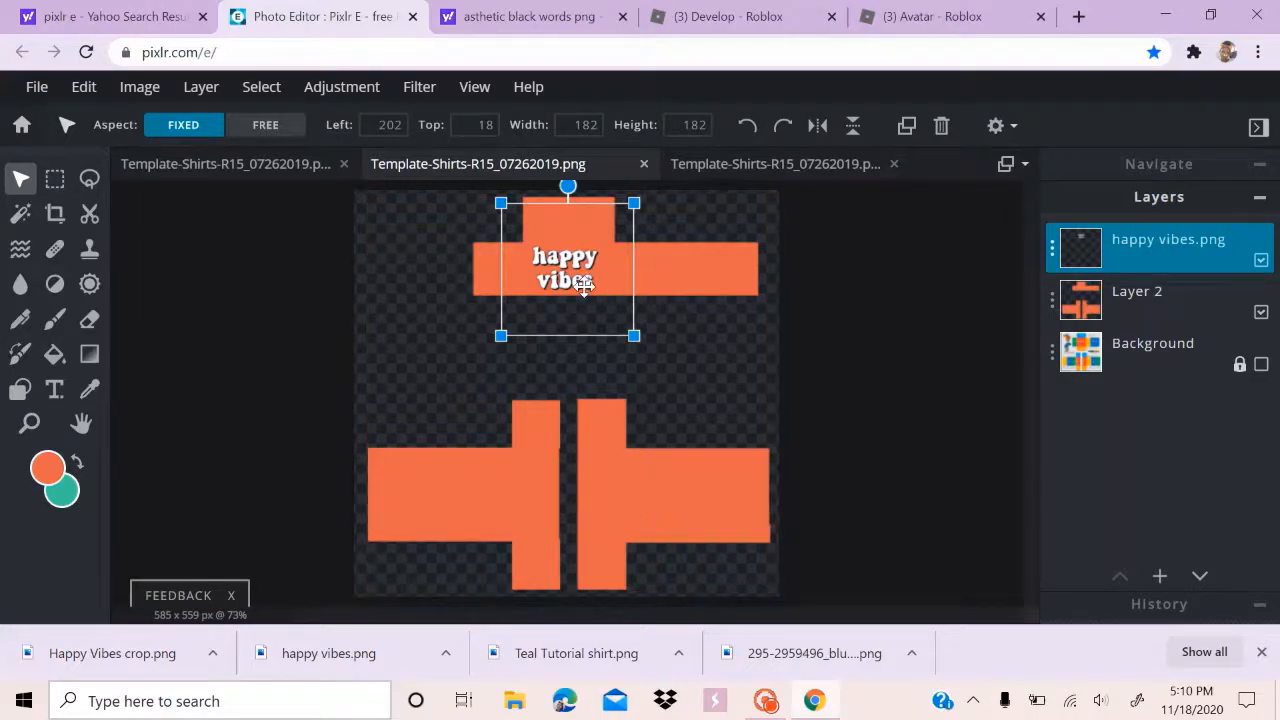
{"action": "key", "text": "Delete"}
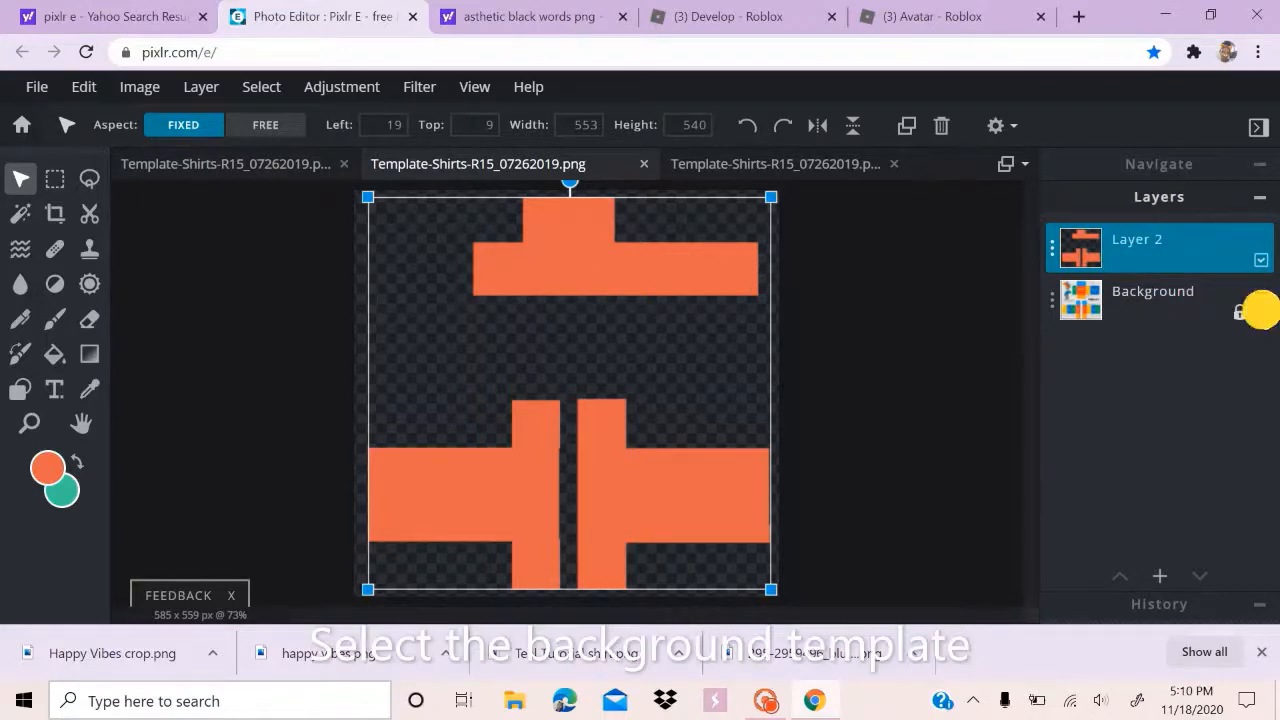
{"action": "left_click", "coordinate": [1261, 313]}
{"action": "left_click", "coordinate": [1243, 306]}
{"action": "left_click", "coordinate": [53, 354]}
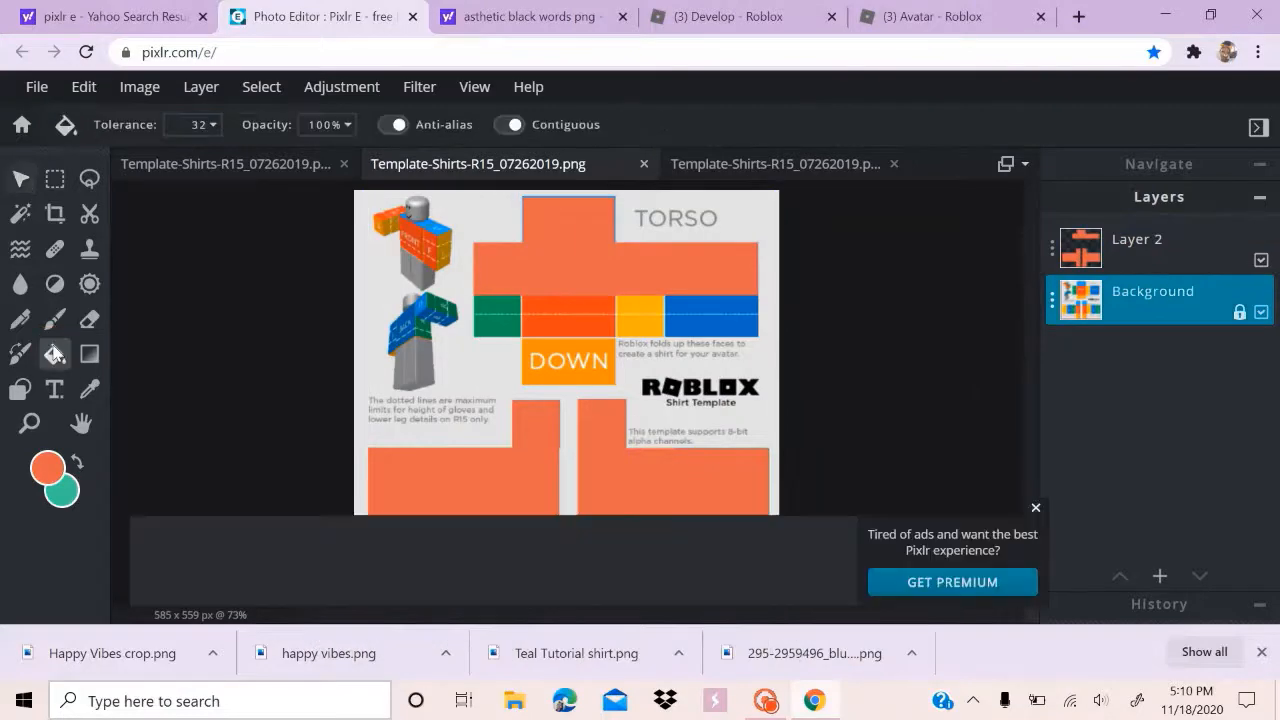
Select a rectangle about 168 × 70 px around the torso's upper block and delete it from both Background and Layer 2
{"action": "left_click", "coordinate": [55, 179]}
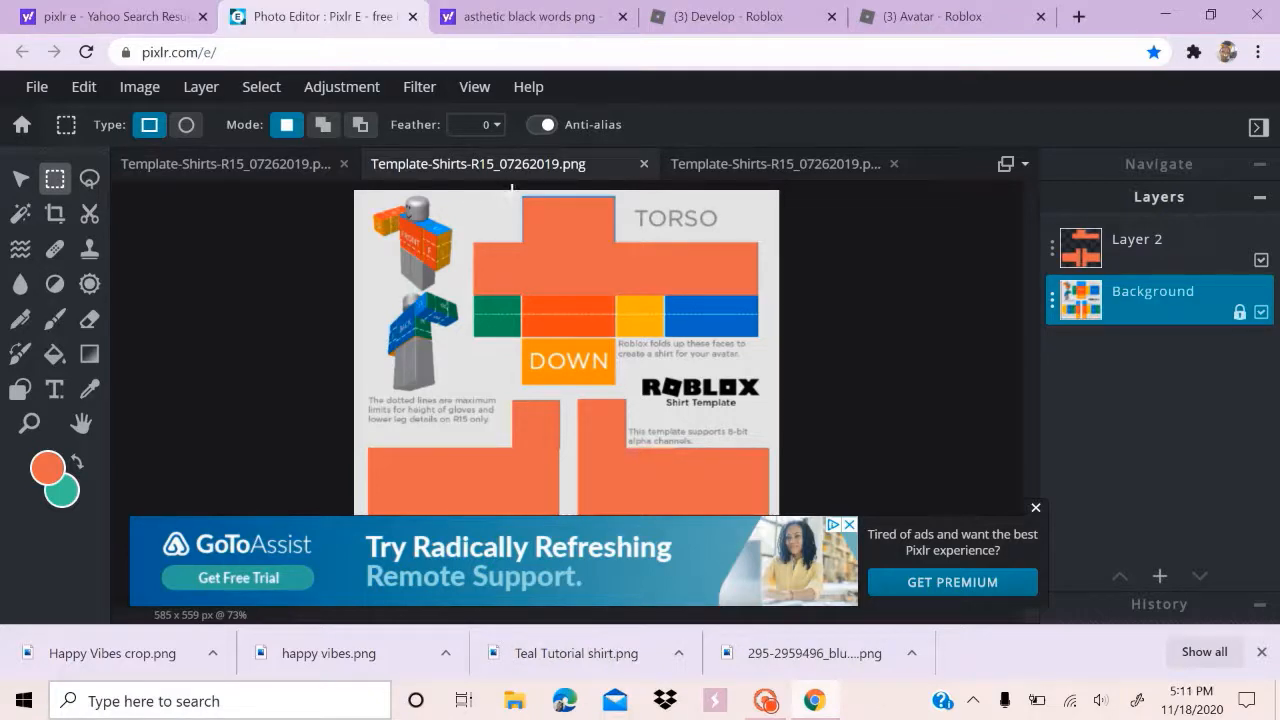
{"action": "left_click_drag", "start_coordinate": [513, 188], "coordinate": [633, 242]}
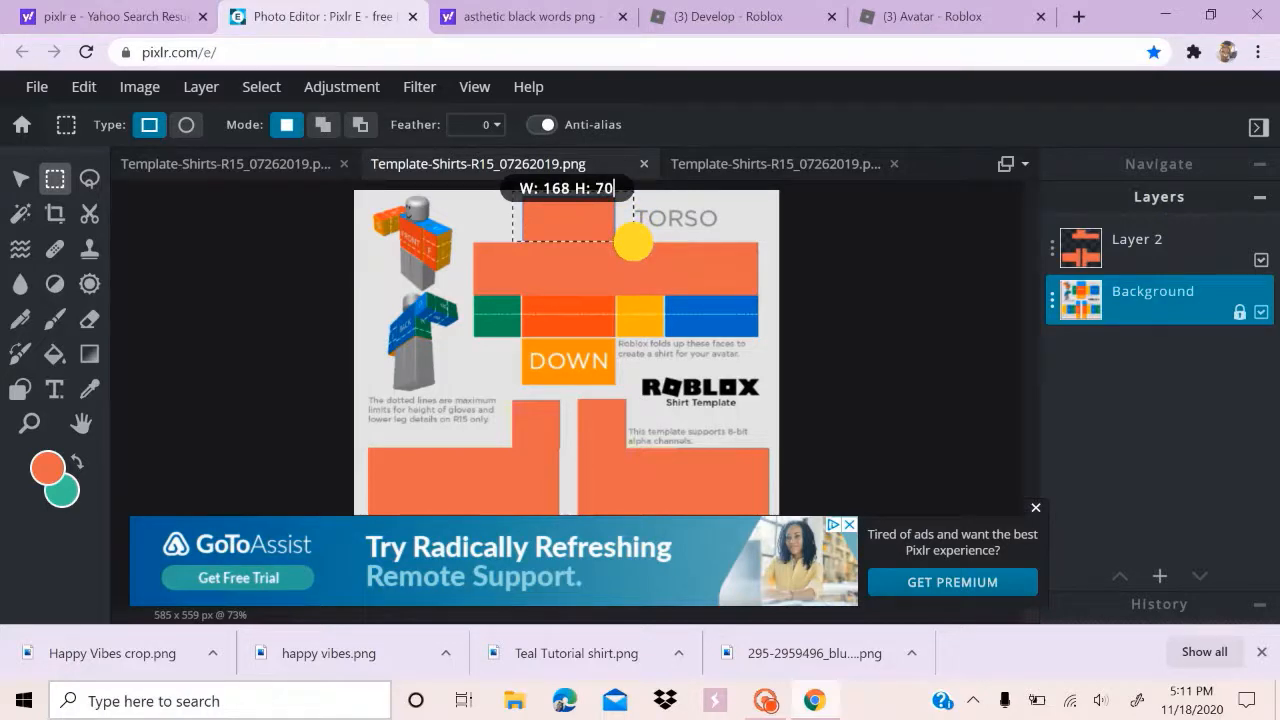
{"action": "left_click_drag", "start_coordinate": [633, 242], "coordinate": [633, 242]}
{"action": "key", "text": "Delete"}
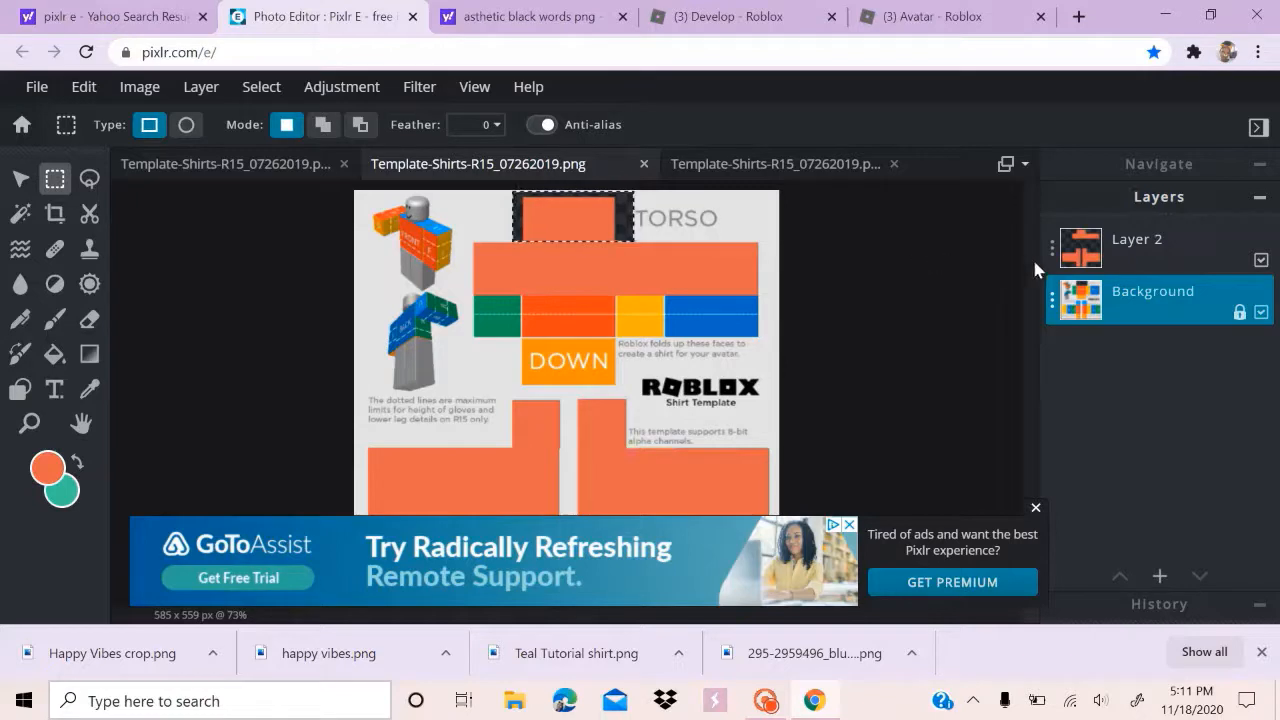
{"action": "left_click", "coordinate": [1085, 256]}
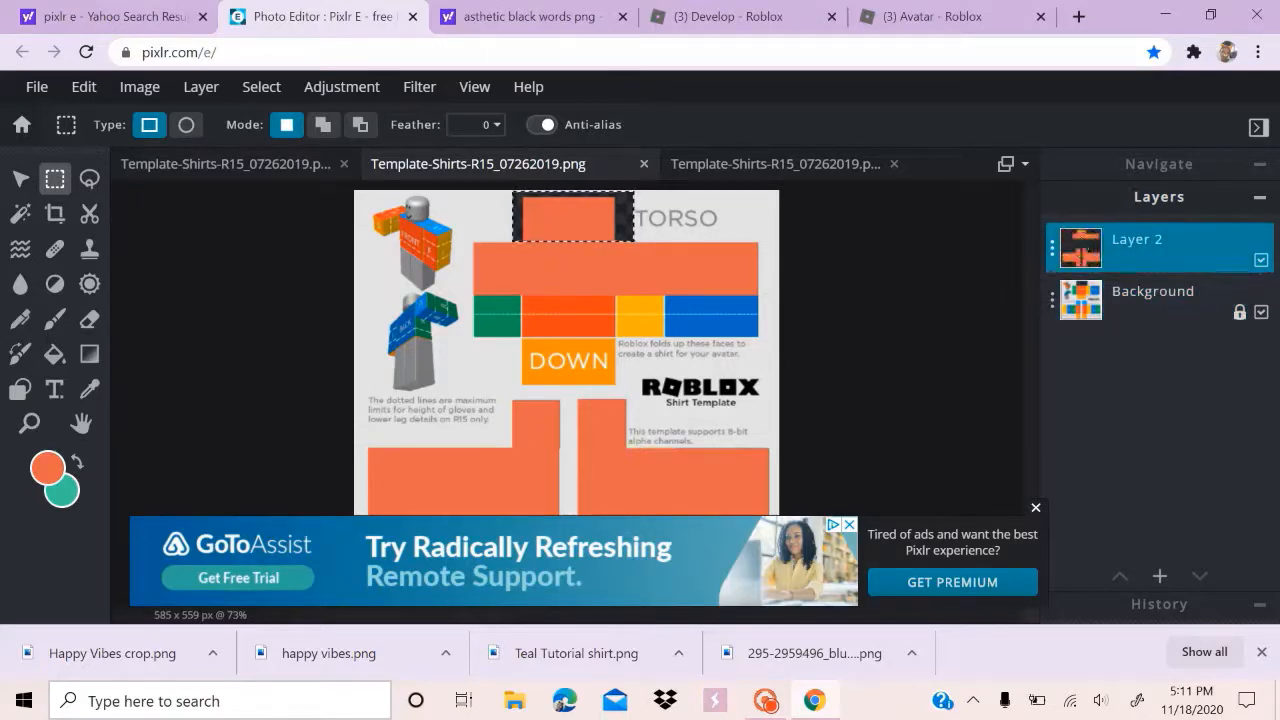
{"action": "key", "text": "Delete"}
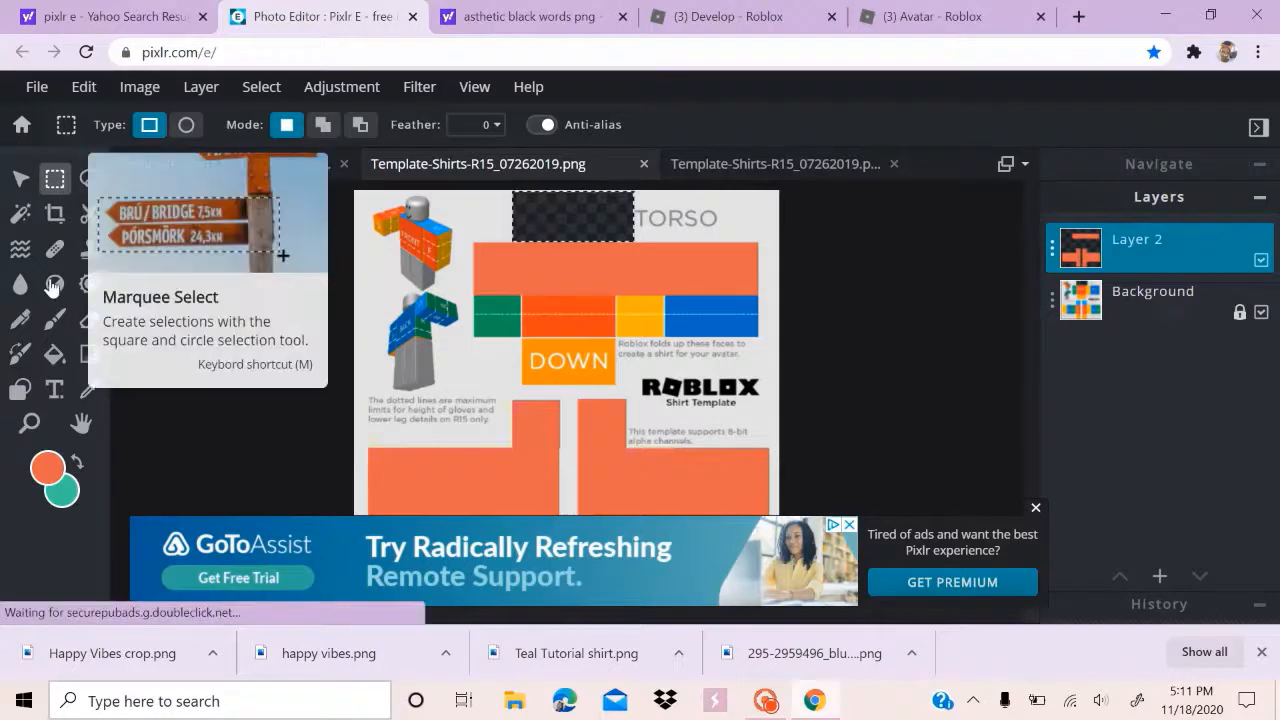
{"action": "left_click", "coordinate": [480, 217]}
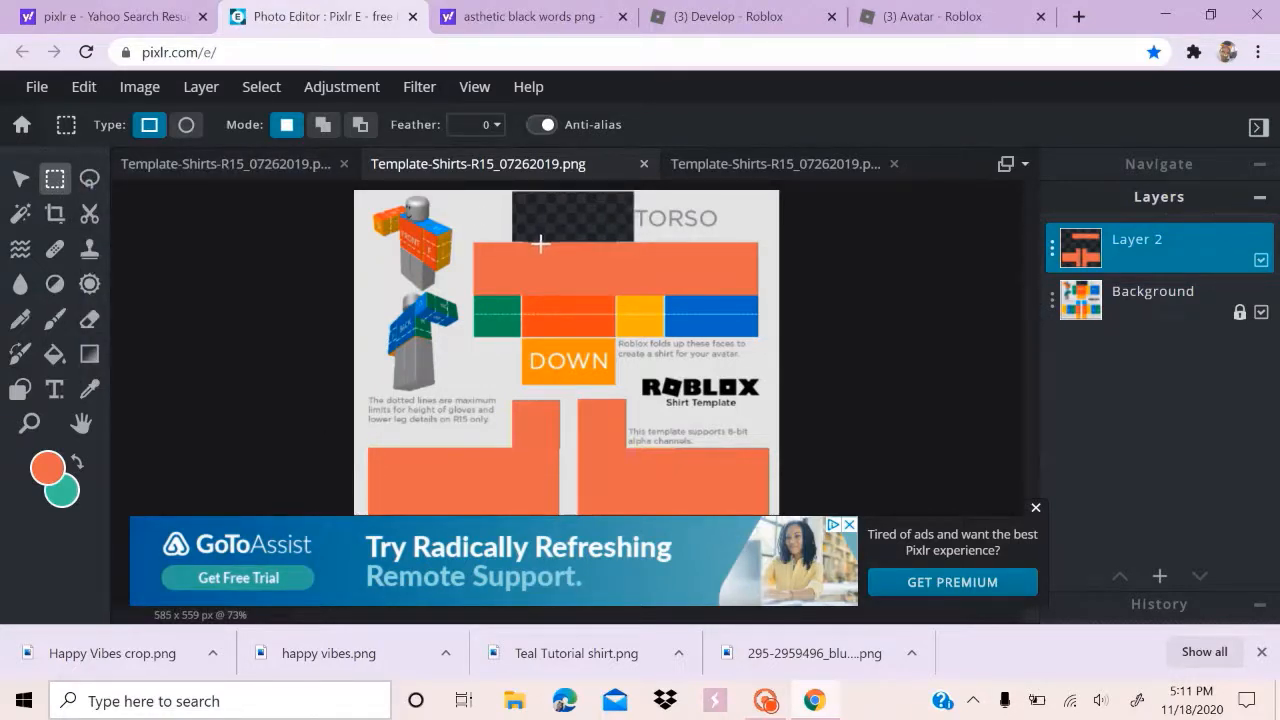
Select a thin vertical strip above the torso's front and fill it with coral on Layer 2 as the first strap
{"action": "mouse_move", "coordinate": [539, 243]}
{"action": "left_mouse_down"}
{"action": "mouse_move", "coordinate": [535, 190]}
{"action": "mouse_move", "coordinate": [535, 263]}
{"action": "left_mouse_up"}
{"action": "left_click_drag", "start_coordinate": [538, 192], "coordinate": [545, 251]}
{"action": "left_click", "coordinate": [54, 353]}
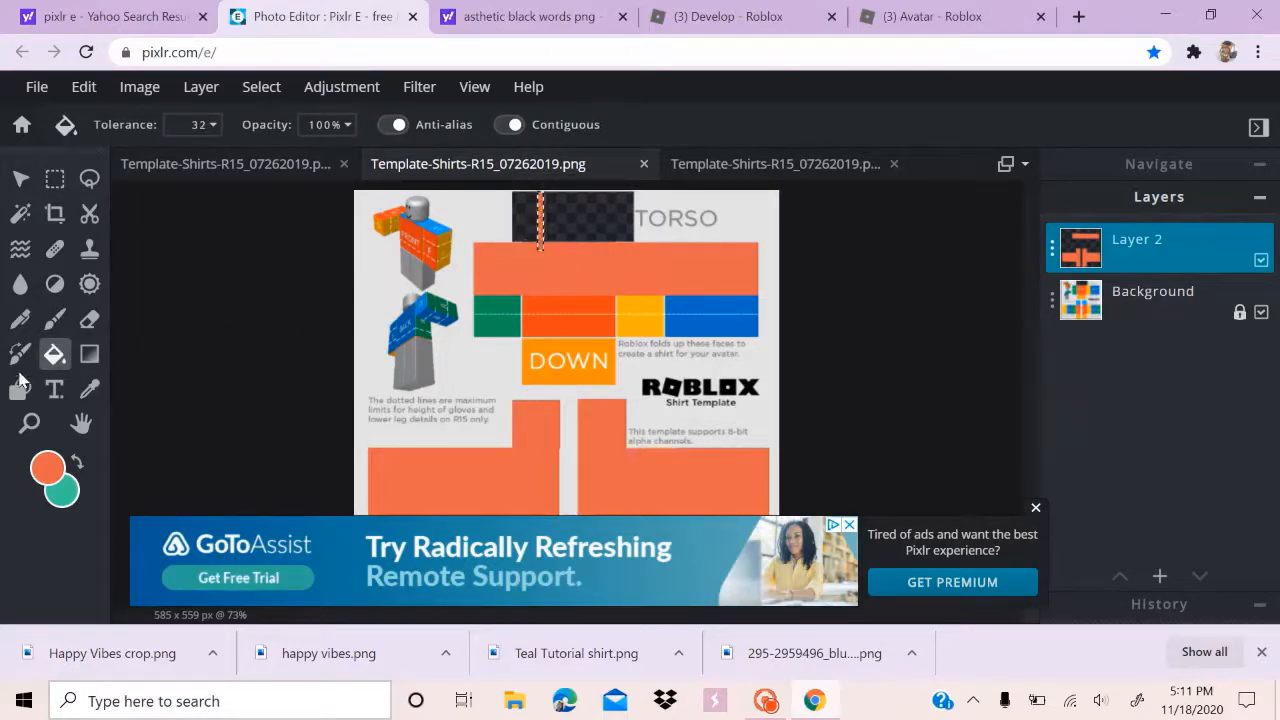
Select a second thin vertical strip parallel to the first strap and fill it with coral on Layer 2
{"action": "left_click", "coordinate": [55, 178]}
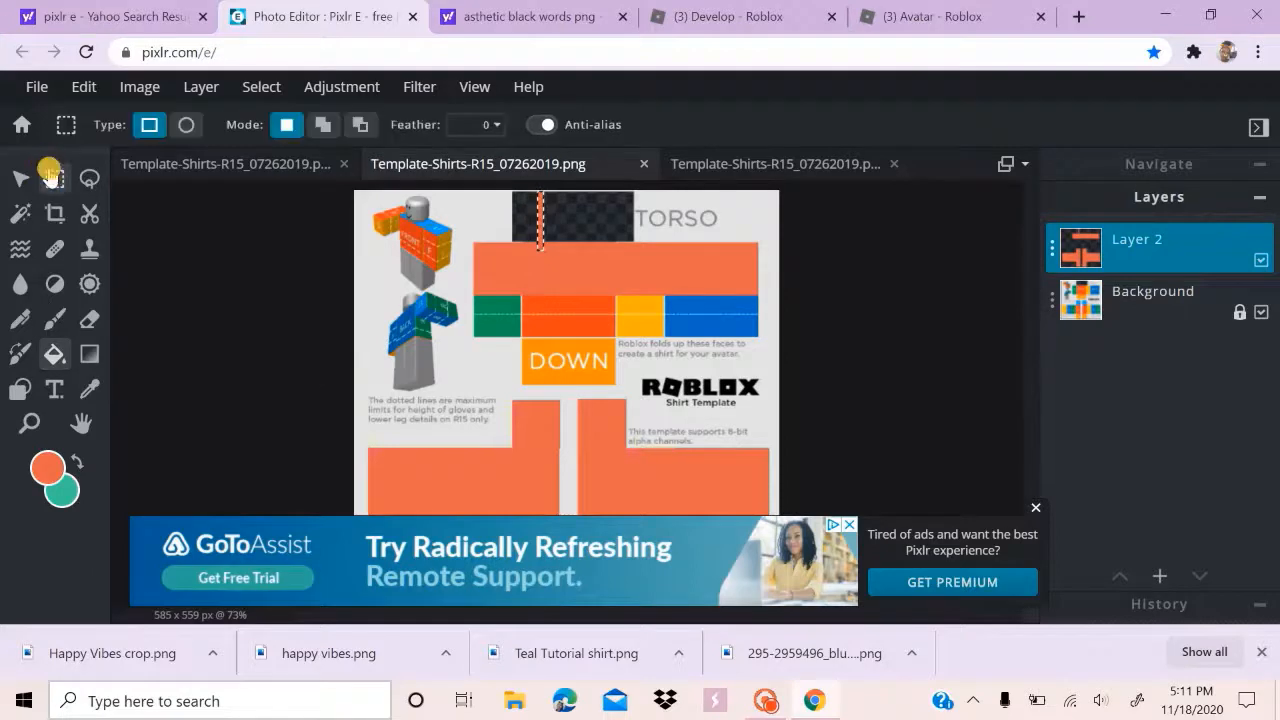
{"action": "left_click", "coordinate": [586, 234]}
{"action": "left_click", "coordinate": [595, 242]}
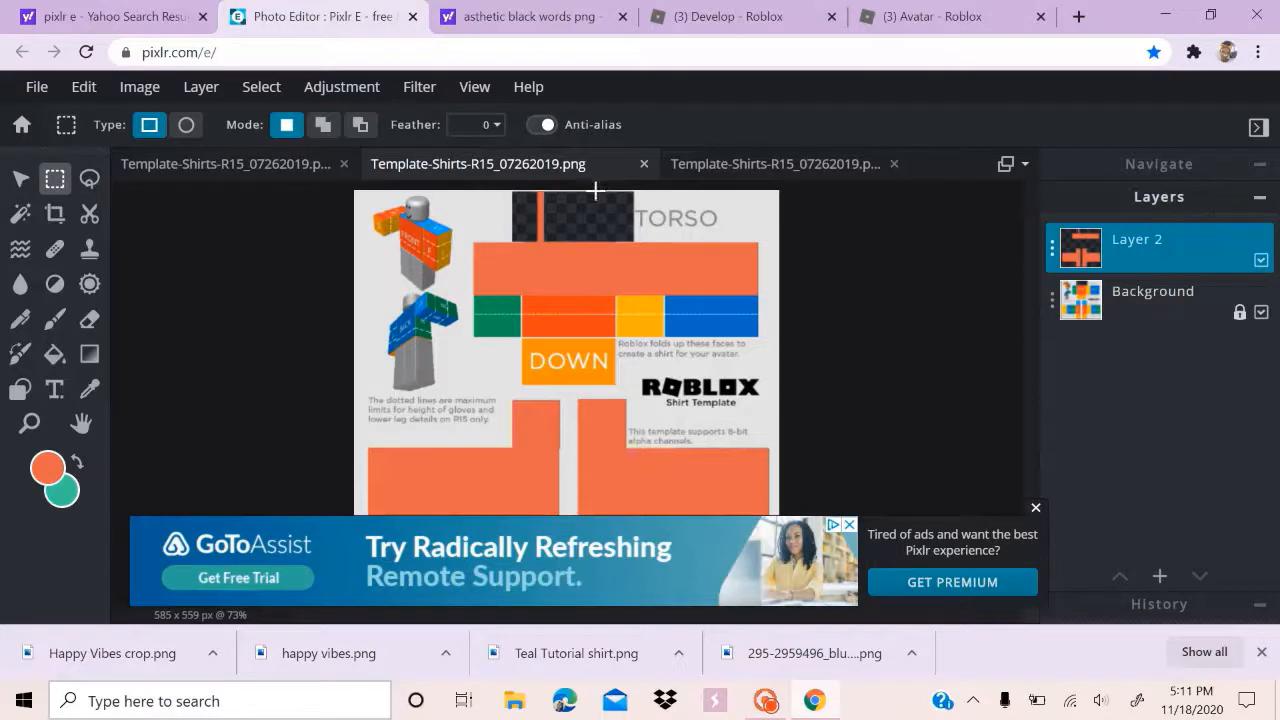
{"action": "left_click_drag", "start_coordinate": [593, 191], "coordinate": [598, 251]}
{"action": "left_click", "coordinate": [54, 360]}
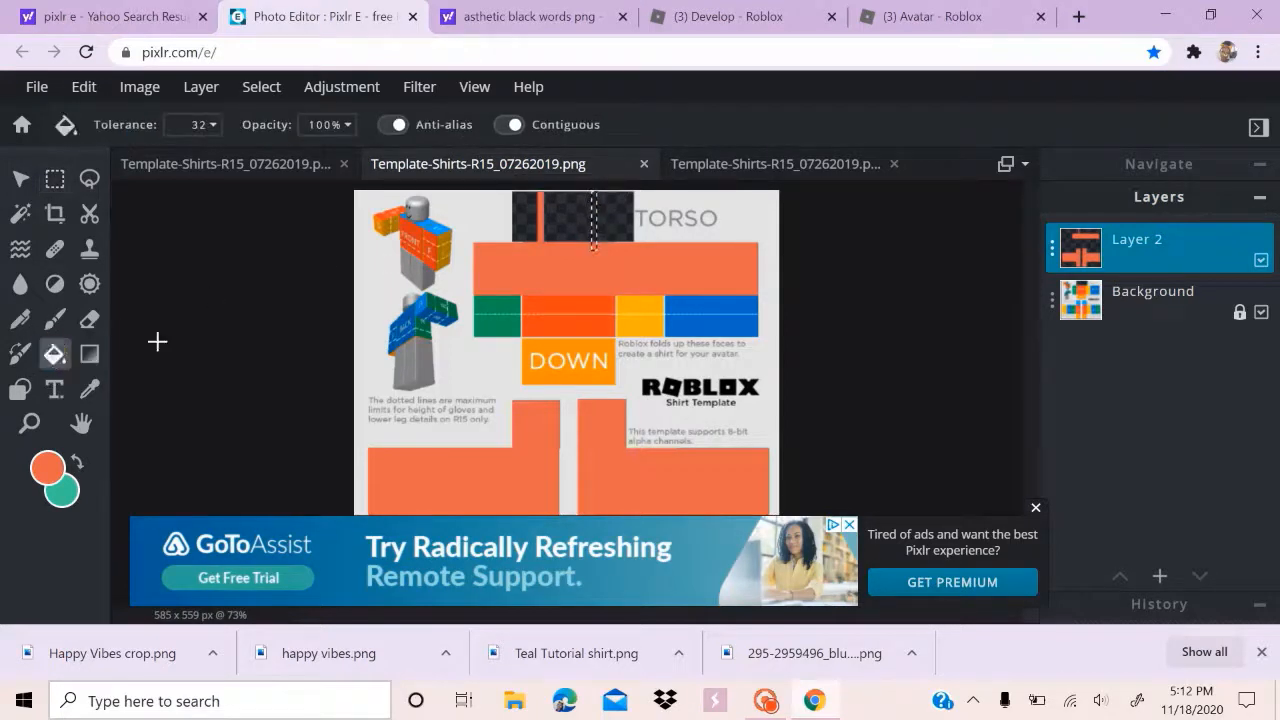
{"action": "left_click", "coordinate": [594, 231]}
Clear the selection around the second strap and hide the Background template layer
{"action": "left_click", "coordinate": [55, 179]}
{"action": "left_click", "coordinate": [500, 216]}
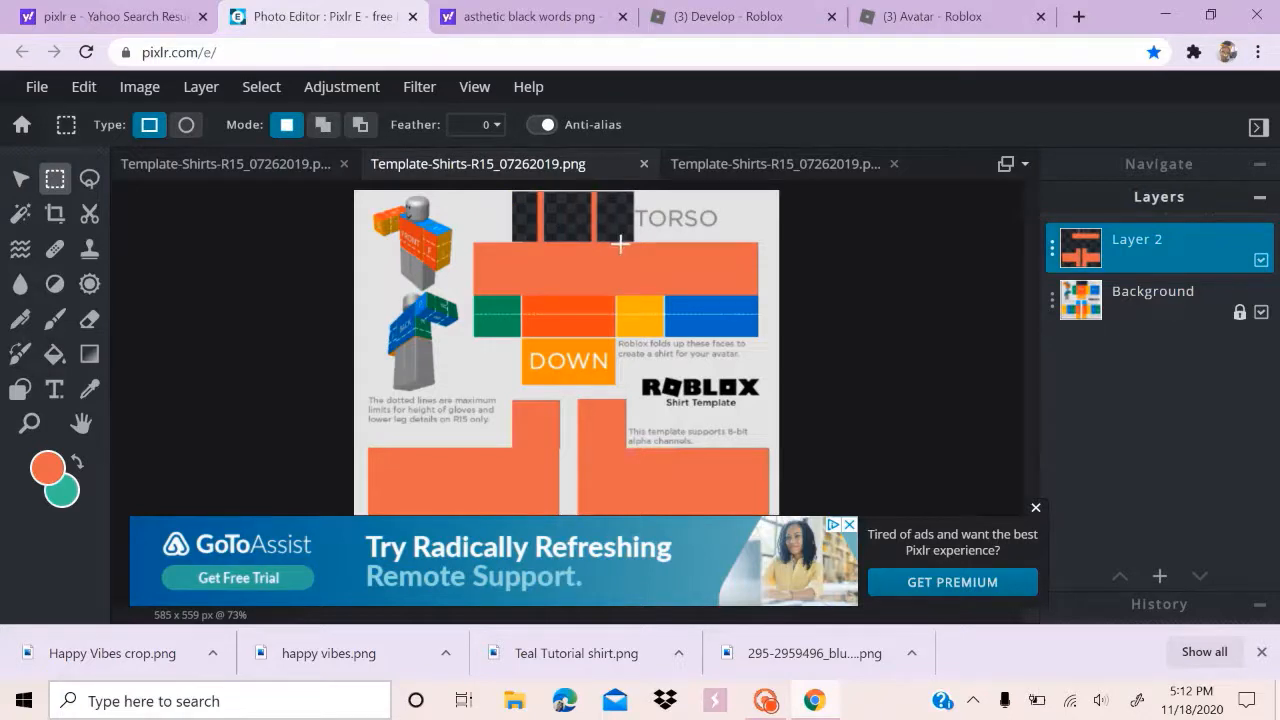
{"action": "left_click", "coordinate": [1261, 313]}
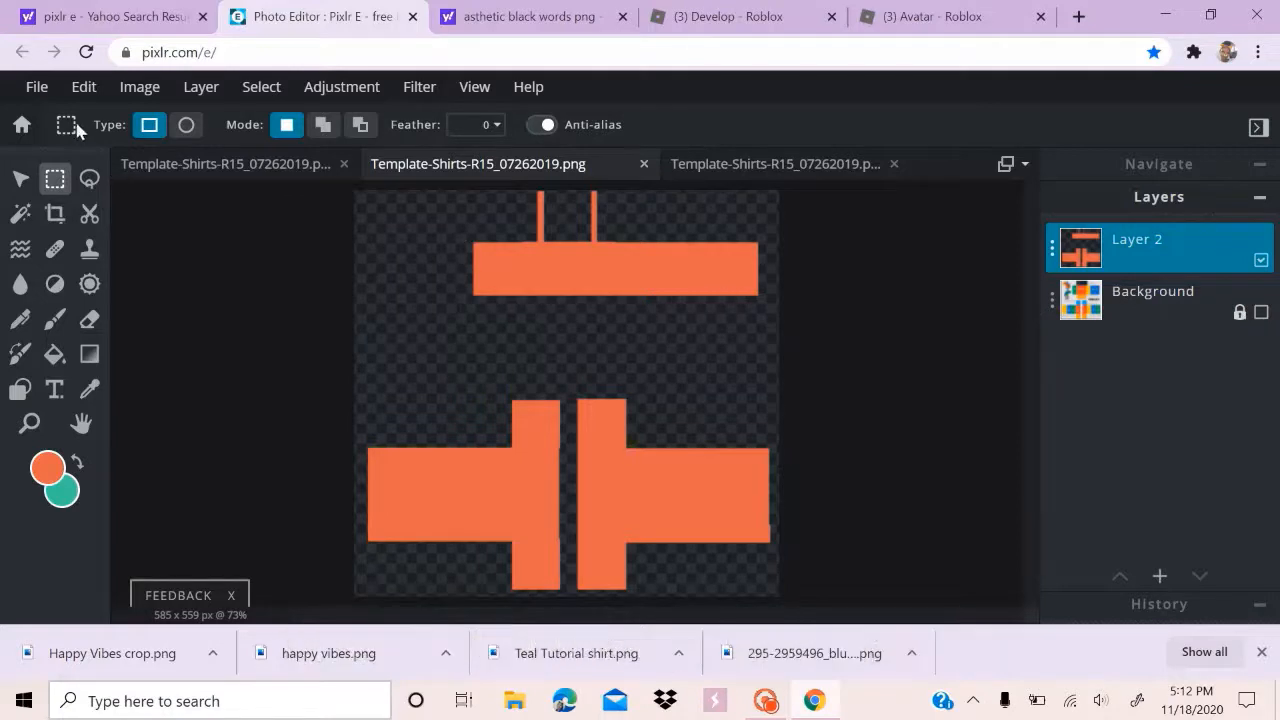
Search Yahoo Images for "asthetic brown words png" and look through the results for wording for the shirt
{"action": "left_click", "coordinate": [35, 88]}
{"action": "left_click", "coordinate": [540, 18]}
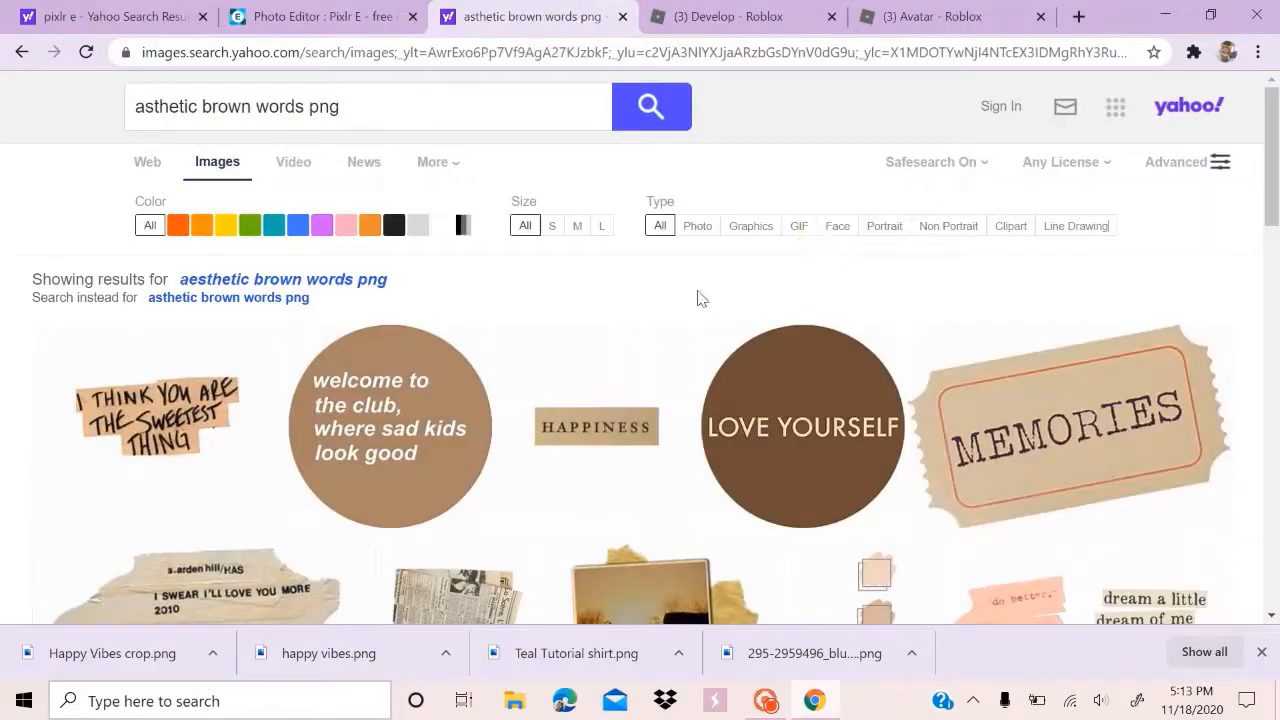
{"action": "scroll", "coordinate": [702, 298], "scroll_direction": "down", "scroll_amount": 2}
{"action": "scroll", "coordinate": [702, 298], "scroll_direction": "up", "scroll_amount": 2}
{"action": "scroll", "coordinate": [702, 298], "scroll_direction": "down", "scroll_amount": 1}
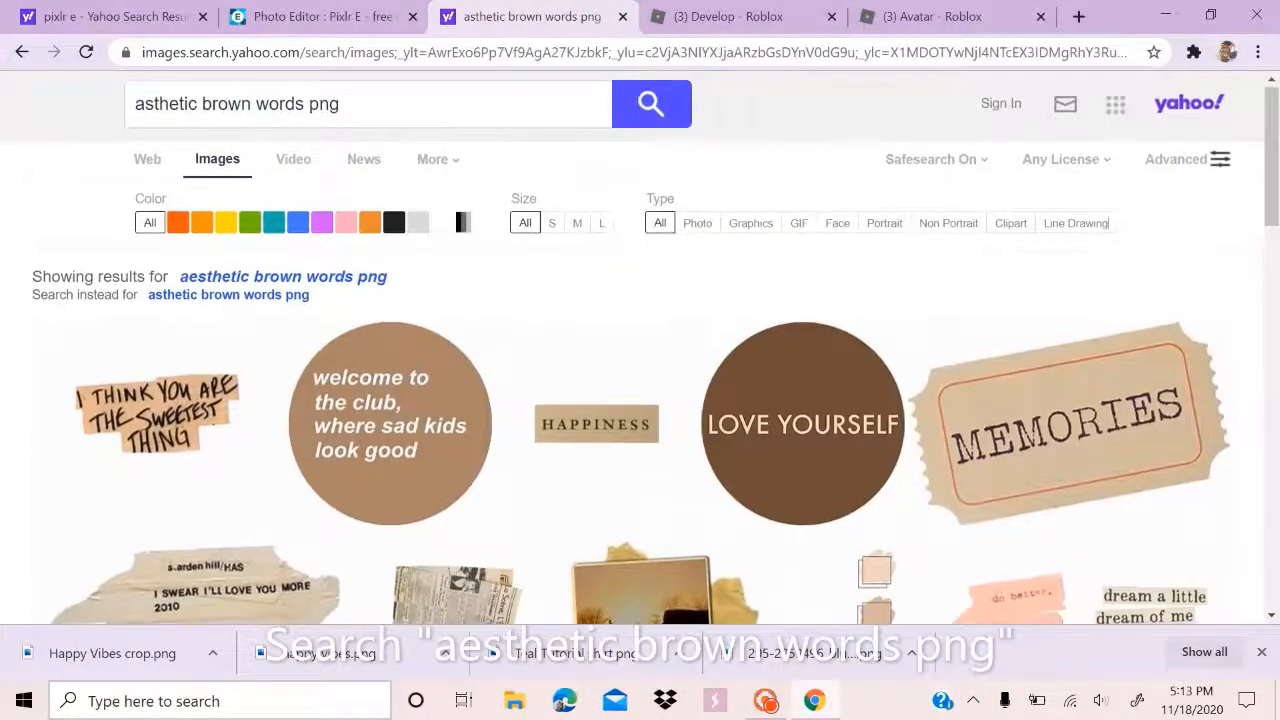
{"action": "scroll", "coordinate": [640, 350], "scroll_direction": "down", "scroll_amount": 4}
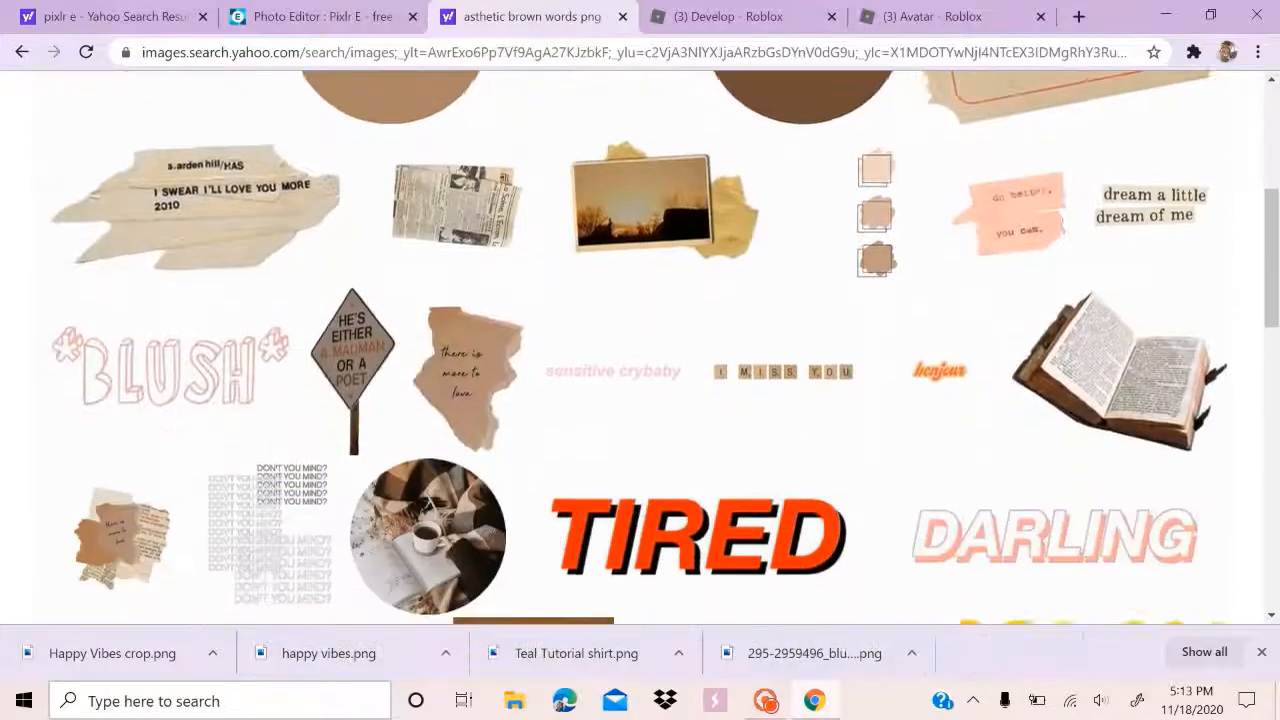
{"action": "scroll", "coordinate": [640, 350], "scroll_direction": "down", "scroll_amount": 2}
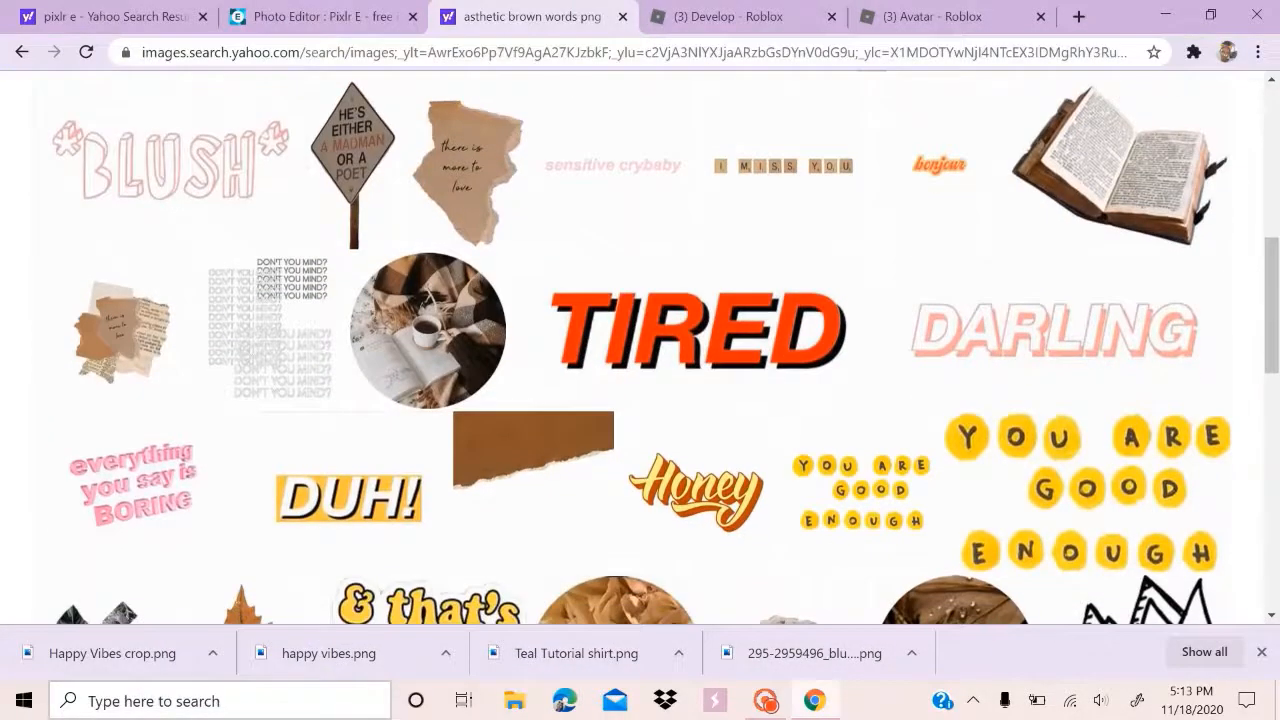
{"action": "scroll", "coordinate": [640, 350], "scroll_direction": "down", "scroll_amount": 10}
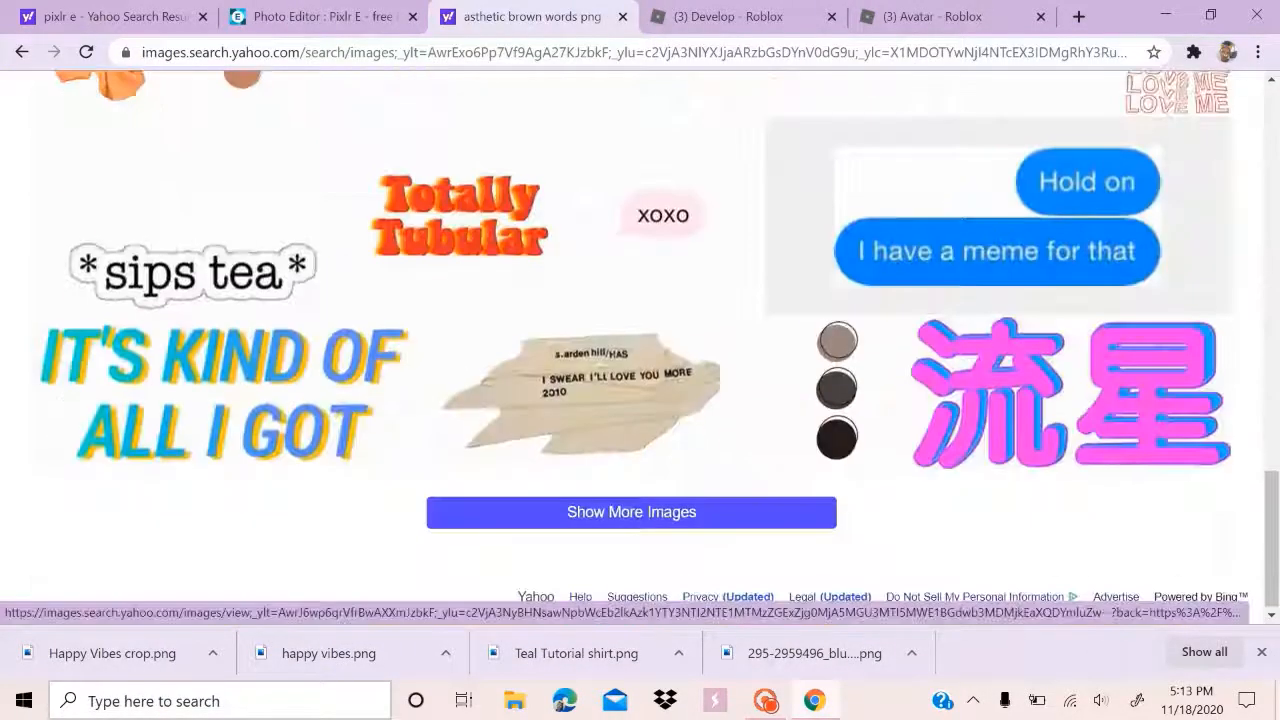
Open the "*sips tea*" sticker from the image results and save it to Downloads as a PNG named "sips tea"
{"action": "left_click", "coordinate": [219, 267]}
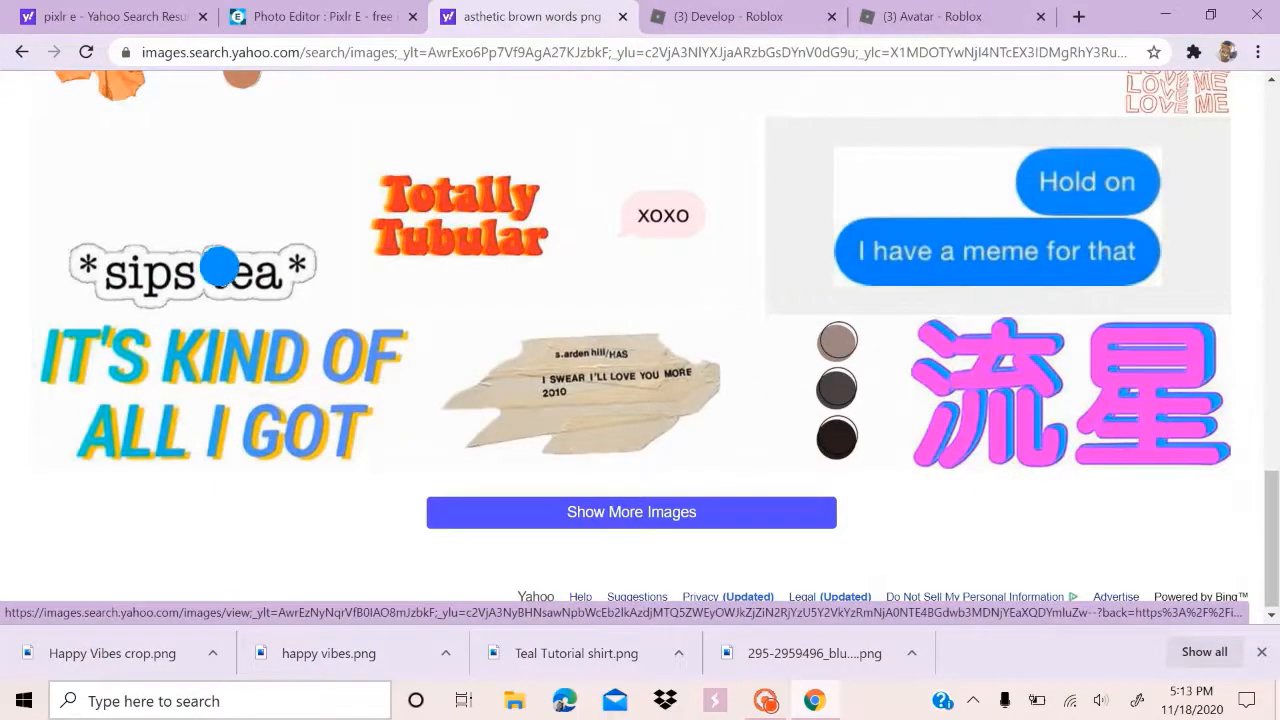
{"action": "right_click", "coordinate": [220, 270]}
{"action": "left_click", "coordinate": [213, 263]}
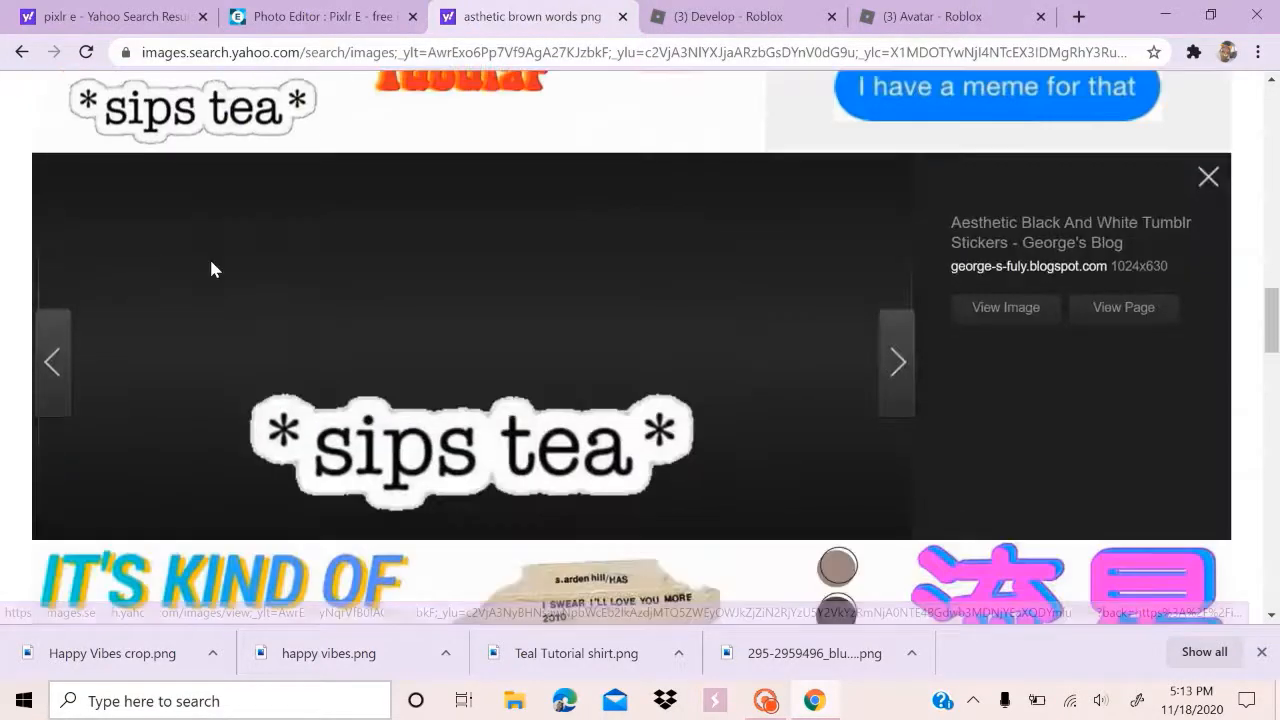
{"action": "right_click", "coordinate": [490, 450]}
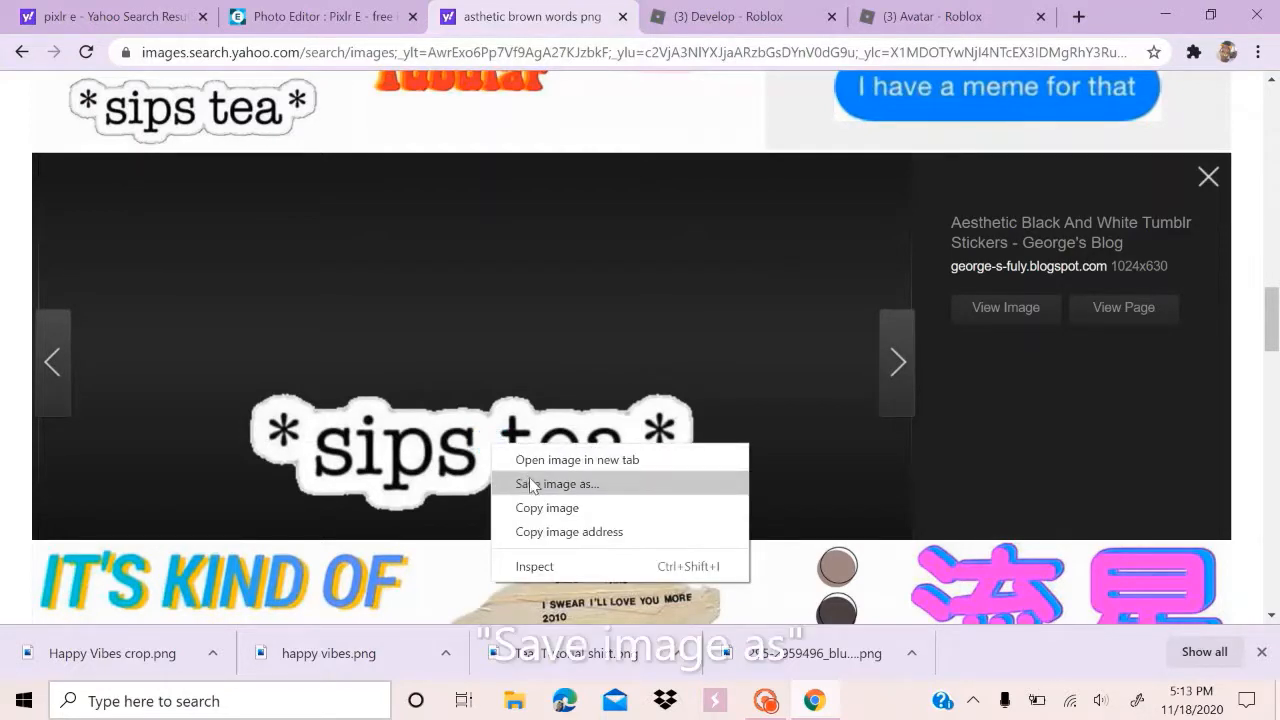
{"action": "left_click", "coordinate": [527, 484]}
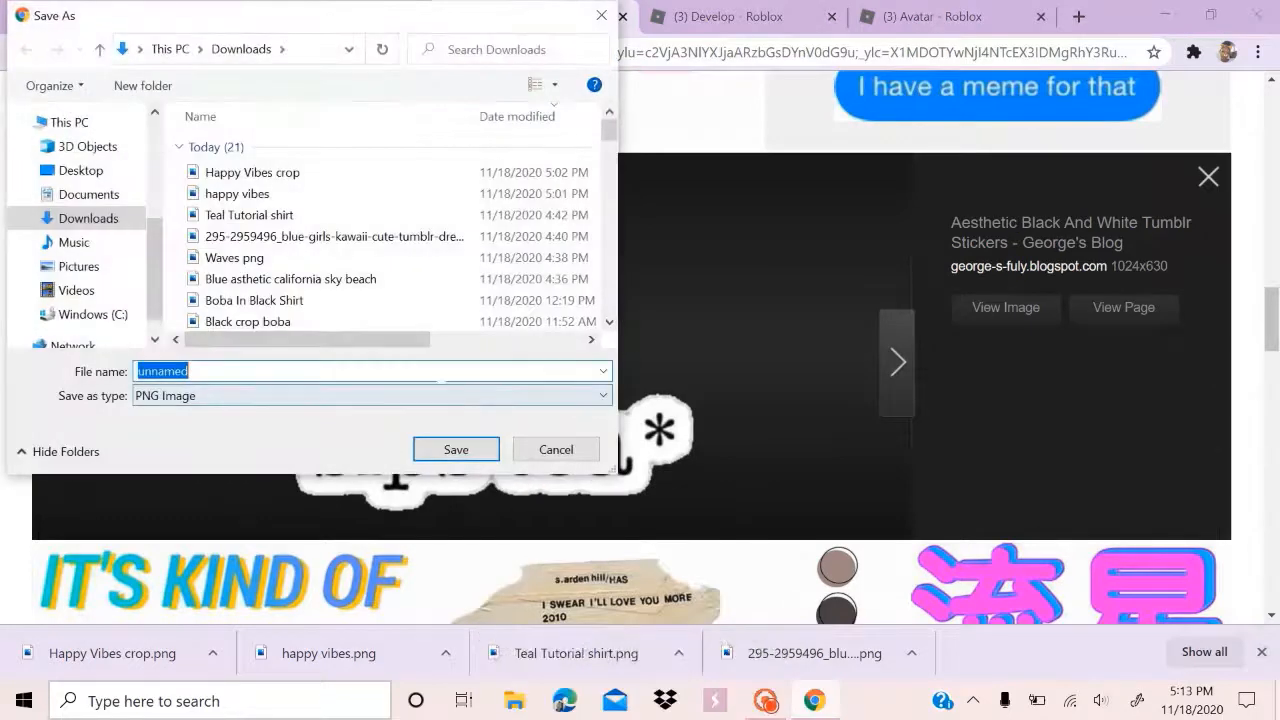
{"action": "key", "text": "BackSpace"}
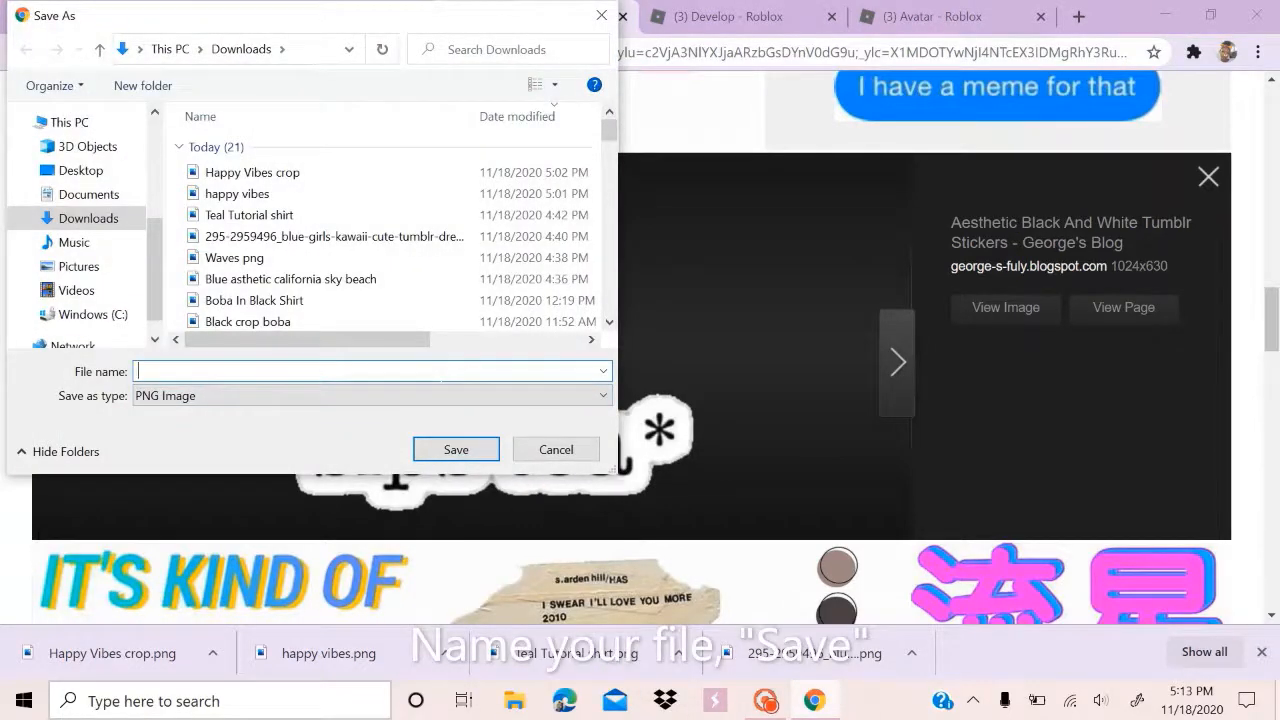
{"action": "type", "text": "sips tea"}
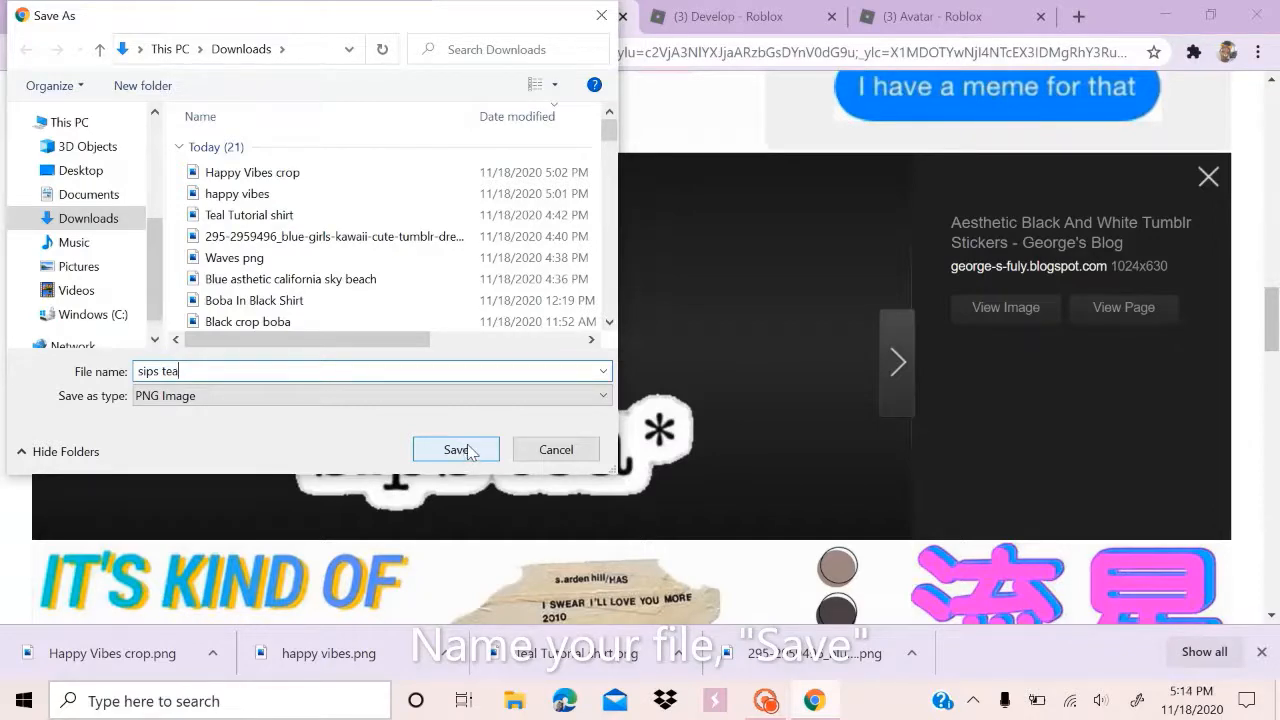
{"action": "left_click", "coordinate": [456, 450]}
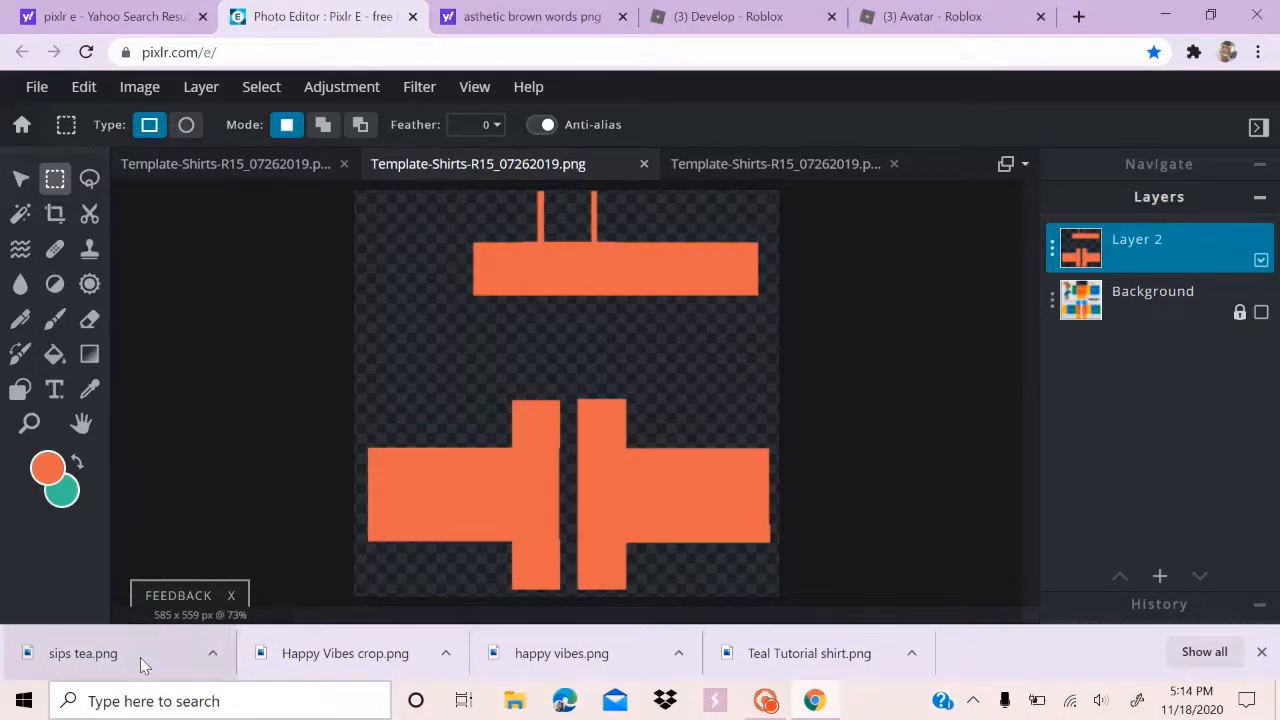
Switch to Pixlr E and add the downloaded sips tea.png to the shirt template as a new layer
{"action": "left_click_drag", "start_coordinate": [140, 657], "coordinate": [549, 349]}
{"action": "left_click", "coordinate": [734, 363]}
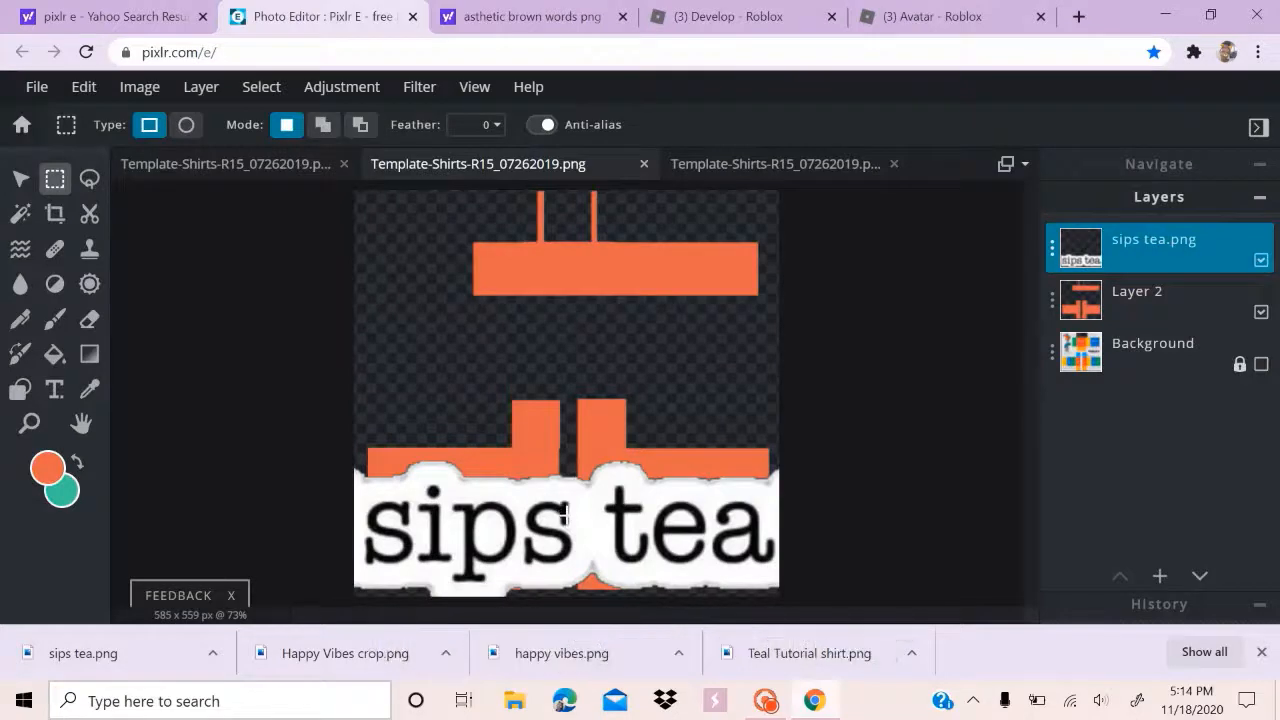
{"action": "left_click_drag", "start_coordinate": [566, 515], "coordinate": [386, 368]}
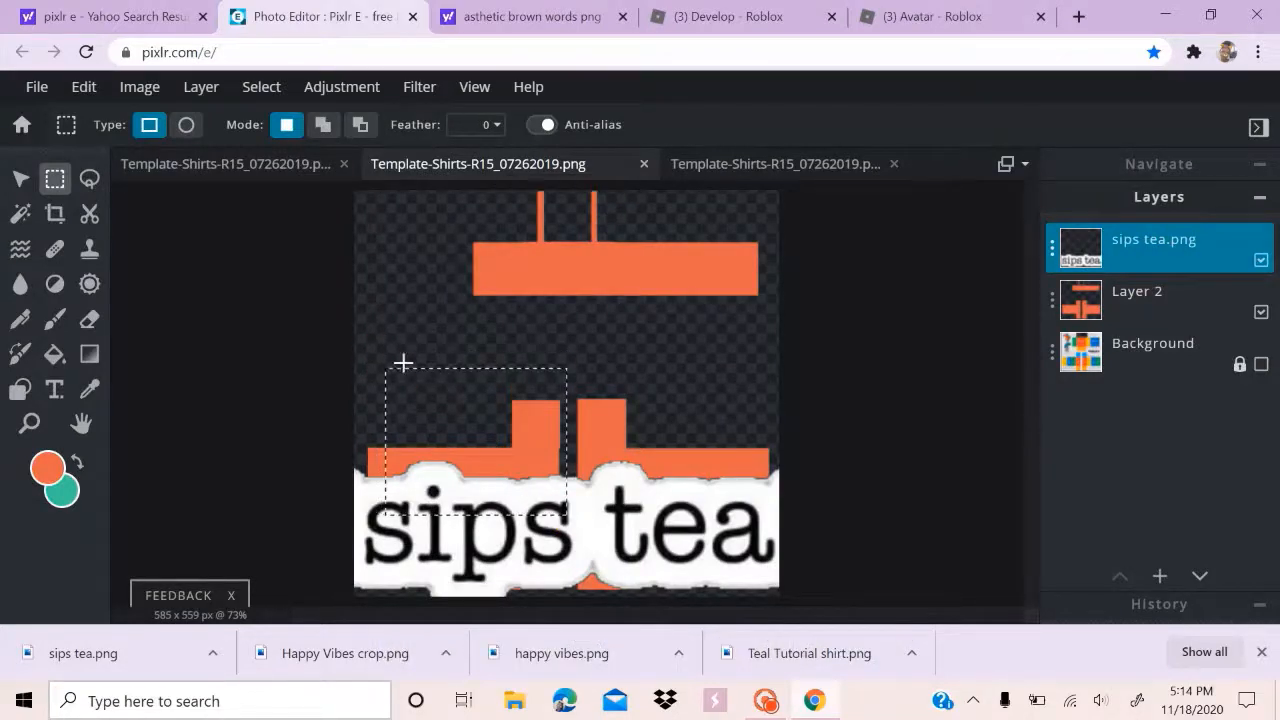
{"action": "left_click", "coordinate": [393, 345]}
Scale down the sips tea.png layer and place it on the front of the torso band
{"action": "left_click", "coordinate": [21, 177]}
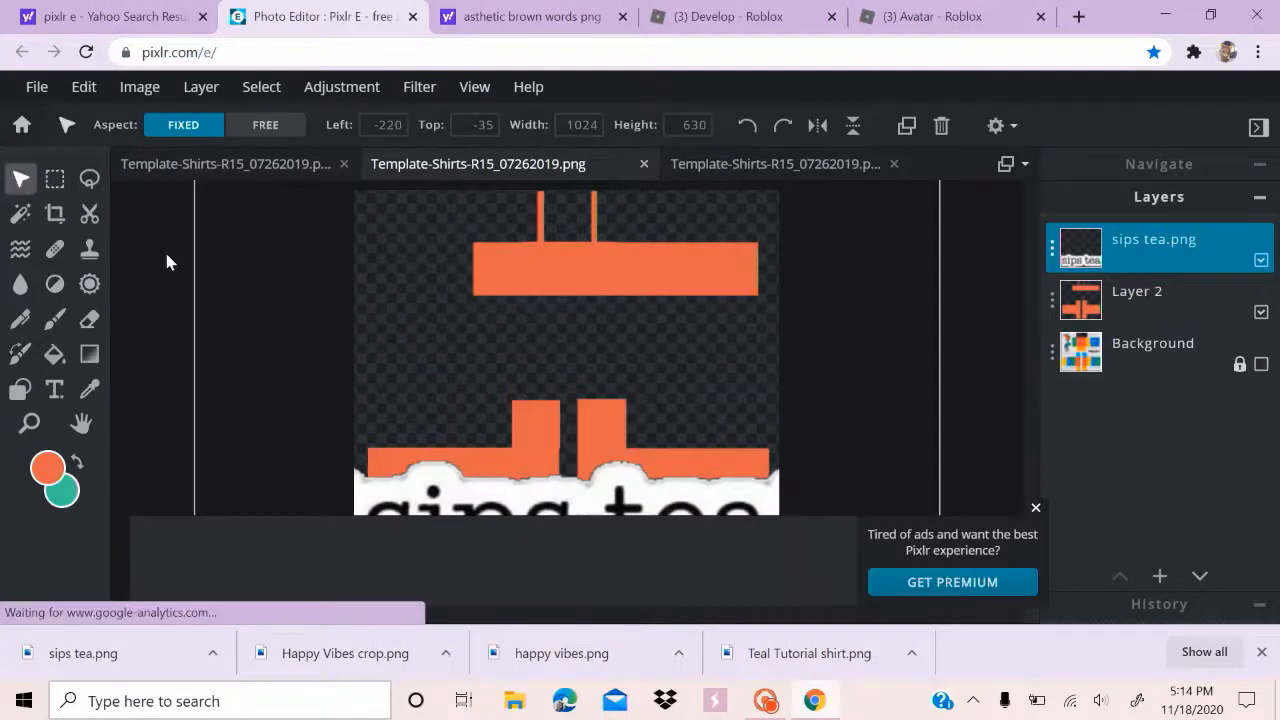
{"action": "left_click", "coordinate": [1036, 507]}
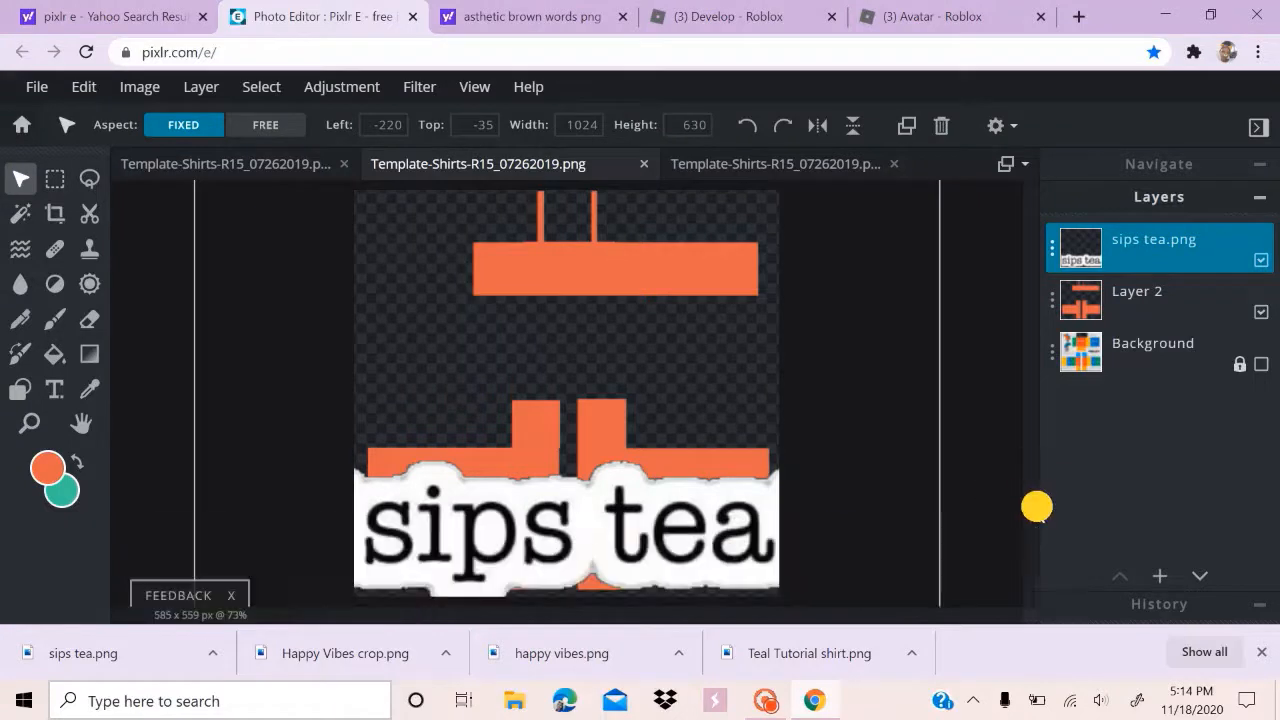
{"action": "left_click_drag", "start_coordinate": [694, 537], "coordinate": [345, 327]}
{"action": "left_click_drag", "start_coordinate": [292, 224], "coordinate": [482, 353]}
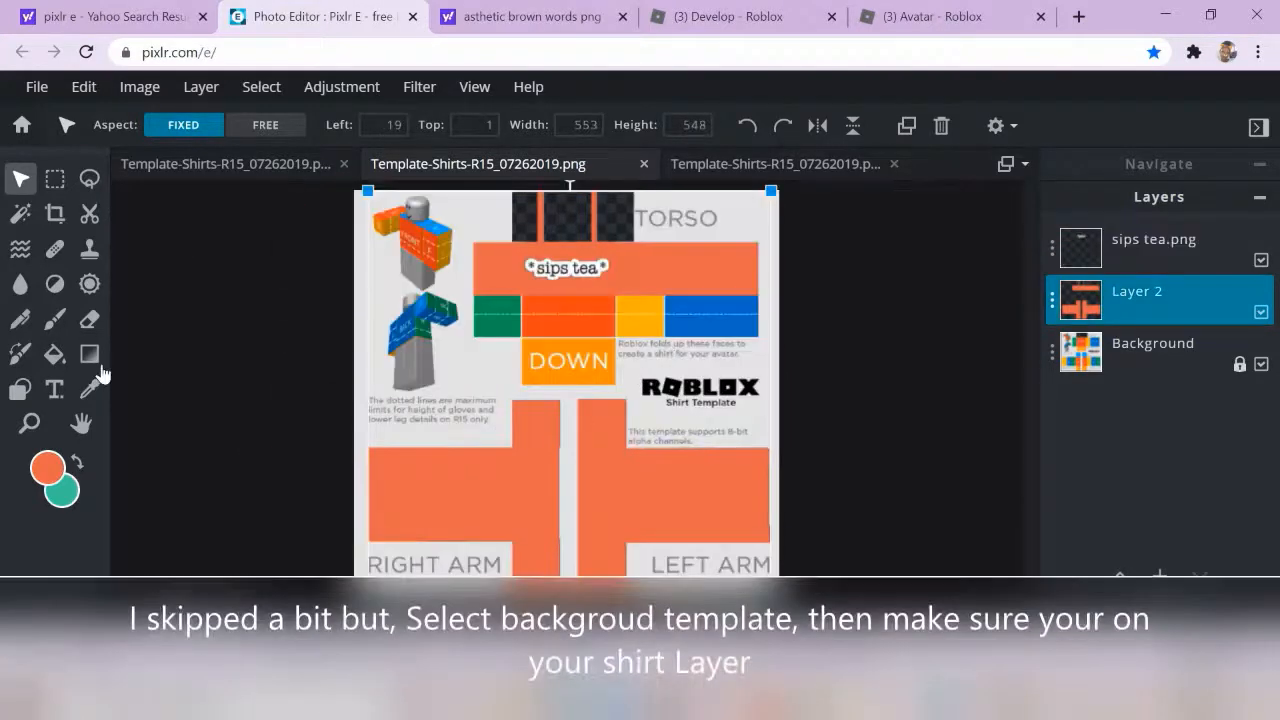
Choose the Fill tool for Layer 2 and set the foreground color to brown #A87B57
{"action": "left_click", "coordinate": [54, 355]}
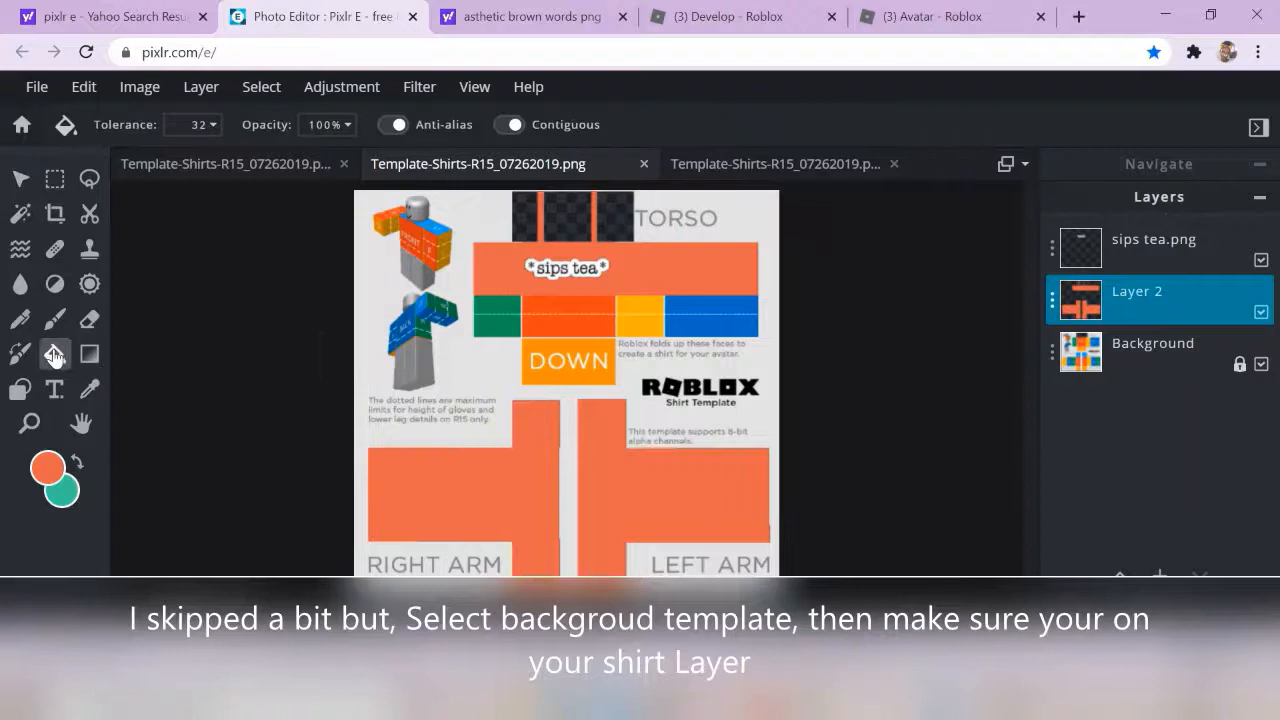
{"action": "left_click", "coordinate": [47, 467]}
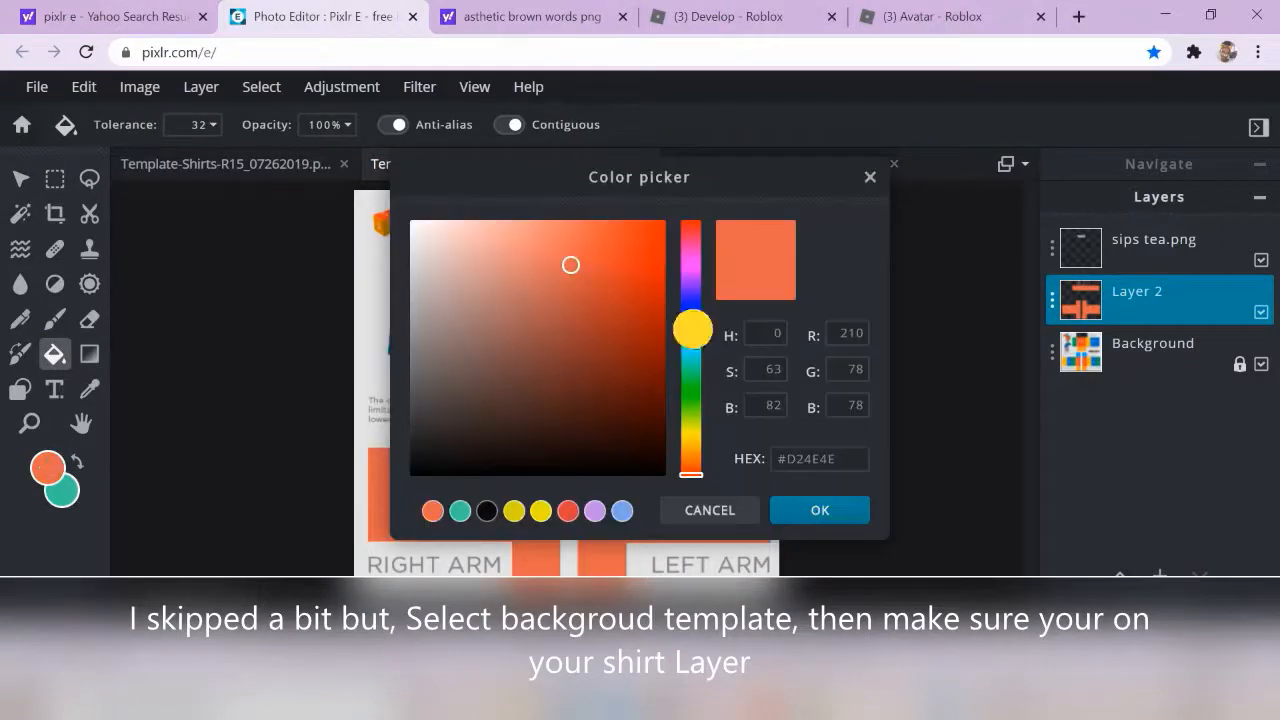
{"action": "left_click_drag", "start_coordinate": [691, 329], "coordinate": [691, 352]}
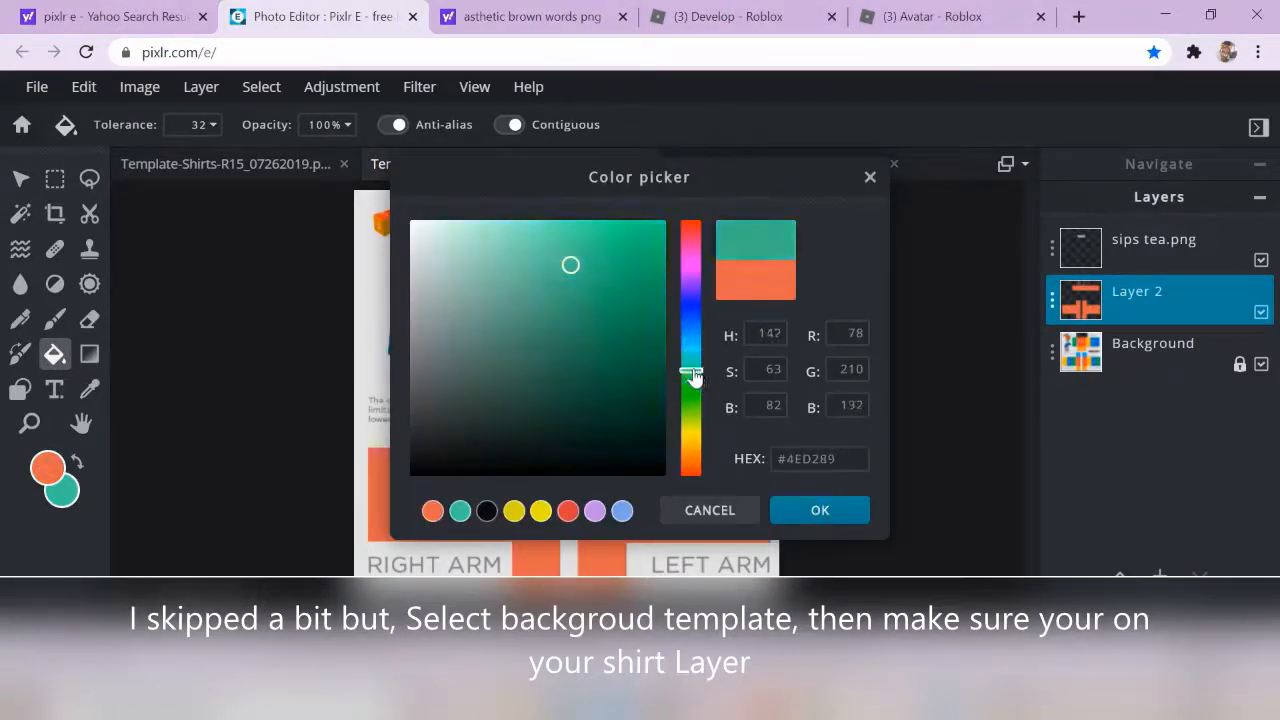
{"action": "left_click_drag", "start_coordinate": [691, 270], "coordinate": [690, 233]}
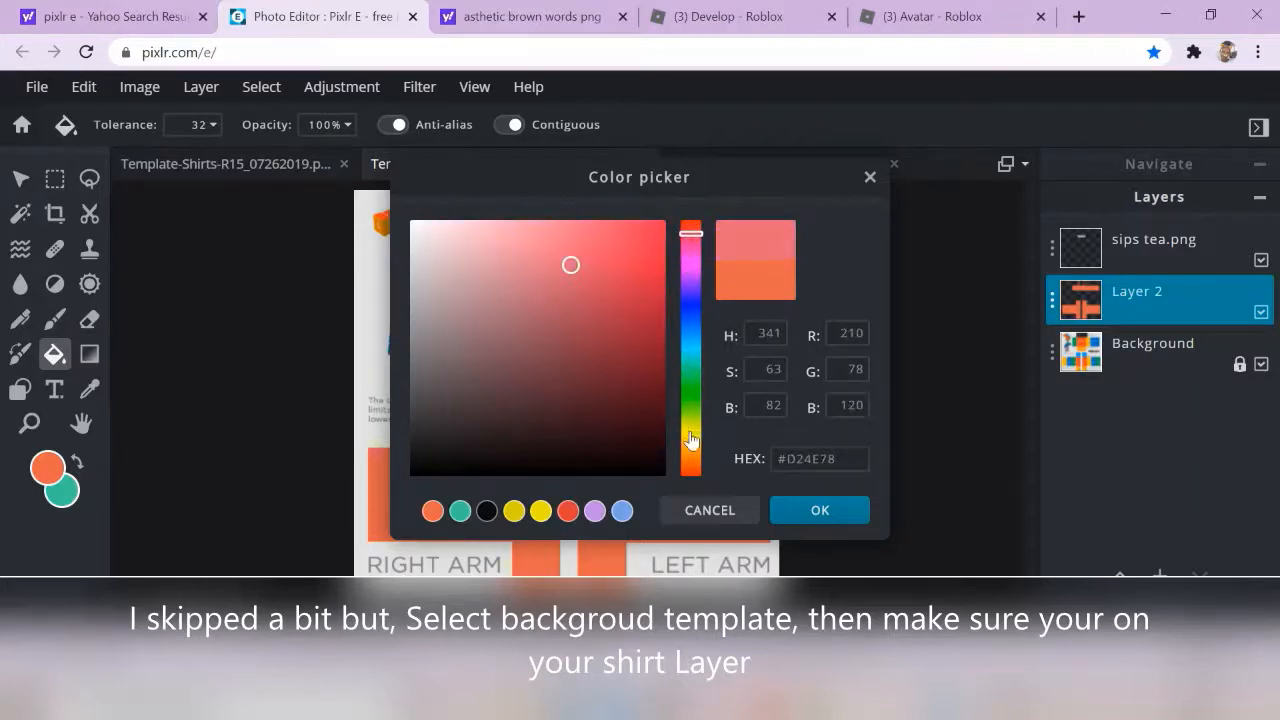
{"action": "left_click_drag", "start_coordinate": [690, 444], "coordinate": [694, 466]}
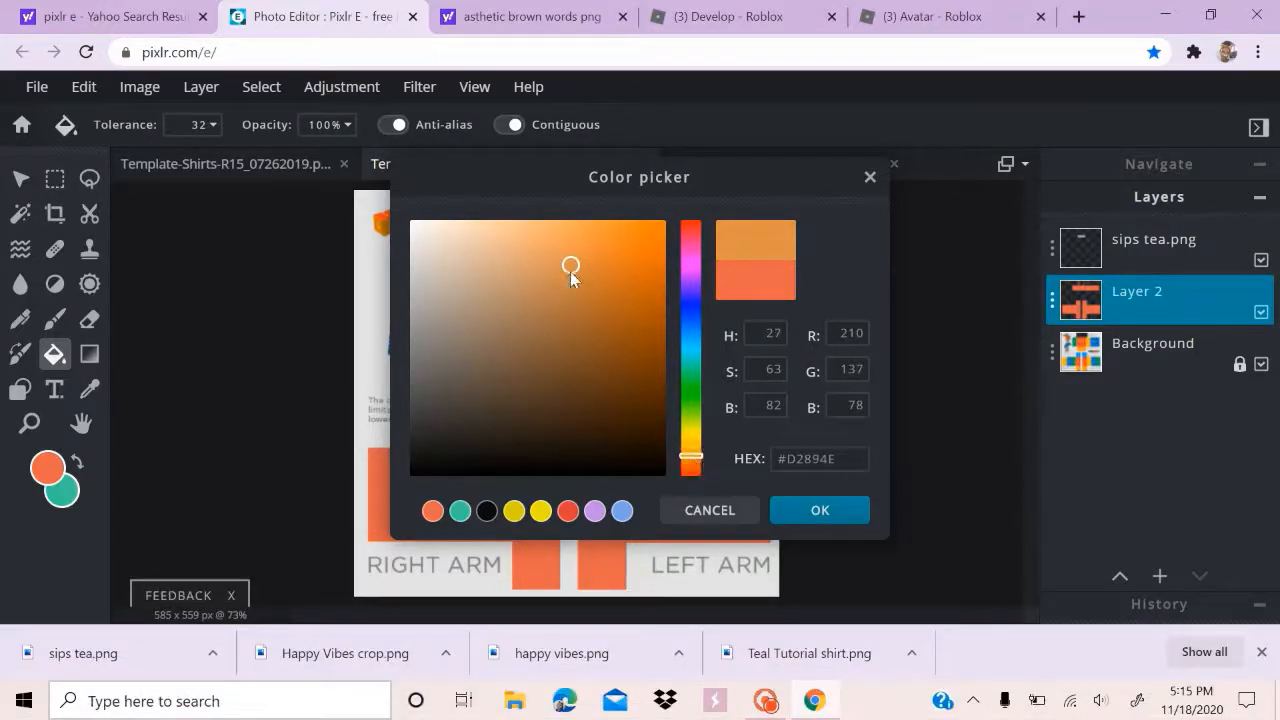
{"action": "mouse_move", "coordinate": [570, 268]}
{"action": "left_mouse_down"}
{"action": "mouse_move", "coordinate": [534, 232]}
{"action": "mouse_move", "coordinate": [643, 237]}
{"action": "mouse_move", "coordinate": [643, 294]}
{"action": "mouse_move", "coordinate": [628, 315]}
{"action": "mouse_move", "coordinate": [594, 334]}
{"action": "mouse_move", "coordinate": [538, 309]}
{"action": "left_mouse_up"}
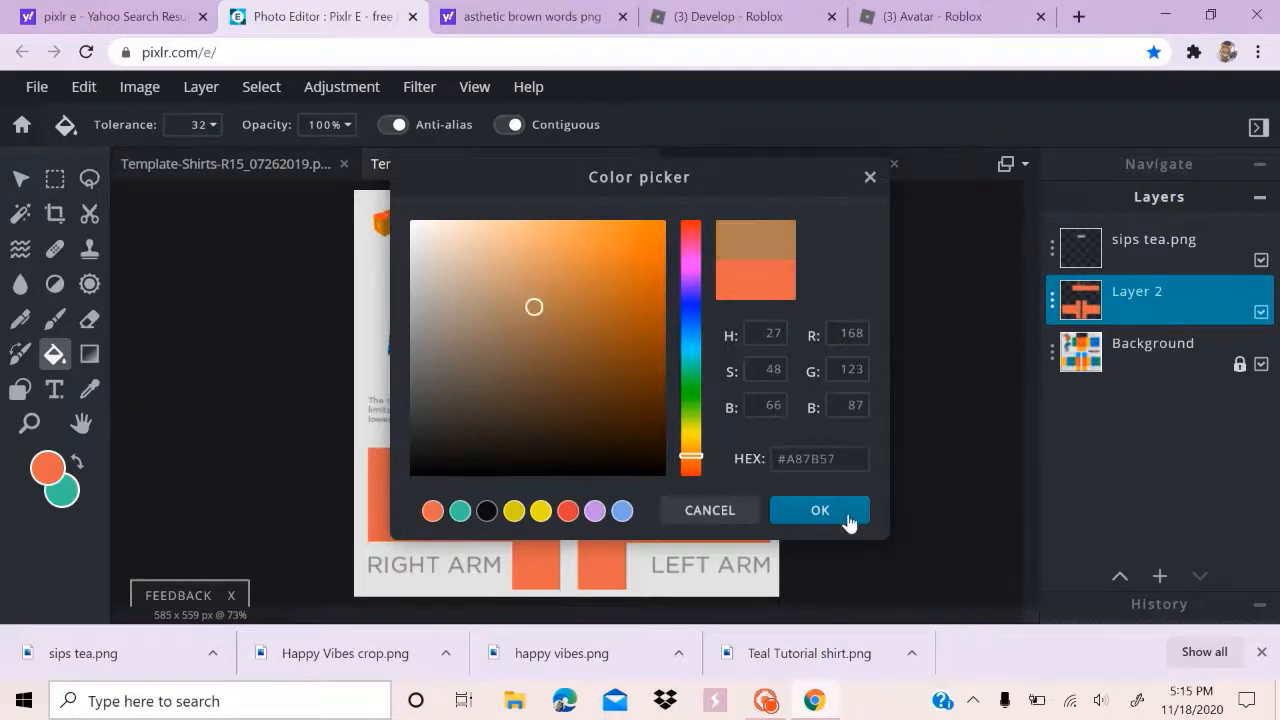
{"action": "left_click", "coordinate": [849, 508]}
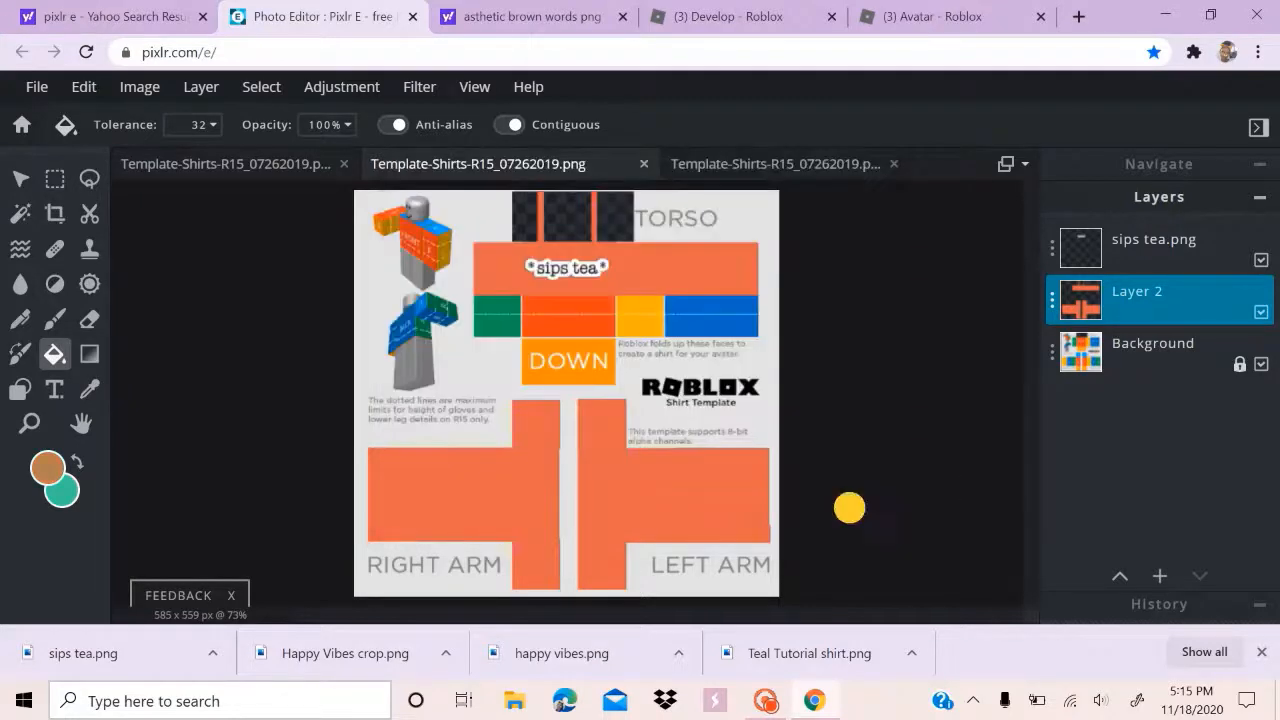
Fill the torso band with its straps and both arm sections on Layer 2 with the brown color
{"action": "left_click", "coordinate": [486, 273]}
{"action": "left_click", "coordinate": [500, 530]}
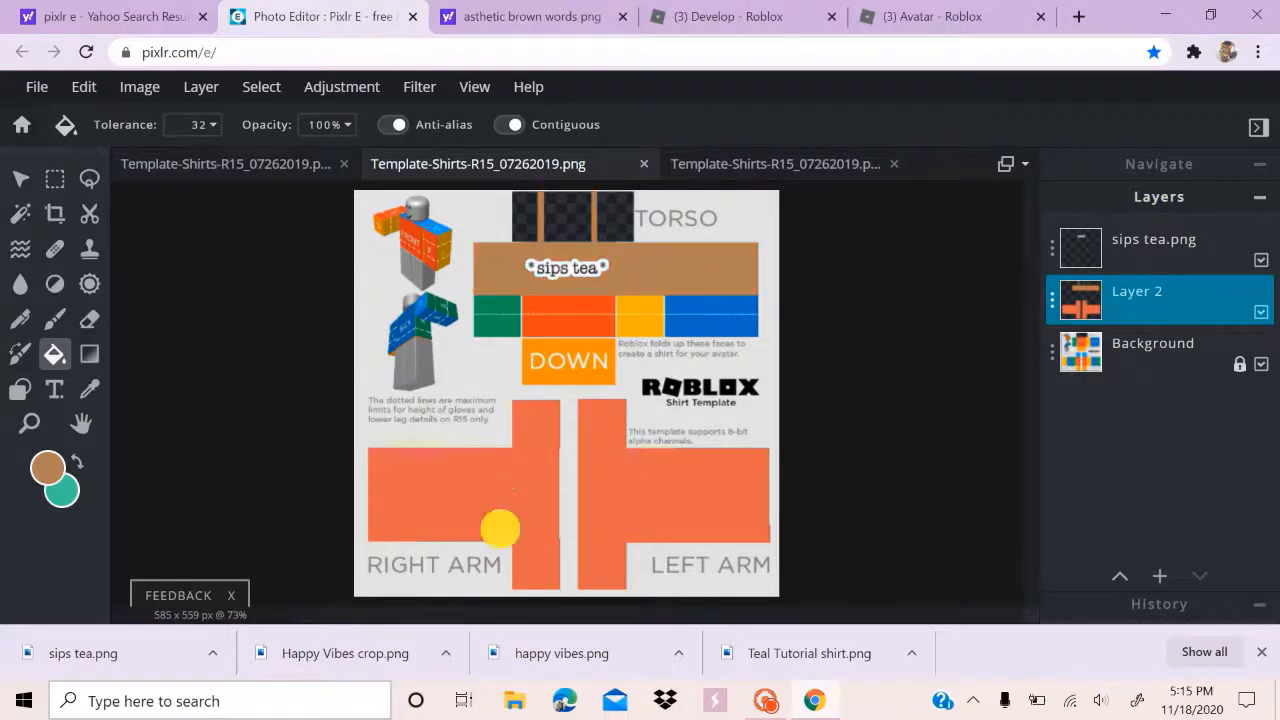
{"action": "left_click", "coordinate": [657, 525]}
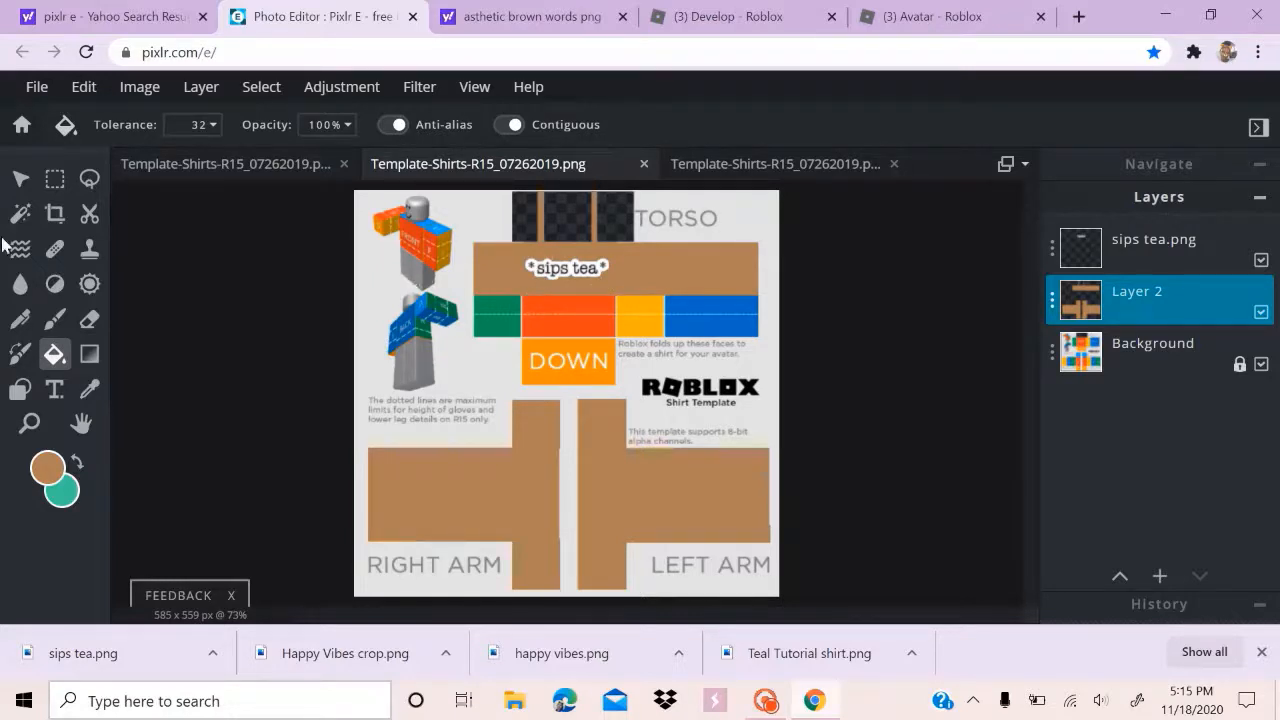
Deselect the shirt layer and hide the Background template layer
{"action": "left_click", "coordinate": [22, 181]}
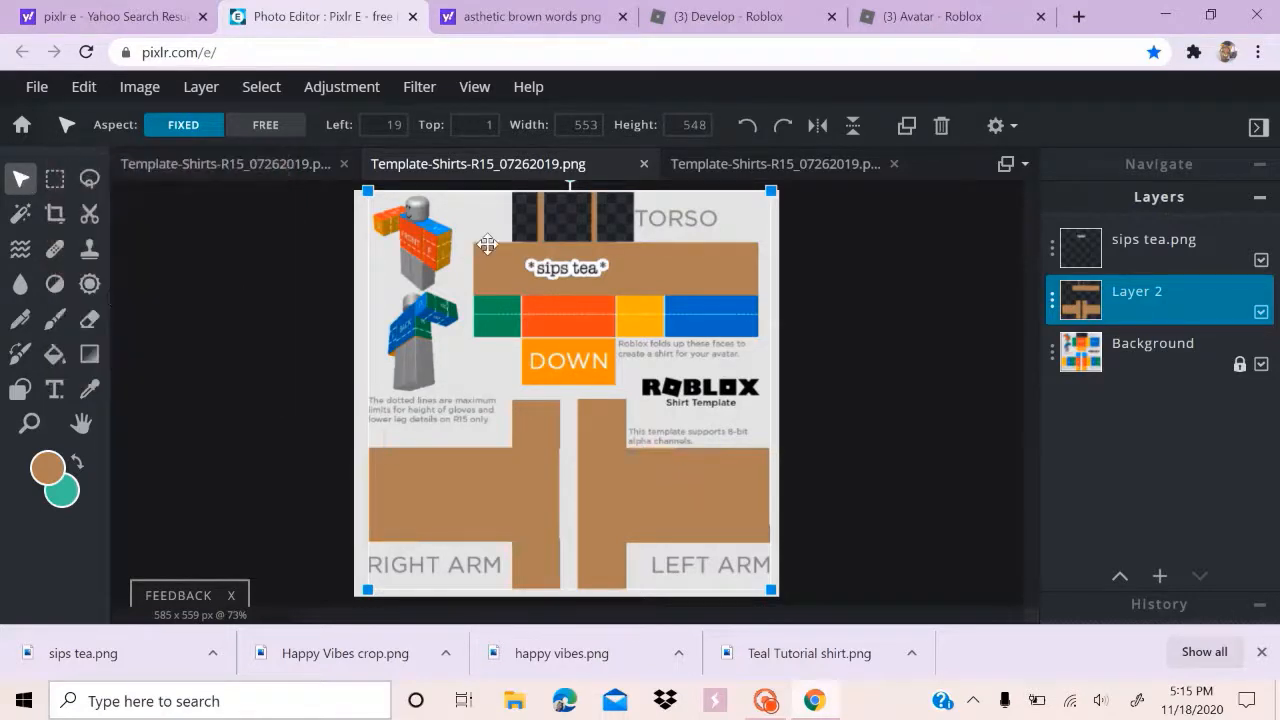
{"action": "left_click", "coordinate": [337, 276]}
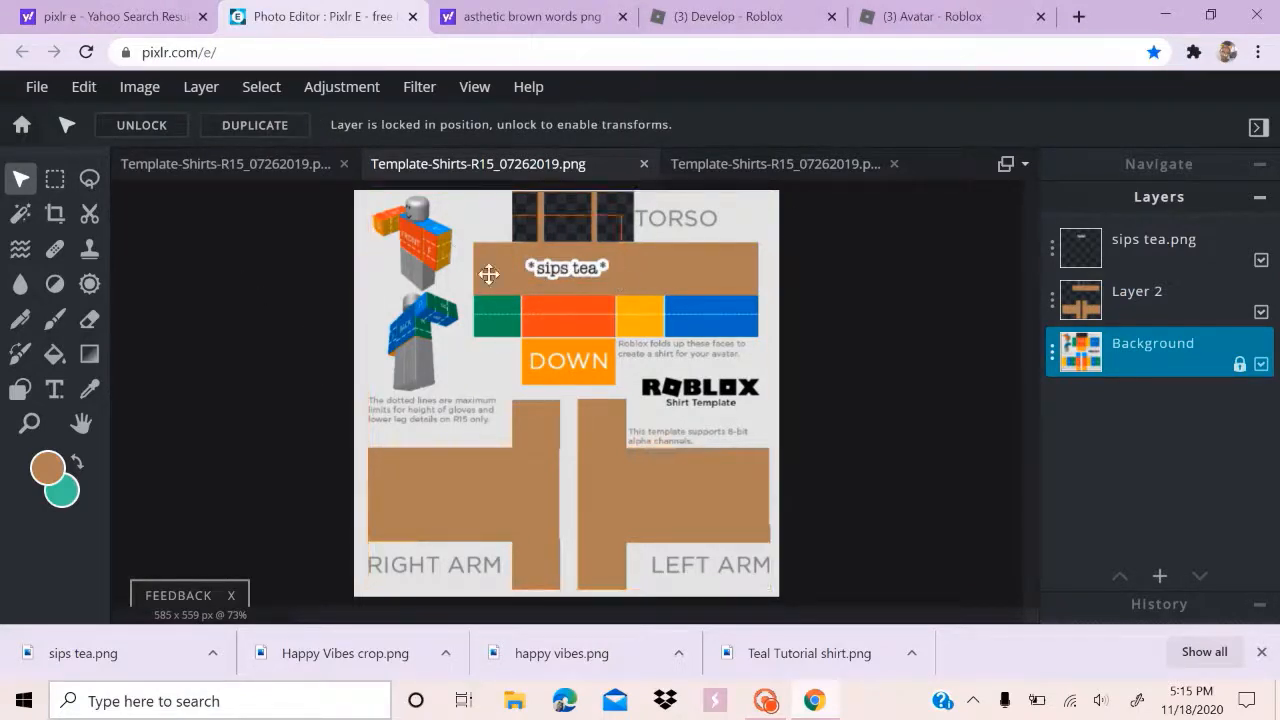
{"action": "left_click", "coordinate": [1261, 365]}
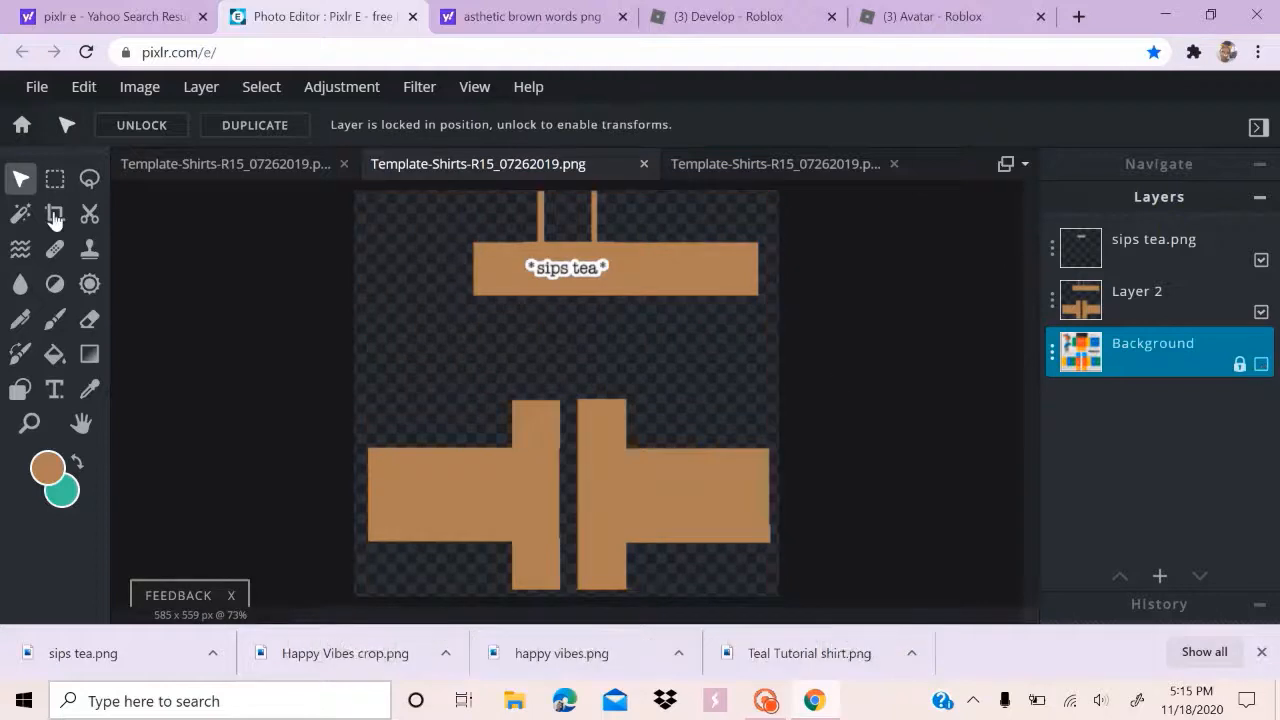
Save the finished shirt as a PNG named "Brown sips tea tank crop" and download it
{"action": "left_click", "coordinate": [33, 88]}
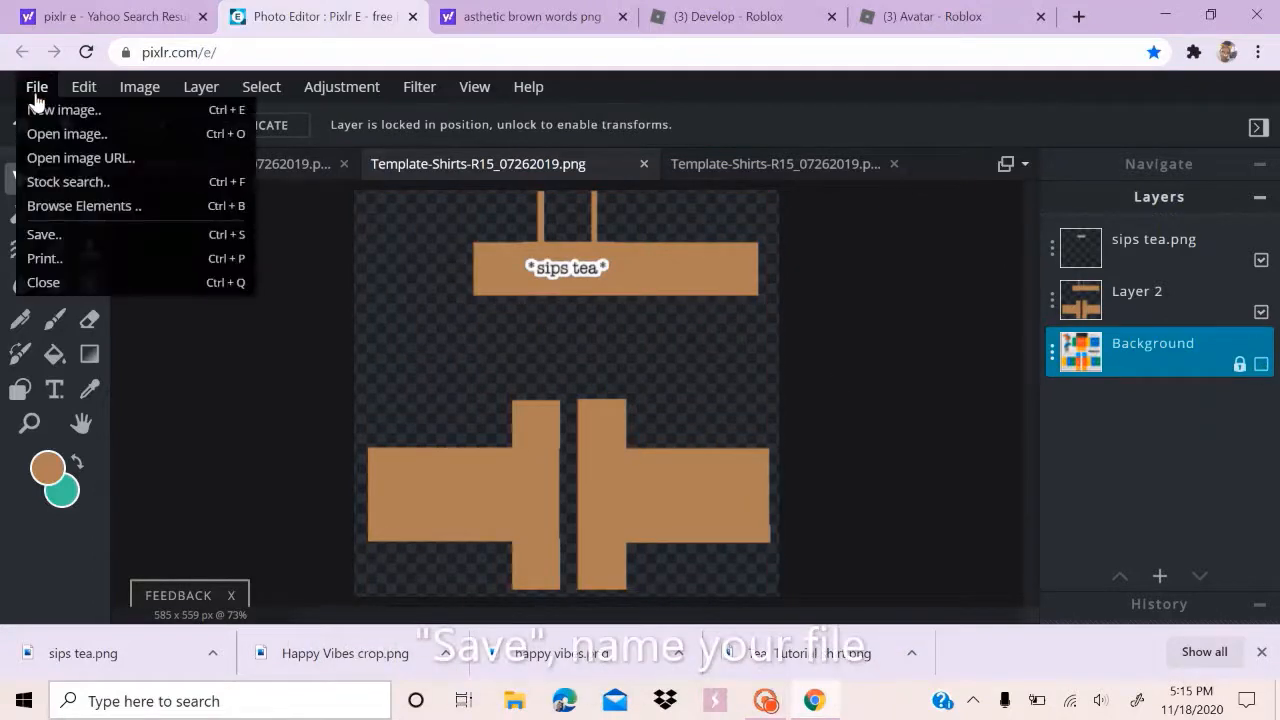
{"action": "left_click", "coordinate": [105, 231]}
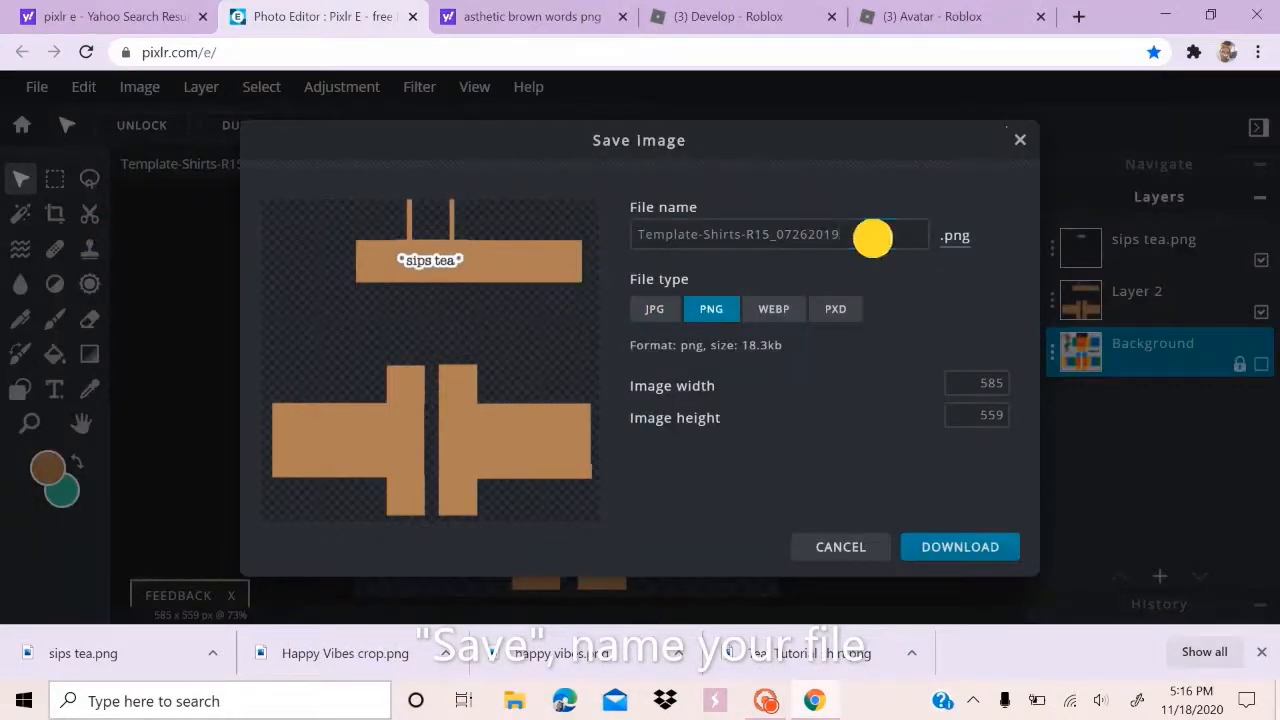
{"action": "left_click_drag", "start_coordinate": [871, 238], "coordinate": [634, 249]}
{"action": "key", "text": "BackSpace"}
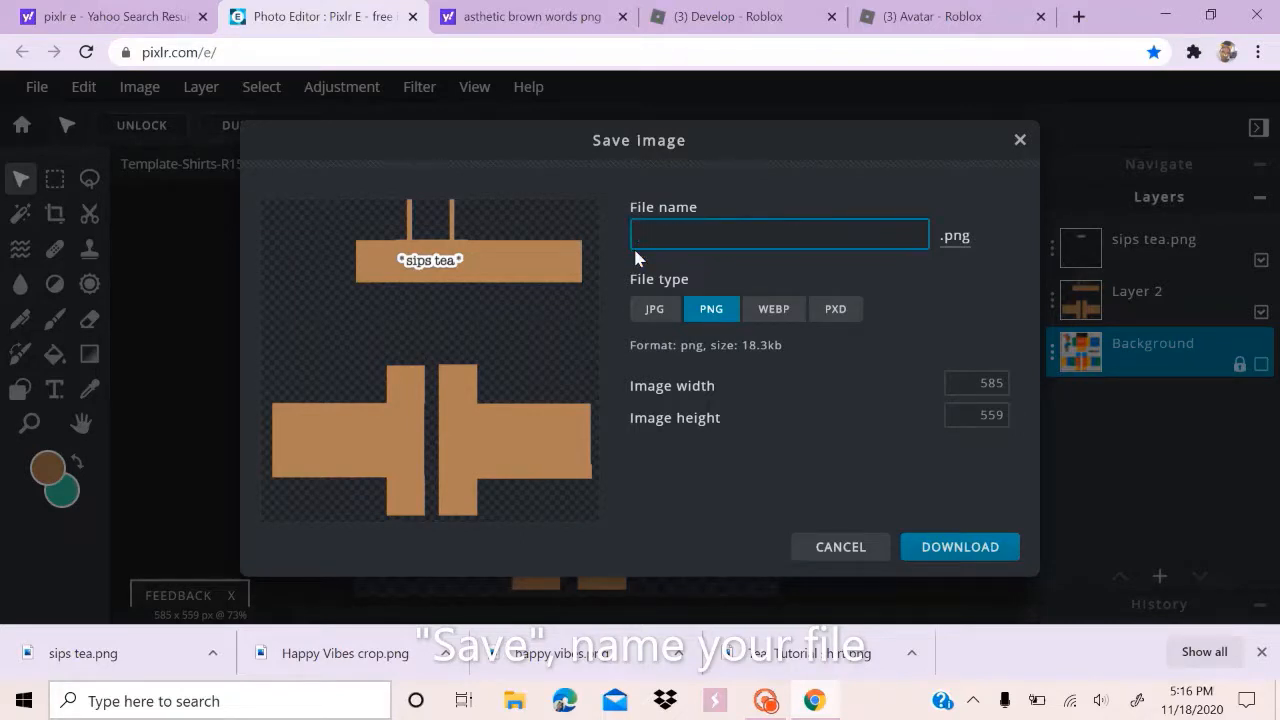
{"action": "type", "text": "Br"}
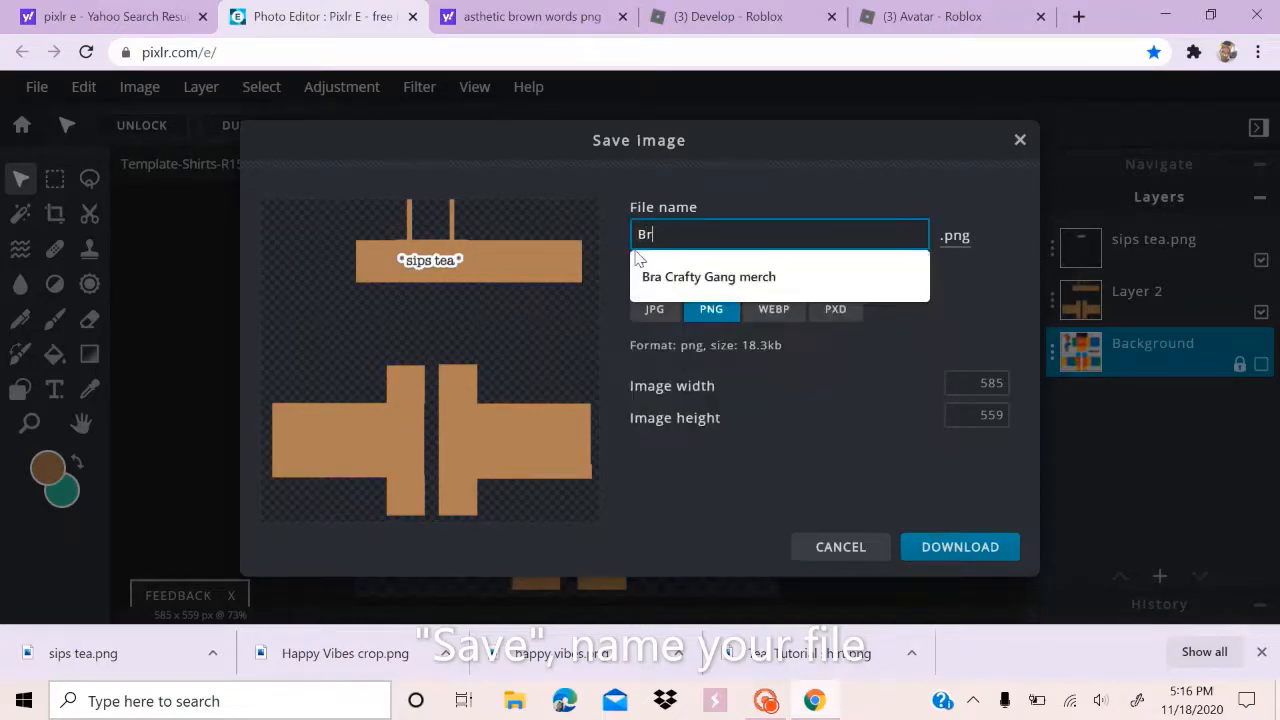
{"action": "type", "text": "own "}
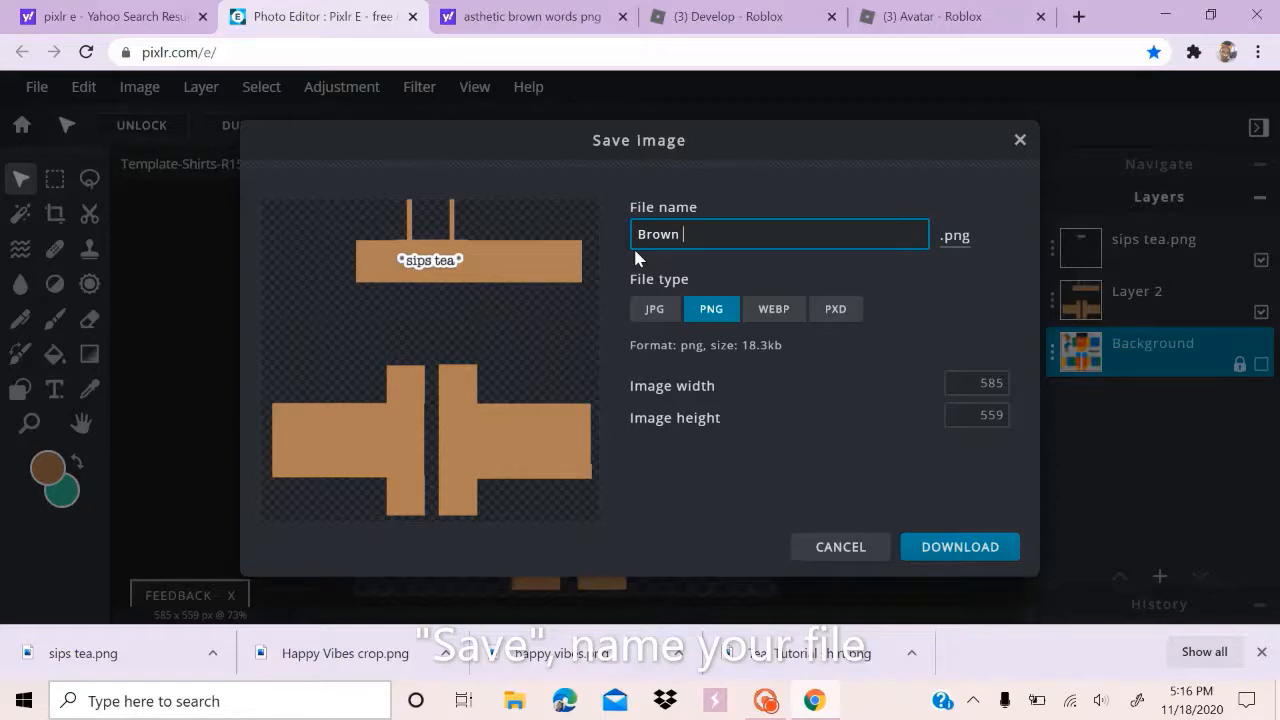
{"action": "type", "text": "sips tea tank crop"}
{"action": "left_click", "coordinate": [990, 547]}
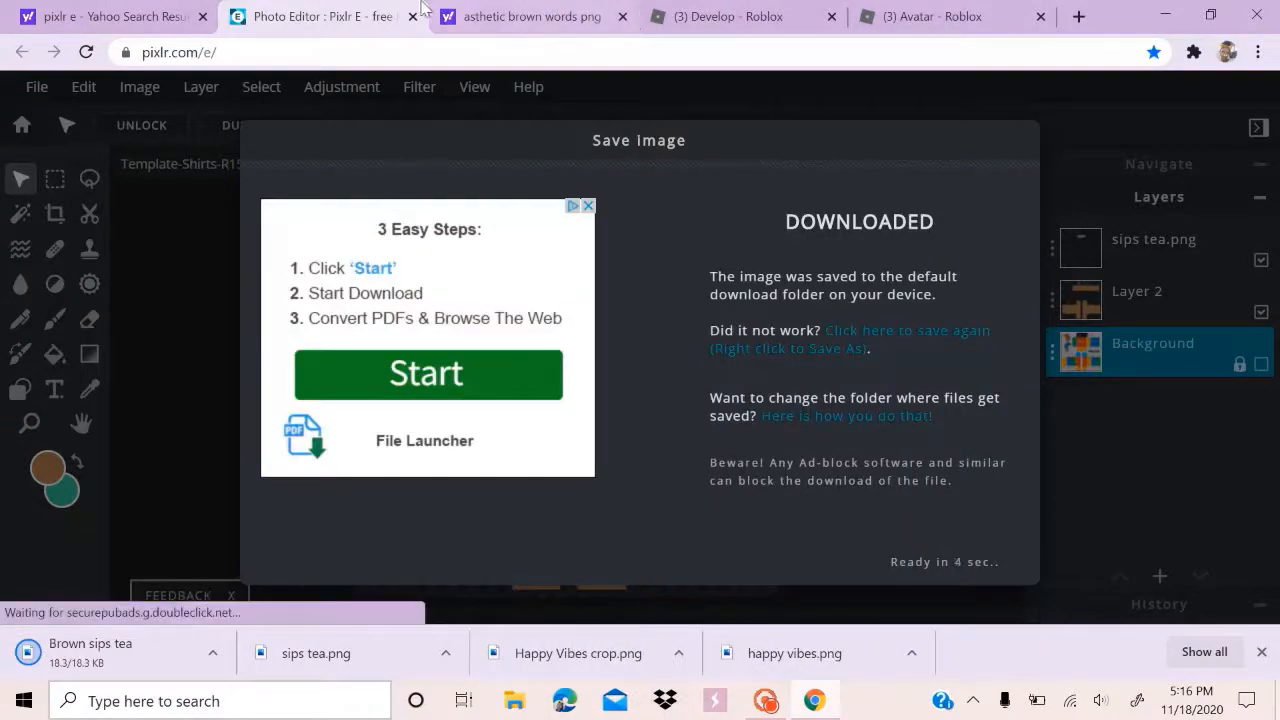
Switch to the Roblox Develop page, refresh the group shirts and upload the file "Brown sips tea tank crop" as a new shirt
{"action": "left_click", "coordinate": [740, 15]}
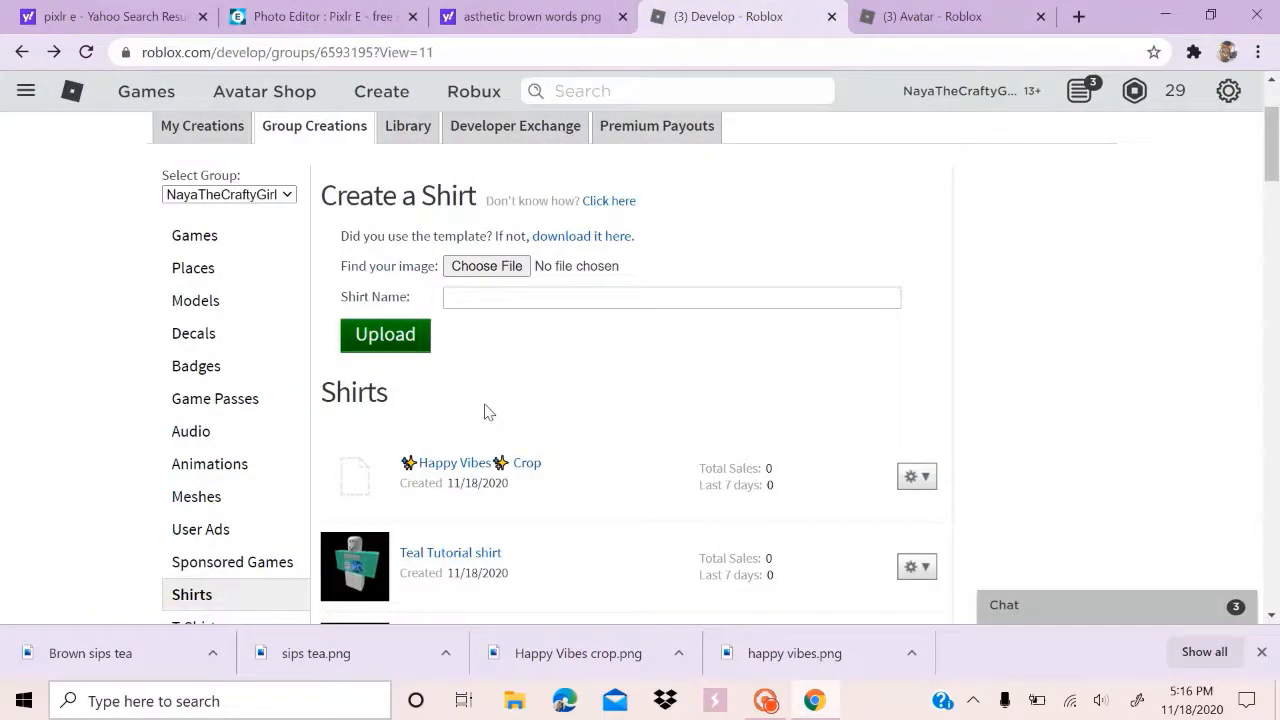
{"action": "left_click", "coordinate": [86, 51]}
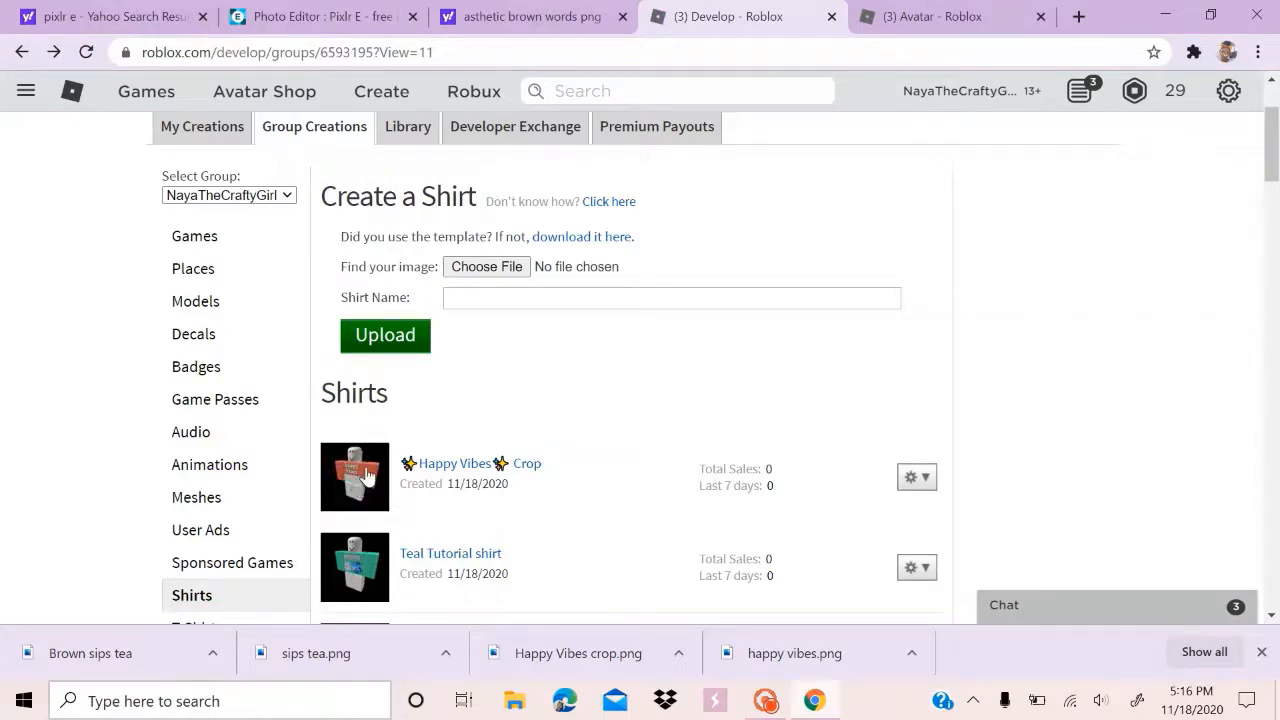
{"action": "right_click", "coordinate": [496, 267]}
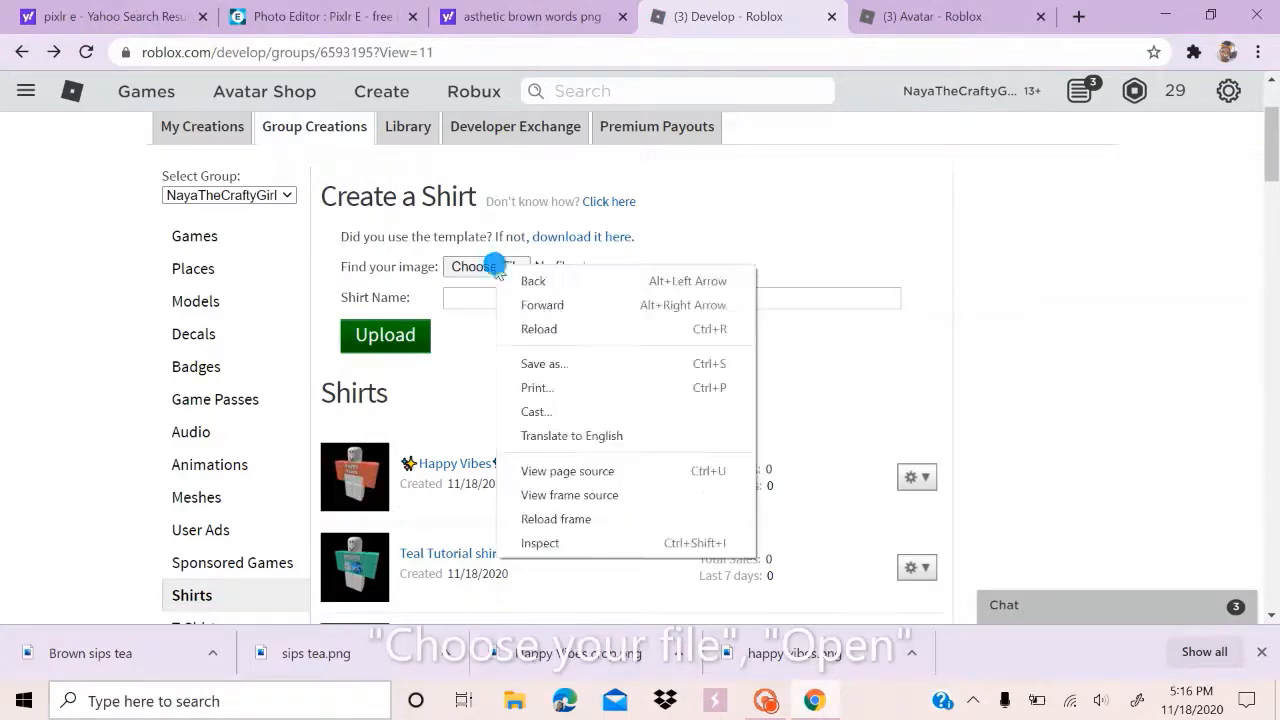
{"action": "left_click", "coordinate": [481, 268]}
{"action": "left_click", "coordinate": [481, 268]}
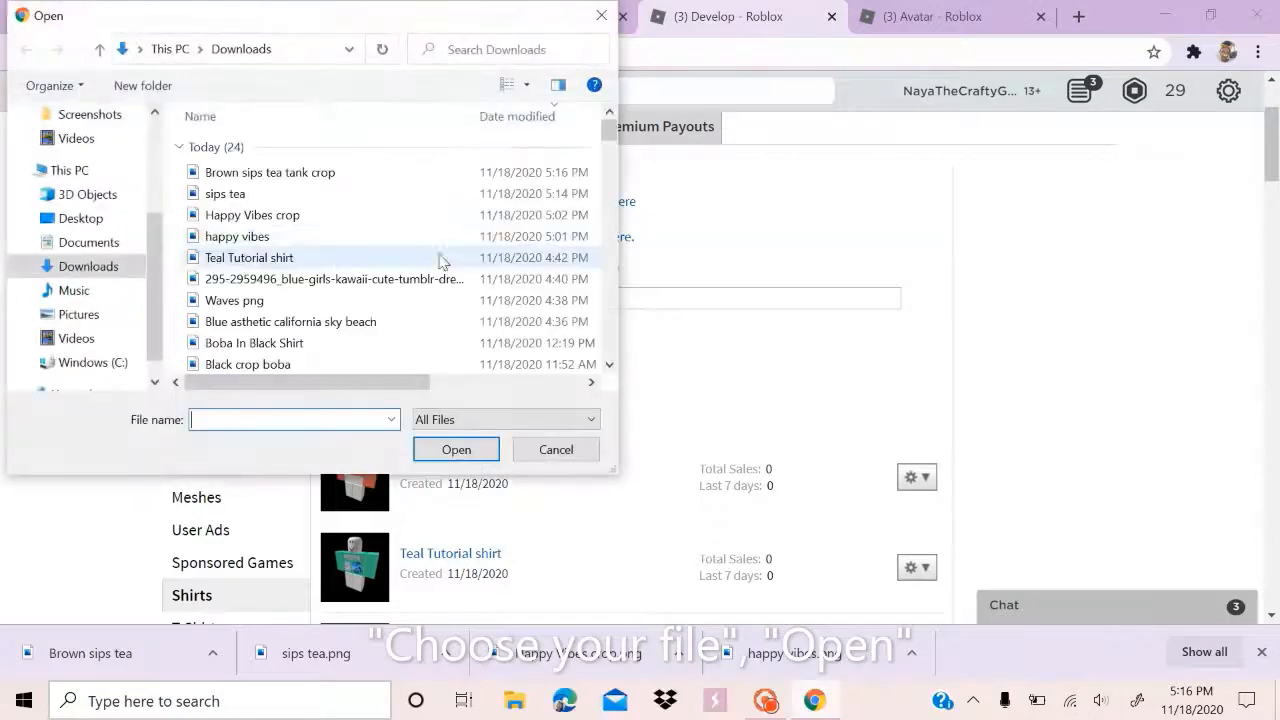
{"action": "left_click", "coordinate": [304, 172]}
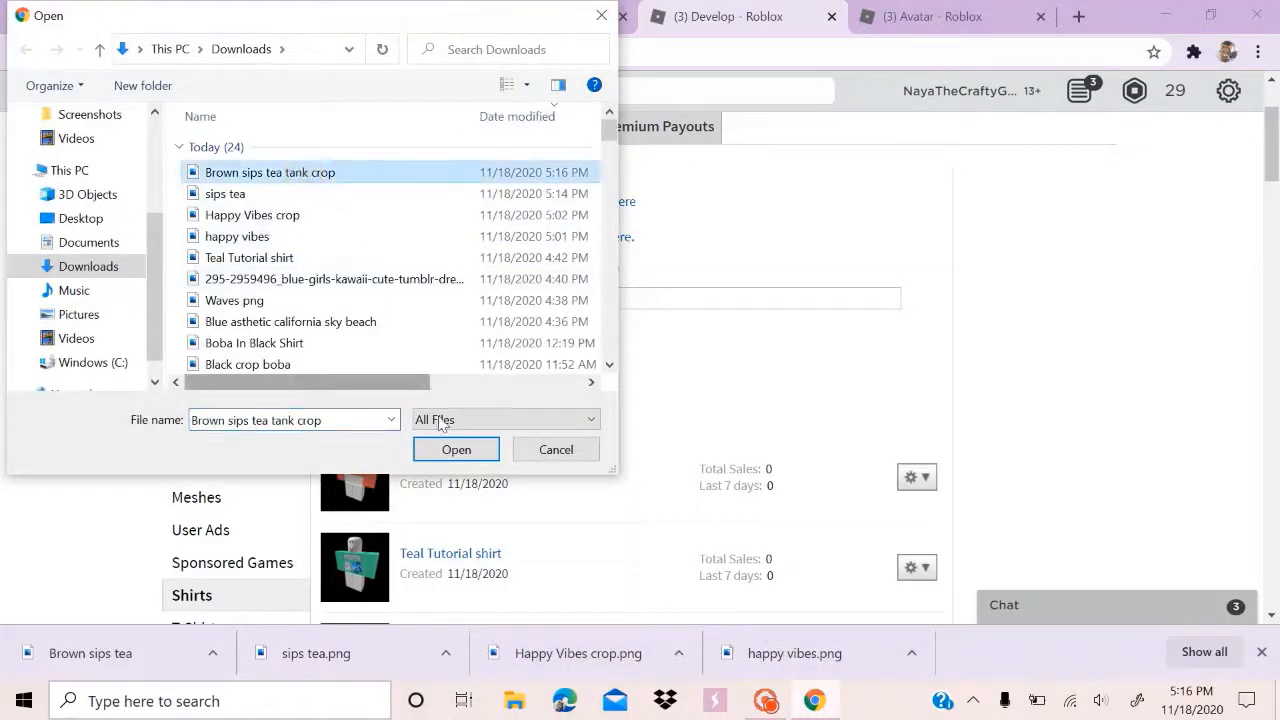
{"action": "left_click", "coordinate": [450, 450]}
{"action": "left_click", "coordinate": [397, 333]}
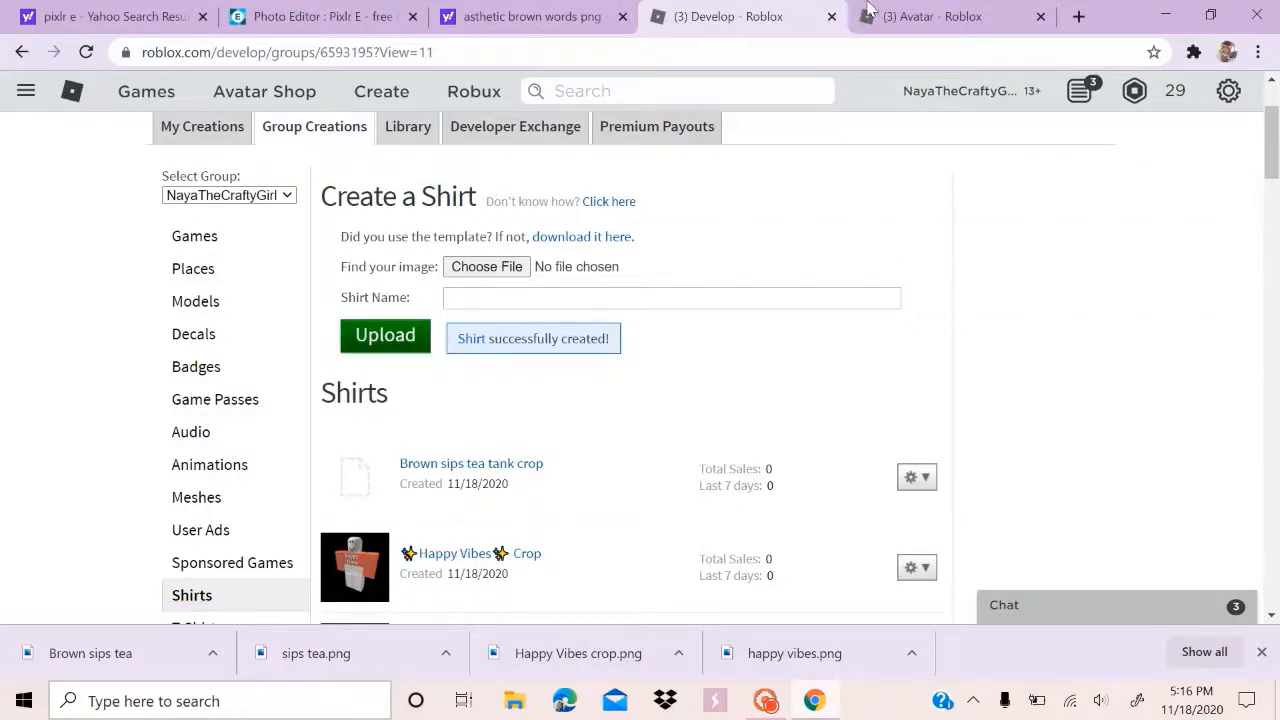
Equip the new "Brown sips tea tank crop" on the avatar from the shirts in the Avatar Editor
{"action": "left_click", "coordinate": [902, 15]}
{"action": "mouse_move", "coordinate": [670, 197]}
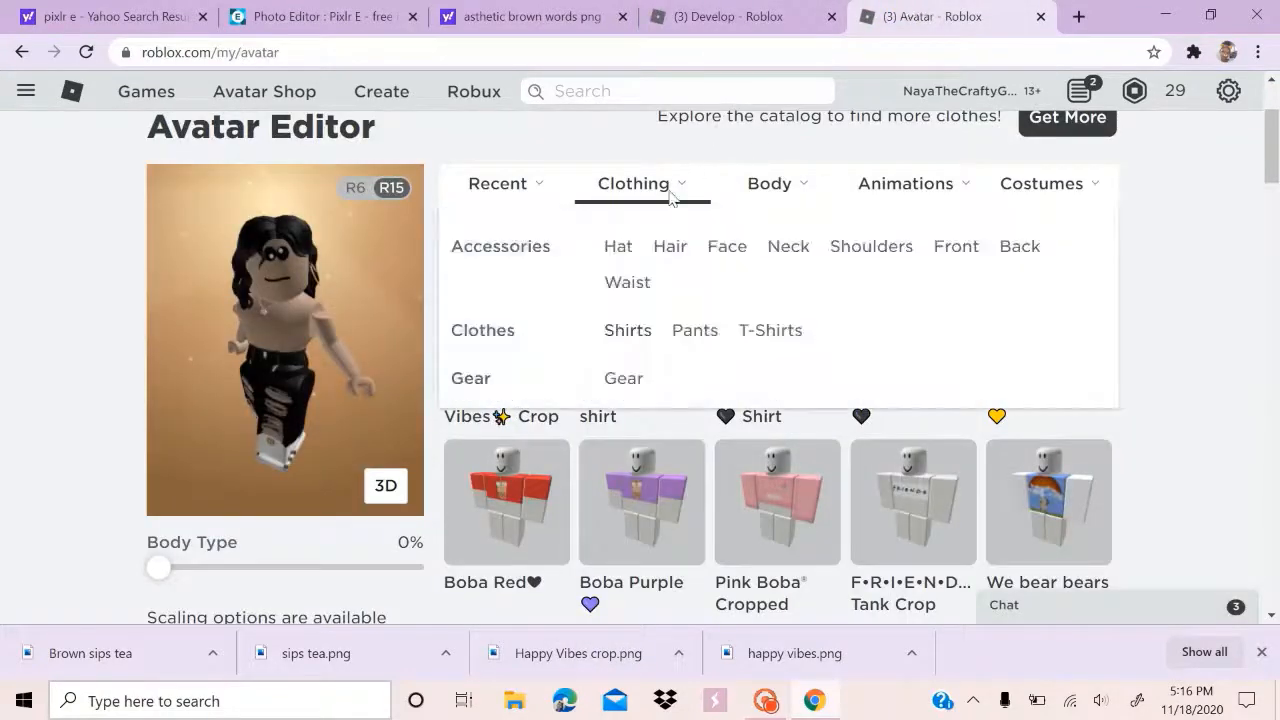
{"action": "left_click", "coordinate": [628, 337]}
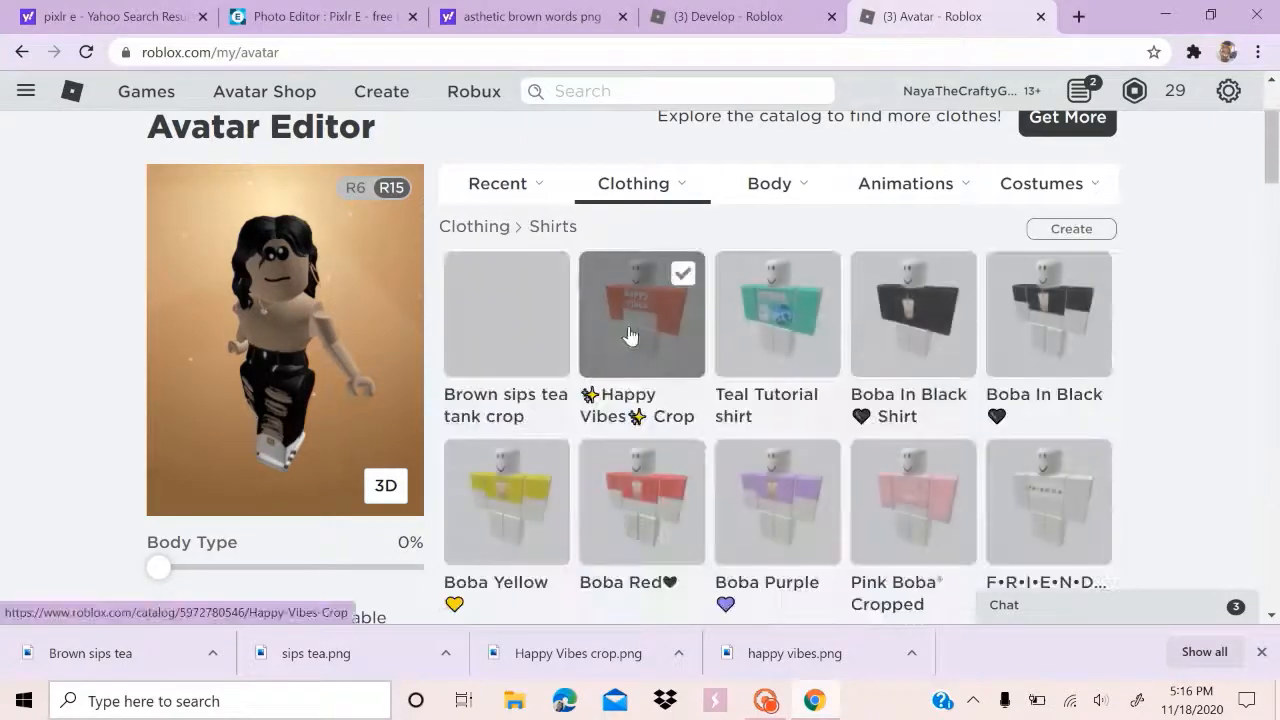
{"action": "left_click", "coordinate": [533, 316]}
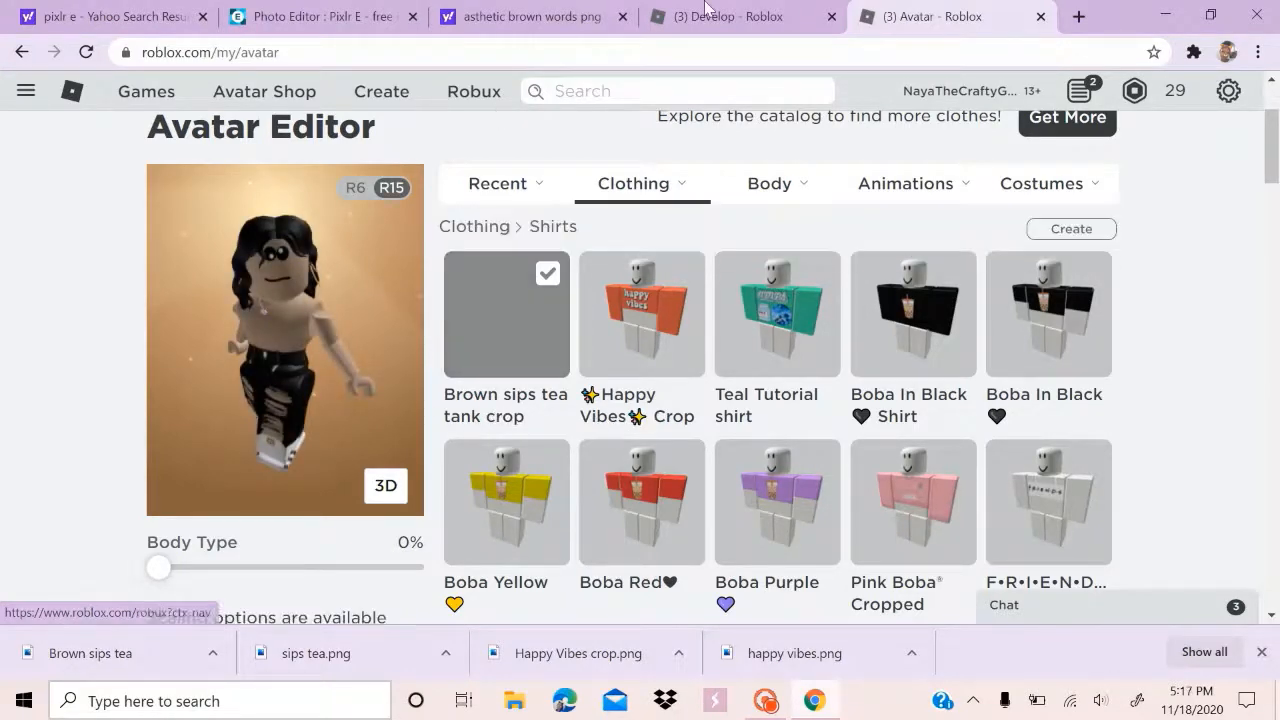
Open the configuration of the uploaded brown shirt and edit its name to "Brown *sips tea* tank crop"
{"action": "left_click", "coordinate": [738, 16]}
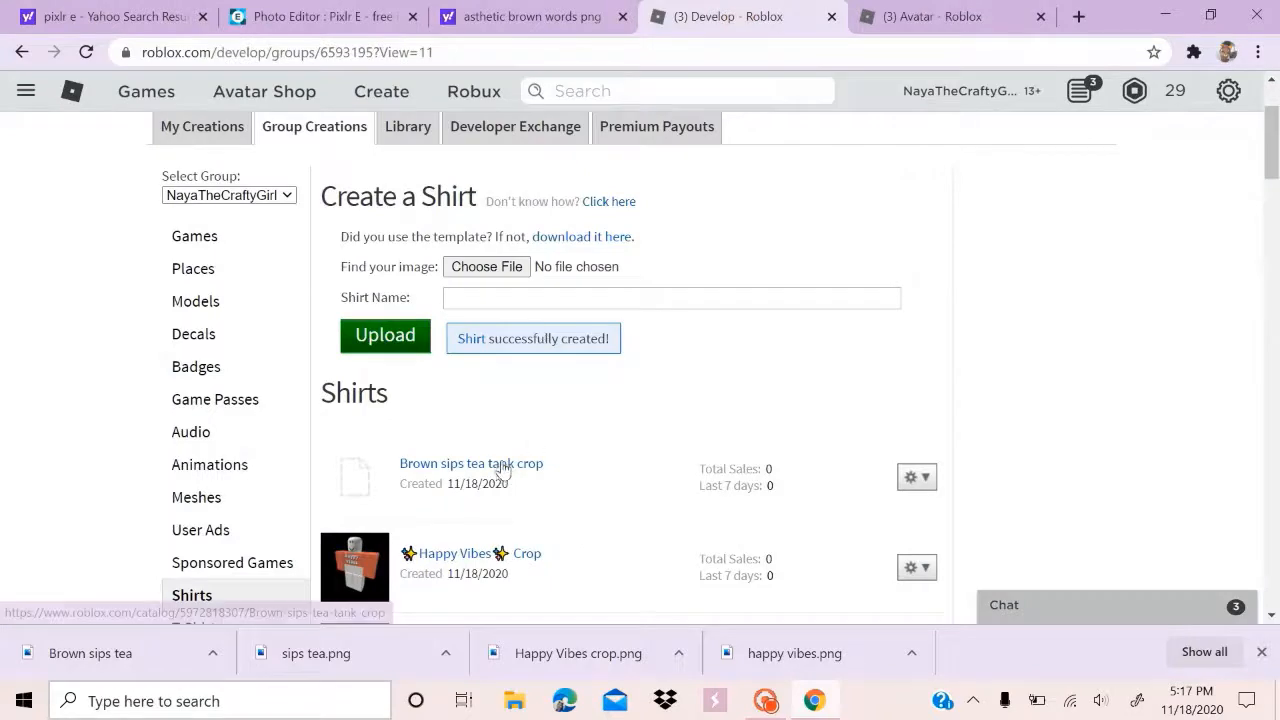
{"action": "left_click", "coordinate": [916, 477]}
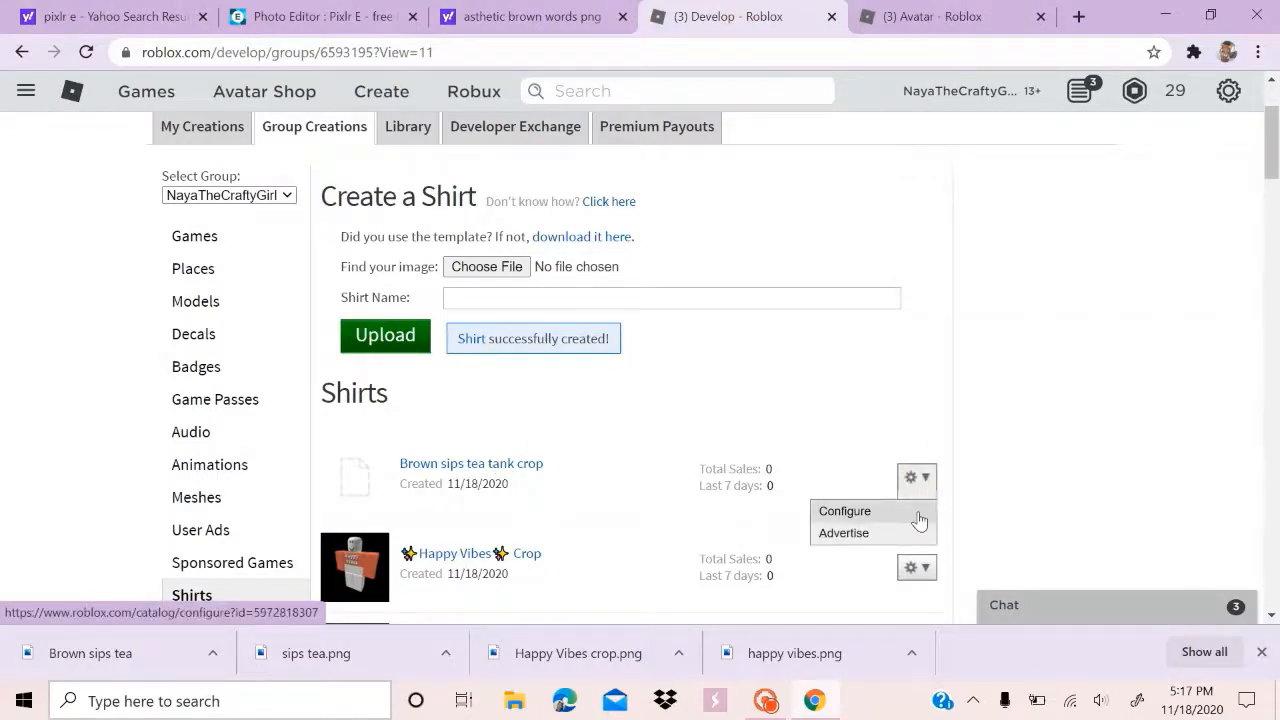
{"action": "left_click", "coordinate": [916, 514]}
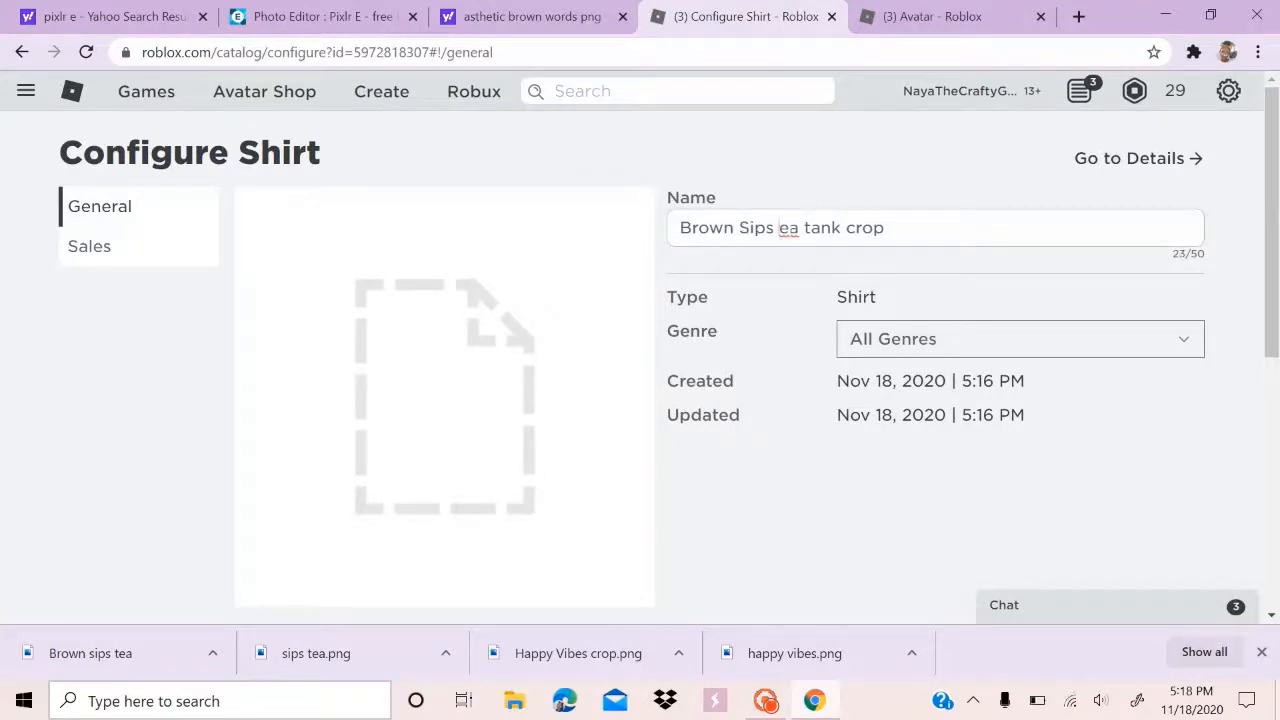
{"action": "left_click", "coordinate": [749, 228]}
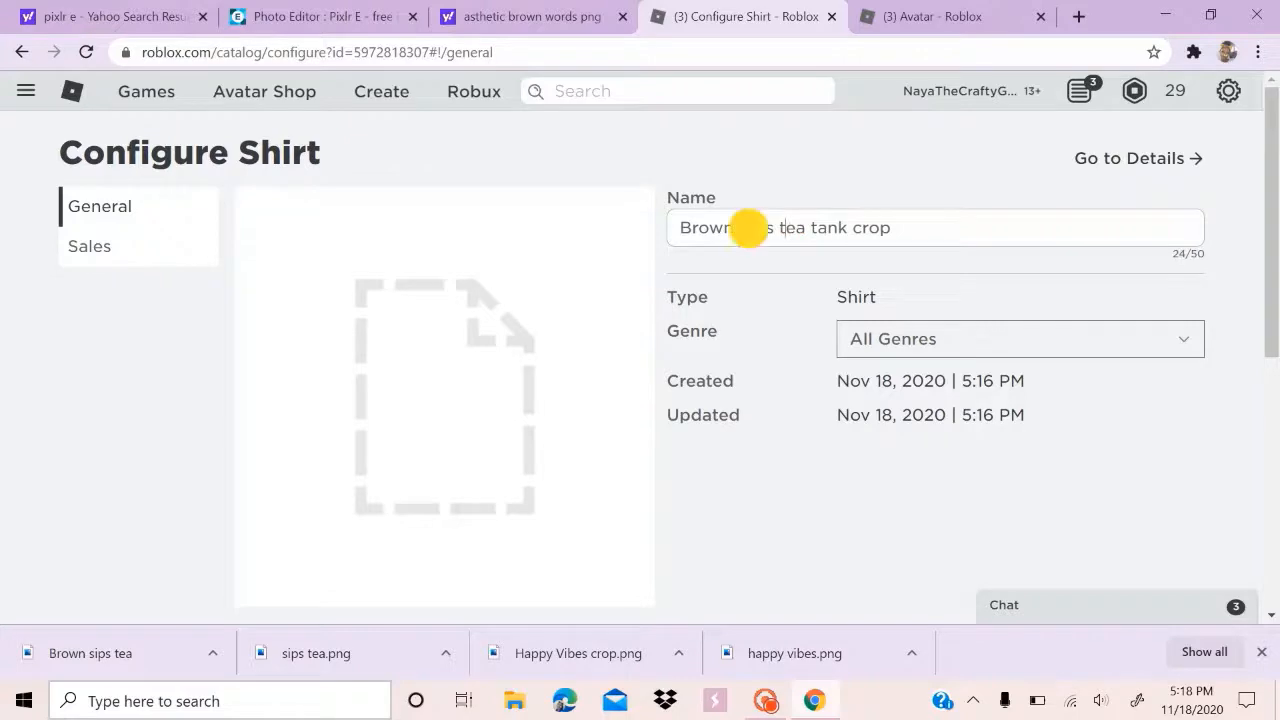
{"action": "key", "text": "BackSpace"}
{"action": "type", "text": "s"}
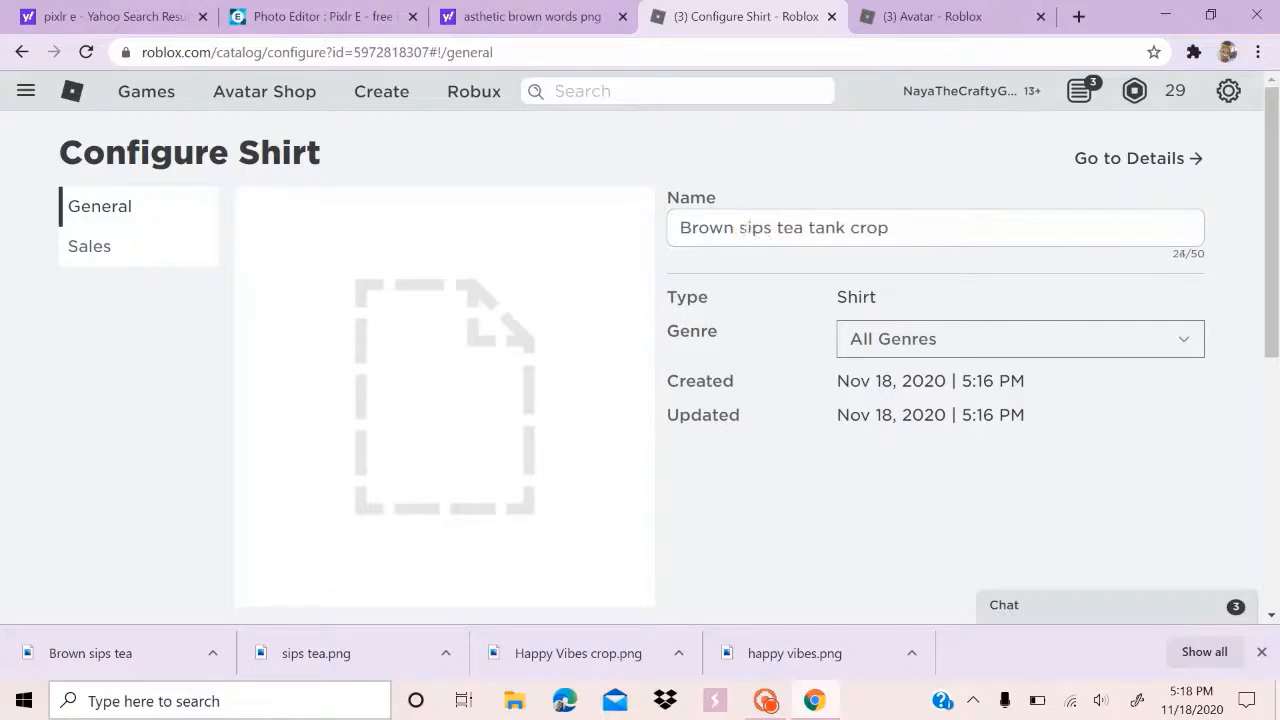
{"action": "left_click", "coordinate": [744, 229]}
{"action": "type", "text": "*"}
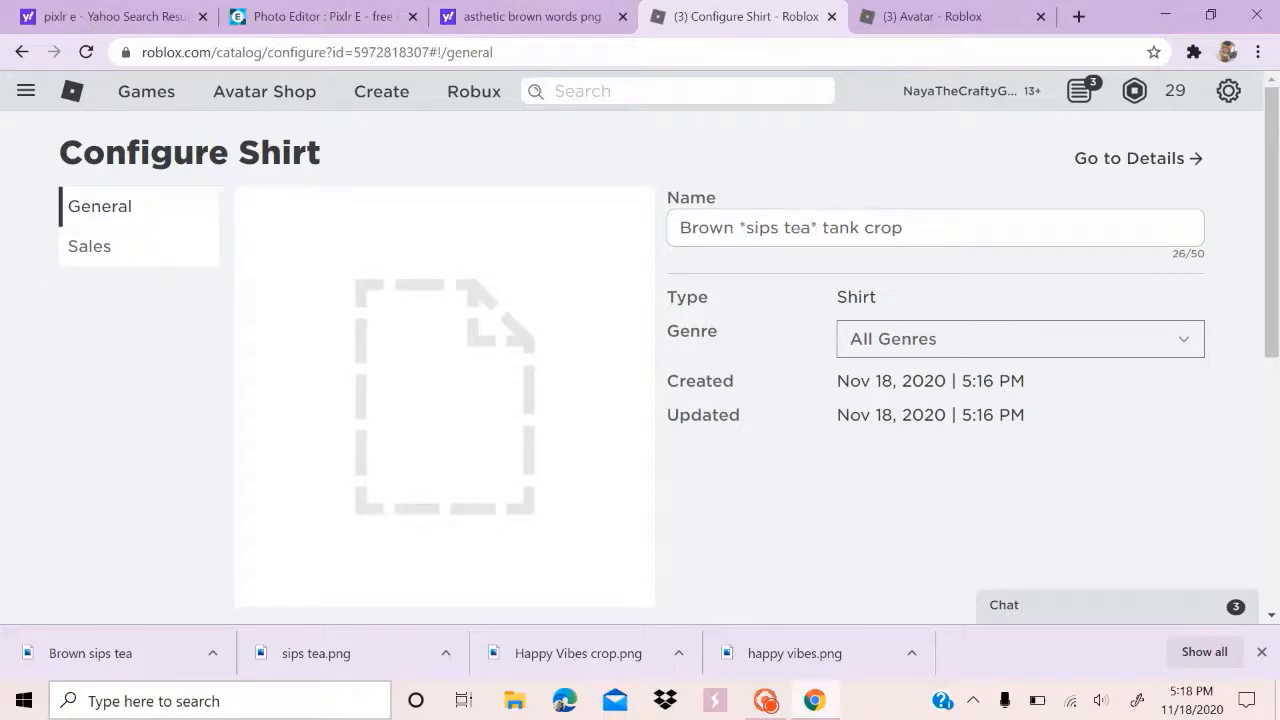
Insert a brown heart emoji after "Brown" in the shirt's name and save the general settings
{"action": "right_click", "coordinate": [729, 229]}
{"action": "left_click", "coordinate": [758, 245]}
{"action": "left_click", "coordinate": [1035, 552]}
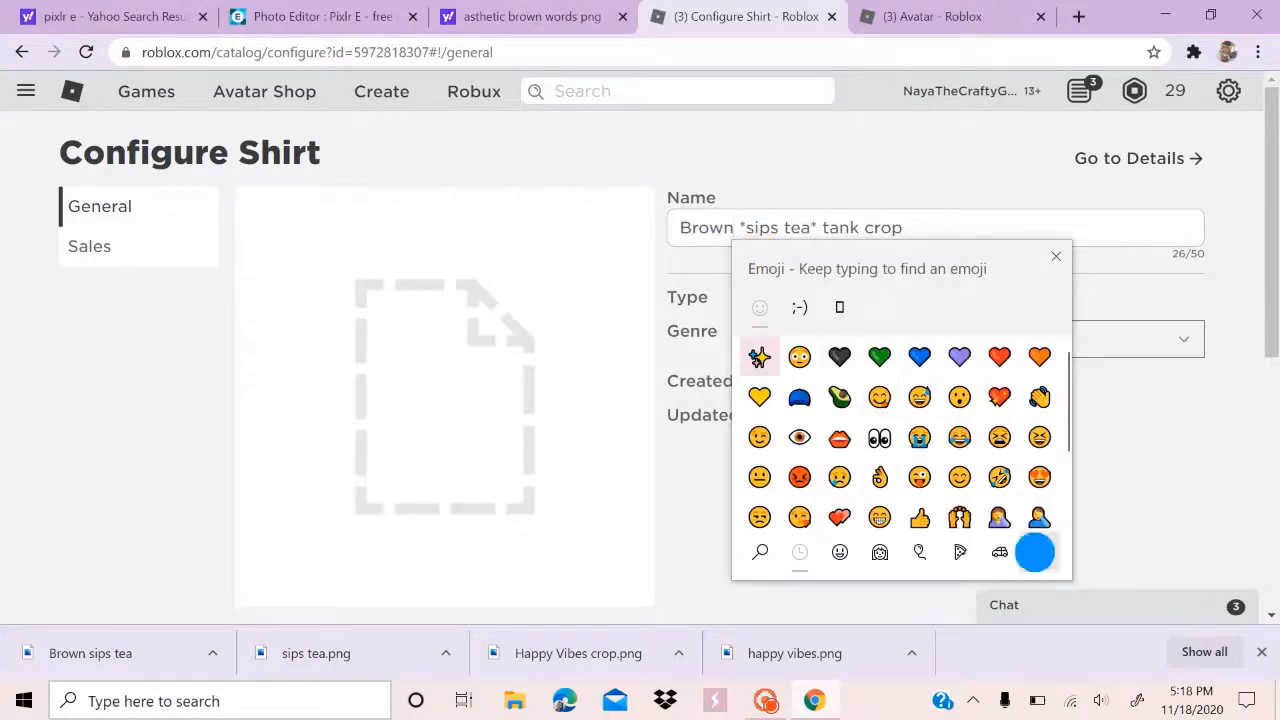
{"action": "left_click", "coordinate": [1040, 552]}
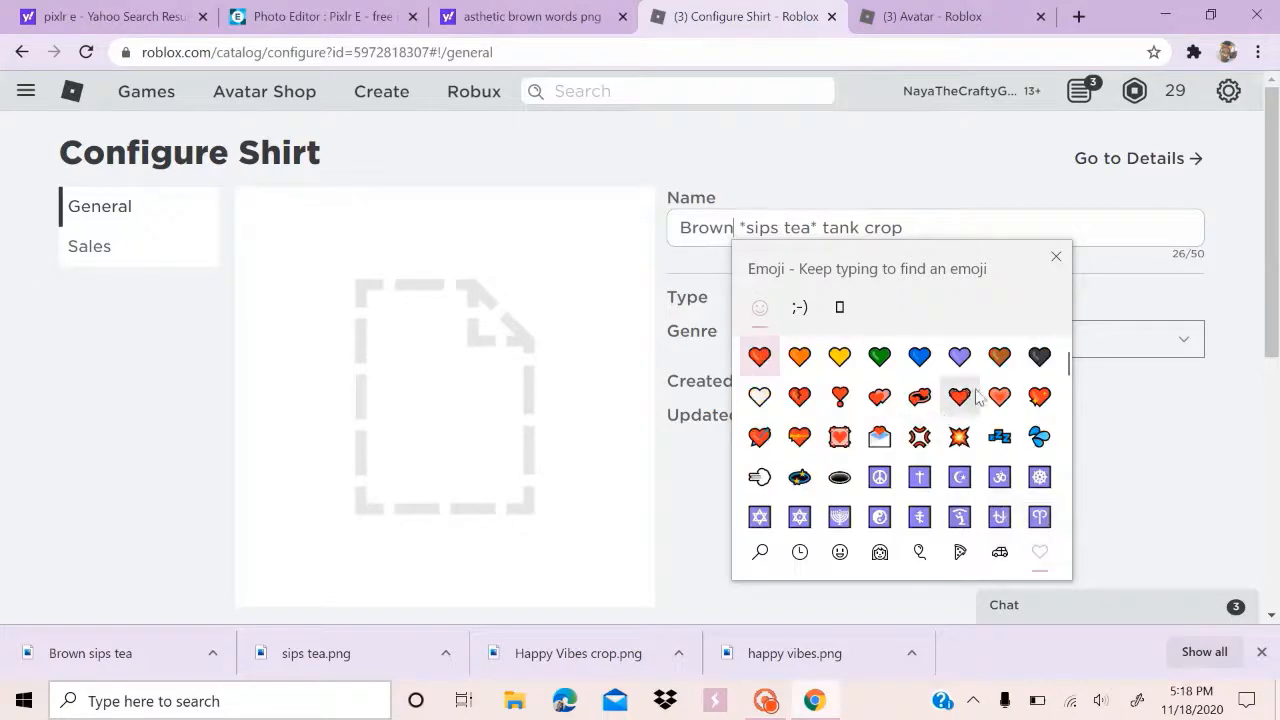
{"action": "left_click", "coordinate": [992, 358]}
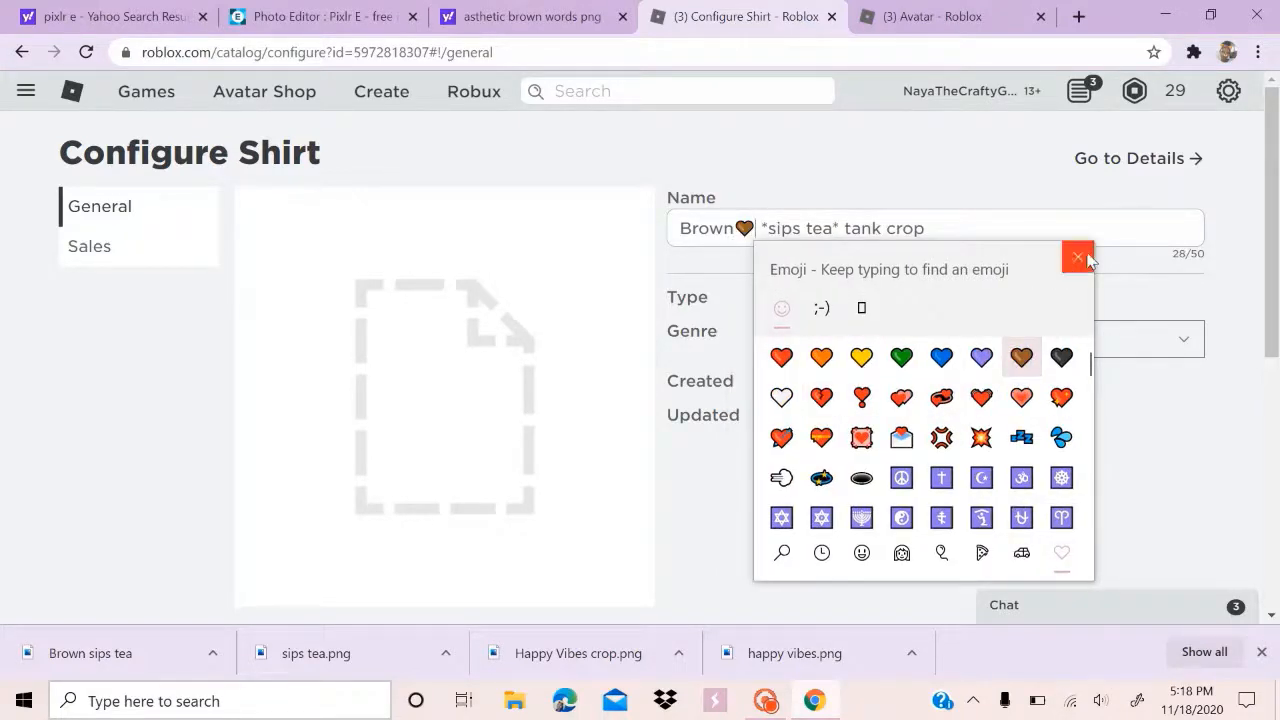
{"action": "left_click", "coordinate": [1080, 258]}
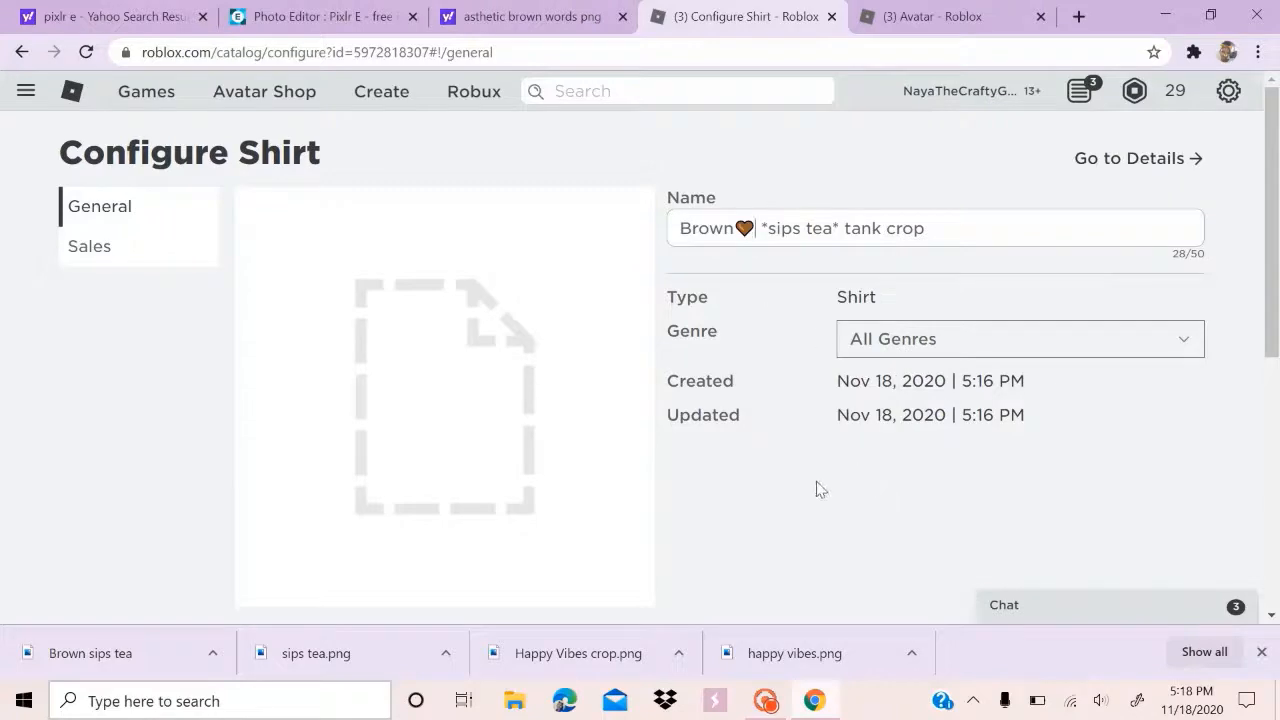
{"action": "scroll", "coordinate": [828, 508], "scroll_direction": "down", "scroll_amount": 4}
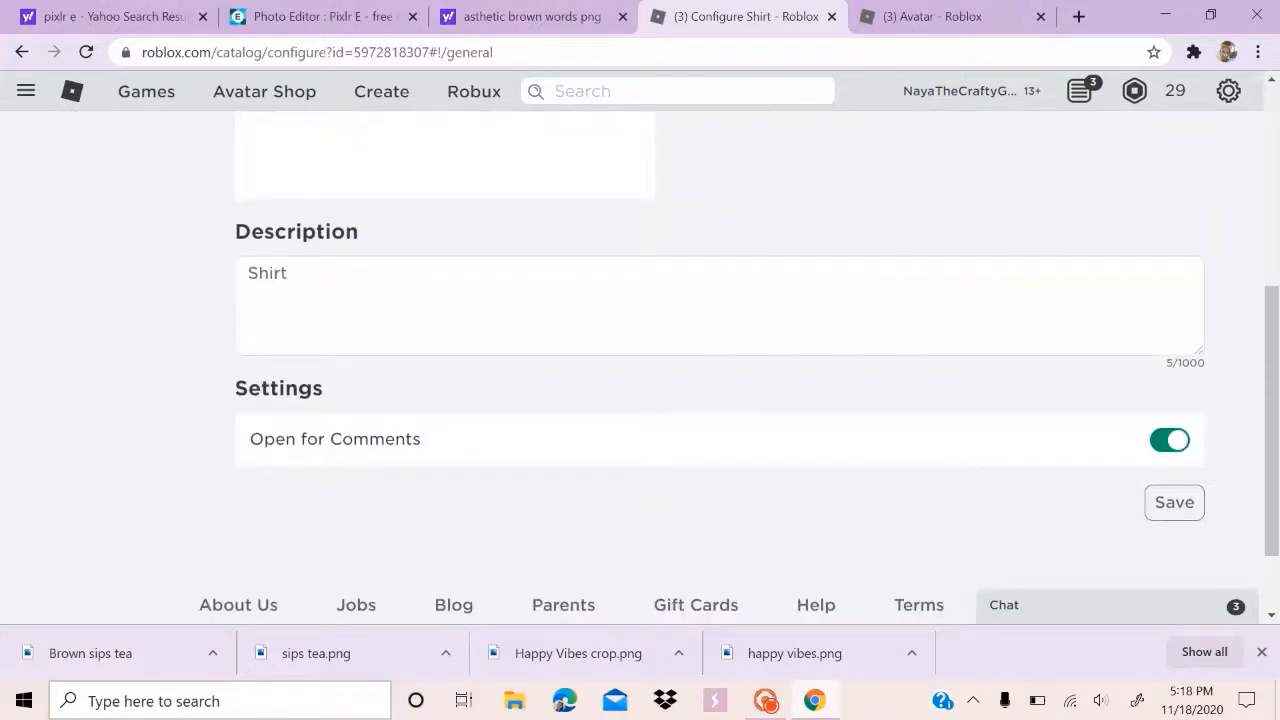
{"action": "left_click", "coordinate": [1188, 501]}
Put the shirt up for sale at a price of 7 Robux and save the sales settings
{"action": "scroll", "coordinate": [108, 487], "scroll_direction": "up", "scroll_amount": 4}
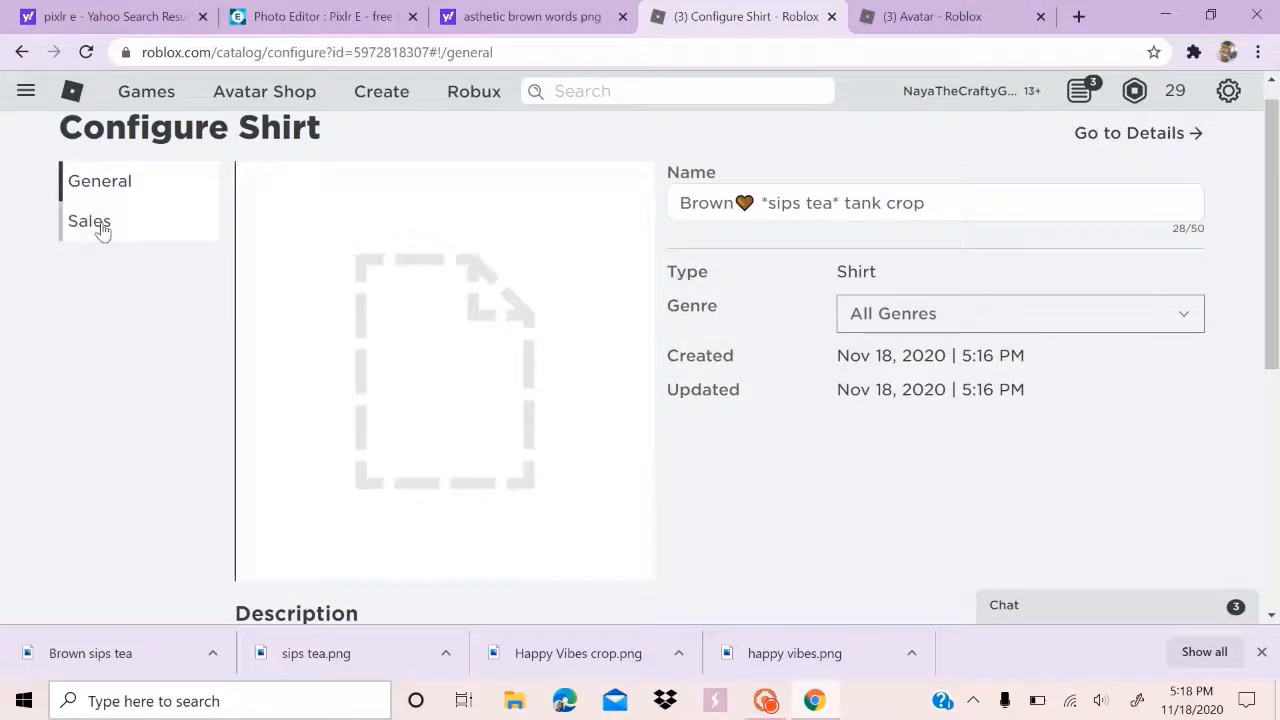
{"action": "left_click", "coordinate": [100, 224]}
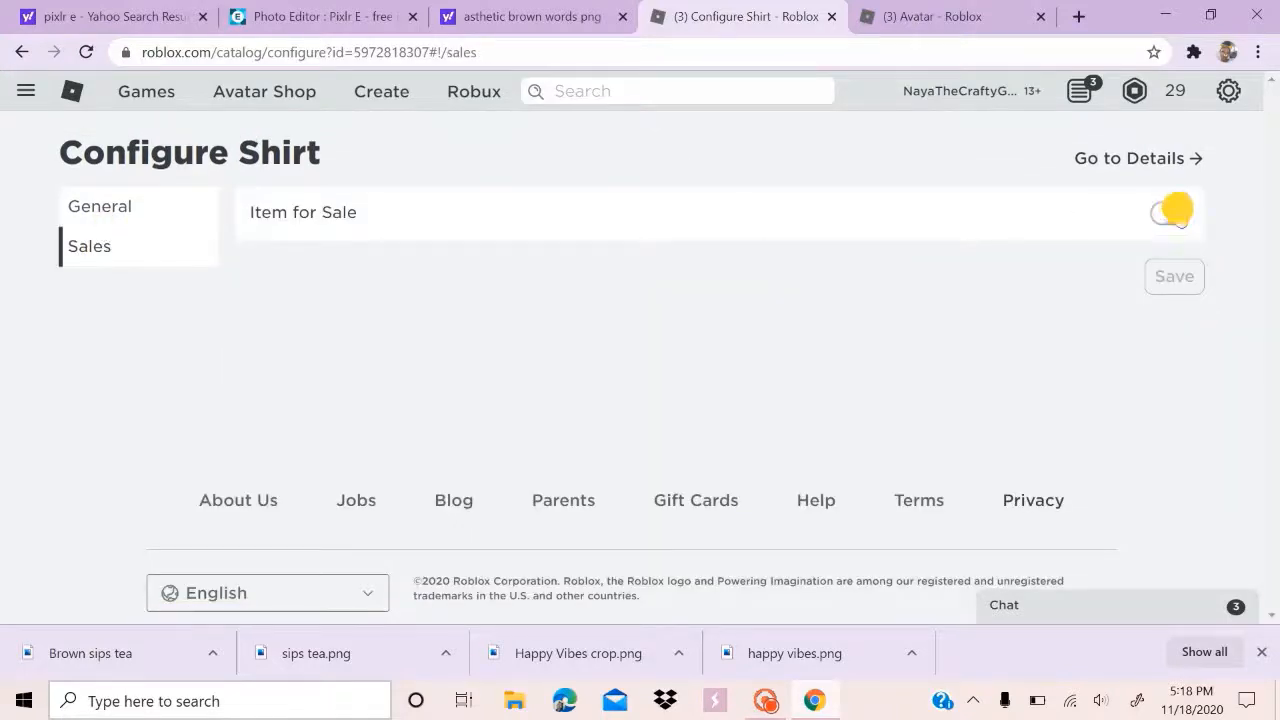
{"action": "left_click", "coordinate": [1177, 211]}
{"action": "left_click", "coordinate": [706, 274]}
{"action": "key", "text": "BackSpace"}
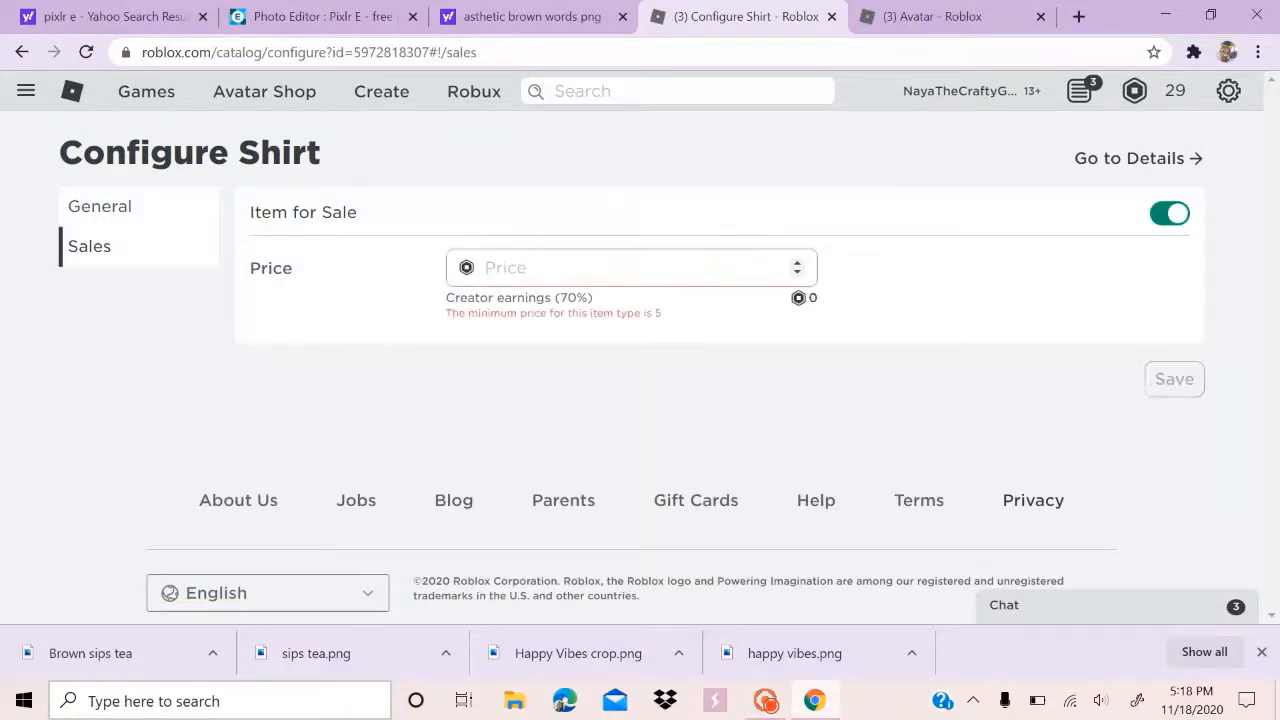
{"action": "type", "text": "7"}
{"action": "left_click", "coordinate": [1189, 370]}
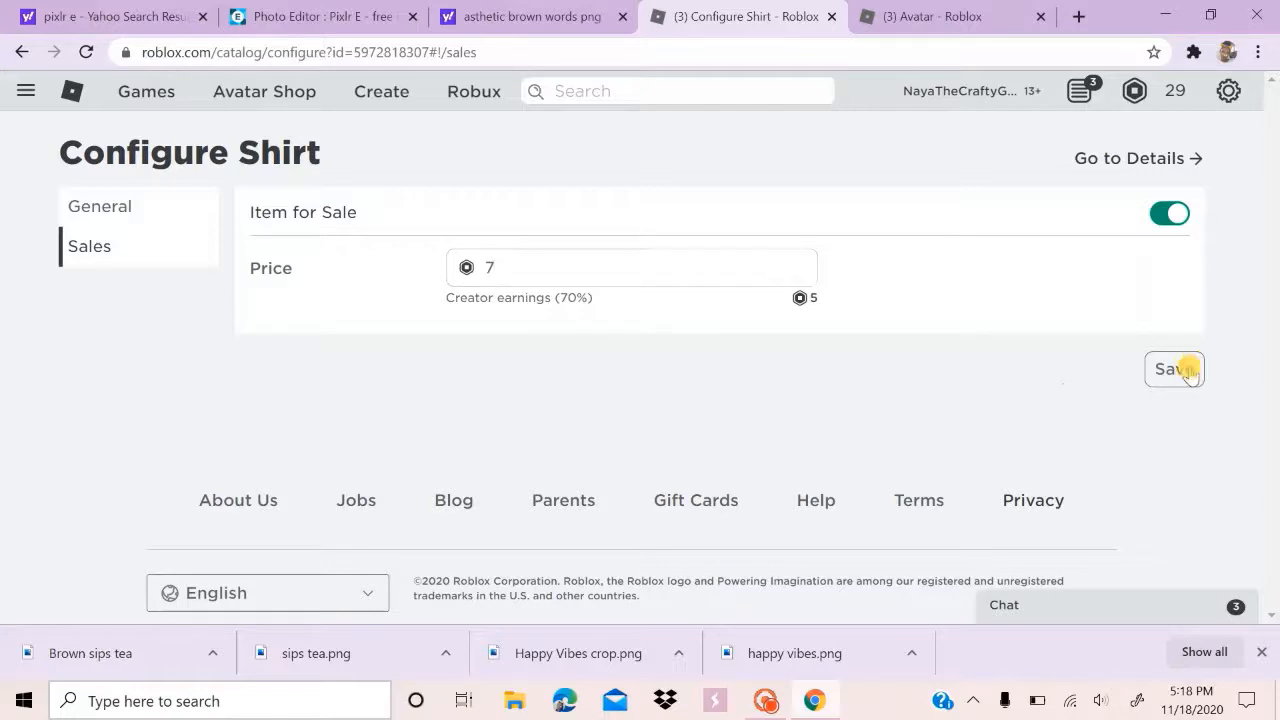
Return to the group's shirts list and reload it, as well as the Avatar Editor page, to check the new shirt
{"action": "left_click", "coordinate": [21, 51]}
{"action": "left_click", "coordinate": [21, 51]}
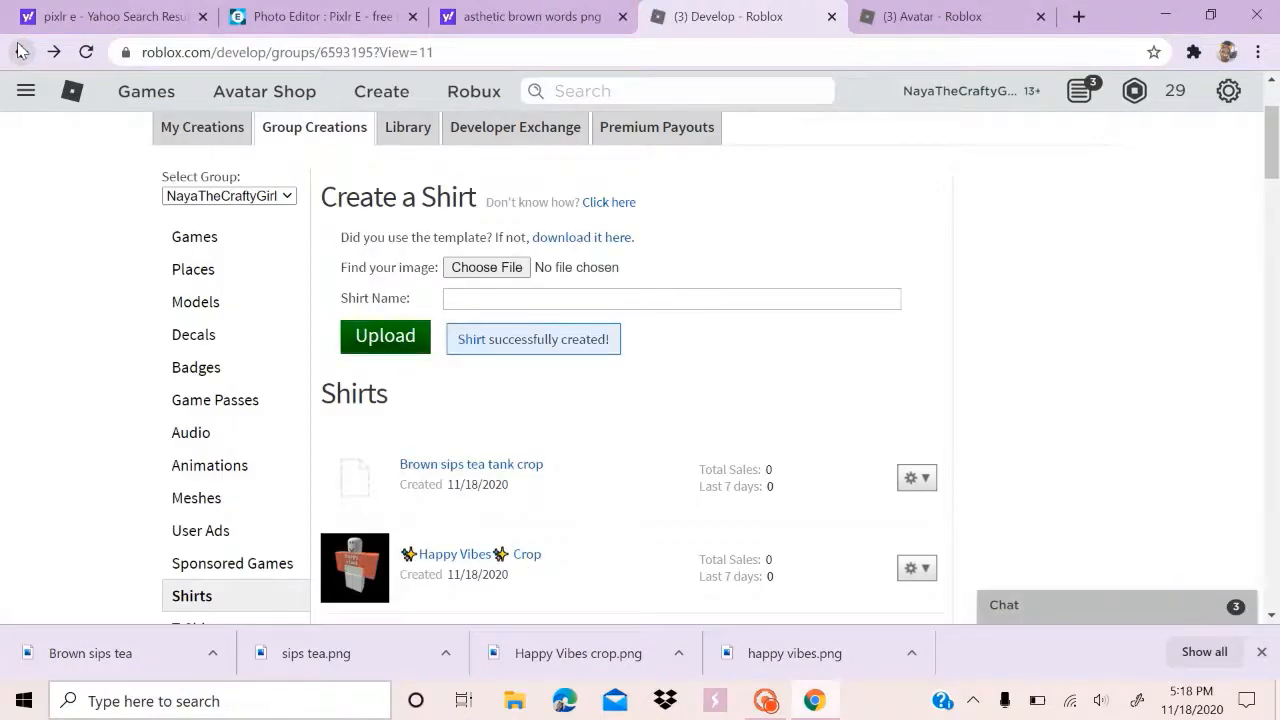
{"action": "left_click", "coordinate": [86, 53]}
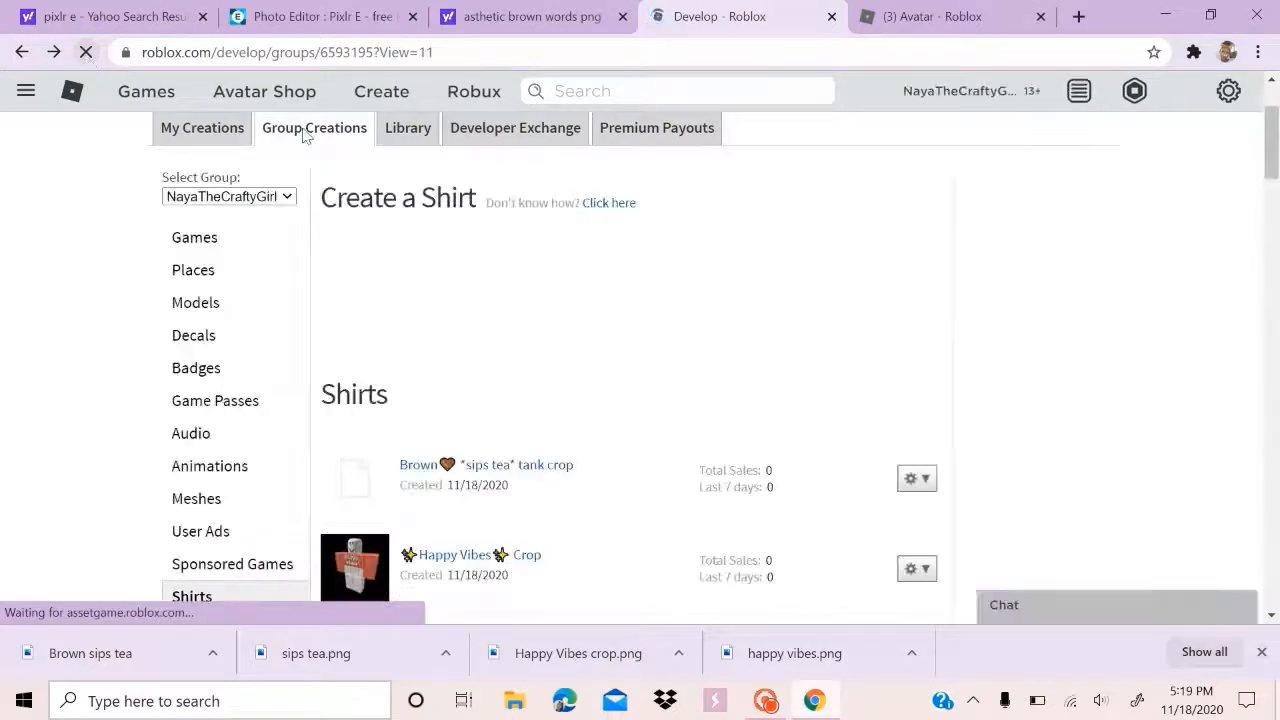
{"action": "left_click", "coordinate": [905, 15]}
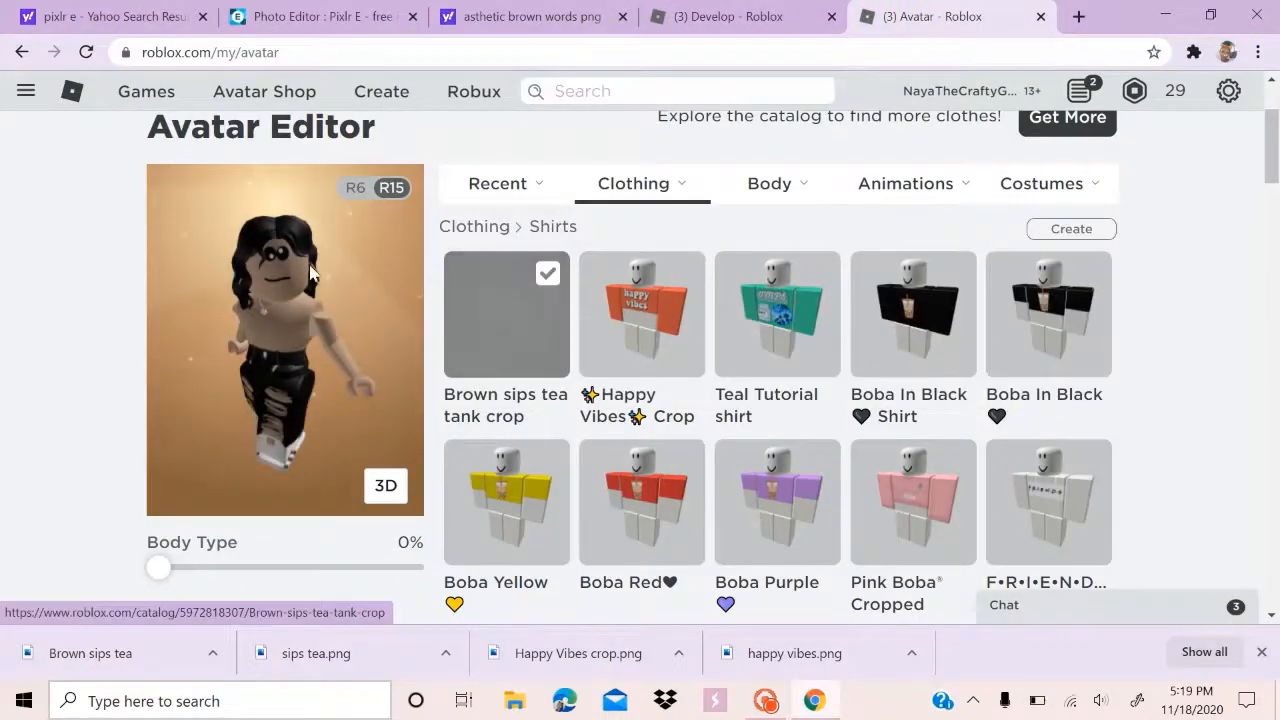
{"action": "left_click", "coordinate": [87, 53]}
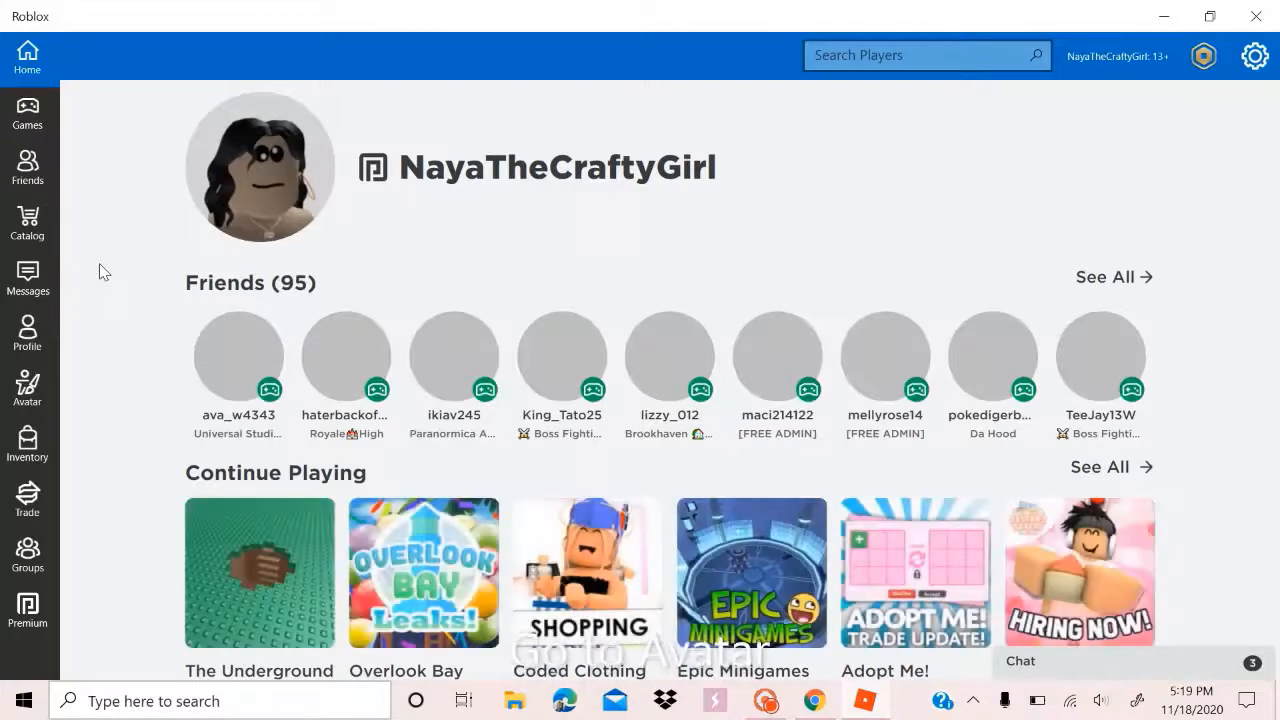
In the Roblox desktop app's Avatar Editor, unequip the brown "sips tea" tank crop and equip it again
{"action": "left_click", "coordinate": [31, 405]}
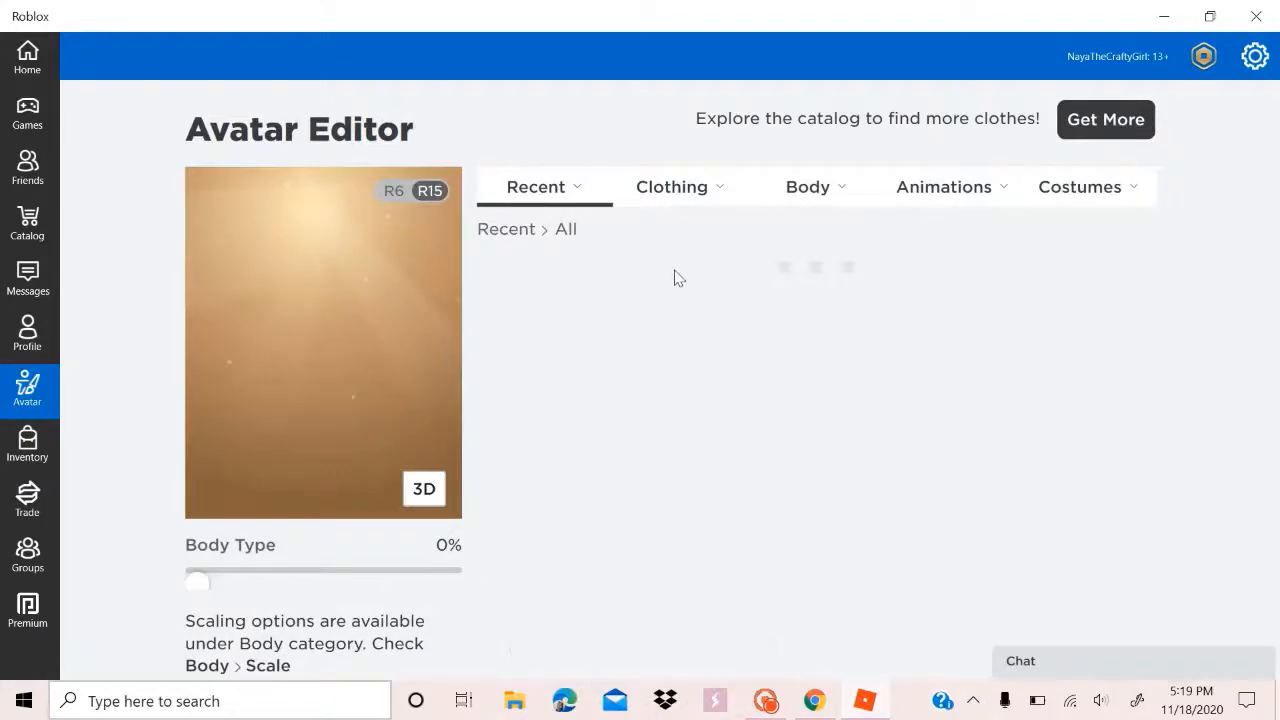
{"action": "mouse_move", "coordinate": [710, 187]}
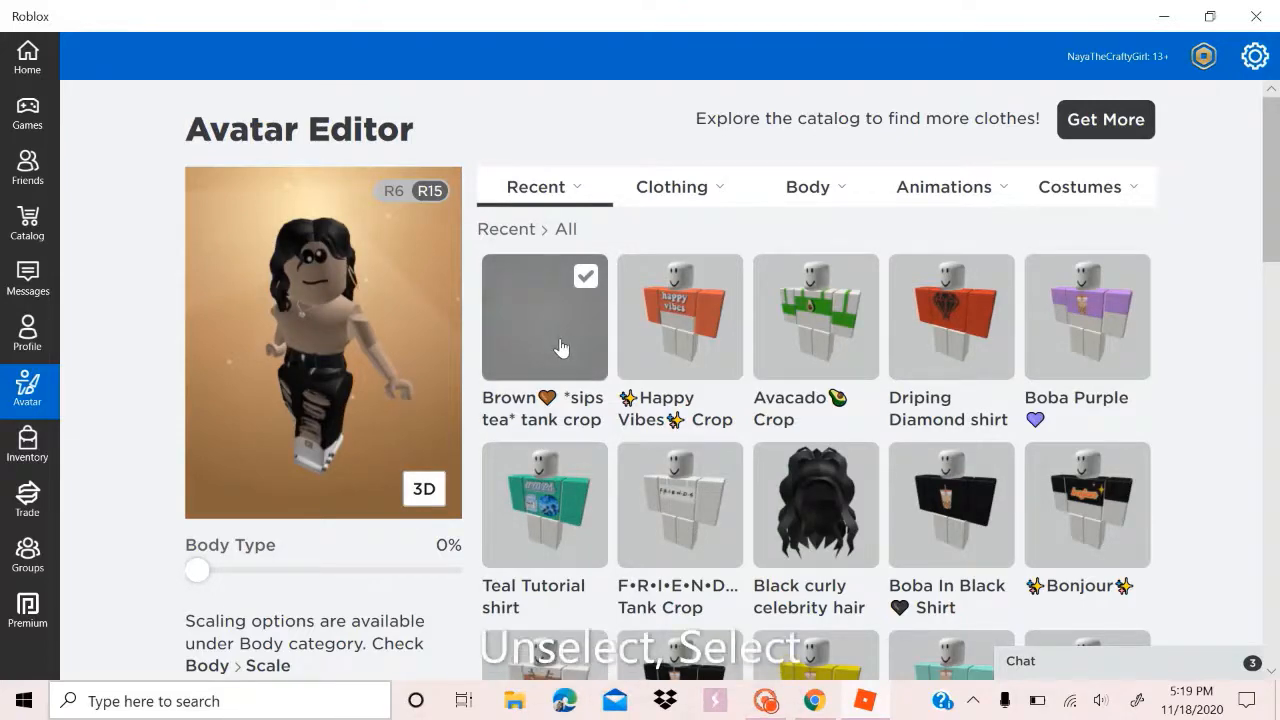
{"action": "left_click", "coordinate": [560, 346]}
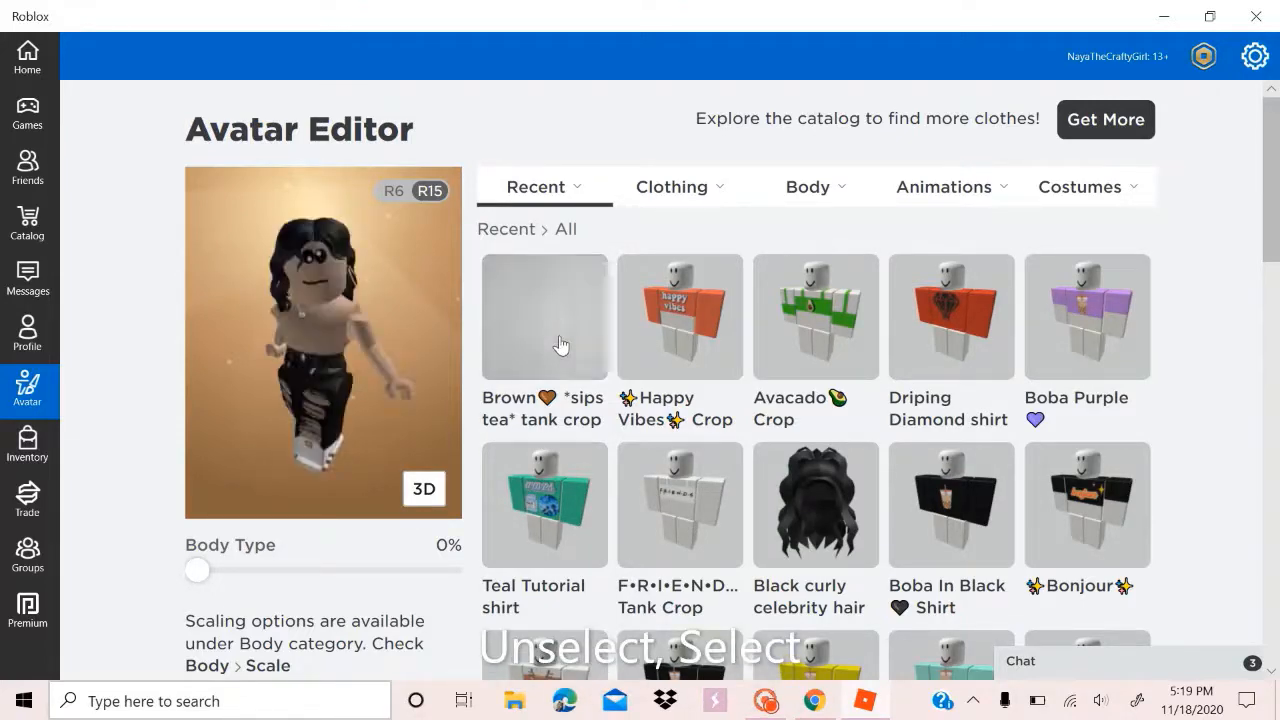
{"action": "left_click", "coordinate": [560, 334]}
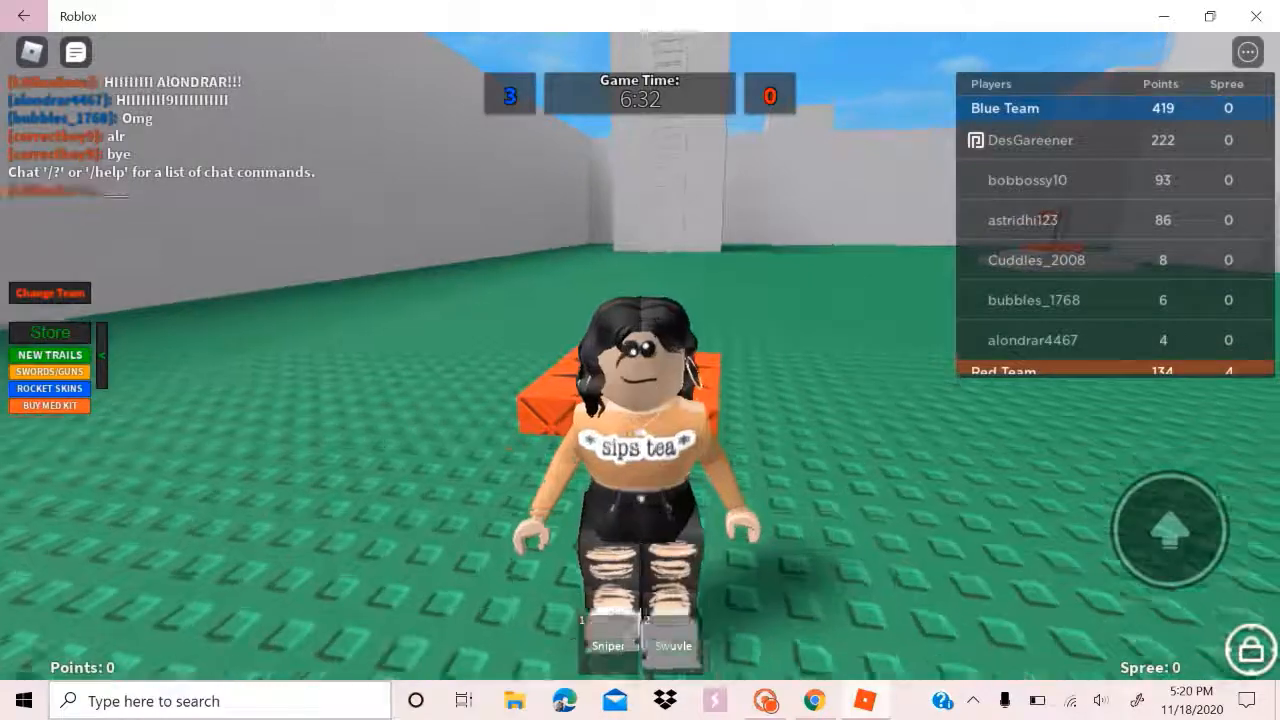
Rotate the view around the character in the game to examine the "sips tea" crop from several sides
{"action": "key", "text": "Left"}
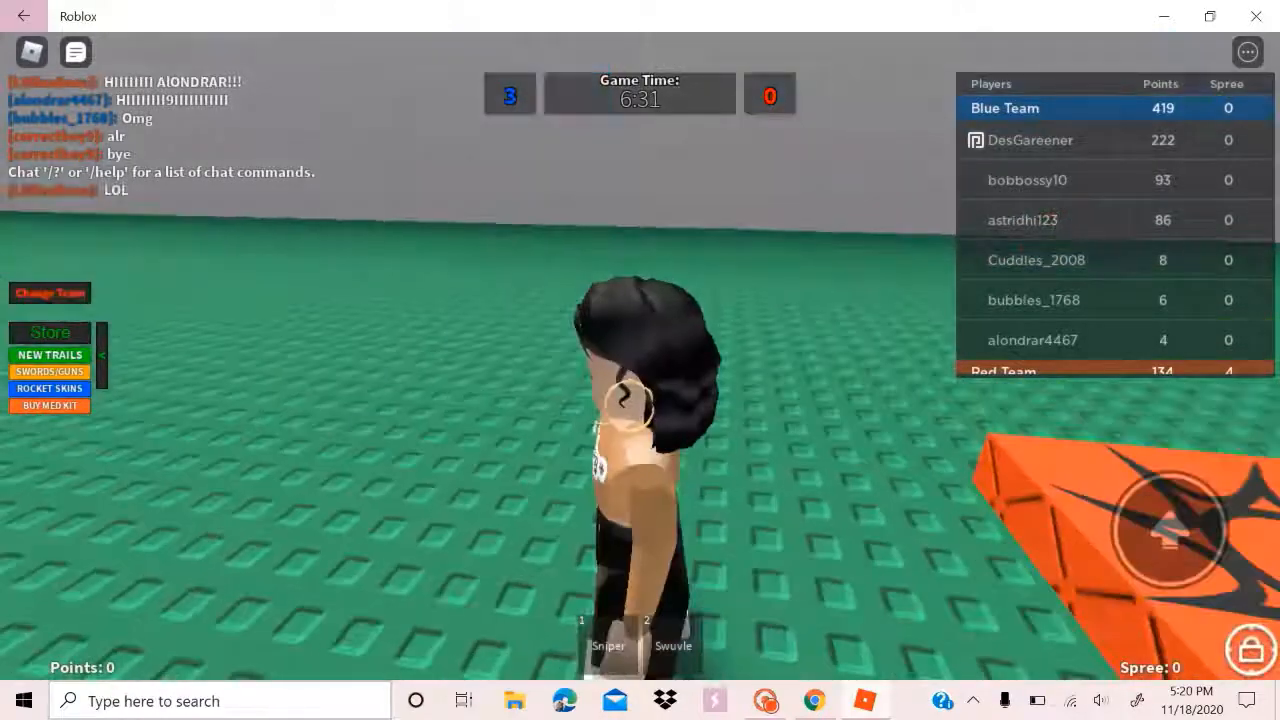
{"action": "key", "text": "Right"}
{"action": "key", "text": "Right"}
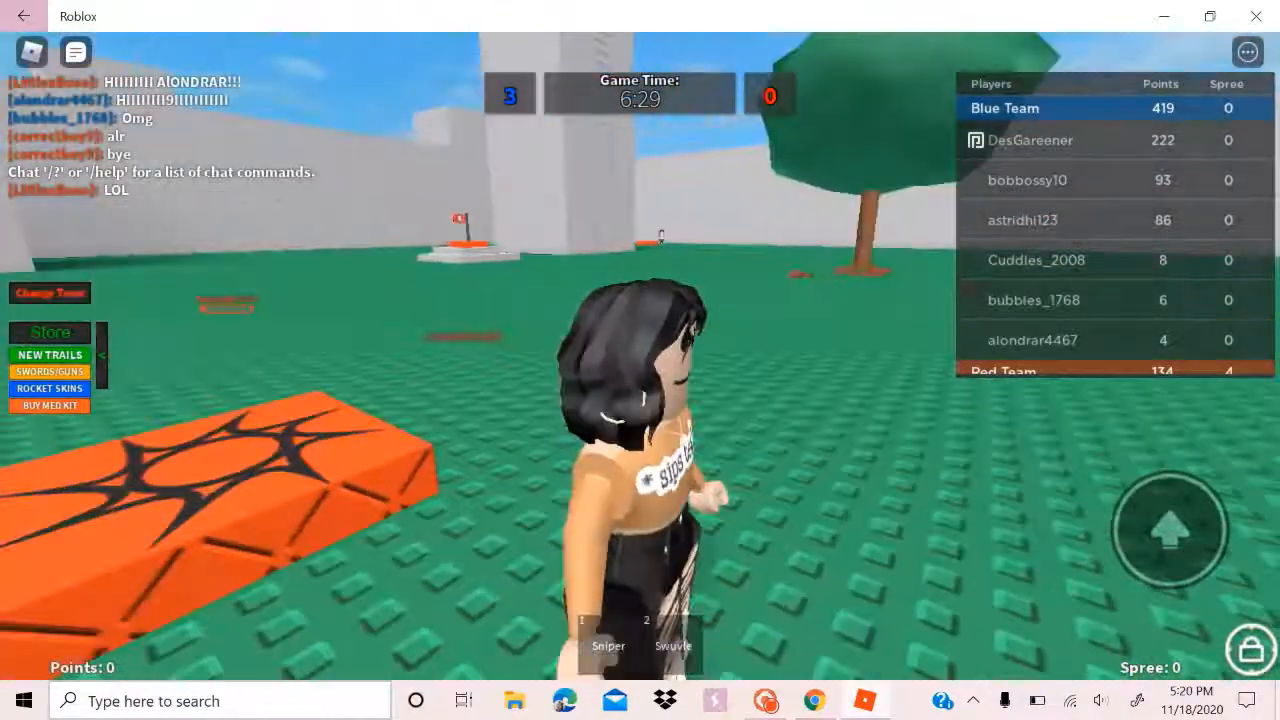
{"action": "key", "text": "Right"}
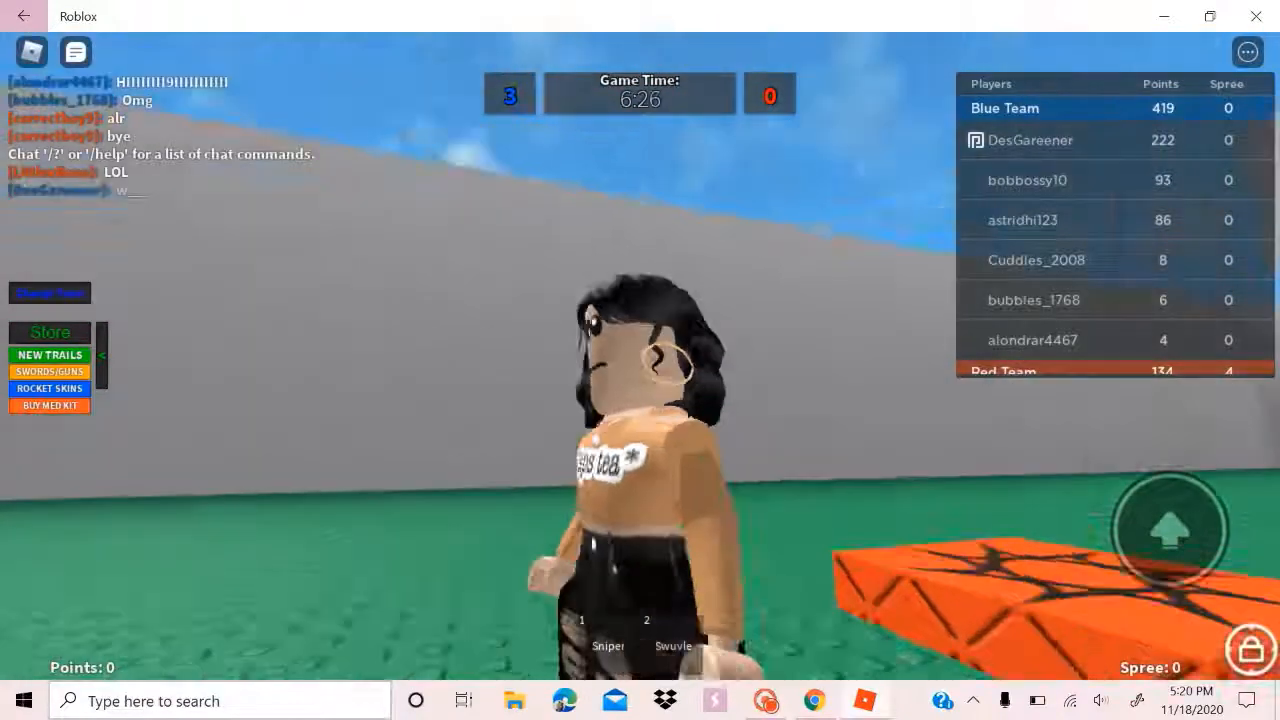
Turn the character around to face the camera and examine the front of the "sips tea" crop in the game
{"action": "key", "text": "Left"}
{"action": "left_click_drag", "start_coordinate": [800, 380], "coordinate": [450, 480]}
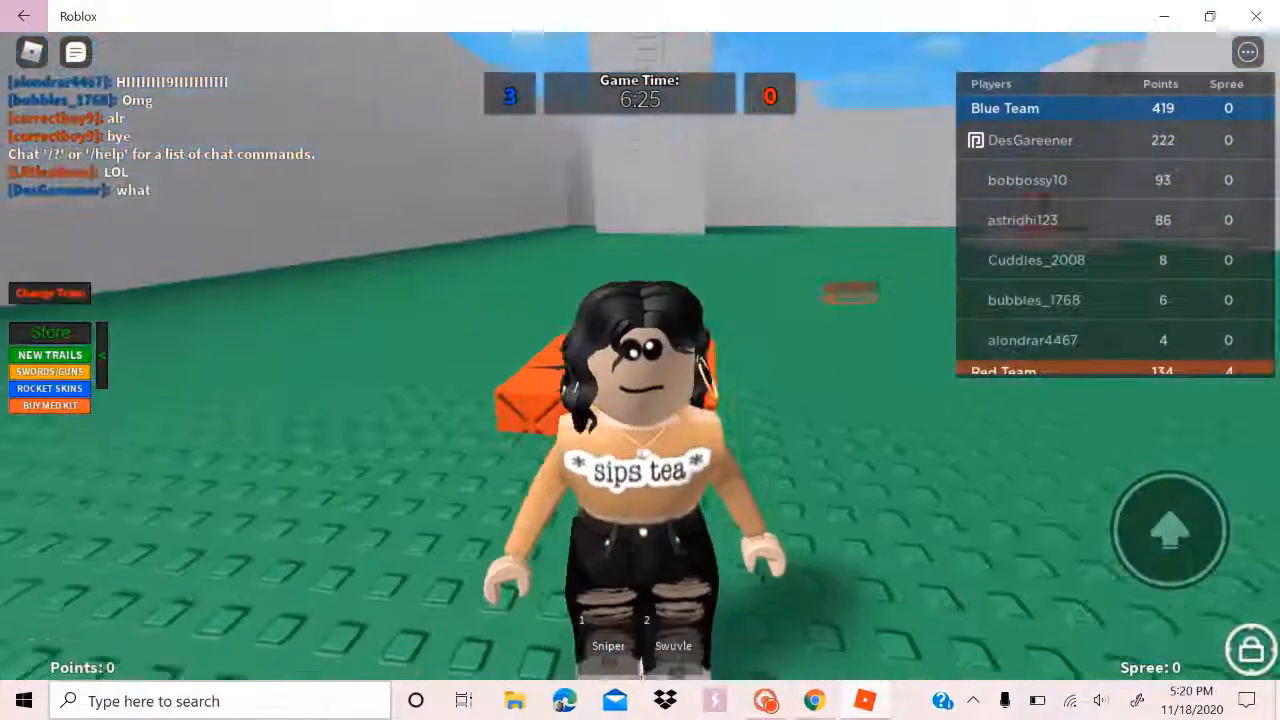
{"action": "left_click_drag", "start_coordinate": [200, 480], "coordinate": [219, 590]}
{"action": "key", "text": "2"}
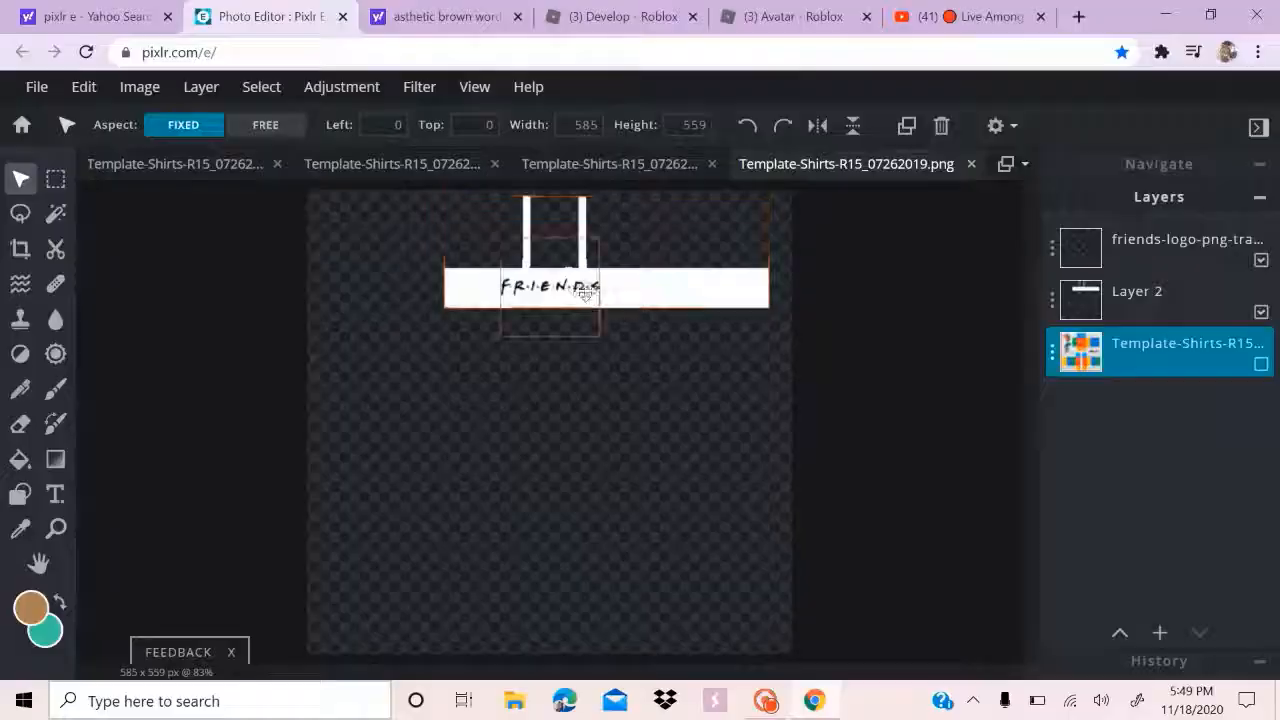
In Pixlr E, view the brown "sips tea" shirt design from the history and return to the white FRIENDS crop design
{"action": "left_click", "coordinate": [443, 285]}
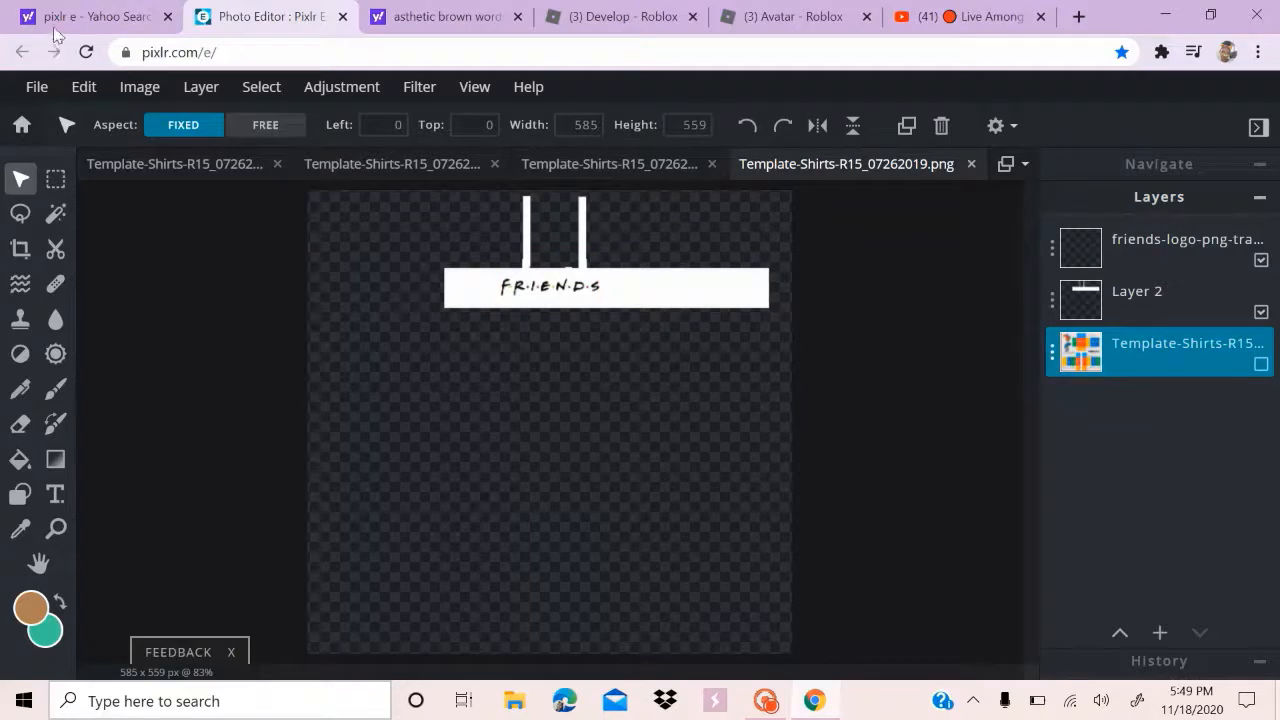
{"action": "left_click", "coordinate": [16, 124]}
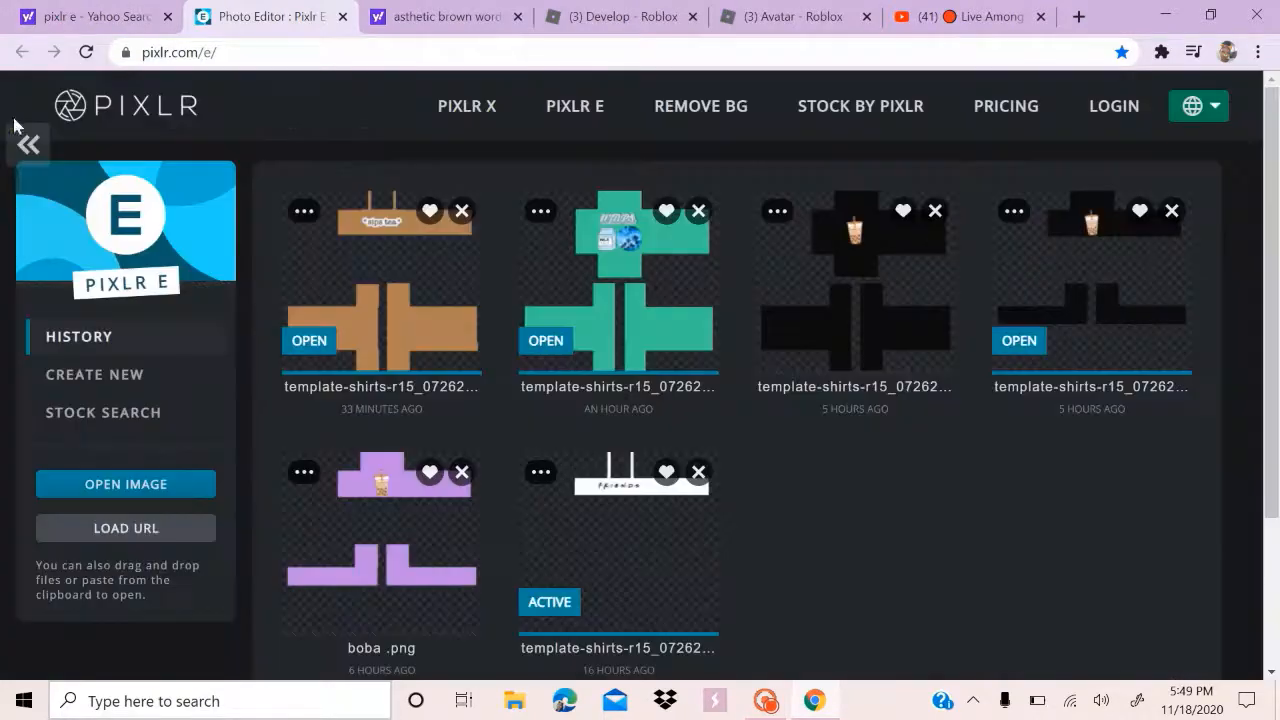
{"action": "left_click", "coordinate": [394, 291]}
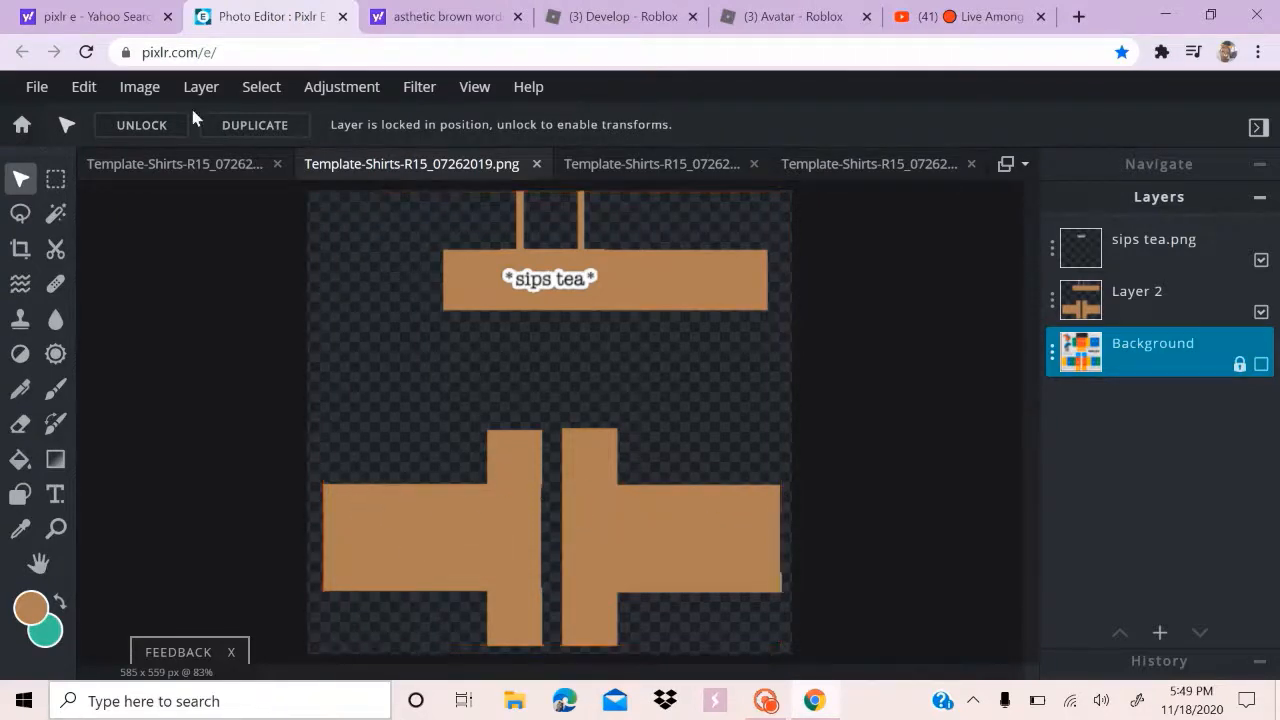
{"action": "left_click", "coordinate": [22, 124]}
{"action": "left_click", "coordinate": [652, 548]}
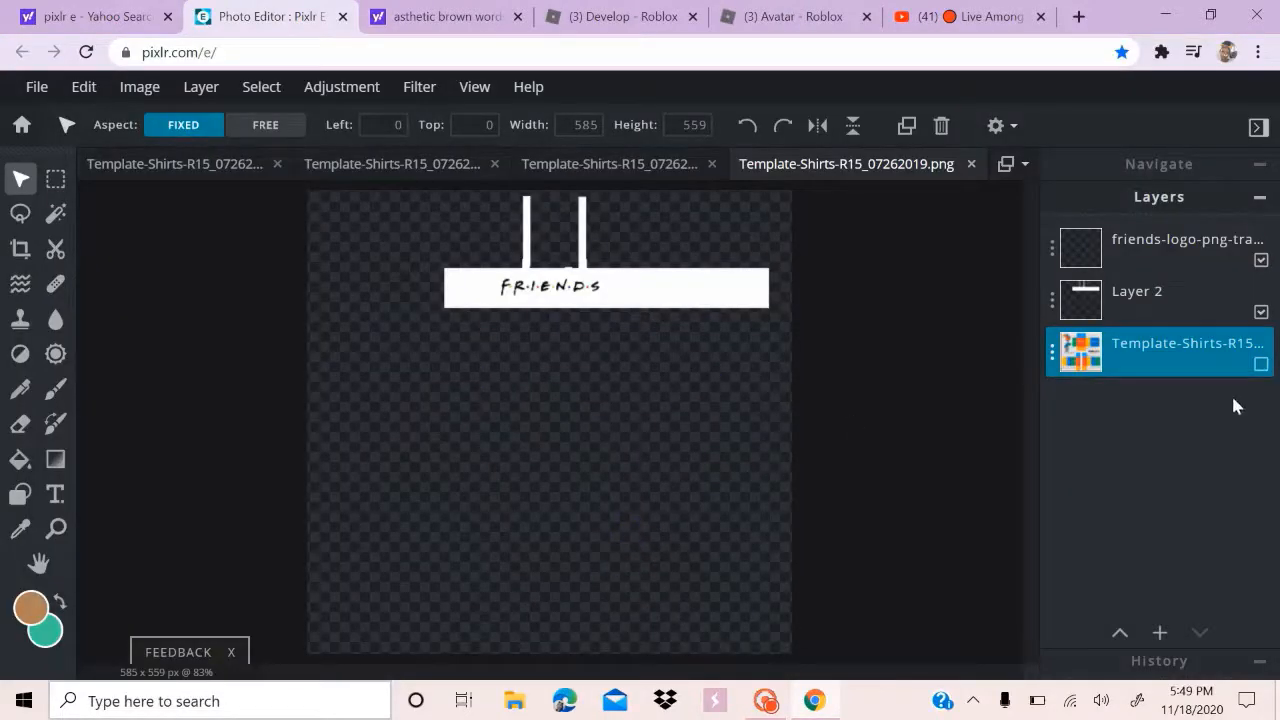
Show the Roblox shirt template layer beneath the FRIENDS crop to check its placement, and hide the layer again
{"action": "left_click", "coordinate": [1262, 365]}
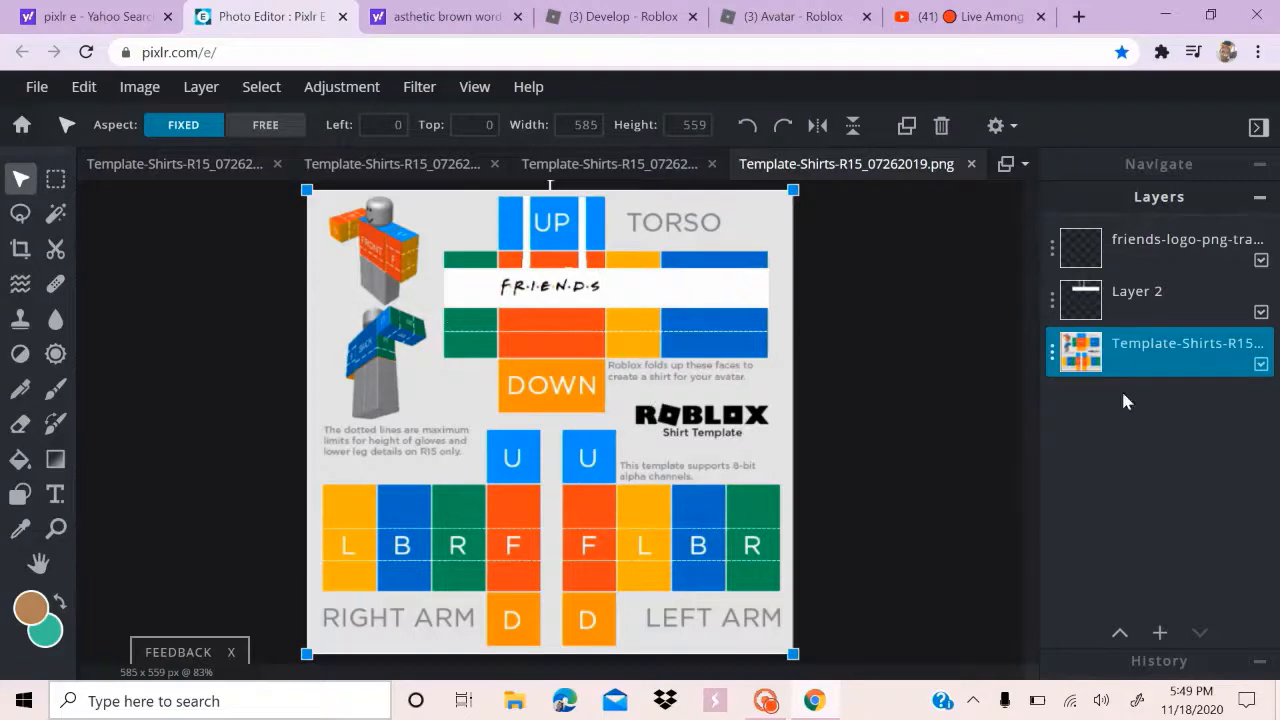
{"action": "left_click", "coordinate": [1262, 366]}
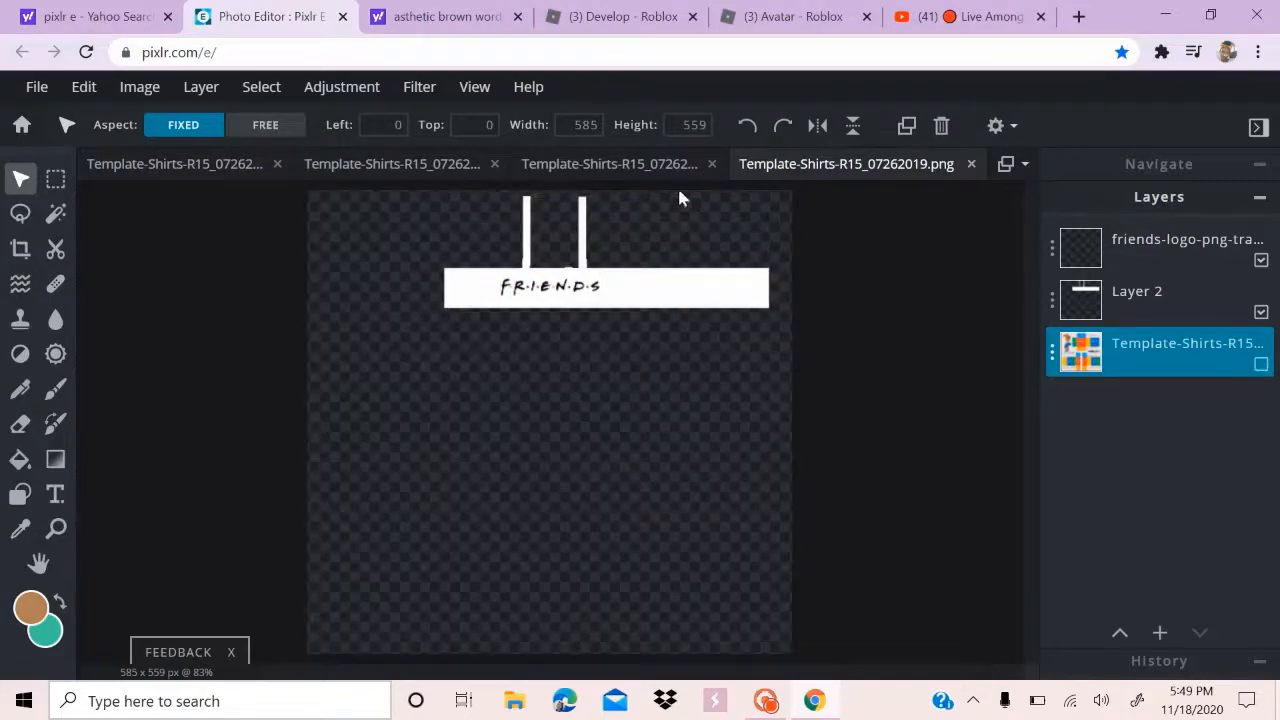
{"action": "left_click", "coordinate": [22, 124]}
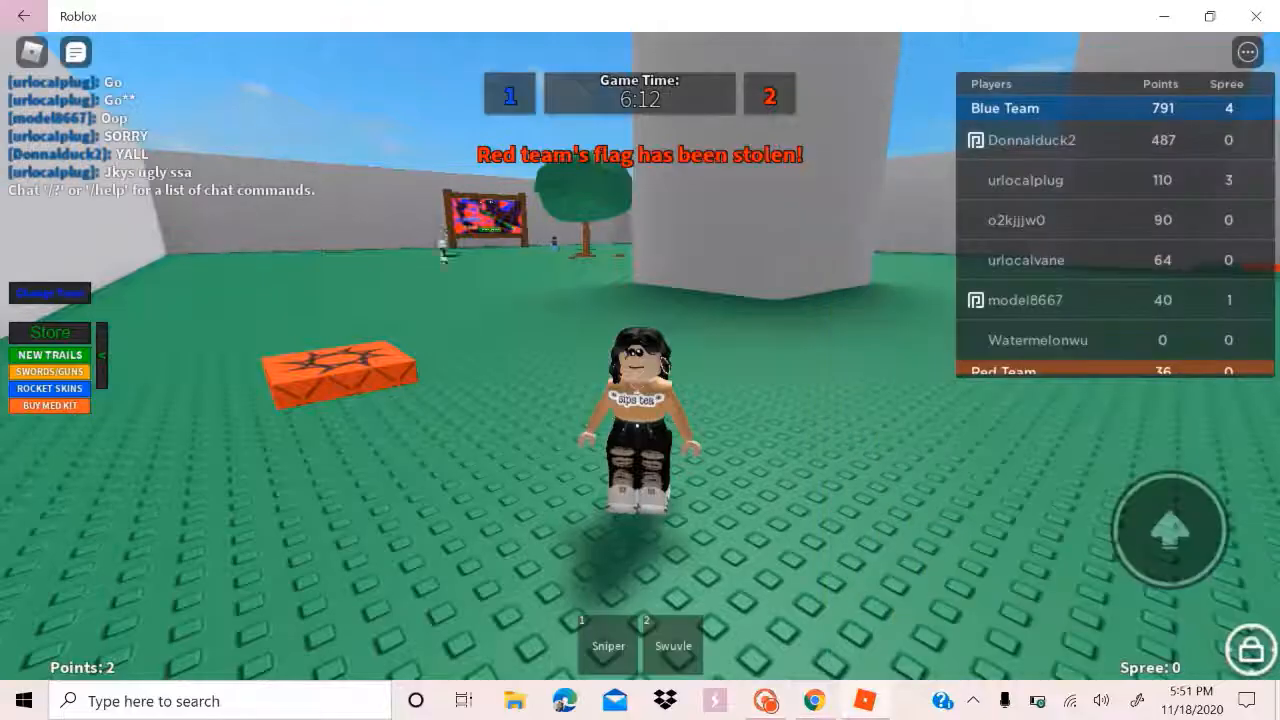
Switch to the Roblox game and move the character around the field to view the "sips tea" crop in motion
{"action": "left_click", "coordinate": [1169, 530]}
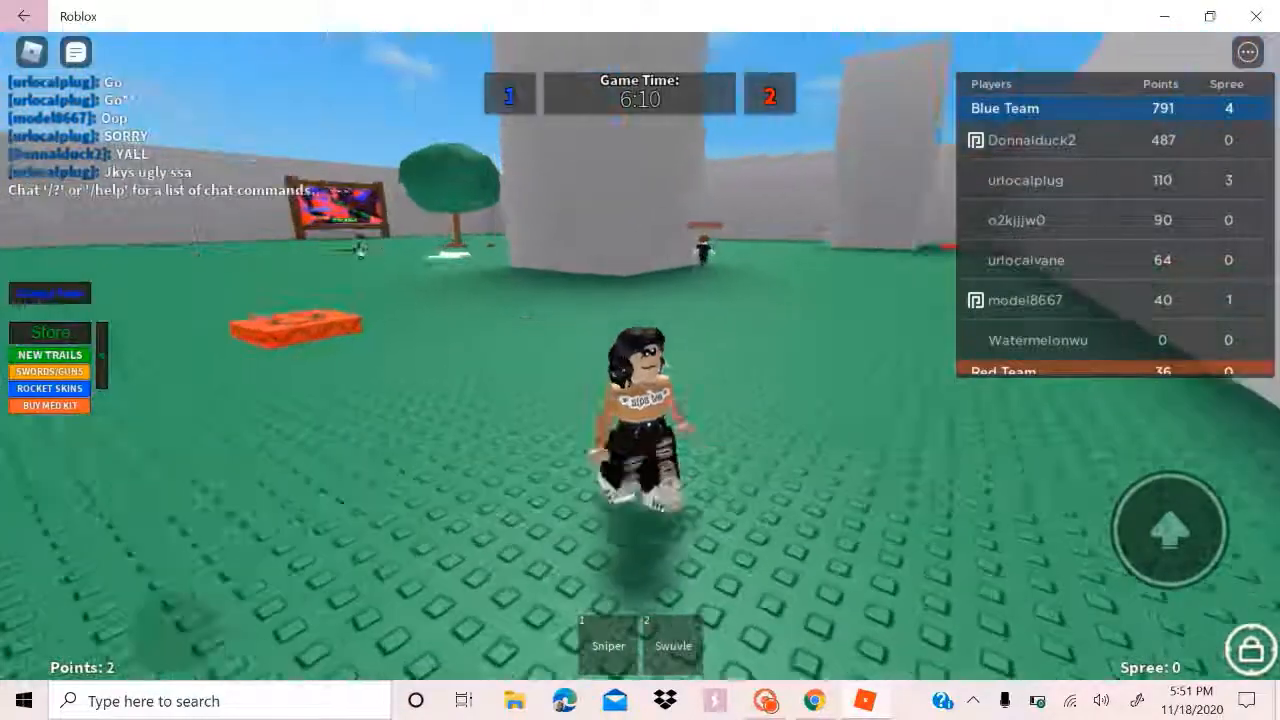
{"action": "key", "text": "d"}
{"action": "key", "text": "s"}
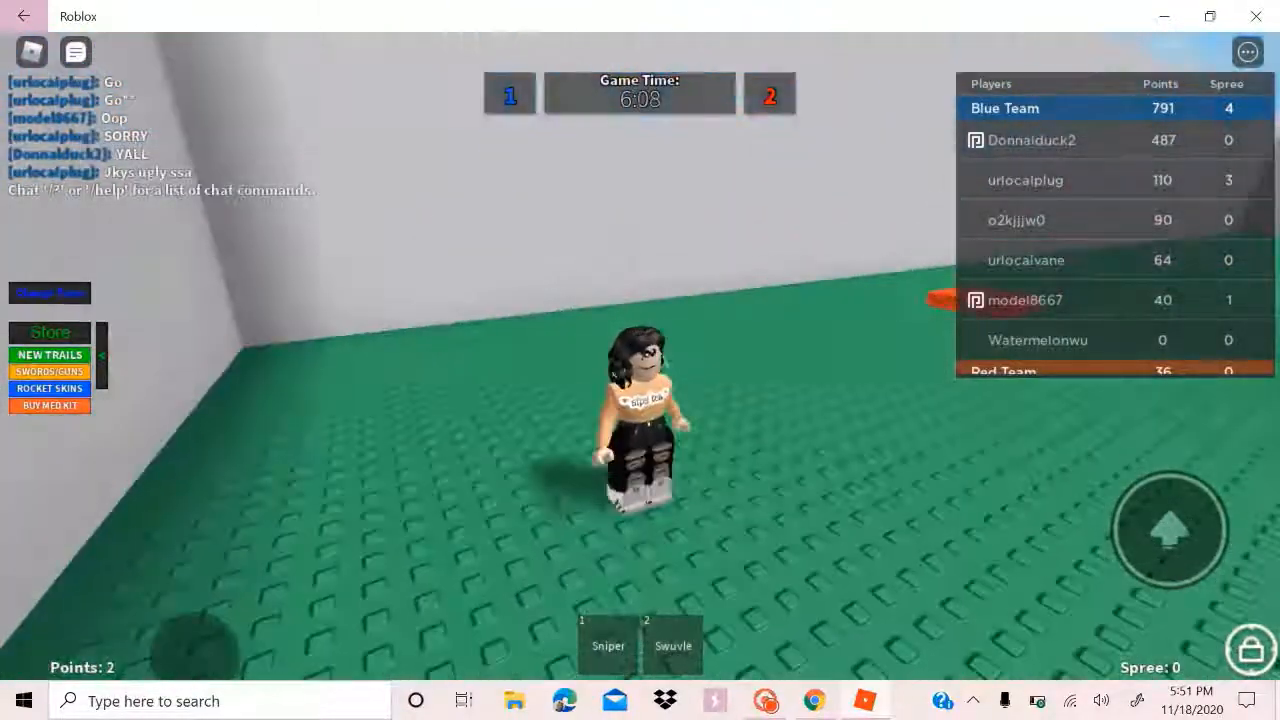
{"action": "left_click_drag", "start_coordinate": [178, 655], "coordinate": [150, 572]}
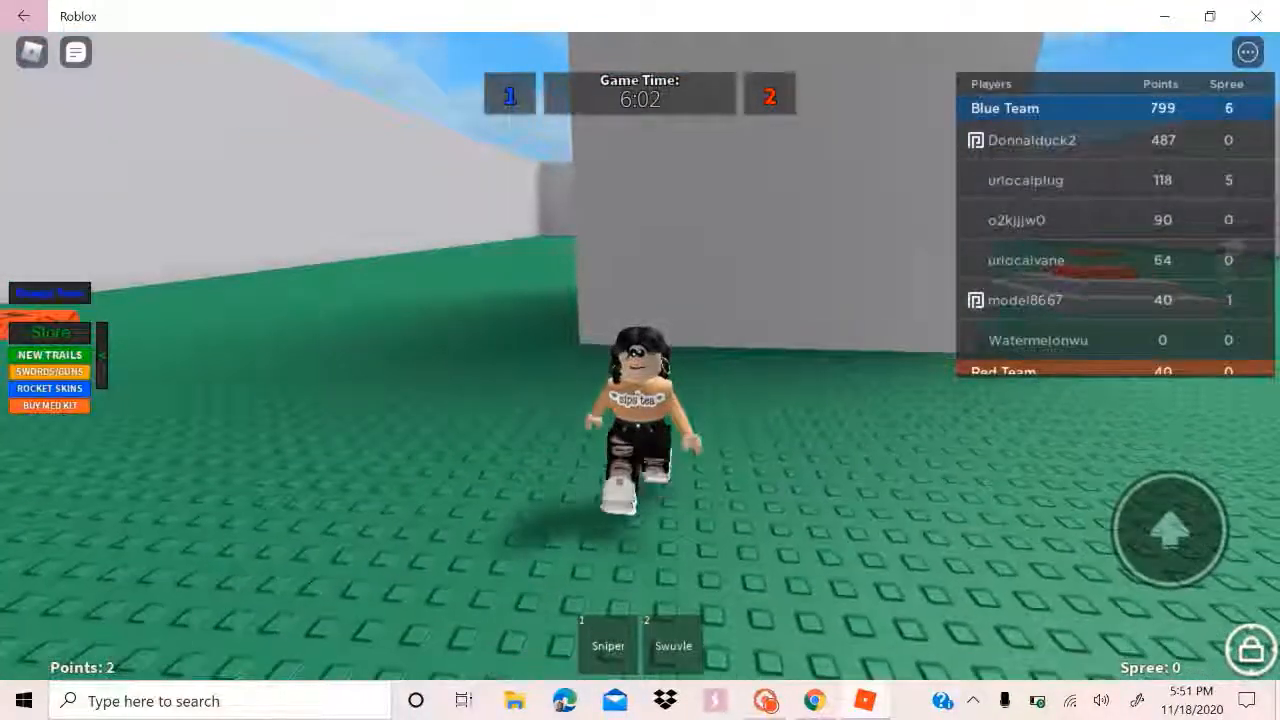